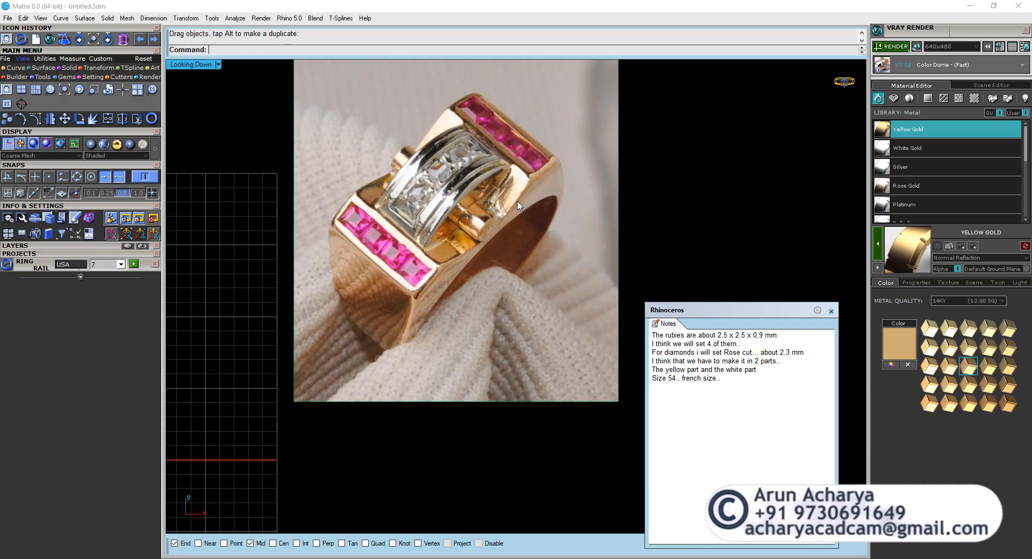
# Create a ring rail using the France region at size 54, and restore the four-viewport layout.
pyautogui.scroll(-5, 481, 245)
pyautogui.scroll(5, 372, 272)
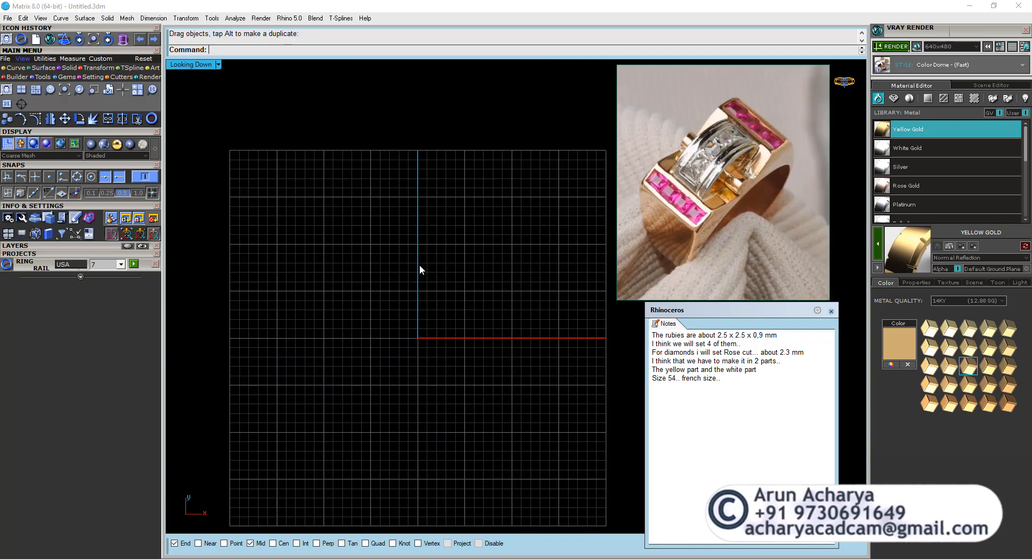
pyautogui.scroll(-2, 359, 194)
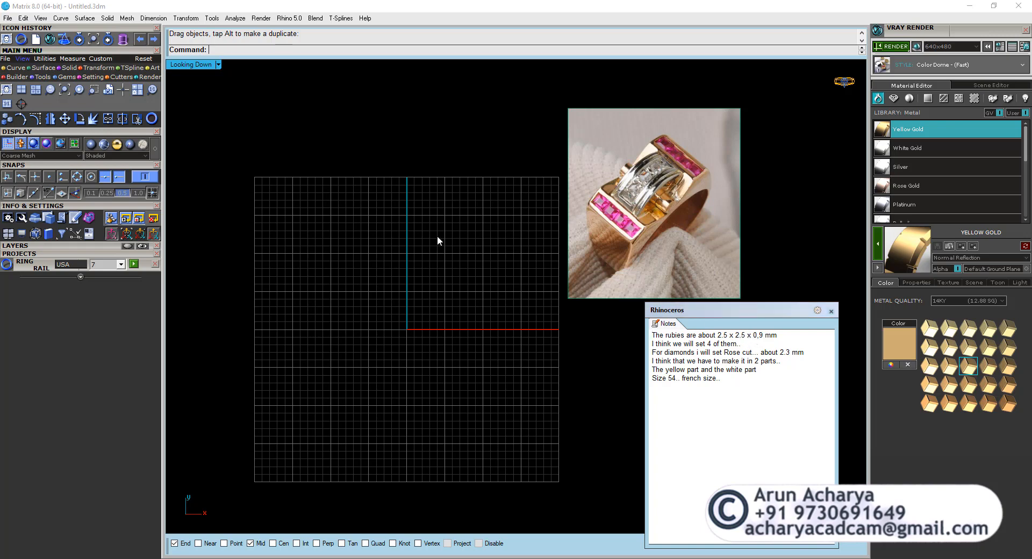
pyautogui.click(43, 77)
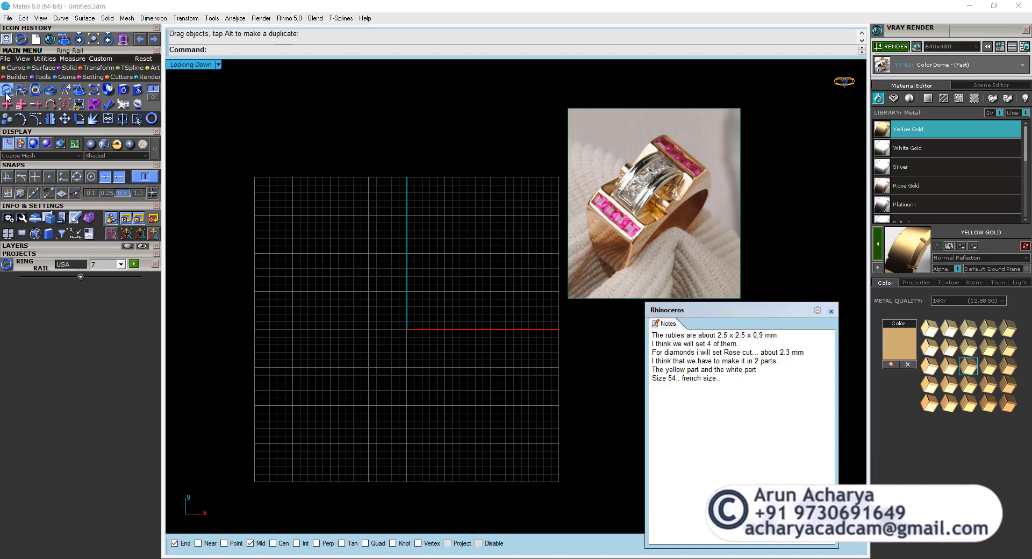
pyautogui.click(83, 266)
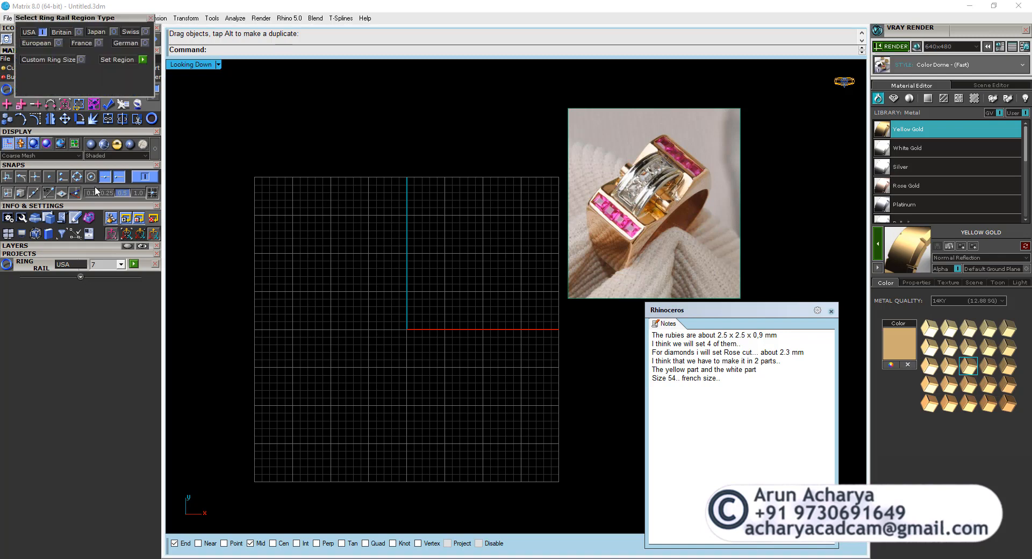
pyautogui.click(100, 43)
pyautogui.click(142, 59)
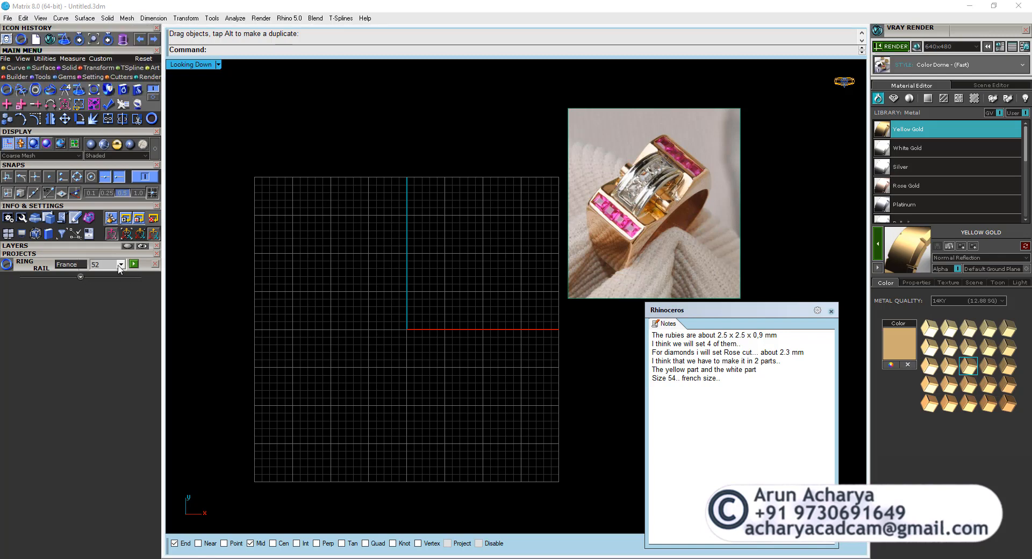
pyautogui.click(121, 264)
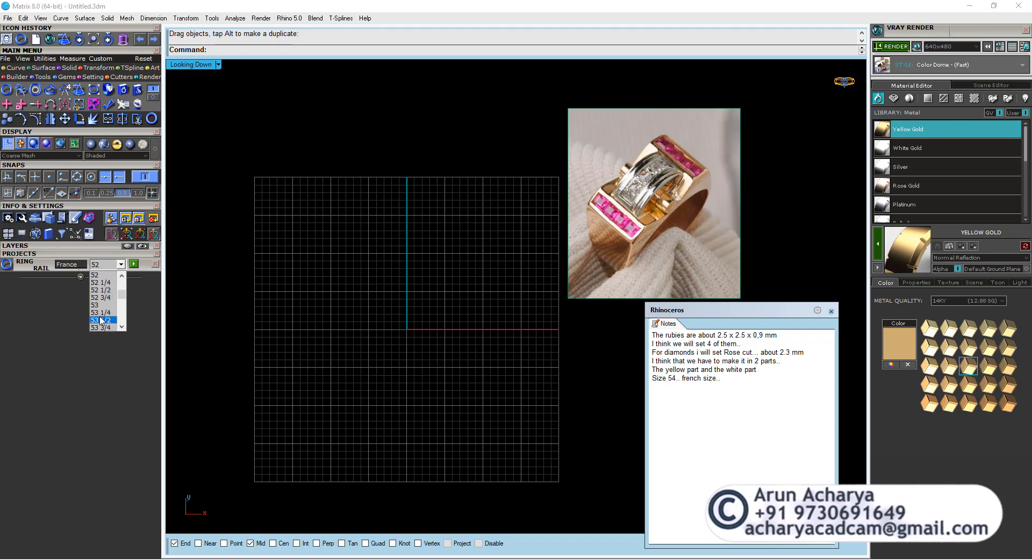
pyautogui.scroll(-1, 101, 312)
pyautogui.click(101, 313)
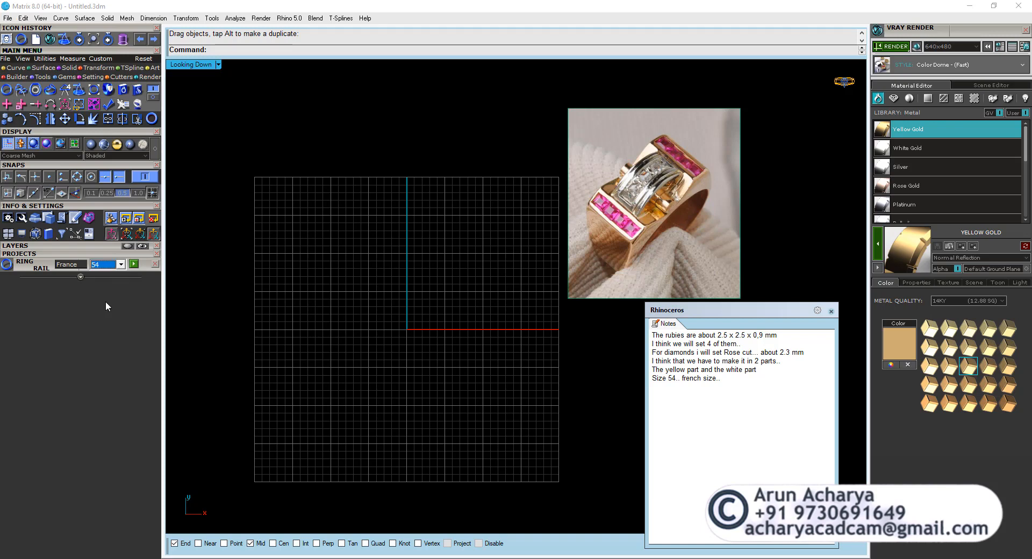
pyautogui.click(133, 264)
pyautogui.doubleClick(200, 66)
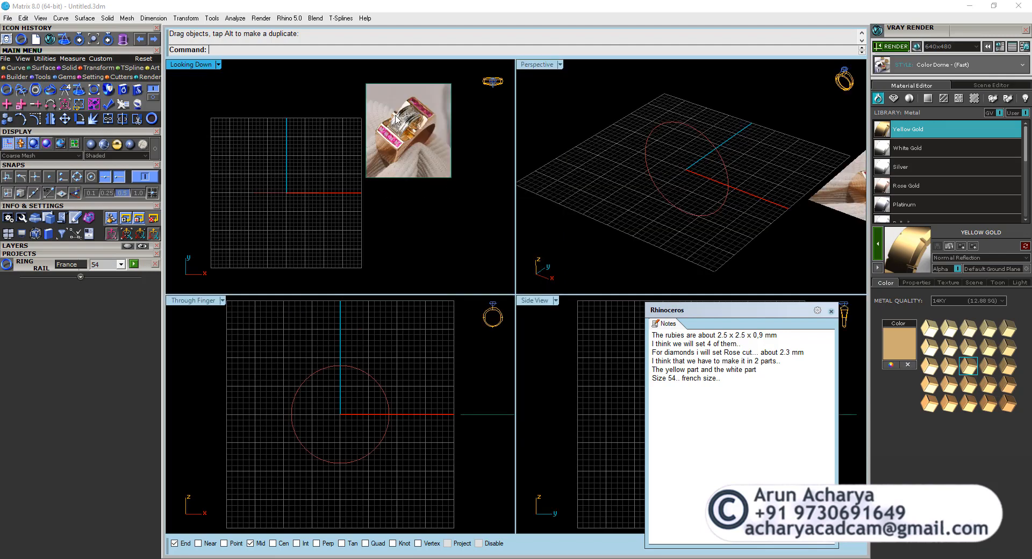
# Load a 2.4 mm round diamond from the gem loader at the origin.
pyautogui.scroll(3, 398, 114)
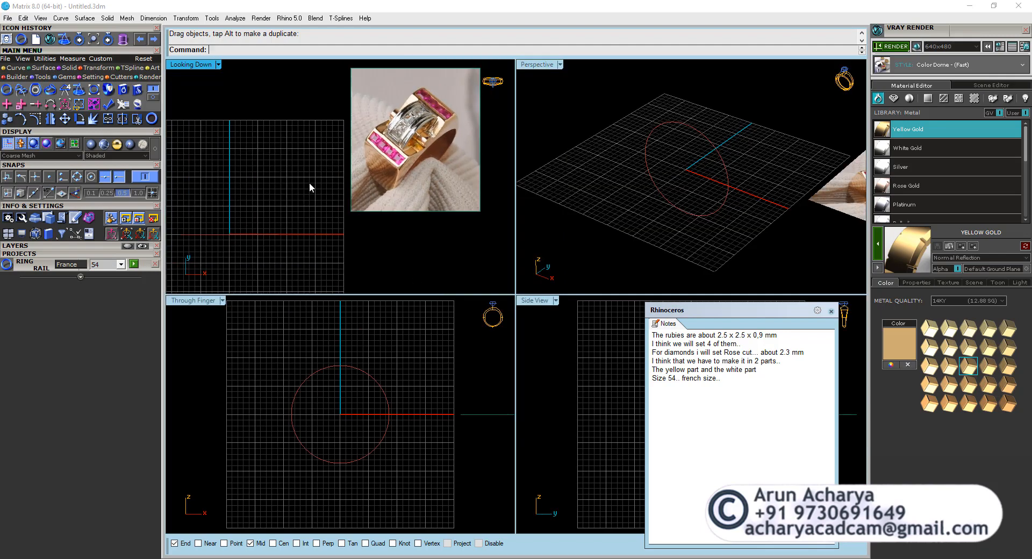
pyautogui.moveTo(309, 182); pyautogui.dragTo(331, 173, button='right')
pyautogui.click(67, 77)
pyautogui.click(23, 90)
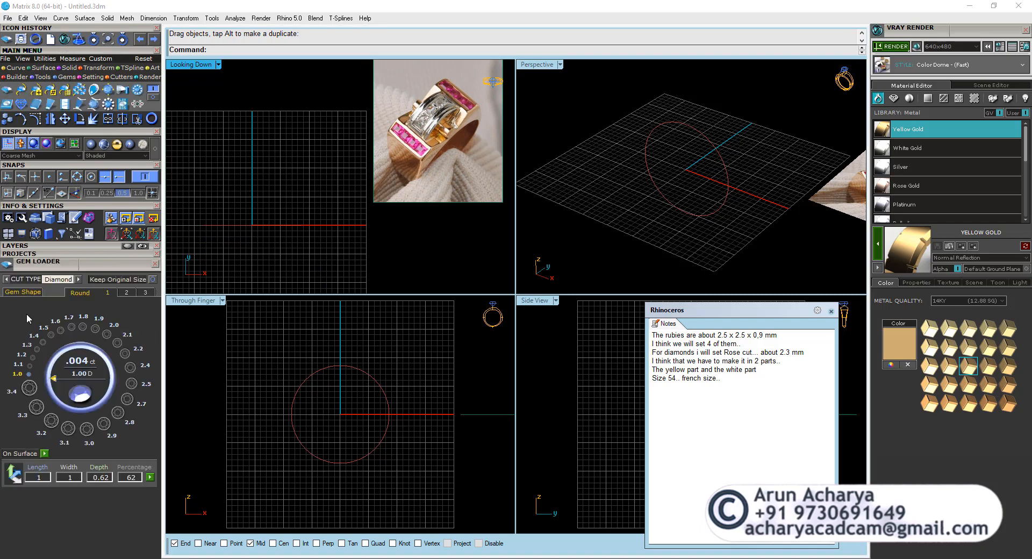
pyautogui.click(129, 383)
pyautogui.doubleClick(124, 353)
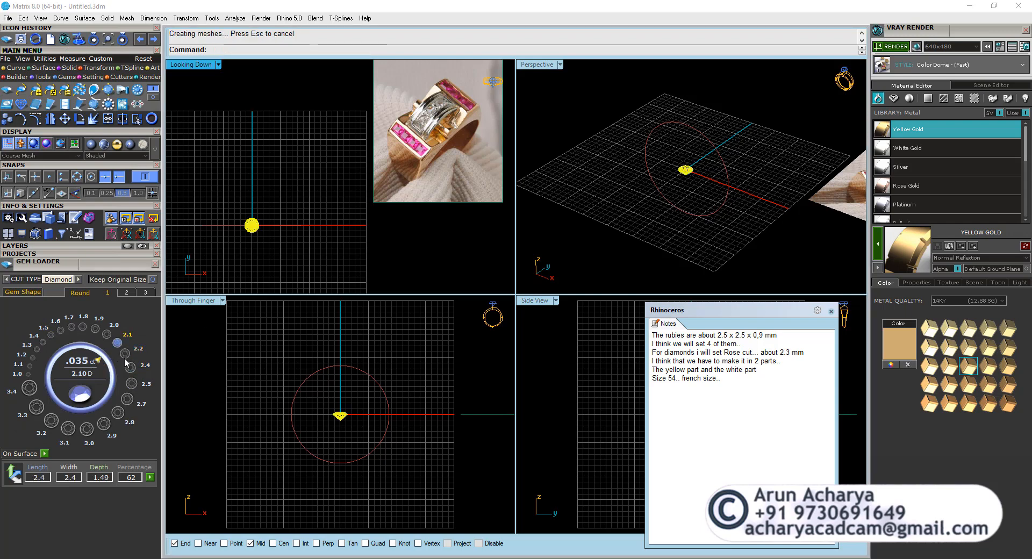
# Scale the diamond uniformly from the origin with Project snapping on, bringing its outer end point to a radius of 2.3/2 mm.
pyautogui.scroll(5, 255, 220)
pyautogui.scroll(4, 222, 231)
pyautogui.moveTo(222, 231); pyautogui.dragTo(301, 242, button='right')
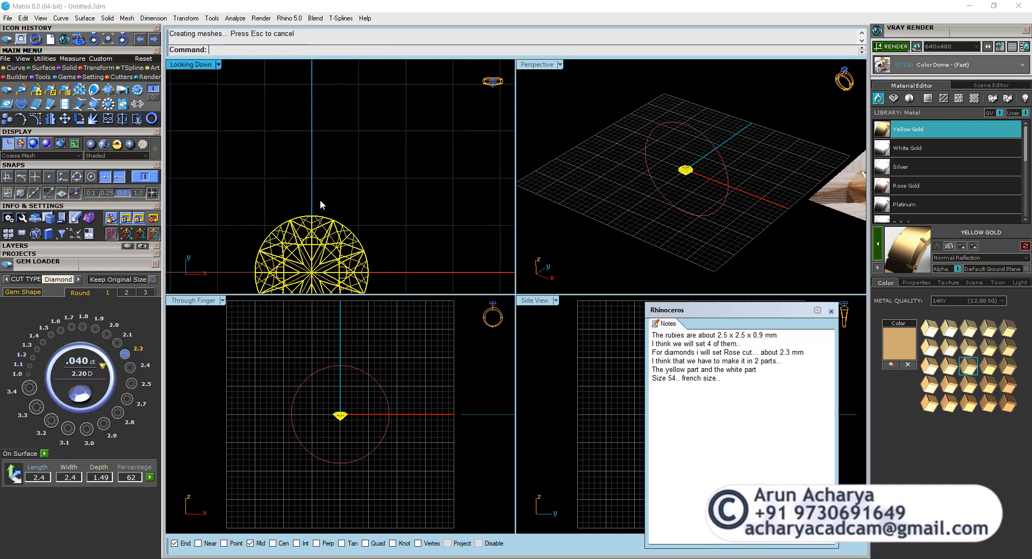
pyautogui.click(320, 199)
pyautogui.click(316, 230)
pyautogui.click(279, 203)
pyautogui.click(88, 67)
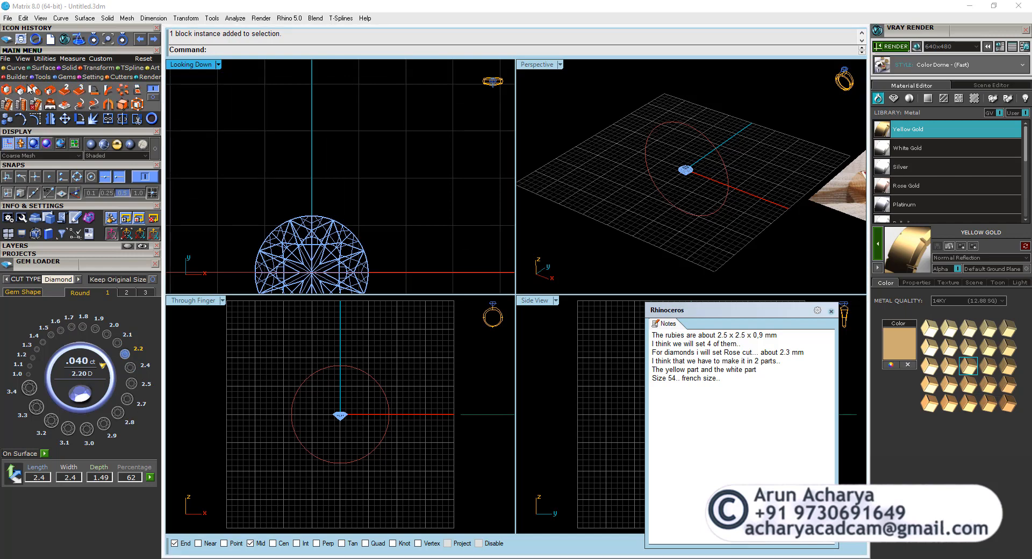
pyautogui.click(7, 90)
pyautogui.click(312, 218)
pyautogui.scroll(6, 313, 219)
pyautogui.scroll(2, 313, 219)
pyautogui.rightClick(313, 220)
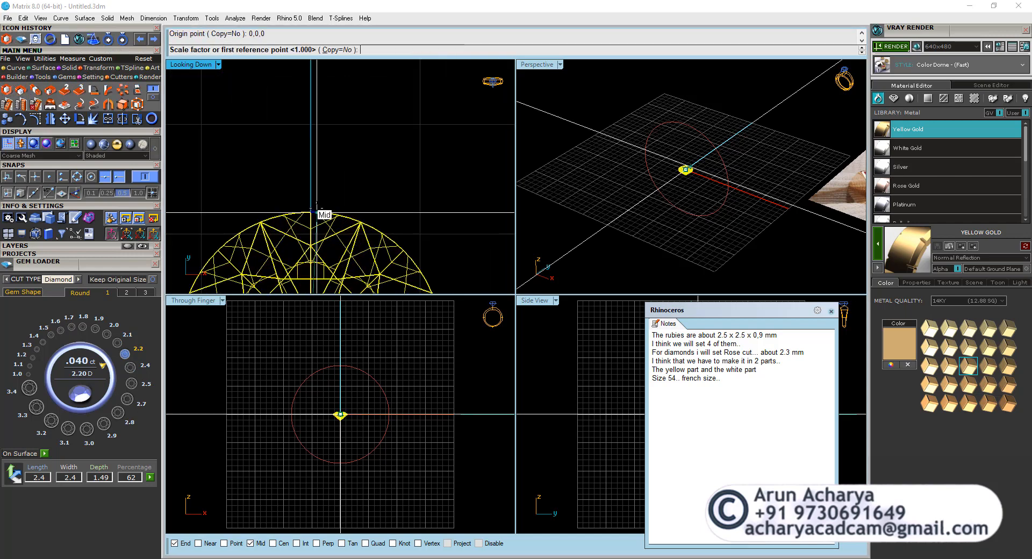
pyautogui.click(76, 193)
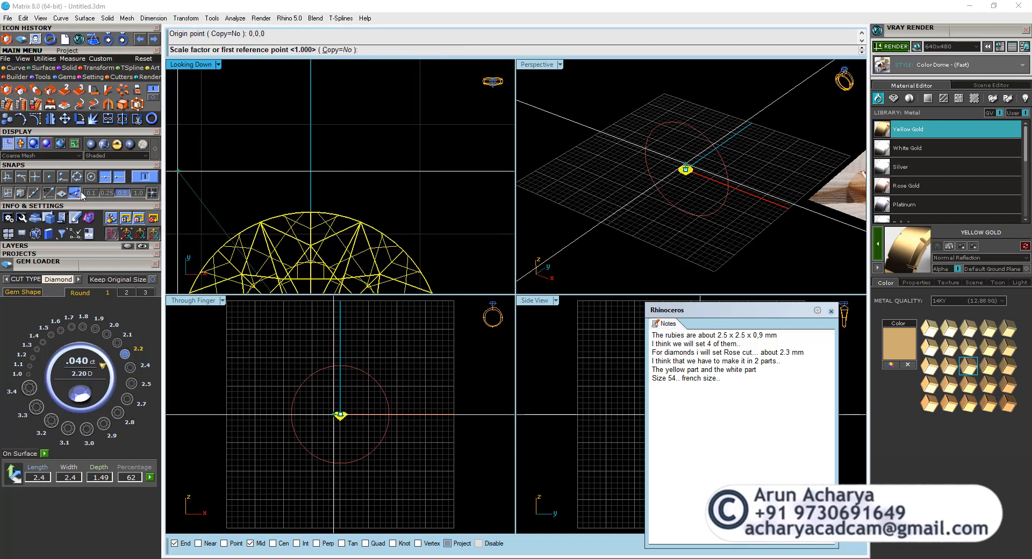
pyautogui.click(311, 211)
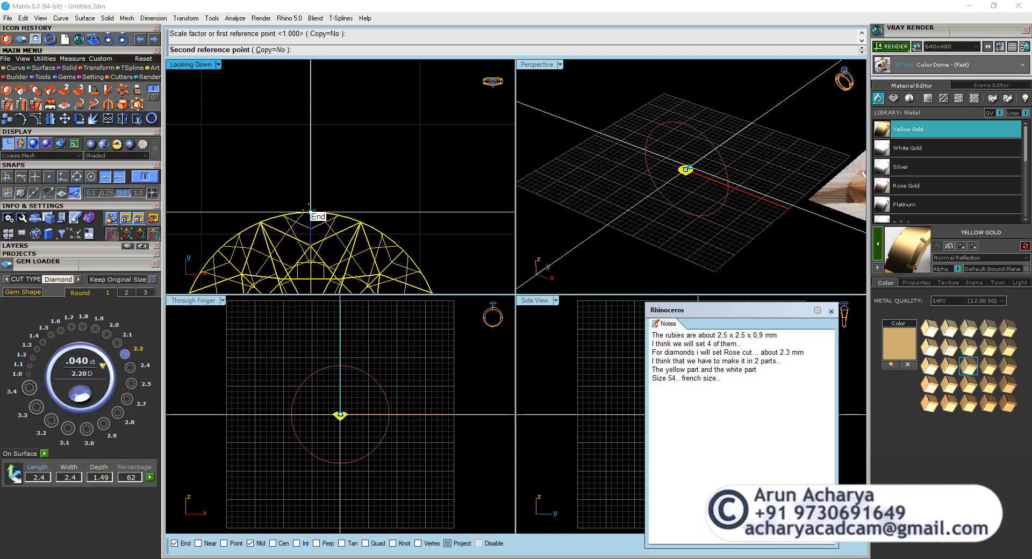
pyautogui.press('Return')
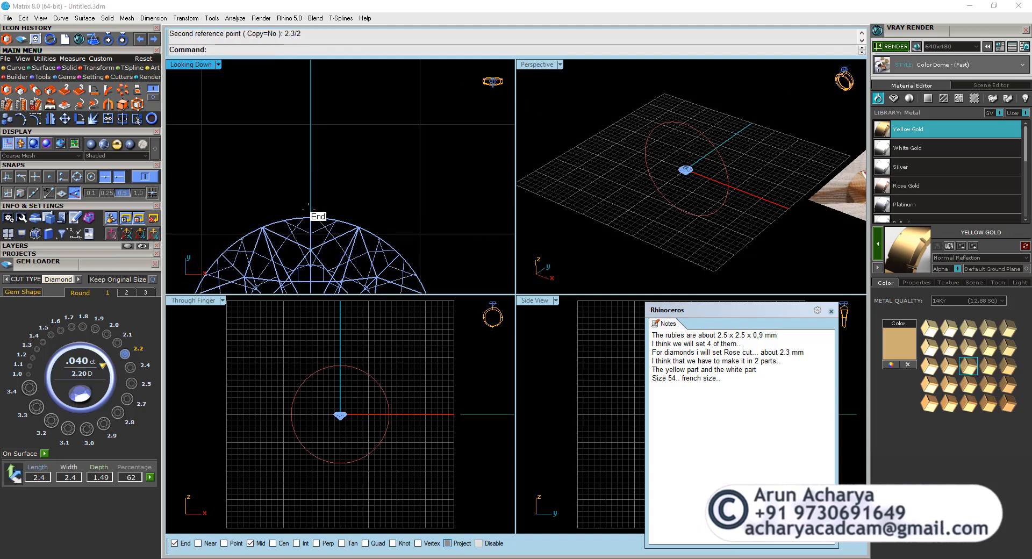
# Move the diamond straight up in the Through Finger view until it sits just above the ring rail.
pyautogui.click(320, 227)
pyautogui.scroll(-5, 320, 181)
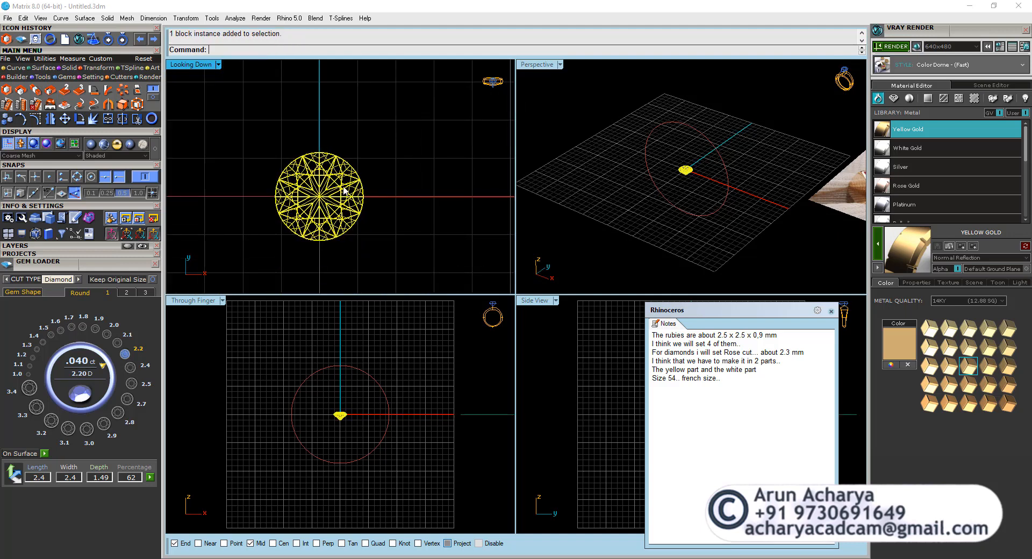
pyautogui.click(315, 133)
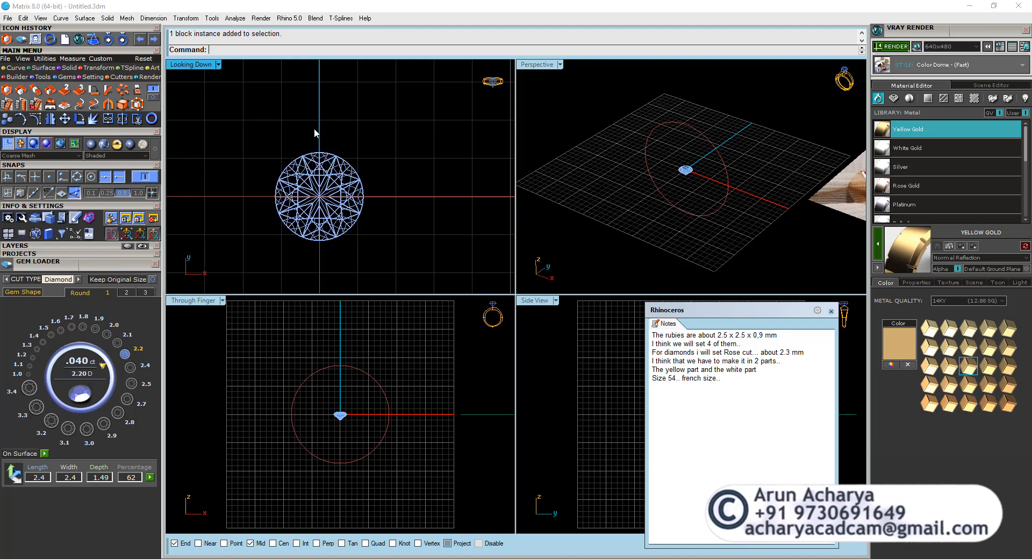
pyautogui.click(339, 168)
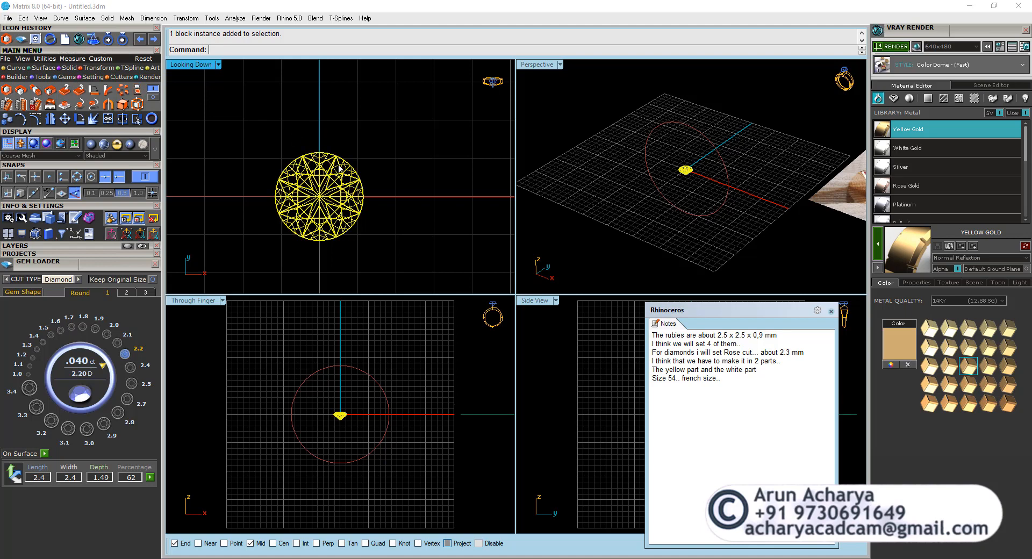
pyautogui.scroll(-3, 687, 158)
pyautogui.scroll(-4, 404, 143)
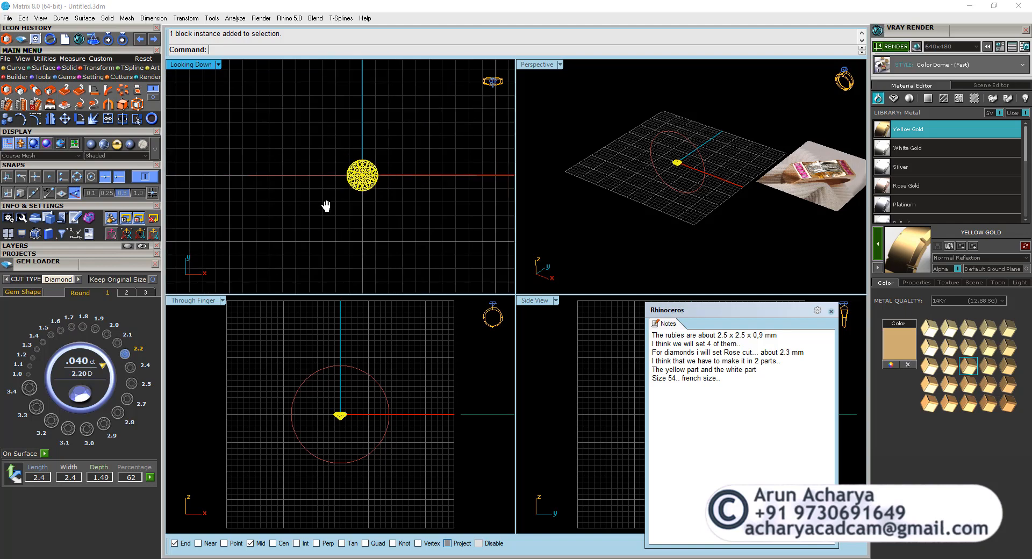
pyautogui.scroll(5, 448, 156)
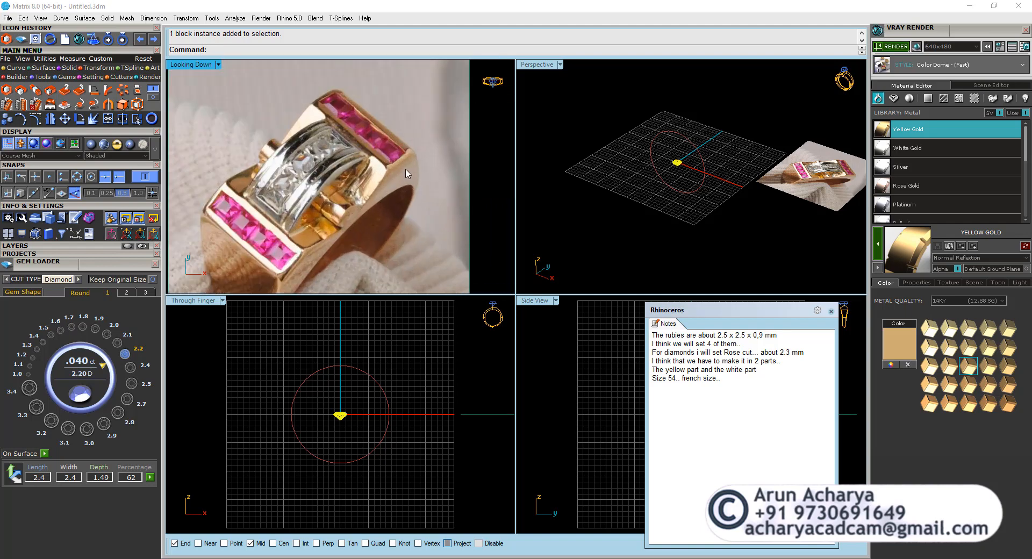
pyautogui.scroll(-1, 381, 174)
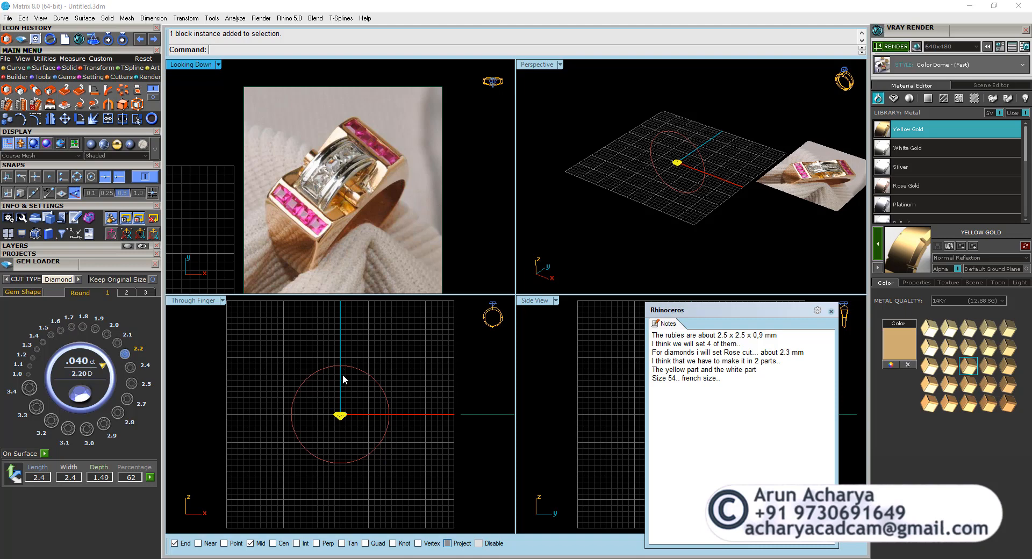
pyautogui.click(203, 302)
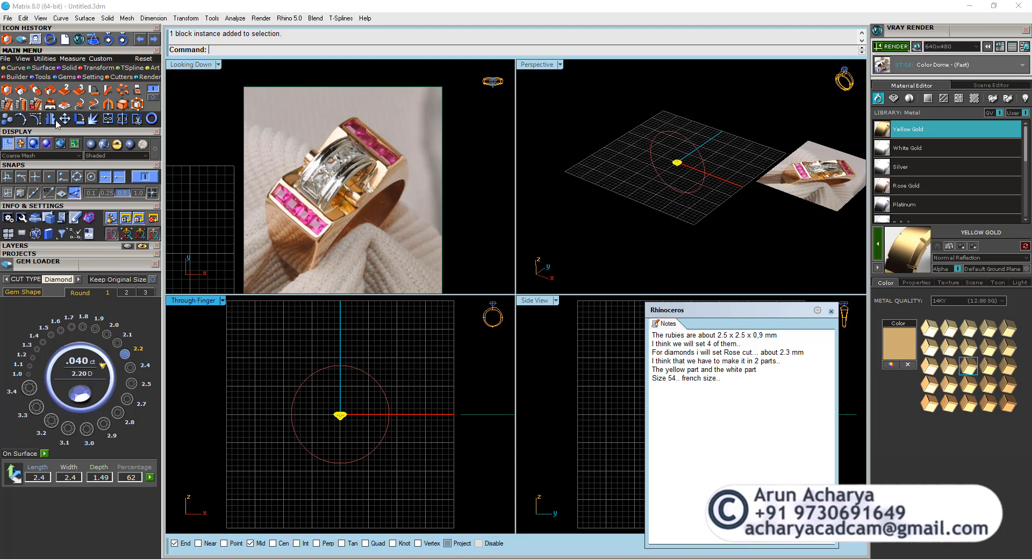
pyautogui.click(69, 121)
pyautogui.click(426, 395)
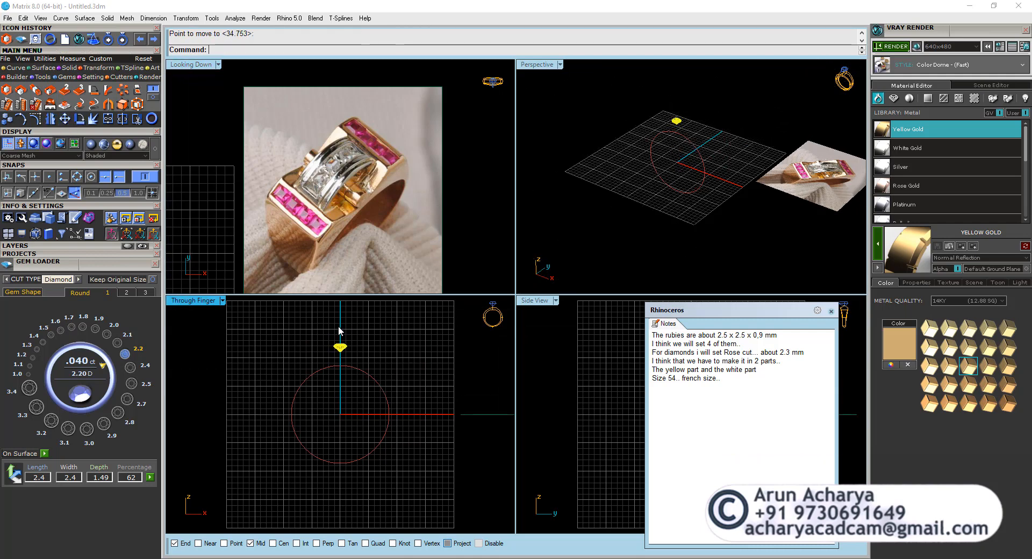
pyautogui.scroll(5, 356, 353)
pyautogui.click(385, 374)
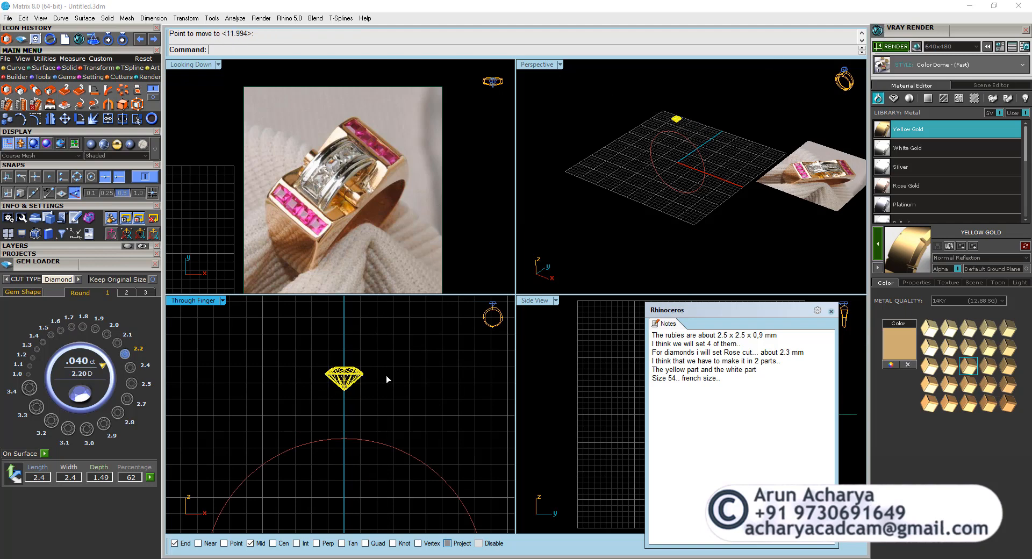
# Draw a two-point circle in the Through Finger view on the vertical axis, from just above the diamond down inside the ring rail.
pyautogui.click(15, 68)
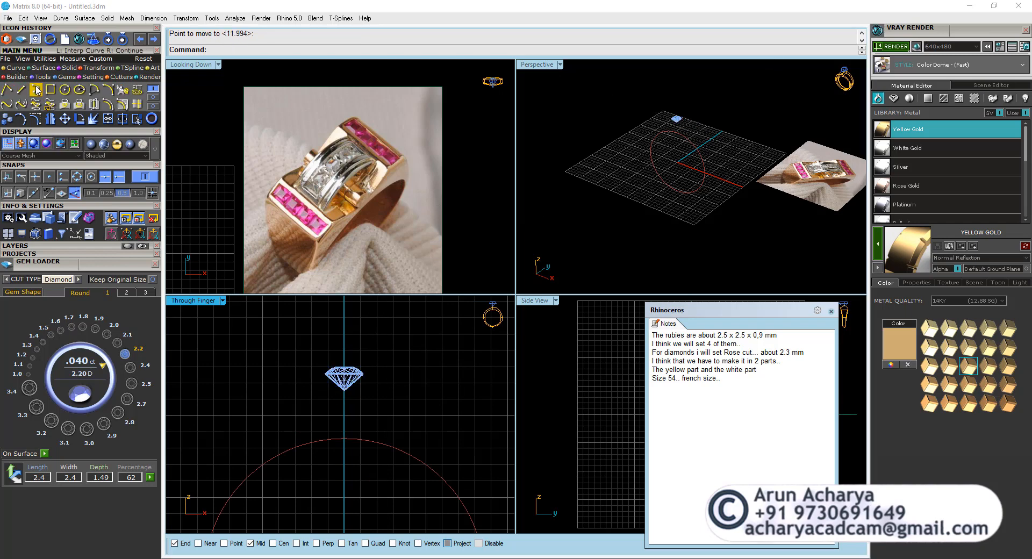
pyautogui.click(65, 89)
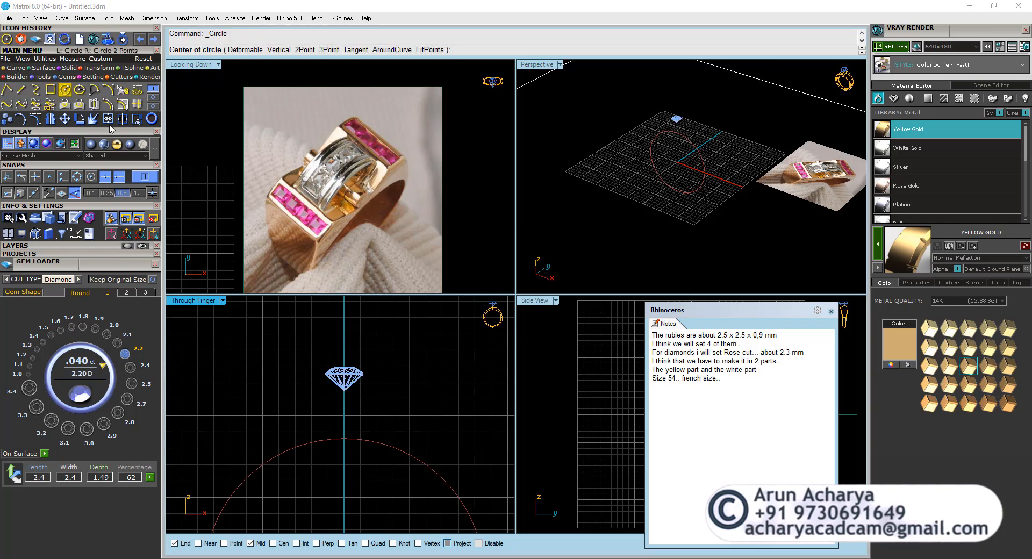
pyautogui.click(305, 50)
pyautogui.scroll(5, 345, 383)
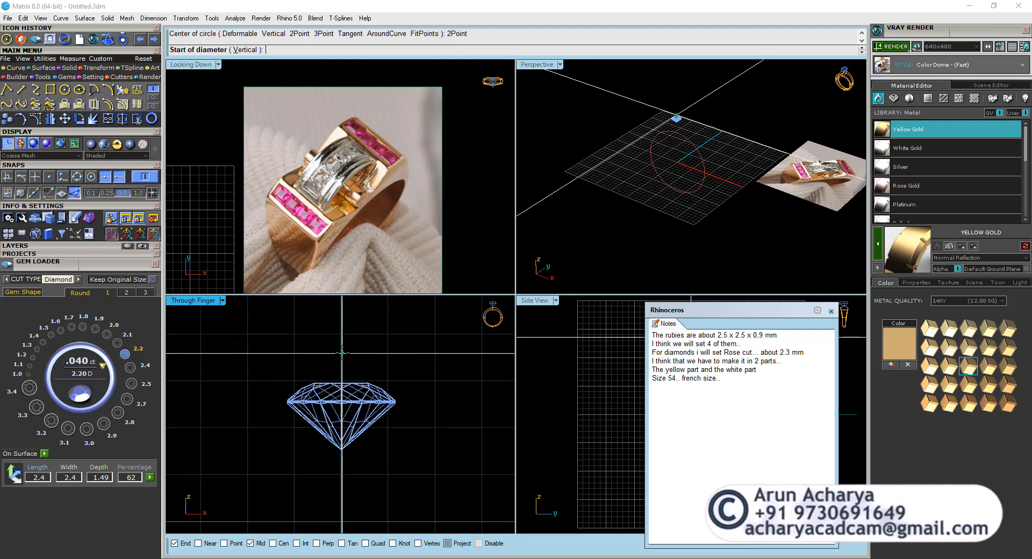
pyautogui.press('F9')
pyautogui.click(342, 357)
pyautogui.scroll(-4, 342, 357)
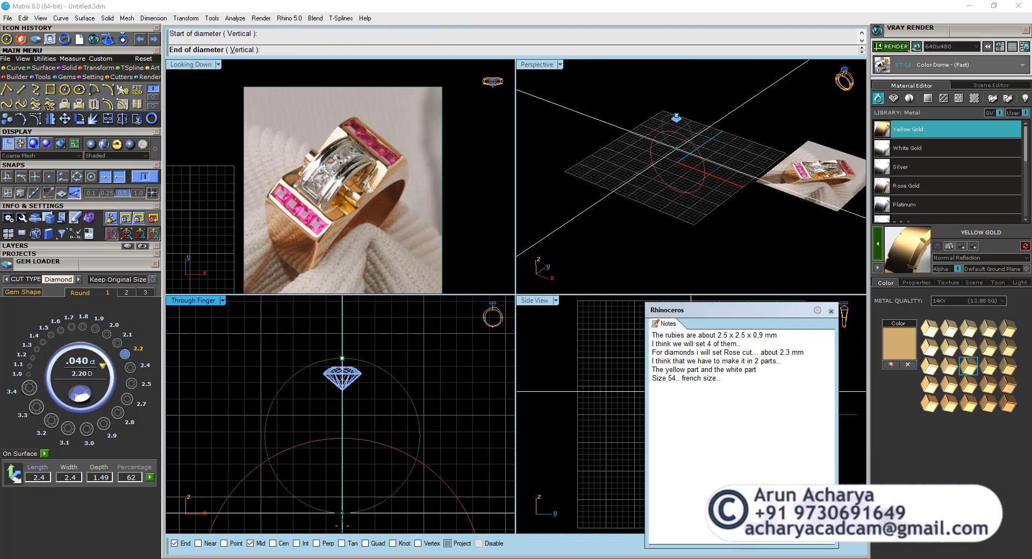
pyautogui.moveTo(340, 517); pyautogui.dragTo(341, 473, button='right')
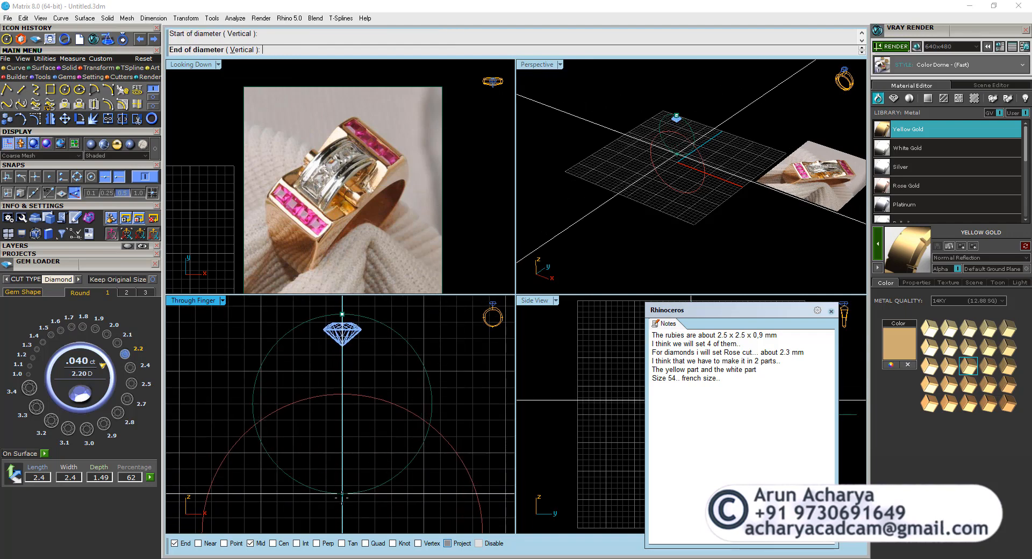
pyautogui.click(341, 501)
# Rotate a copy of the diamond about the circle's center in the Through Finger view, placing it beside the original with a small gap.
pyautogui.moveTo(369, 339); pyautogui.dragTo(367, 386, button='right')
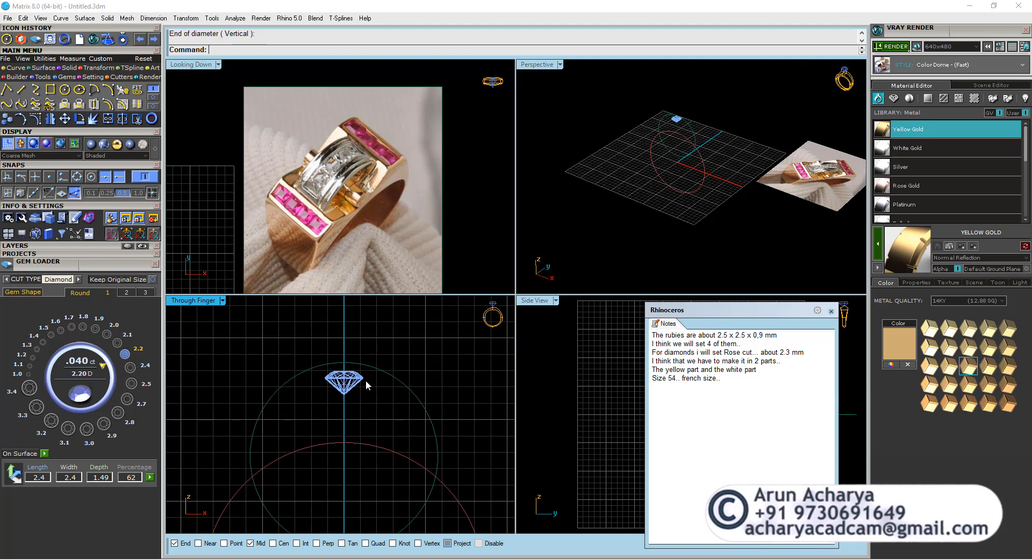
pyautogui.click(359, 384)
pyautogui.click(81, 119)
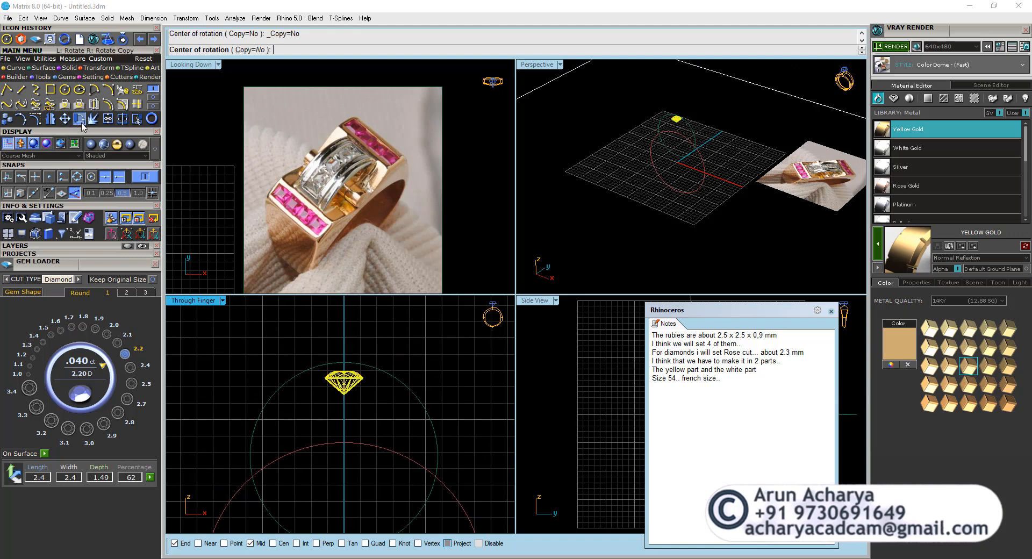
pyautogui.click(93, 177)
pyautogui.click(108, 178)
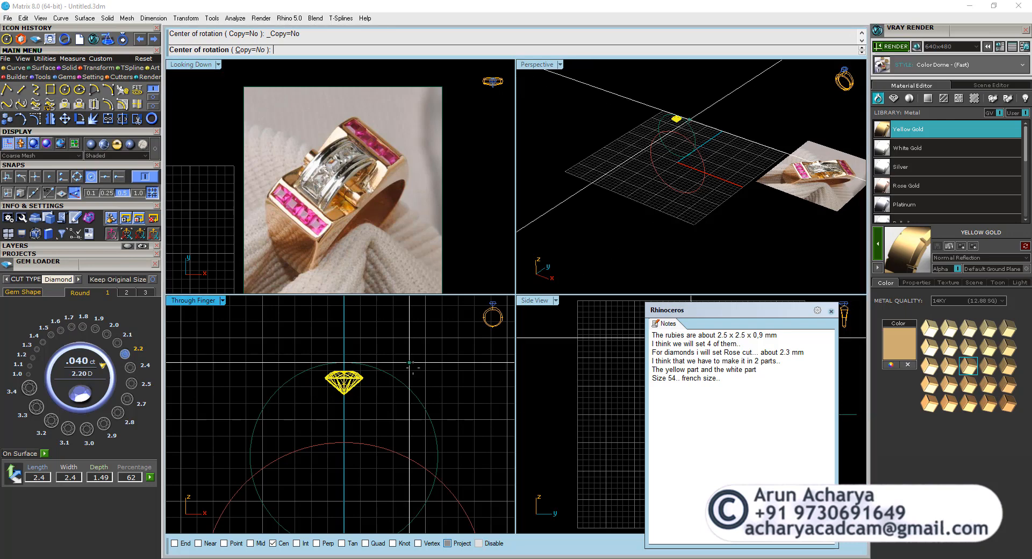
pyautogui.click(343, 456)
pyautogui.click(343, 313)
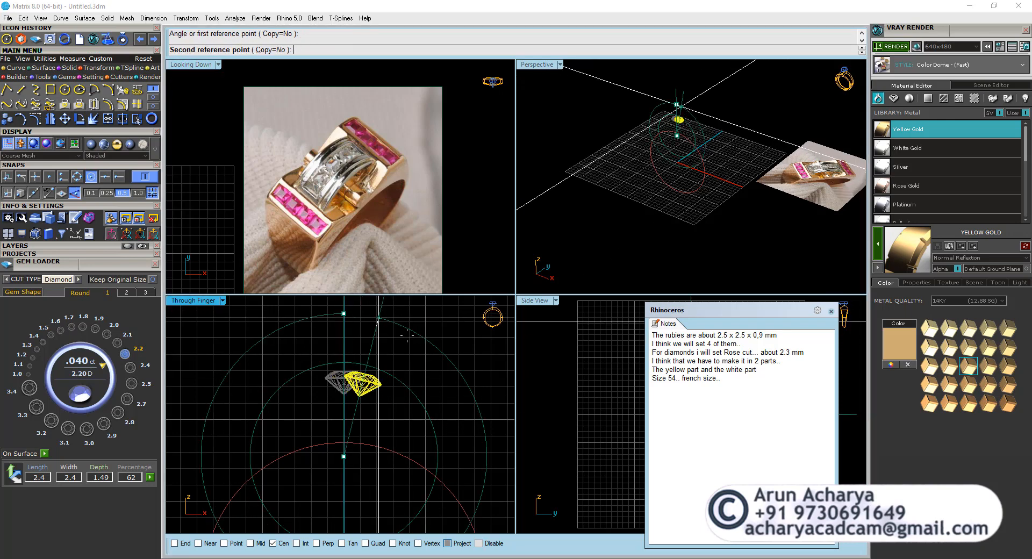
pyautogui.scroll(2, 416, 336)
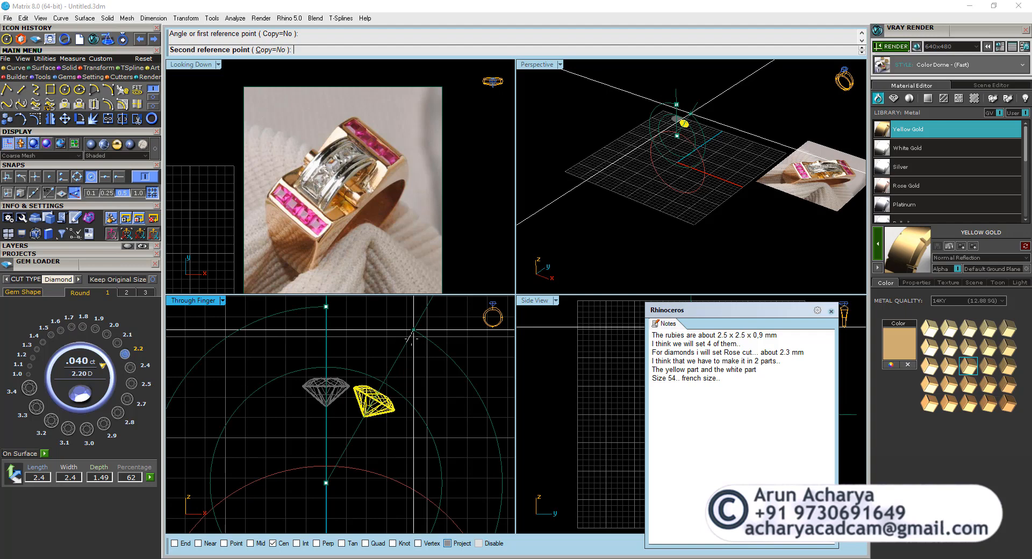
pyautogui.write('c')
pyautogui.press('Return')
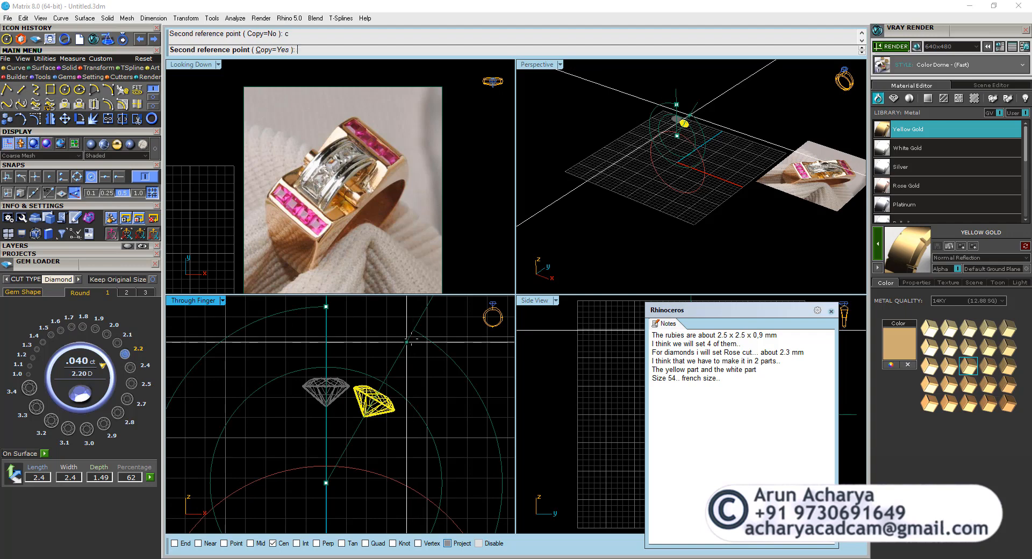
pyautogui.click(411, 338)
# Mirror the rotated diamond copy across the vertical axis through the origin, keeping the original.
pyautogui.click(362, 389)
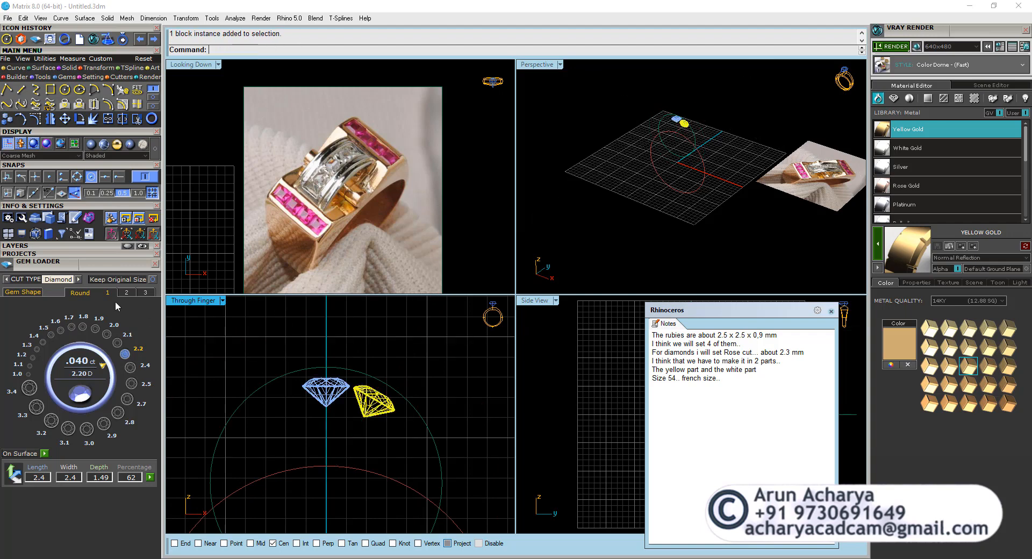
pyautogui.click(50, 119)
pyautogui.click(320, 318)
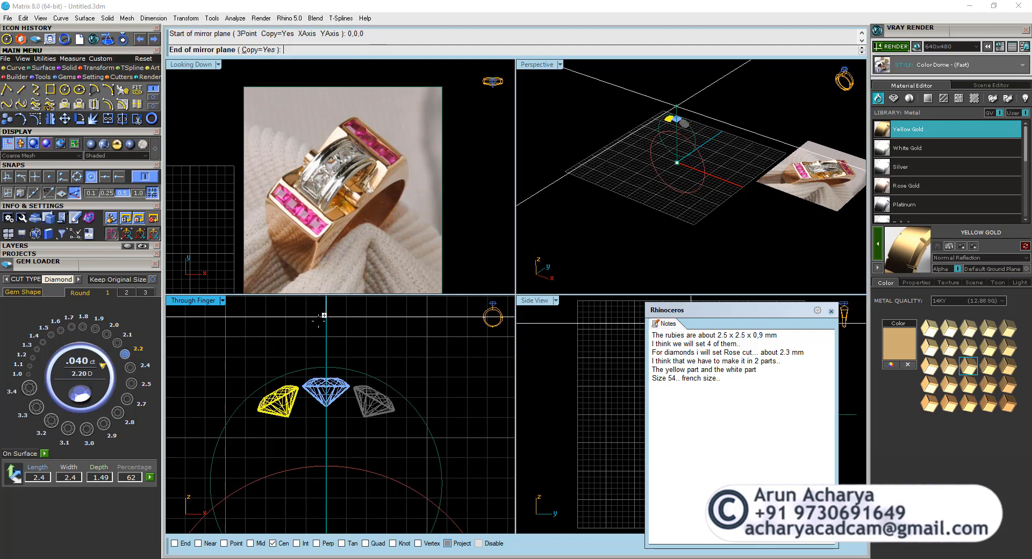
# Offset the circle above the diamonds inward by 0.3 mm.
pyautogui.click(340, 368)
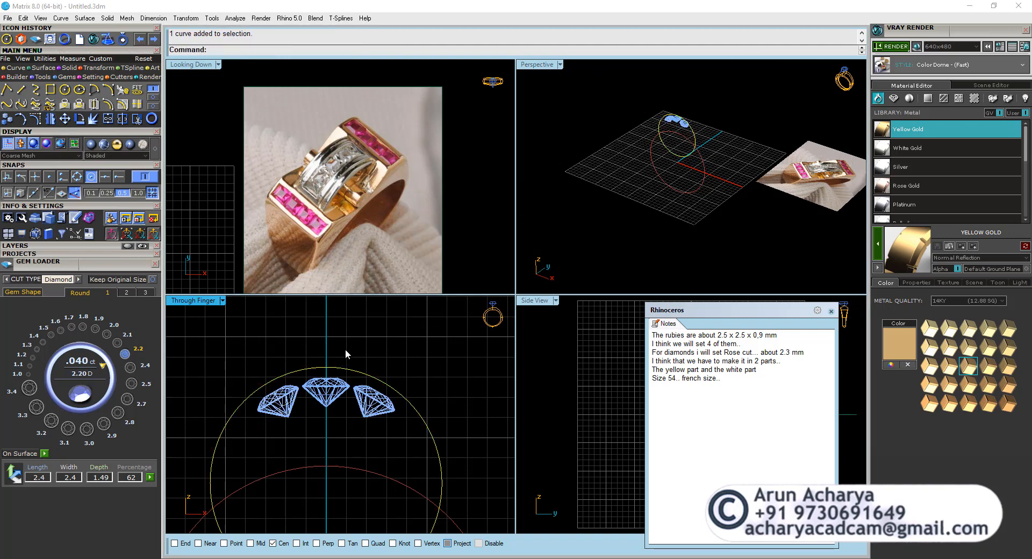
pyautogui.click(108, 118)
pyautogui.scroll(3, 335, 387)
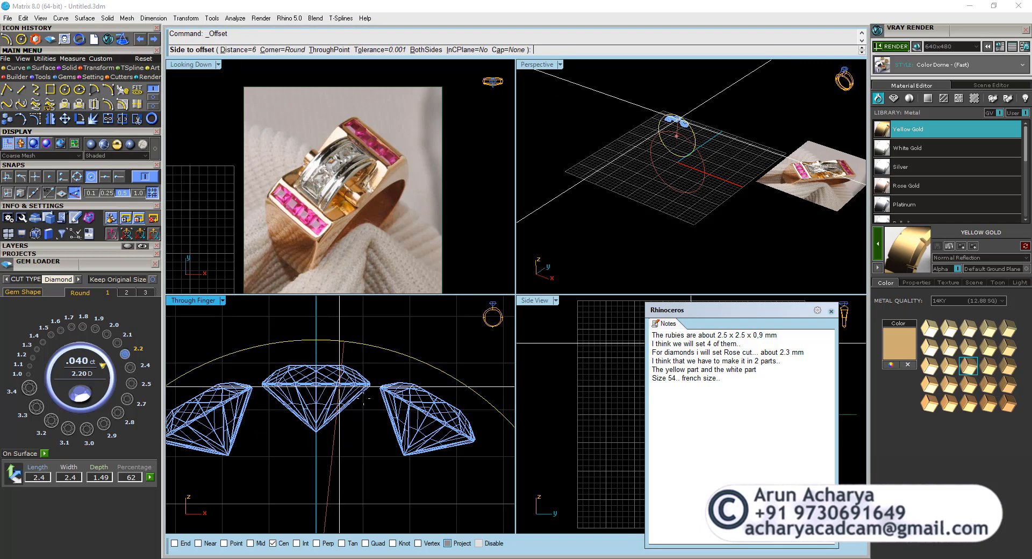
pyautogui.write('.3')
pyautogui.press('Return')
pyautogui.click(386, 363)
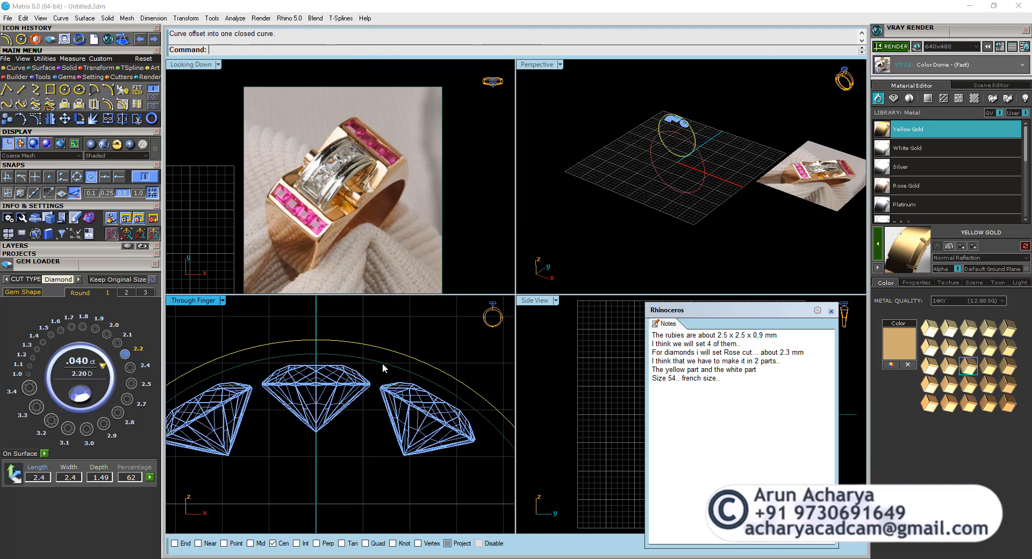
pyautogui.click(356, 371)
pyautogui.click(339, 379)
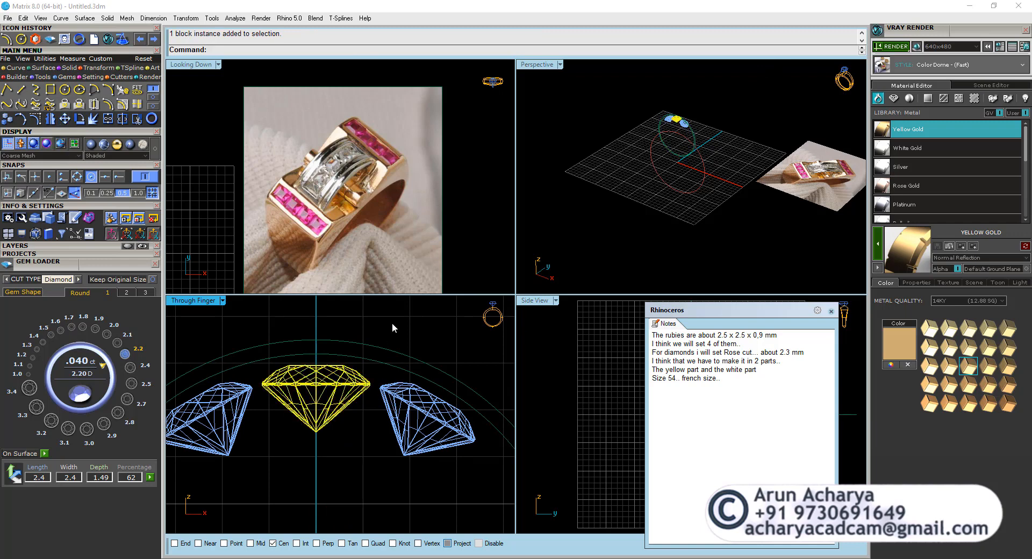
pyautogui.click(391, 341)
pyautogui.click(64, 118)
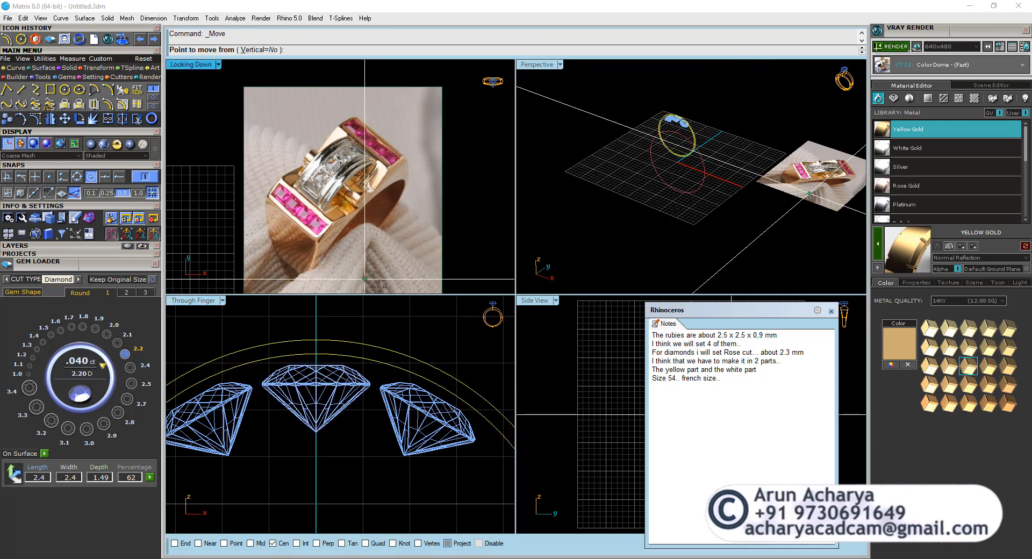
pyautogui.press('Escape')
# Delete the inner offset circle and offset the outer circle inward by 0.4 mm instead.
pyautogui.click(383, 360)
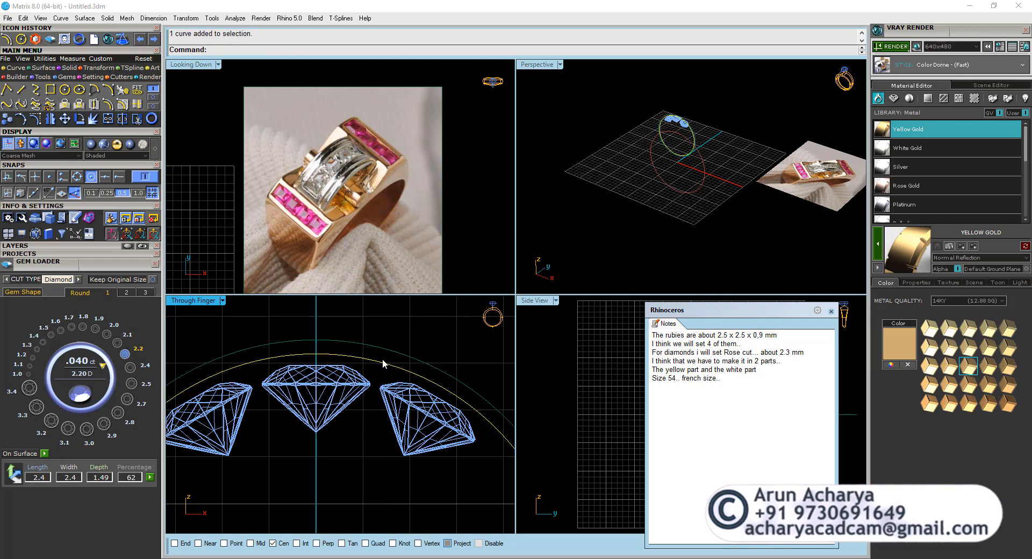
pyautogui.click(108, 104)
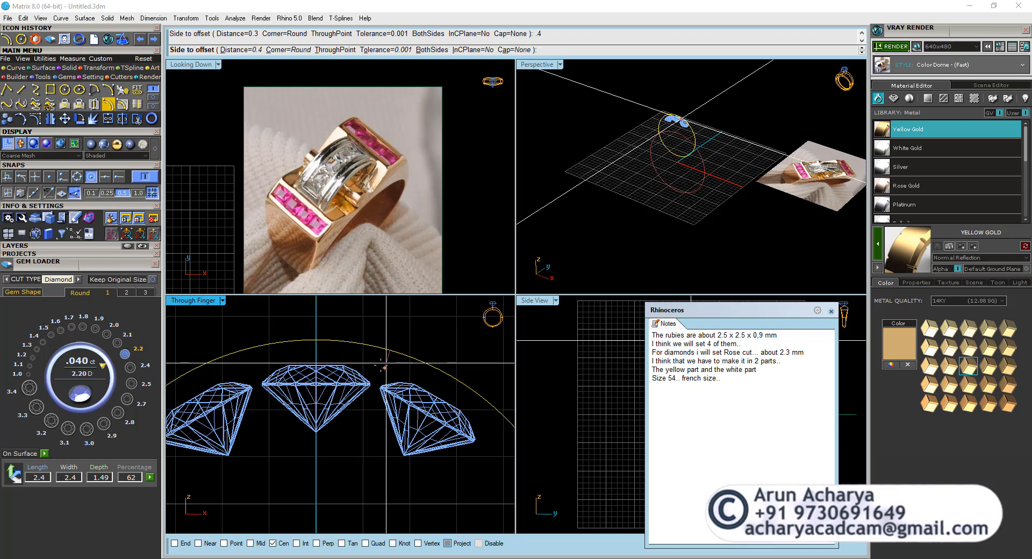
pyautogui.click(385, 361)
# Move both circles straight down in the Through Finger view until the outer one sits at the top of the middle diamond.
pyautogui.click(65, 119)
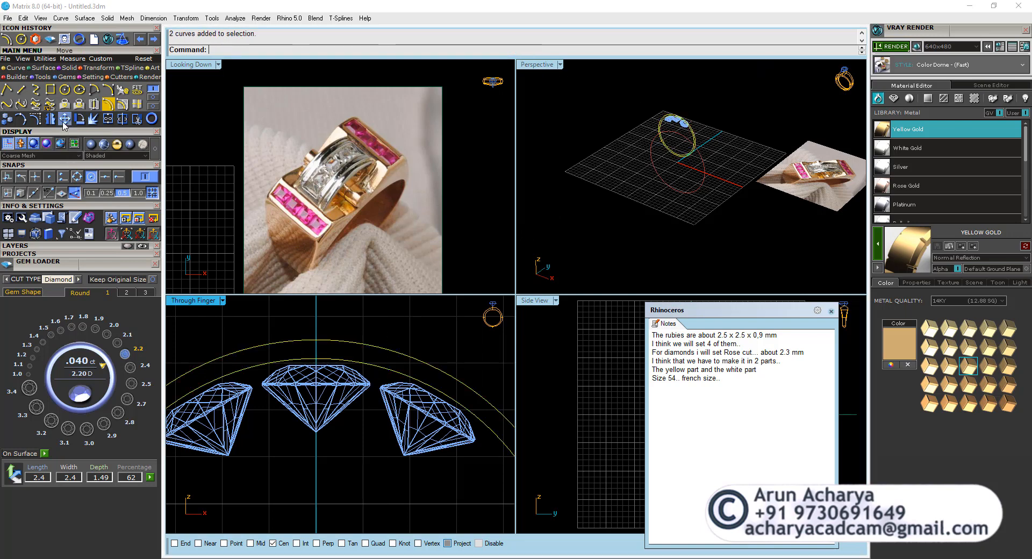
pyautogui.click(410, 317)
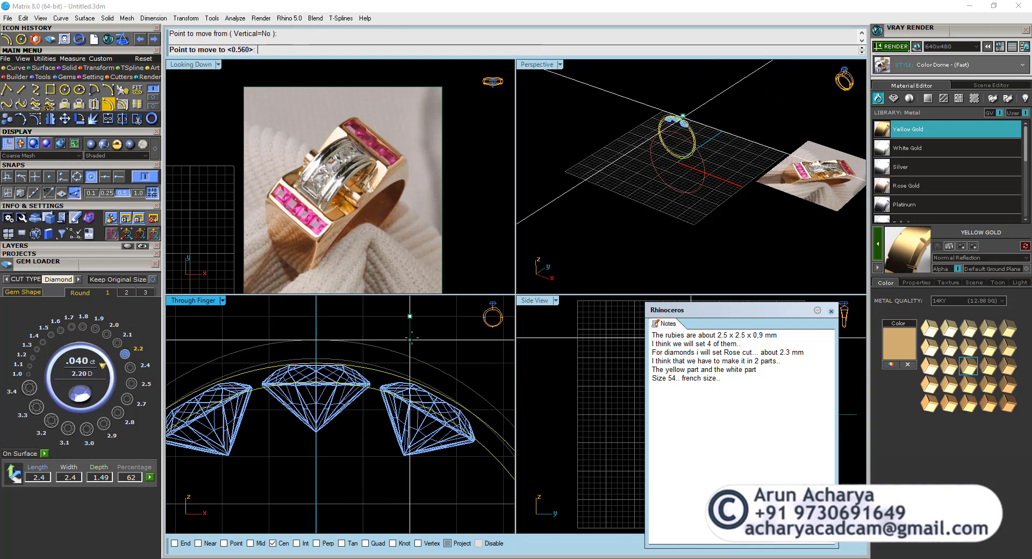
pyautogui.click(410, 339)
pyautogui.rightClick(412, 339)
pyautogui.scroll(-4, 413, 338)
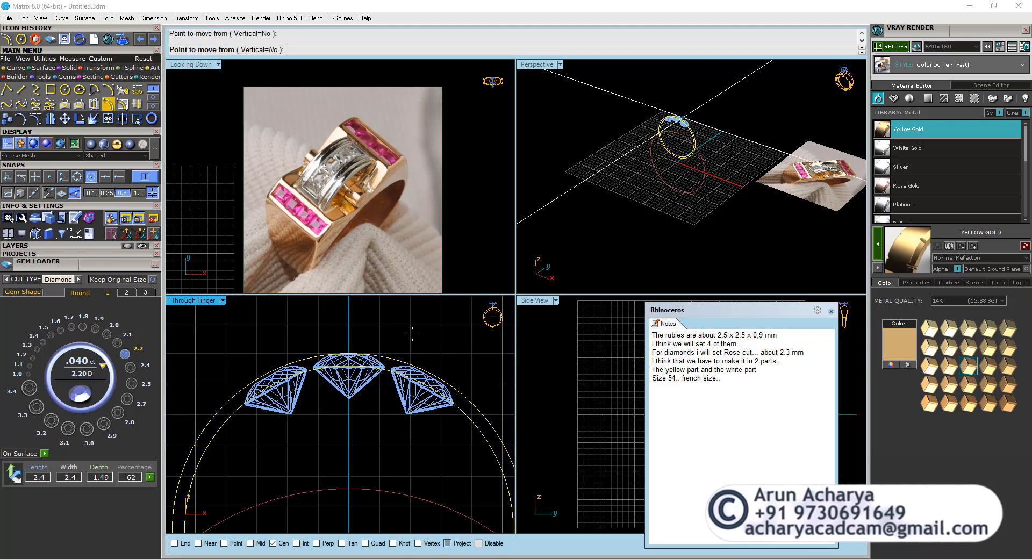
pyautogui.press('Escape')
pyautogui.scroll(-2, 412, 336)
pyautogui.press('Escape')
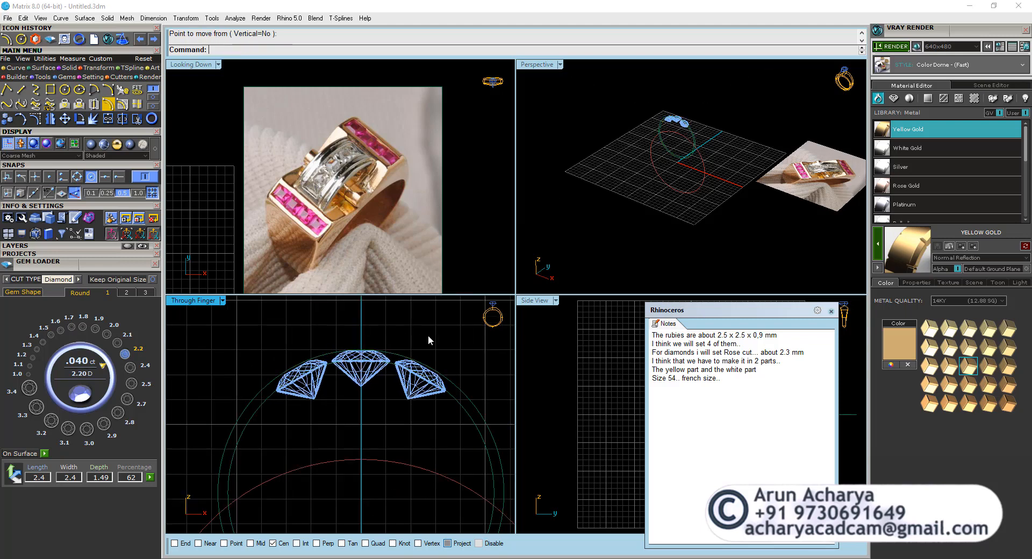
# Draw a line perpendicular to the outer circle, starting just beyond the outermost diamond and running inward toward the circle's center.
pyautogui.scroll(-2, 409, 345)
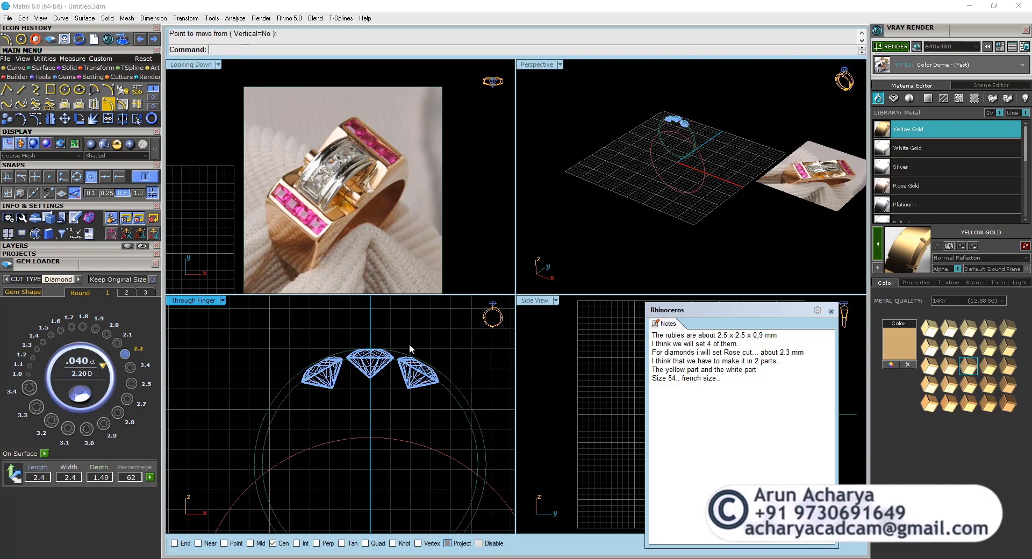
pyautogui.scroll(-1, 408, 347)
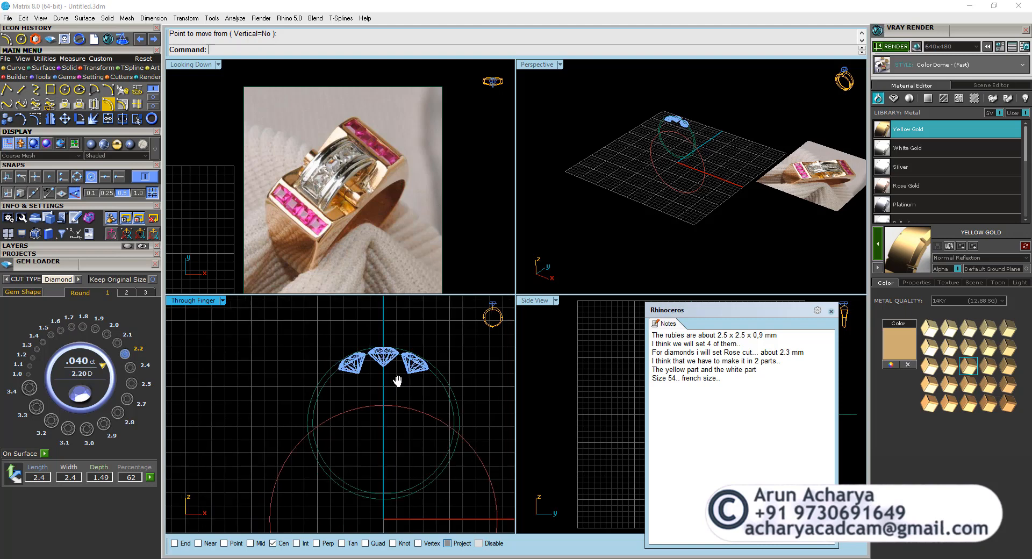
pyautogui.moveTo(396, 377); pyautogui.dragTo(375, 391, button='right')
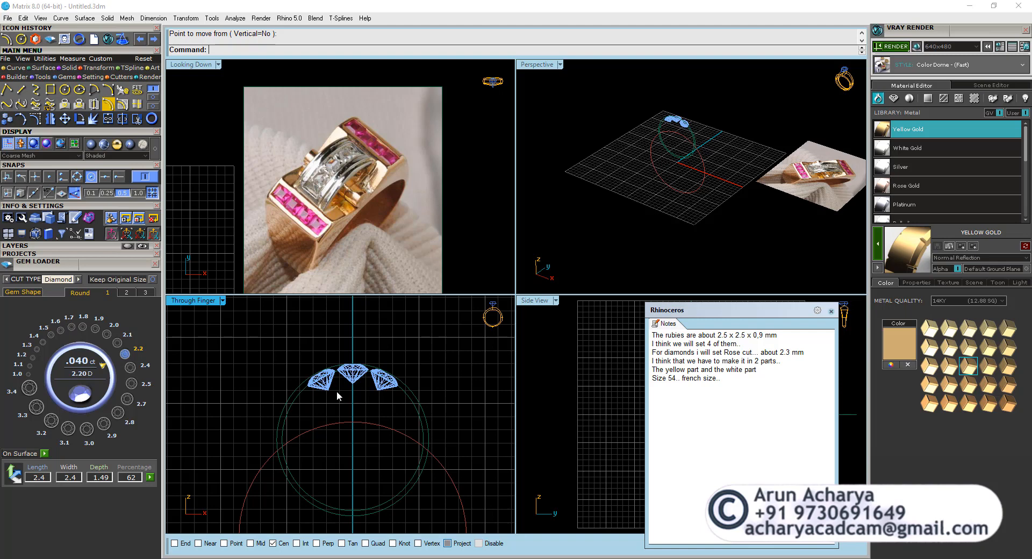
pyautogui.click(6, 89)
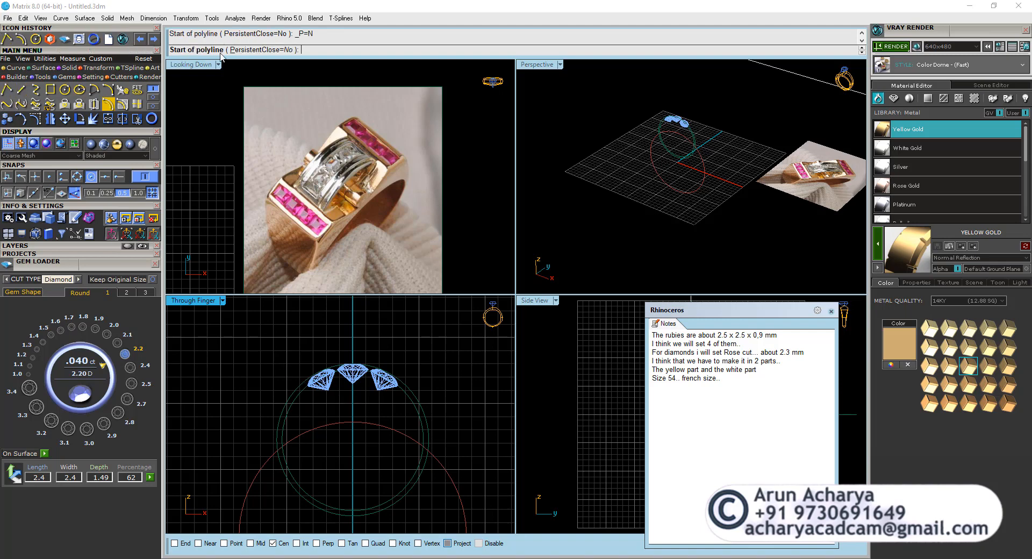
pyautogui.click(21, 89)
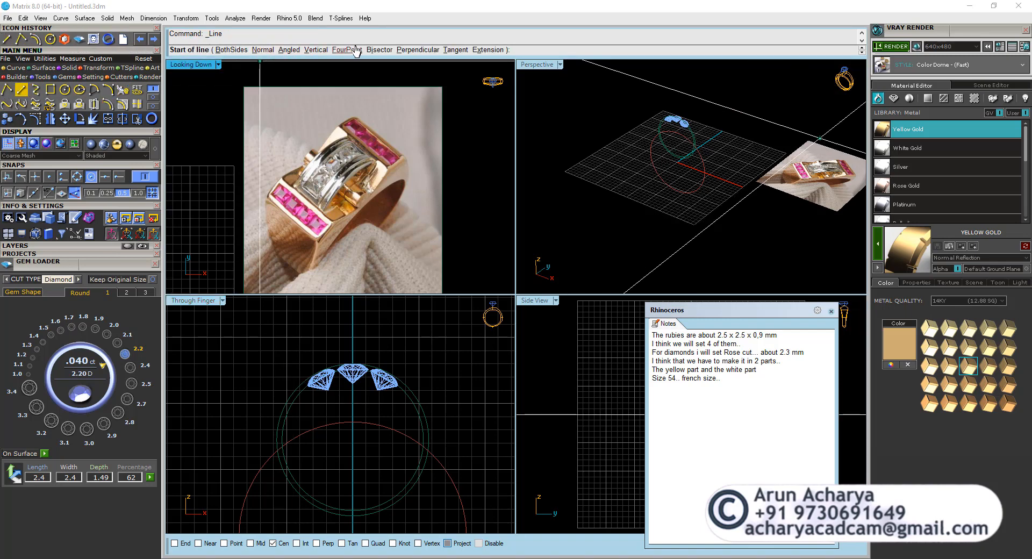
pyautogui.click(417, 50)
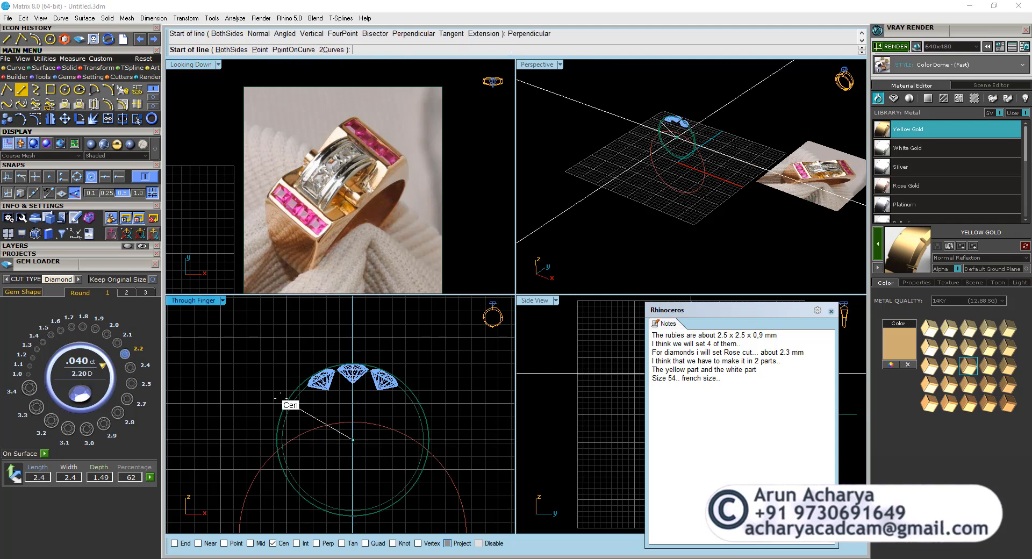
pyautogui.click(90, 177)
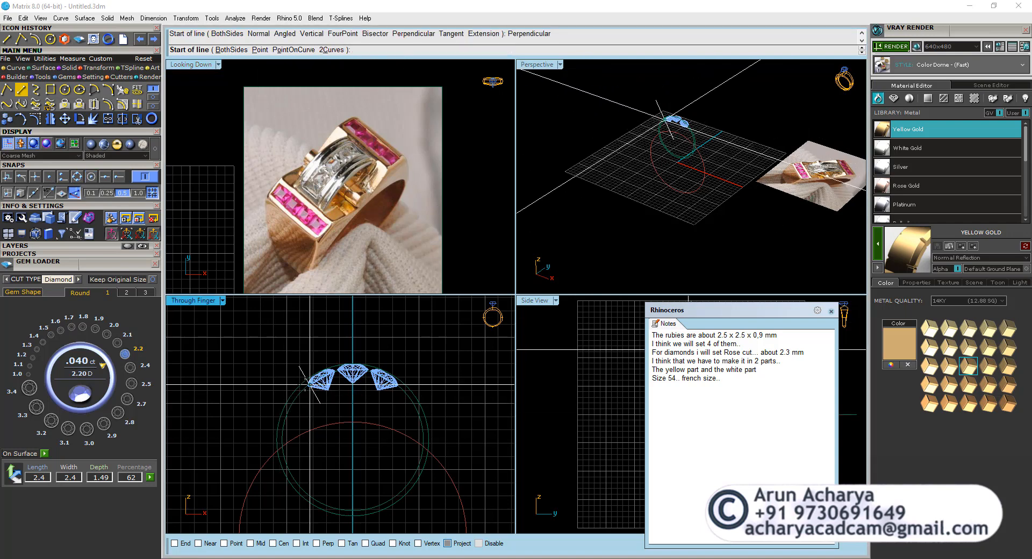
pyautogui.click(291, 394)
pyautogui.scroll(6, 333, 417)
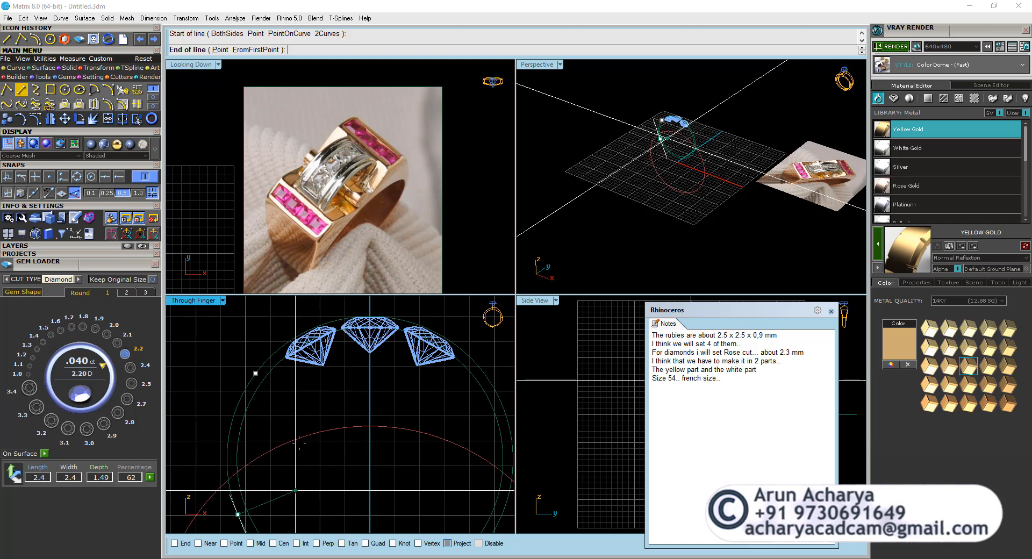
pyautogui.click(151, 194)
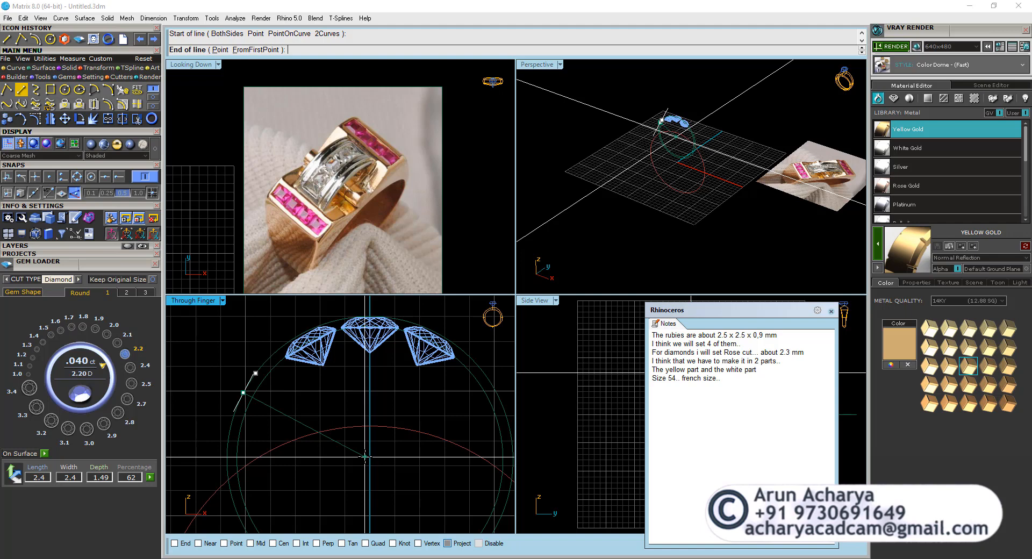
pyautogui.click(256, 50)
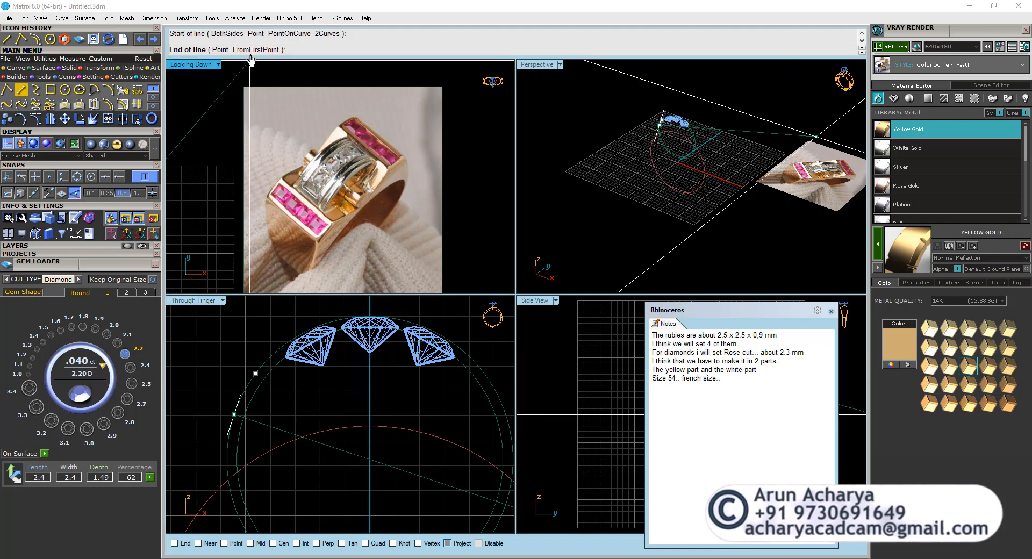
pyautogui.click(357, 449)
pyautogui.rightClick(346, 467)
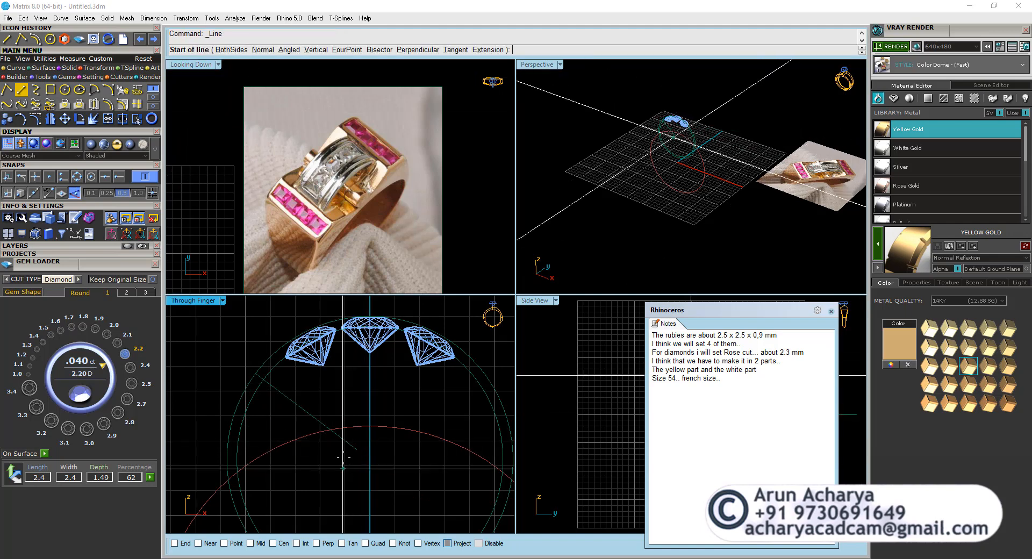
pyautogui.press('Escape')
# Mirror the perpendicular line across the vertical axis through the origin, keeping the original.
pyautogui.click(318, 426)
pyautogui.click(50, 118)
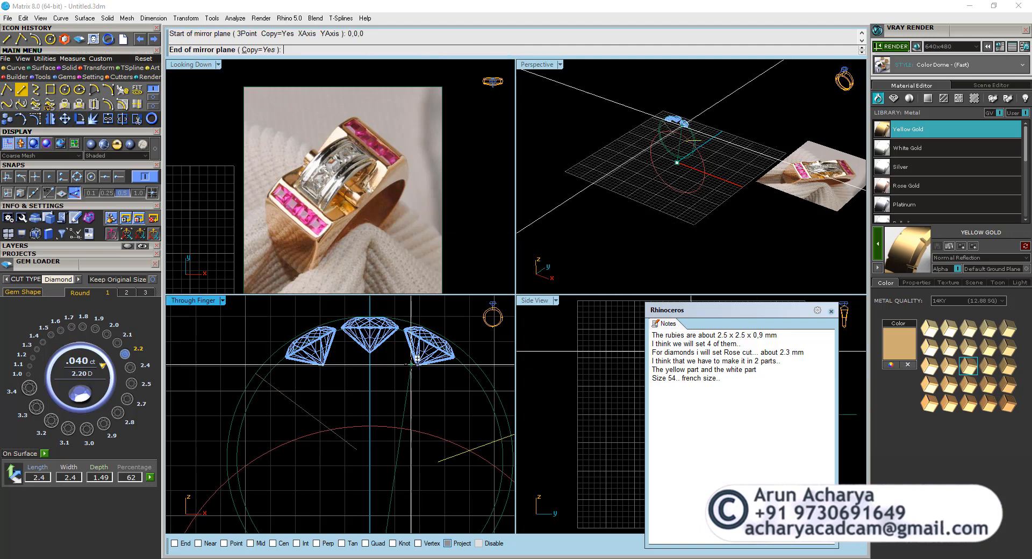
pyautogui.click(374, 385)
pyautogui.scroll(-3, 374, 385)
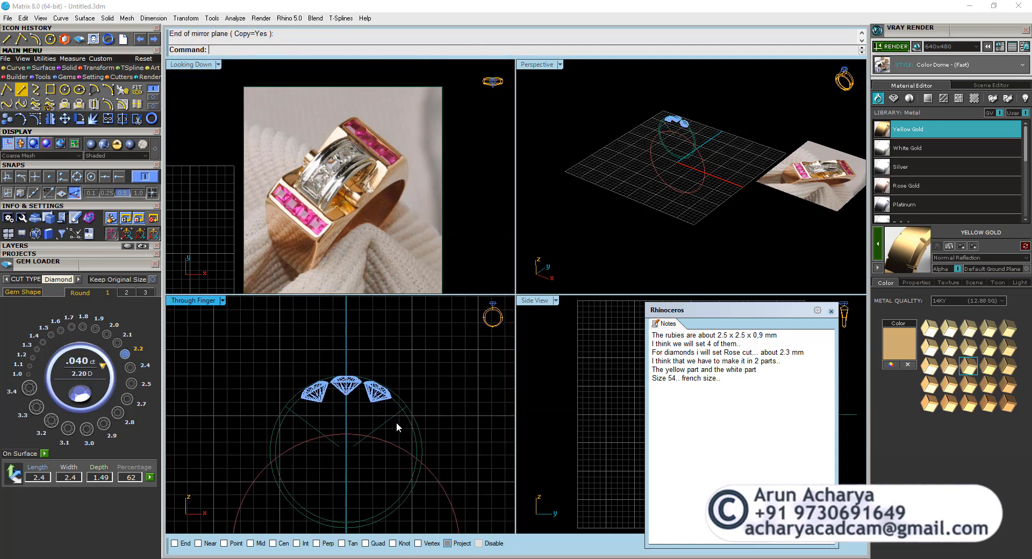
# Examine the two mirrored perpendicular lines and the circles around the diamonds in the Through Finger view.
pyautogui.moveTo(396, 428); pyautogui.dragTo(369, 425)
pyautogui.moveTo(332, 412); pyautogui.dragTo(298, 420)
pyautogui.scroll(3, 289, 402)
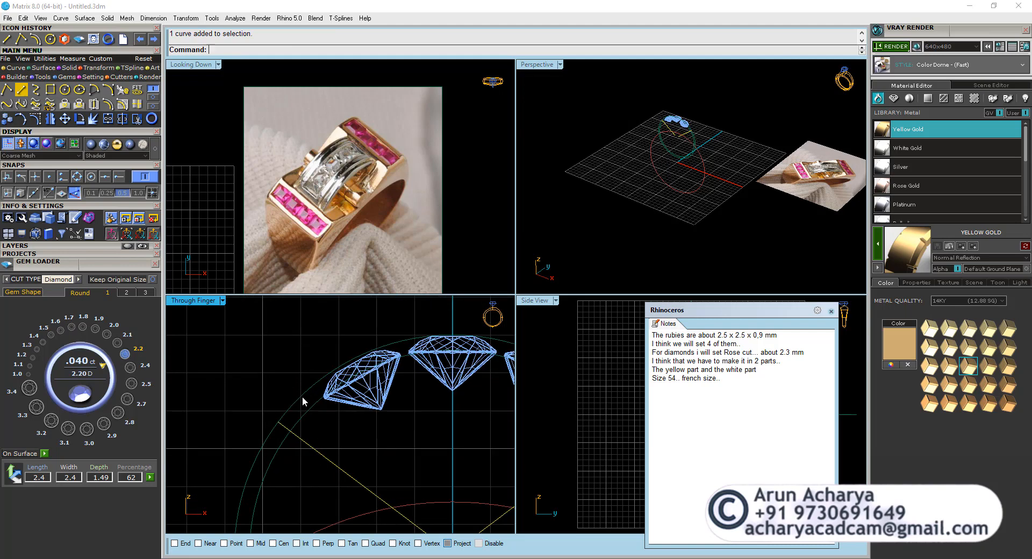
pyautogui.scroll(-1, 319, 401)
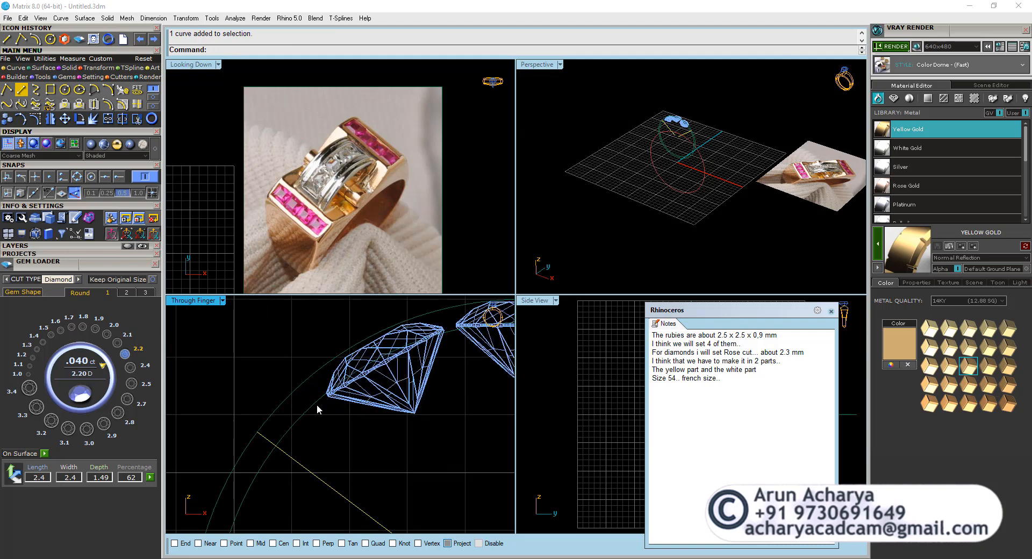
pyautogui.scroll(-1, 316, 409)
pyautogui.scroll(-1, 324, 401)
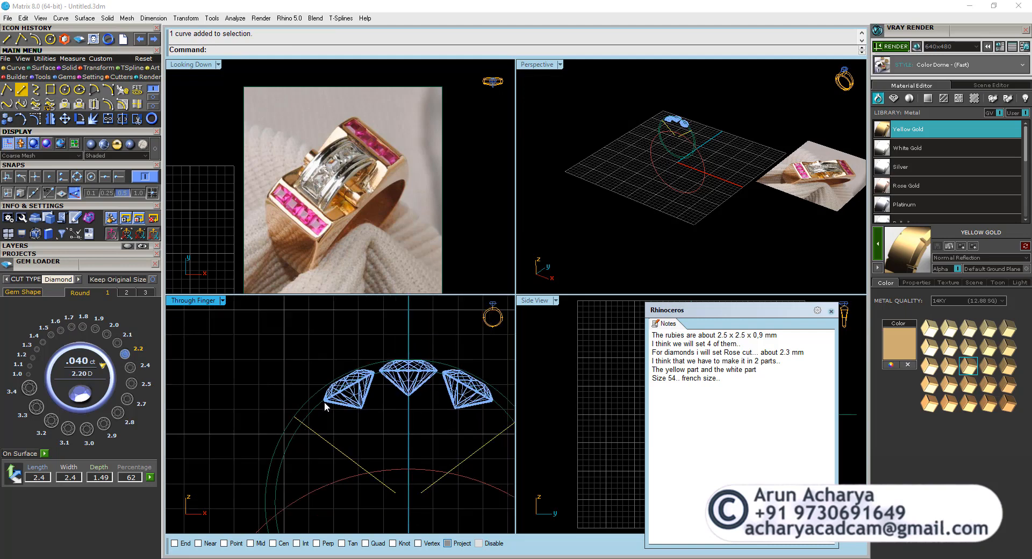
pyautogui.click(343, 415)
pyautogui.click(311, 400)
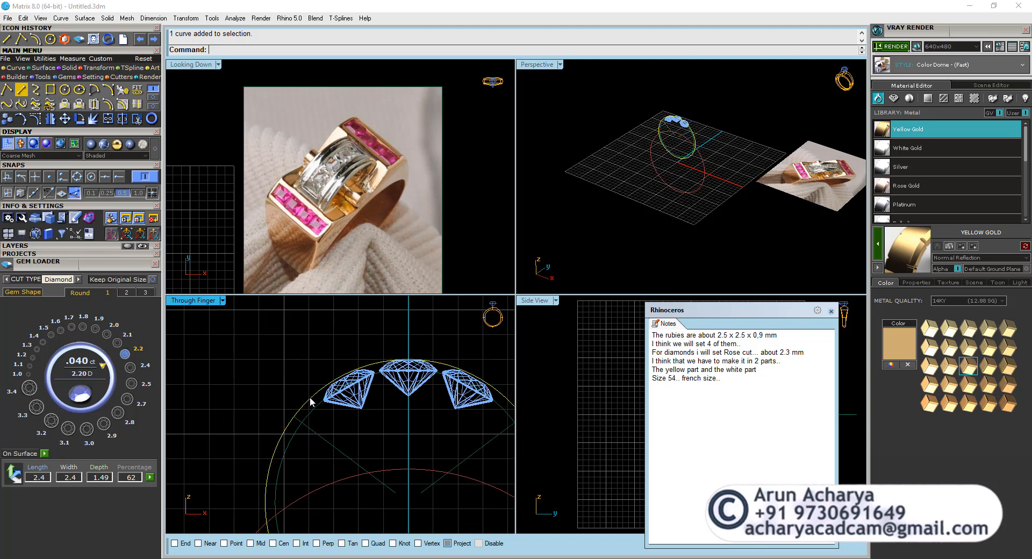
pyautogui.click(360, 420)
pyautogui.scroll(-4, 344, 414)
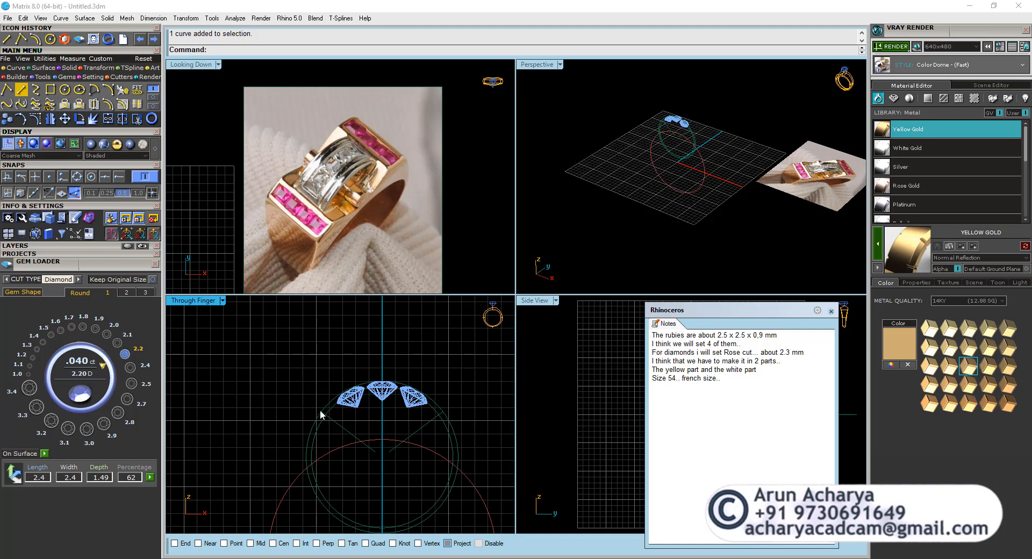
pyautogui.moveTo(308, 405); pyautogui.dragTo(365, 382, button='right')
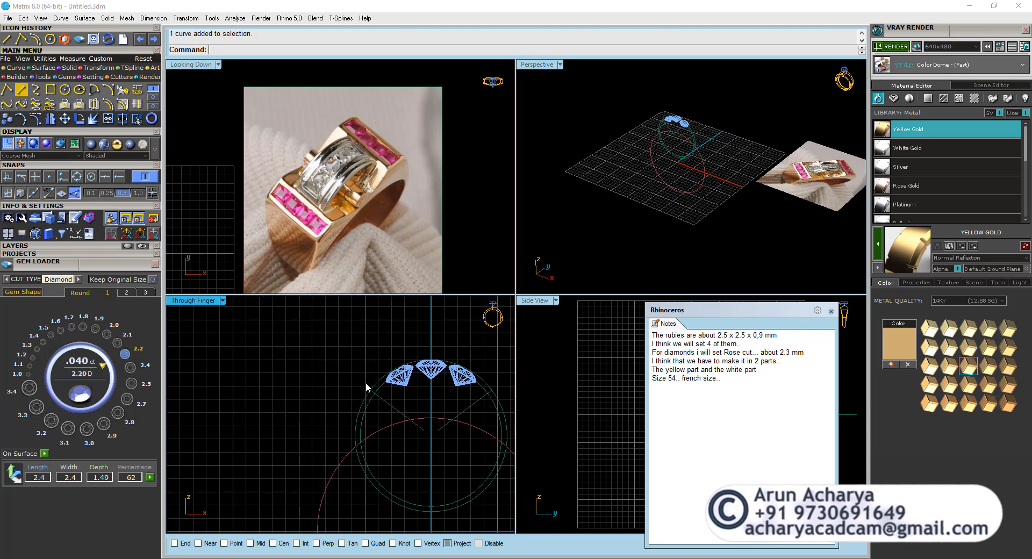
pyautogui.click(385, 403)
# Draw a line from the vertical axis below the middle diamond to just beyond the outer end of the left perpendicular line.
pyautogui.click(7, 89)
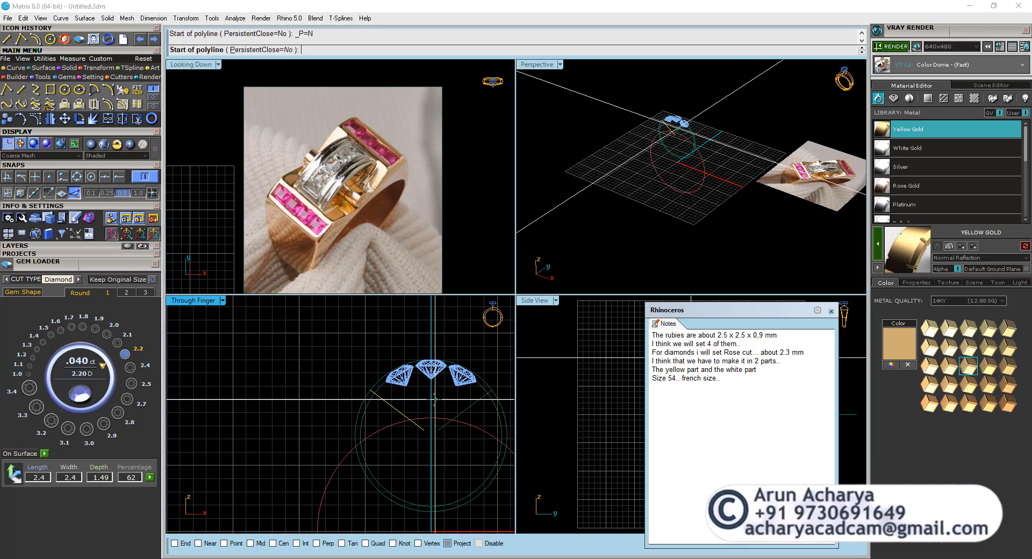
pyautogui.scroll(3, 431, 400)
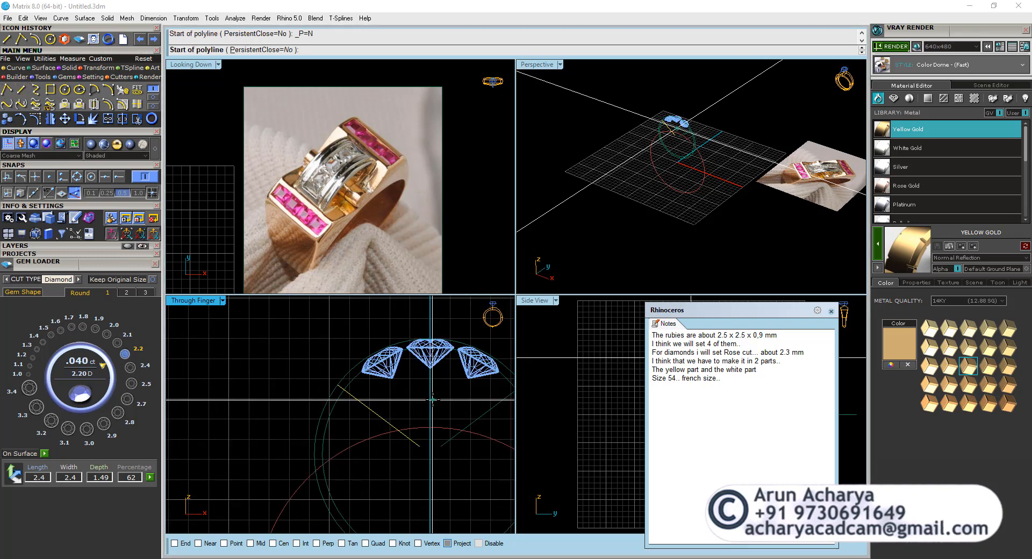
pyautogui.scroll(-1, 431, 399)
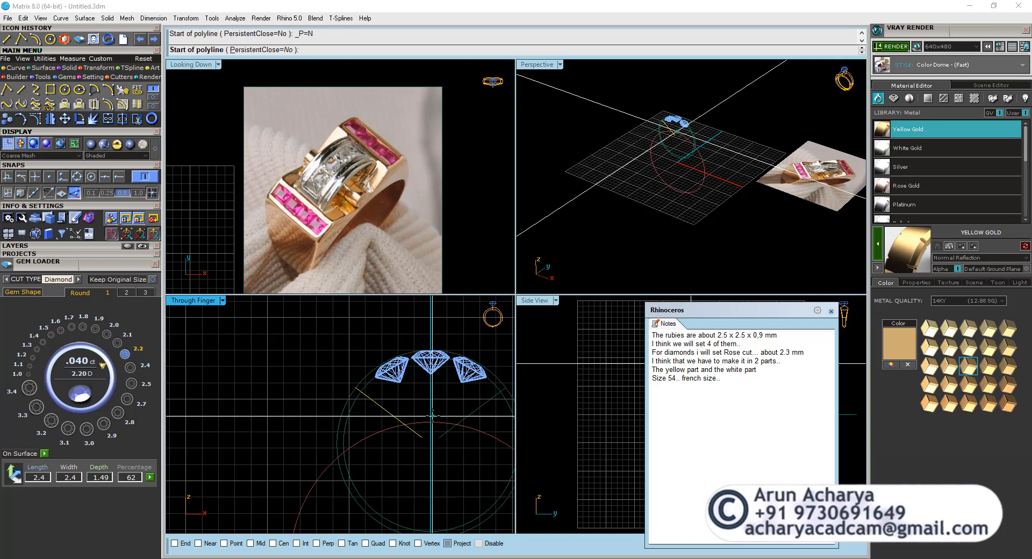
pyautogui.click(432, 415)
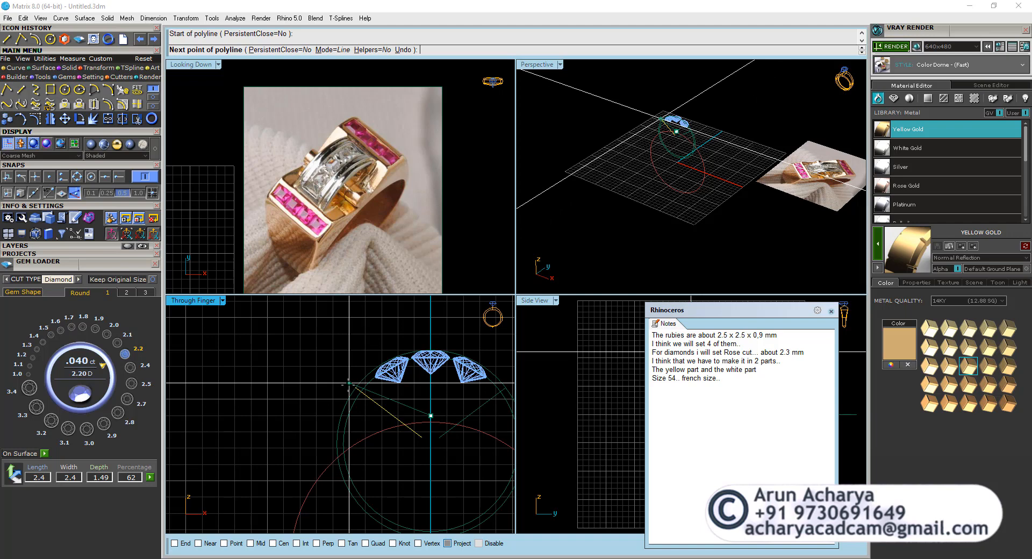
pyautogui.click(349, 383)
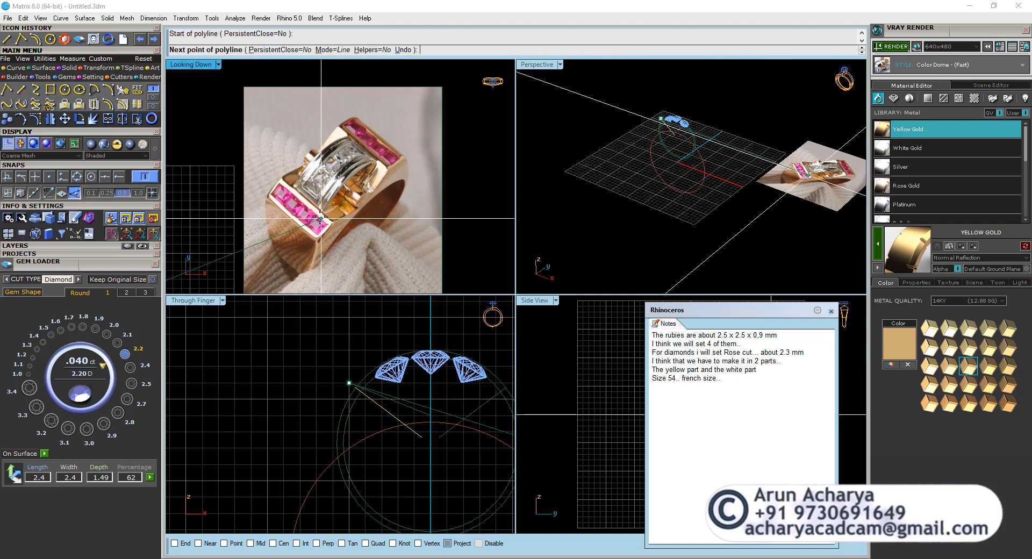
# Inspect the ruby row in the reference photo, and open the Windows Calculator to add 2.3 and 1.8.
pyautogui.scroll(6, 322, 222)
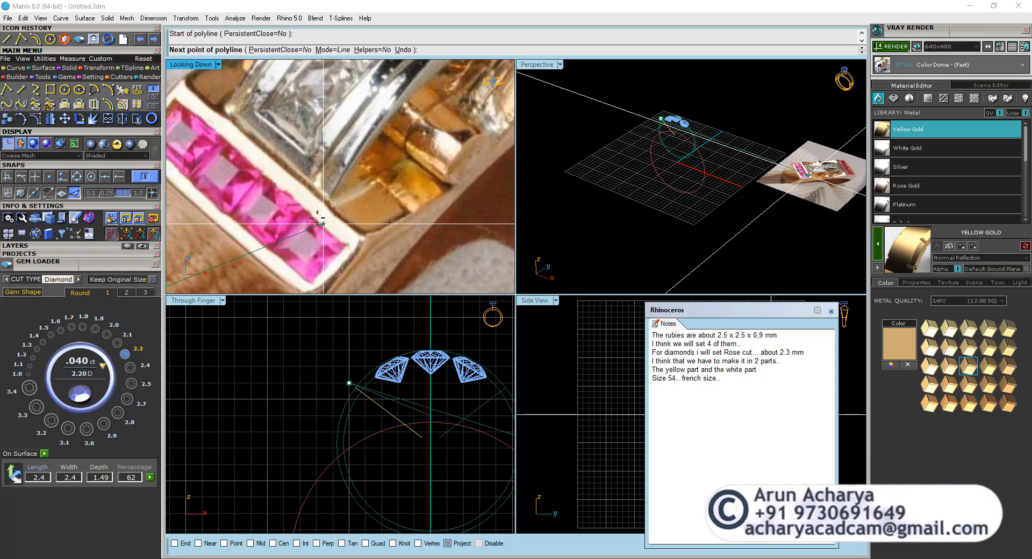
pyautogui.scroll(1, 322, 222)
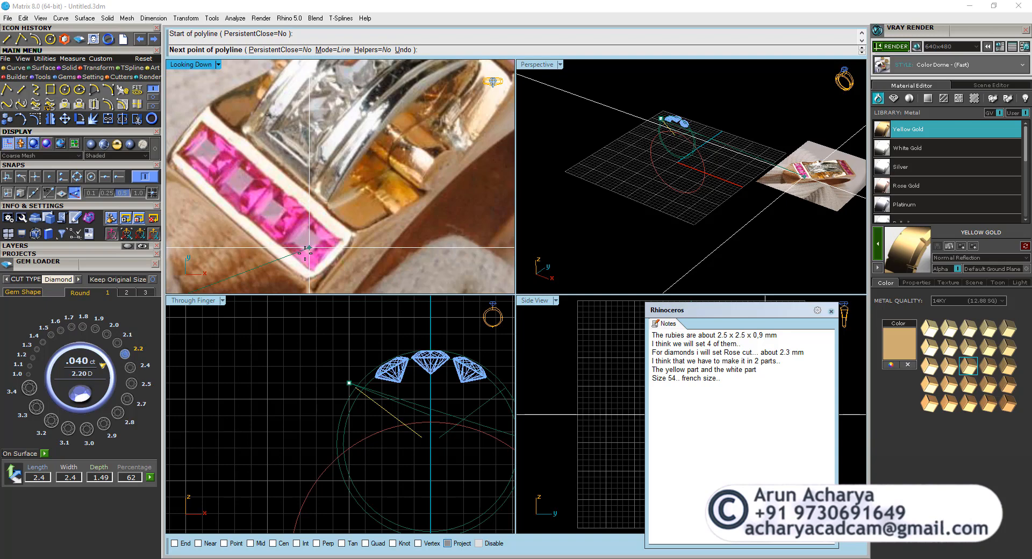
pyautogui.press('super')
pyautogui.write('calc')
pyautogui.press('Return')
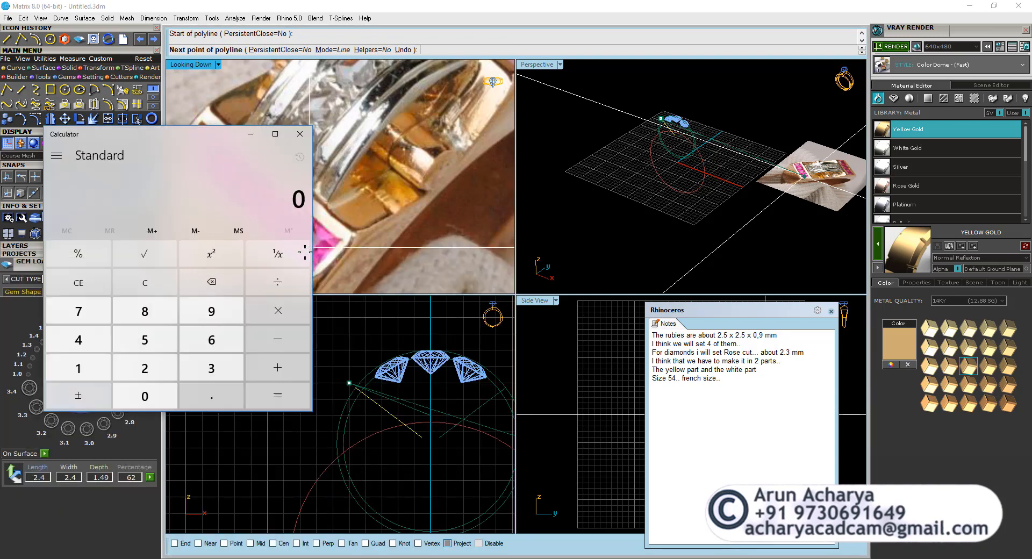
pyautogui.moveTo(193, 141); pyautogui.dragTo(710, 121)
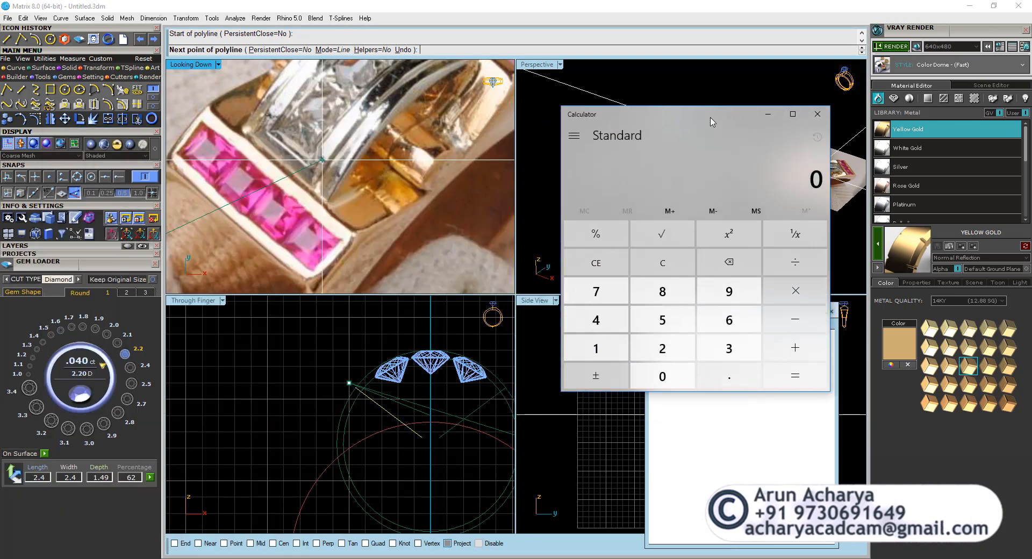
pyautogui.write('2.3+1.8')
pyautogui.press('Return')
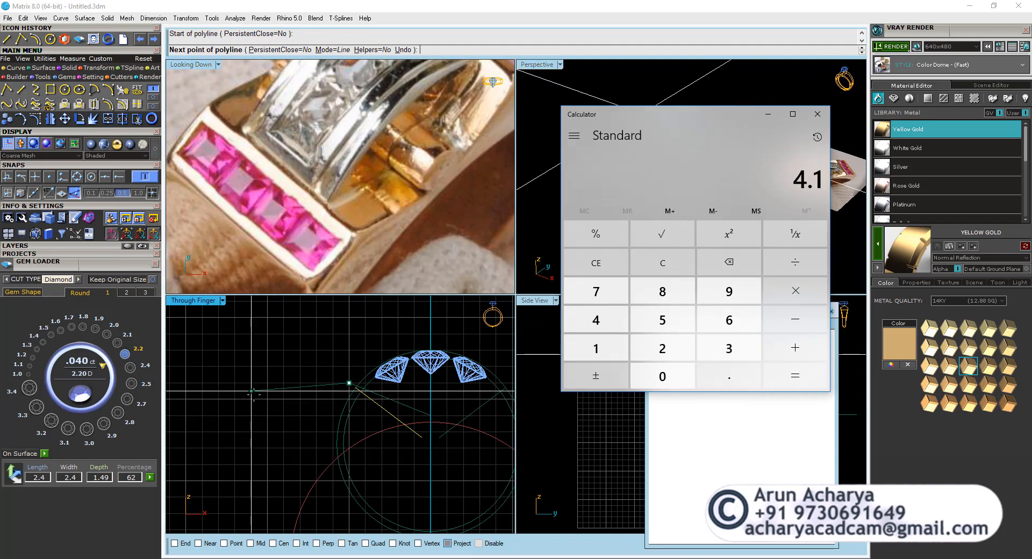
# Draw a 4.1 mm line sloping gently down and outward from the outer end of the new axis line.
pyautogui.scroll(5, 253, 394)
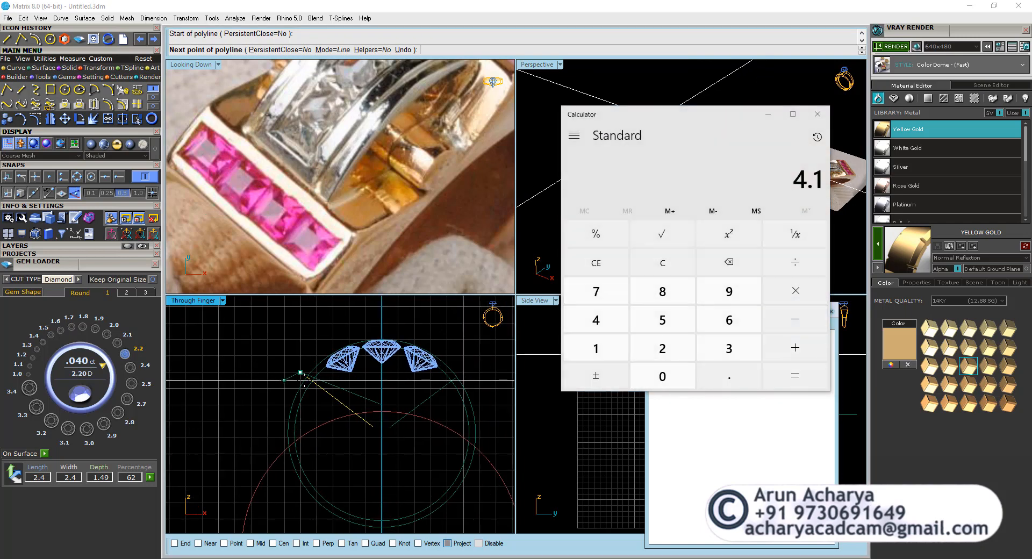
pyautogui.moveTo(213, 343); pyautogui.dragTo(315, 343, button='right')
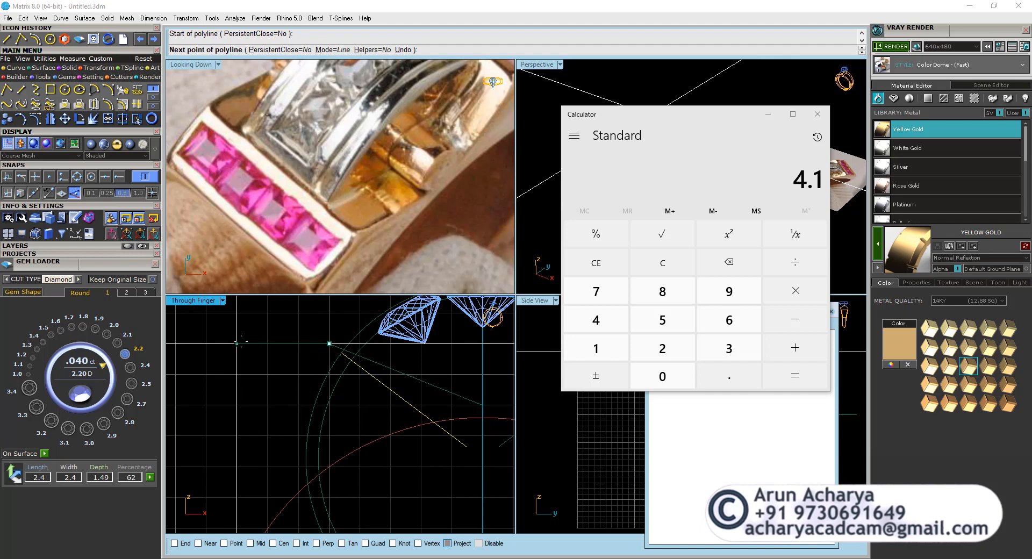
pyautogui.write('4.1')
pyautogui.press('Return')
pyautogui.scroll(-4, 240, 341)
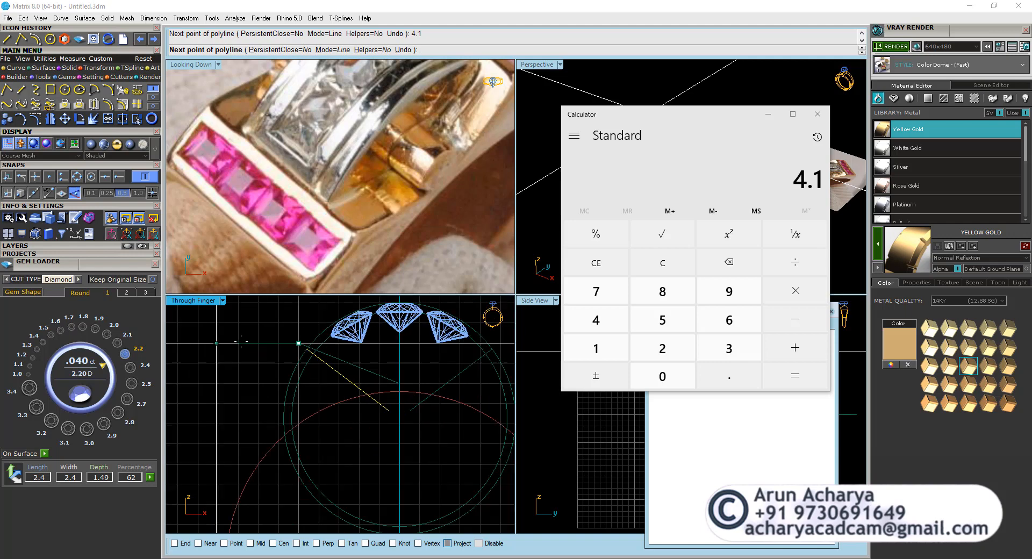
pyautogui.click(218, 363)
pyautogui.scroll(-6, 219, 364)
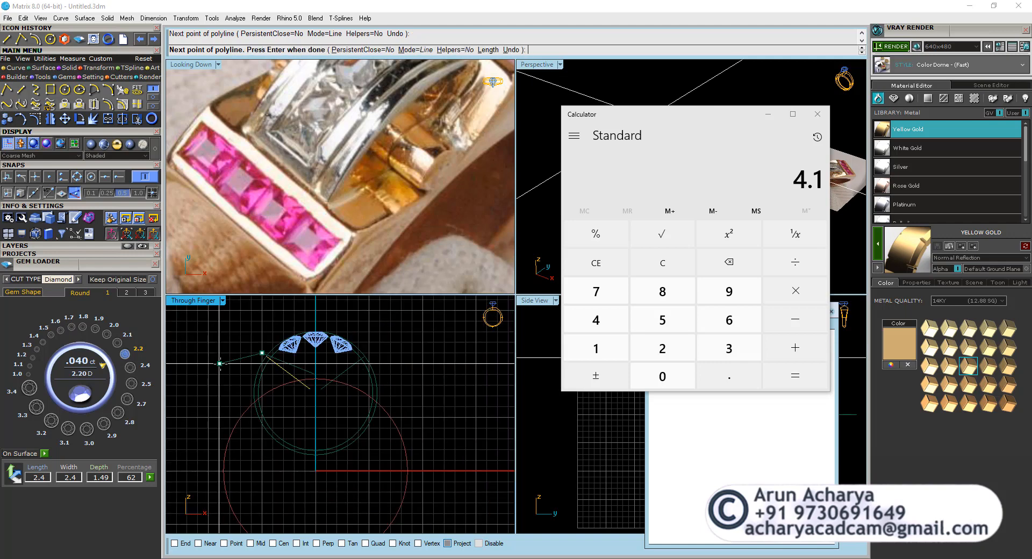
pyautogui.rightClick(222, 364)
pyautogui.click(227, 359)
# Compare the new left-hand lines with the shoulder of the ring in the reference photo and close the calculator.
pyautogui.scroll(6, 248, 352)
pyautogui.scroll(1, 250, 353)
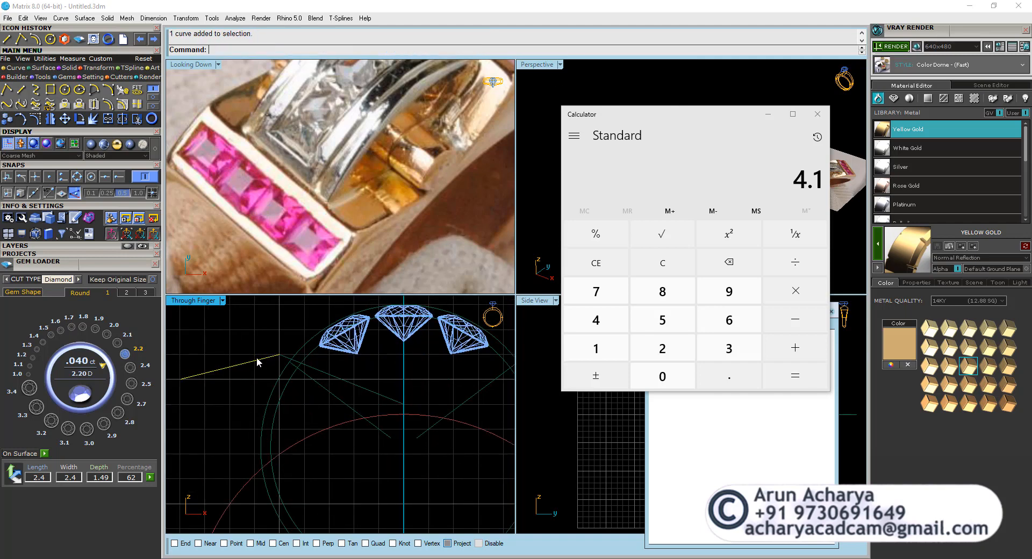
pyautogui.scroll(-3, 282, 211)
pyautogui.scroll(-2, 282, 212)
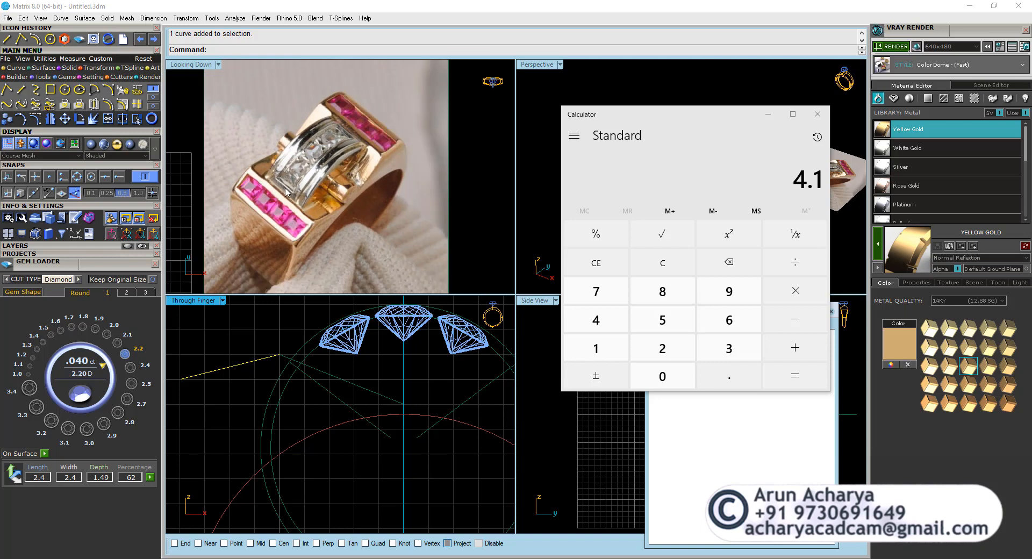
pyautogui.scroll(2, 283, 186)
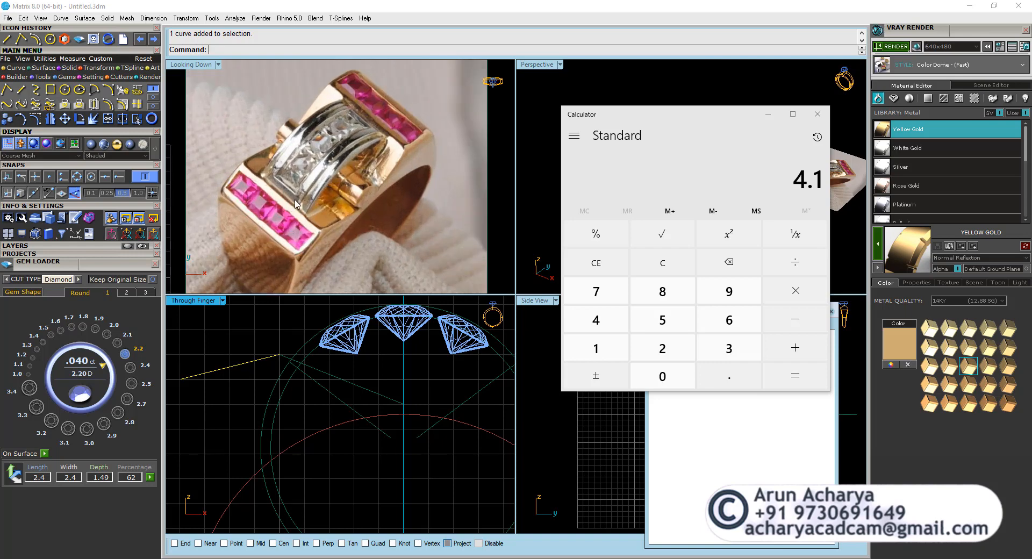
pyautogui.click(818, 113)
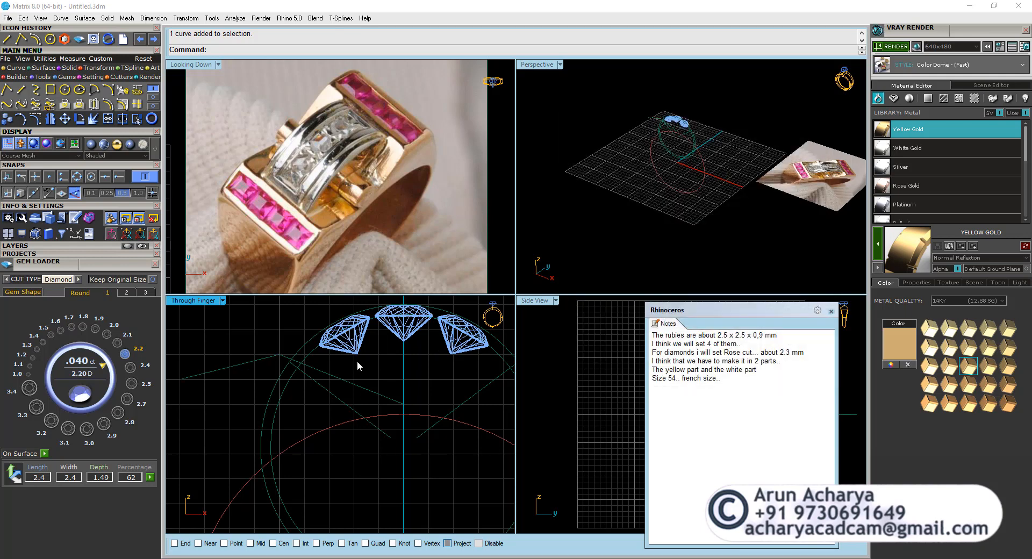
pyautogui.click(387, 397)
pyautogui.scroll(-3, 278, 367)
pyautogui.moveTo(450, 327); pyautogui.dragTo(243, 380)
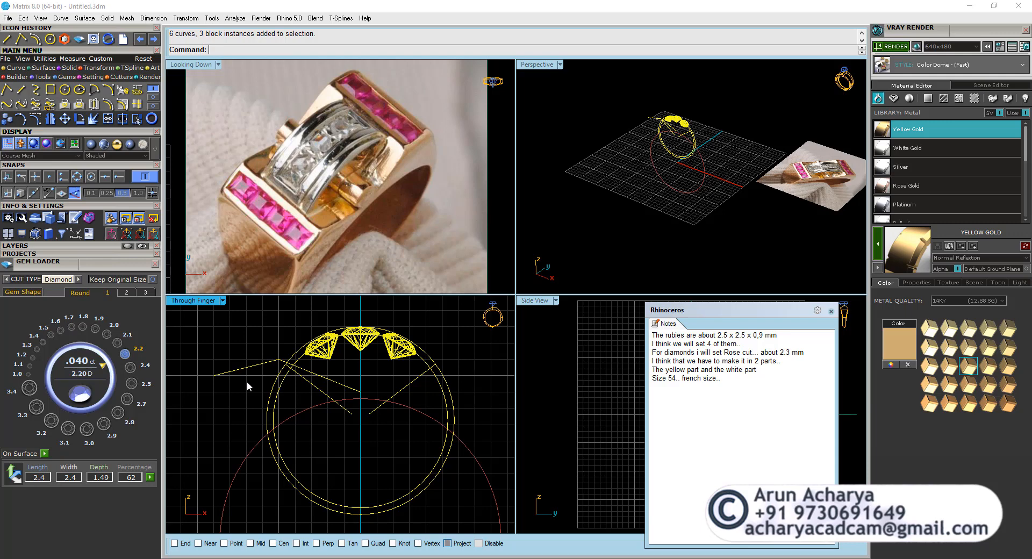
pyautogui.moveTo(465, 333); pyautogui.dragTo(271, 376)
pyautogui.click(367, 205)
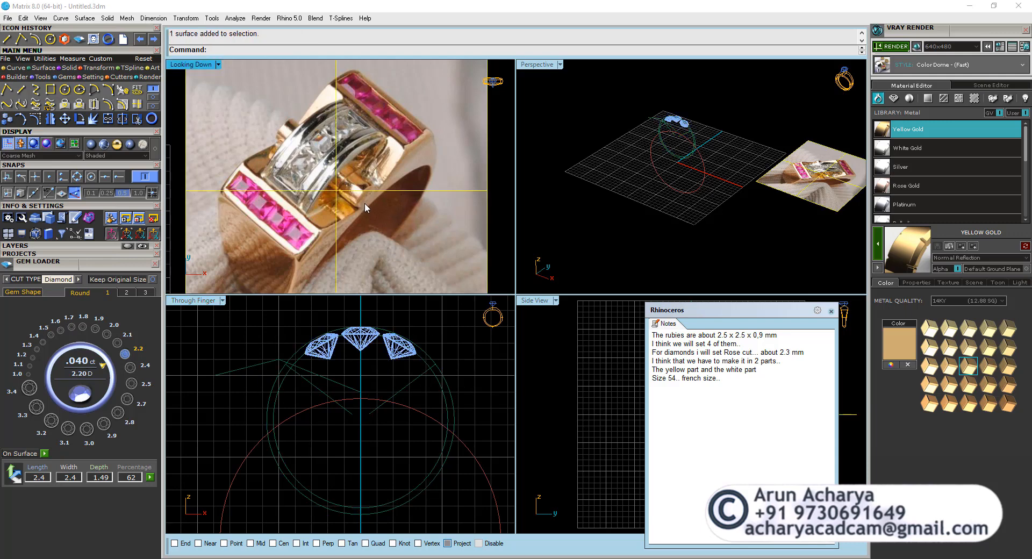
# Offset the large finger-size circle outward in the Through Finger view.
pyautogui.click(361, 399)
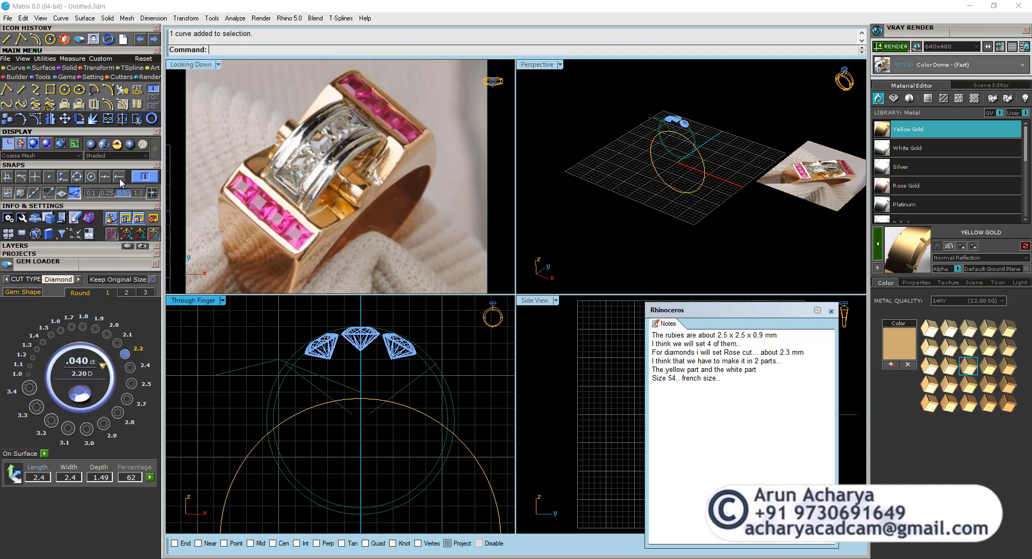
pyautogui.click(108, 104)
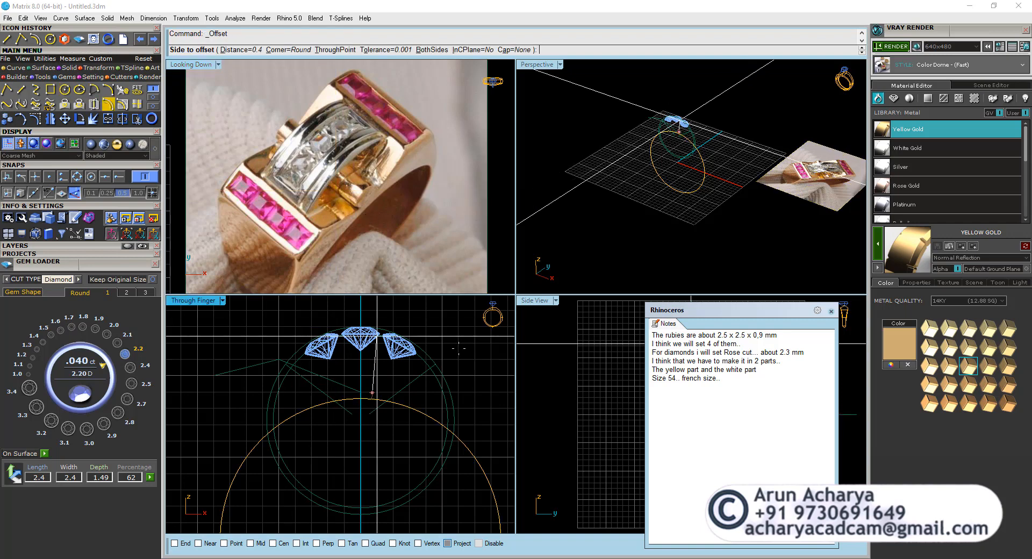
pyautogui.click(474, 384)
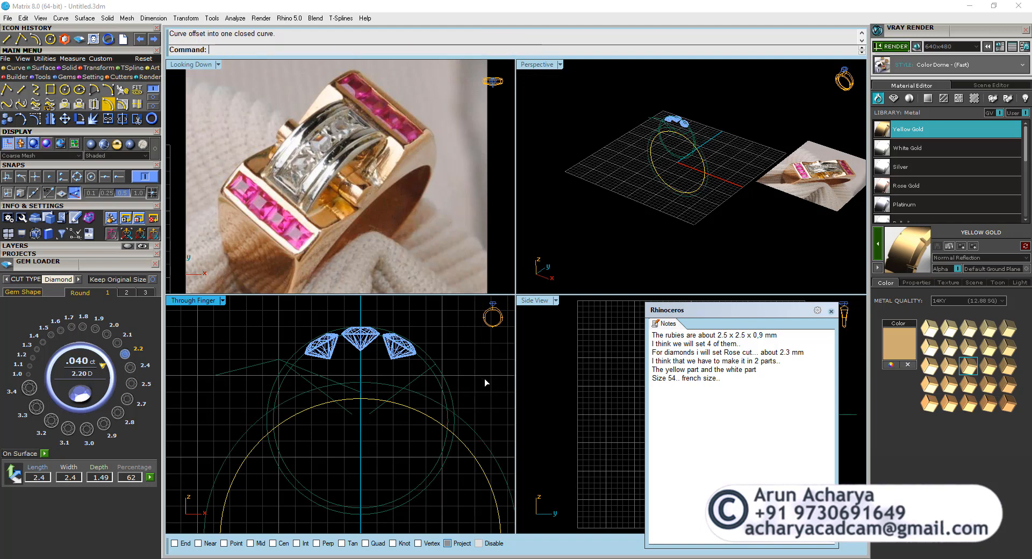
# Move the diamonds, both small circles and all construction lines up, snapping the line end on the axis to the offset circle's top quadrant.
pyautogui.scroll(1, 351, 393)
pyautogui.click(280, 363)
pyautogui.moveTo(329, 365); pyautogui.dragTo(249, 345)
pyautogui.moveTo(464, 333); pyautogui.dragTo(252, 359)
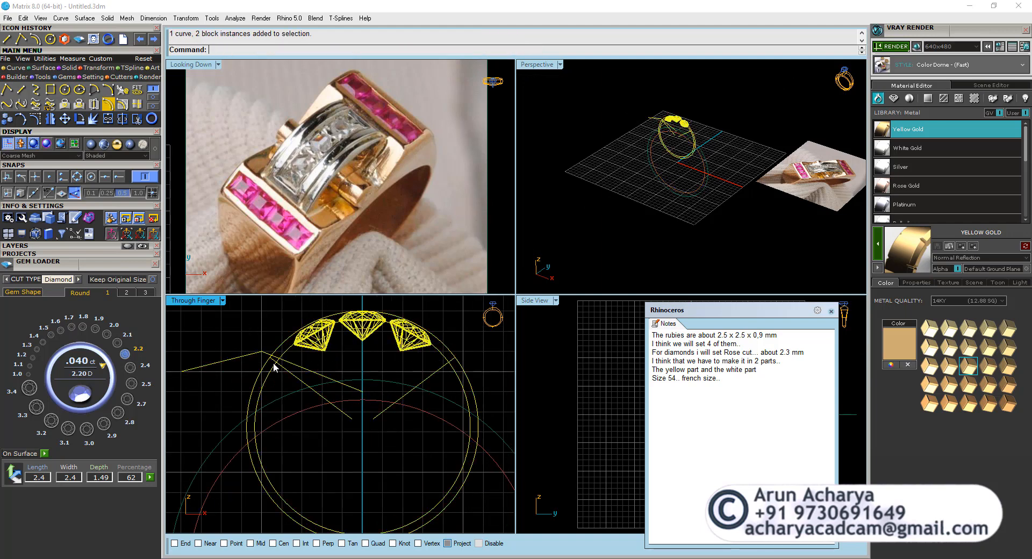
pyautogui.click(65, 118)
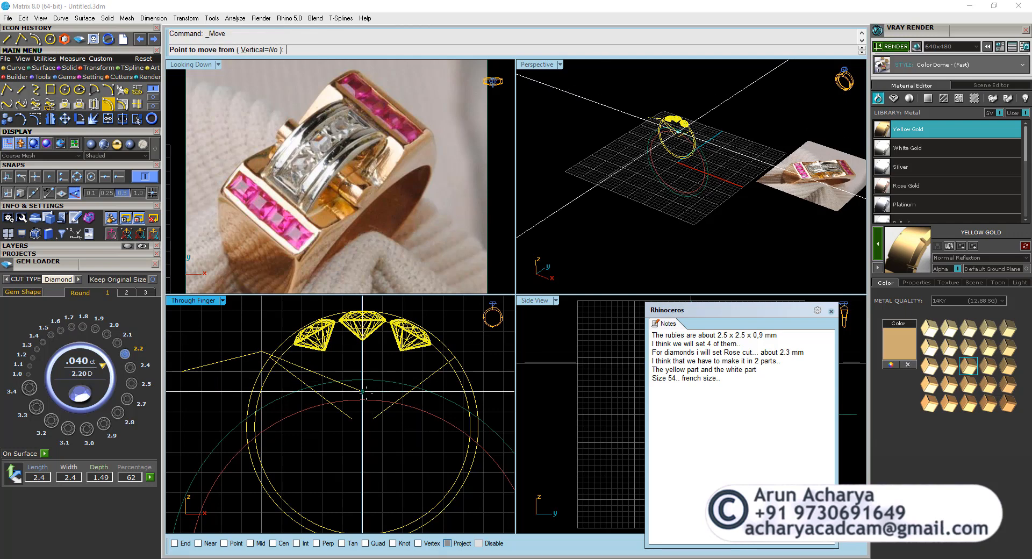
pyautogui.click(122, 178)
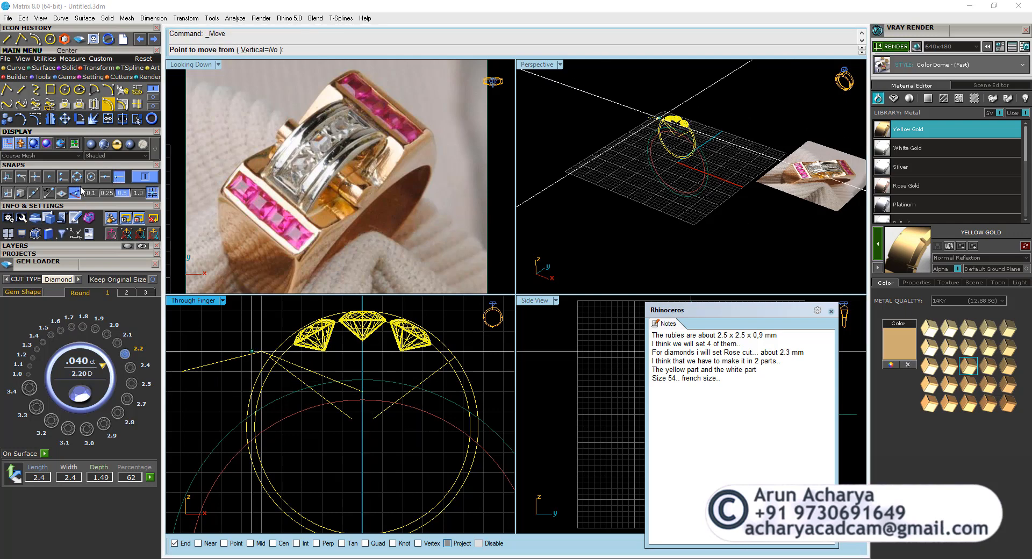
pyautogui.click(78, 178)
pyautogui.click(79, 194)
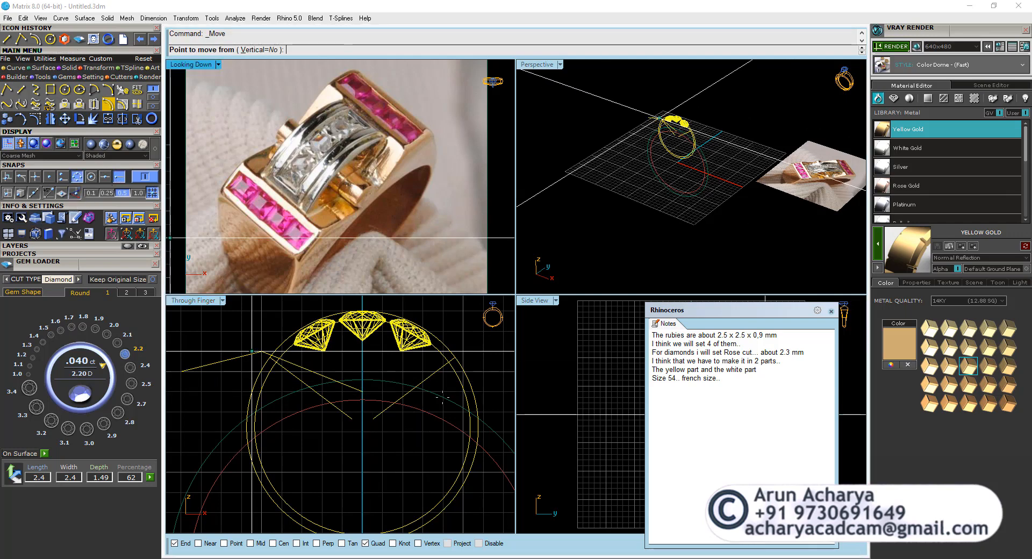
pyautogui.click(363, 391)
pyautogui.click(361, 380)
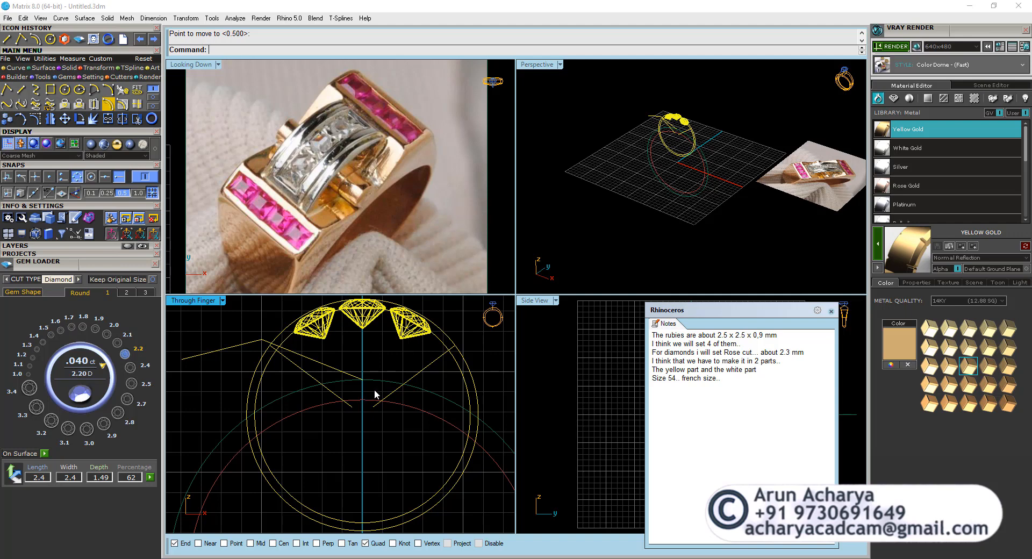
pyautogui.press('Escape')
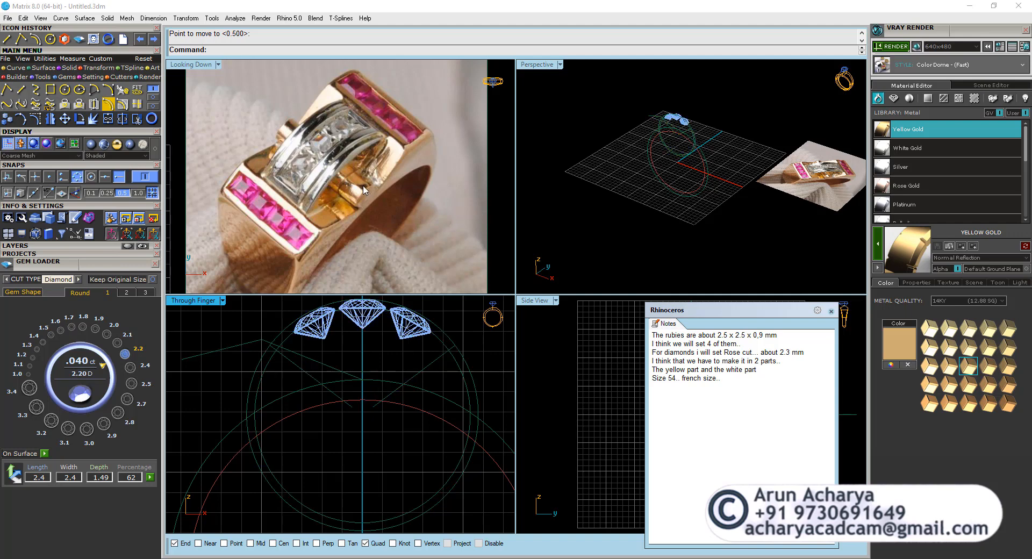
# Draw a two-point circle 1.6 mm in diameter standing on the top quadrant of the offset finger-size circle.
pyautogui.click(64, 89)
pyautogui.click(304, 50)
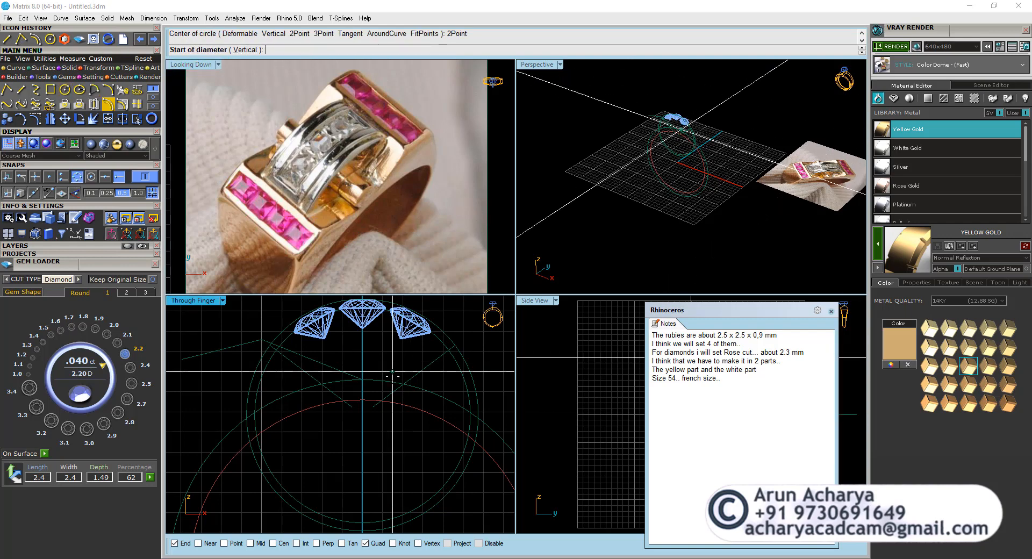
pyautogui.click(363, 380)
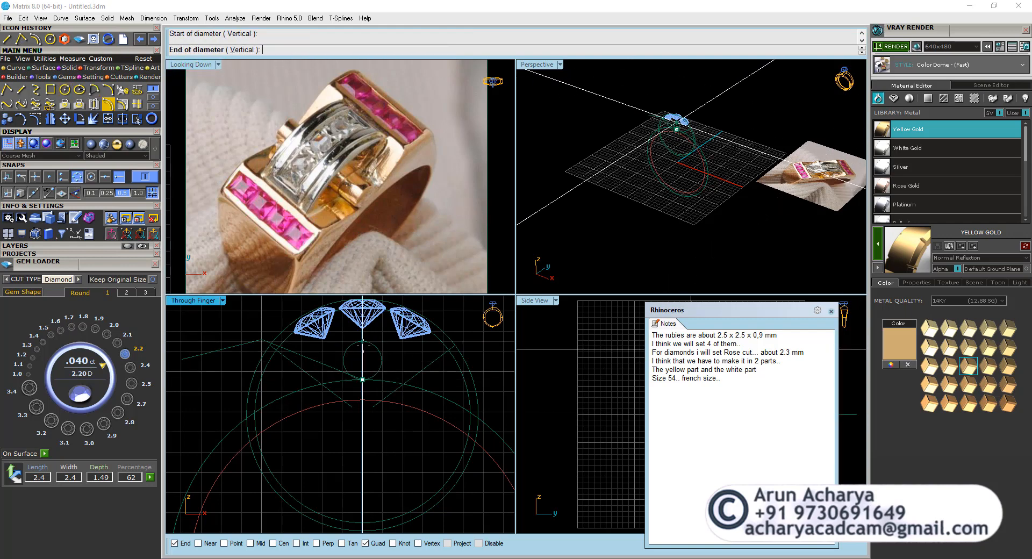
pyautogui.write('1.5')
pyautogui.press('Return')
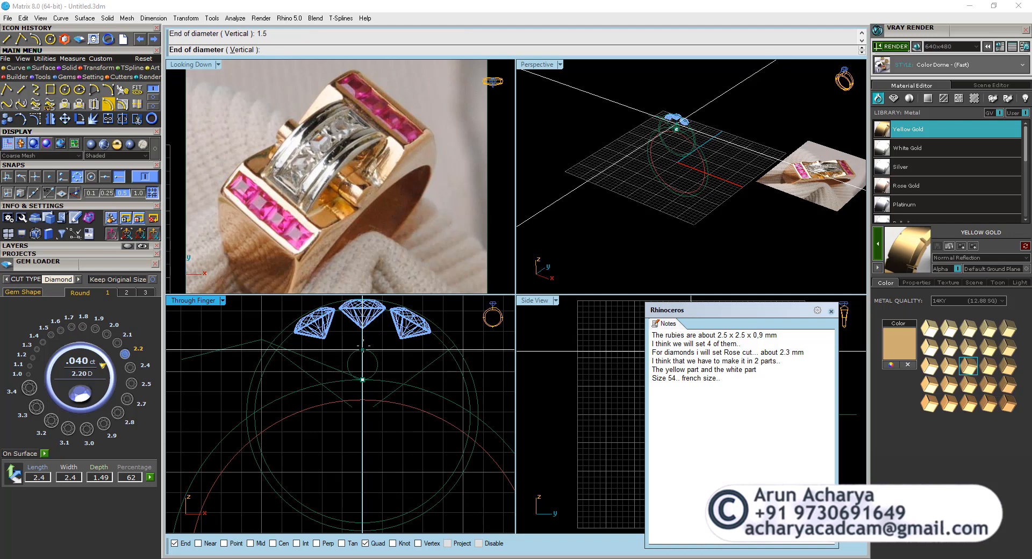
pyautogui.write('2')
pyautogui.press('Return')
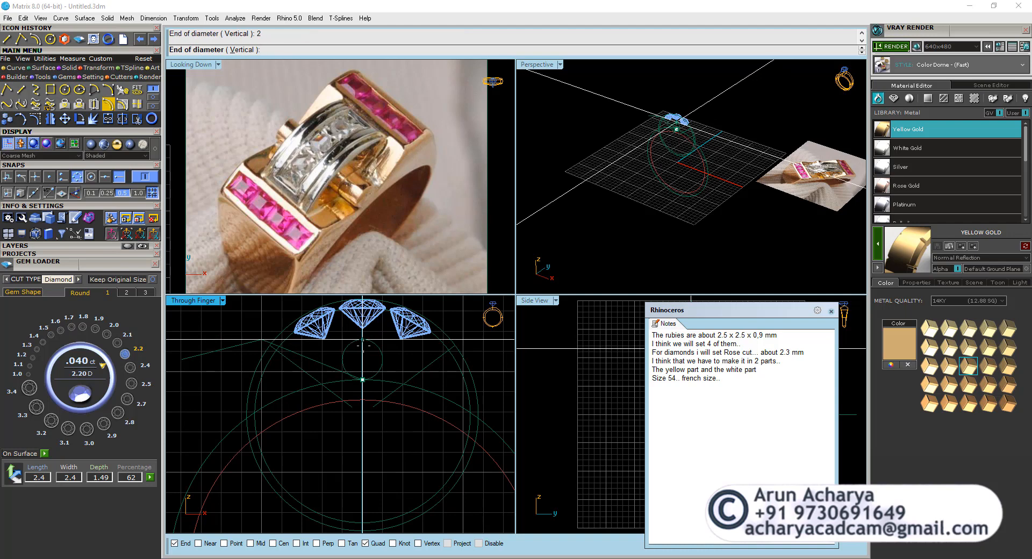
pyautogui.write('1.6')
pyautogui.press('Return')
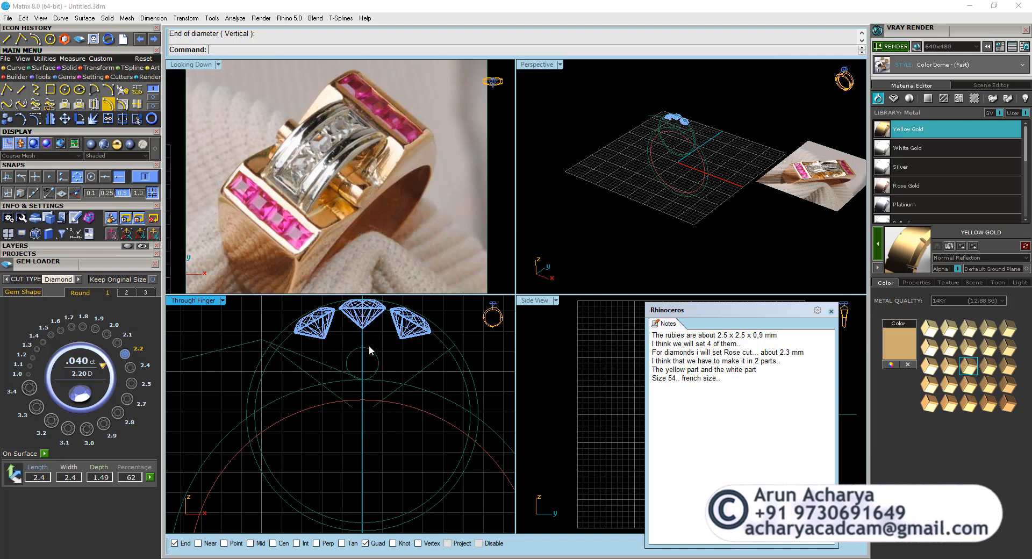
pyautogui.click(369, 345)
pyautogui.moveTo(344, 188)
pyautogui.mouseDown(button='right')
pyautogui.moveTo(348, 171)
pyautogui.moveTo(346, 181)
pyautogui.mouseUp(button='right')
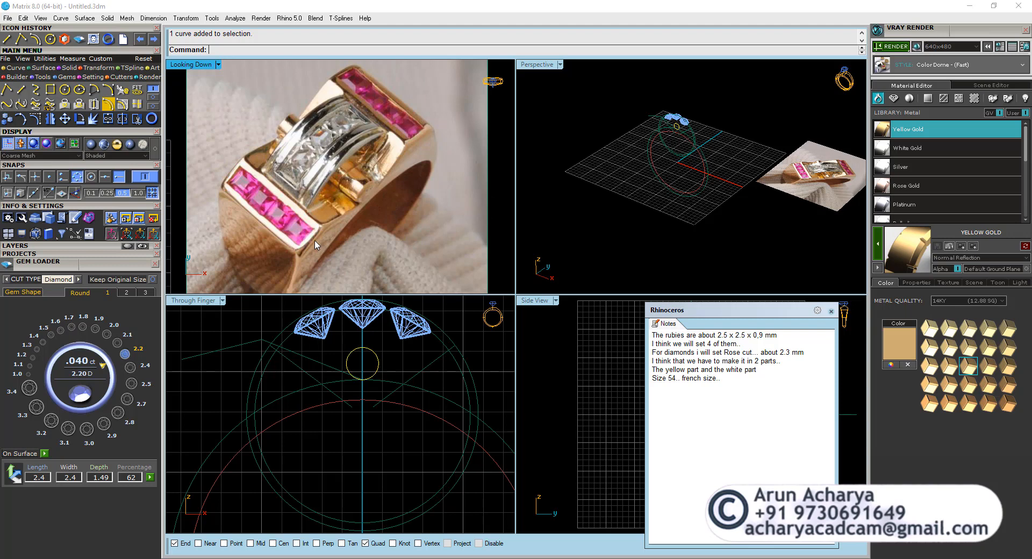
# Try to extrude the left-hand sloping line by 11.6/2 mm to both sides.
pyautogui.click(222, 349)
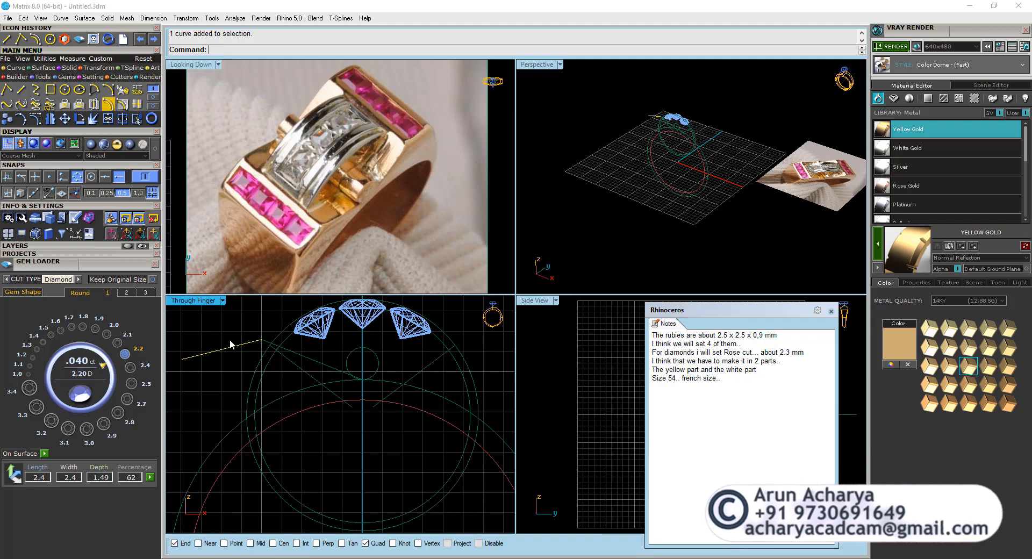
pyautogui.click(73, 68)
pyautogui.click(123, 89)
pyautogui.scroll(-5, 407, 183)
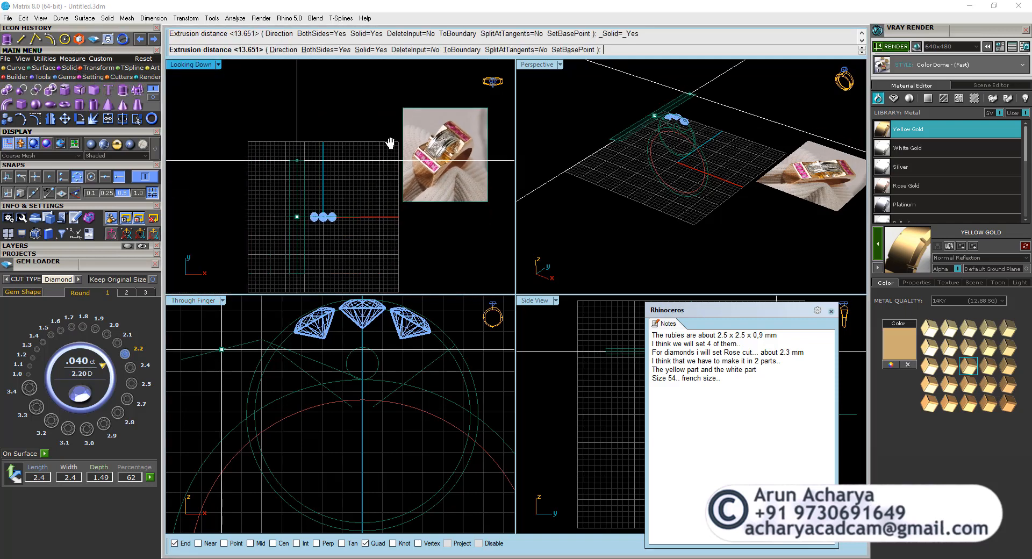
pyautogui.write('1.25/2')
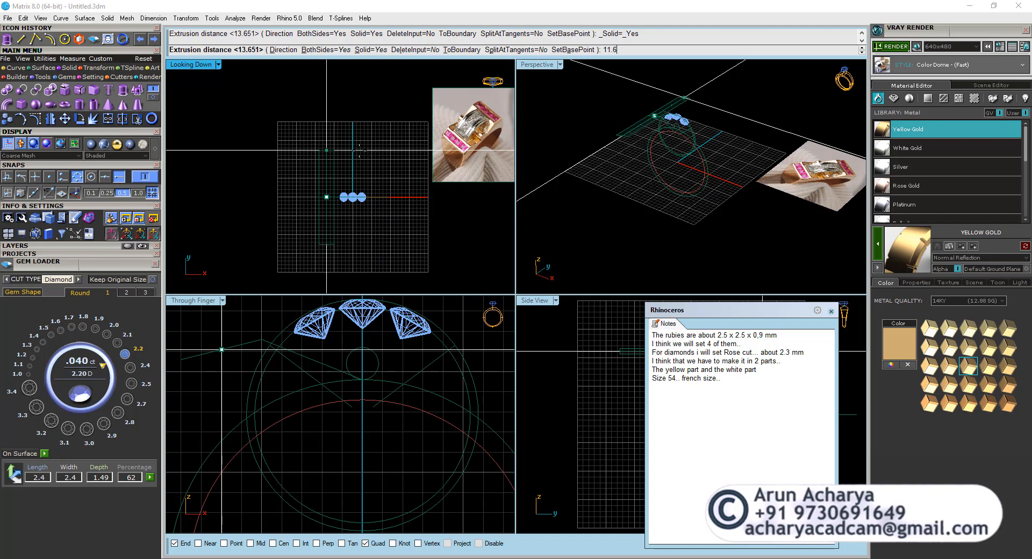
pyautogui.press('Return')
pyautogui.rightClick(359, 151)
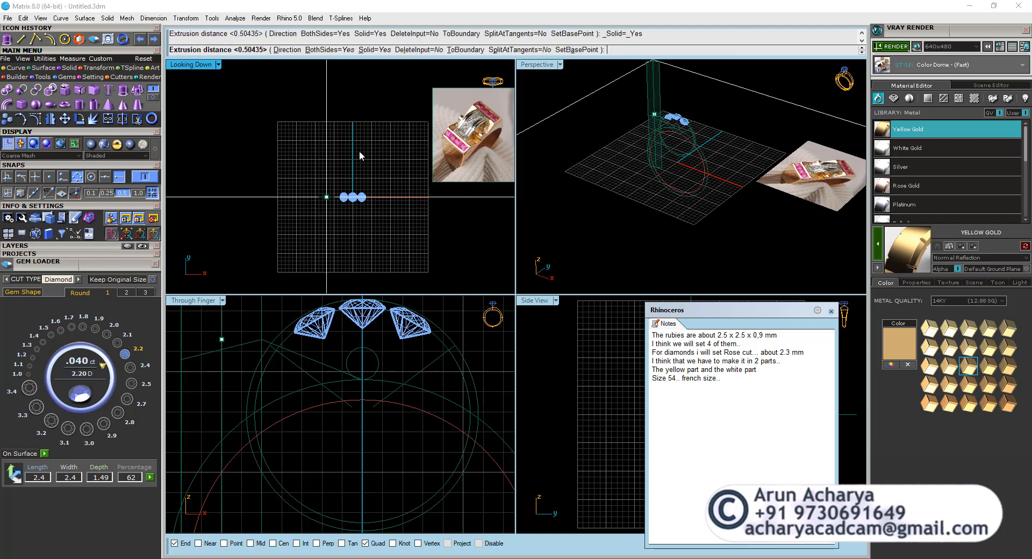
pyautogui.write('11.6/')
pyautogui.press('Return')
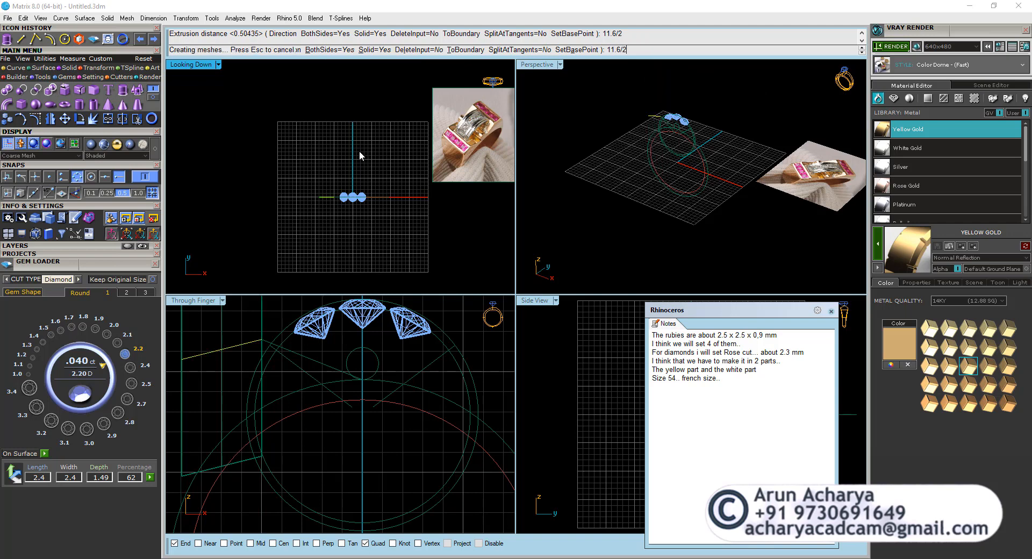
pyautogui.hotkey('ctrl', 'z')
# Extrude the left-hand sloping line 5.8 mm to both sides across the band and check the surface in perspective.
pyautogui.rightClick(317, 348)
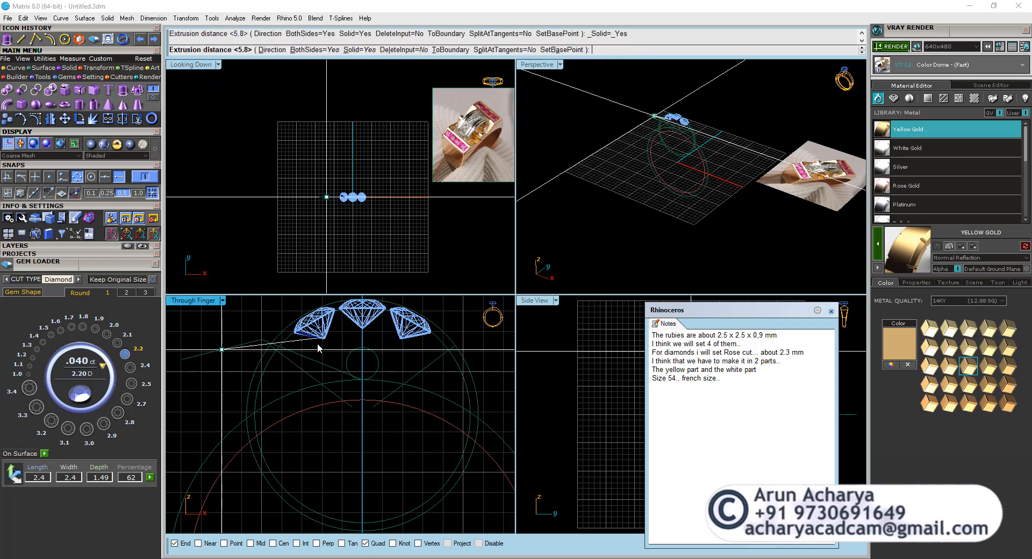
pyautogui.write('5.8')
pyautogui.press('Return')
pyautogui.scroll(6, 331, 211)
pyautogui.scroll(1, 331, 211)
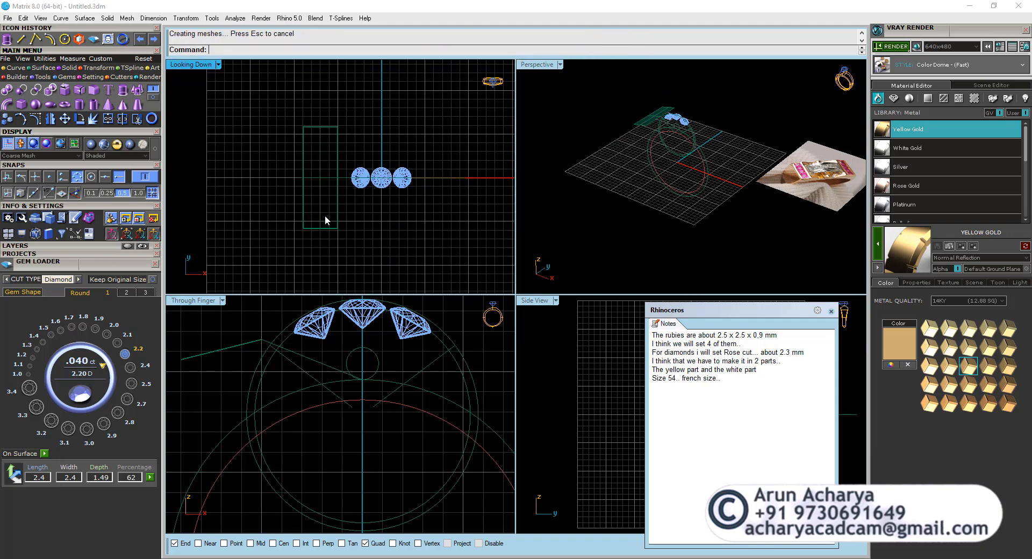
pyautogui.click(321, 218)
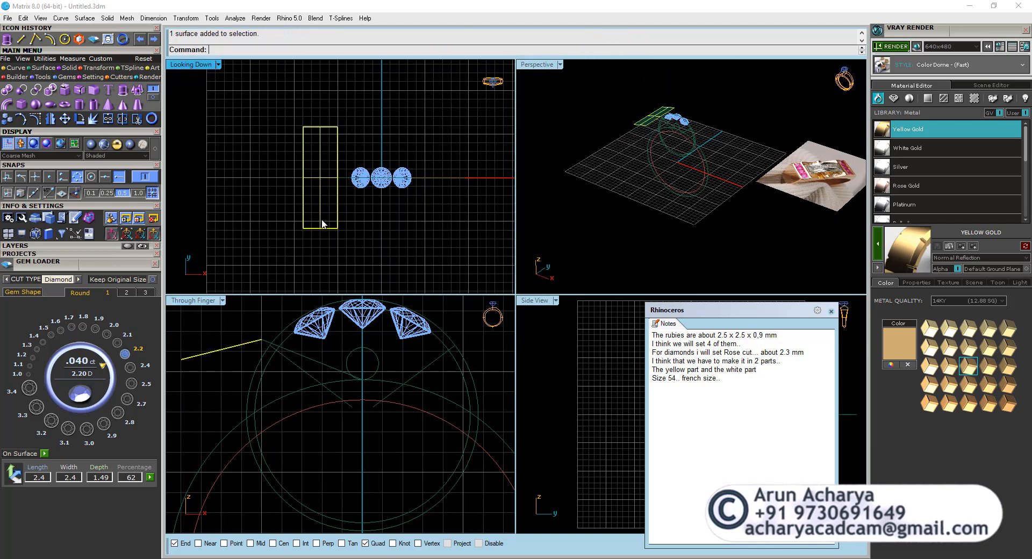
pyautogui.doubleClick(537, 64)
pyautogui.moveTo(570, 183); pyautogui.dragTo(352, 171, button='right')
pyautogui.doubleClick(183, 65)
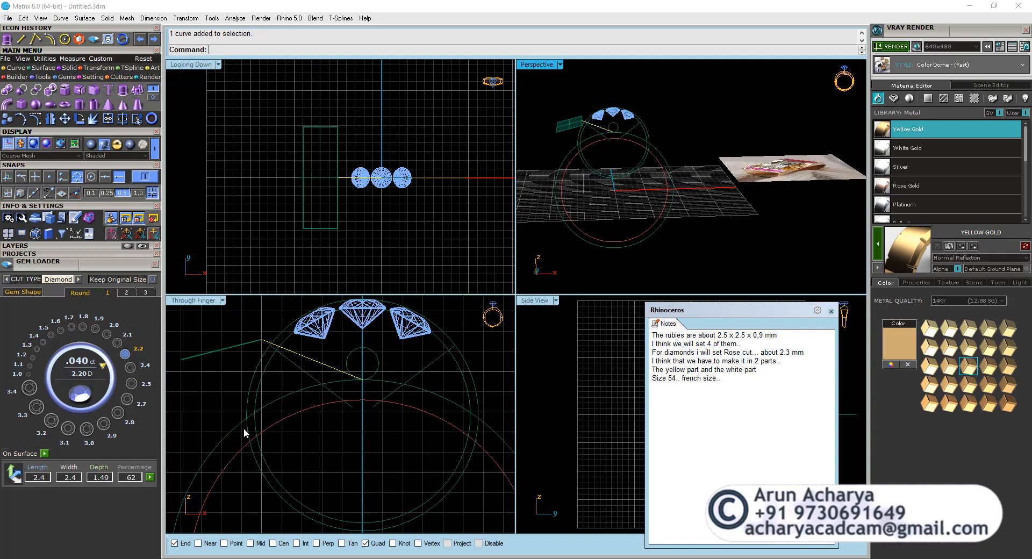
# Create an Outside Ring Rail from the finger-size circle in a maximized Through Finger view.
pyautogui.click(287, 421)
pyautogui.scroll(-4, 322, 371)
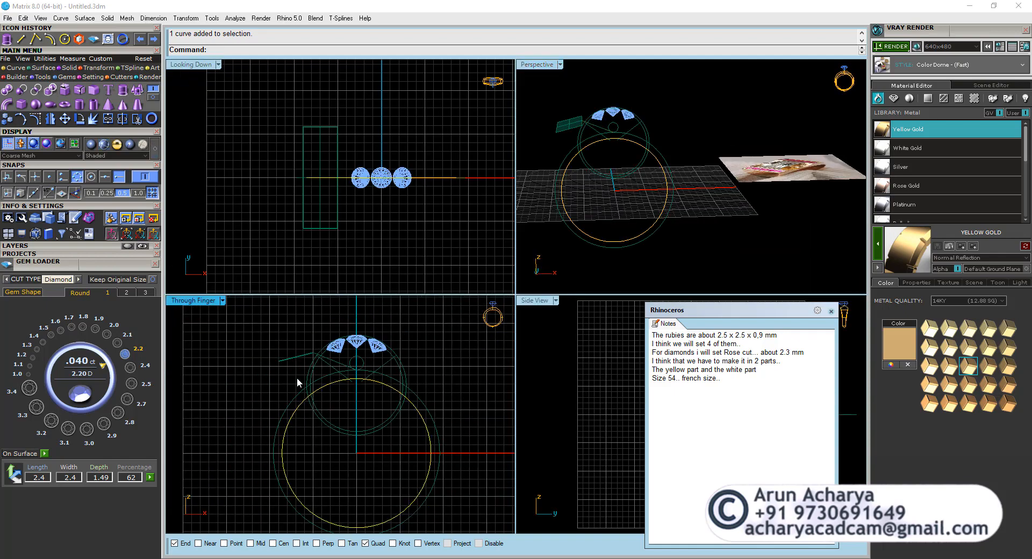
pyautogui.doubleClick(199, 299)
pyautogui.scroll(-3, 336, 275)
pyautogui.scroll(2, 385, 308)
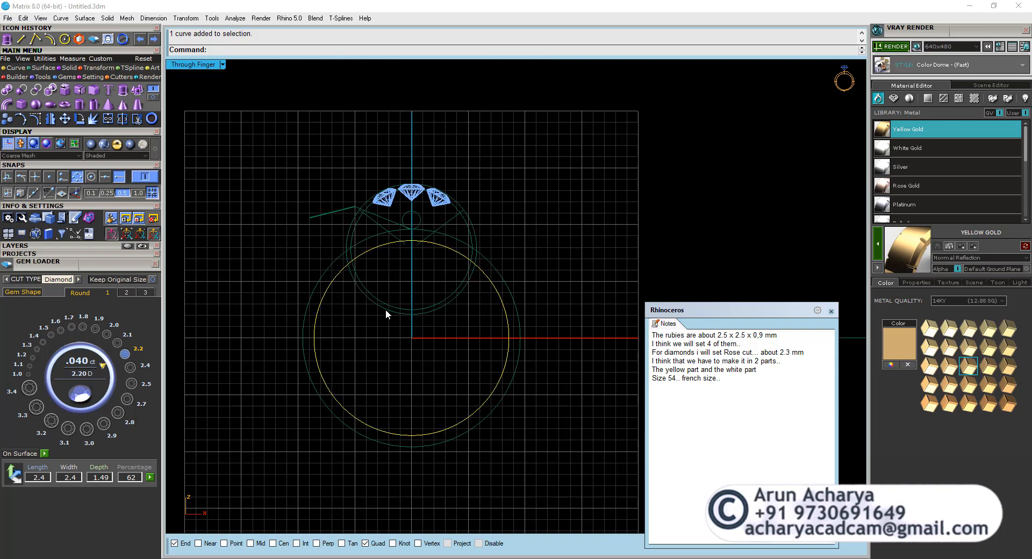
pyautogui.click(375, 330)
pyautogui.click(318, 304)
pyautogui.press('F6')
pyautogui.click(944, 142)
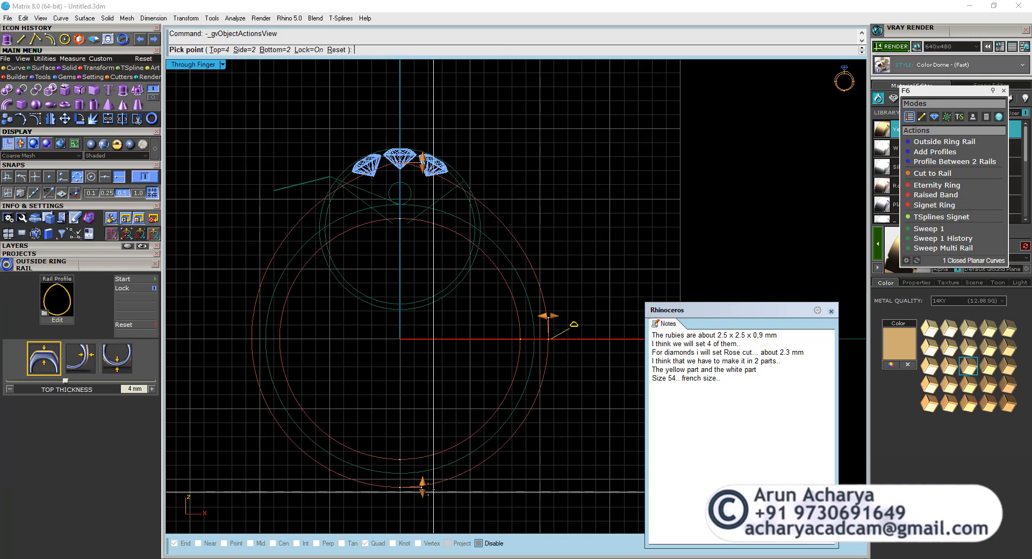
# Set the outside rail's bottom thickness to 1.5 mm and its side thickness to 1.8 mm.
pyautogui.moveTo(422, 487)
pyautogui.moveTo(422, 488); pyautogui.dragTo(422, 478)
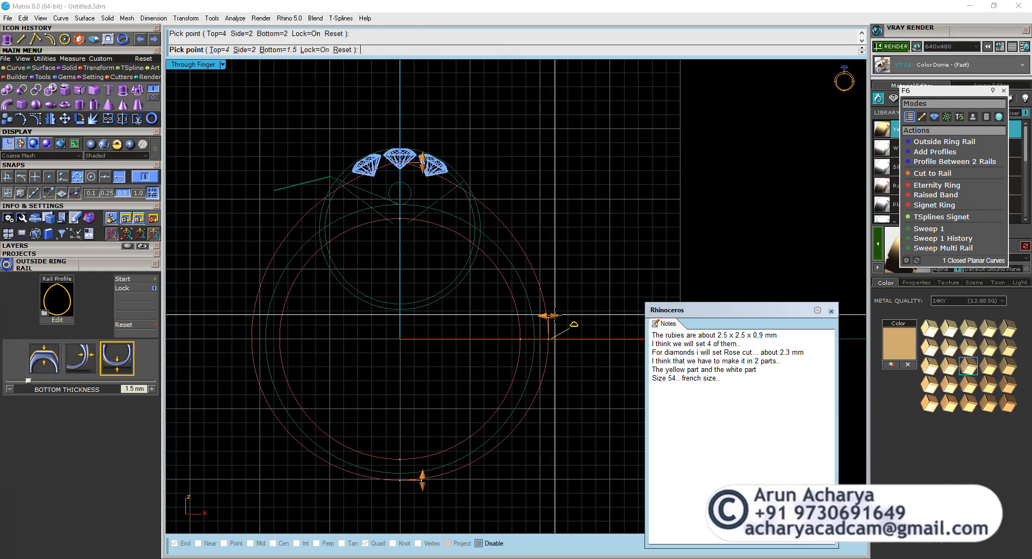
pyautogui.moveTo(548, 316)
pyautogui.moveTo(548, 316); pyautogui.dragTo(545, 316)
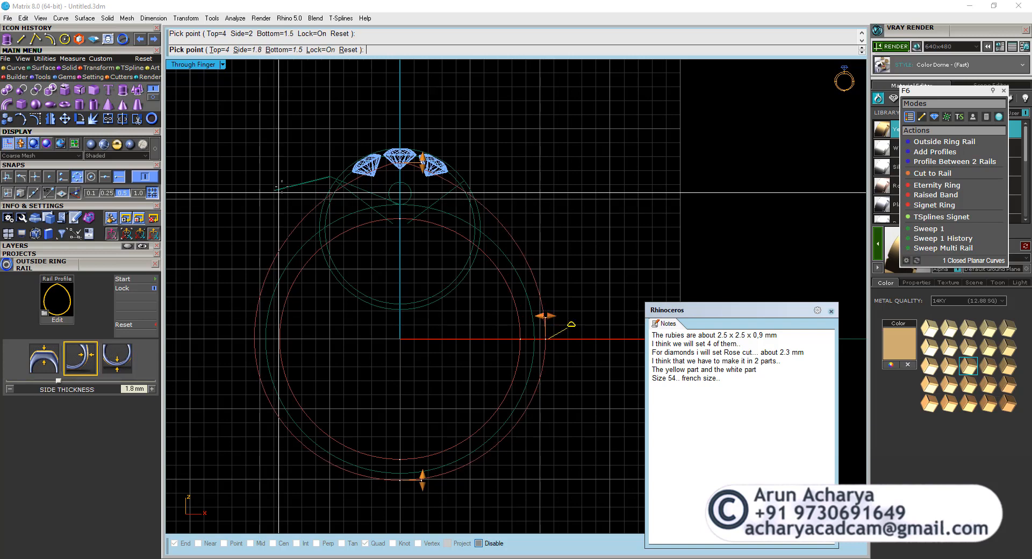
# Raise the outside rail's top thickness to about 12.45 mm so its flank runs close to the sloping line's outer end.
pyautogui.scroll(2, 280, 188)
pyautogui.moveTo(449, 127)
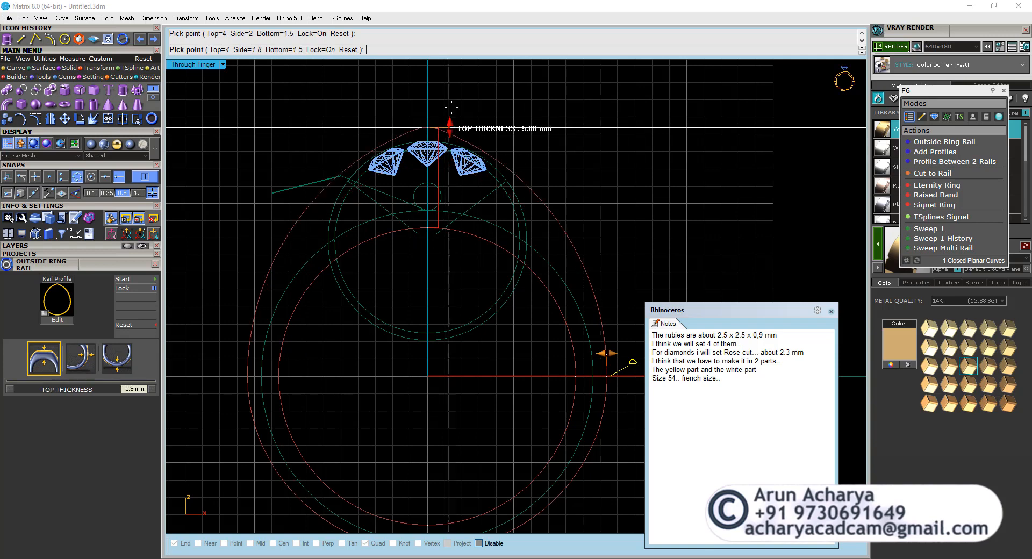
pyautogui.moveTo(451, 108); pyautogui.dragTo(452, 76)
pyautogui.moveTo(453, 138); pyautogui.dragTo(441, 229, button='right')
pyautogui.moveTo(437, 161); pyautogui.dragTo(430, 104)
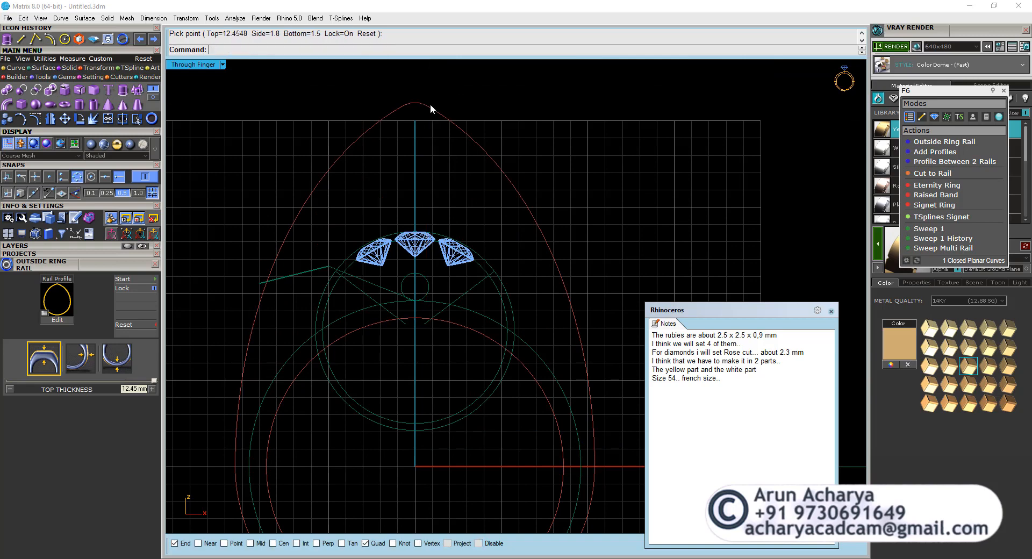
# Mirror the left-hand sloping line across the ring's vertical axis.
pyautogui.click(299, 277)
pyautogui.click(344, 318)
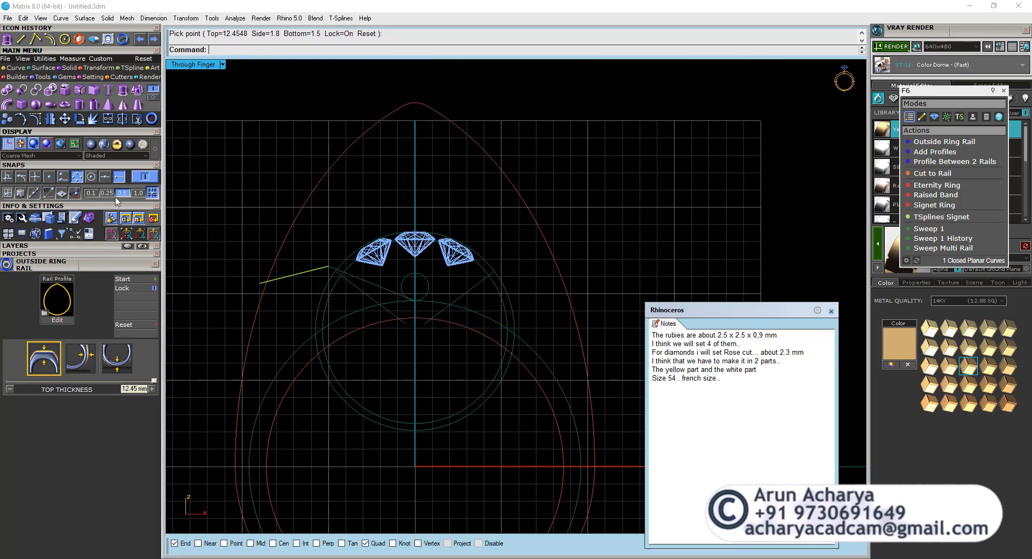
pyautogui.click(48, 116)
pyautogui.write('0')
pyautogui.press('Return')
pyautogui.keyDown('shift'); pyautogui.click(386, 188); pyautogui.keyUp('shift')
# Trim away the peak of the outside rail above the two sloping lines.
pyautogui.keyDown('shift'); pyautogui.click(531, 273); pyautogui.keyUp('shift')
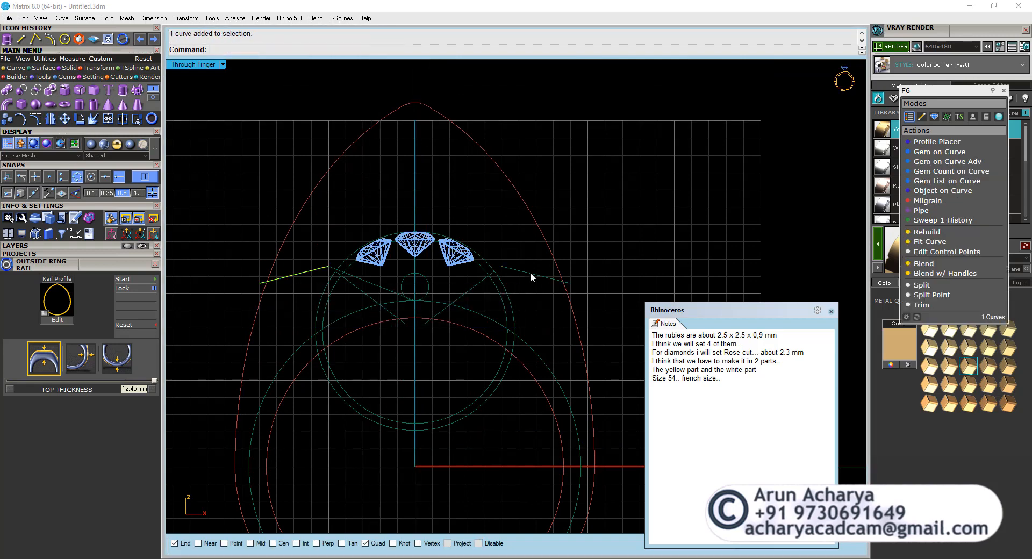
pyautogui.click(137, 119)
pyautogui.click(293, 223)
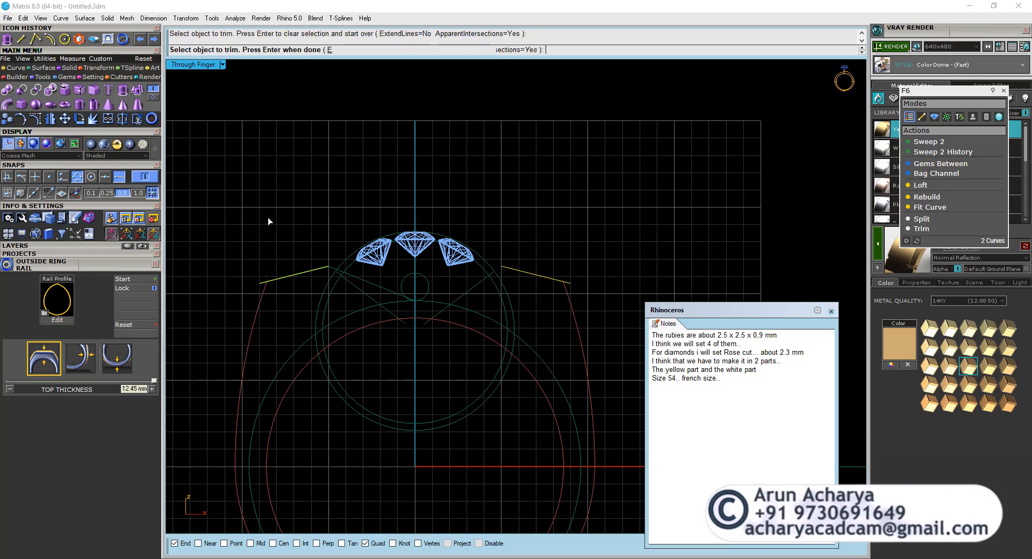
pyautogui.rightClick(267, 217)
# Rebuild the trimmed outside rail with 12 points and degree 3.
pyautogui.scroll(-8, 310, 221)
pyautogui.click(286, 267)
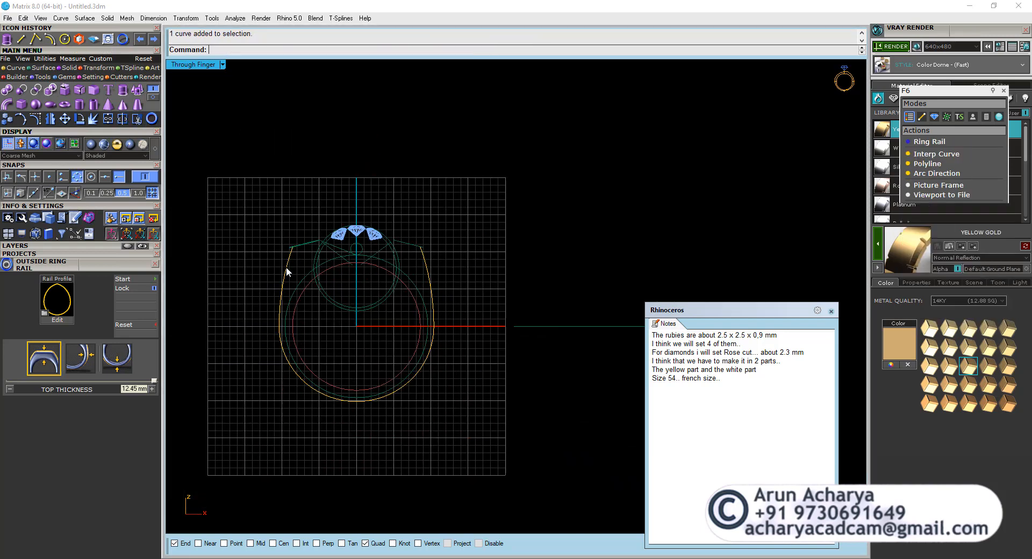
pyautogui.moveTo(286, 267); pyautogui.dragTo(308, 292, button='right')
pyautogui.write('rb')
pyautogui.press('Return')
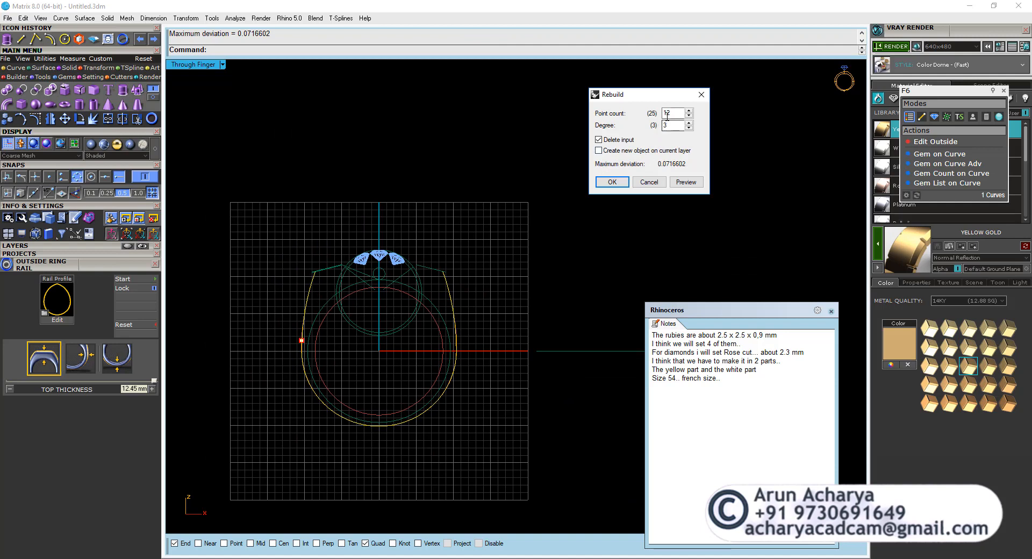
pyautogui.click(611, 181)
# Show the rail's control points and move its left end point onto the outer end of the sloping line.
pyautogui.scroll(6, 332, 265)
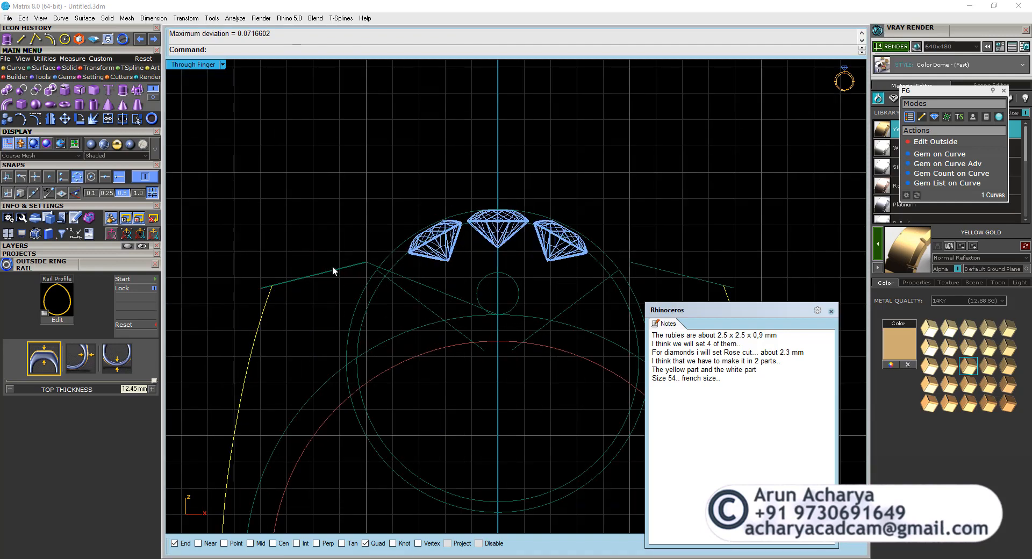
pyautogui.click(36, 119)
pyautogui.moveTo(226, 283); pyautogui.dragTo(293, 250, button='right')
pyautogui.scroll(8, 292, 250)
pyautogui.moveTo(370, 234); pyautogui.dragTo(441, 307)
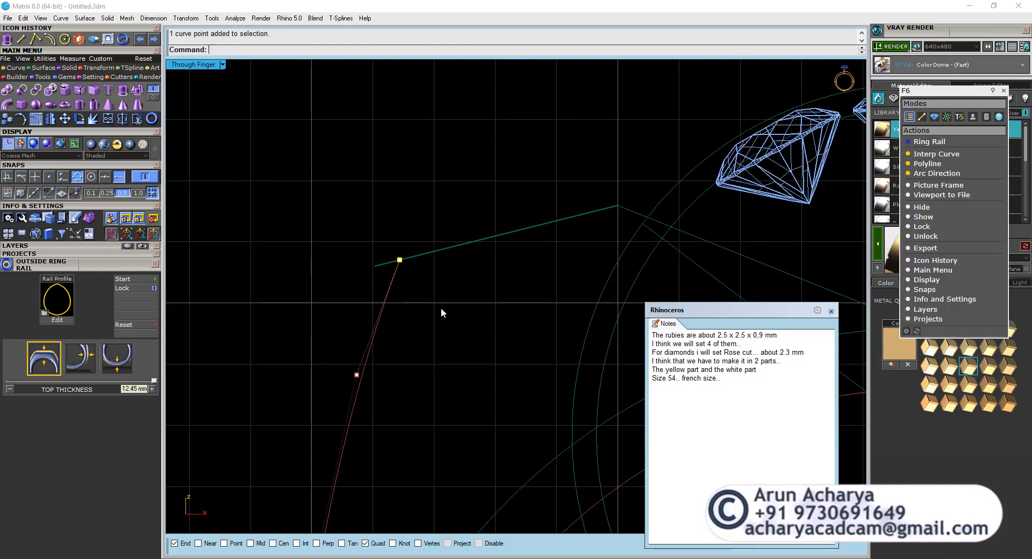
pyautogui.click(64, 118)
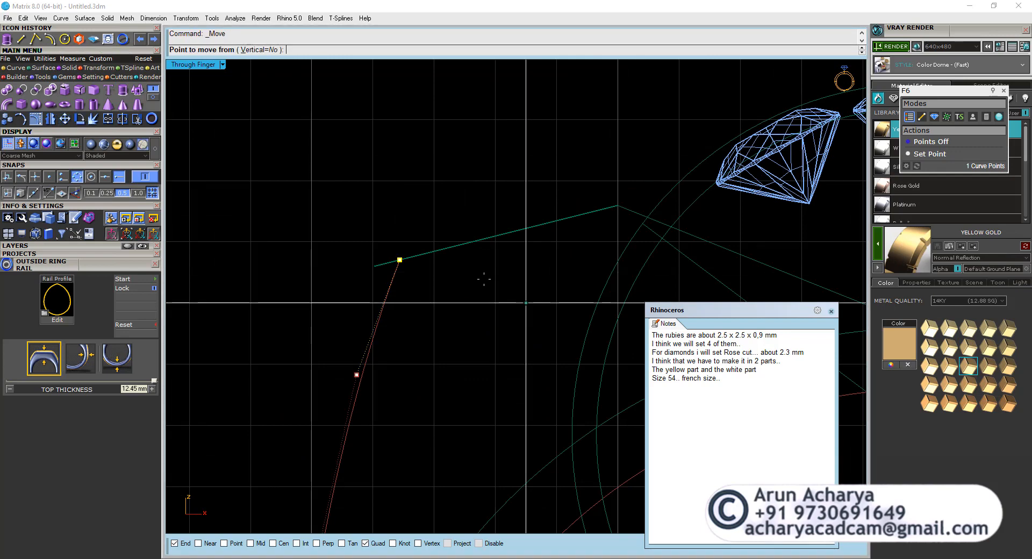
pyautogui.click(399, 259)
pyautogui.scroll(3, 376, 264)
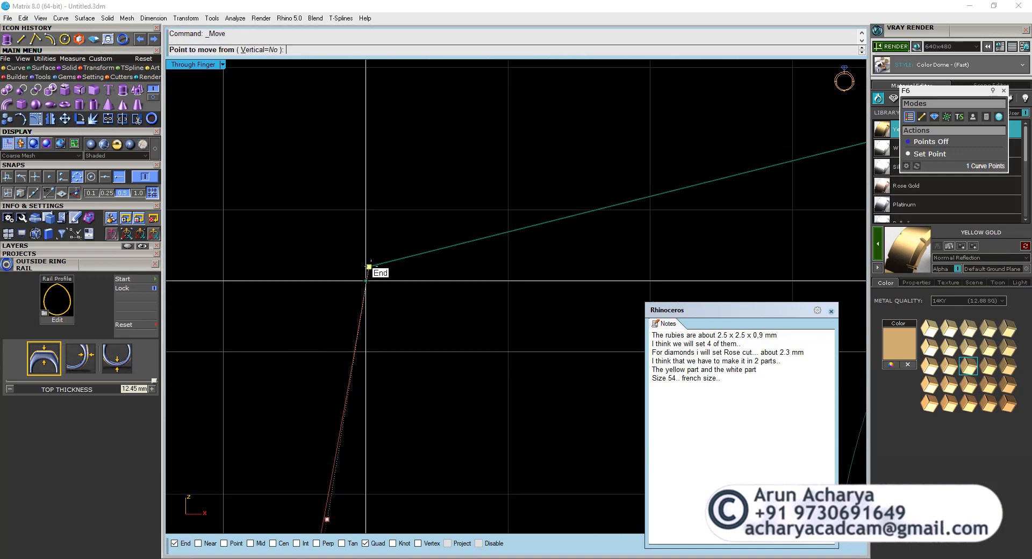
pyautogui.click(376, 265)
pyautogui.scroll(-10, 373, 253)
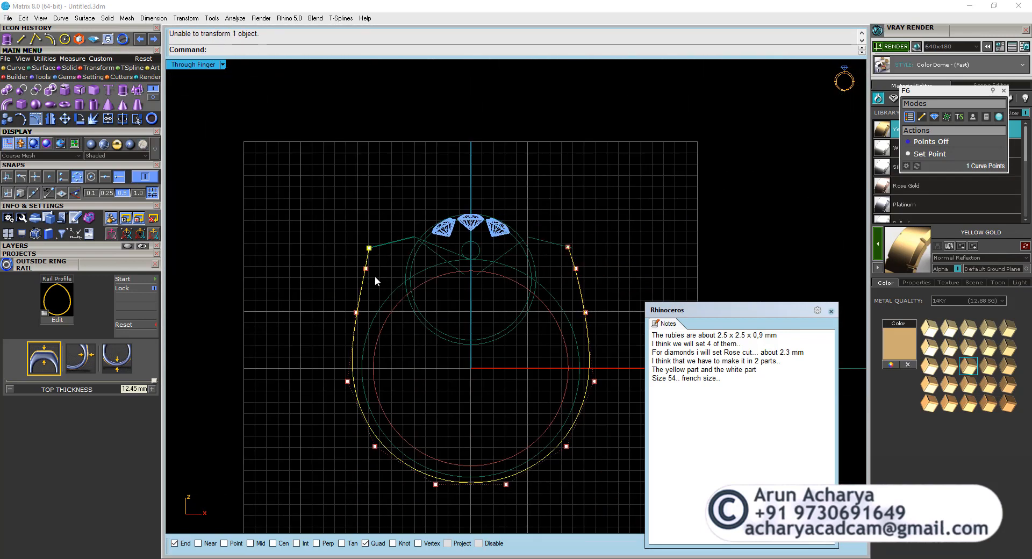
# Turn off grid snapping and nudge the second control point from the rail's left end.
pyautogui.click(366, 270)
pyautogui.scroll(4, 376, 266)
pyautogui.click(150, 195)
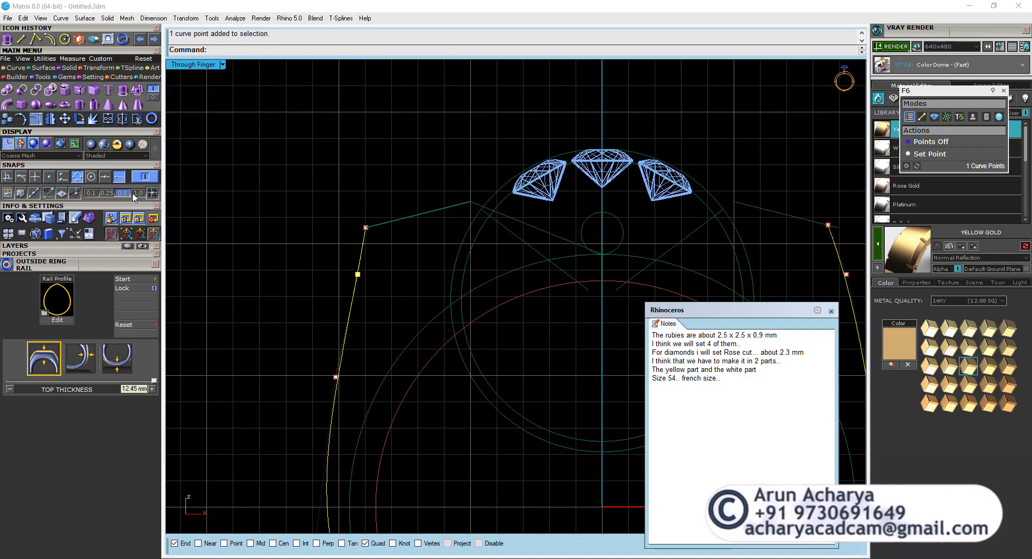
pyautogui.click(65, 119)
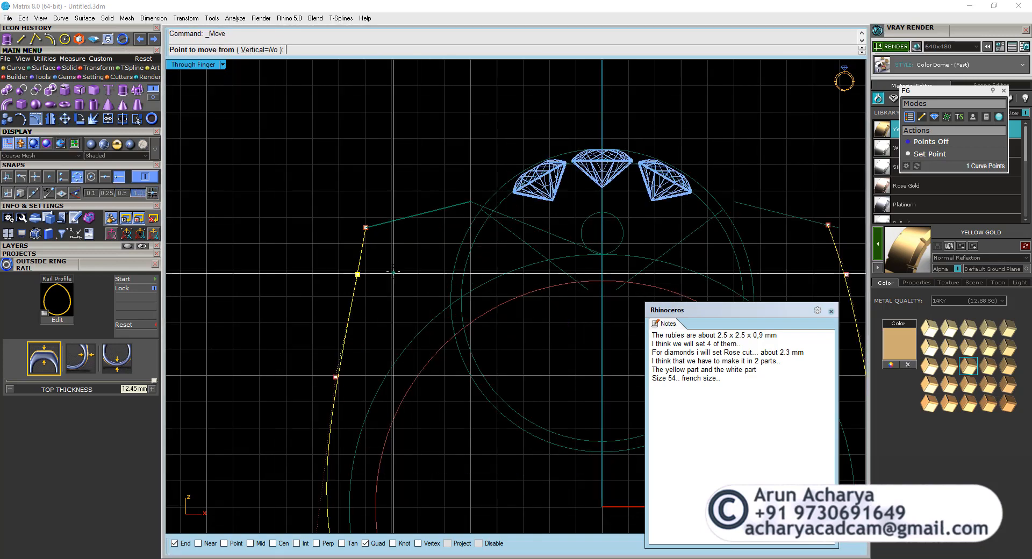
pyautogui.scroll(4, 355, 262)
pyautogui.click(410, 290)
pyautogui.scroll(-5, 410, 292)
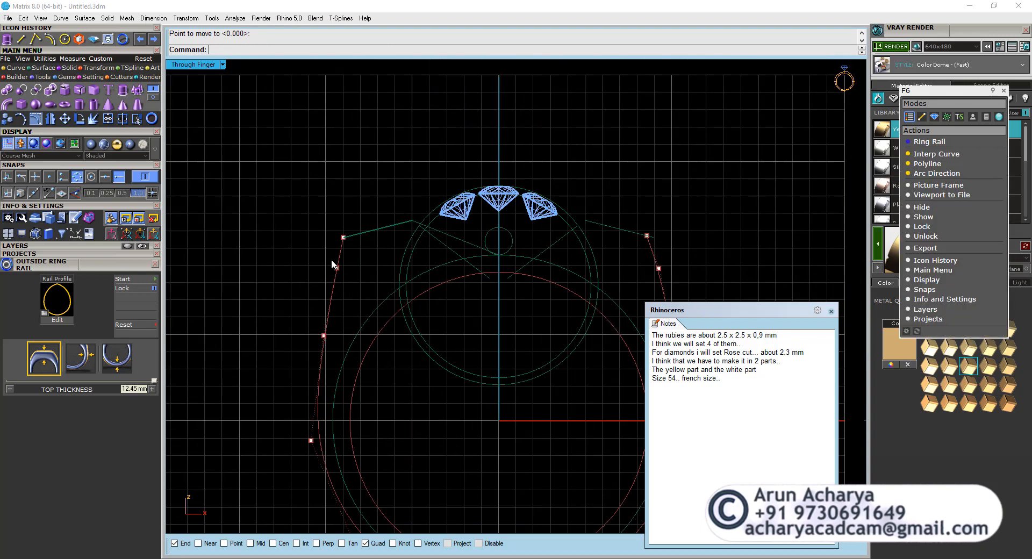
# Draw a vertical cutting line through the bottom centre of the outside rail and trim away the rail's right half.
pyautogui.click(332, 296)
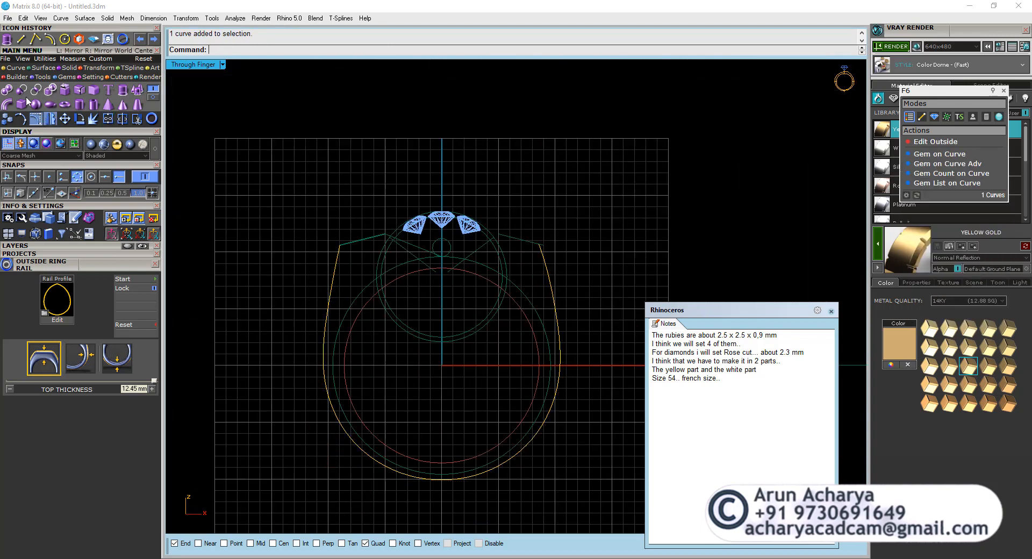
pyautogui.click(50, 119)
pyautogui.click(23, 40)
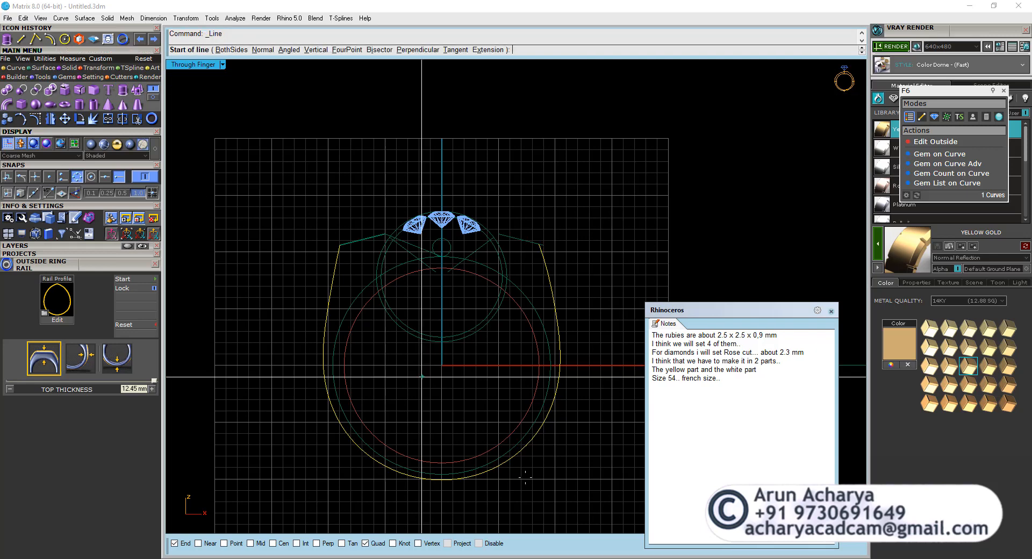
pyautogui.press('Escape')
pyautogui.moveTo(451, 500); pyautogui.dragTo(416, 504)
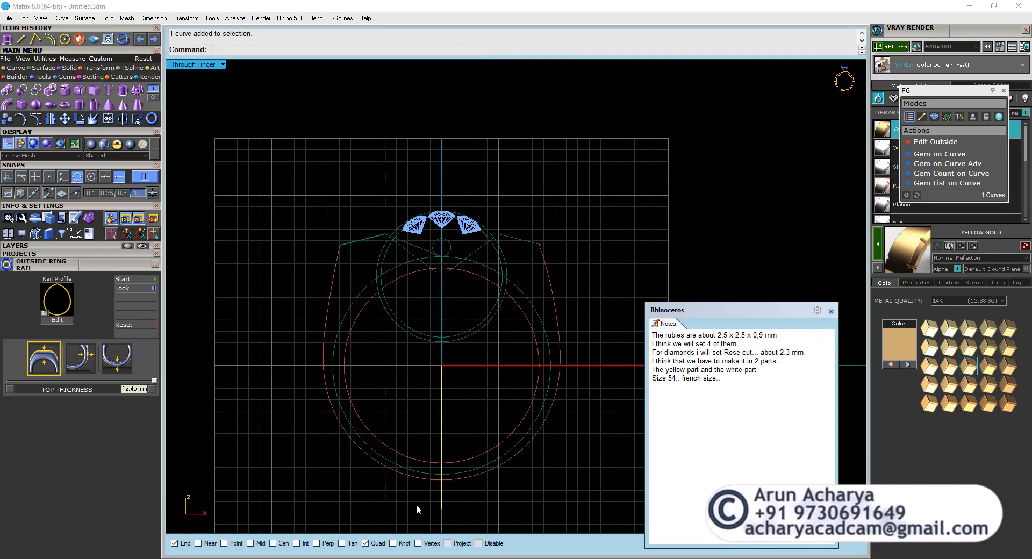
pyautogui.click(137, 119)
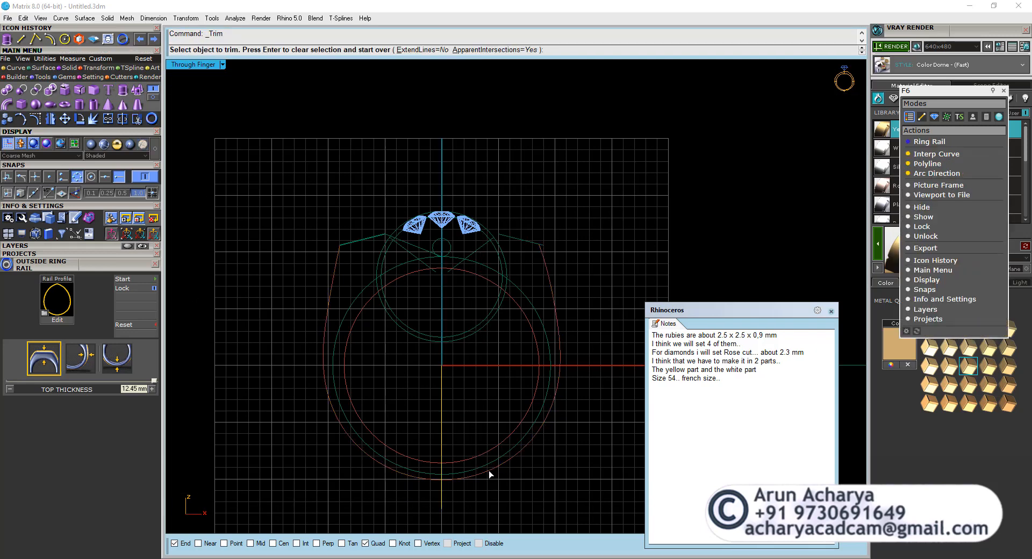
pyautogui.press('Escape')
# Mirror the remaining left half of the outside rail across the vertical centre axis and join both halves.
pyautogui.click(419, 478)
pyautogui.click(36, 118)
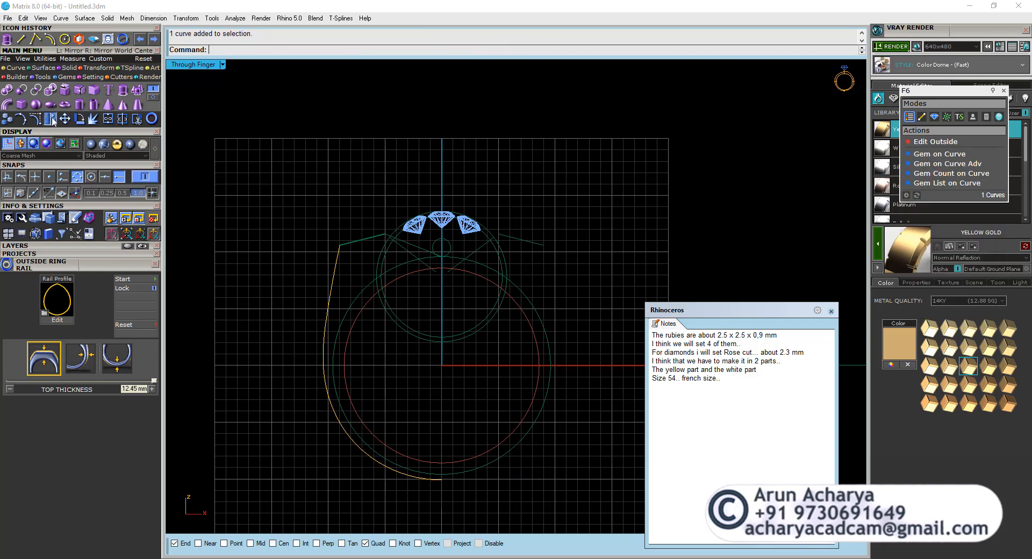
pyautogui.click(441, 293)
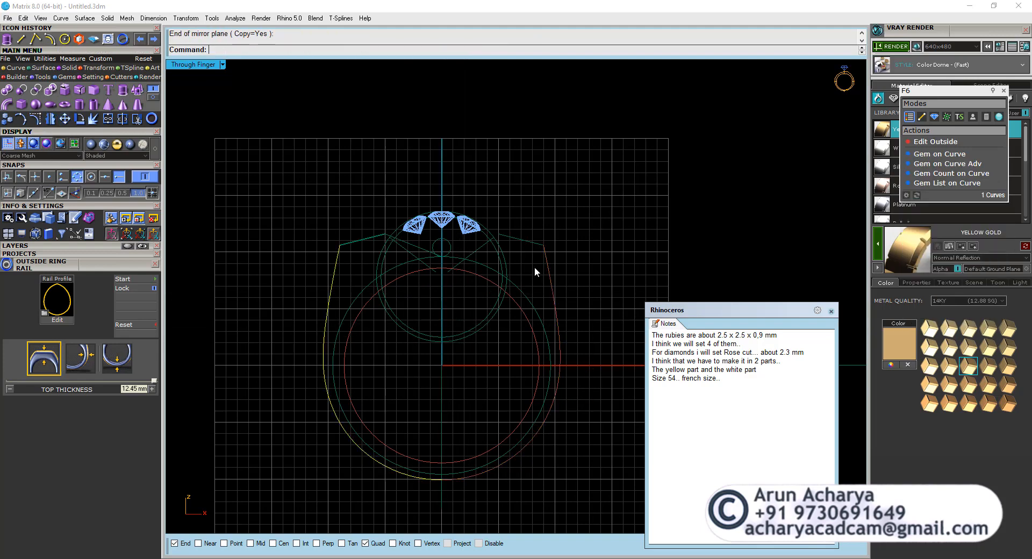
pyautogui.hotkey('ctrl', 'j')
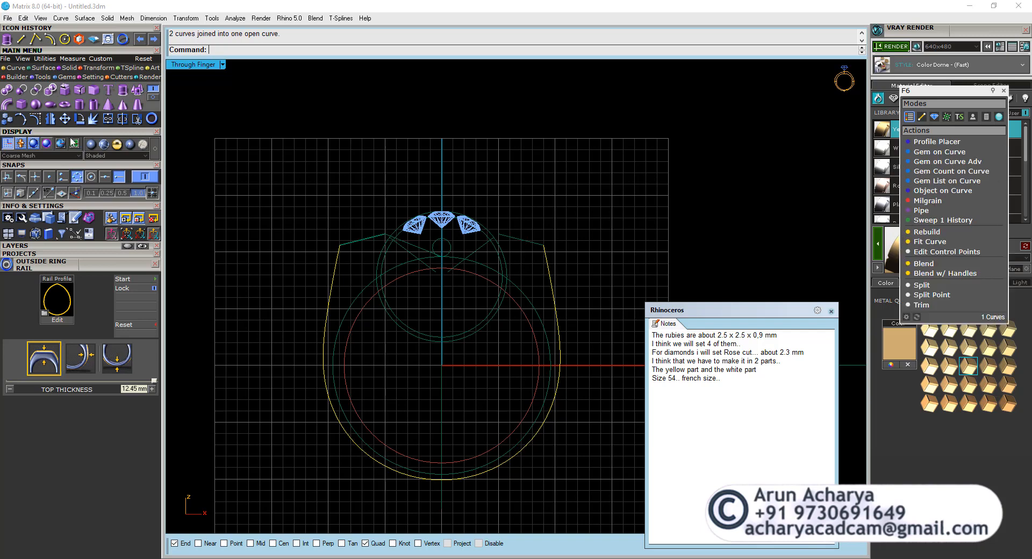
# Show the joined rail's control points and delete the middle one at the bottom centre.
pyautogui.click(36, 119)
pyautogui.scroll(10, 450, 479)
pyautogui.click(426, 483)
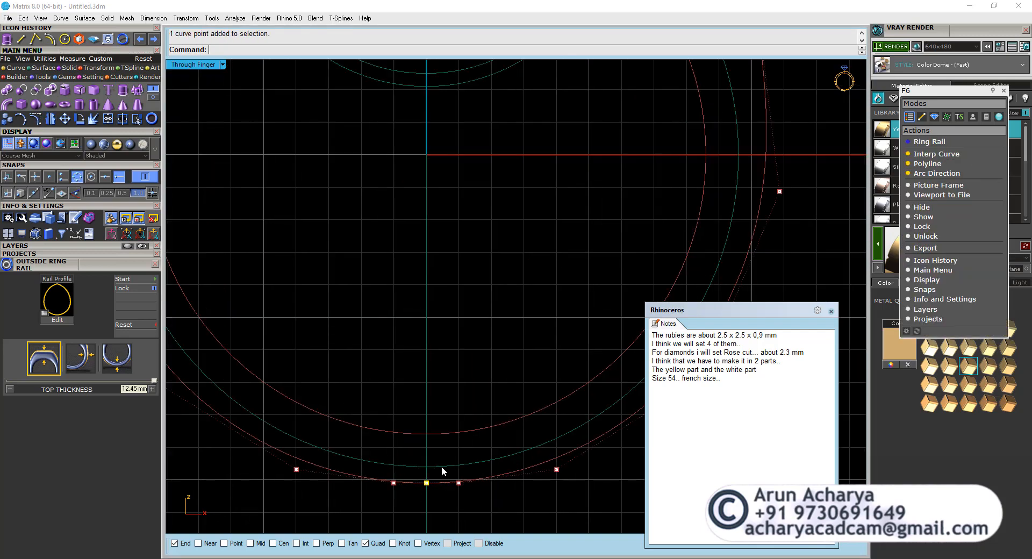
pyautogui.press('Delete')
pyautogui.scroll(-10, 441, 466)
# Try to mirror the inner and outer sloping lines on the left across the vertical centre axis.
pyautogui.click(437, 485)
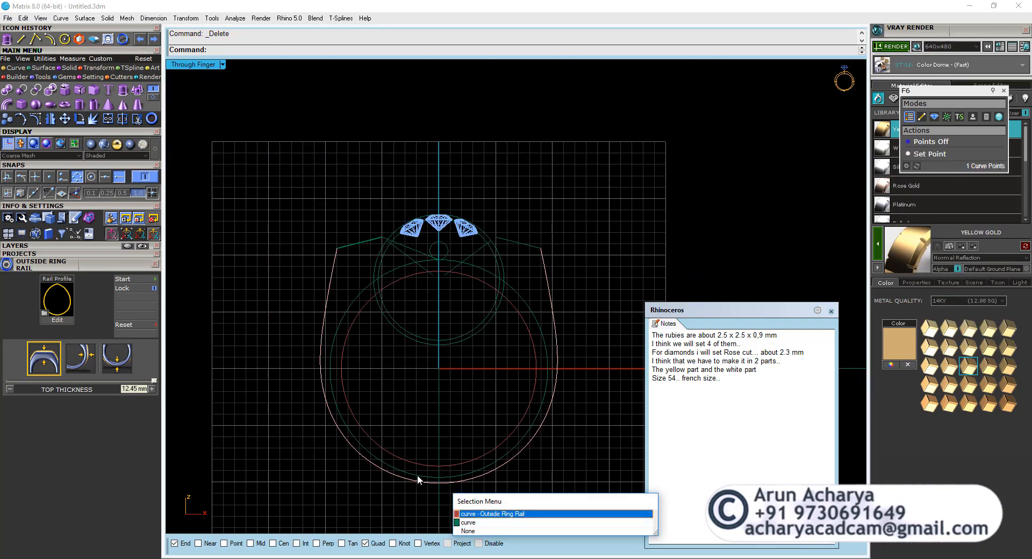
pyautogui.click(474, 516)
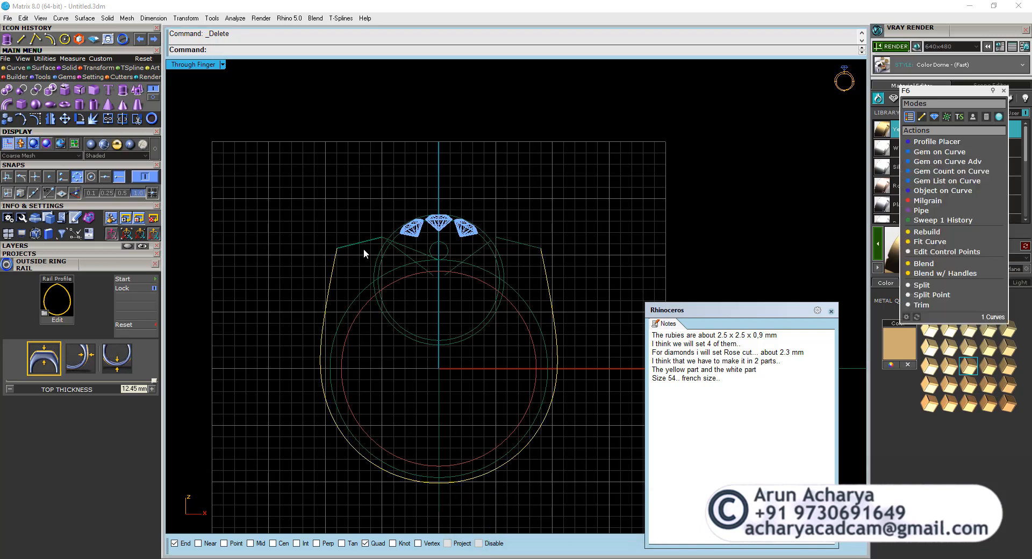
pyautogui.click(404, 250)
pyautogui.click(416, 251)
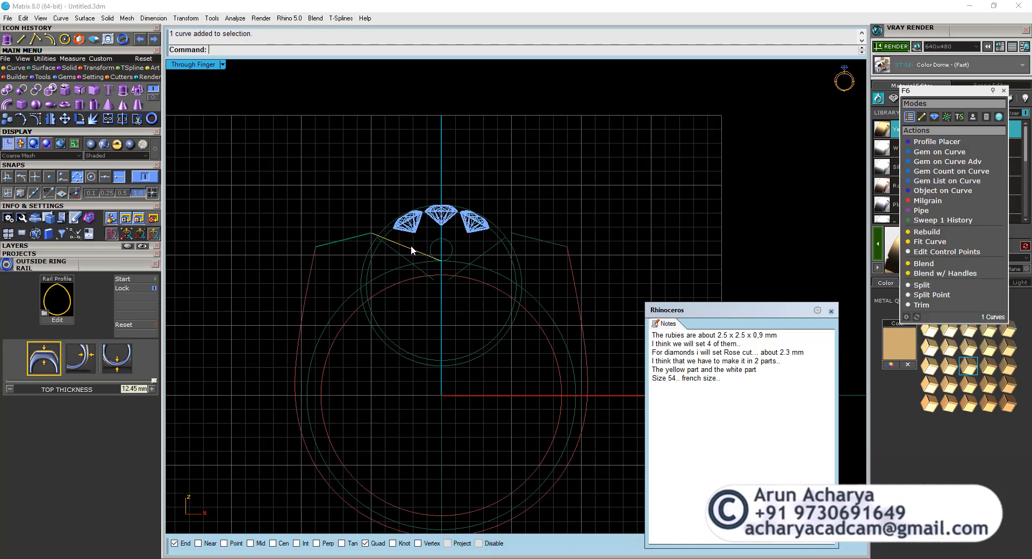
pyautogui.scroll(4, 387, 249)
pyautogui.keyDown('shift'); pyautogui.click(357, 254); pyautogui.keyUp('shift')
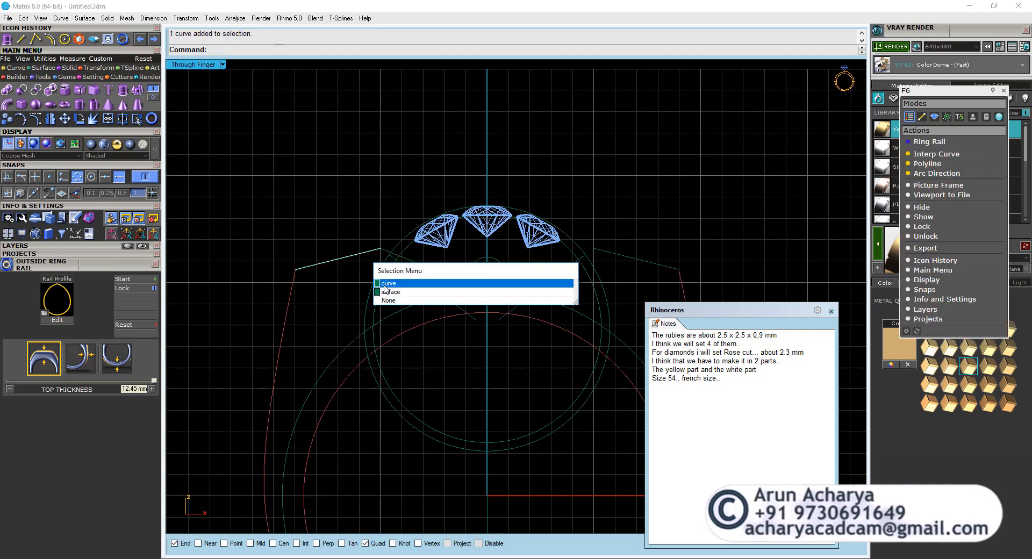
pyautogui.click(429, 283)
pyautogui.doubleClick(177, 64)
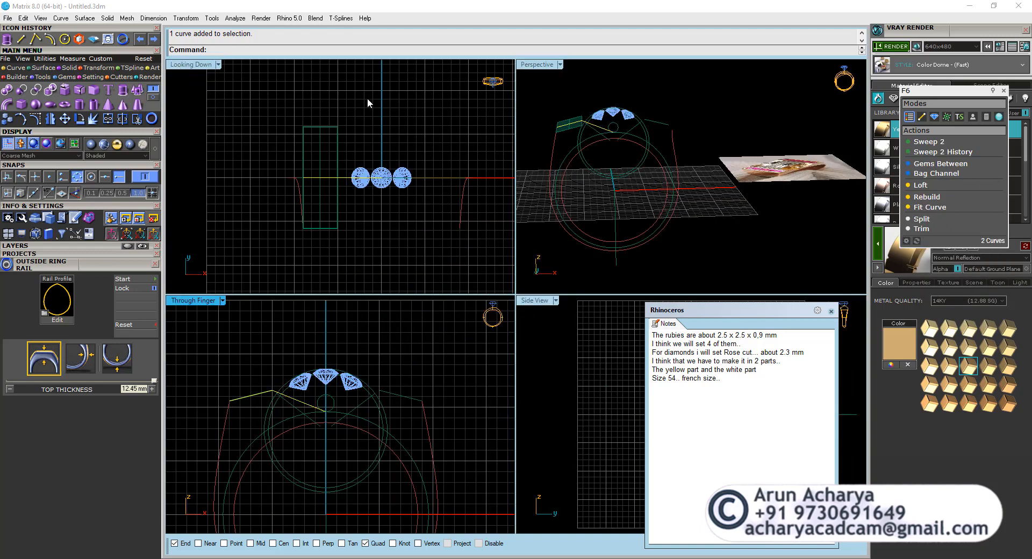
pyautogui.doubleClick(197, 301)
pyautogui.click(50, 120)
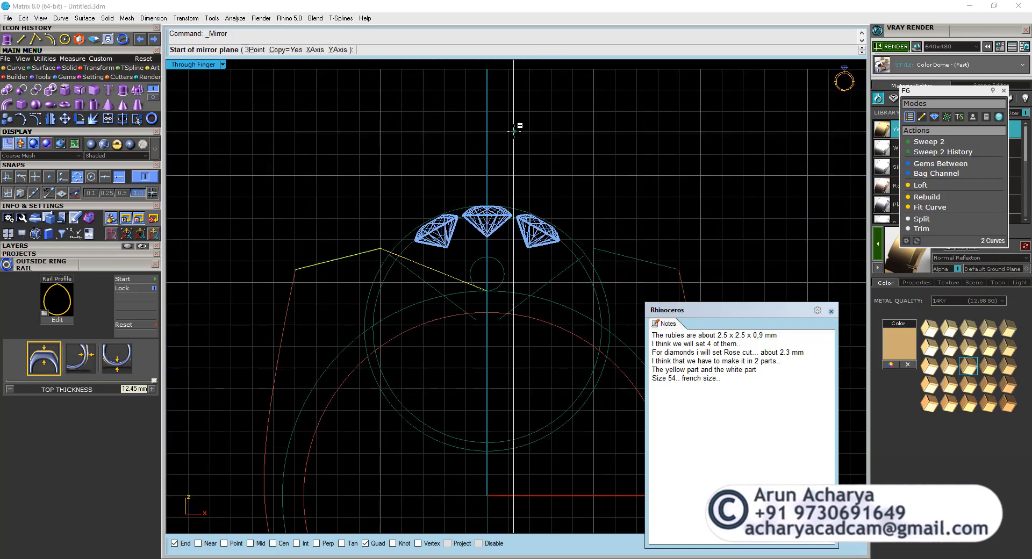
pyautogui.write('0')
pyautogui.press('Return')
pyautogui.press('Escape')
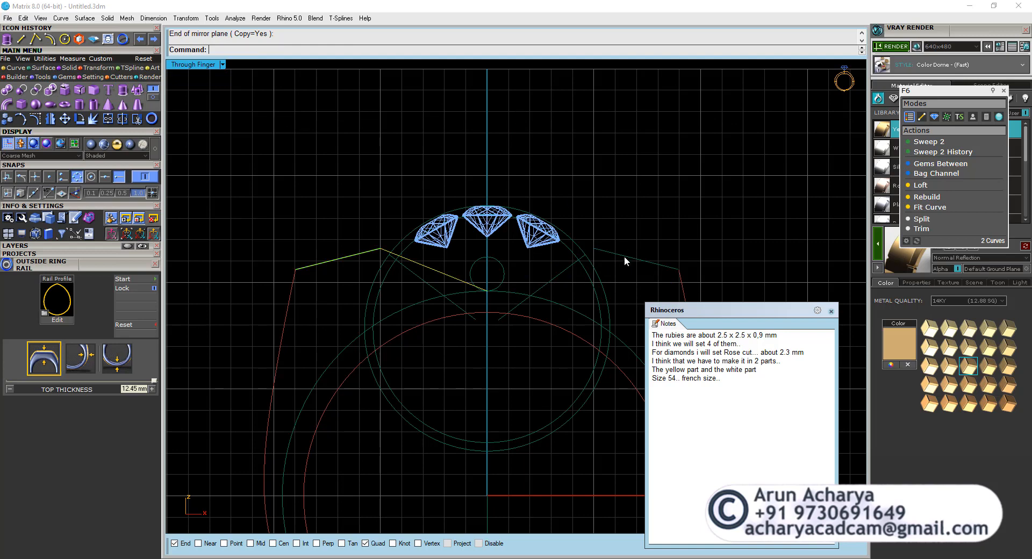
# Replace the right outer sloping line with a mirrored copy of the two left sloping lines joined into one curve.
pyautogui.click(621, 254)
pyautogui.press('Delete')
pyautogui.click(440, 273)
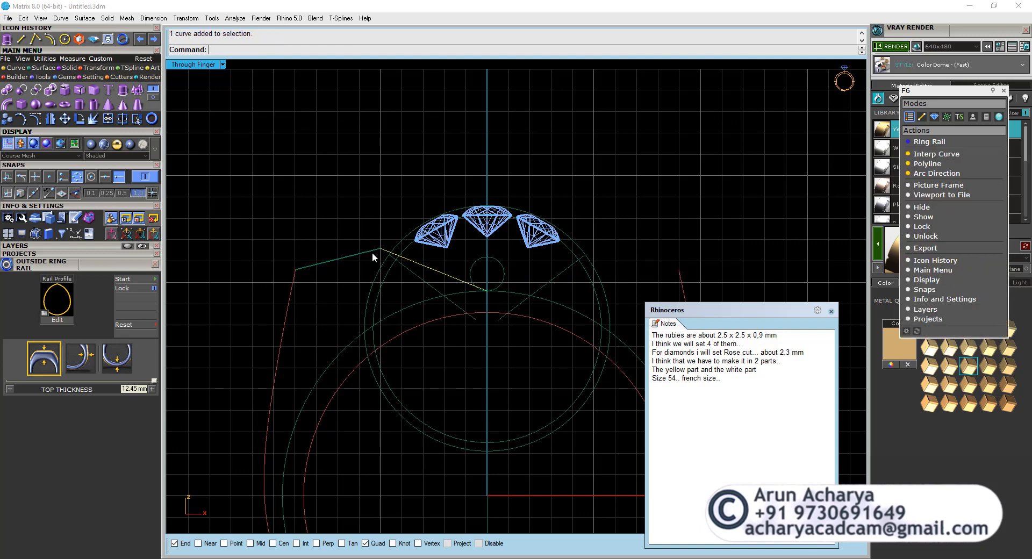
pyautogui.keyDown('shift'); pyautogui.click(373, 250); pyautogui.keyUp('shift')
pyautogui.click(407, 280)
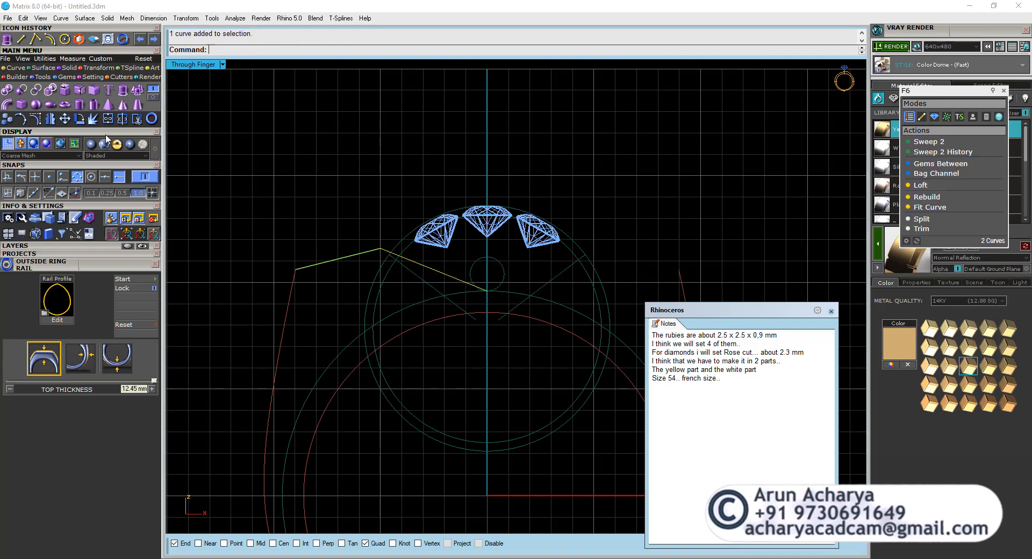
pyautogui.hotkey('ctrl', 'j')
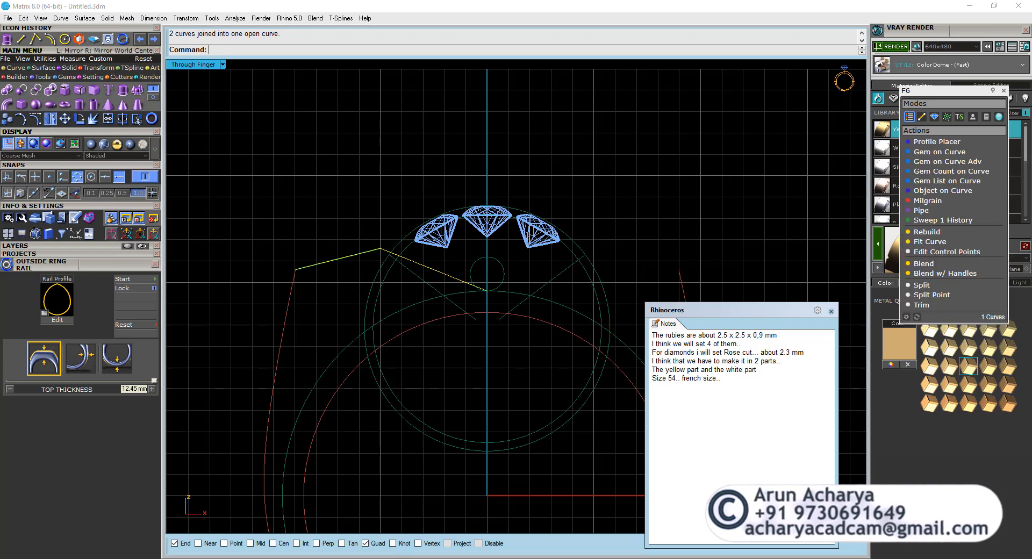
pyautogui.rightClick(50, 119)
pyautogui.click(488, 117)
# Project the outside rail and both sloping top curves onto the Through Finger construction plane, deleting the input objects.
pyautogui.keyDown('shift'); pyautogui.click(659, 266); pyautogui.keyUp('shift')
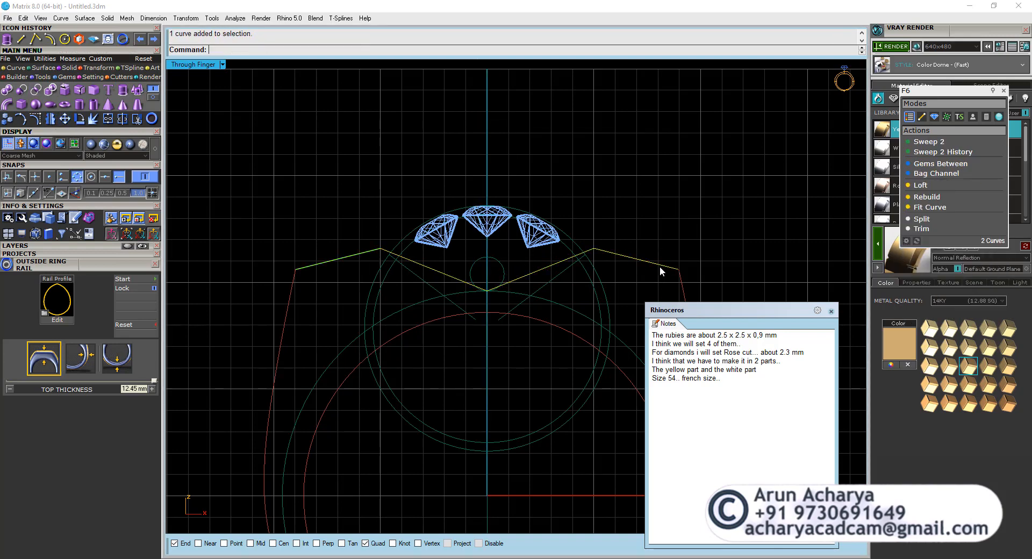
pyautogui.keyDown('shift'); pyautogui.click(665, 272); pyautogui.keyUp('shift')
pyautogui.scroll(-3, 402, 220)
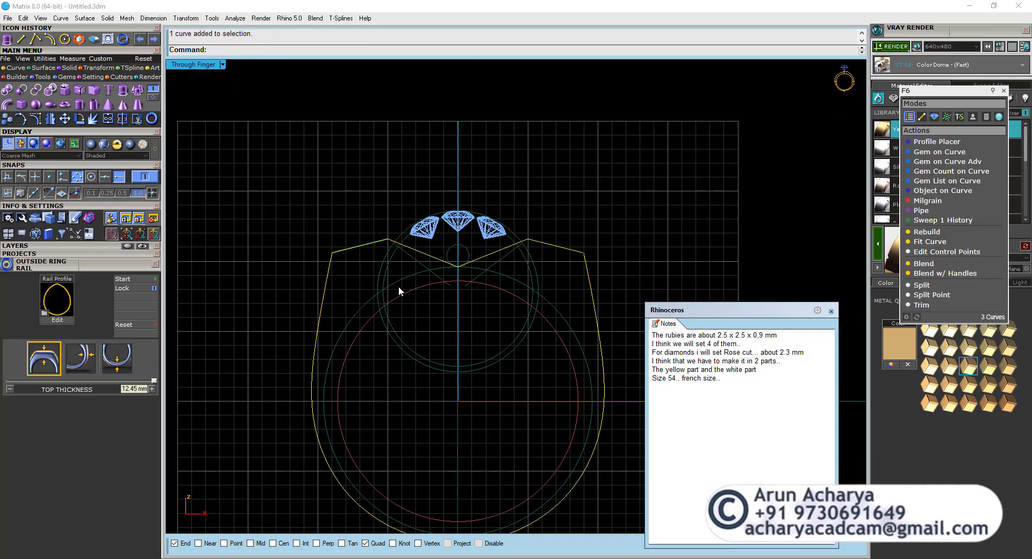
pyautogui.scroll(-2, 398, 286)
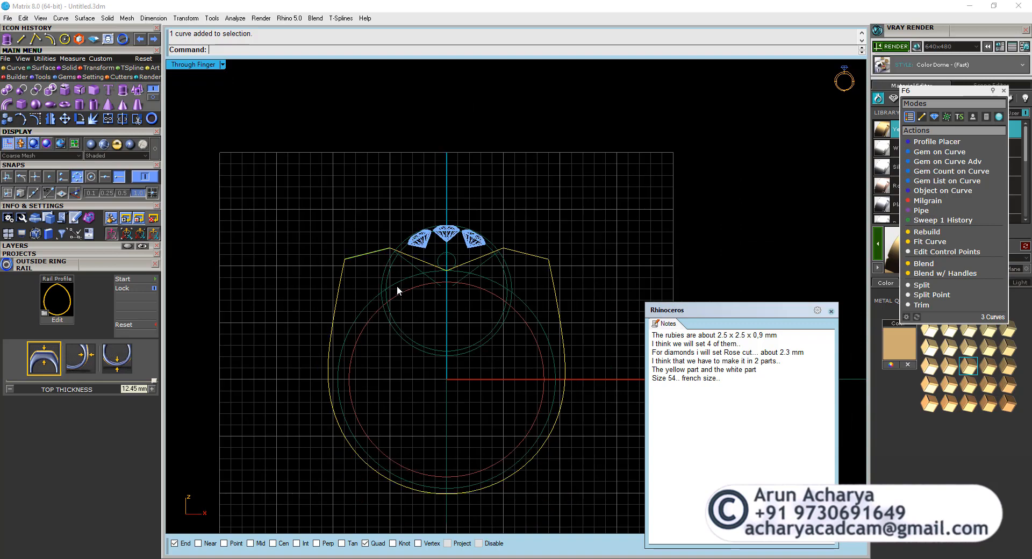
pyautogui.doubleClick(185, 64)
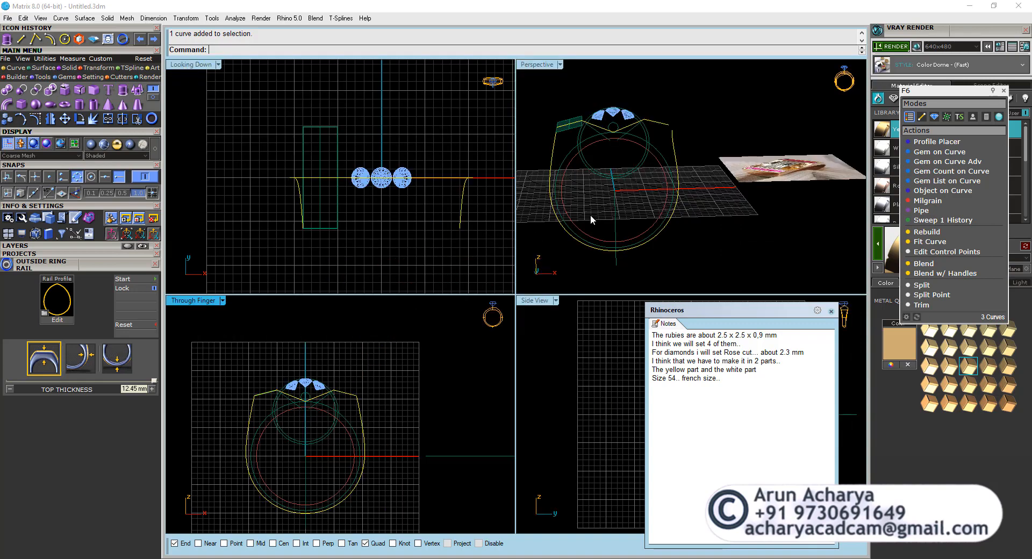
pyautogui.moveTo(591, 219); pyautogui.dragTo(627, 240, button='right')
pyautogui.doubleClick(201, 300)
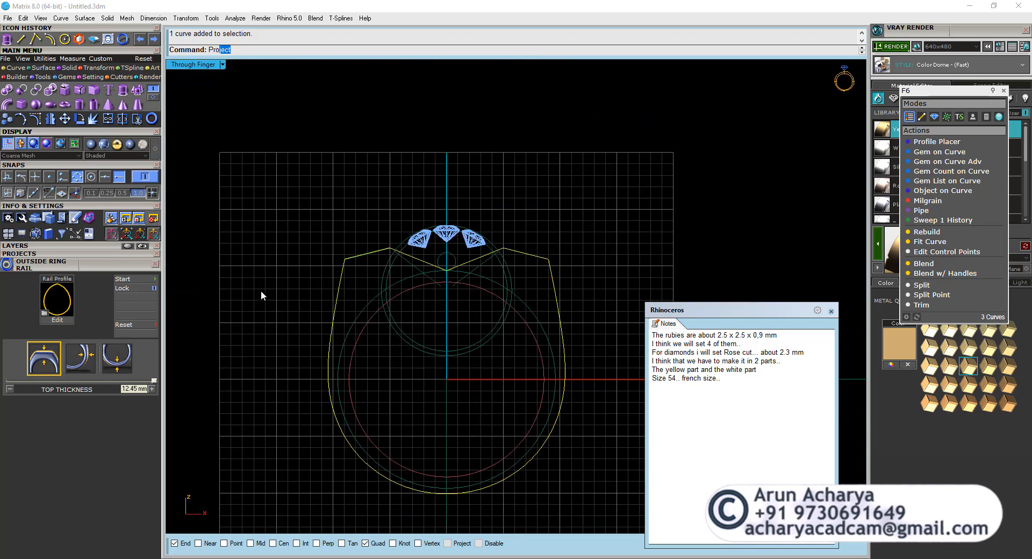
pyautogui.click(241, 70)
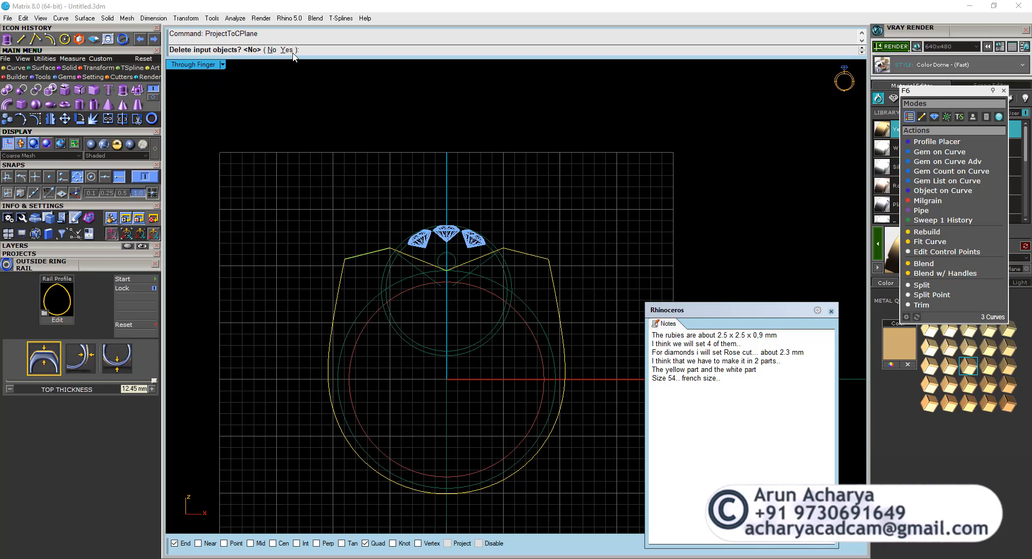
pyautogui.click(286, 49)
# Join the projected rail and the two sloping top curves into one closed ring outline.
pyautogui.click(108, 119)
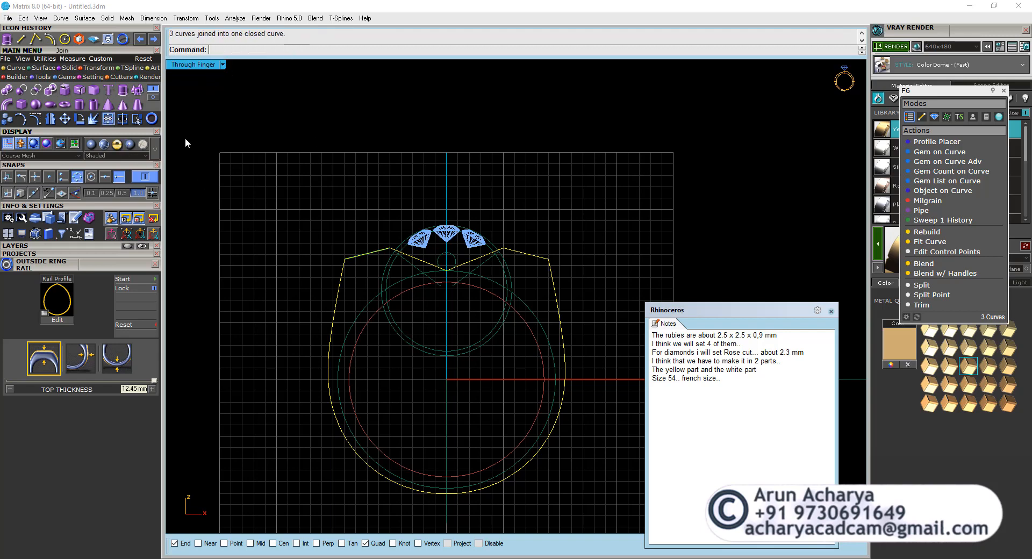
pyautogui.click(422, 207)
pyautogui.click(548, 270)
pyautogui.rightClick(547, 267)
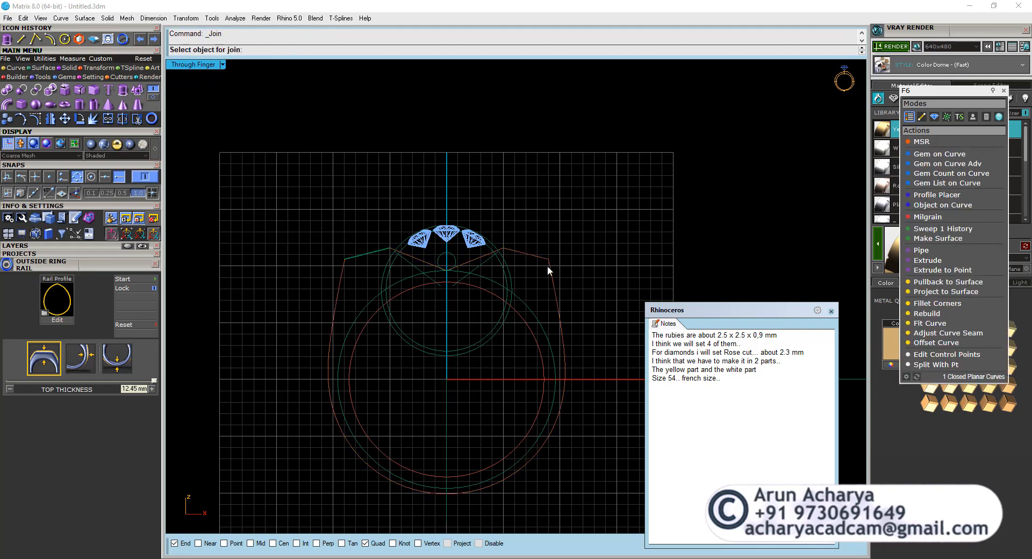
# Examine the rectangular surface on the left shoulder and the reference ring photo in the Perspective view.
pyautogui.click(360, 256)
pyautogui.click(392, 294)
pyautogui.hotkey('ctrl', 'm')
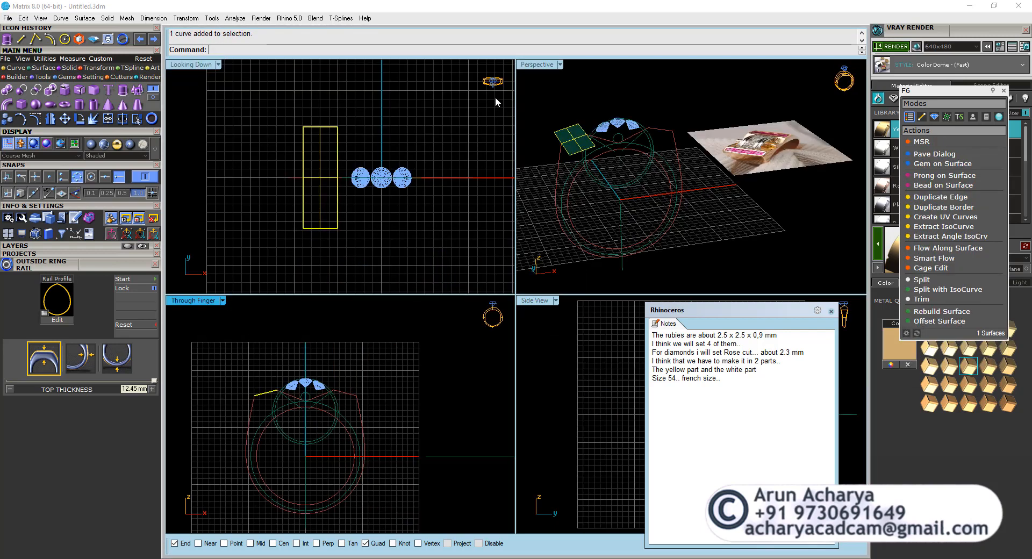
pyautogui.doubleClick(534, 66)
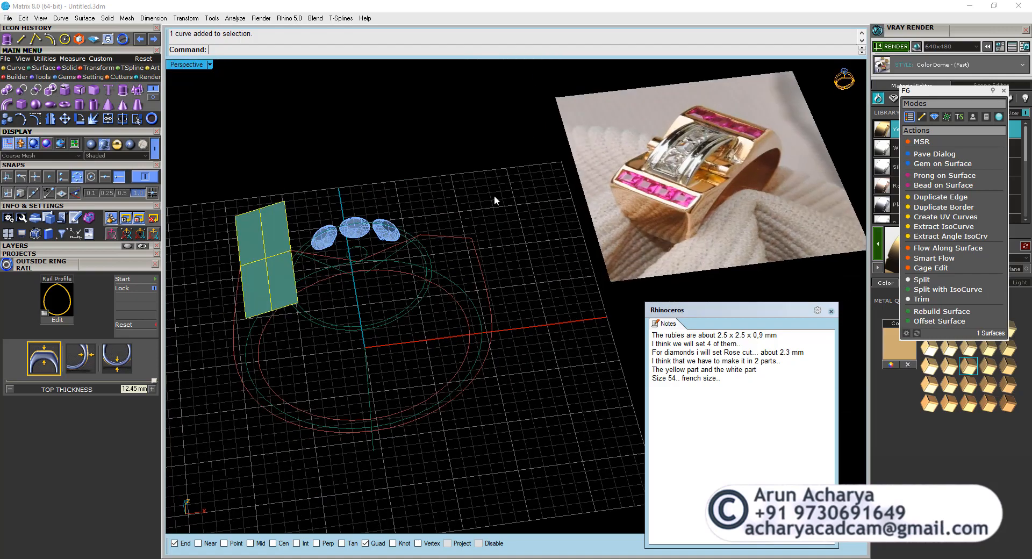
pyautogui.press('Escape')
pyautogui.scroll(-7, 452, 253)
pyautogui.moveTo(452, 253); pyautogui.dragTo(476, 290, button='right')
pyautogui.scroll(9, 659, 228)
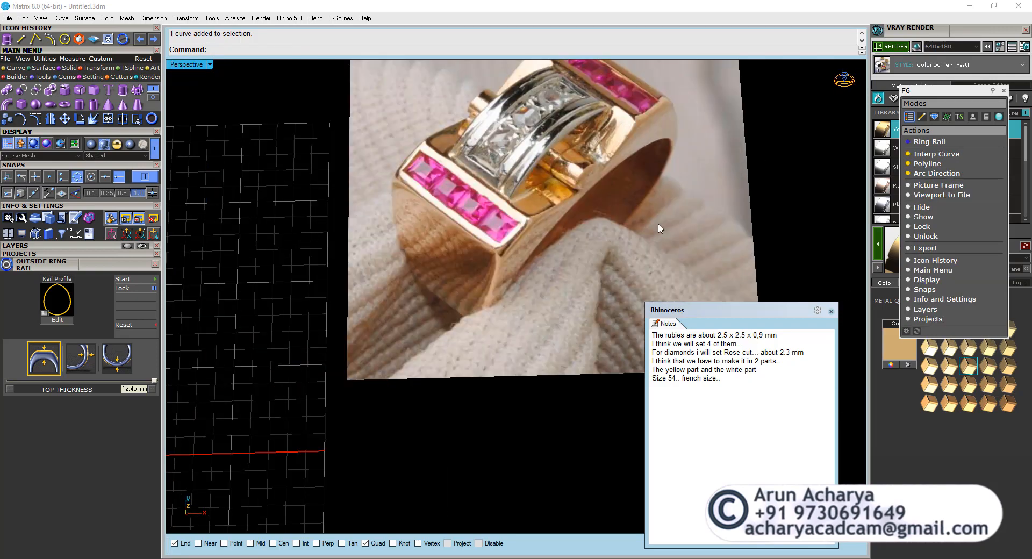
pyautogui.scroll(-7, 659, 228)
pyautogui.scroll(4, 299, 319)
pyautogui.moveTo(299, 319); pyautogui.dragTo(350, 193, button='right')
pyautogui.scroll(6, 327, 251)
pyautogui.scroll(-5, 424, 188)
pyautogui.scroll(5, 350, 193)
# Compare the short diagonal construction line below the left diamond with the middle part of the ring in the photo.
pyautogui.click(339, 231)
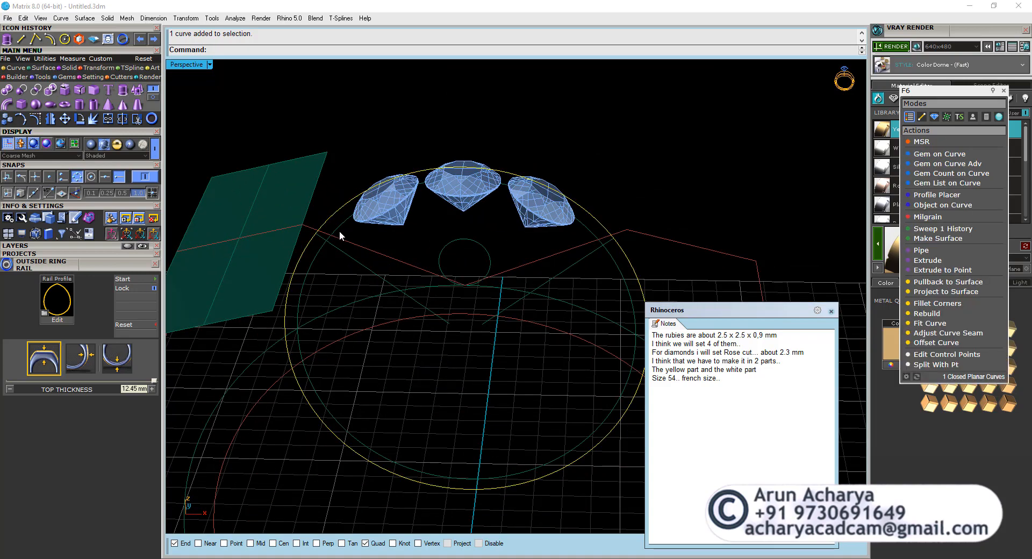
pyautogui.moveTo(336, 247); pyautogui.dragTo(436, 244, button='right')
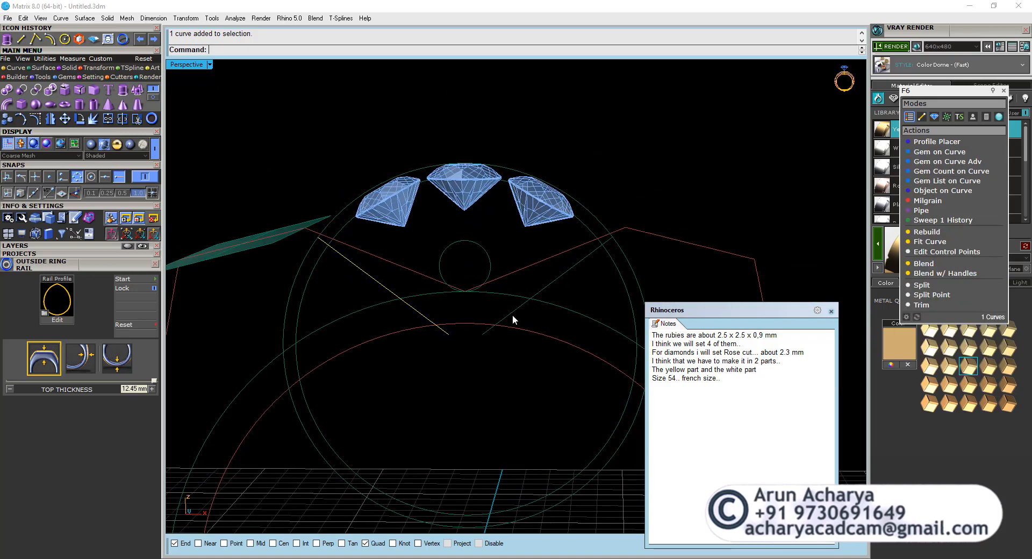
pyautogui.scroll(-4, 455, 292)
pyautogui.moveTo(455, 292); pyautogui.dragTo(453, 339, button='right')
pyautogui.scroll(-6, 422, 305)
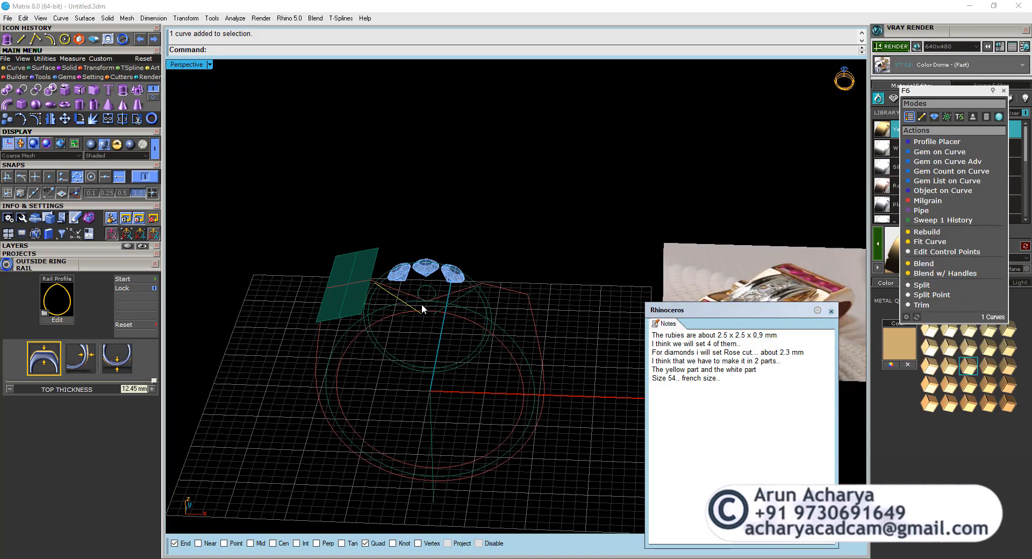
pyautogui.scroll(-3, 484, 269)
pyautogui.scroll(5, 720, 279)
pyautogui.scroll(3, 716, 276)
pyautogui.scroll(-5, 716, 276)
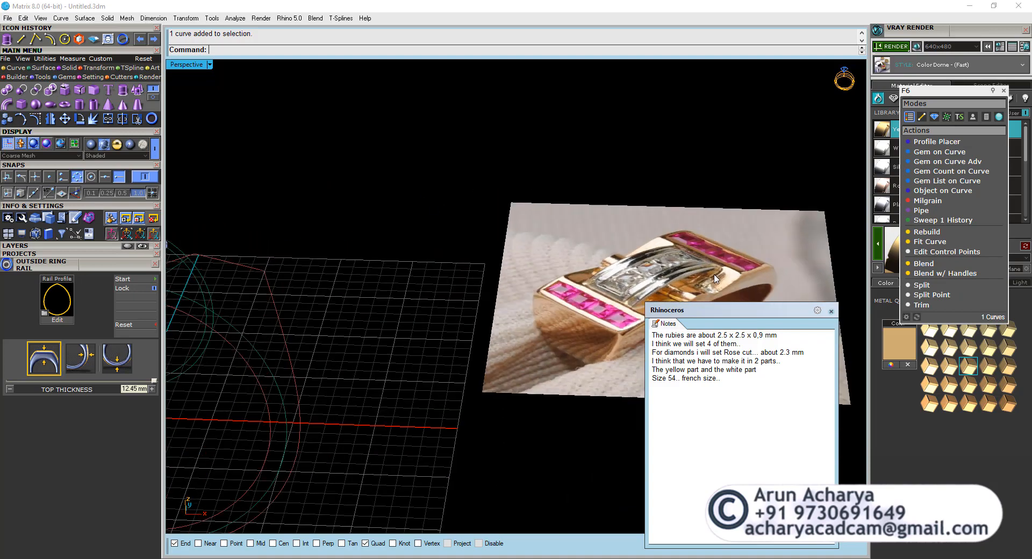
pyautogui.scroll(6, 314, 274)
pyautogui.moveTo(317, 277); pyautogui.dragTo(344, 242, button='right')
pyautogui.keyDown('shift'); pyautogui.moveTo(344, 242); pyautogui.dragTo(402, 282, button='right'); pyautogui.keyUp('shift')
pyautogui.scroll(2, 402, 282)
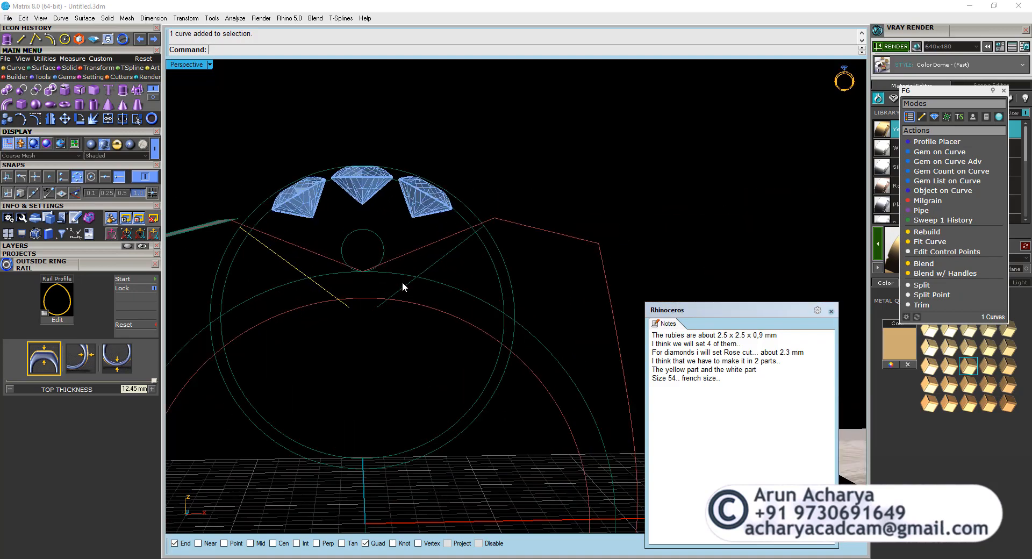
pyautogui.doubleClick(177, 64)
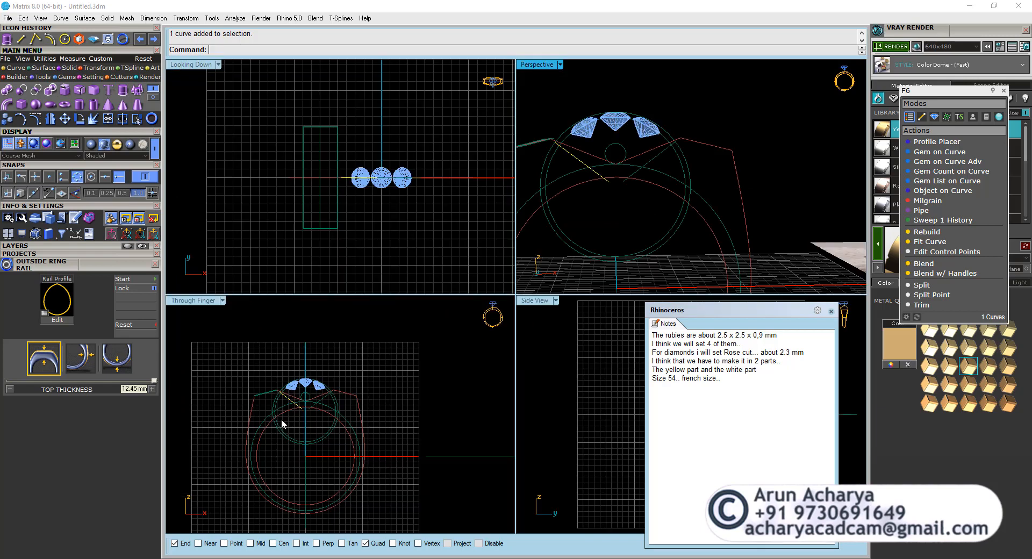
# Examine the two diagonal construction lines beside the closed ring outline in the enlarged Through Finger view.
pyautogui.doubleClick(209, 302)
pyautogui.scroll(4, 416, 266)
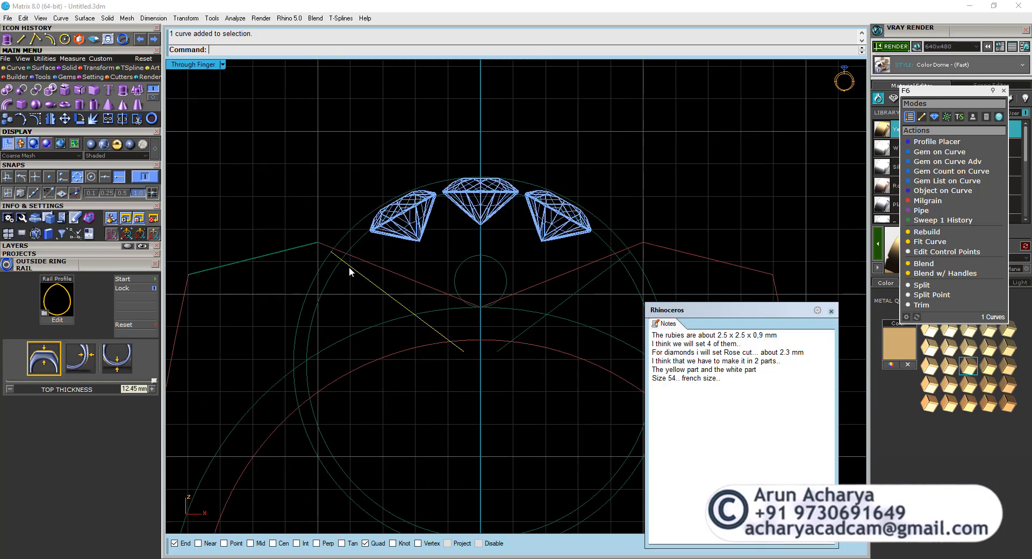
pyautogui.click(377, 267)
pyautogui.scroll(-2, 376, 268)
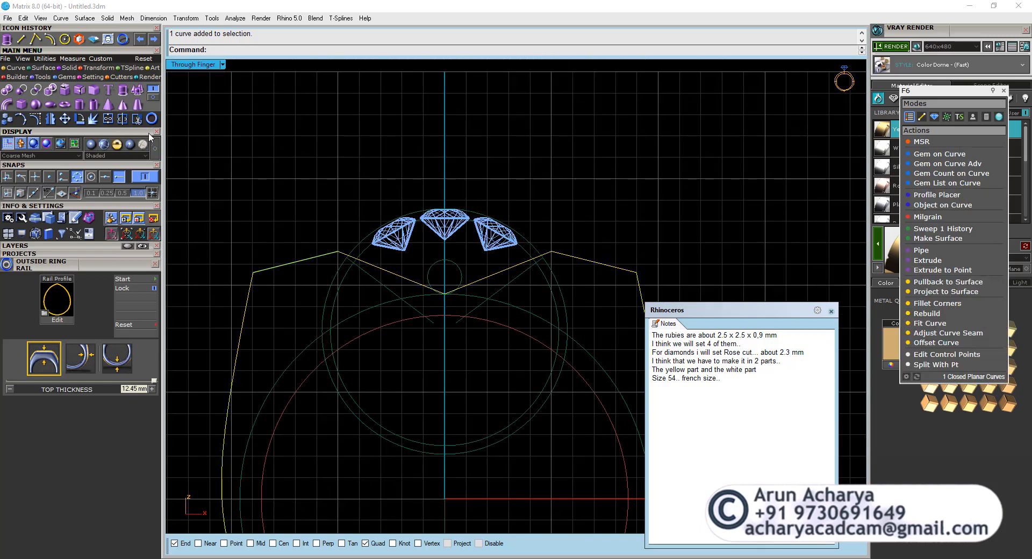
pyautogui.press('Escape')
pyautogui.scroll(2, 369, 274)
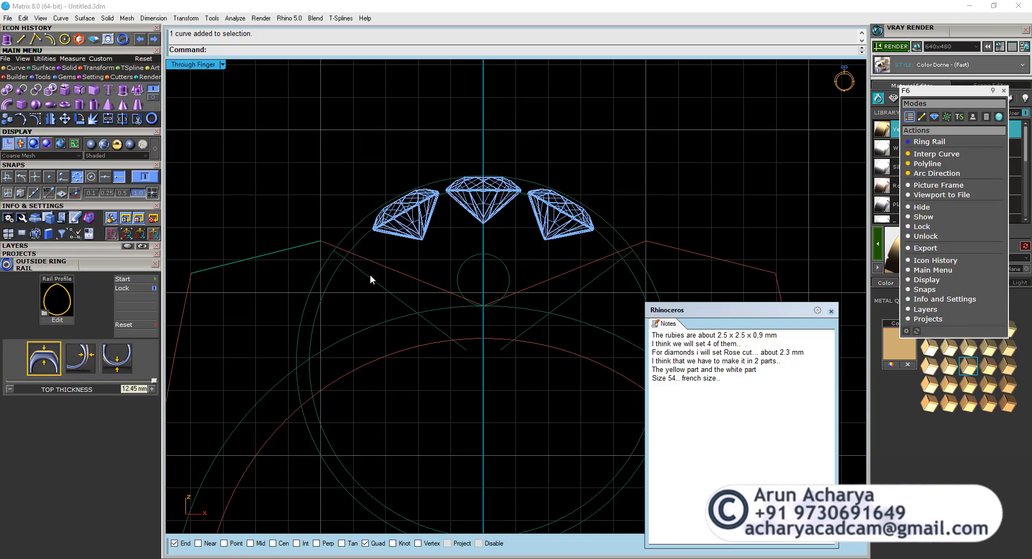
pyautogui.click(370, 275)
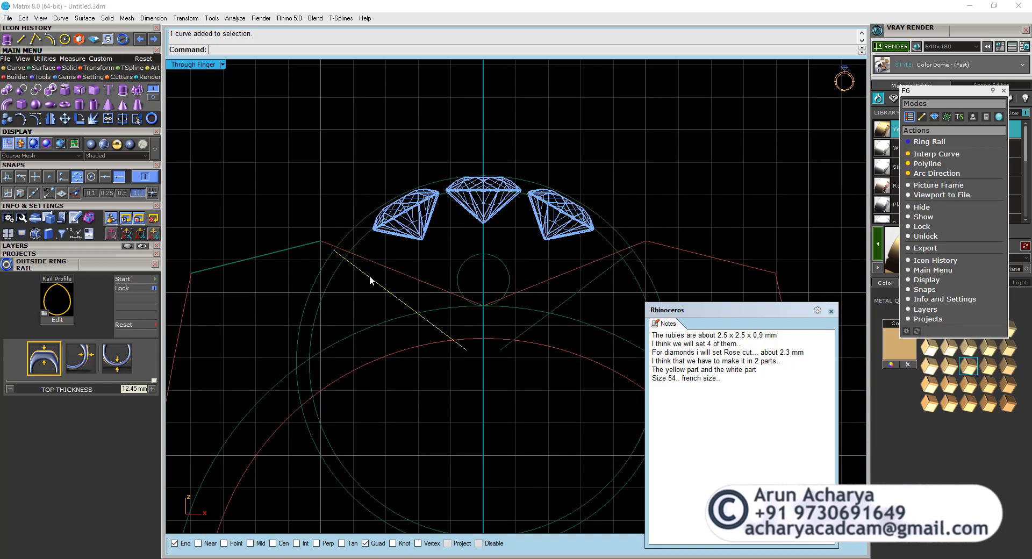
pyautogui.keyDown('shift'); pyautogui.click(524, 330); pyautogui.keyUp('shift')
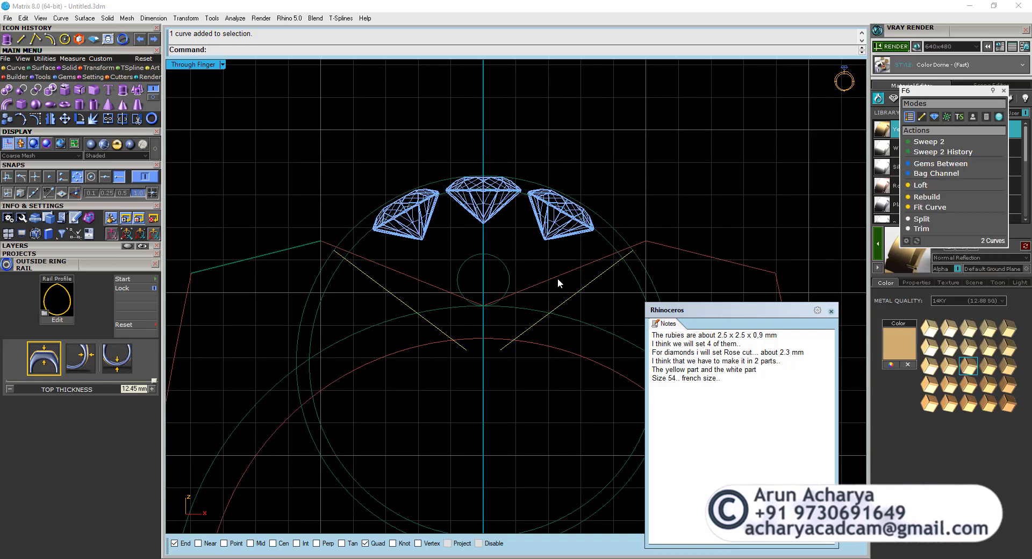
pyautogui.scroll(-2, 506, 256)
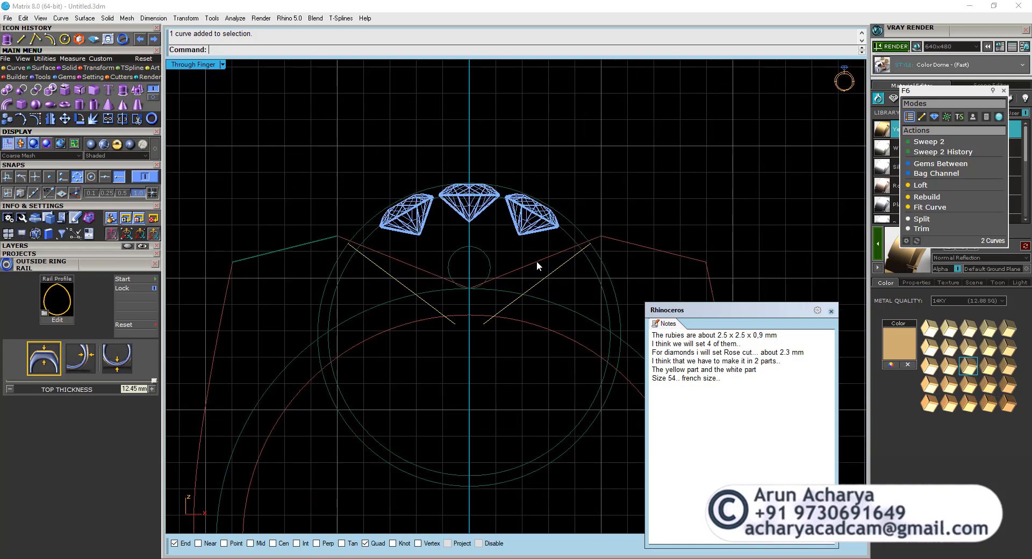
# Check which curves could bound the middle part: both diagonals, the finger rail, its surrounding circle and the circle over the diamonds.
pyautogui.click(537, 263)
pyautogui.click(543, 276)
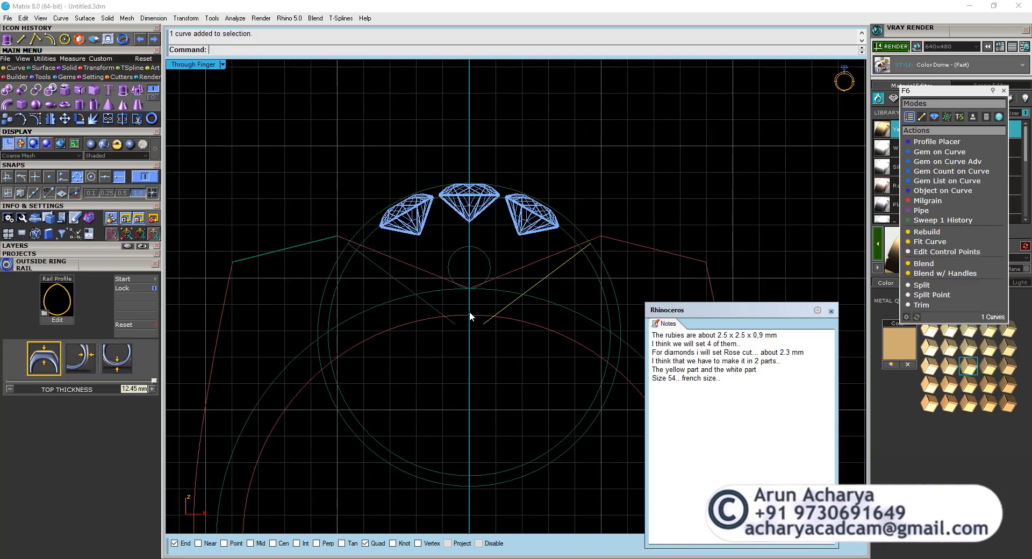
pyautogui.keyDown('shift'); pyautogui.click(452, 315); pyautogui.keyUp('shift')
pyautogui.keyDown('shift'); pyautogui.click(354, 249); pyautogui.keyUp('shift')
pyautogui.keyDown('shift'); pyautogui.click(361, 228); pyautogui.keyUp('shift')
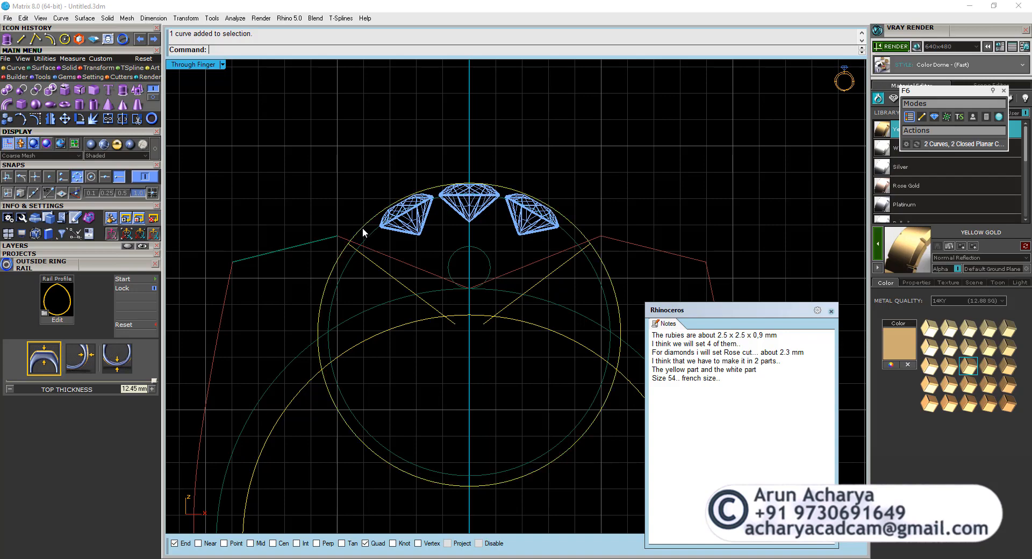
pyautogui.scroll(-8, 301, 204)
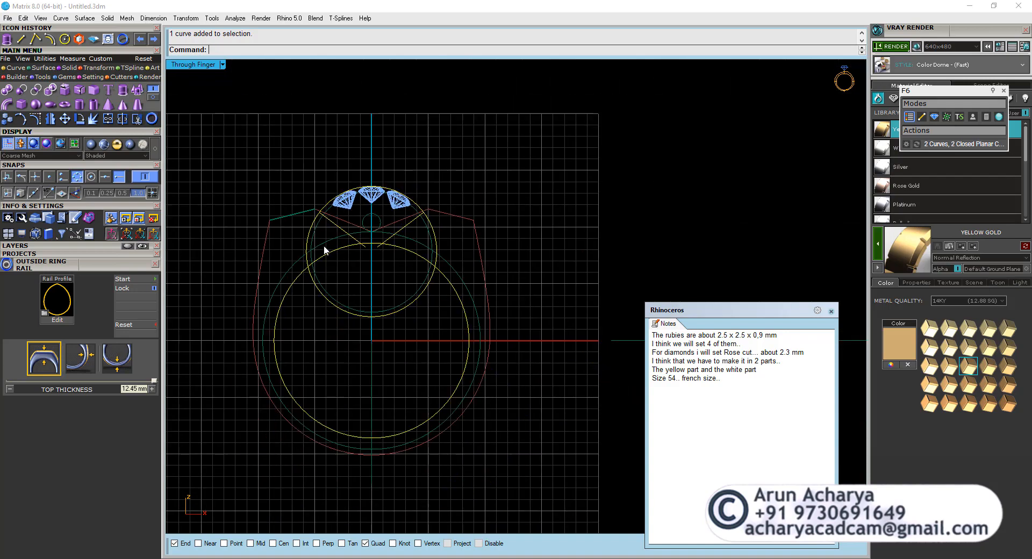
pyautogui.scroll(8, 324, 249)
pyautogui.scroll(-6, 393, 262)
pyautogui.press('Escape')
pyautogui.scroll(6, 405, 251)
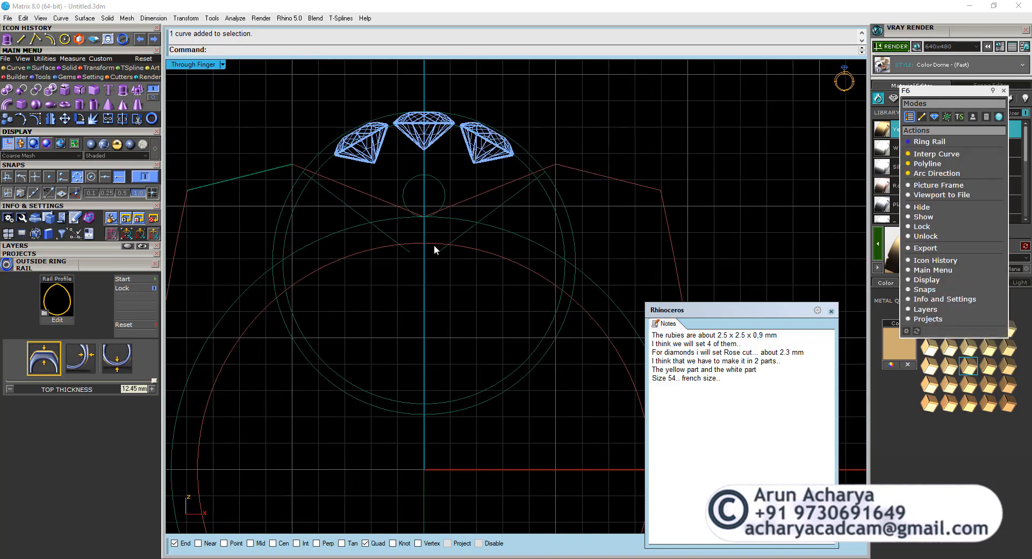
pyautogui.click(433, 244)
pyautogui.moveTo(456, 243); pyautogui.dragTo(456, 282, button='right')
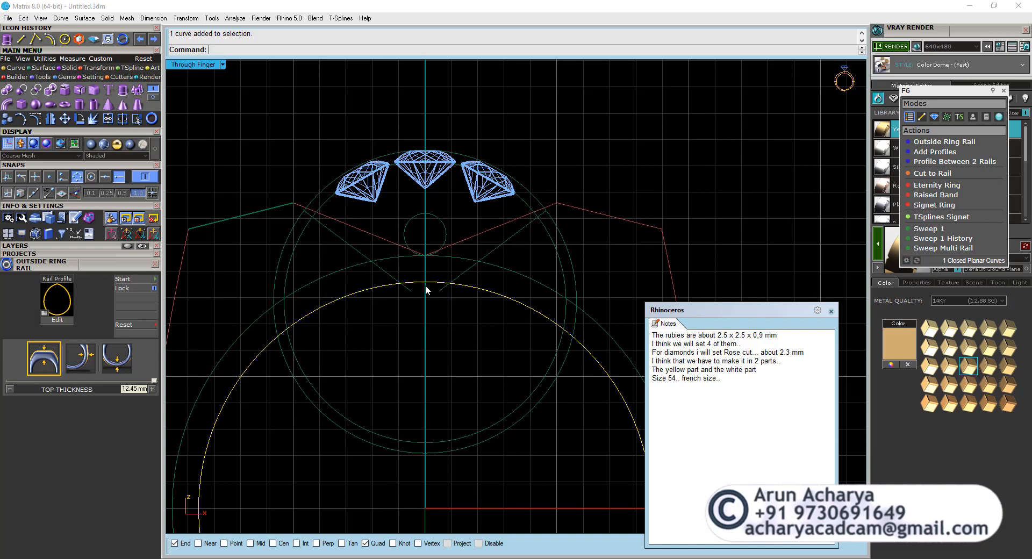
pyautogui.click(471, 266)
pyautogui.keyDown('shift'); pyautogui.click(427, 257); pyautogui.keyUp('shift')
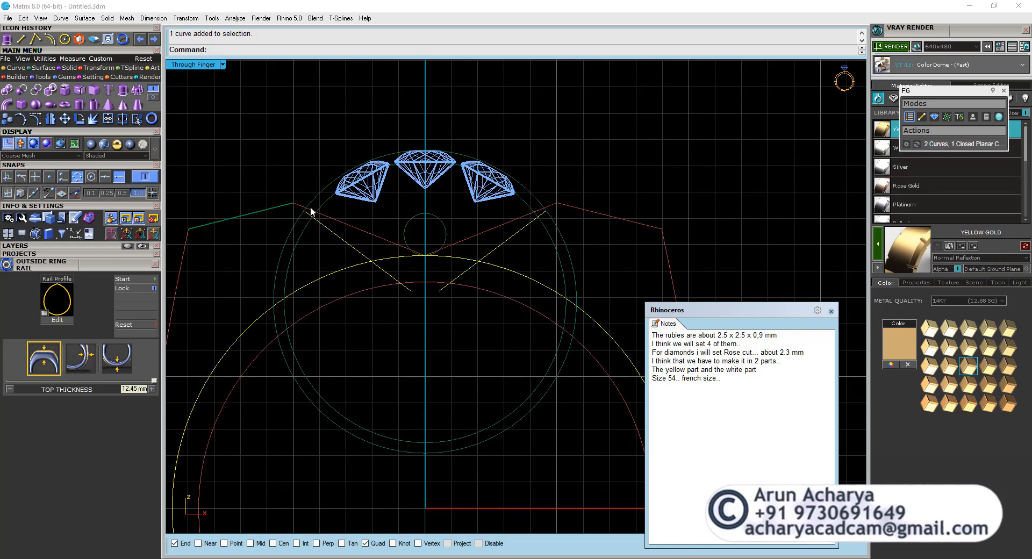
pyautogui.click(318, 194)
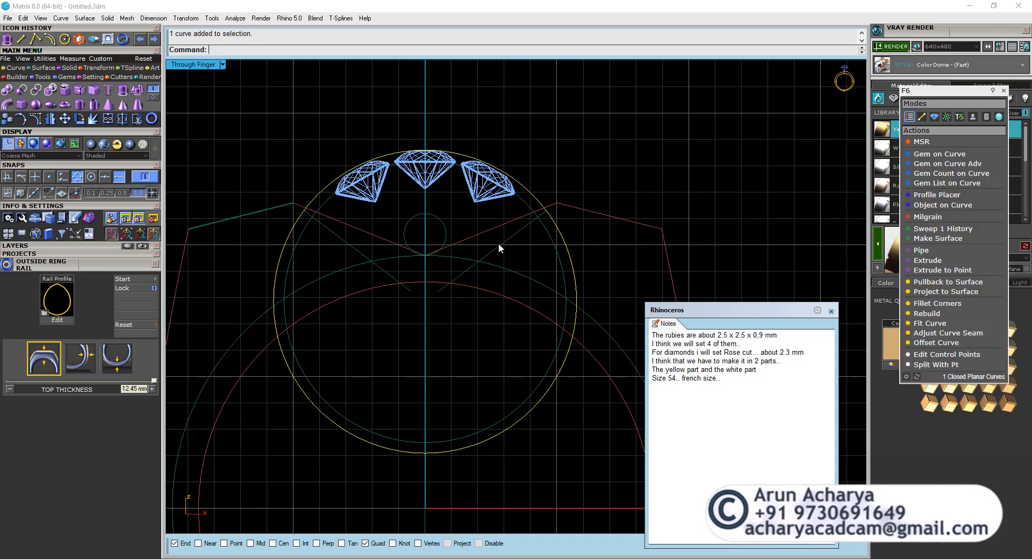
# Offset the closed ring outline inward by 0.6 mm with round corners.
pyautogui.click(502, 223)
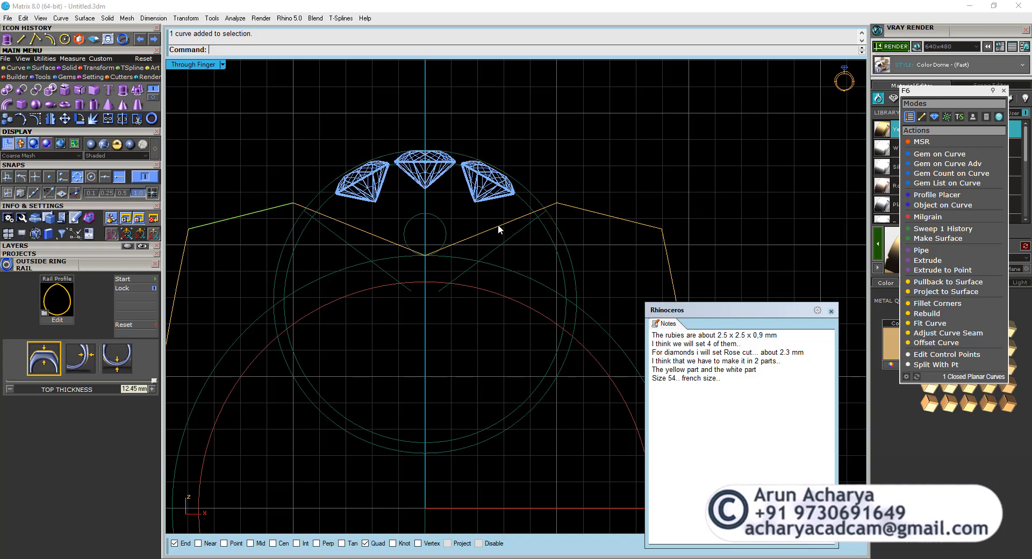
pyautogui.click(50, 39)
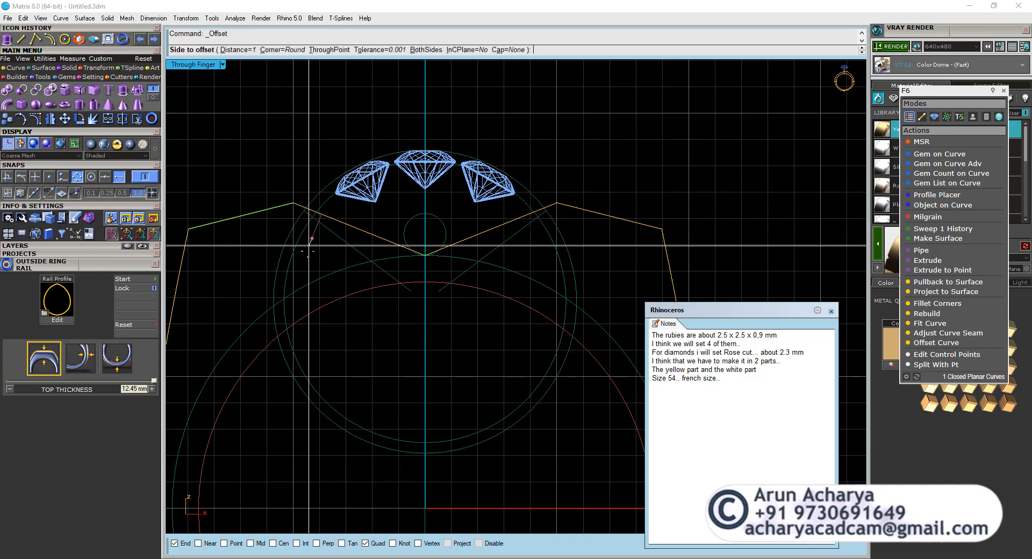
pyautogui.write('.6')
pyautogui.press('Return')
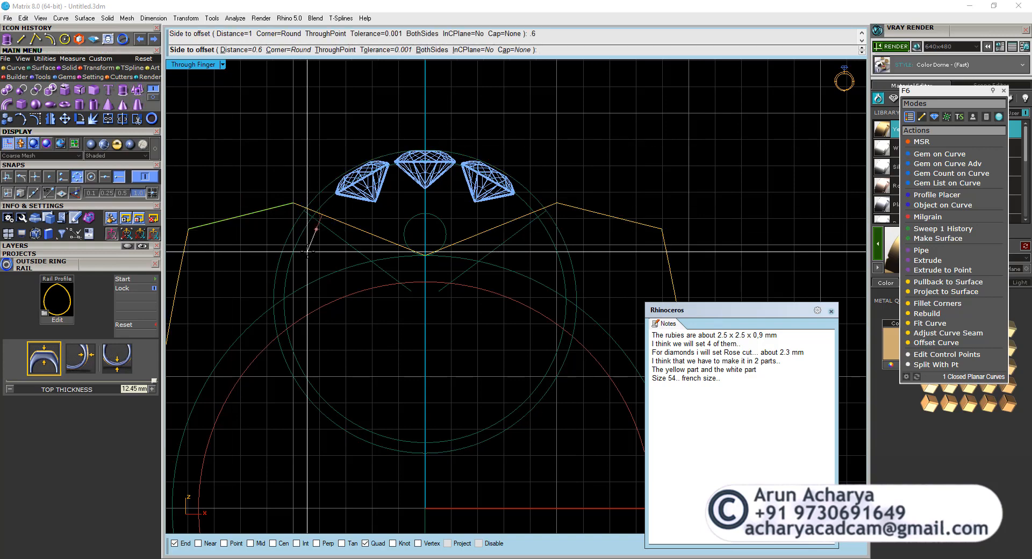
pyautogui.click(307, 250)
pyautogui.click(327, 237)
# Combine the regions between the two gem circles and the offset outline into one closed head profile with Curve Boolean, deleting all input curves.
pyautogui.scroll(2, 308, 217)
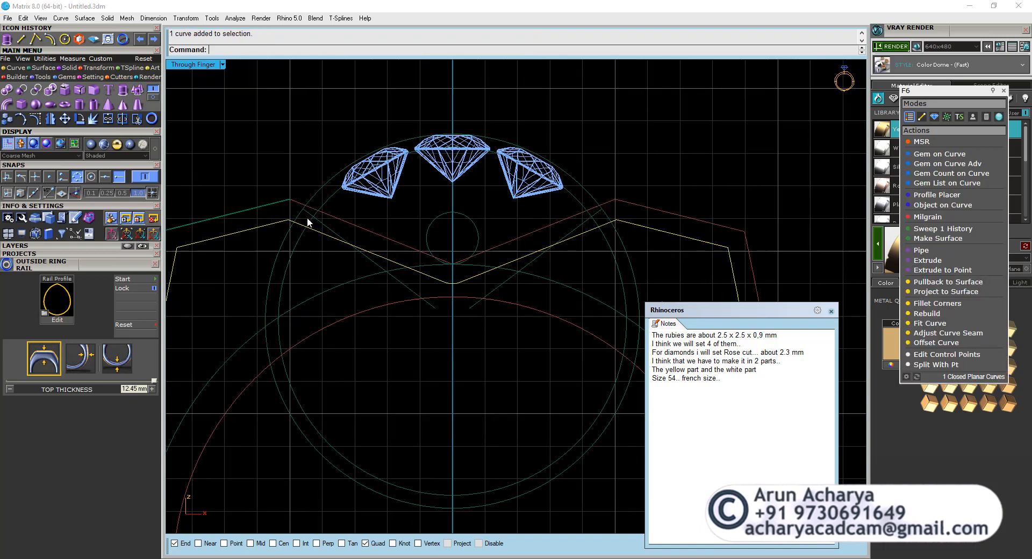
pyautogui.keyDown('shift'); pyautogui.click(299, 217); pyautogui.keyUp('shift')
pyautogui.keyDown('shift'); pyautogui.click(311, 224); pyautogui.keyUp('shift')
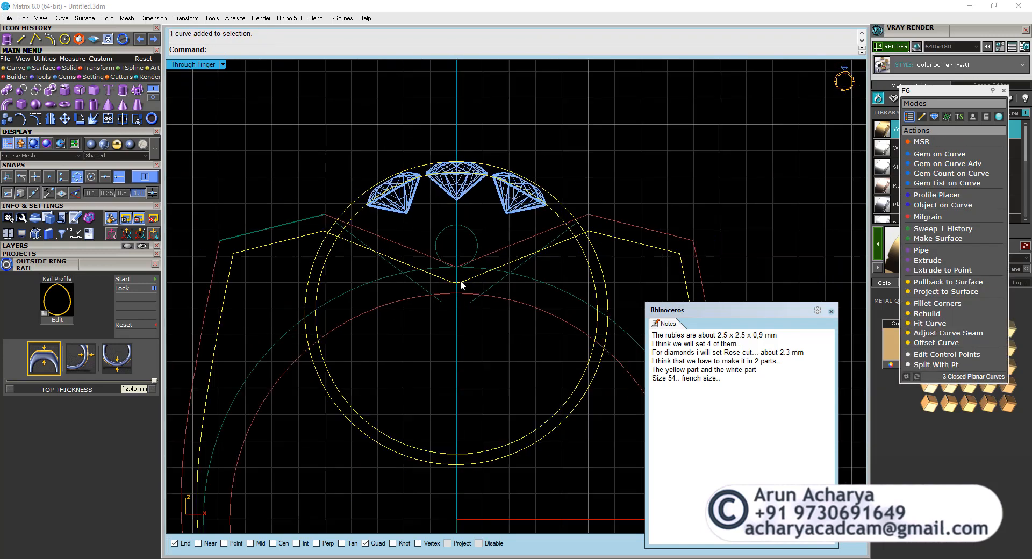
pyautogui.scroll(3, 458, 280)
pyautogui.scroll(-4, 459, 281)
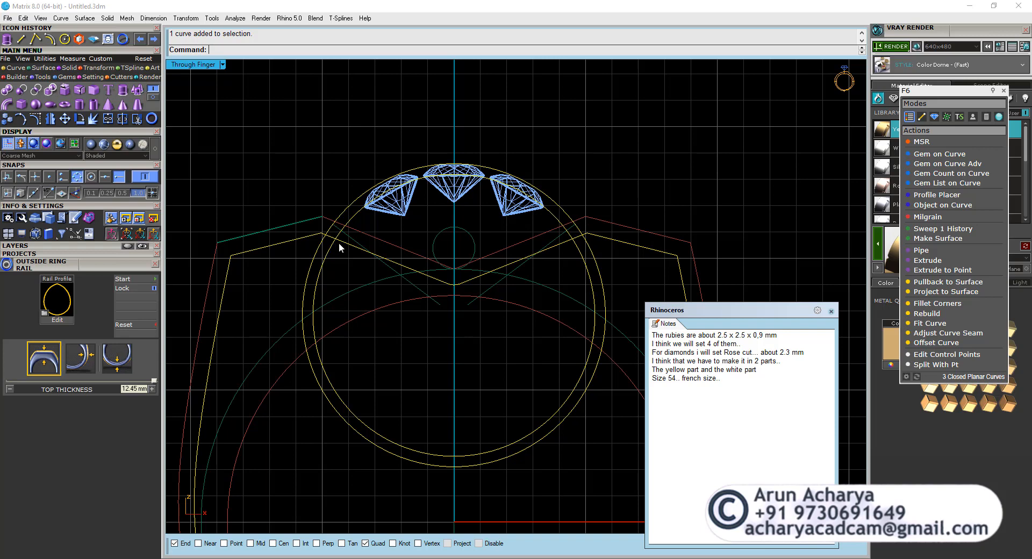
pyautogui.click(16, 68)
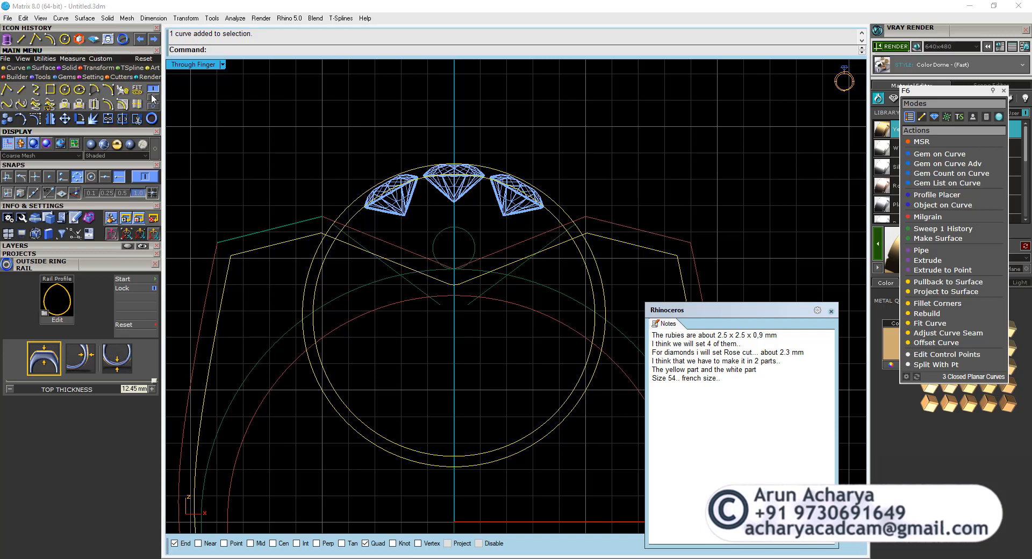
pyautogui.click(153, 98)
pyautogui.click(94, 104)
pyautogui.click(355, 225)
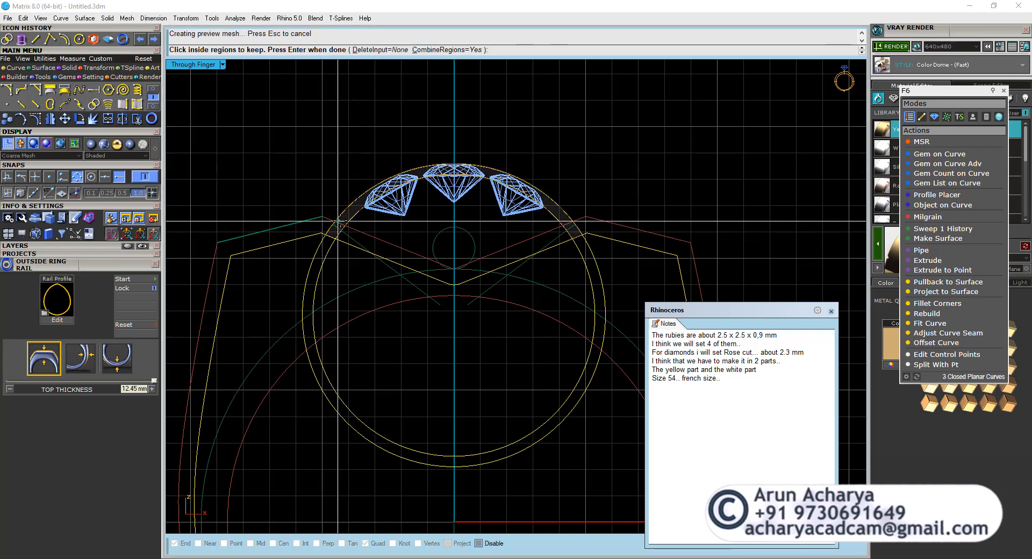
pyautogui.click(350, 232)
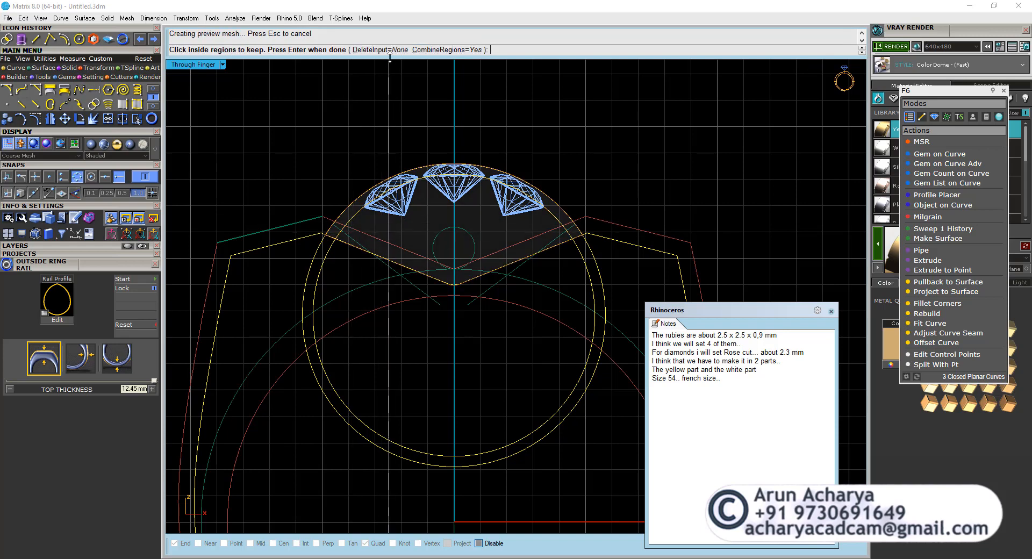
pyautogui.click(371, 49)
pyautogui.click(288, 50)
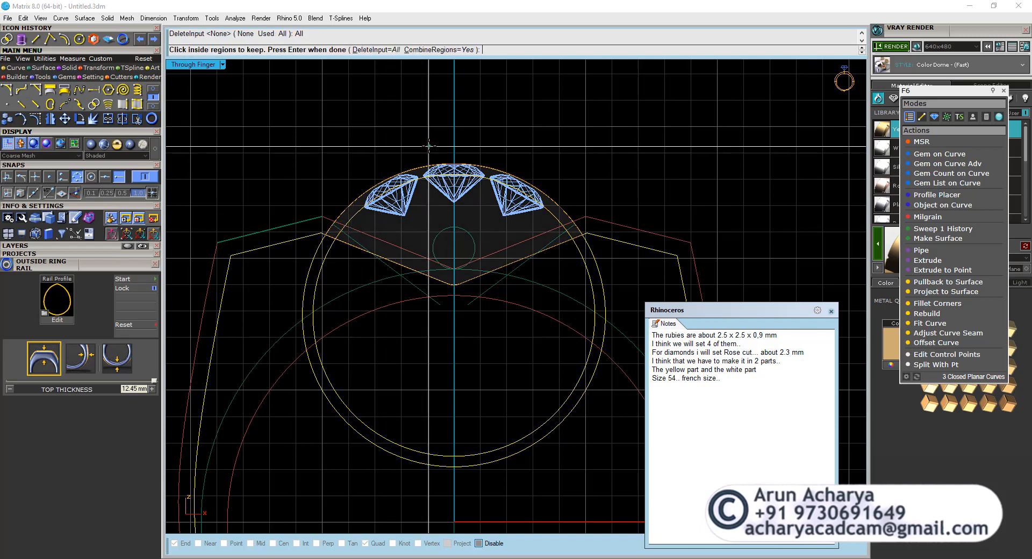
pyautogui.press('Return')
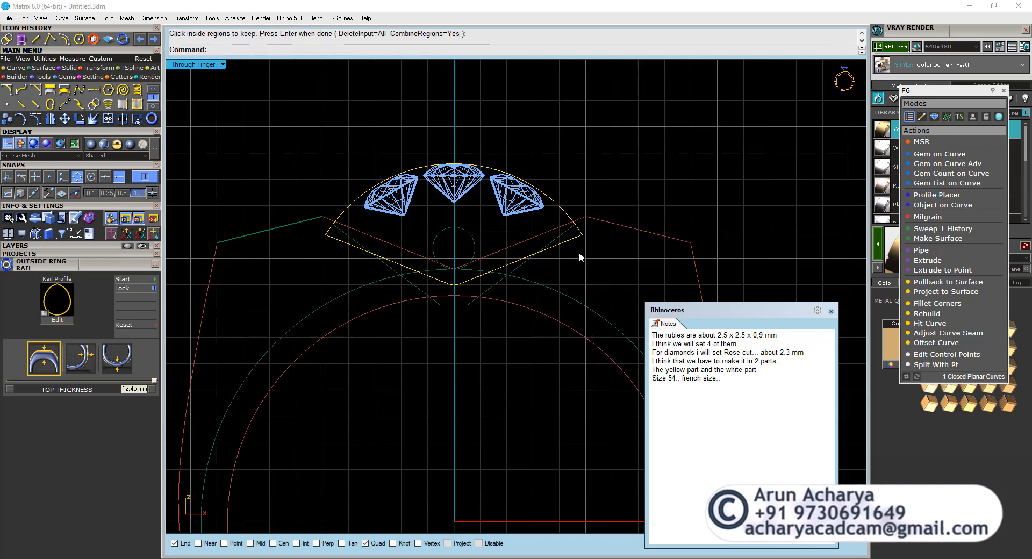
# Compare the closed head profile around the diamonds with the reference ring photo in the Perspective view.
pyautogui.click(573, 239)
pyautogui.doubleClick(192, 65)
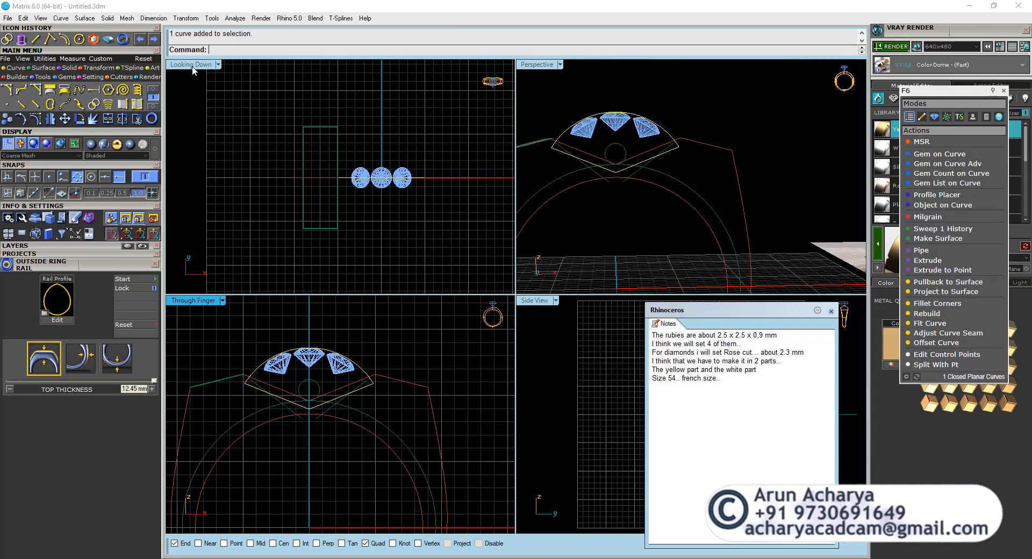
pyautogui.scroll(5, 373, 156)
pyautogui.doubleClick(526, 65)
pyautogui.moveTo(511, 139); pyautogui.dragTo(445, 243, button='right')
pyautogui.scroll(-4, 443, 242)
pyautogui.scroll(6, 411, 223)
pyautogui.scroll(-7, 337, 237)
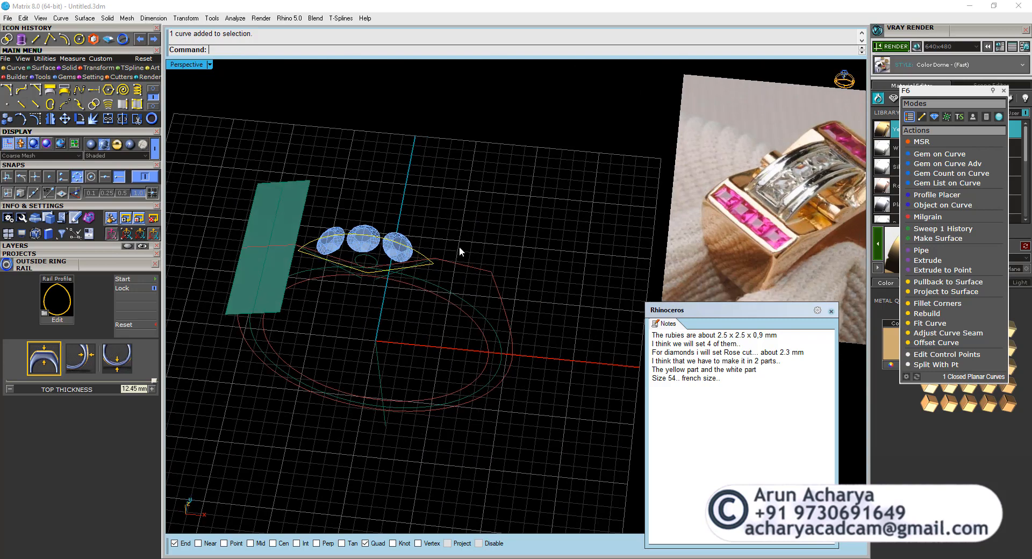
pyautogui.scroll(5, 824, 164)
pyautogui.scroll(-4, 767, 195)
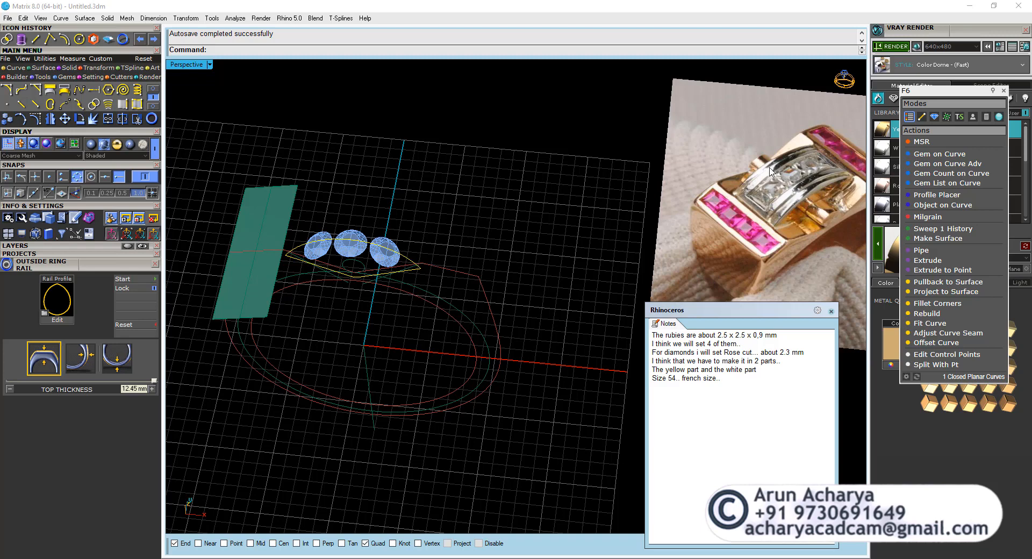
# Extrude the closed head profile to both sides into a 3.5 mm wide solid, keeping the profile curve.
pyautogui.click(74, 69)
pyautogui.click(125, 89)
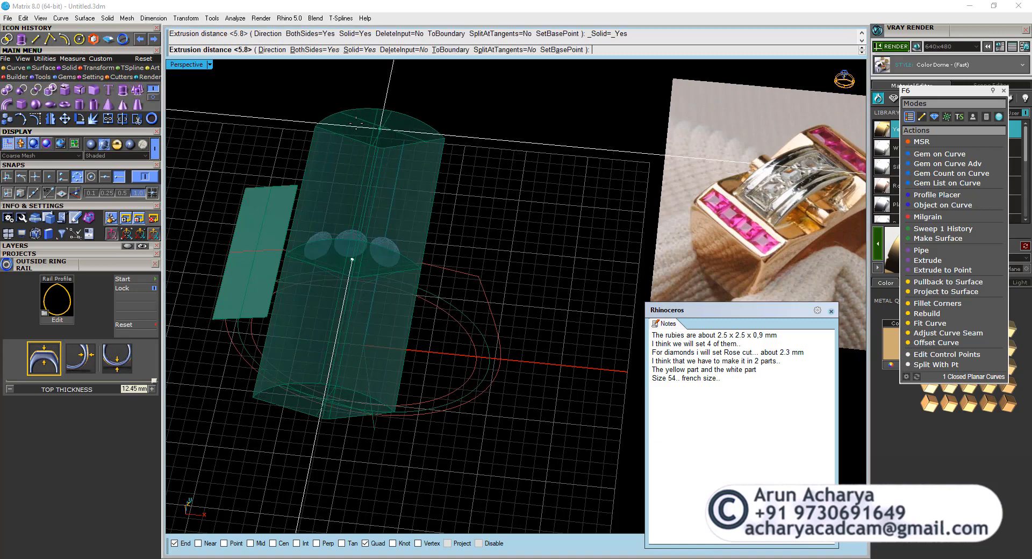
pyautogui.write('3.5')
pyautogui.press('Return')
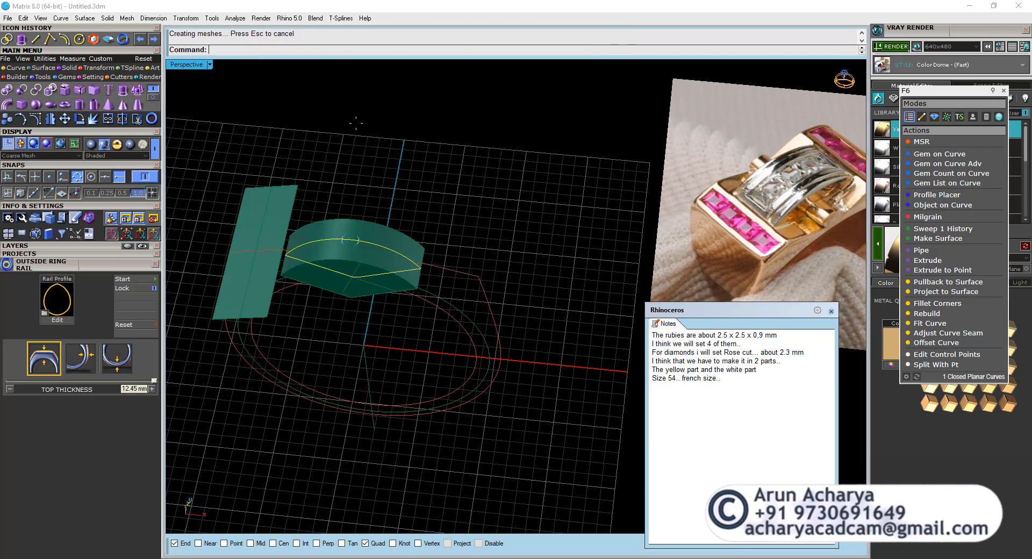
pyautogui.scroll(5, 343, 247)
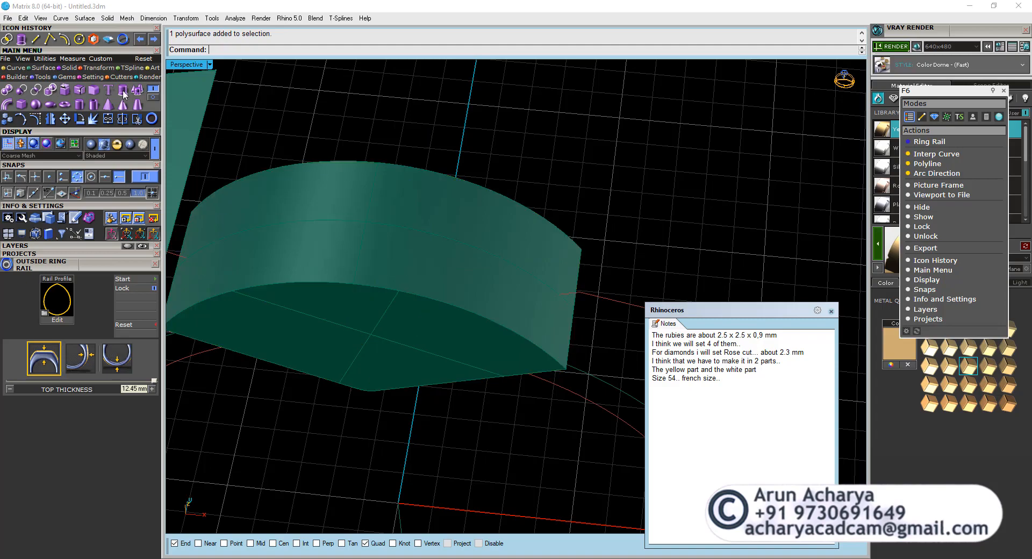
pyautogui.scroll(-5, 414, 184)
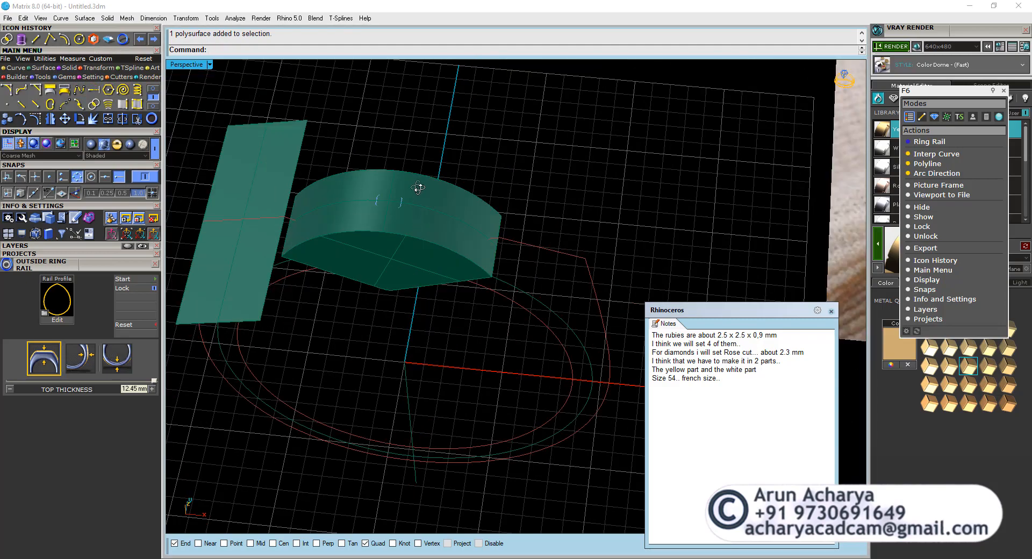
pyautogui.moveTo(414, 184)
pyautogui.mouseDown(button='right')
pyautogui.moveTo(430, 129)
pyautogui.moveTo(430, 194)
pyautogui.mouseUp(button='right')
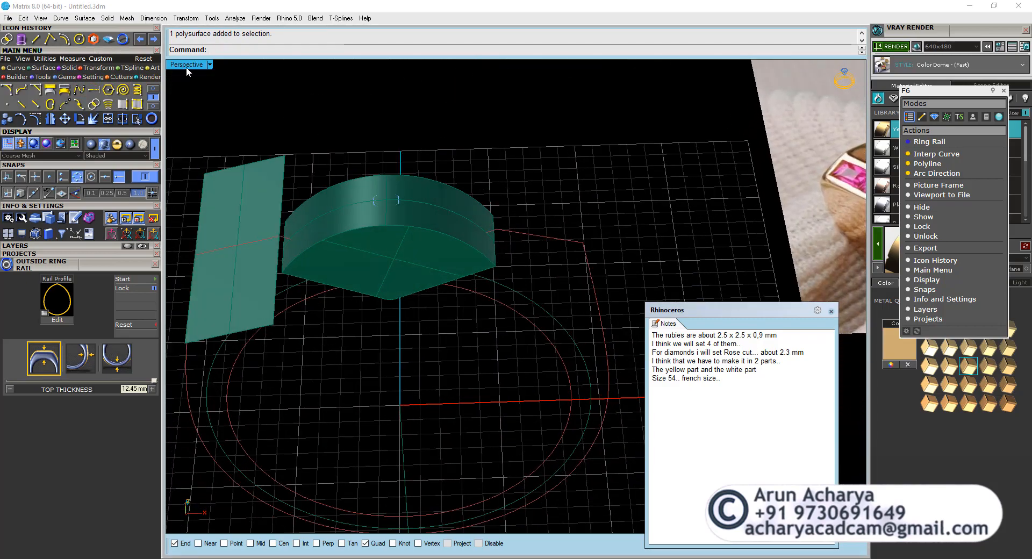
# Compare the ring outline around the head with the ruby end and white centre of the reference photo in the Perspective view.
pyautogui.doubleClick(186, 65)
pyautogui.scroll(3, 253, 379)
pyautogui.scroll(8, 603, 180)
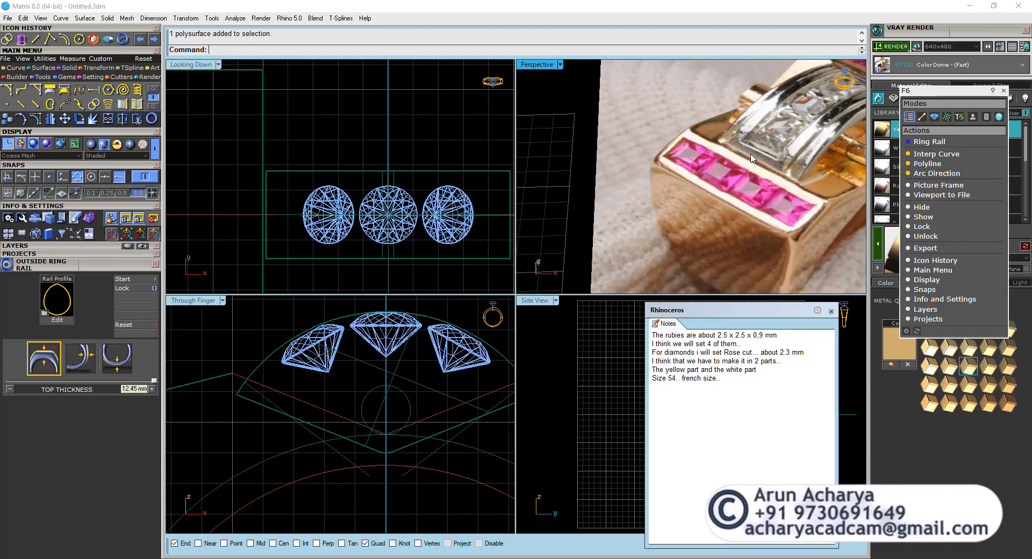
pyautogui.click(262, 366)
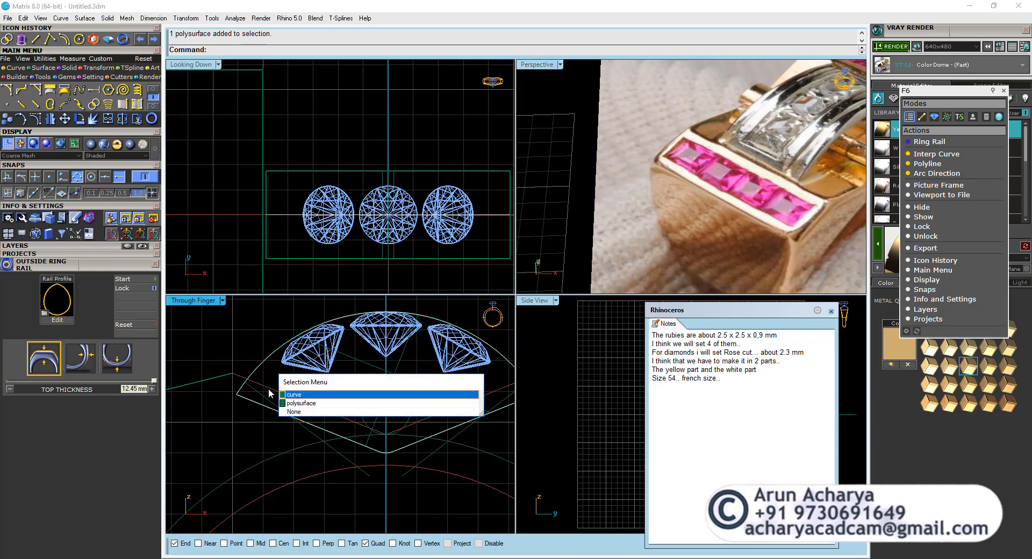
pyautogui.click(291, 395)
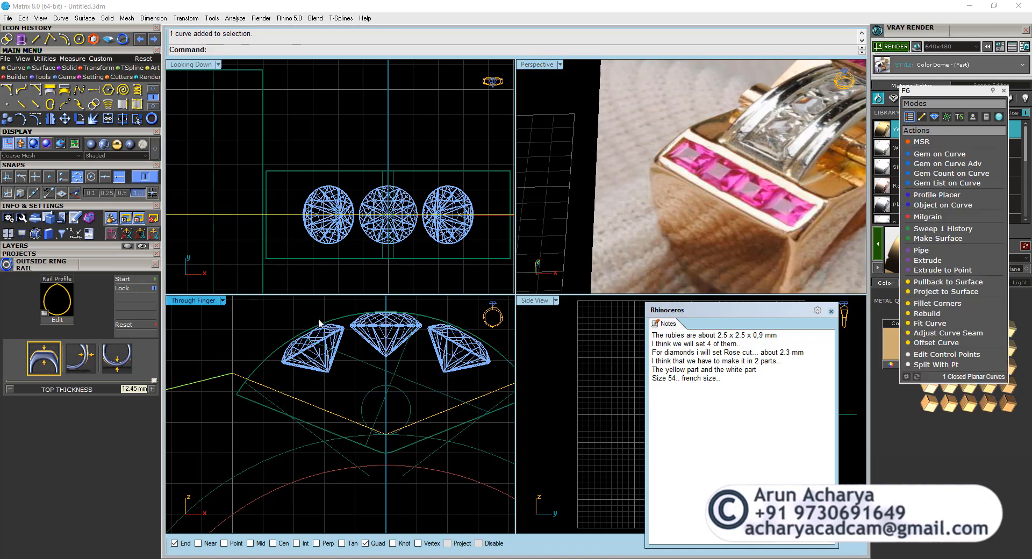
pyautogui.doubleClick(529, 64)
pyautogui.moveTo(410, 315); pyautogui.dragTo(379, 268, button='right')
pyautogui.scroll(-8, 379, 269)
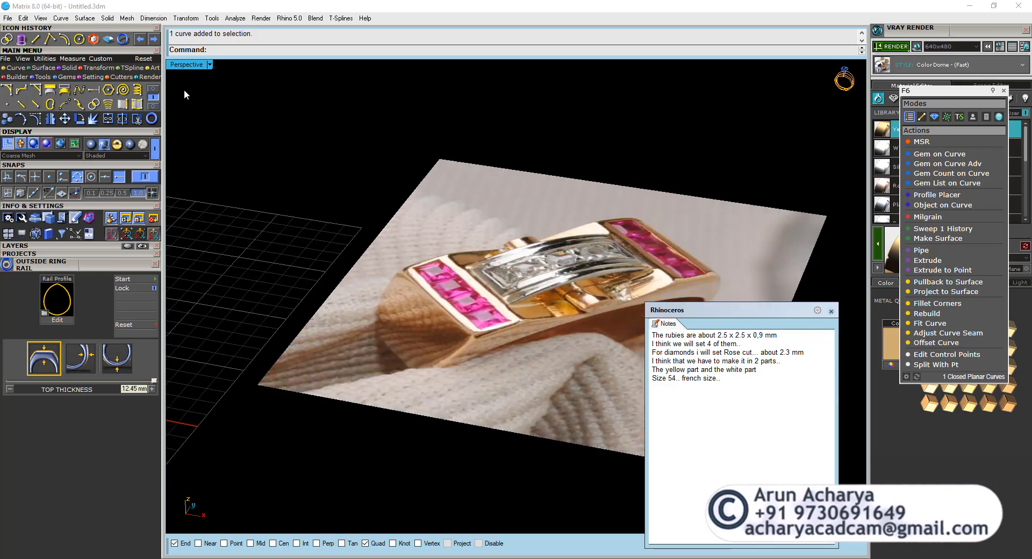
pyautogui.doubleClick(186, 65)
pyautogui.scroll(-4, 241, 394)
pyautogui.scroll(2, 293, 391)
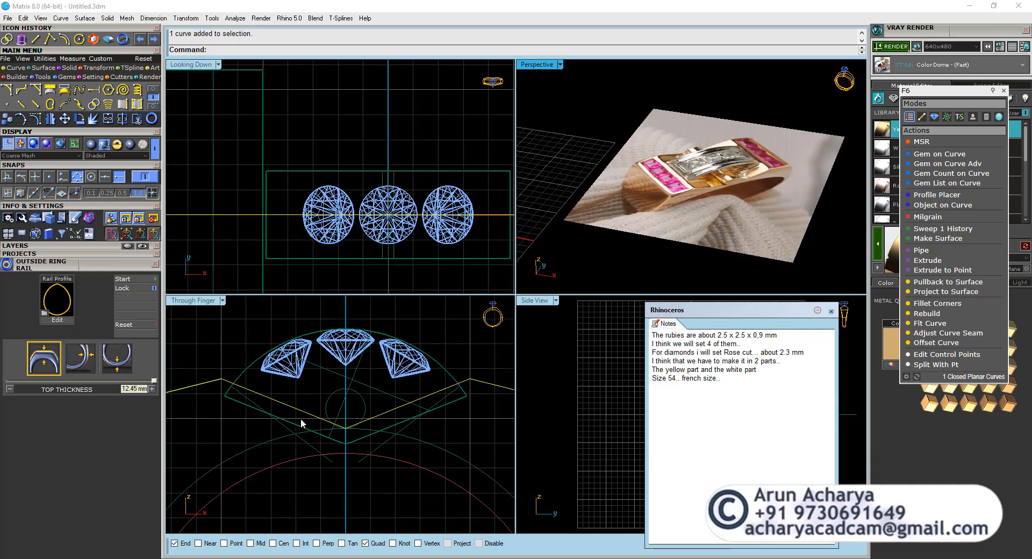
# Examine the ring outline and the two slanted lines below the diamonds as guides for the head, highlighting each in the Through Finger view.
pyautogui.click(314, 446)
pyautogui.click(377, 447)
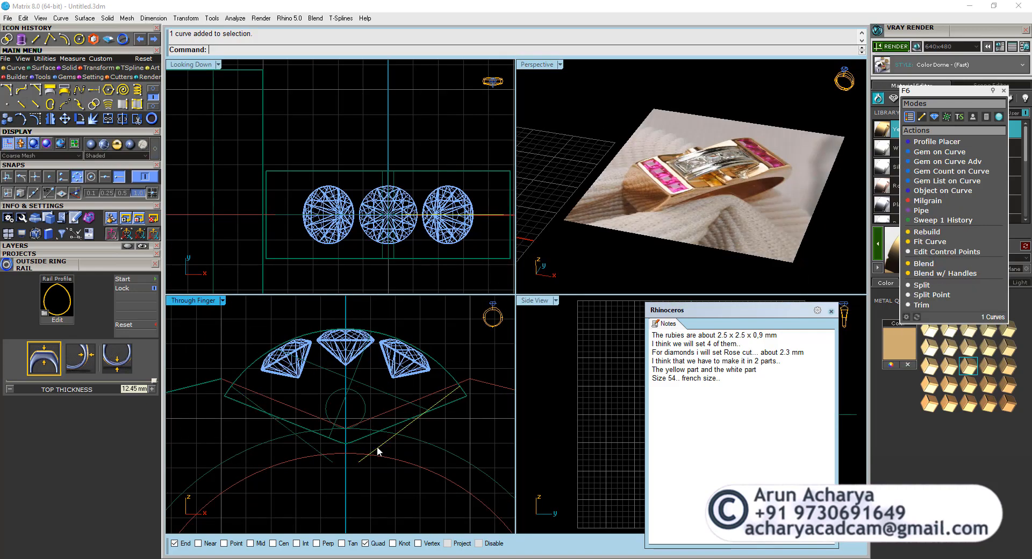
pyautogui.keyDown('shift'); pyautogui.click(330, 461); pyautogui.keyUp('shift')
pyautogui.click(424, 397)
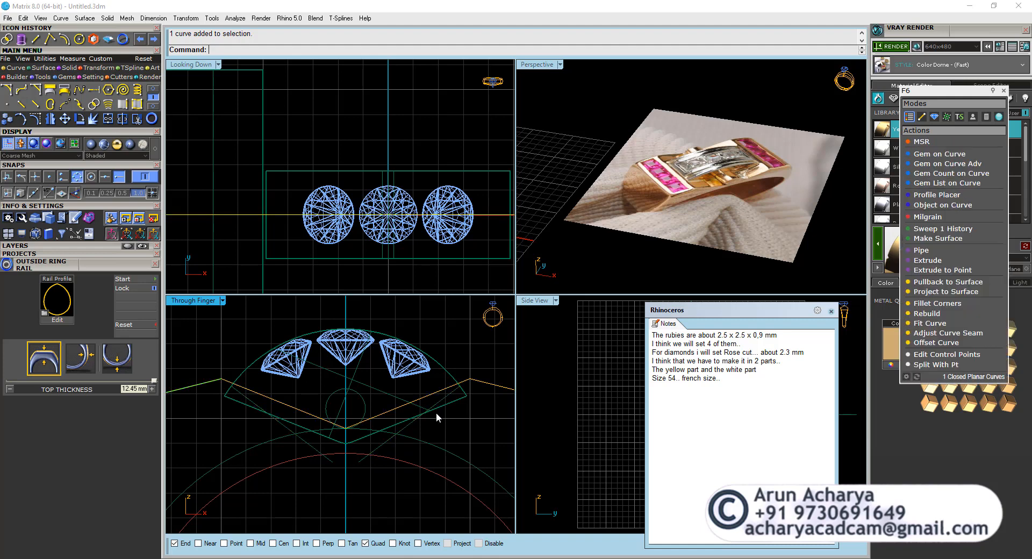
pyautogui.click(378, 447)
pyautogui.keyDown('shift'); pyautogui.click(322, 452); pyautogui.keyUp('shift')
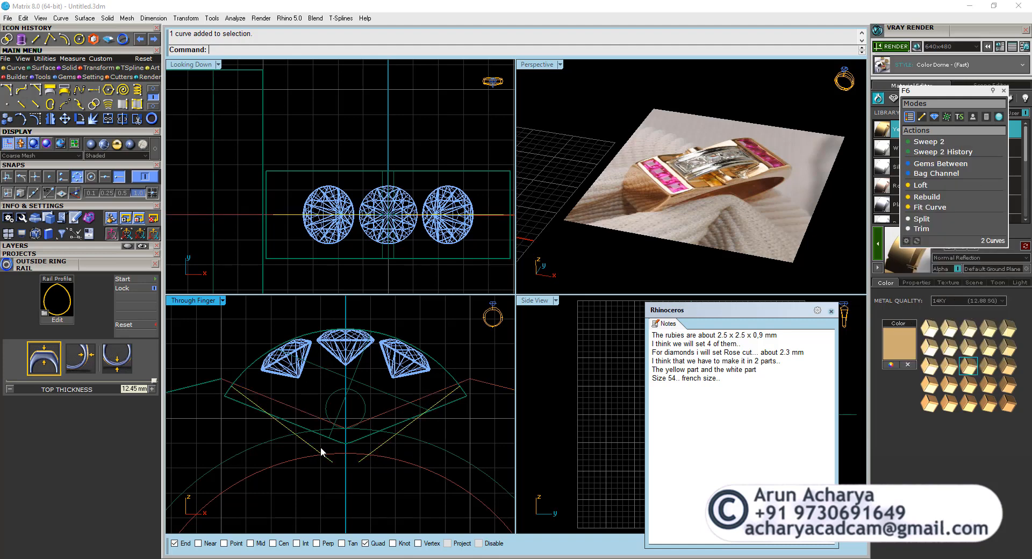
pyautogui.click(320, 446)
pyautogui.click(272, 398)
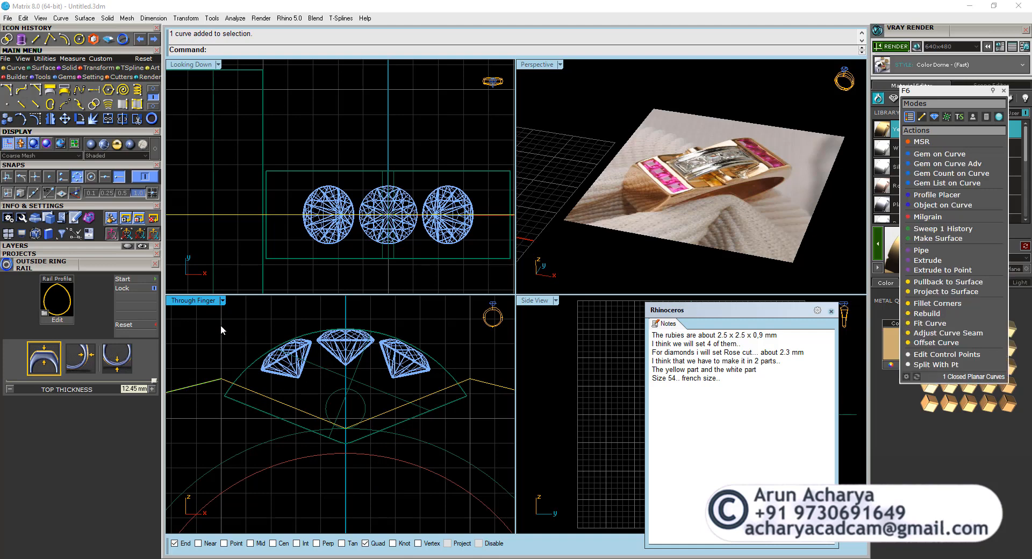
# Project the closed ring outline onto the head solid from the Through Finger view.
pyautogui.scroll(3, 236, 361)
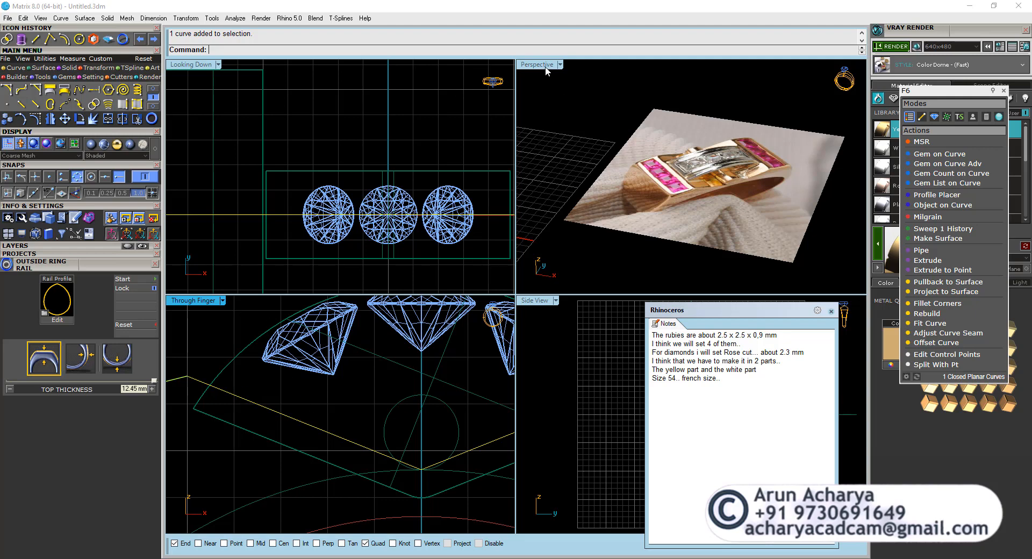
pyautogui.click(238, 355)
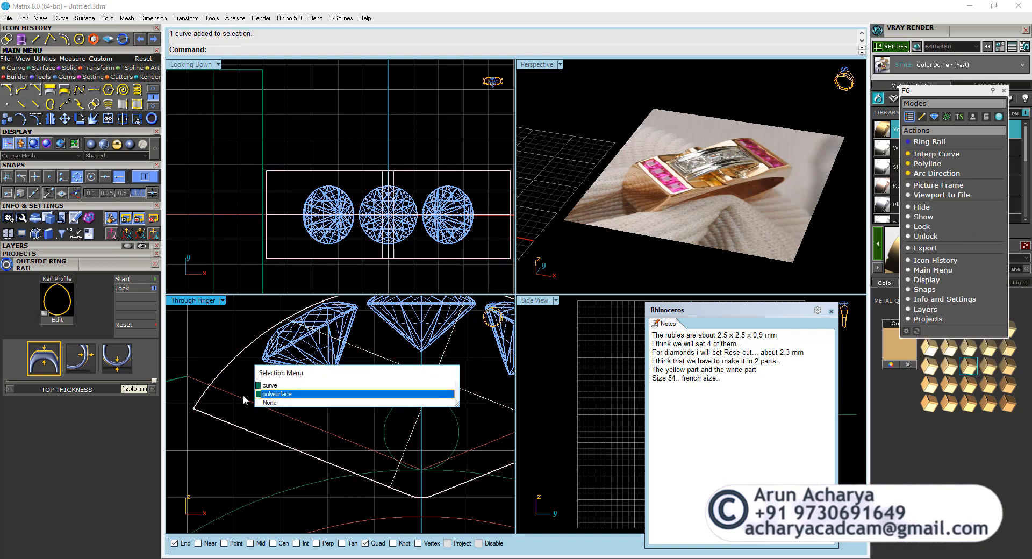
pyautogui.click(227, 392)
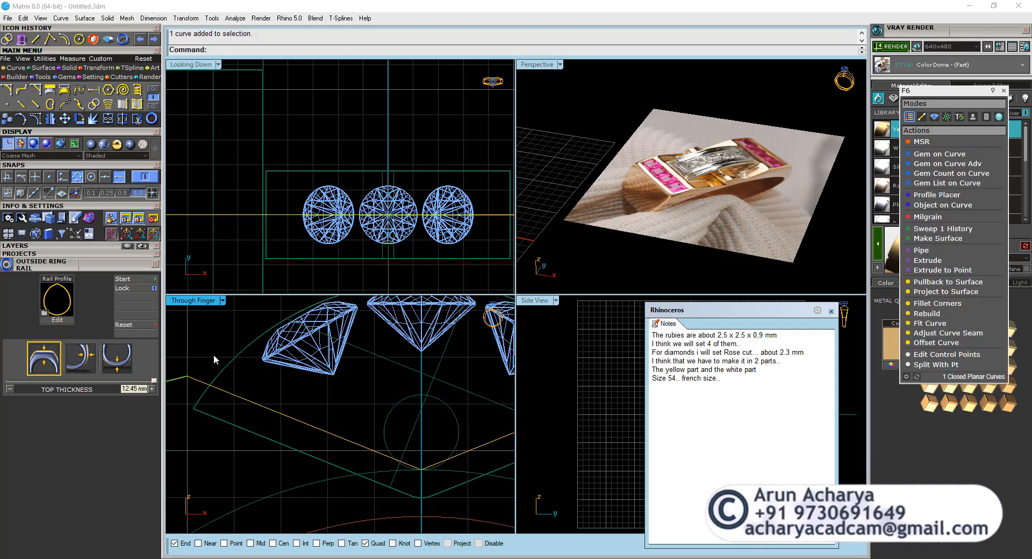
pyautogui.write('ProjectToCPlane')
pyautogui.click(239, 74)
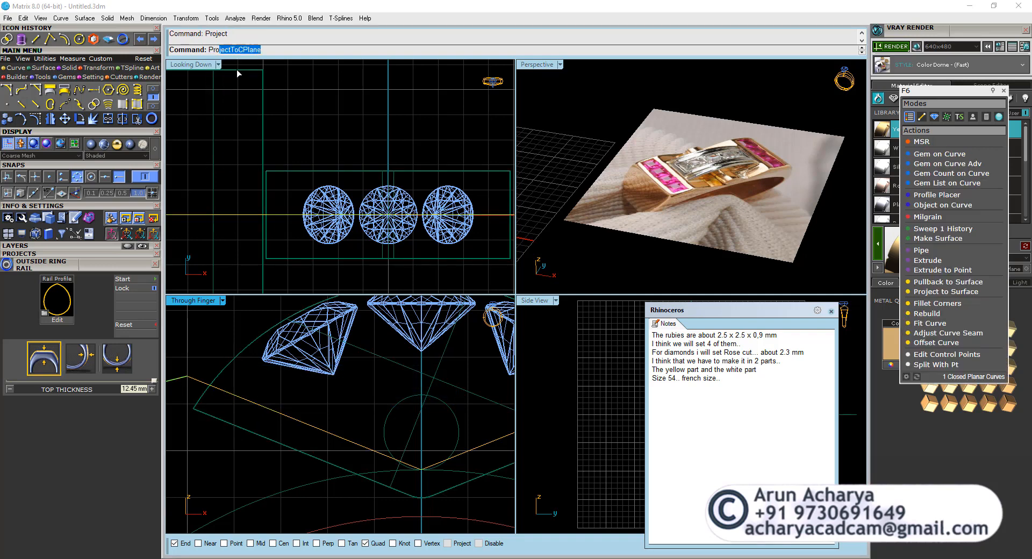
pyautogui.click(244, 349)
pyautogui.press('Return')
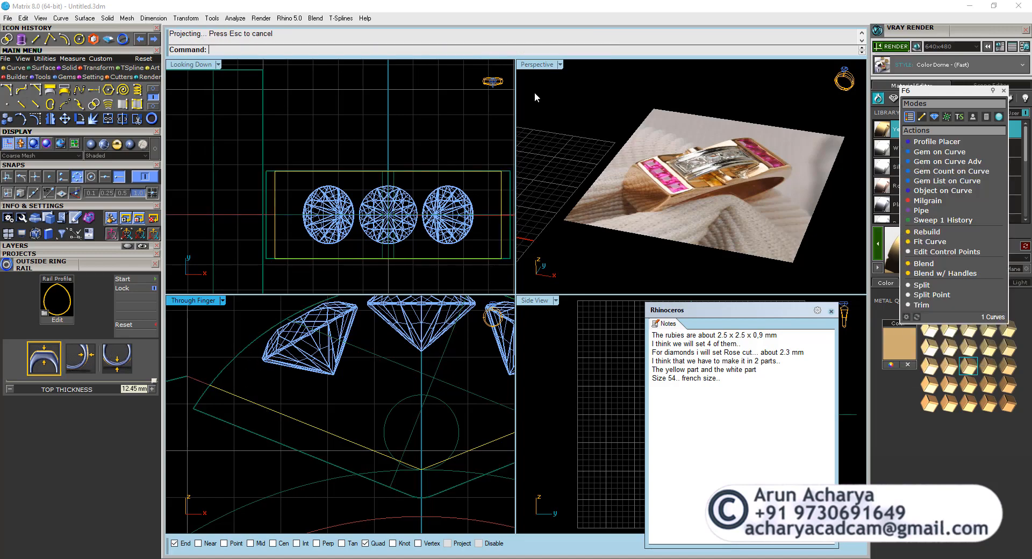
# Explode the projected curve and delete all segments except the short one across the head's curved surface beside the rectangular surface.
pyautogui.doubleClick(544, 68)
pyautogui.moveTo(540, 172); pyautogui.dragTo(530, 274, button='right')
pyautogui.scroll(-8, 531, 274)
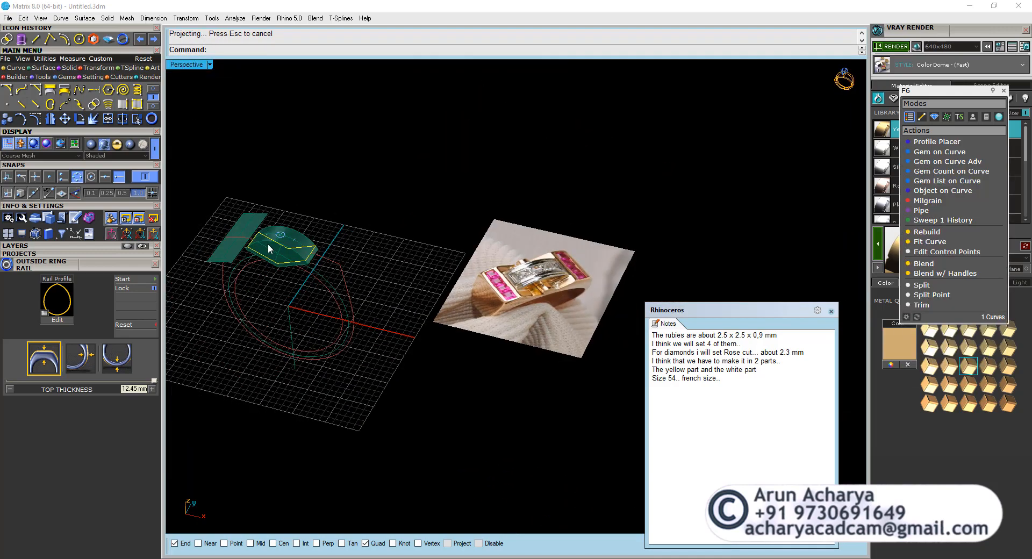
pyautogui.scroll(5, 268, 244)
pyautogui.keyDown('shift'); pyautogui.moveTo(267, 243); pyautogui.dragTo(416, 308, button='right'); pyautogui.keyUp('shift')
pyautogui.scroll(6, 414, 302)
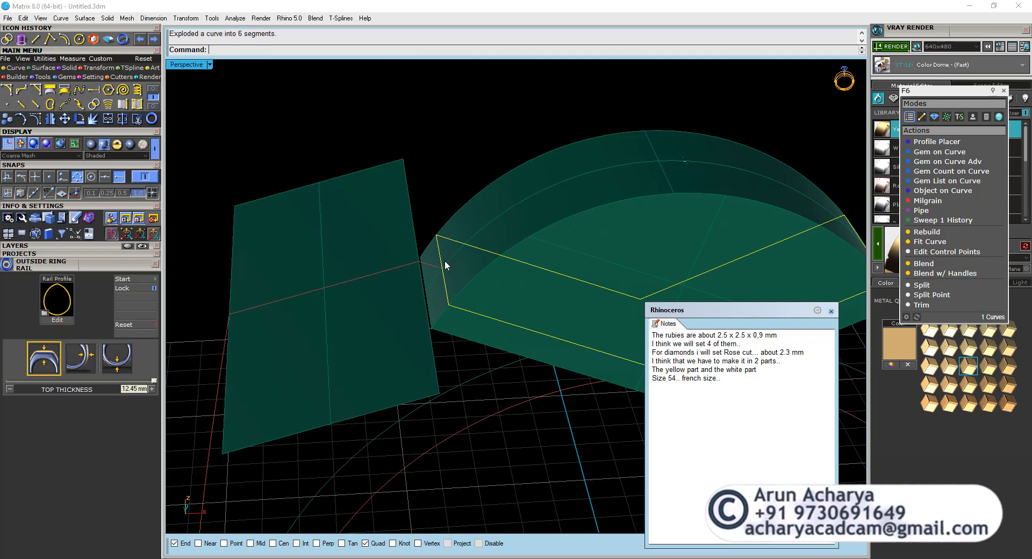
pyautogui.keyDown('ctrl'); pyautogui.click(443, 261); pyautogui.keyUp('ctrl')
pyautogui.press('Delete')
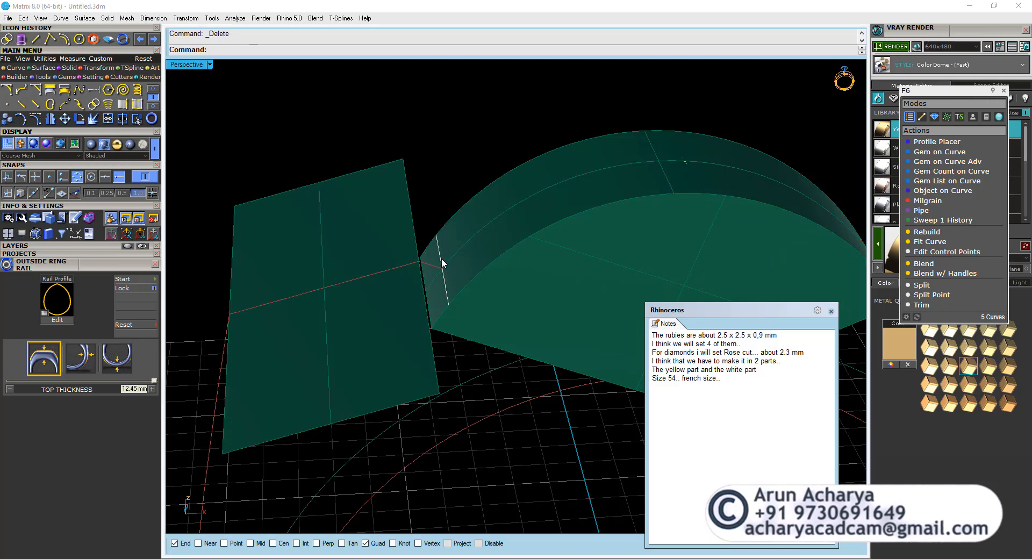
# Switch the Perspective view to wireframe and offset the remaining short segment 0.6 mm along the head's curved surface, flipped toward the diamonds.
pyautogui.click(441, 261)
pyautogui.click(474, 287)
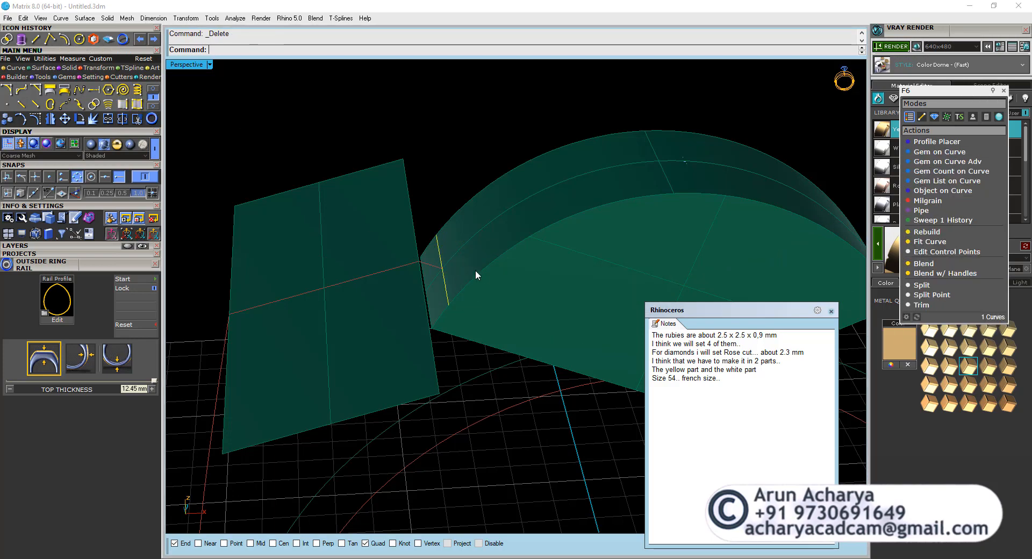
pyautogui.scroll(-2, 480, 273)
pyautogui.click(157, 148)
pyautogui.moveTo(540, 236)
pyautogui.mouseDown(button='right')
pyautogui.moveTo(573, 301)
pyautogui.moveTo(607, 291)
pyautogui.moveTo(525, 261)
pyautogui.moveTo(373, 318)
pyautogui.moveTo(500, 279)
pyautogui.mouseUp(button='right')
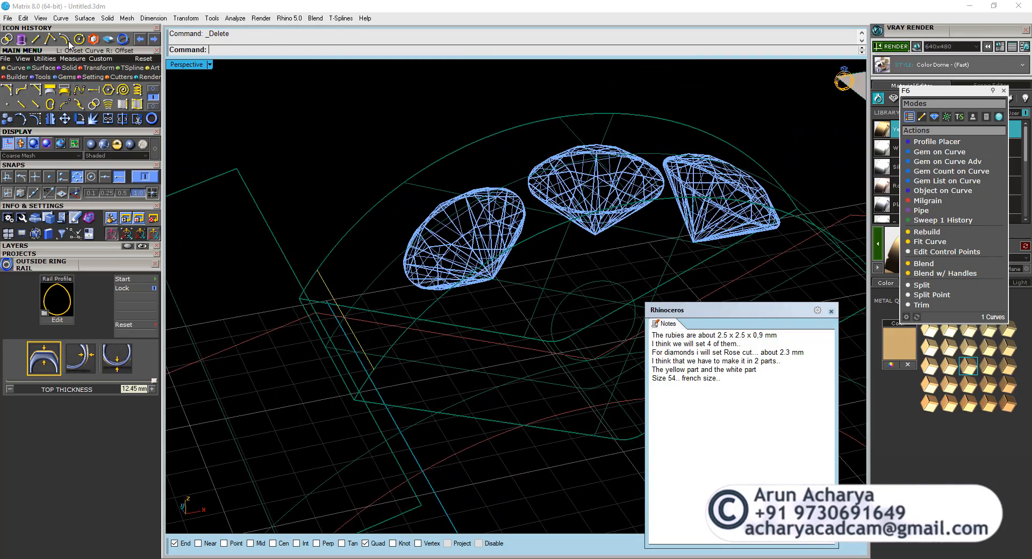
pyautogui.click(79, 103)
pyautogui.click(318, 269)
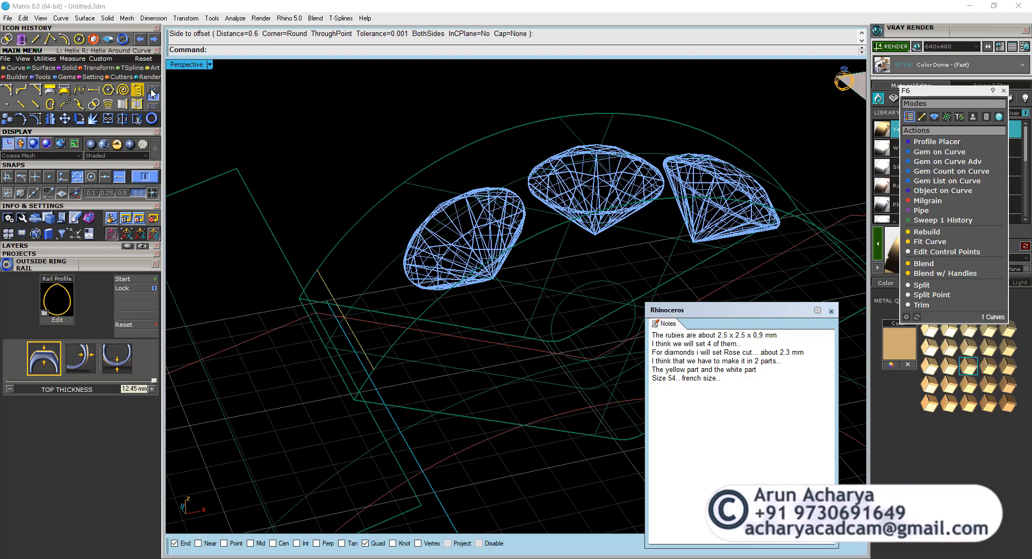
pyautogui.click(341, 251)
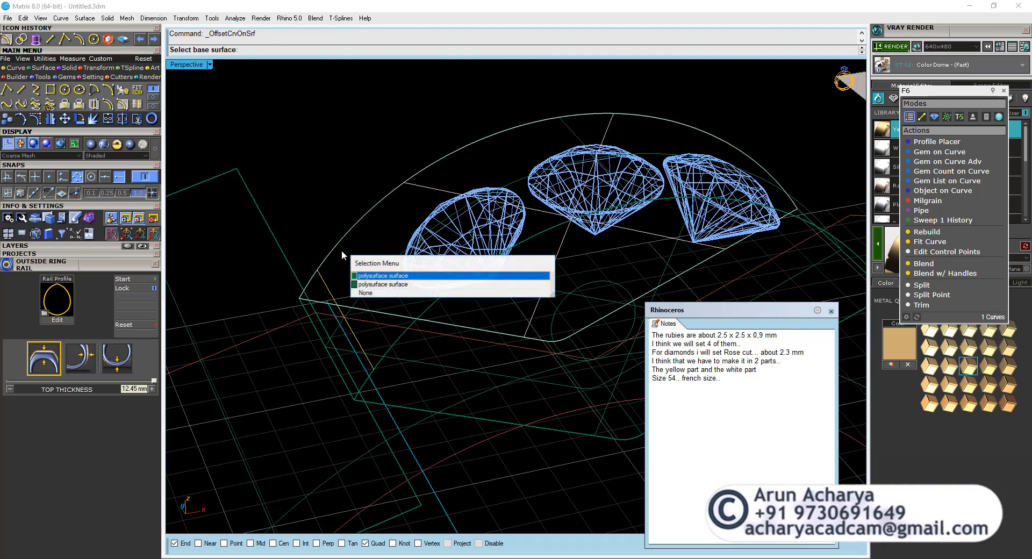
pyautogui.click(386, 281)
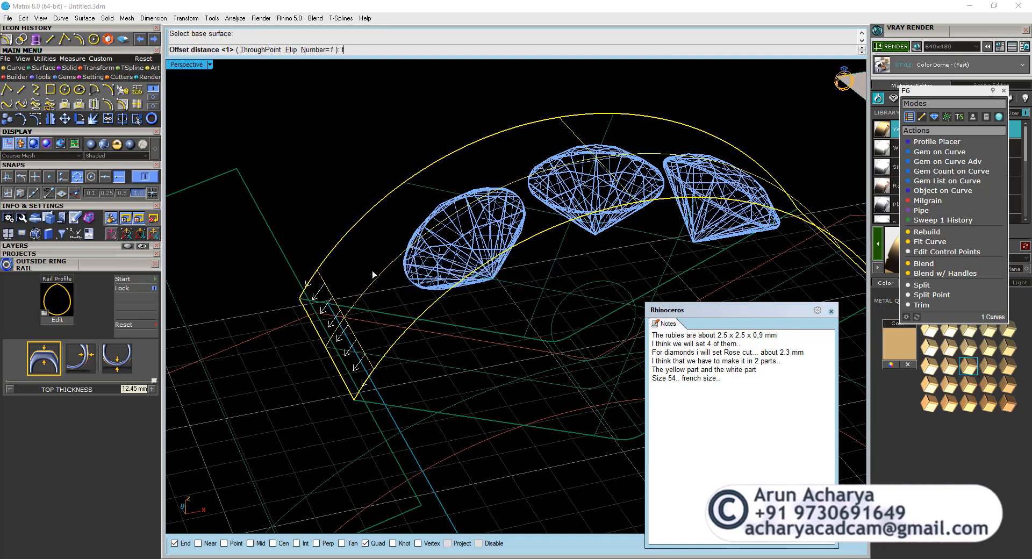
pyautogui.press('Return')
pyautogui.press('Return')
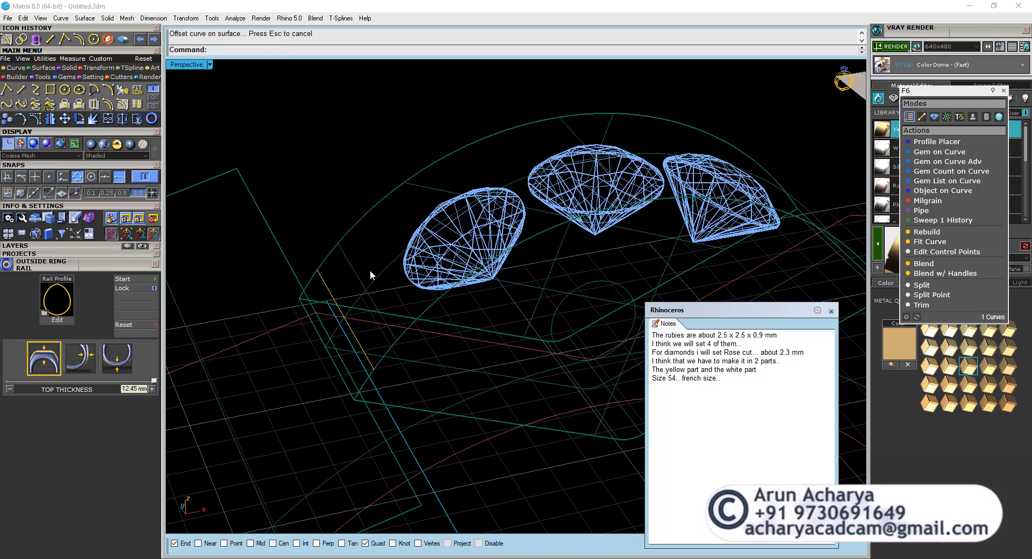
pyautogui.click(358, 275)
pyautogui.press('Return')
pyautogui.click(365, 226)
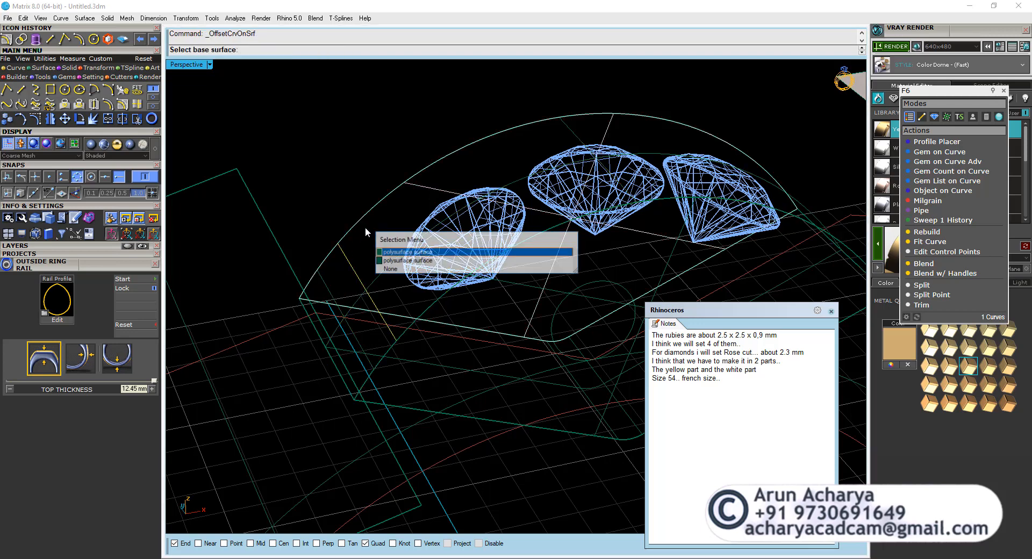
pyautogui.click(368, 244)
pyautogui.press('Escape')
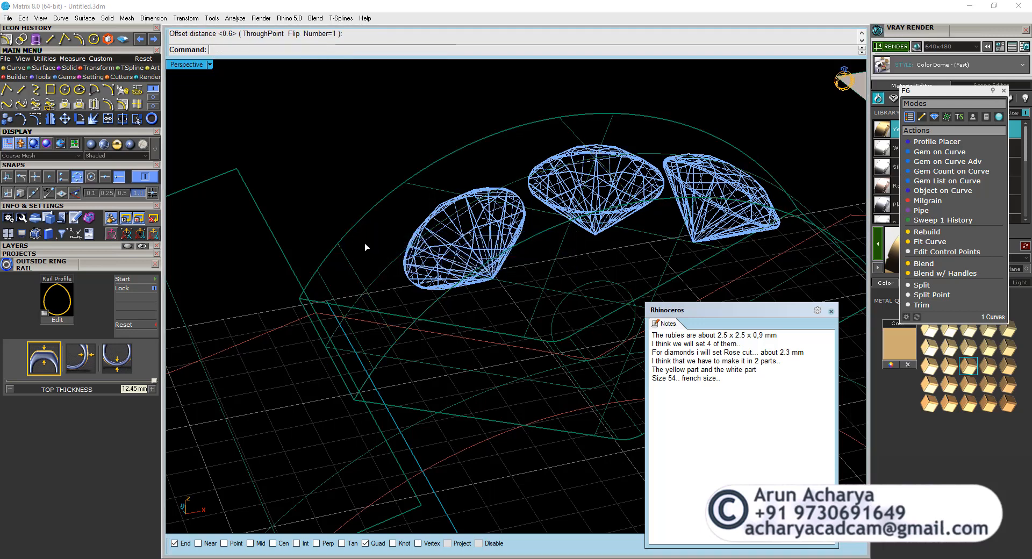
# Start an on-surface offset using the arched edge of the head solid.
pyautogui.press('Return')
pyautogui.click(354, 225)
pyautogui.click(389, 256)
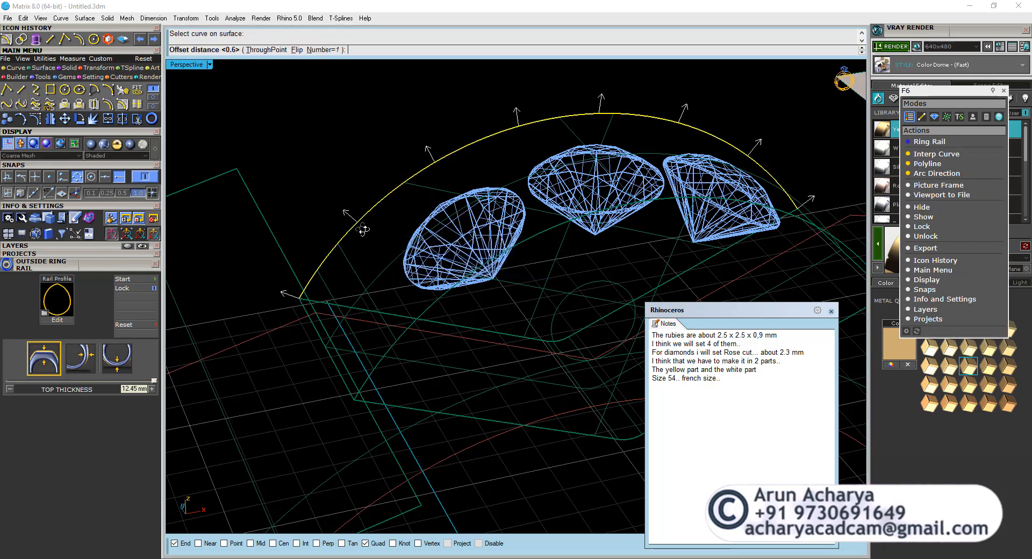
# Offset the head solid's arched edge 0.6 mm along its curved surface toward the diamonds.
pyautogui.moveTo(364, 228); pyautogui.dragTo(372, 224, button='right')
pyautogui.press('Return')
pyautogui.press('Return')
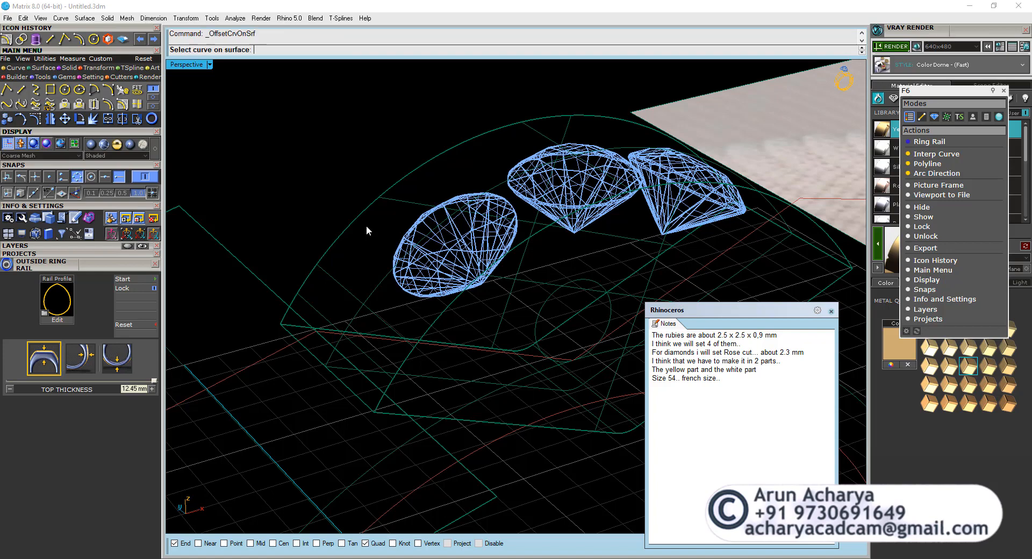
pyautogui.click(353, 248)
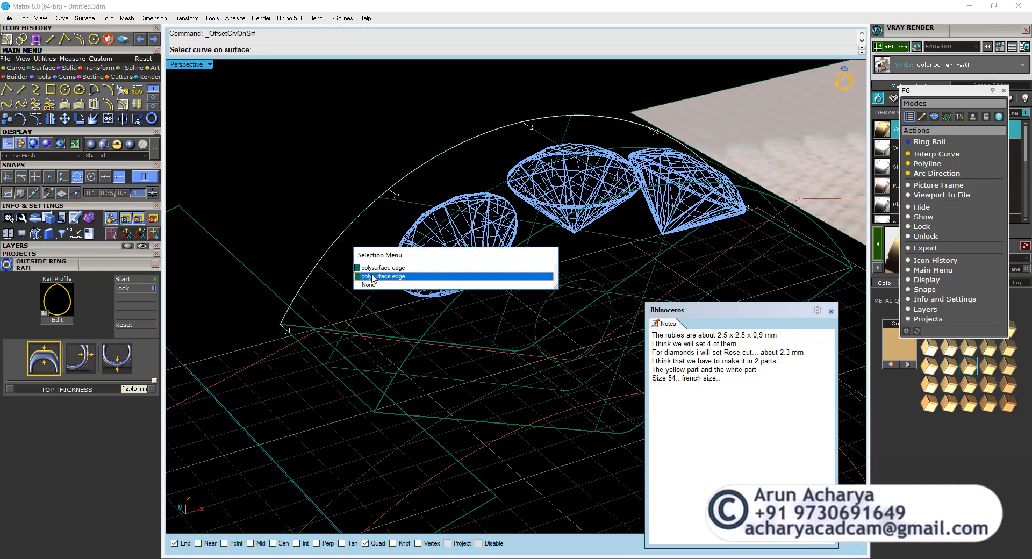
pyautogui.click(373, 277)
pyautogui.click(366, 259)
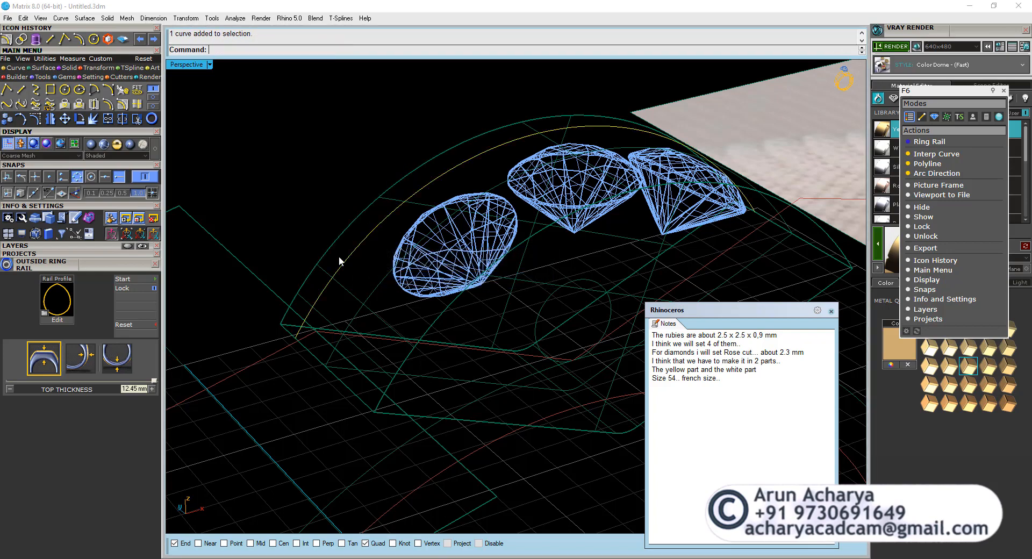
# Offset the new arched curve 0.3 mm along the curved surface, flipped toward the head's outer edge.
pyautogui.moveTo(340, 262)
pyautogui.mouseDown(button='right')
pyautogui.moveTo(333, 255)
pyautogui.moveTo(482, 220)
pyautogui.moveTo(342, 275)
pyautogui.mouseUp(button='right')
pyautogui.scroll(2, 342, 275)
pyautogui.rightClick(337, 273)
pyautogui.click(302, 263)
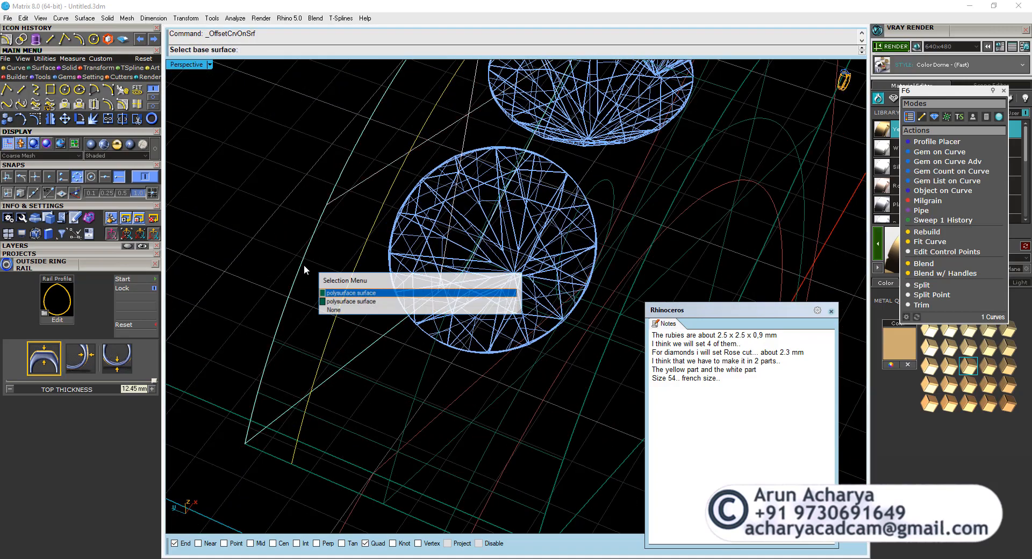
pyautogui.click(350, 301)
pyautogui.moveTo(340, 297); pyautogui.dragTo(376, 227, button='right')
pyautogui.click(297, 49)
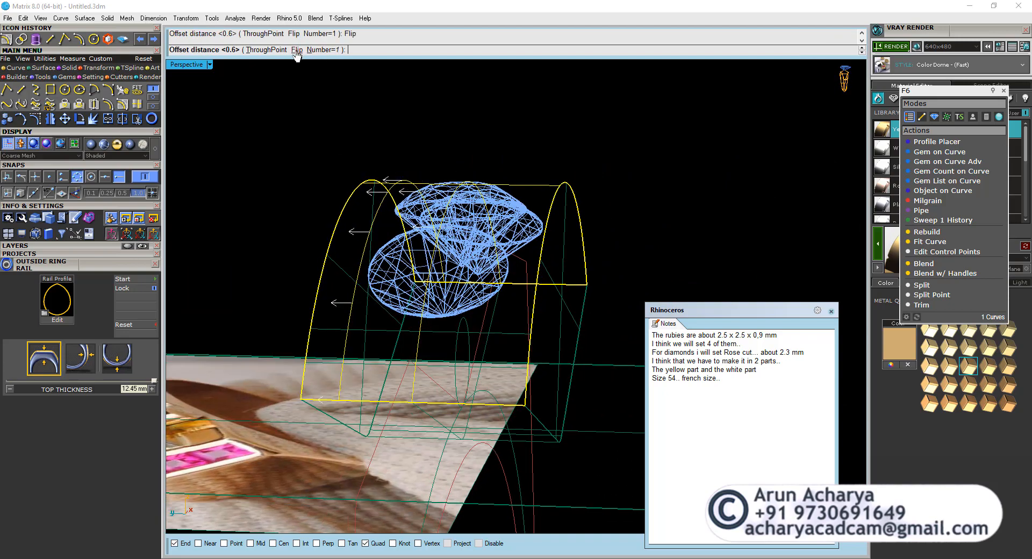
pyautogui.write('.3')
pyautogui.press('Return')
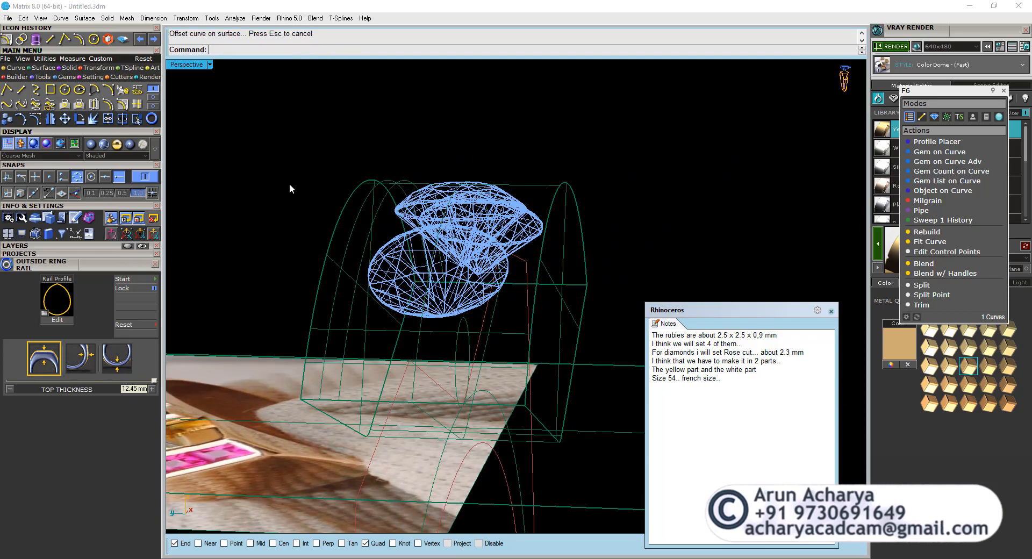
# Offset the short cross curve 0.3 mm along the curved surface toward the near end of the head.
pyautogui.click(352, 308)
pyautogui.moveTo(368, 286); pyautogui.dragTo(293, 256, button='right')
pyautogui.click(123, 106)
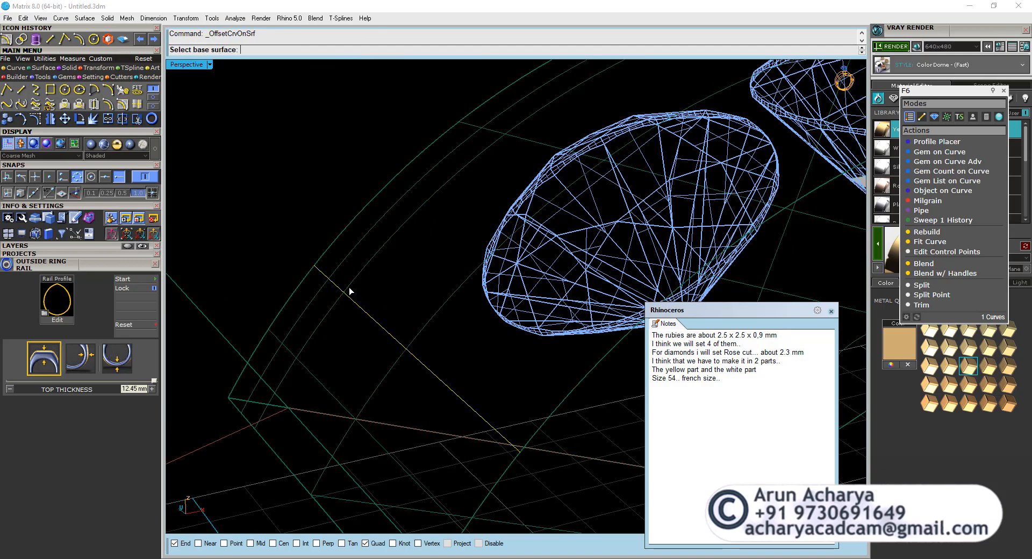
pyautogui.moveTo(349, 287); pyautogui.dragTo(460, 396, button='right')
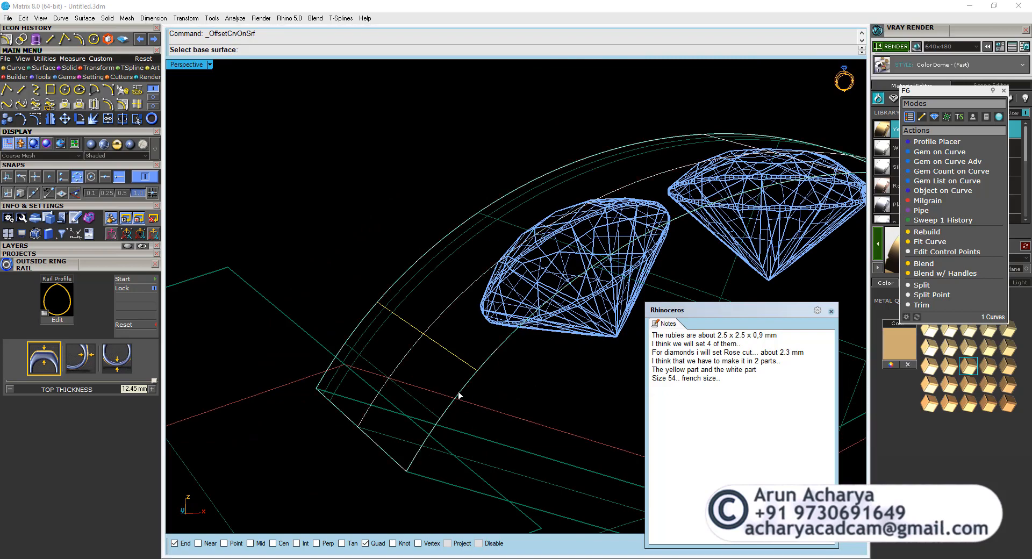
pyautogui.click(459, 396)
pyautogui.click(510, 428)
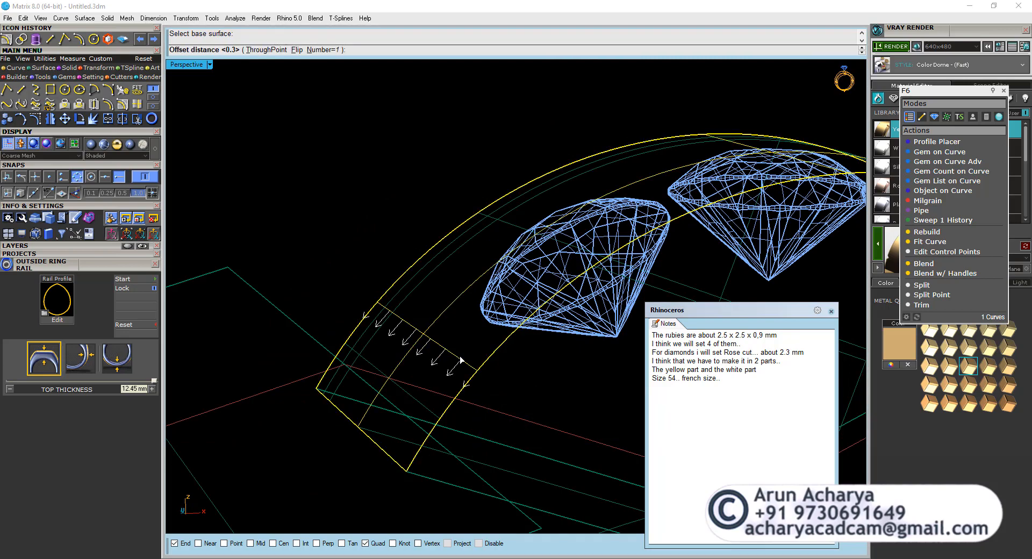
pyautogui.click(461, 360)
# Polar array the two arched and two short offset curves about 0,0,0 with 2 items over 360 degrees.
pyautogui.moveTo(436, 333); pyautogui.dragTo(461, 330, button='right')
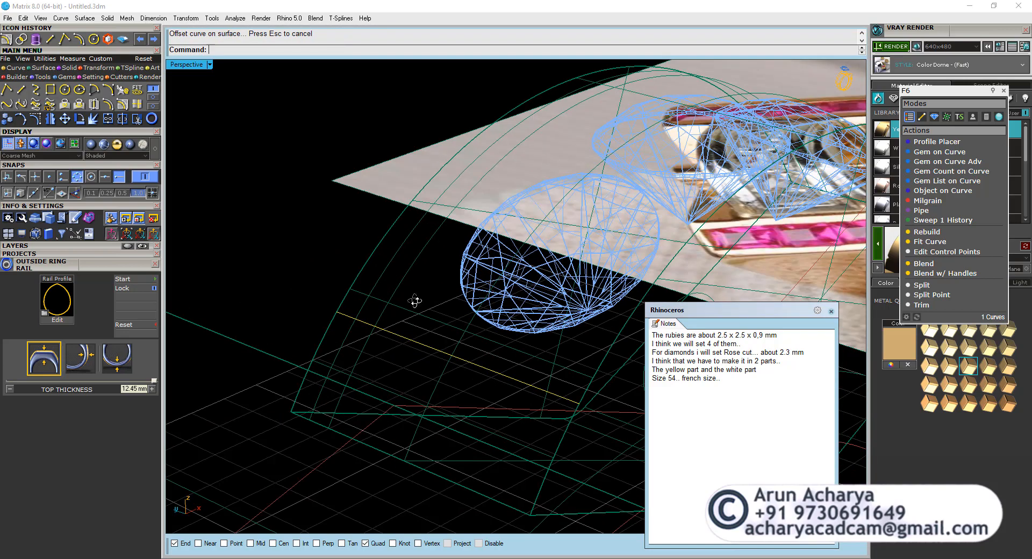
pyautogui.moveTo(414, 301); pyautogui.dragTo(394, 308, button='right')
pyautogui.click(373, 297)
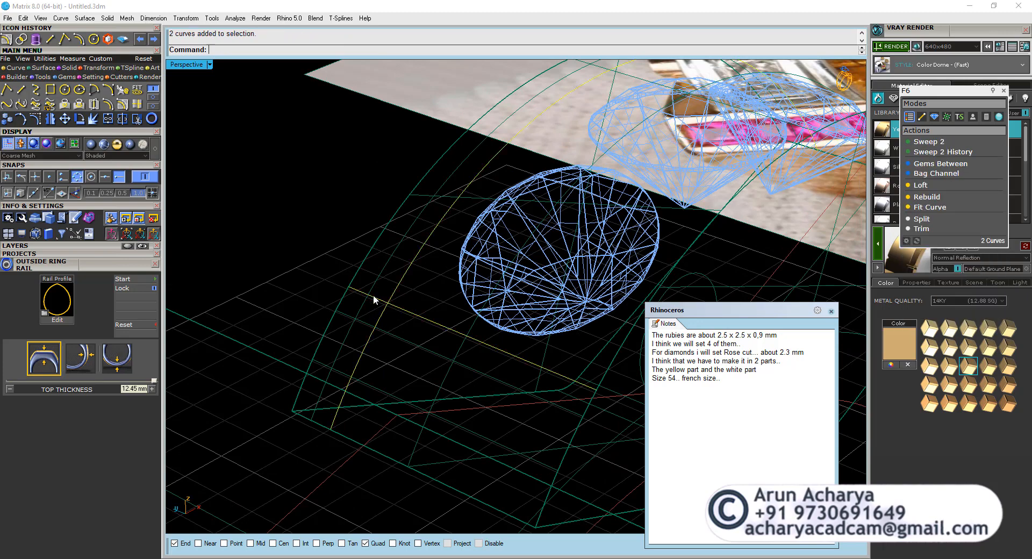
pyautogui.click(365, 321)
pyautogui.click(95, 77)
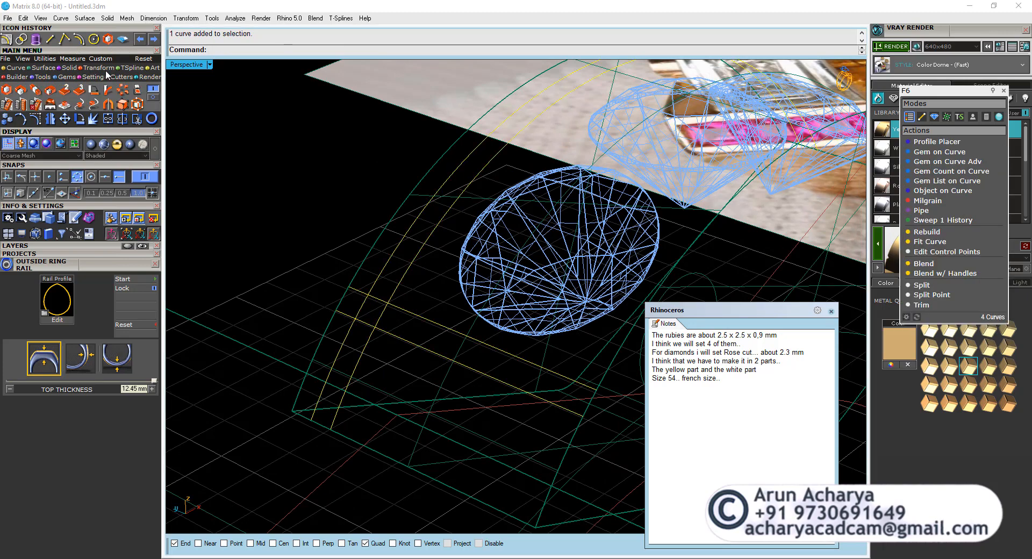
pyautogui.click(122, 93)
pyautogui.moveTo(241, 129); pyautogui.dragTo(472, 336, button='right')
pyautogui.write('0,0,0')
pyautogui.press('Return')
pyautogui.press('Return')
pyautogui.press('Return')
pyautogui.press('Return')
pyautogui.scroll(-8, 336, 263)
pyautogui.scroll(3, 398, 247)
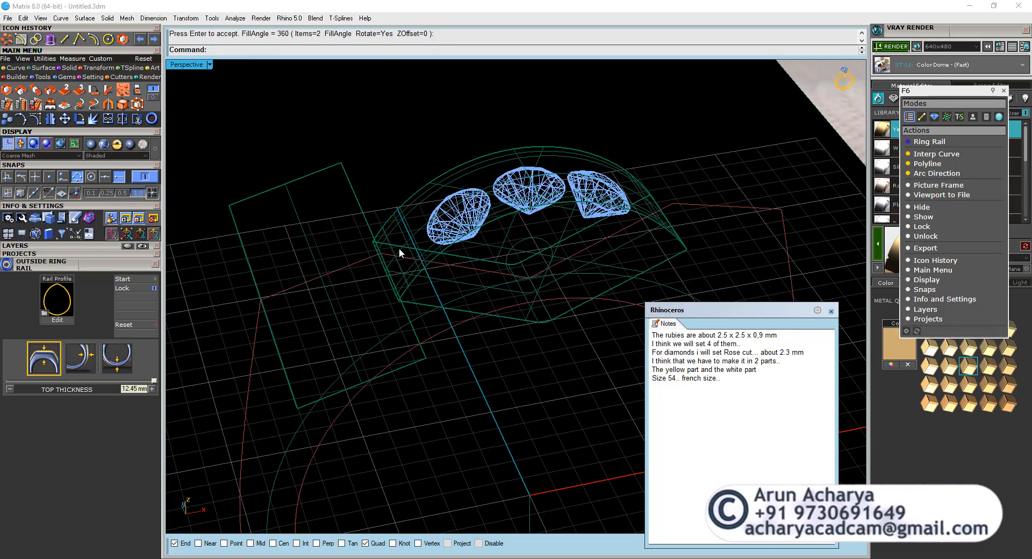
# Select only the eight offset curves on the head, leaving out the circle, ring outlines and other curves.
pyautogui.write('D')
pyautogui.press('Escape')
pyautogui.hotkey('ctrl', 'd')
pyautogui.scroll(-3, 399, 249)
pyautogui.keyDown('ctrl'); pyautogui.moveTo(416, 404); pyautogui.dragTo(228, 450); pyautogui.keyUp('ctrl')
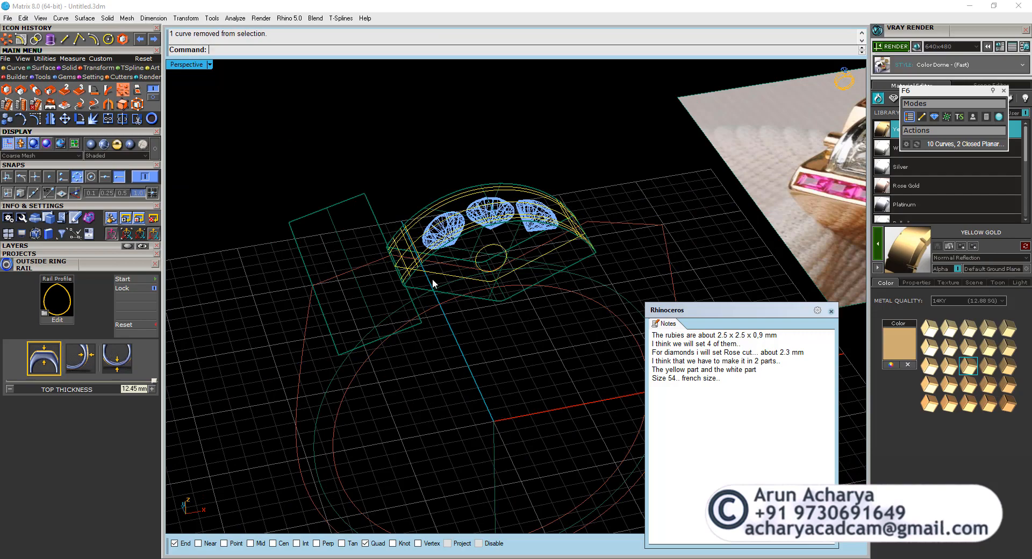
pyautogui.moveTo(433, 284); pyautogui.dragTo(556, 428, button='right')
pyautogui.keyDown('ctrl'); pyautogui.moveTo(555, 427); pyautogui.dragTo(510, 301); pyautogui.keyUp('ctrl')
pyautogui.moveTo(441, 313); pyautogui.dragTo(475, 323, button='right')
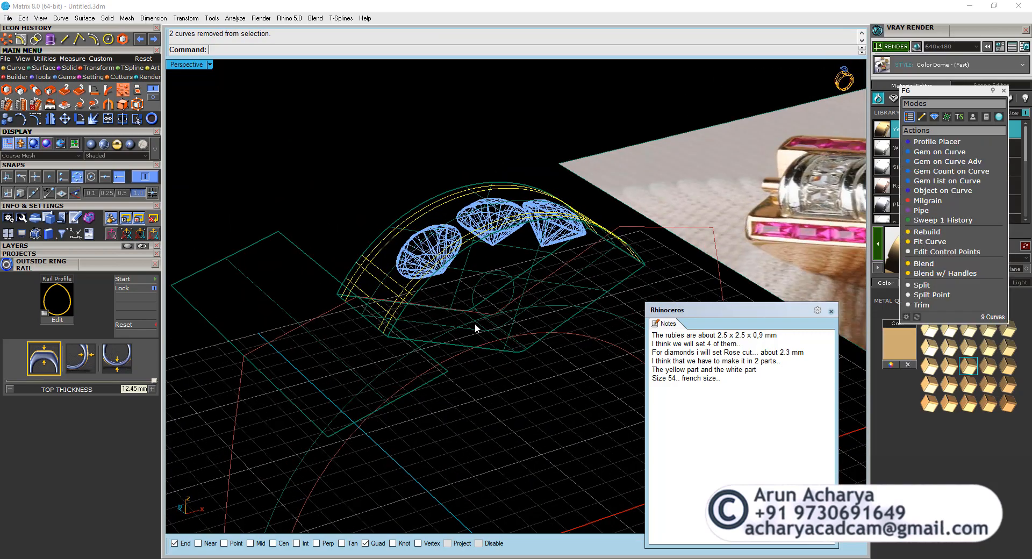
pyautogui.scroll(2, 382, 311)
pyautogui.keyDown('ctrl'); pyautogui.click(372, 308); pyautogui.keyUp('ctrl')
pyautogui.moveTo(384, 313); pyautogui.dragTo(368, 372, button='right')
pyautogui.scroll(3, 460, 138)
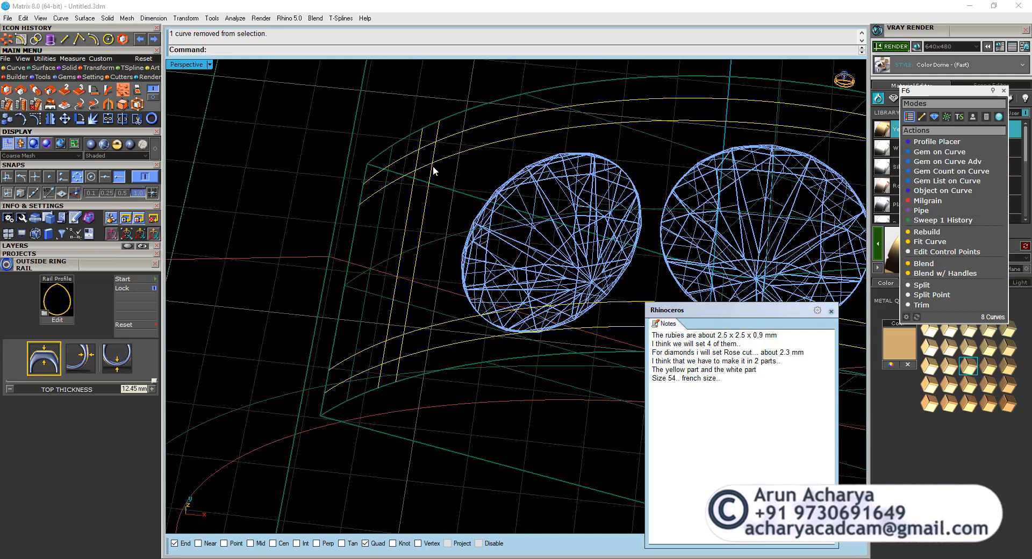
pyautogui.scroll(-4, 416, 337)
# Move the eight offset curves 10 mm straight away from the head into empty space.
pyautogui.click(65, 118)
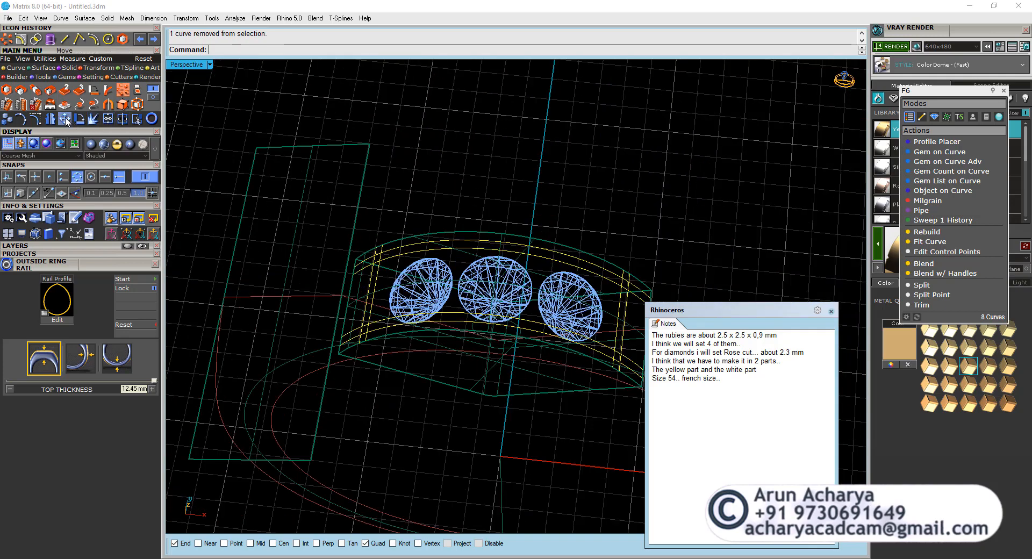
pyautogui.click(444, 225)
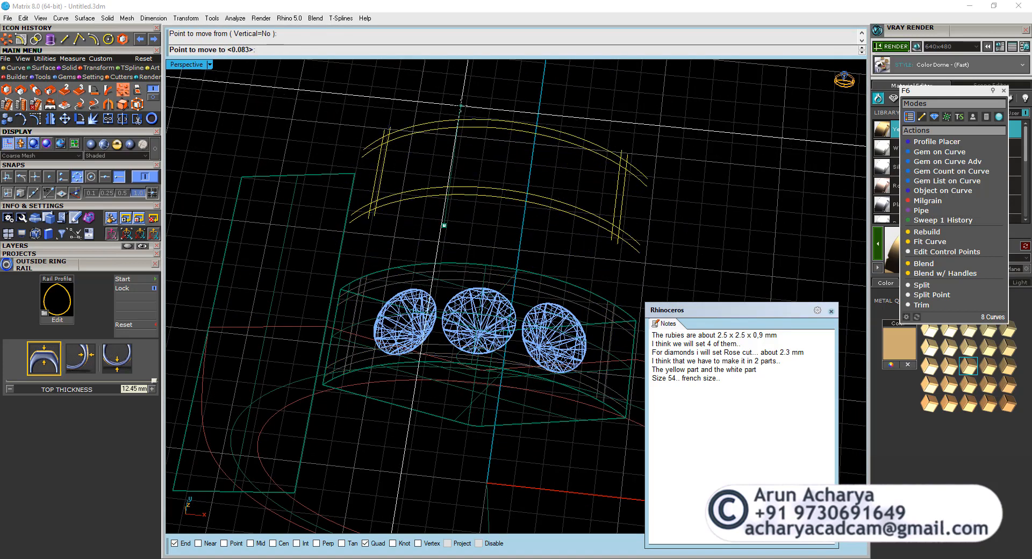
pyautogui.write('20')
pyautogui.press('Return')
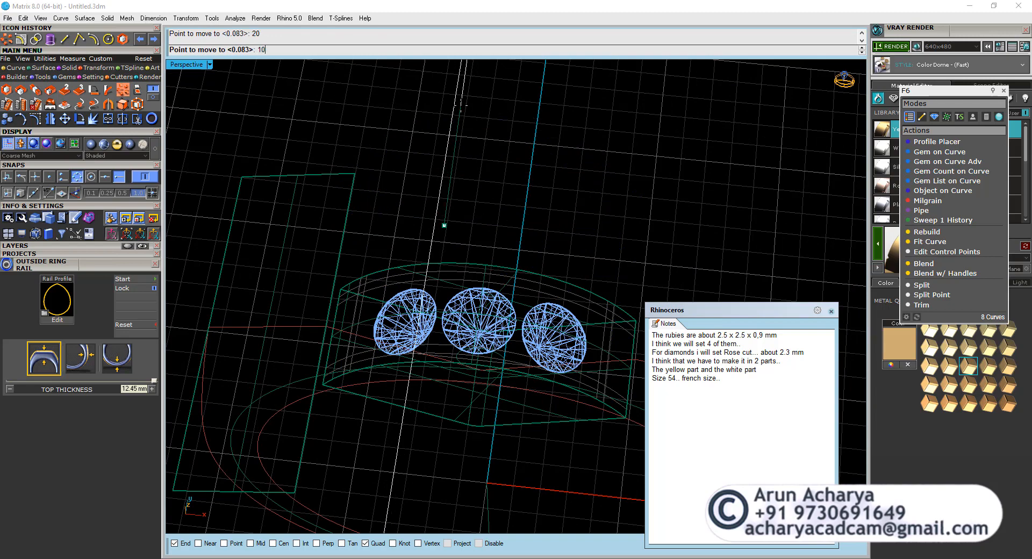
pyautogui.press('Return')
pyautogui.click(460, 105)
pyautogui.scroll(-5, 482, 215)
pyautogui.scroll(7, 486, 145)
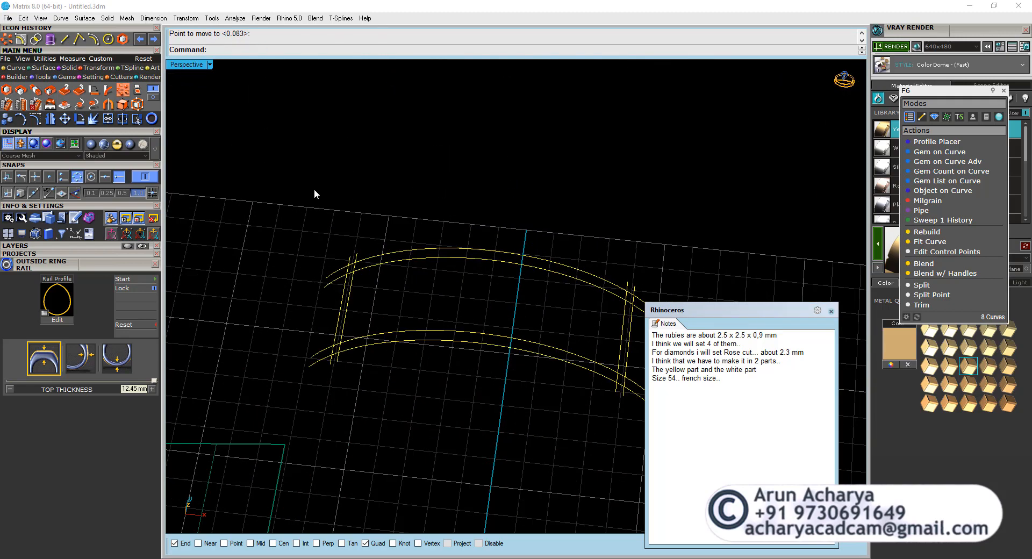
# Trim the crossing arched and short curves at one end so the inner and outer outlines meet at corners.
pyautogui.click(138, 119)
pyautogui.scroll(6, 368, 261)
pyautogui.click(340, 274)
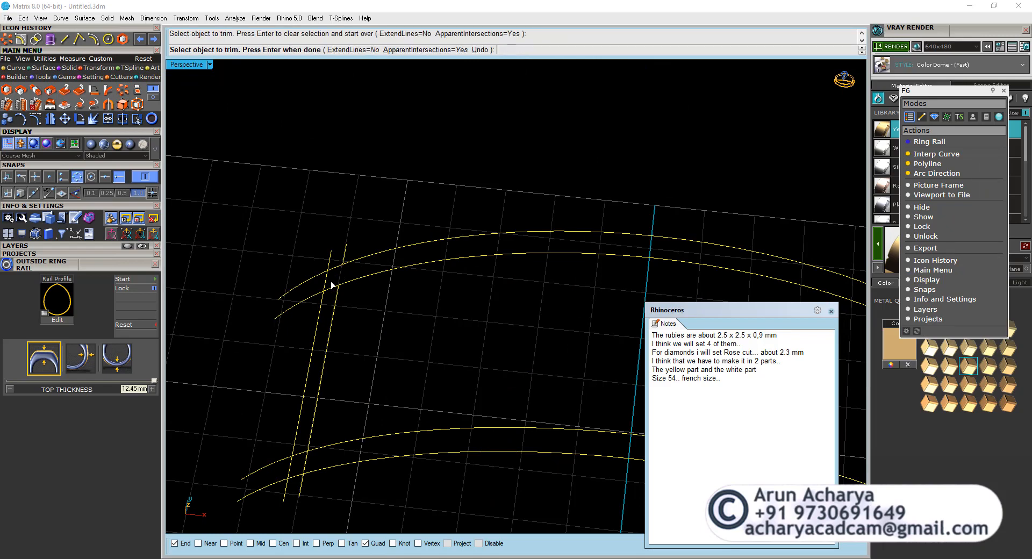
pyautogui.click(332, 289)
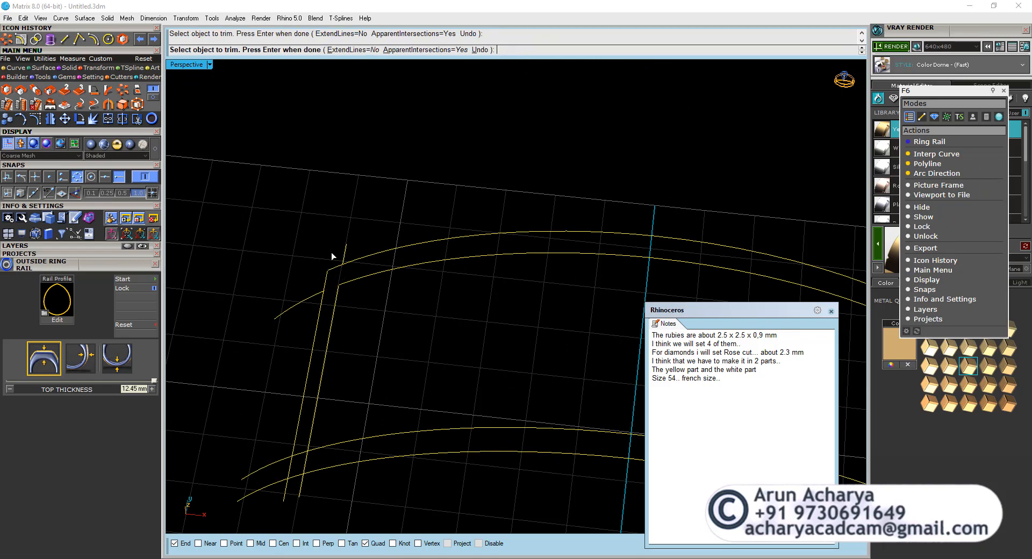
pyautogui.scroll(-8, 331, 253)
pyautogui.scroll(6, 319, 355)
pyautogui.click(316, 342)
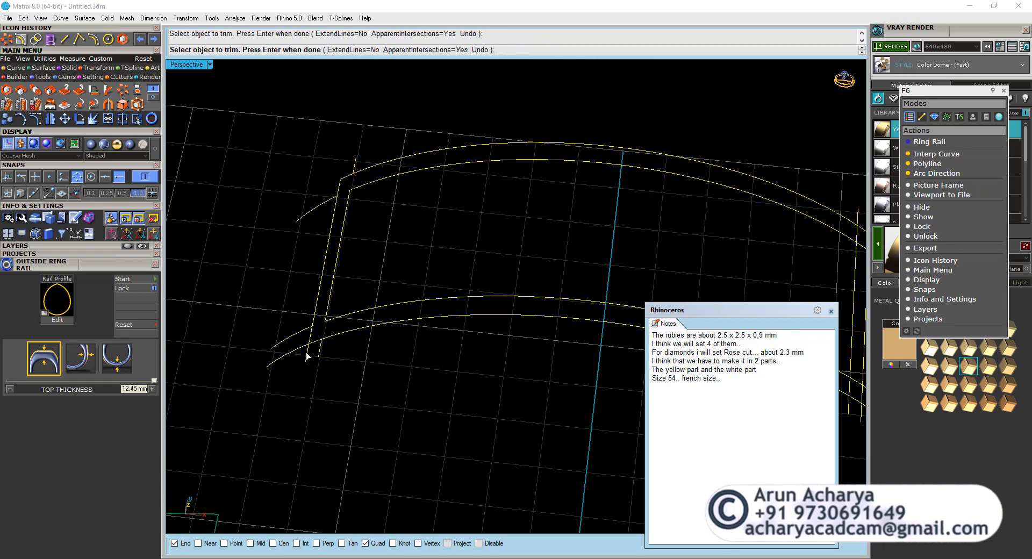
pyautogui.scroll(-8, 295, 344)
pyautogui.scroll(10, 405, 350)
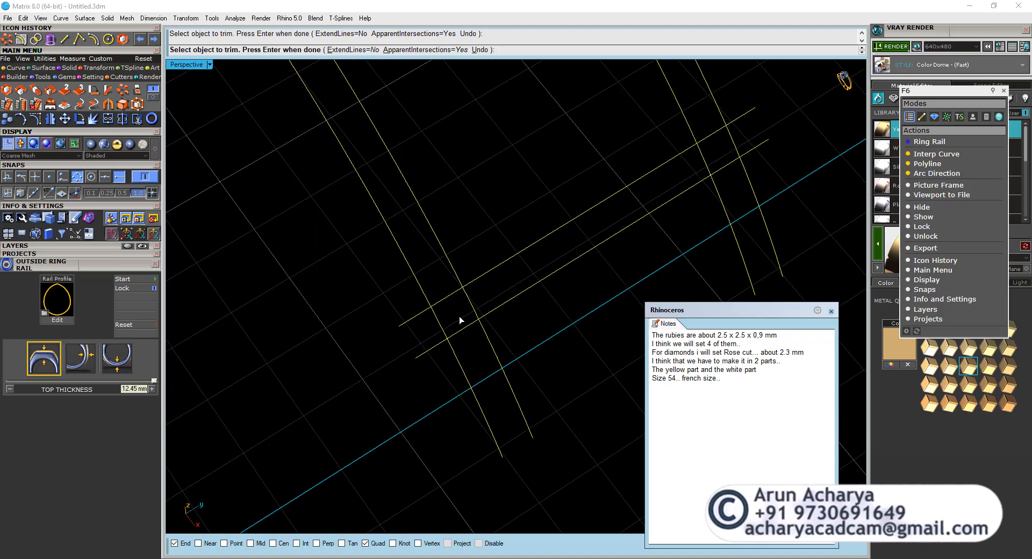
# Trim the crossing curves at the opposite end to complete the inner and outer rectangular outlines.
pyautogui.click(450, 299)
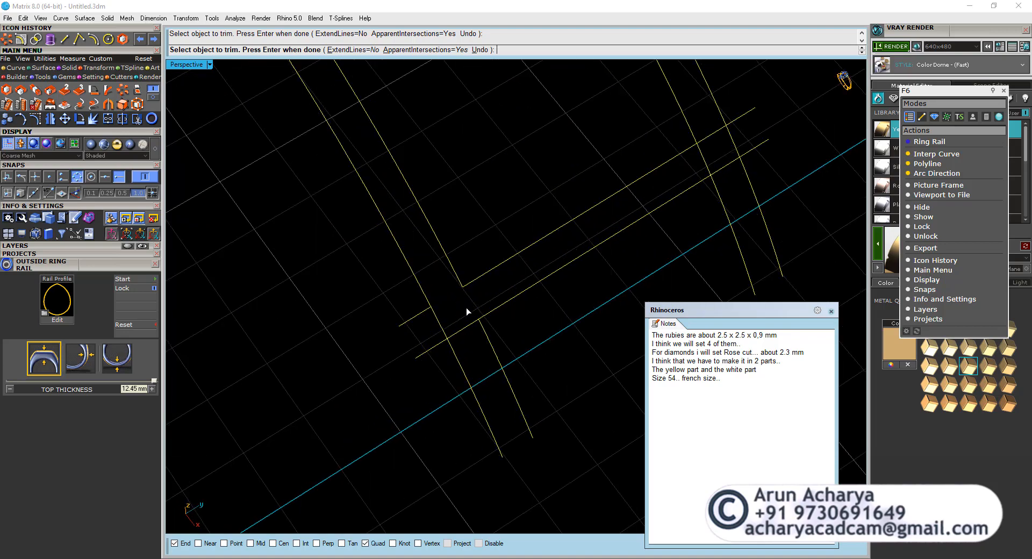
pyautogui.click(450, 346)
pyautogui.scroll(-6, 507, 301)
pyautogui.scroll(6, 635, 226)
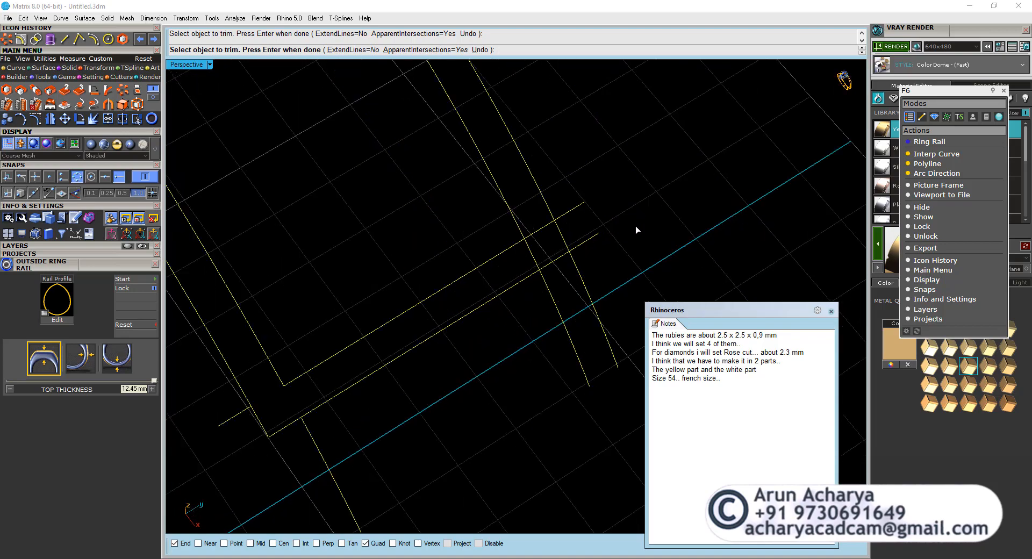
pyautogui.click(530, 250)
pyautogui.click(576, 265)
pyautogui.press('Return')
# Join the trimmed curves into two closed outlines and delete the leftover end pieces.
pyautogui.scroll(-6, 567, 262)
pyautogui.moveTo(567, 261); pyautogui.dragTo(592, 257, button='right')
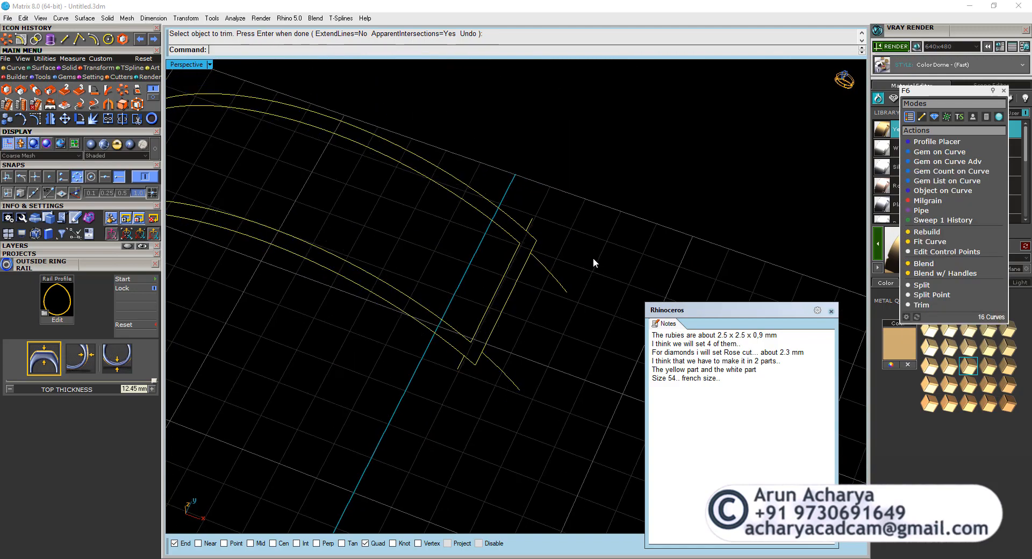
pyautogui.hotkey('ctrl', 'j')
pyautogui.keyDown('ctrl'); pyautogui.moveTo(396, 257); pyautogui.dragTo(312, 318); pyautogui.keyUp('ctrl')
pyautogui.press('Delete')
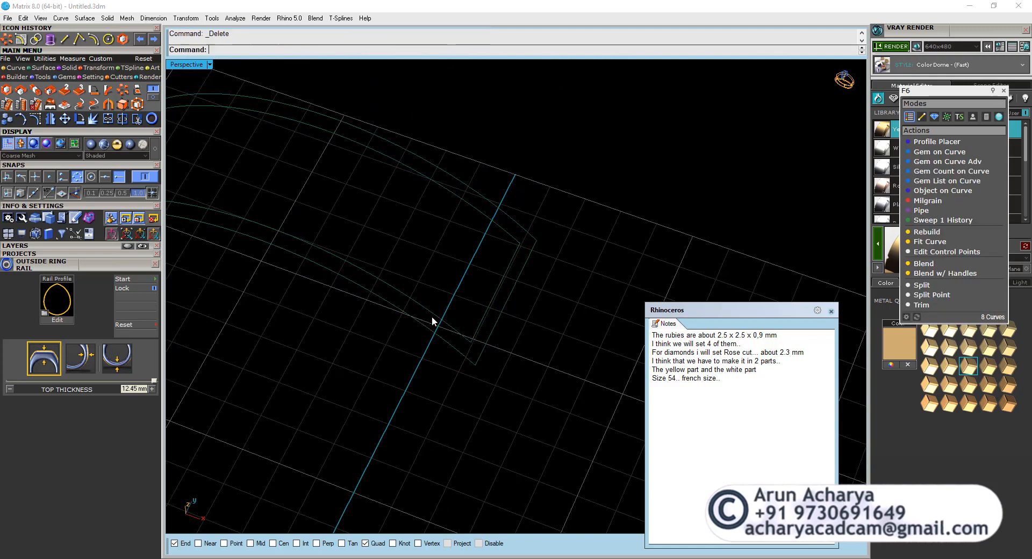
# Move the two closed outlines 10 mm back onto the head's curved surface around the diamonds.
pyautogui.moveTo(431, 315); pyautogui.dragTo(378, 367)
pyautogui.scroll(-8, 378, 367)
pyautogui.click(69, 120)
pyautogui.scroll(-7, 417, 172)
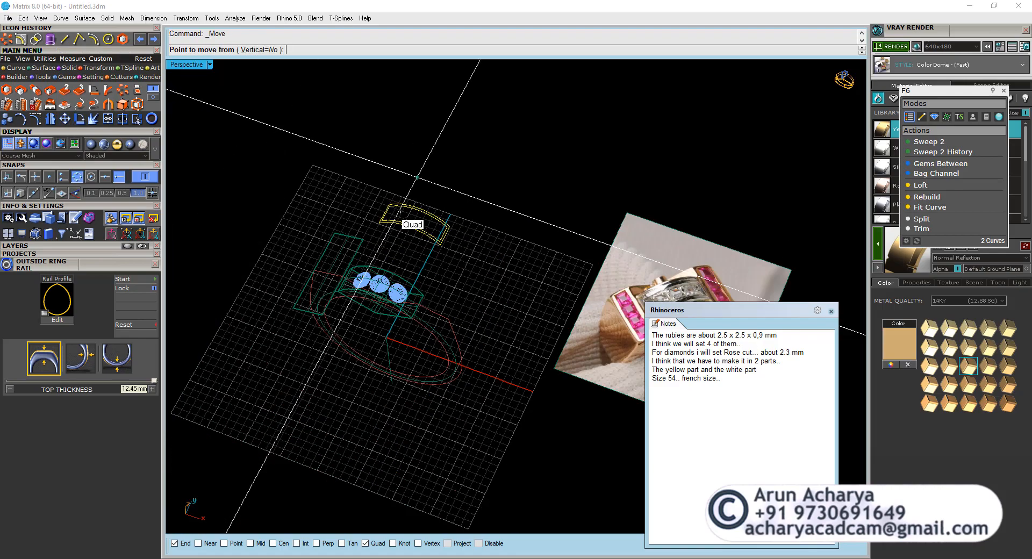
pyautogui.moveTo(411, 224); pyautogui.dragTo(449, 242, button='right')
pyautogui.scroll(7, 387, 323)
pyautogui.click(575, 186)
pyautogui.press('Return')
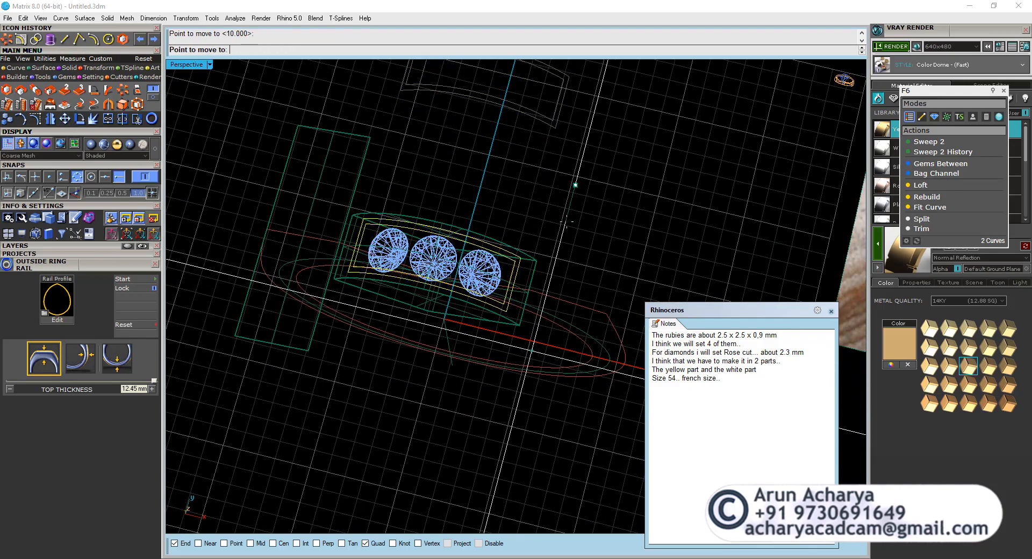
pyautogui.click(565, 219)
pyautogui.moveTo(565, 218); pyautogui.dragTo(406, 235, button='right')
pyautogui.scroll(6, 406, 235)
pyautogui.press('Escape')
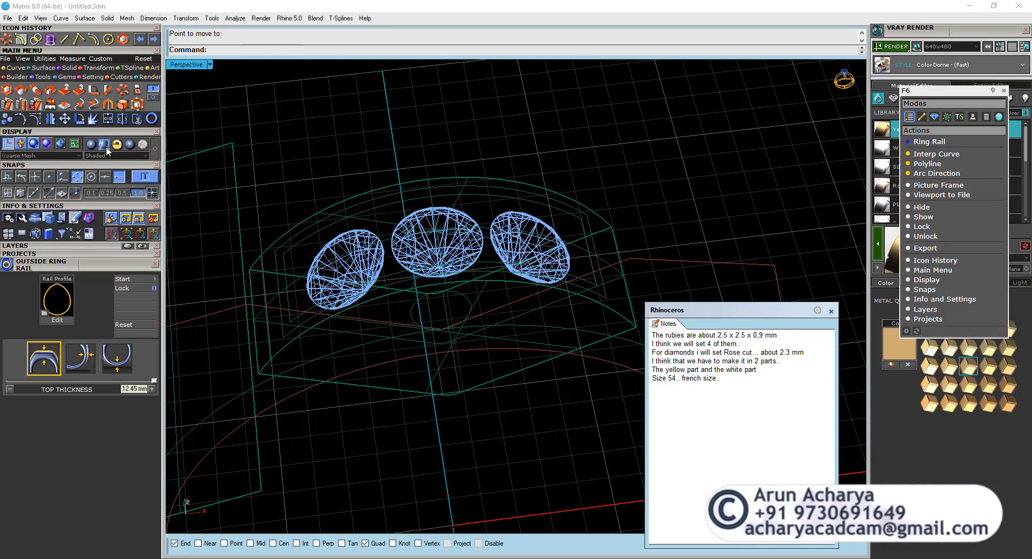
# Shade the Perspective view and extract the curved top surface from the head solid with Copy set to No.
pyautogui.click(154, 148)
pyautogui.scroll(-4, 475, 250)
pyautogui.moveTo(475, 251); pyautogui.dragTo(484, 236, button='right')
pyautogui.scroll(6, 484, 237)
pyautogui.click(515, 236)
pyautogui.press('Escape')
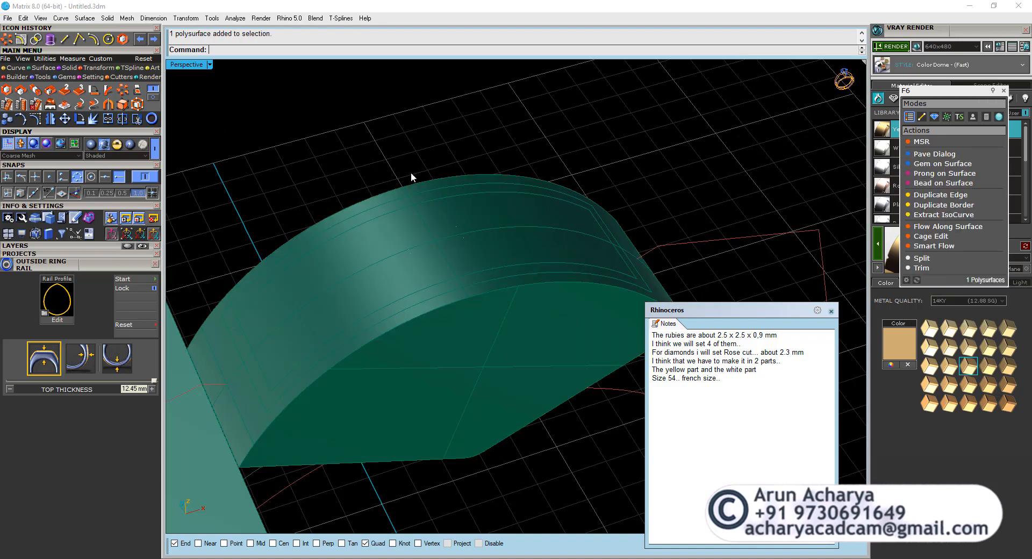
pyautogui.click(70, 68)
pyautogui.click(80, 90)
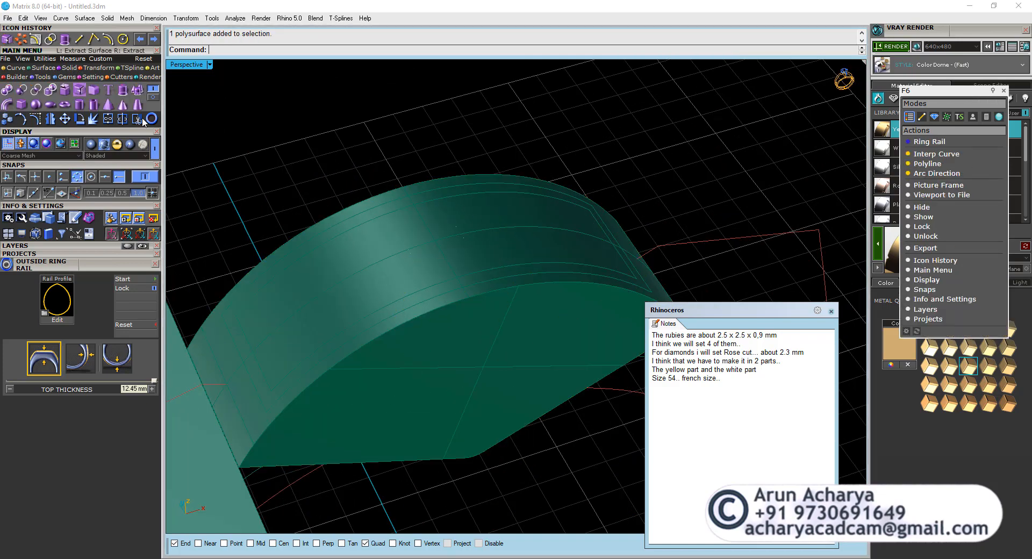
pyautogui.click(352, 231)
pyautogui.scroll(-3, 460, 206)
pyautogui.moveTo(398, 189); pyautogui.dragTo(438, 185, button='right')
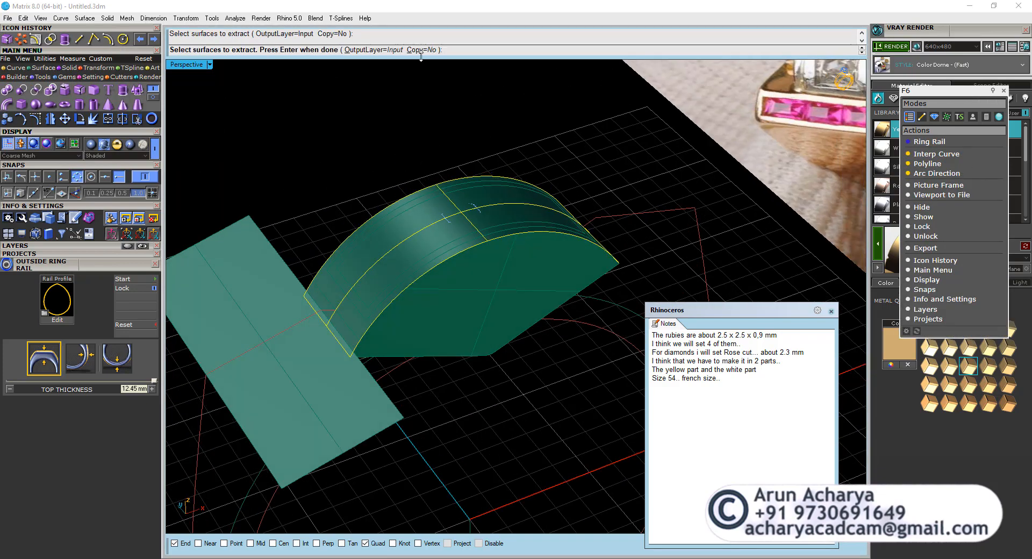
pyautogui.press('Return')
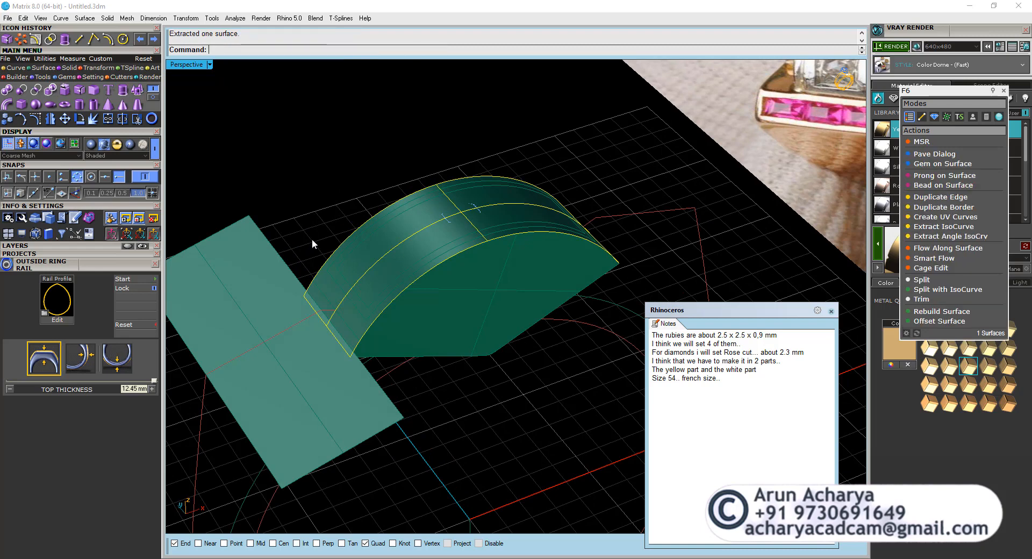
# Split the extracted curved top surface with the two closed rectangular outlines.
pyautogui.click(121, 122)
pyautogui.click(414, 259)
pyautogui.click(427, 279)
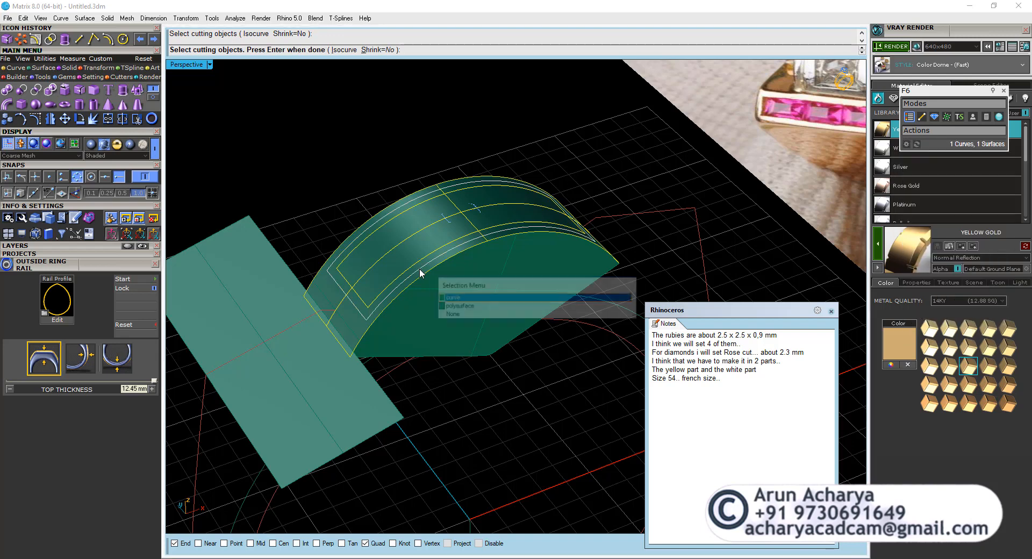
pyautogui.click(450, 298)
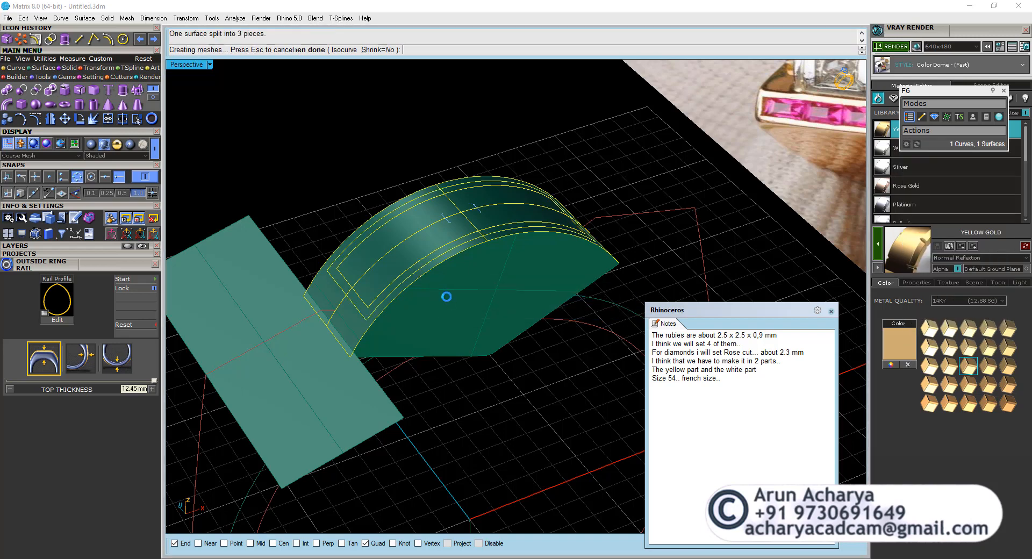
# Lock the open head polysurface so only the split top surfaces stay editable.
pyautogui.click(355, 324)
pyautogui.click(402, 362)
pyautogui.moveTo(402, 362); pyautogui.dragTo(382, 325, button='right')
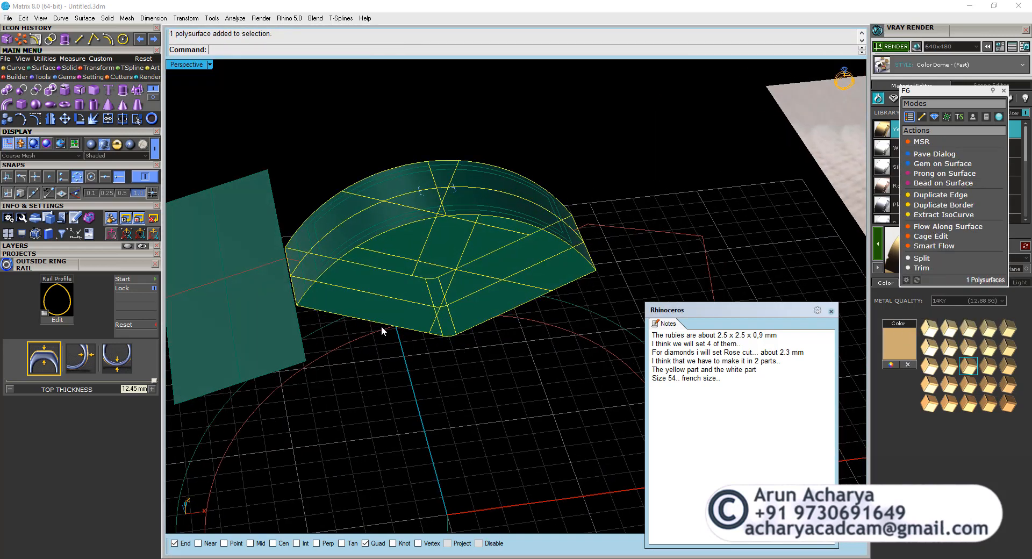
pyautogui.press('Escape')
# Offset the central panel surface 0.4 mm into the head with Solid set to No, and delete the original panel.
pyautogui.scroll(5, 369, 221)
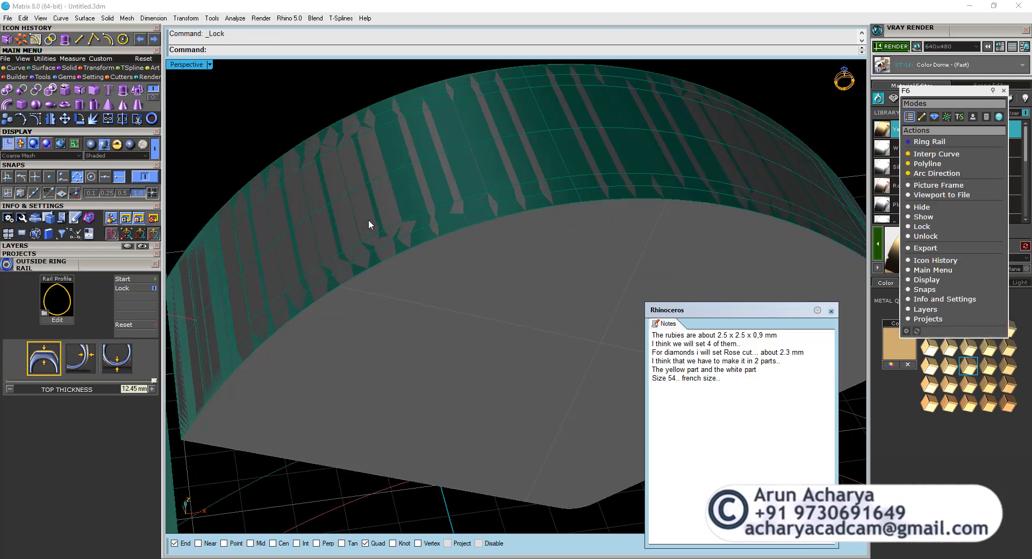
pyautogui.click(369, 220)
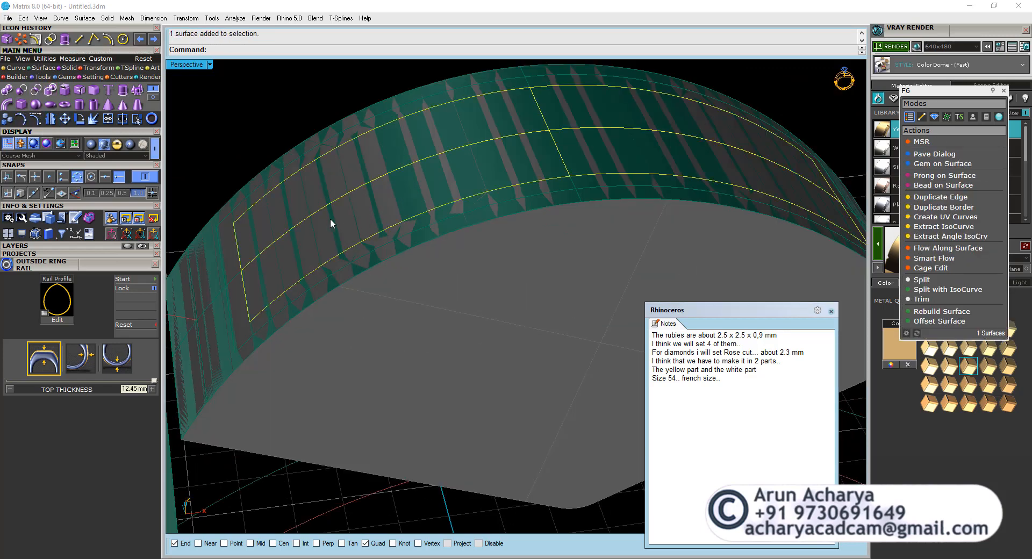
pyautogui.scroll(-4, 368, 226)
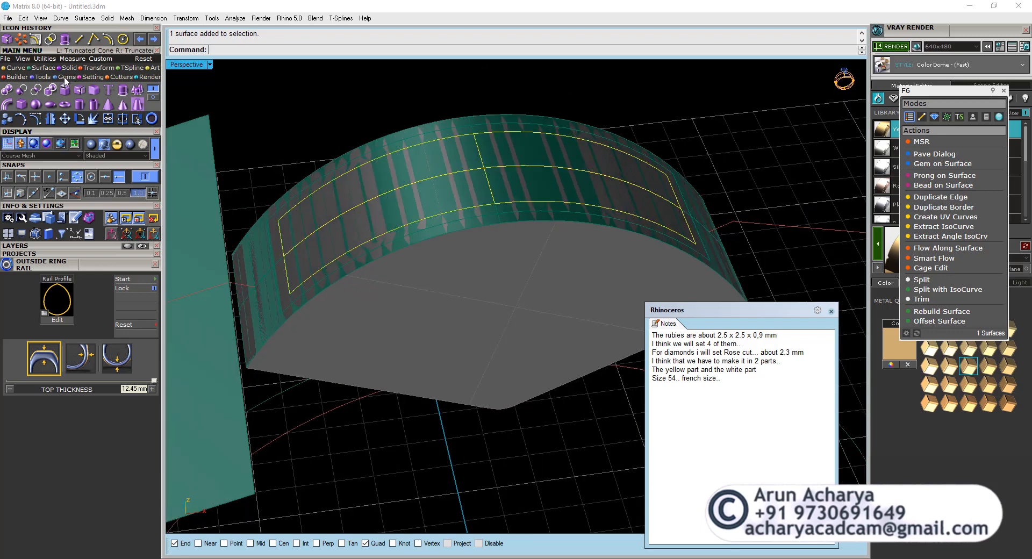
pyautogui.click(44, 68)
pyautogui.click(152, 98)
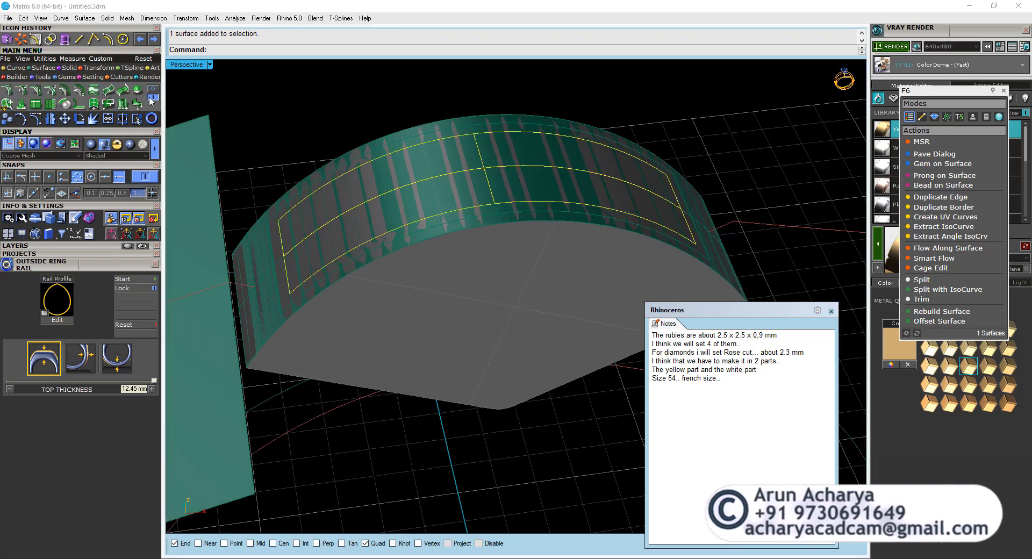
pyautogui.click(64, 92)
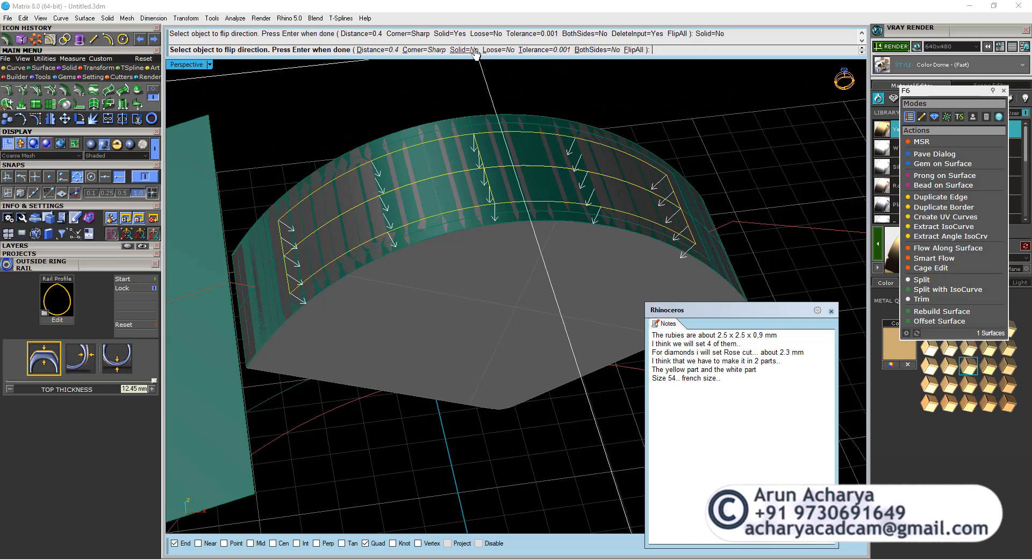
pyautogui.press('Return')
pyautogui.press('Delete')
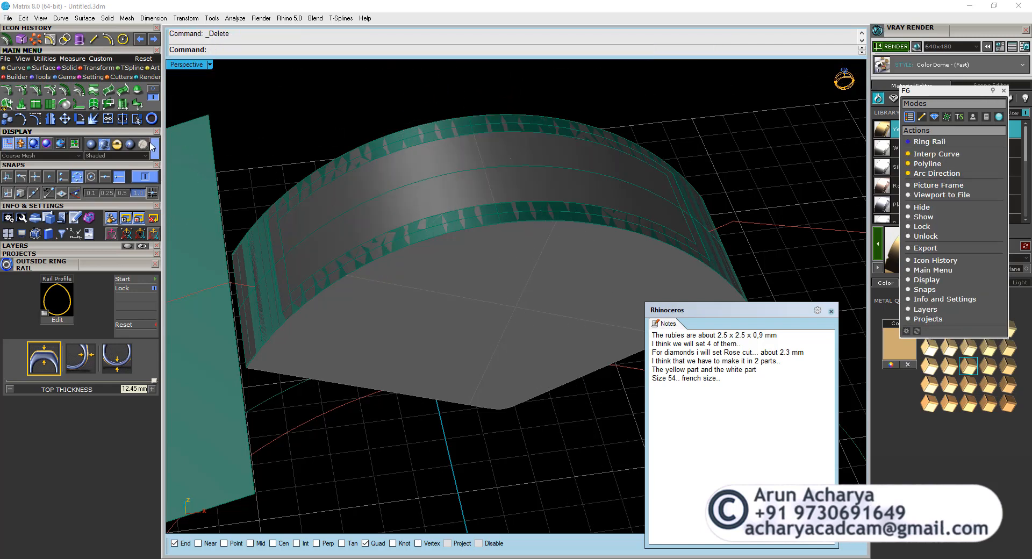
# Show the view in wireframe, offset the narrow frame surface outward by 0.03 mm as a non-solid, and delete the original frame.
pyautogui.click(155, 145)
pyautogui.scroll(3, 269, 236)
pyautogui.click(290, 231)
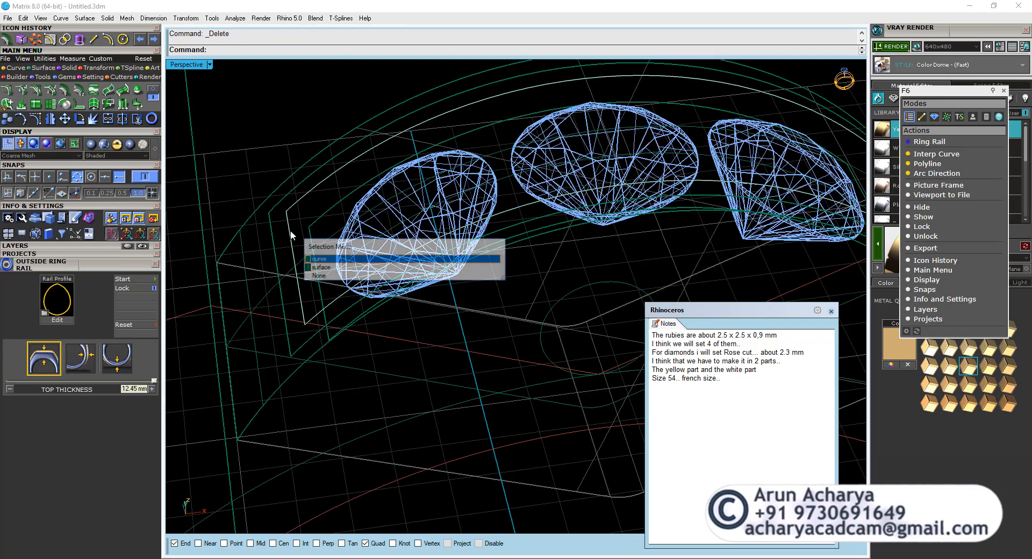
pyautogui.click(314, 261)
pyautogui.rightClick(279, 261)
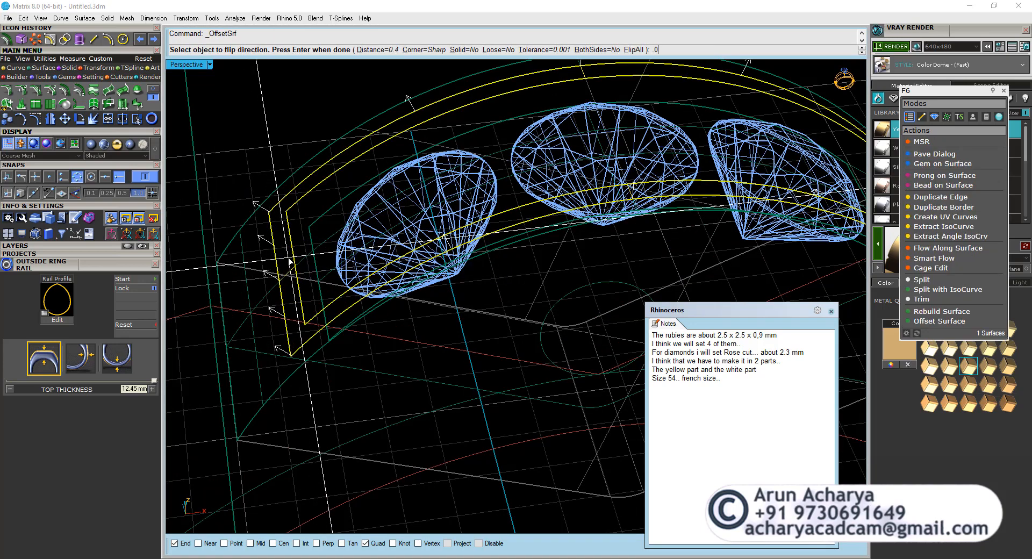
pyautogui.press('Return')
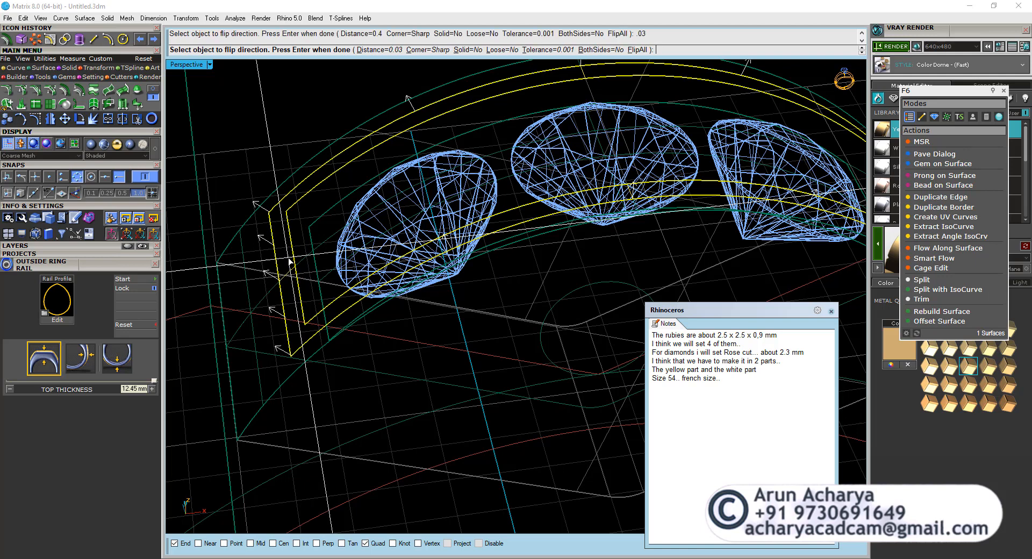
pyautogui.press('Return')
pyautogui.press('Delete')
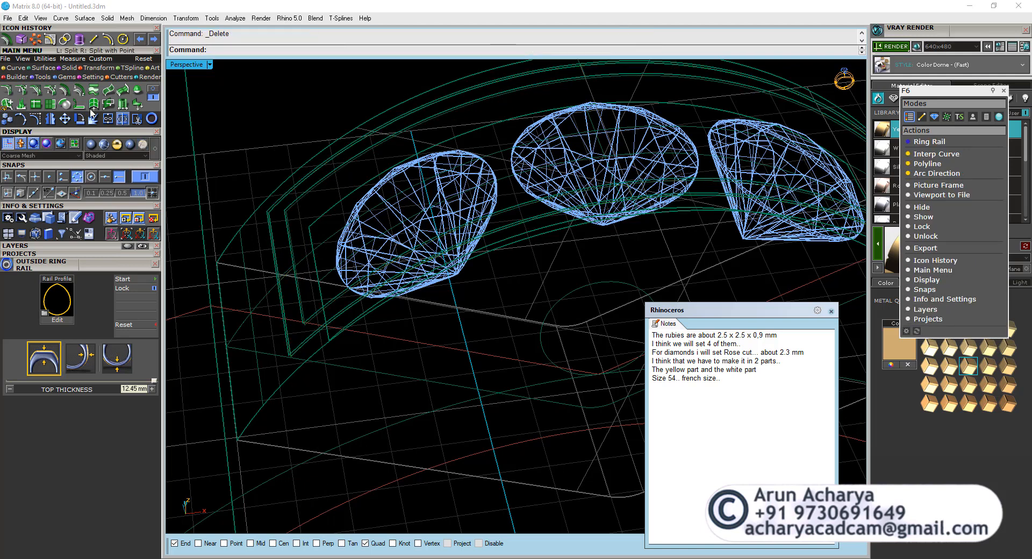
# Untrim the inner rectangular opening of the offset frame surface with KeepTrimObjects set to No.
pyautogui.click(70, 77)
pyautogui.click(51, 69)
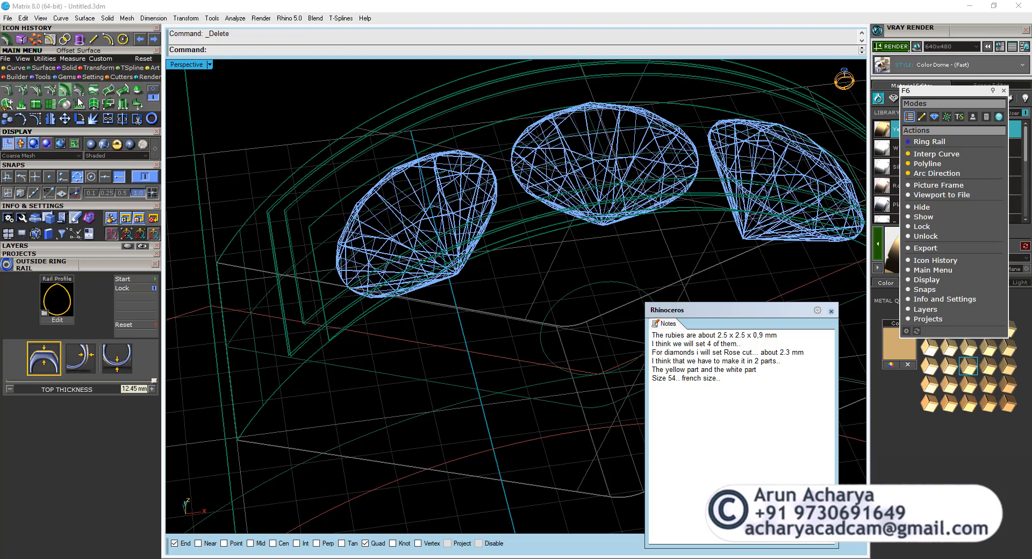
pyautogui.click(151, 88)
pyautogui.click(79, 105)
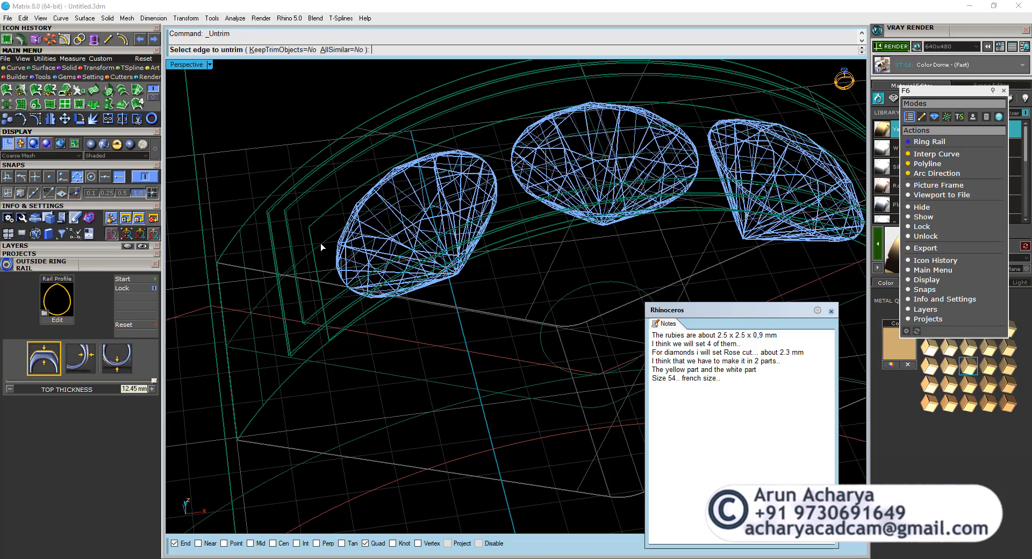
pyautogui.click(286, 218)
pyautogui.rightClick(286, 217)
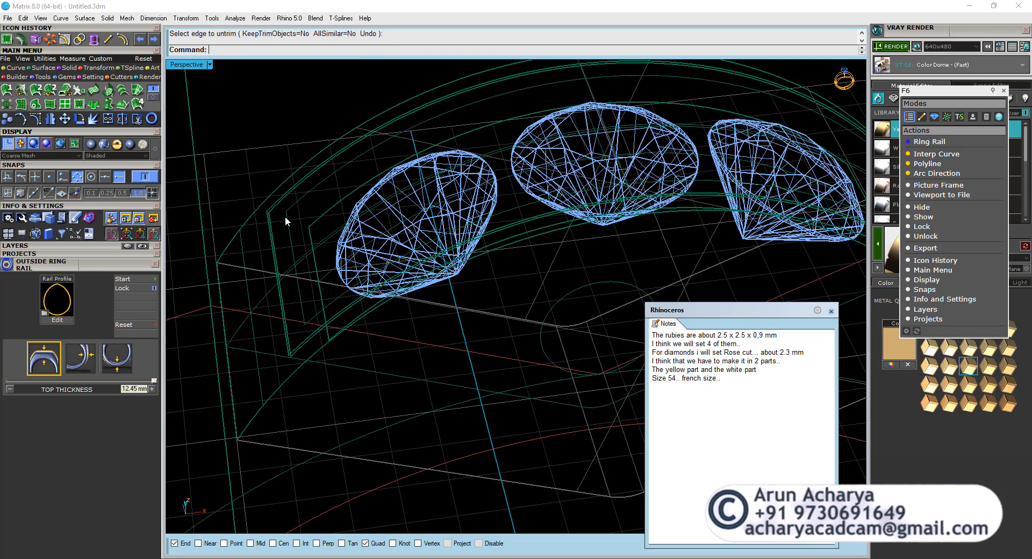
# Duplicate the borders of the untrimmed upper surface and the recessed inner panel surface.
pyautogui.click(282, 211)
pyautogui.moveTo(275, 203); pyautogui.dragTo(408, 252, button='right')
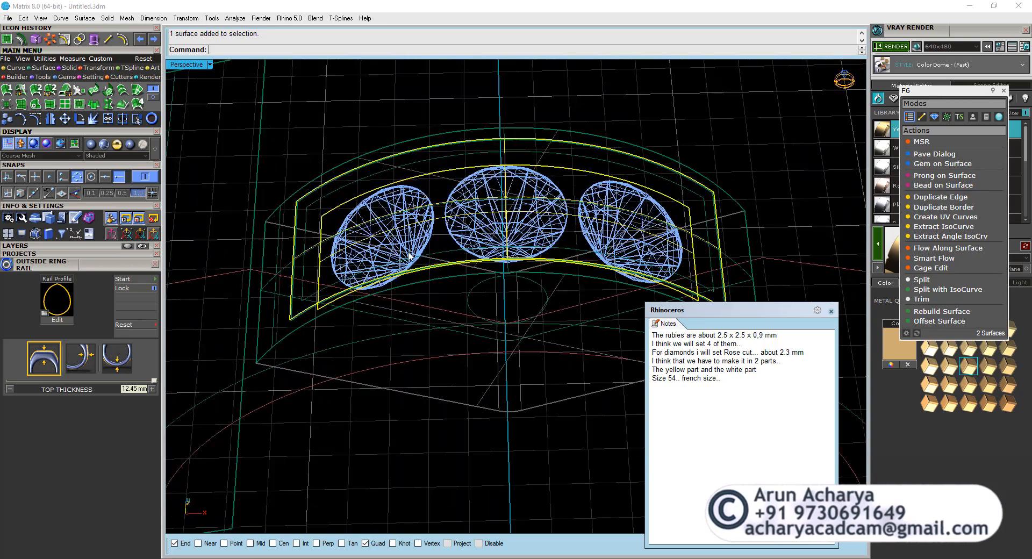
pyautogui.click(17, 68)
pyautogui.click(153, 101)
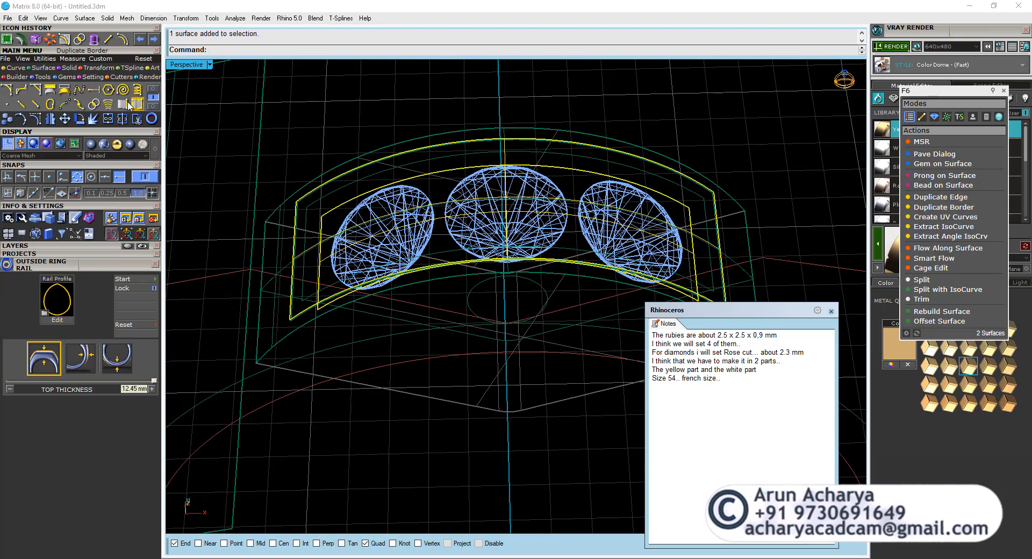
pyautogui.click(137, 104)
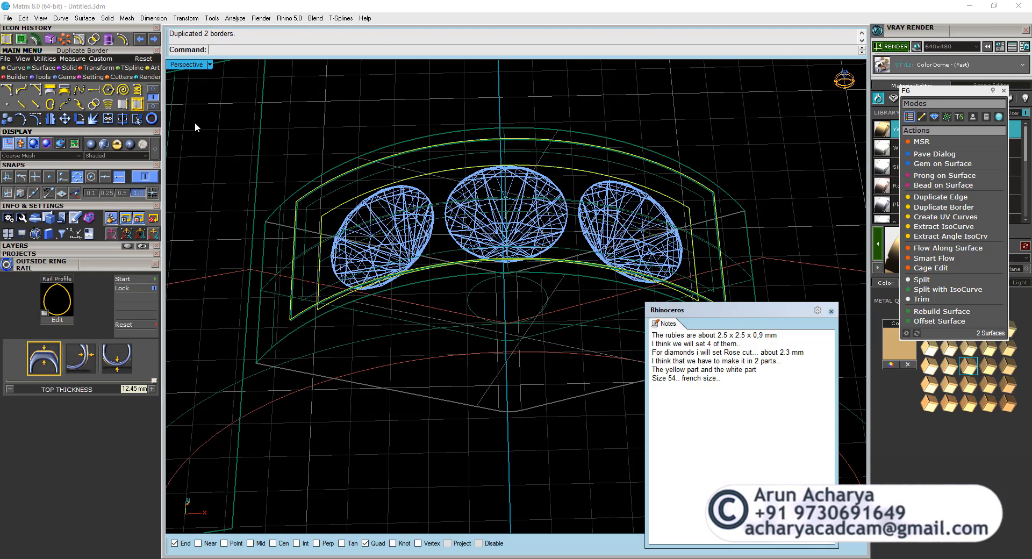
# Draw a line connecting matching corners of the outer and inner border curves as a cross section.
pyautogui.click(46, 68)
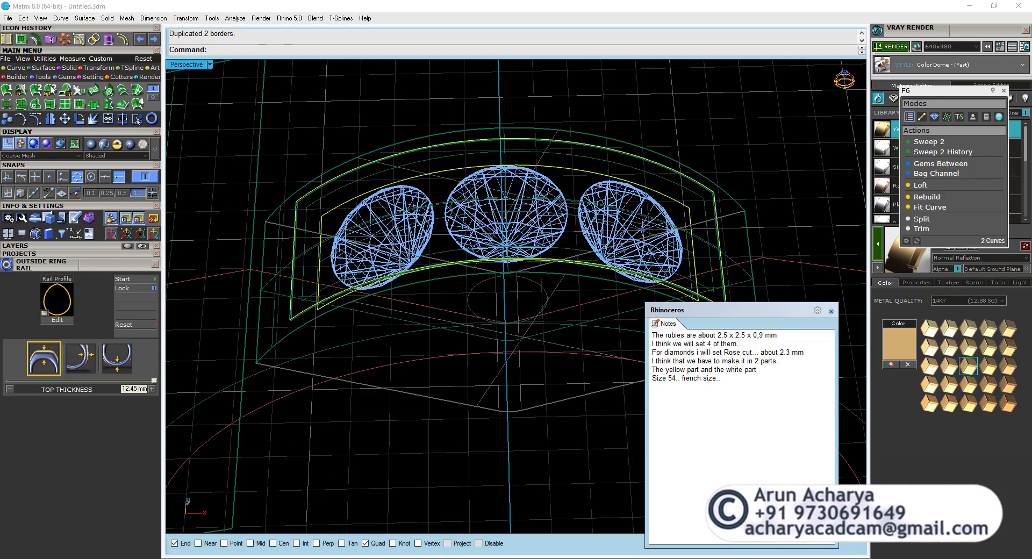
pyautogui.click(9, 69)
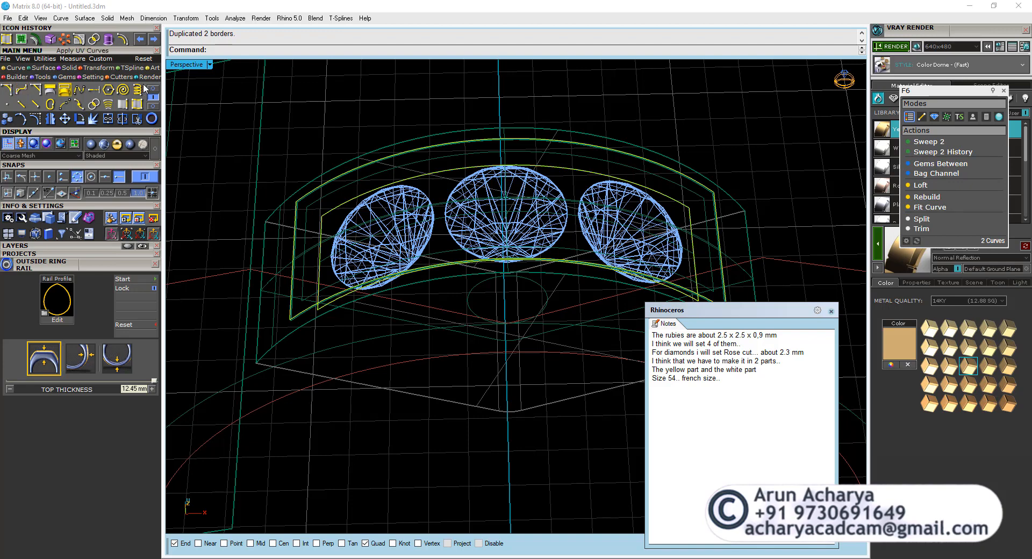
pyautogui.click(20, 88)
pyautogui.scroll(3, 299, 209)
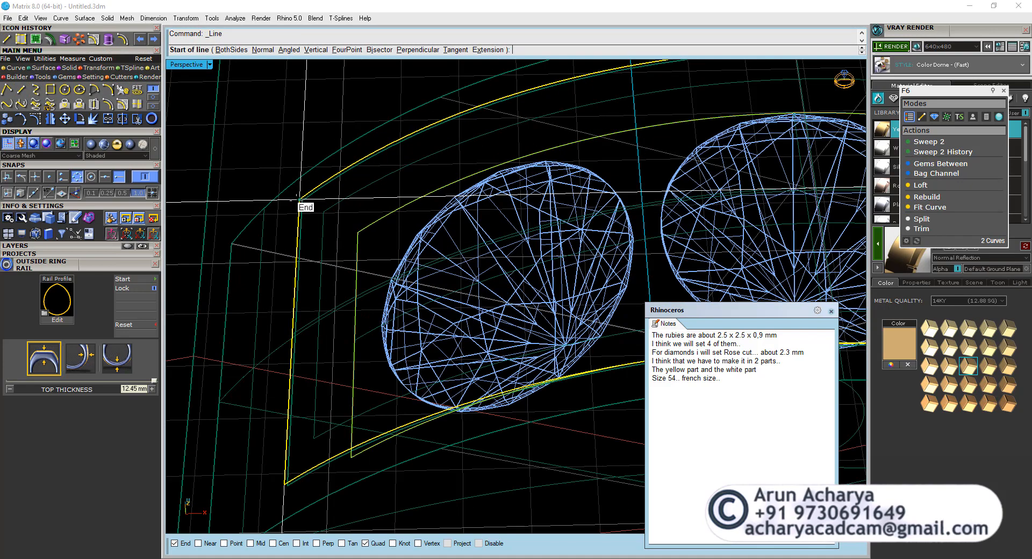
pyautogui.press('Escape')
pyautogui.scroll(4, 310, 208)
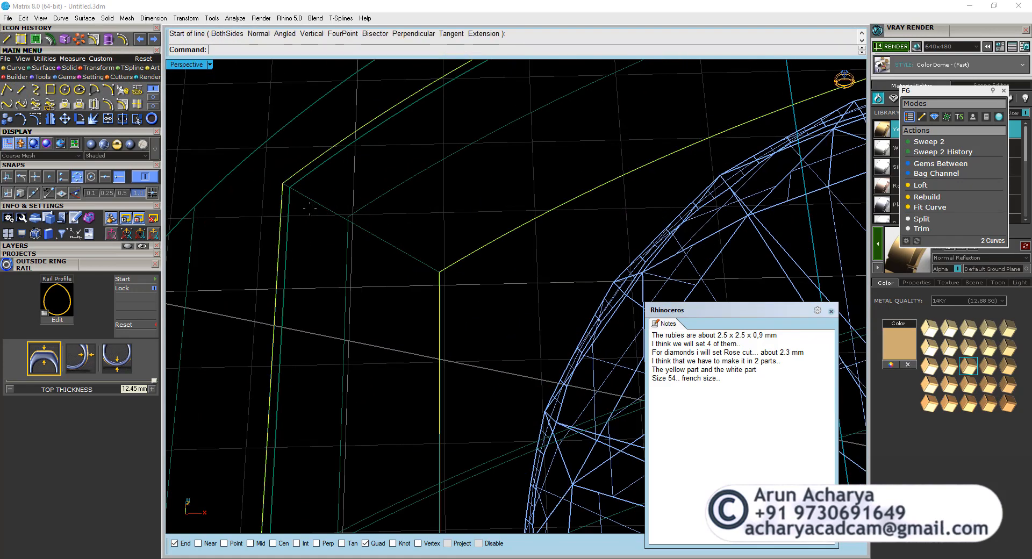
# Build the sloping side walls with Sweep 2 along the two border curves, using the corner line as cross section.
pyautogui.click(42, 69)
pyautogui.click(36, 89)
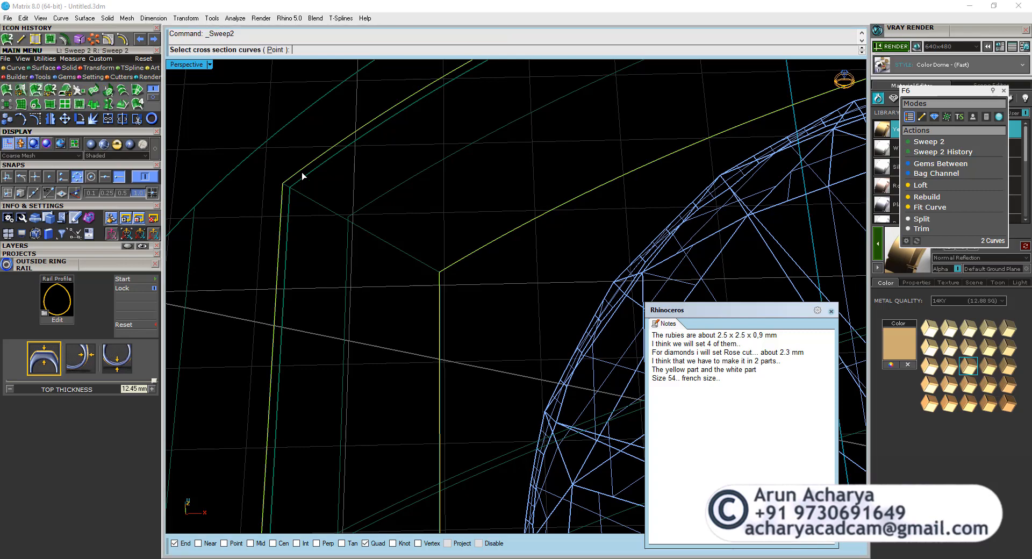
pyautogui.press('Escape')
pyautogui.scroll(-4, 323, 204)
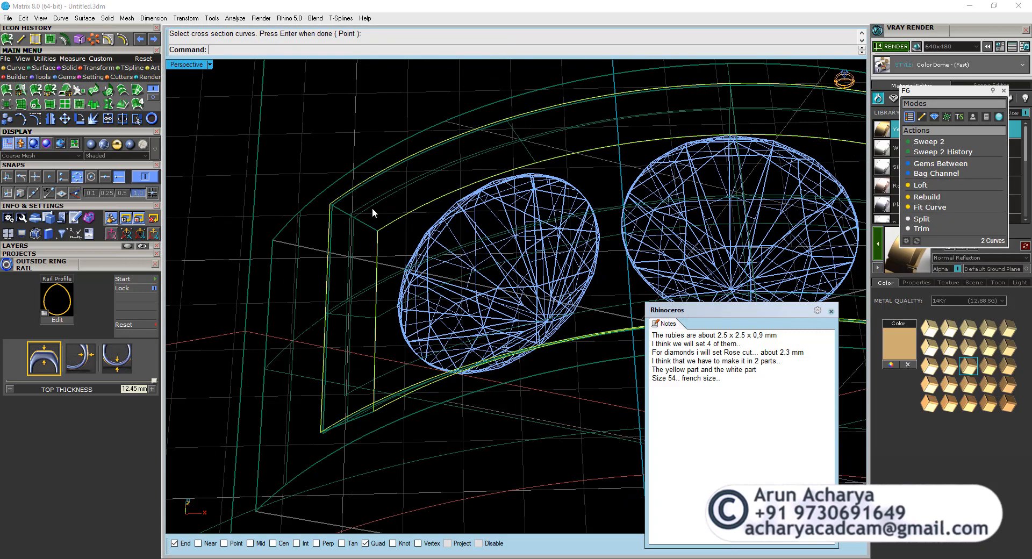
# Join the swept side walls with the upper and recessed surfaces into one body and check it by selecting it.
pyautogui.click(372, 208)
pyautogui.click(385, 231)
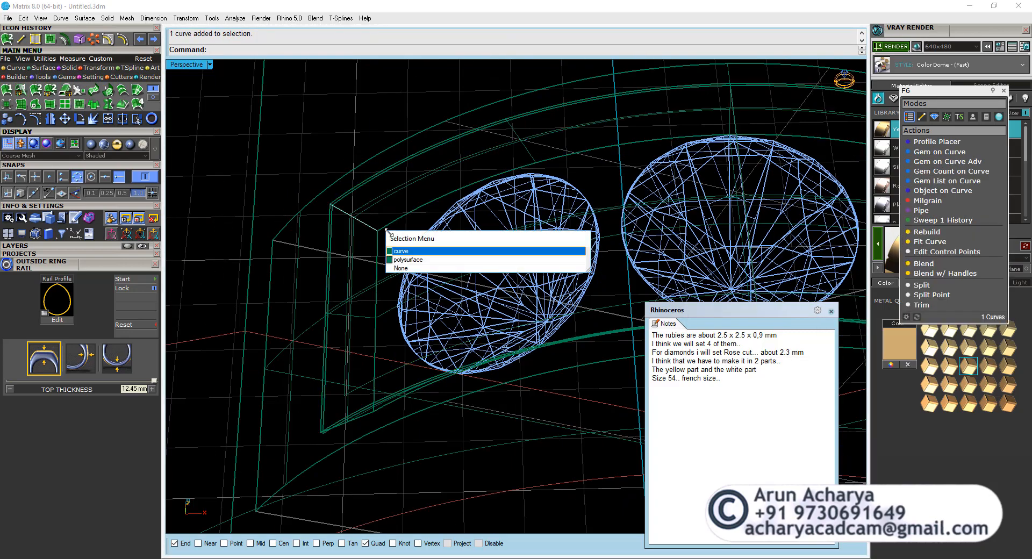
pyautogui.click(407, 262)
pyautogui.hotkey('ctrl', 'j')
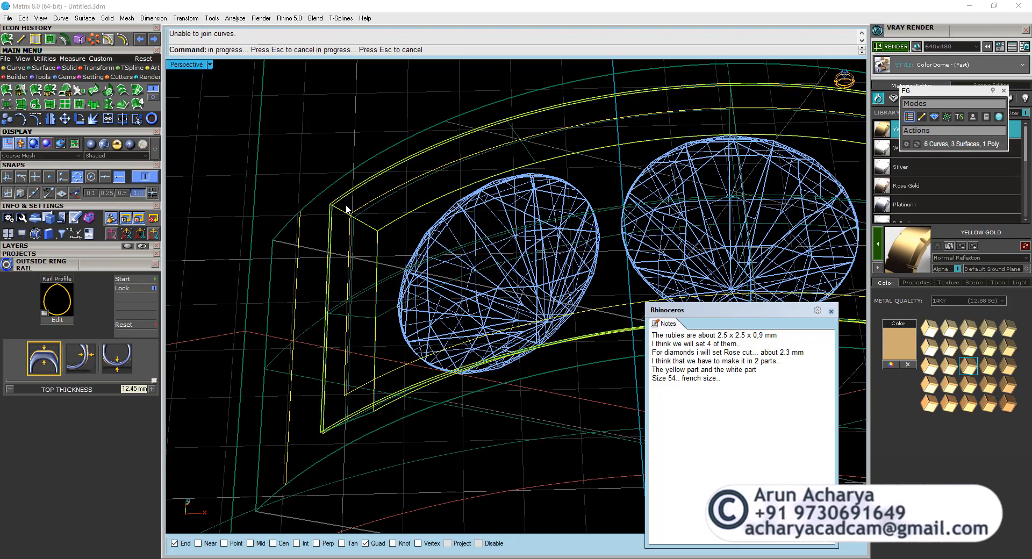
pyautogui.scroll(-4, 346, 209)
pyautogui.click(375, 215)
pyautogui.click(406, 260)
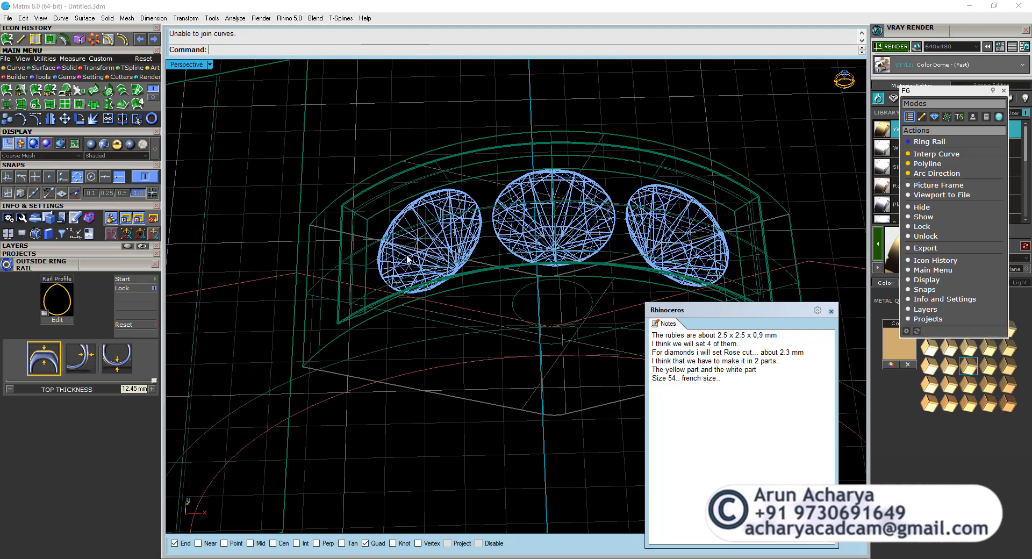
pyautogui.moveTo(407, 262); pyautogui.dragTo(384, 245, button='right')
pyautogui.click(368, 259)
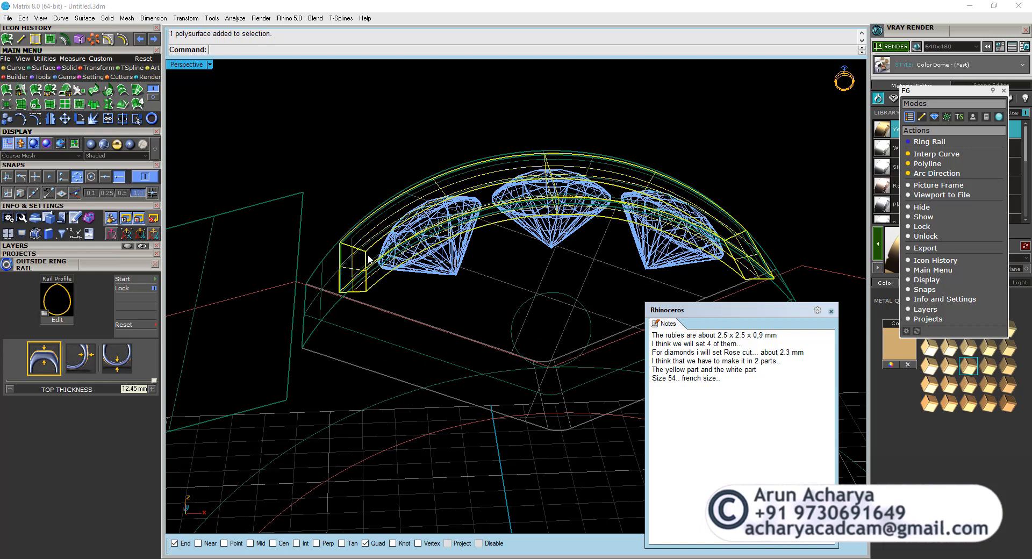
# Delete the leftover outer strip of the split top surface around the panel body.
pyautogui.click(327, 276)
pyautogui.click(328, 276)
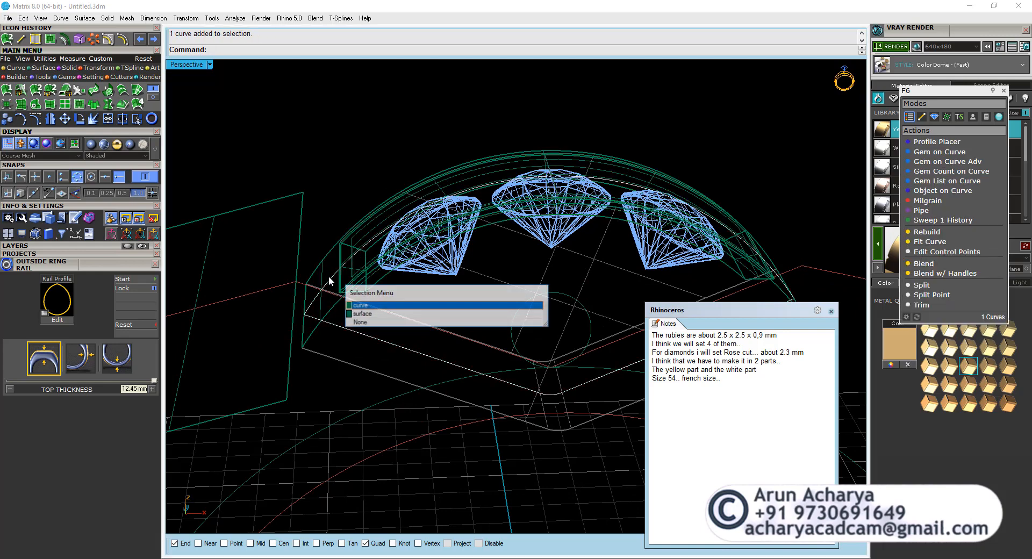
pyautogui.click(370, 313)
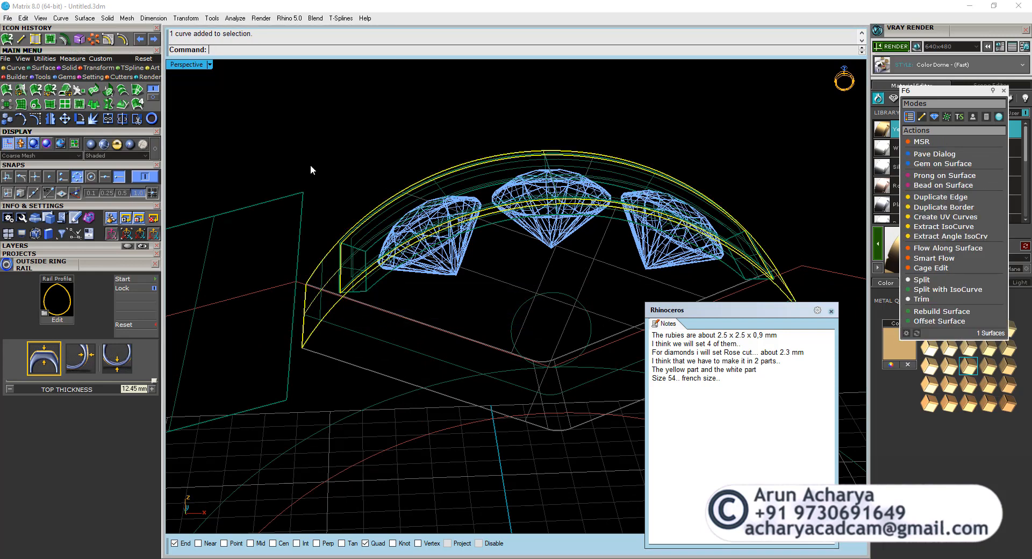
pyautogui.press('Delete')
# Inspect the panel body on the head in Shaded display and from above in the Looking Down view with Plastic display.
pyautogui.click(103, 144)
pyautogui.moveTo(352, 215)
pyautogui.mouseDown(button='right')
pyautogui.moveTo(455, 280)
pyautogui.moveTo(403, 223)
pyautogui.moveTo(382, 249)
pyautogui.moveTo(408, 242)
pyautogui.moveTo(400, 219)
pyautogui.mouseUp(button='right')
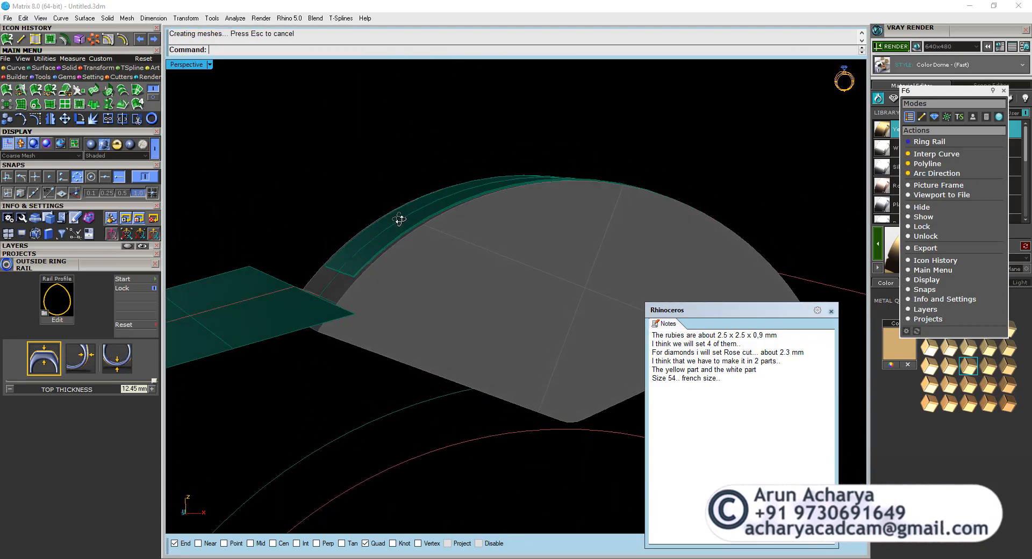
pyautogui.click(399, 220)
pyautogui.moveTo(396, 260); pyautogui.dragTo(420, 303, button='right')
pyautogui.doubleClick(173, 64)
pyautogui.doubleClick(173, 64)
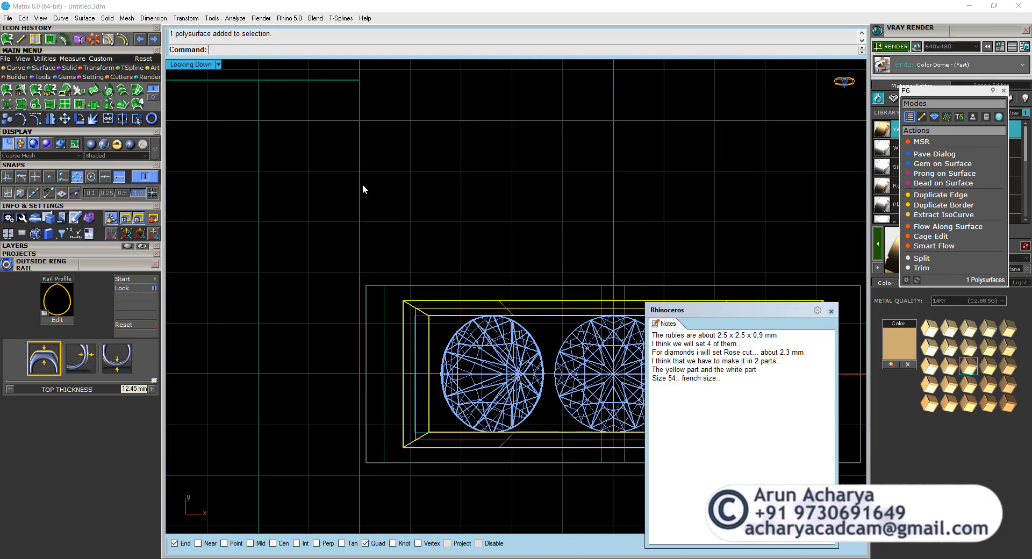
pyautogui.click(407, 230)
pyautogui.click(130, 143)
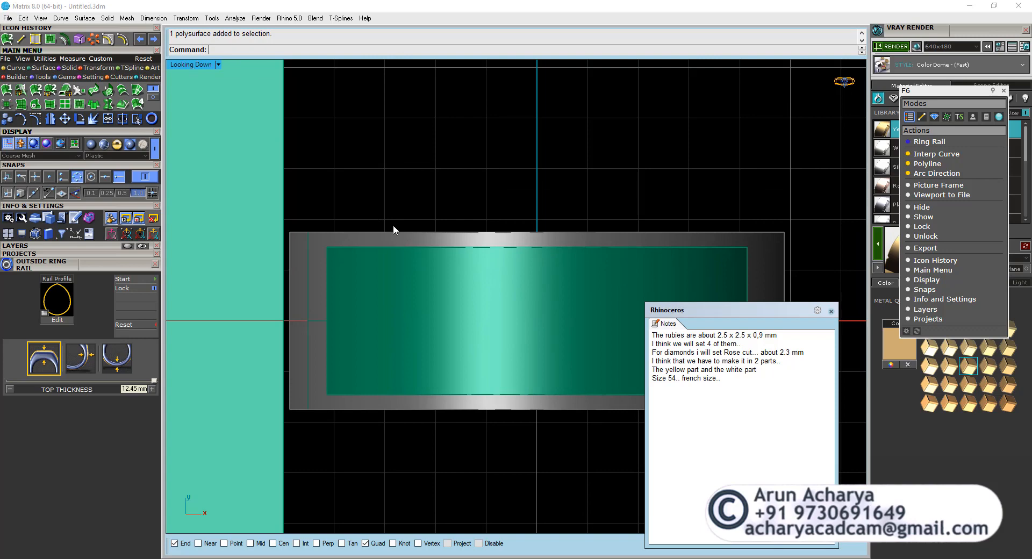
pyautogui.scroll(-8, 370, 281)
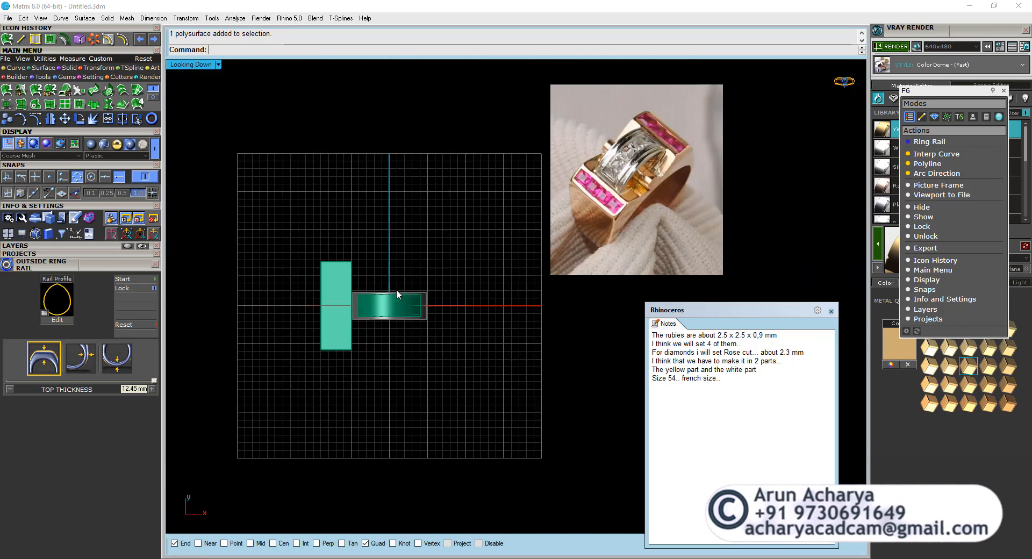
# Examine the ruby row and the white diamond head with its recessed channel in the reference ring photo.
pyautogui.scroll(10, 594, 173)
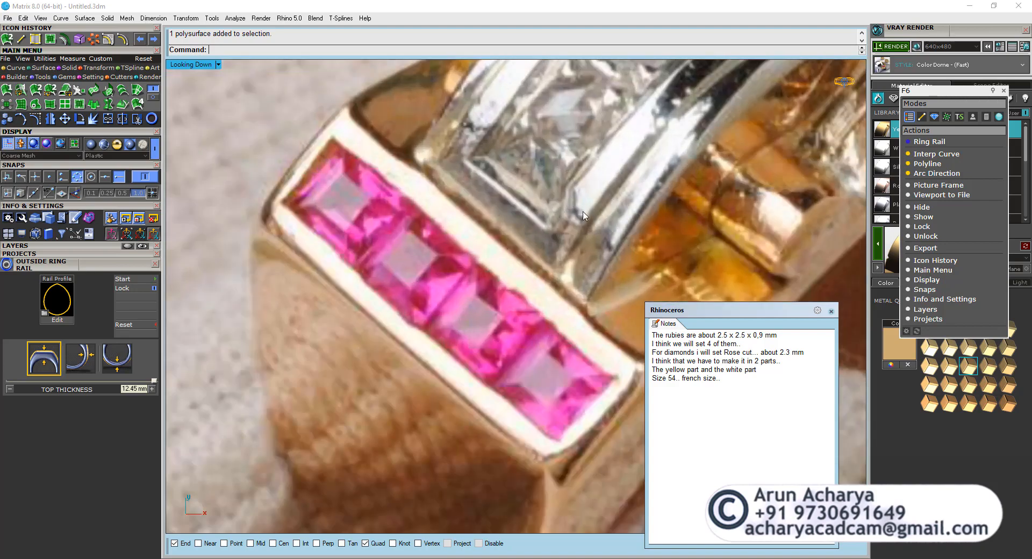
pyautogui.scroll(-8, 557, 232)
pyautogui.scroll(8, 560, 276)
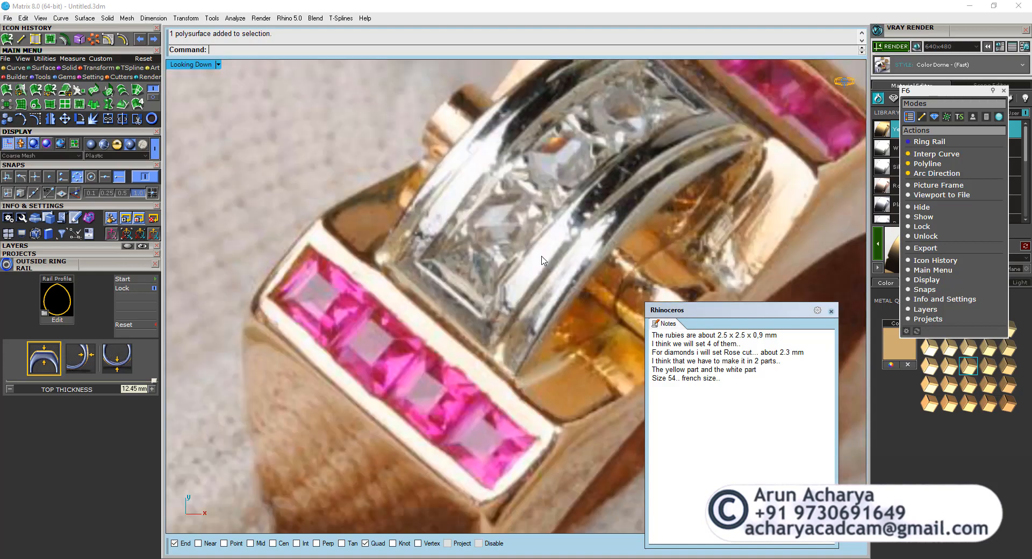
pyautogui.scroll(-6, 495, 293)
pyautogui.scroll(10, 396, 359)
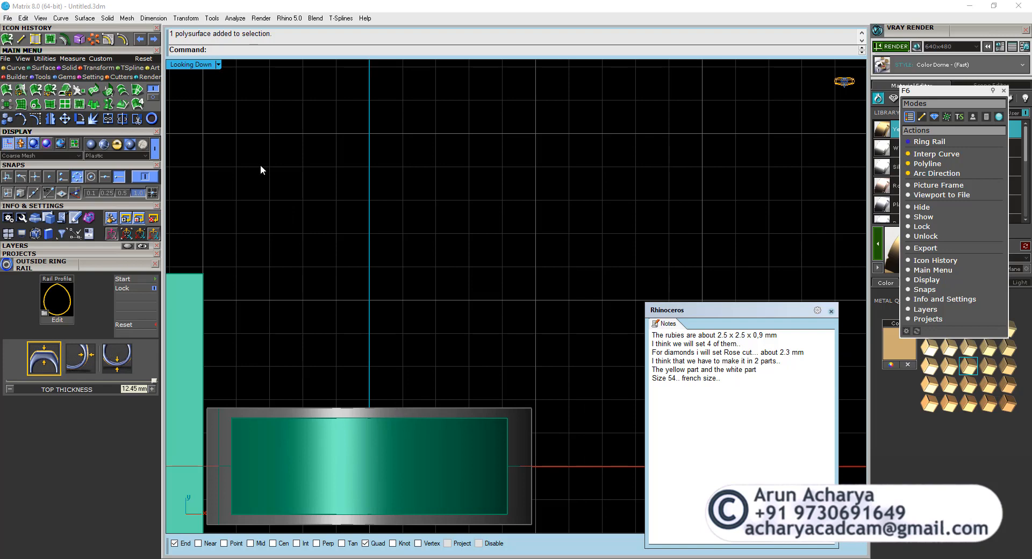
# Unlock all locked objects so the head body can be edited.
pyautogui.doubleClick(174, 63)
pyautogui.doubleClick(174, 63)
pyautogui.moveTo(414, 413); pyautogui.dragTo(447, 295, button='right')
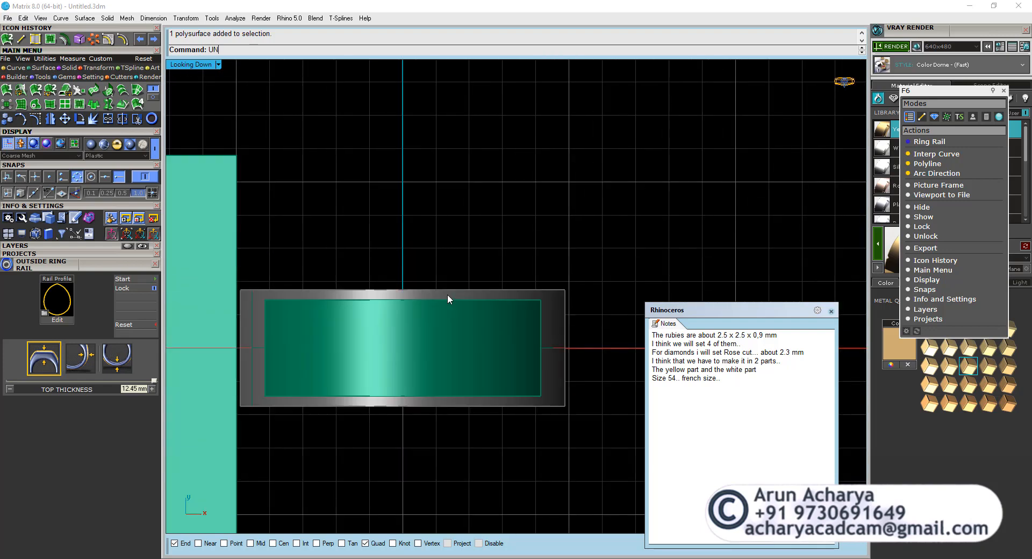
pyautogui.write('lock')
pyautogui.press('Return')
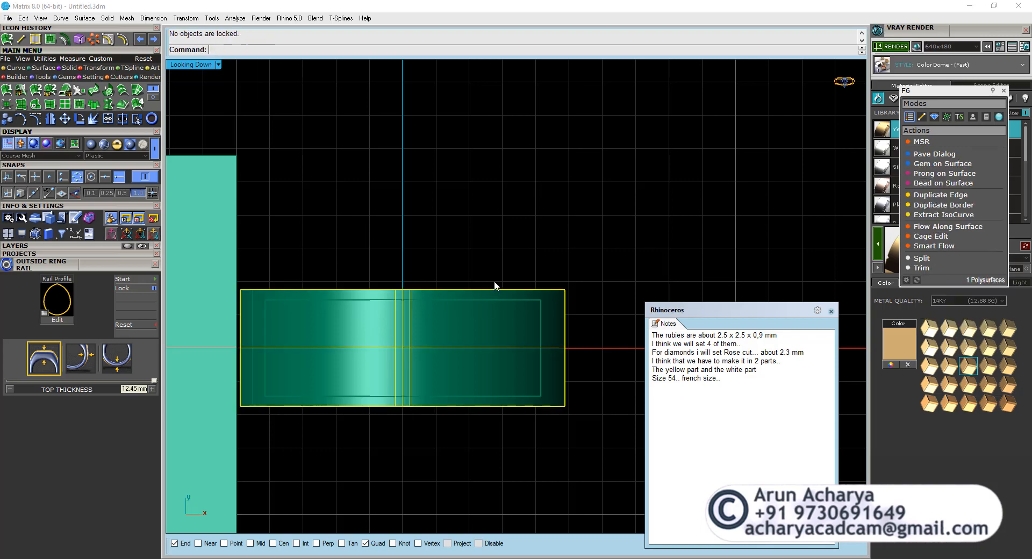
pyautogui.click(433, 249)
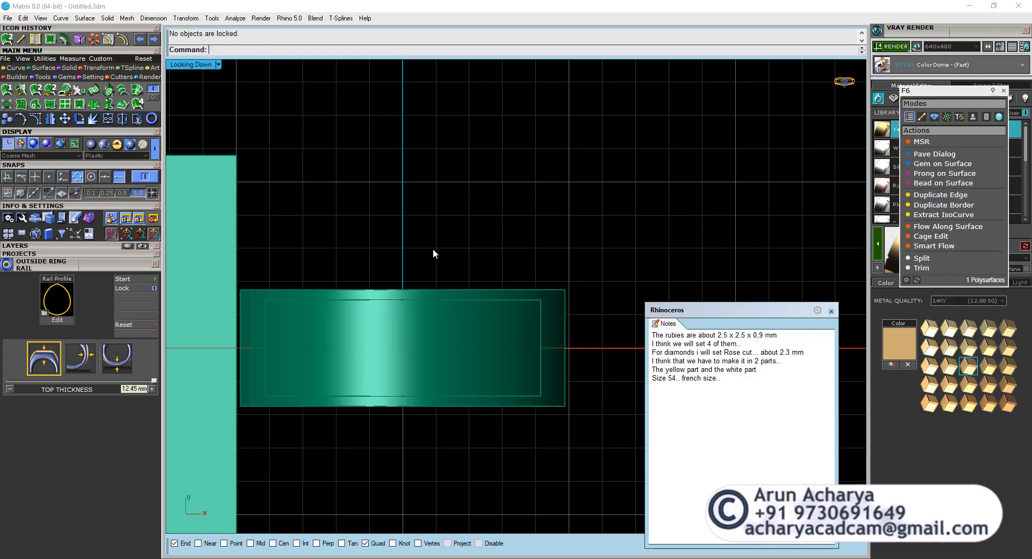
# Draw a short horizontal polyline outward from the upper right corner of the head body.
pyautogui.click(15, 67)
pyautogui.click(7, 89)
pyautogui.click(565, 291)
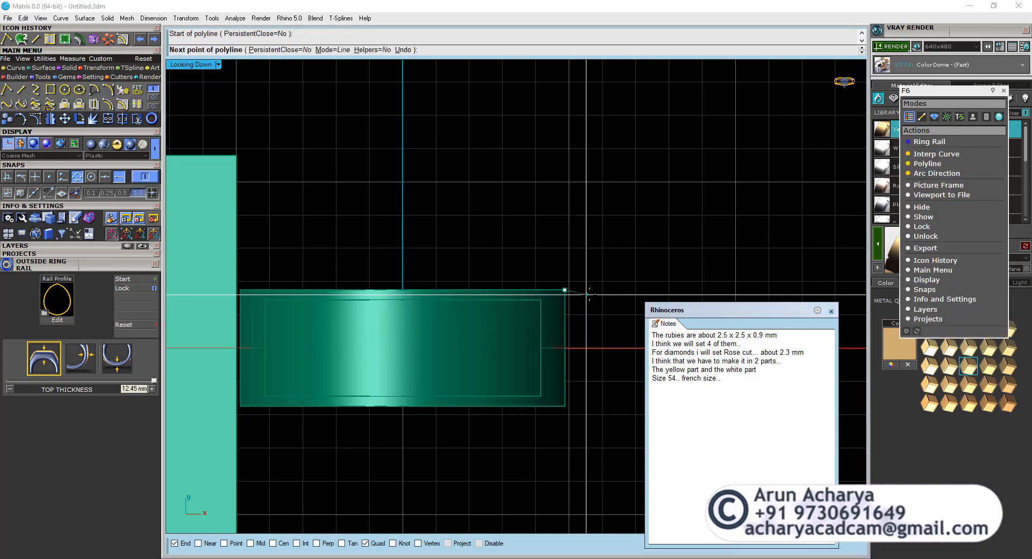
pyautogui.click(589, 290)
pyautogui.rightClick(589, 290)
# Move the short guide line 0.3 mm outward from the head's long edge.
pyautogui.click(585, 291)
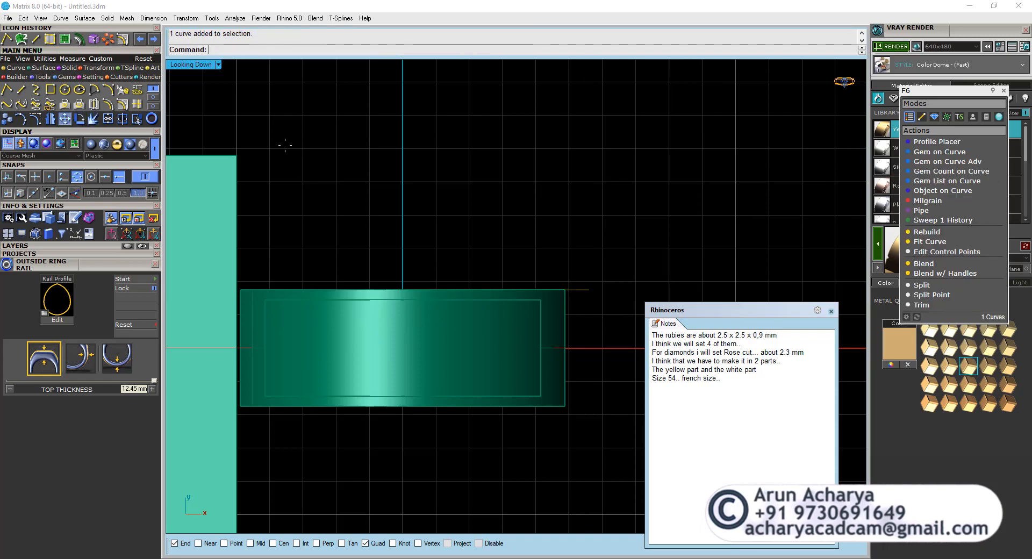
pyautogui.click(644, 173)
pyautogui.write('.3')
pyautogui.press('Return')
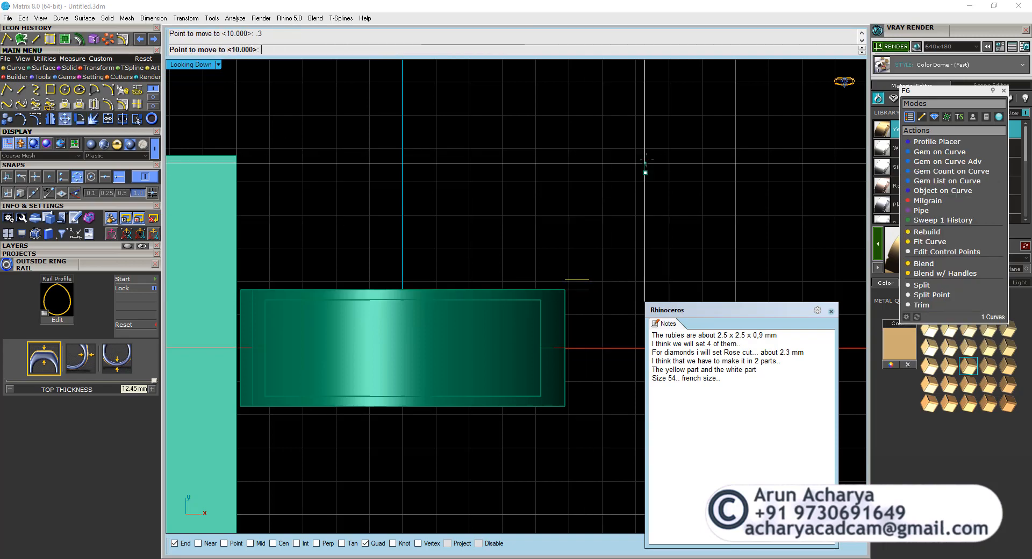
pyautogui.press('Escape')
# Widen the head body symmetrically about its centre line with Scale 1D until its edge reaches the guide line.
pyautogui.click(564, 301)
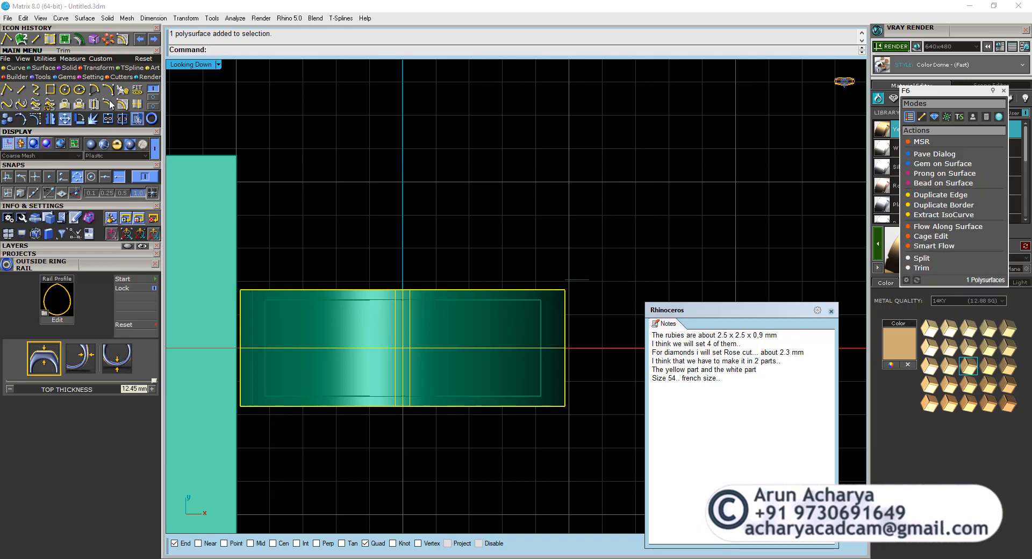
pyautogui.click(98, 68)
pyautogui.click(35, 89)
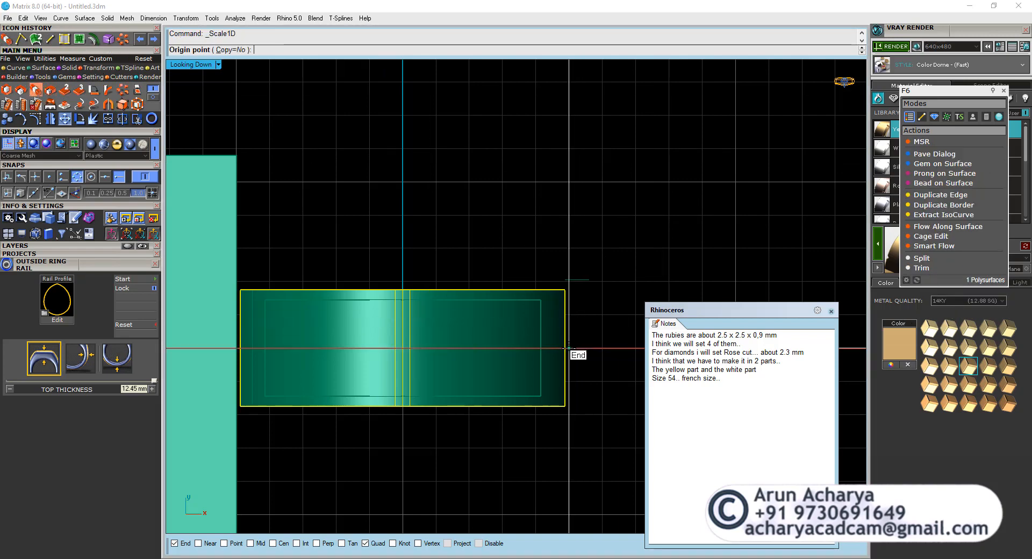
pyautogui.scroll(5, 589, 330)
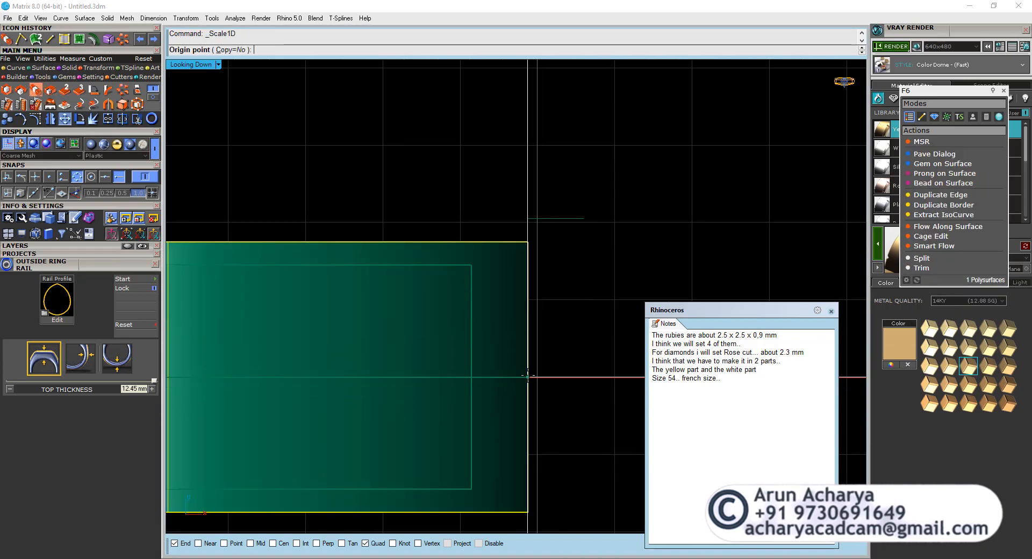
pyautogui.click(527, 241)
pyautogui.click(528, 242)
pyautogui.click(528, 218)
pyautogui.scroll(-10, 531, 231)
pyautogui.press('Escape')
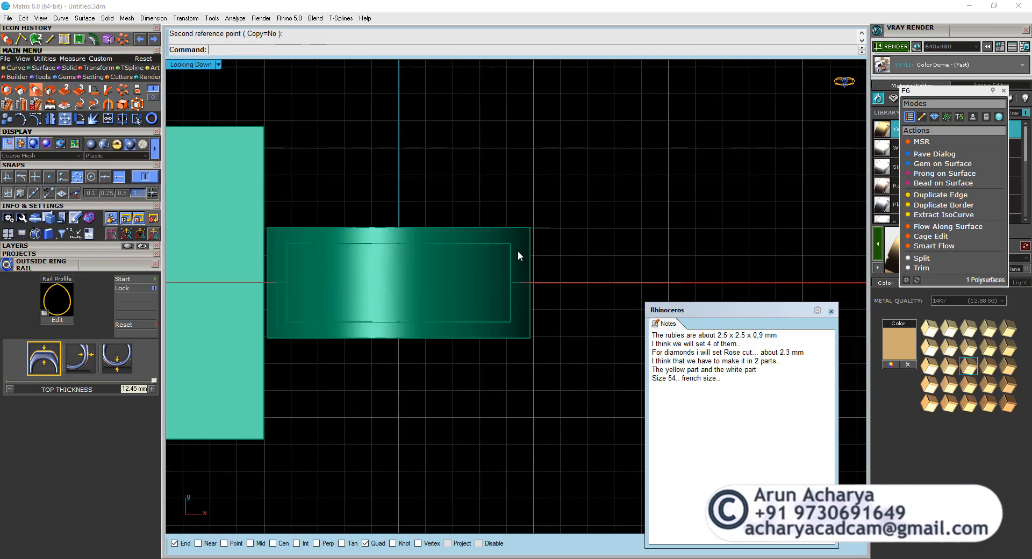
# Subtract the bevelled panel body from the head body with Boolean Difference, keeping the panel body as a cutter.
pyautogui.click(519, 245)
pyautogui.doubleClick(193, 65)
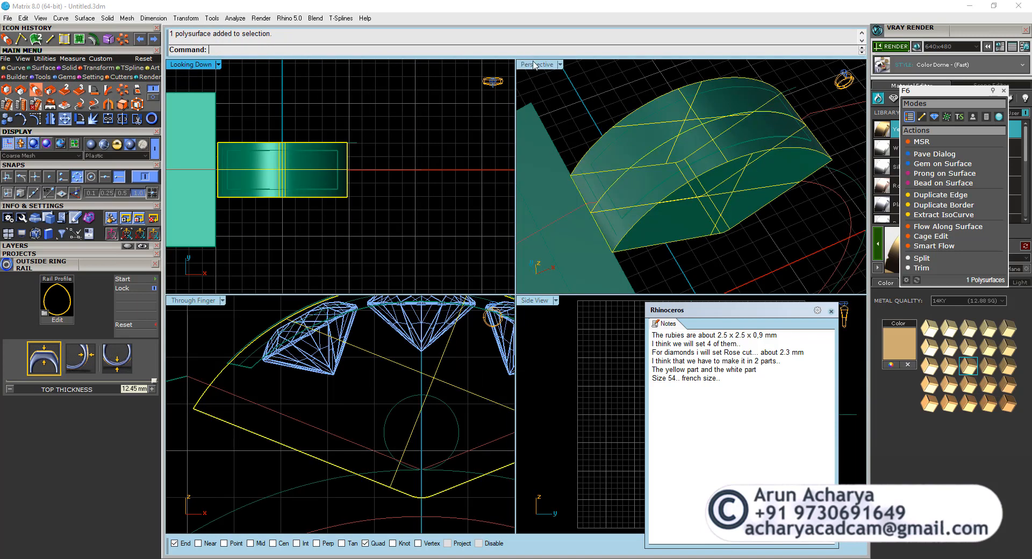
pyautogui.doubleClick(535, 64)
pyautogui.click(69, 68)
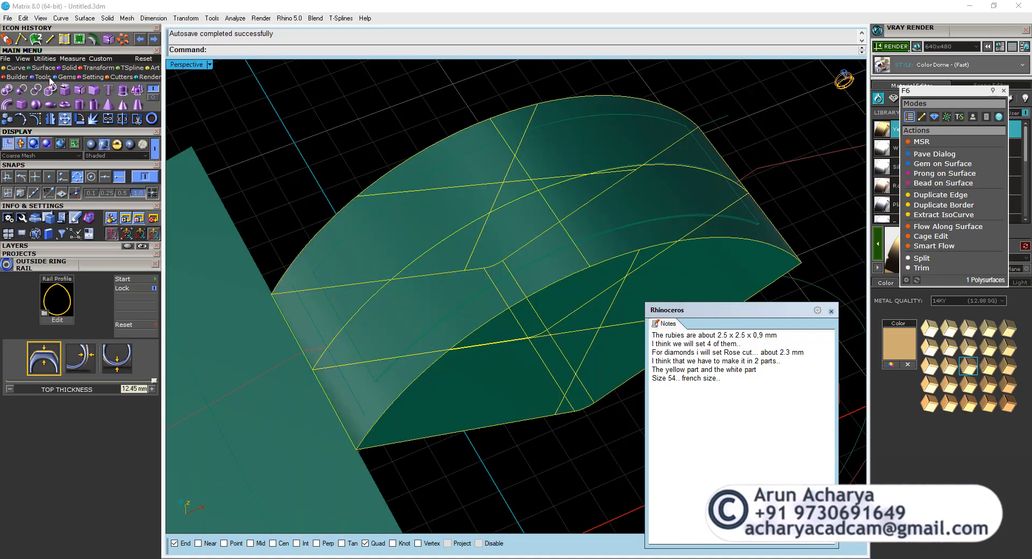
pyautogui.click(22, 89)
pyautogui.click(423, 215)
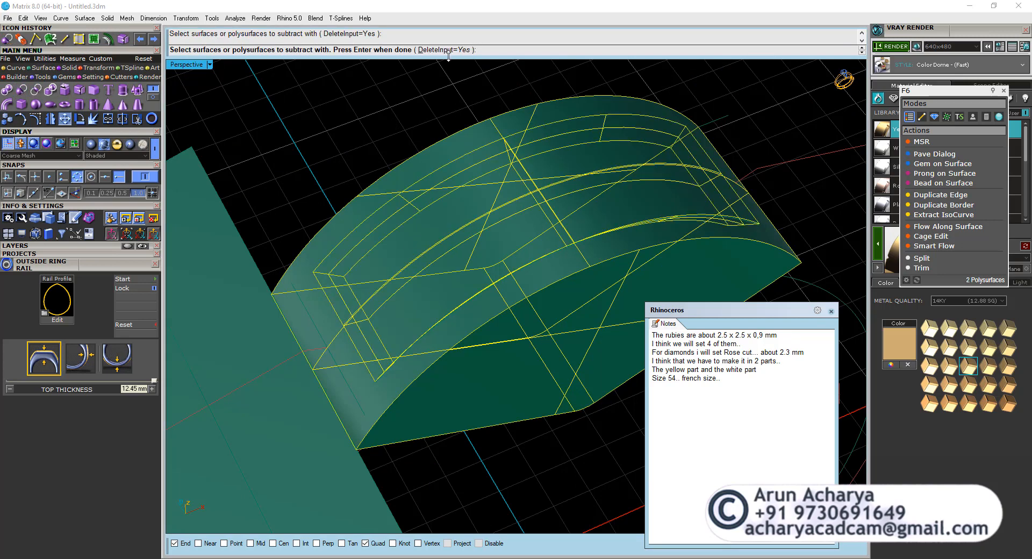
pyautogui.press('Return')
# Hide the panel cutter body lying in the head's recess.
pyautogui.click(448, 257)
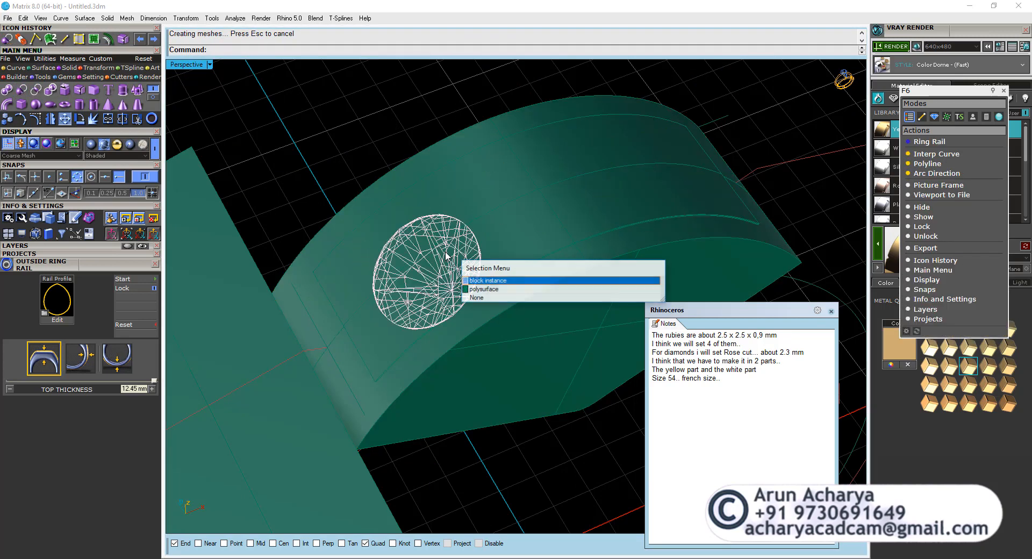
pyautogui.click(515, 289)
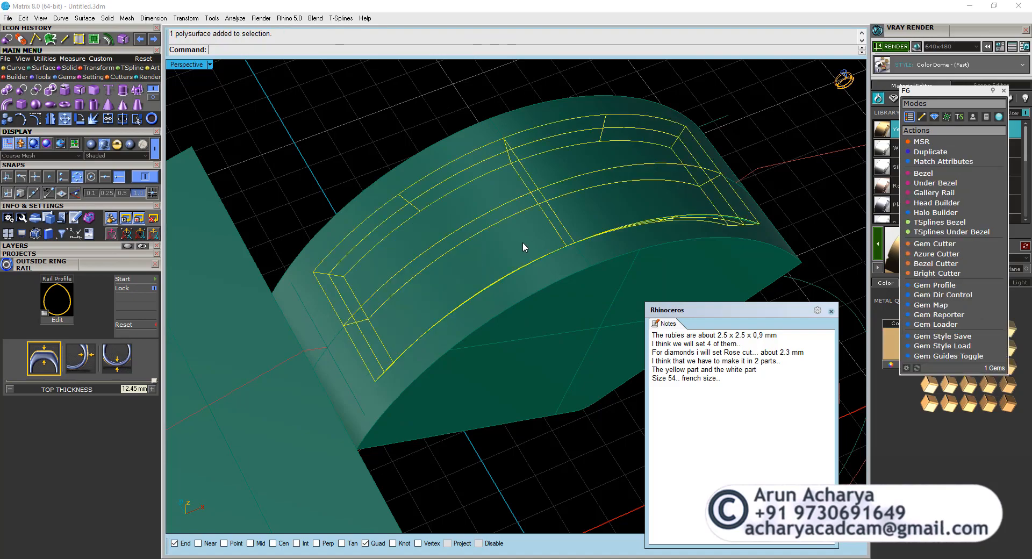
pyautogui.hotkey('ctrl', 'h')
# Inspect the recessed channel and its diamonds on the head from several angles in the Perspective view.
pyautogui.moveTo(522, 242); pyautogui.dragTo(442, 242, button='right')
pyautogui.click(443, 319)
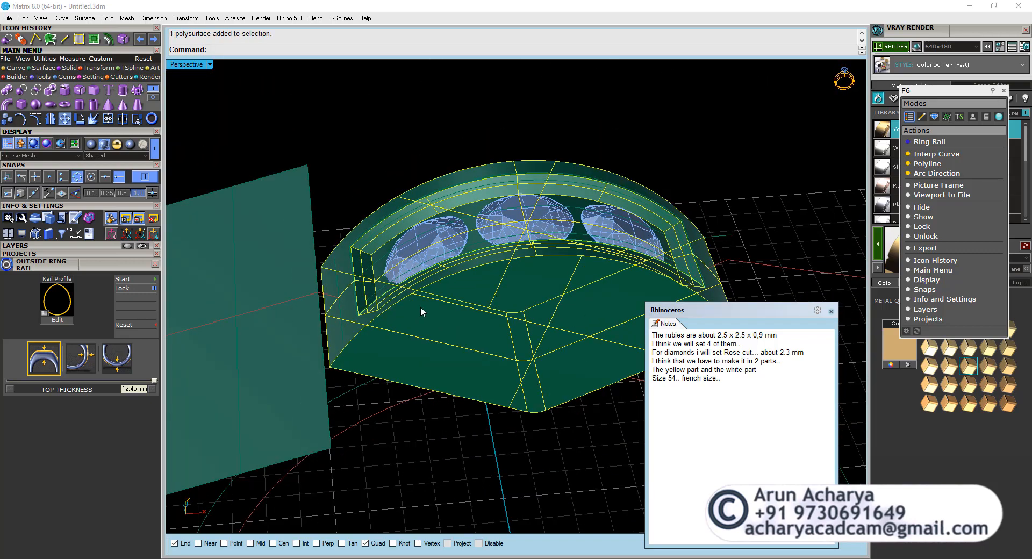
pyautogui.moveTo(420, 306); pyautogui.dragTo(342, 311, button='right')
pyautogui.click(342, 310)
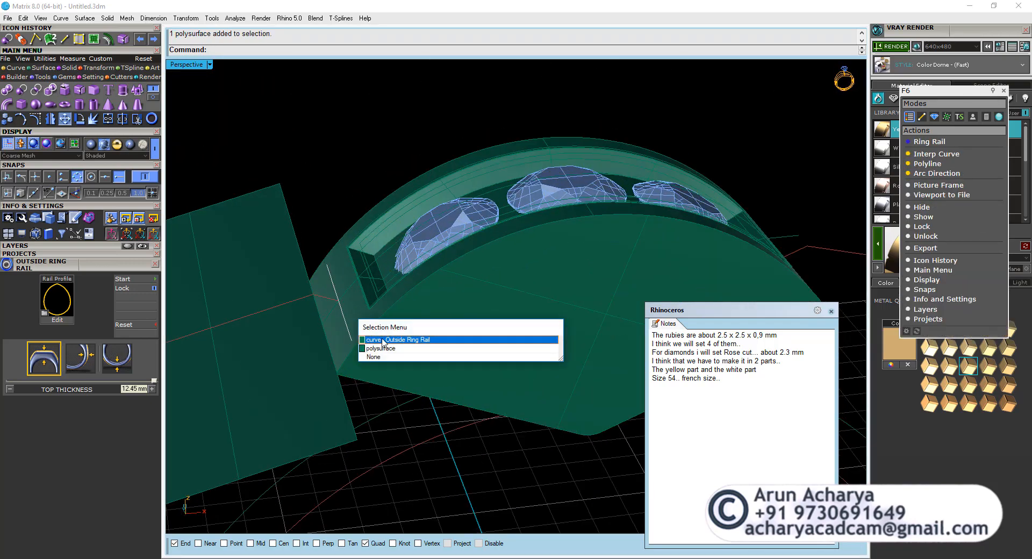
pyautogui.click(383, 340)
pyautogui.moveTo(383, 340); pyautogui.dragTo(398, 320, button='right')
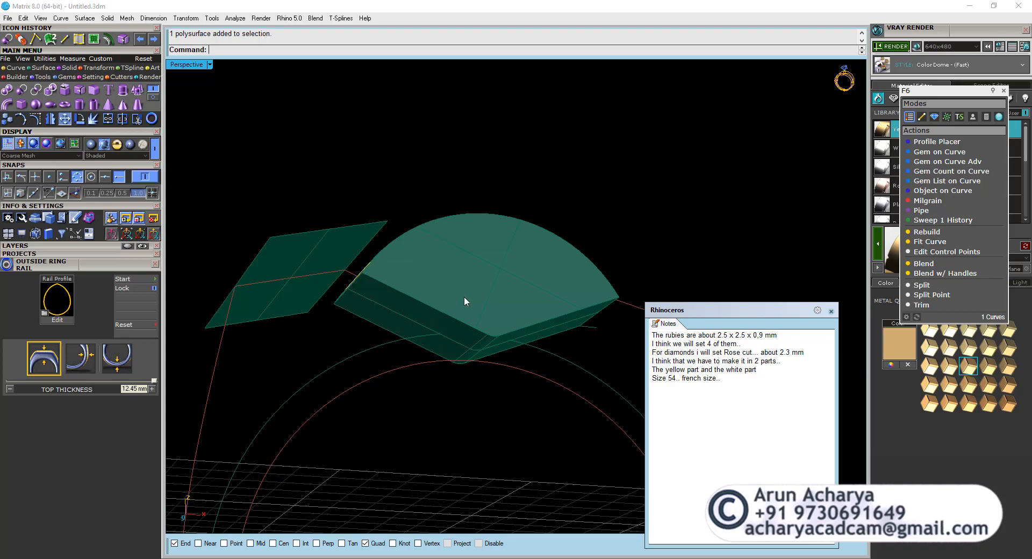
pyautogui.moveTo(464, 297); pyautogui.dragTo(451, 349, button='right')
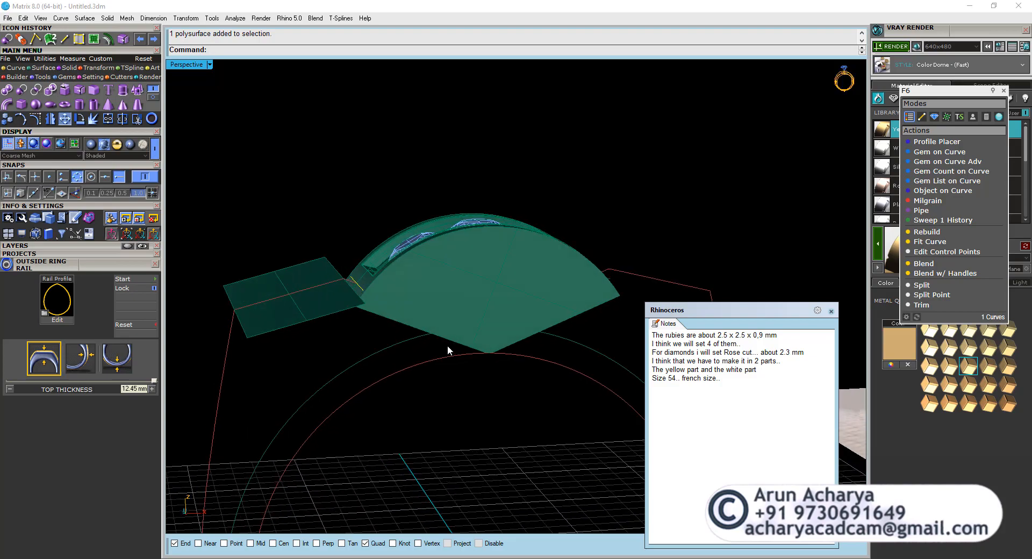
pyautogui.moveTo(440, 343); pyautogui.dragTo(449, 423, button='right')
# Delete the two outer diamonds in the recess, keeping only the centre one.
pyautogui.scroll(6, 392, 246)
pyautogui.moveTo(395, 249); pyautogui.dragTo(537, 282, button='right')
pyautogui.scroll(3, 538, 283)
pyautogui.click(534, 322)
pyautogui.scroll(-3, 472, 387)
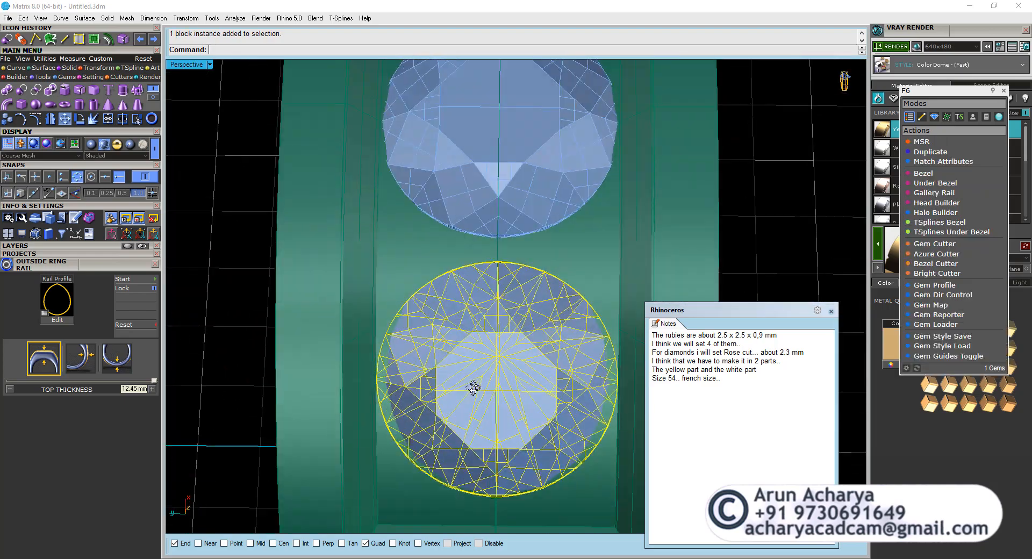
pyautogui.scroll(1, 477, 341)
pyautogui.moveTo(476, 342); pyautogui.dragTo(335, 163, button='right')
pyautogui.press('Delete')
pyautogui.scroll(-3, 428, 348)
pyautogui.scroll(2, 452, 130)
pyautogui.click(452, 130)
pyautogui.press('Delete')
# Move the centre diamond slightly straight up in the Through Finger view.
pyautogui.click(452, 248)
pyautogui.doubleClick(185, 64)
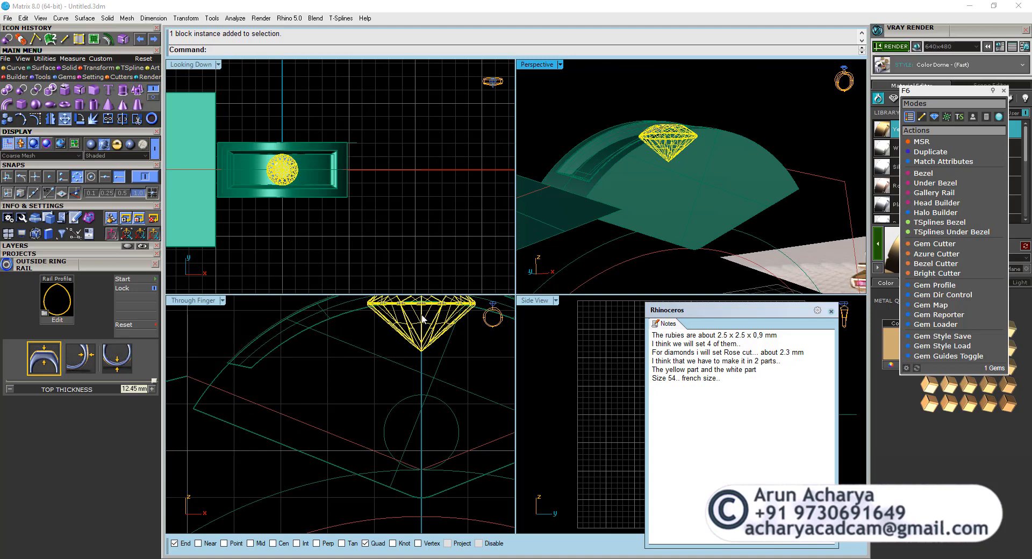
pyautogui.scroll(5, 423, 319)
pyautogui.doubleClick(195, 299)
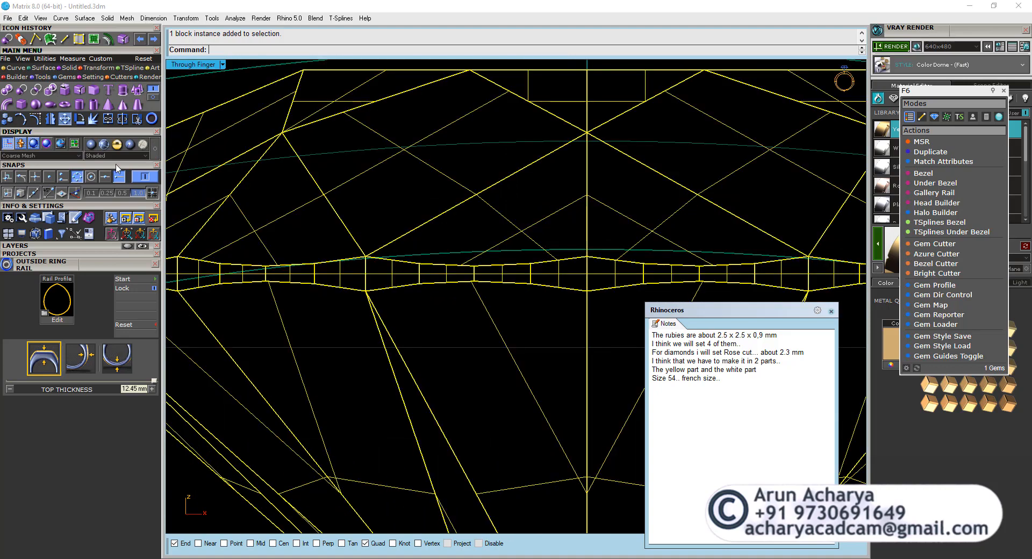
pyautogui.click(65, 121)
pyautogui.scroll(-6, 489, 292)
pyautogui.click(514, 373)
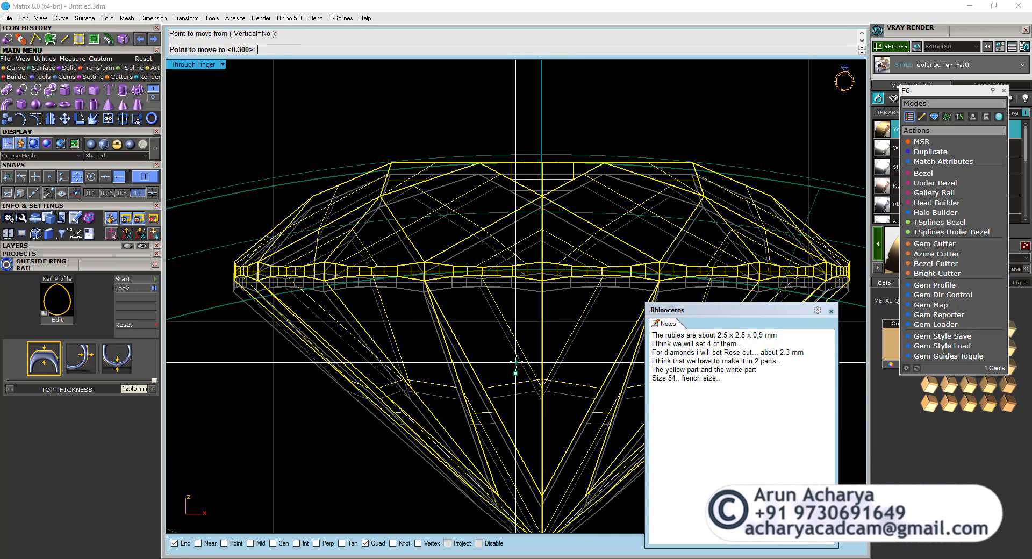
pyautogui.click(515, 359)
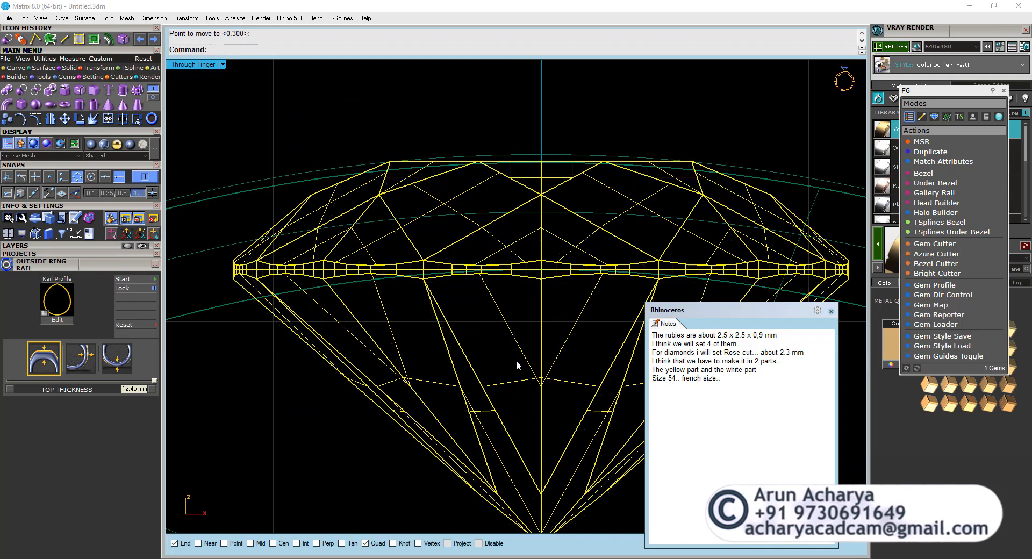
# Place a 2.3 mm diamond beside the centre stone on the head's recess floor with Gem on Surface.
pyautogui.scroll(-1, 515, 358)
pyautogui.scroll(-3, 513, 352)
pyautogui.doubleClick(209, 64)
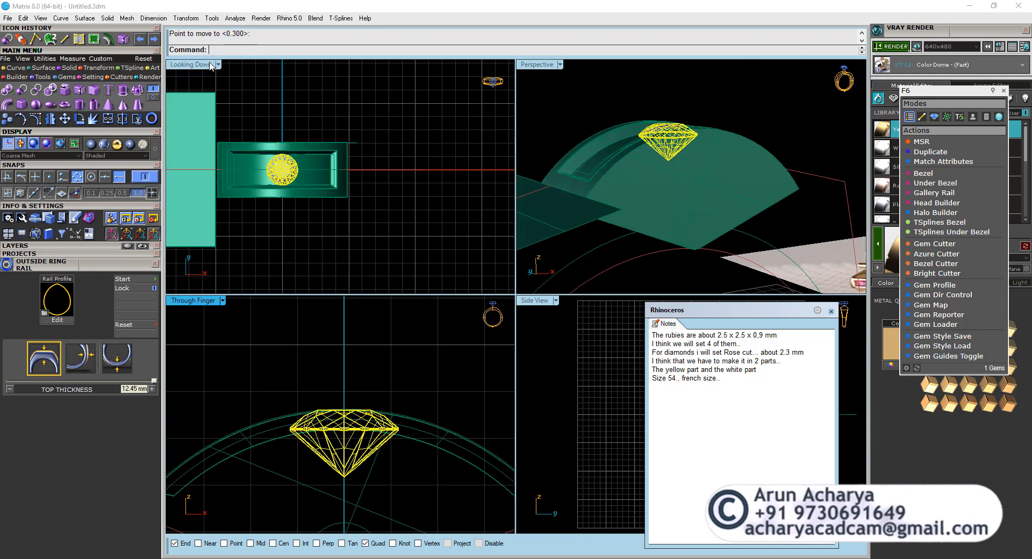
pyautogui.doubleClick(530, 65)
pyautogui.click(444, 329)
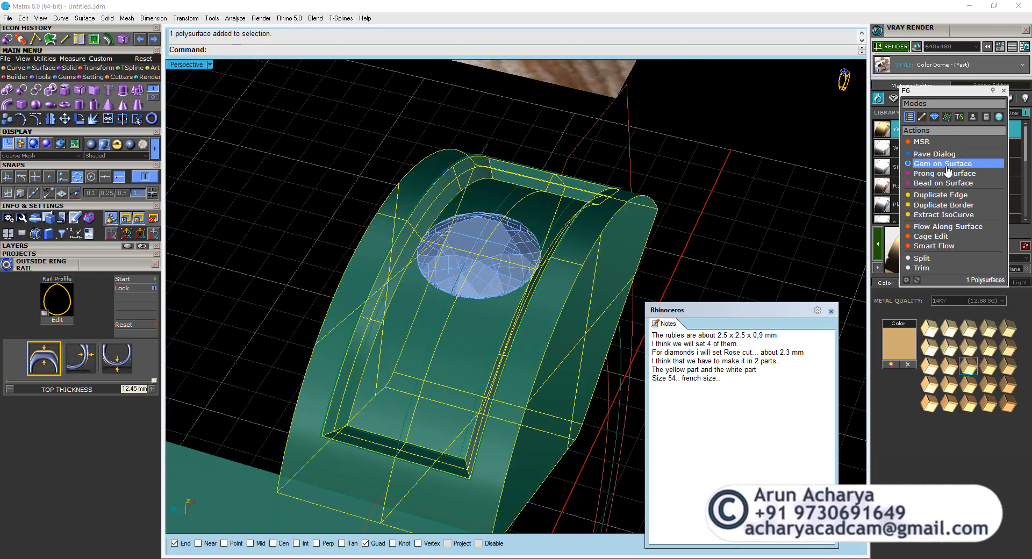
pyautogui.click(947, 168)
pyautogui.moveTo(444, 346); pyautogui.dragTo(440, 377, button='right')
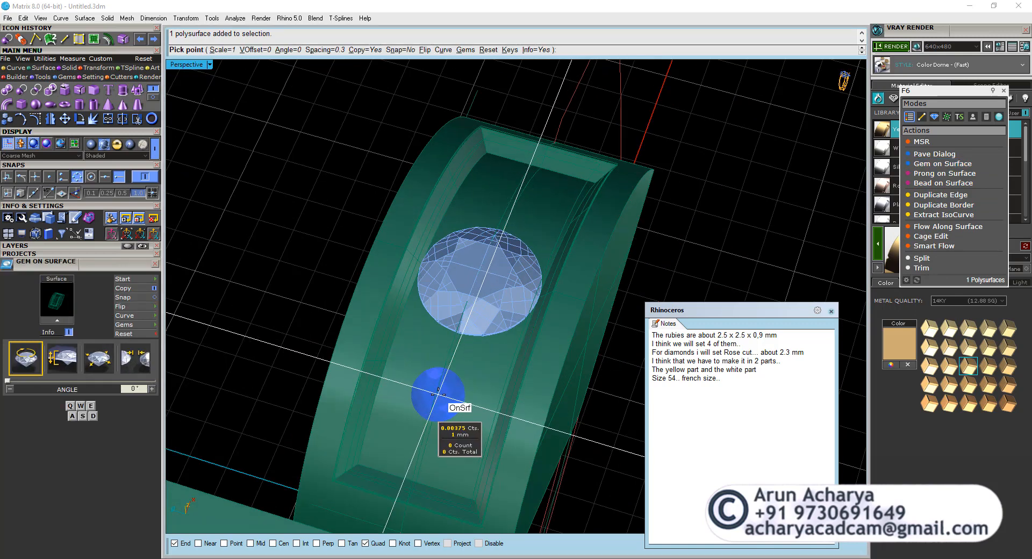
pyautogui.press('w')
pyautogui.press('w')
pyautogui.press('w')
pyautogui.press('w')
pyautogui.press('w')
pyautogui.press('w')
pyautogui.press('w')
pyautogui.press('w')
pyautogui.press('w')
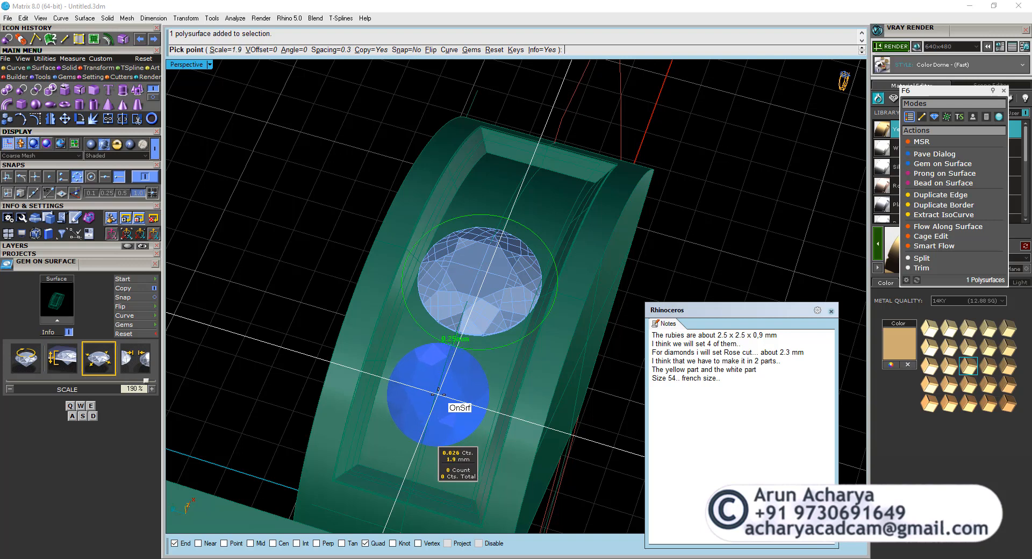
pyautogui.press('w')
pyautogui.press('w')
pyautogui.press('w')
pyautogui.press('w')
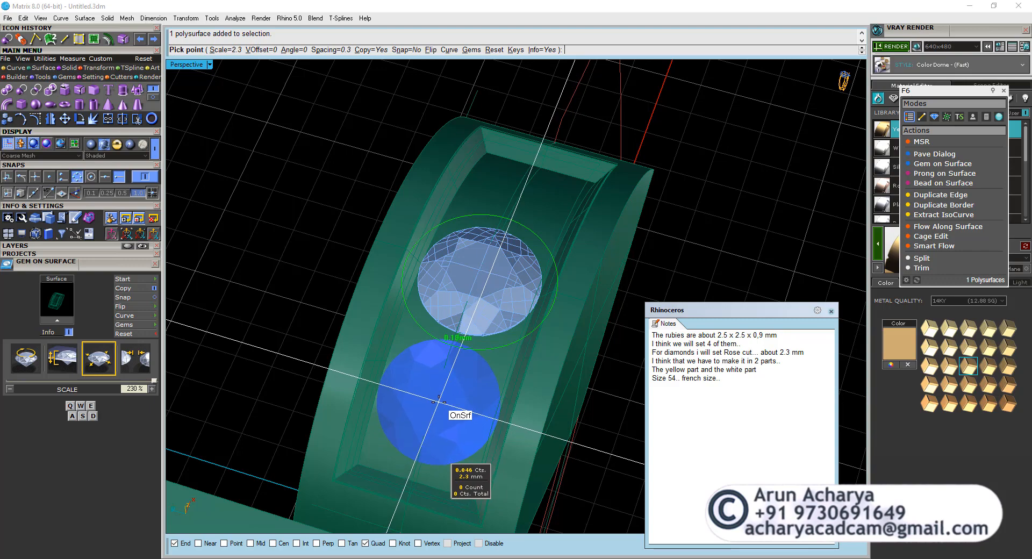
pyautogui.click(439, 401)
pyautogui.rightClick(439, 402)
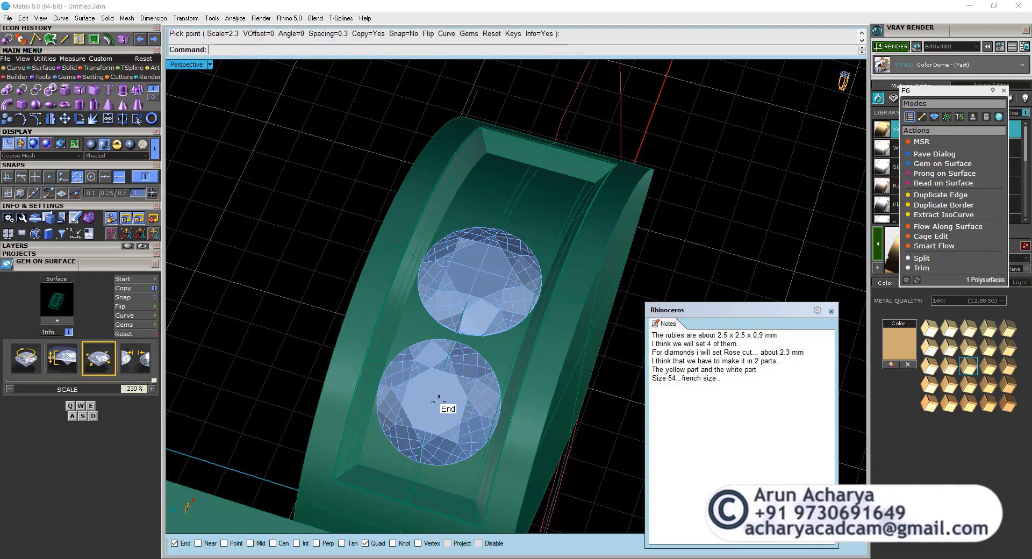
pyautogui.click(439, 402)
# Start Prong on Surface on the head's recessed floor with a drop of 0.1 and a prong height of 0.7.
pyautogui.click(310, 215)
pyautogui.scroll(-8, 310, 215)
pyautogui.moveTo(311, 215); pyautogui.dragTo(478, 274, button='right')
pyautogui.scroll(10, 468, 325)
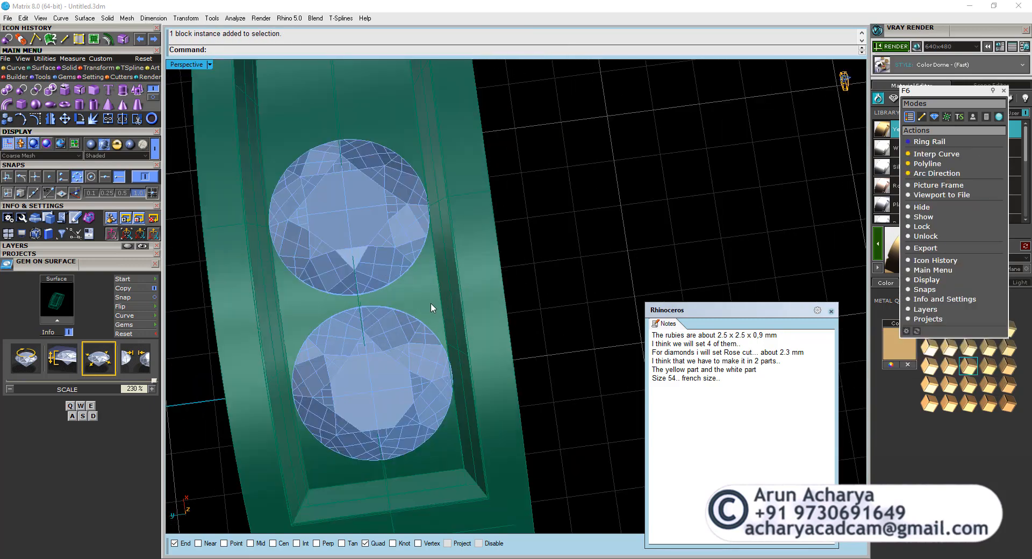
pyautogui.click(430, 302)
pyautogui.click(956, 174)
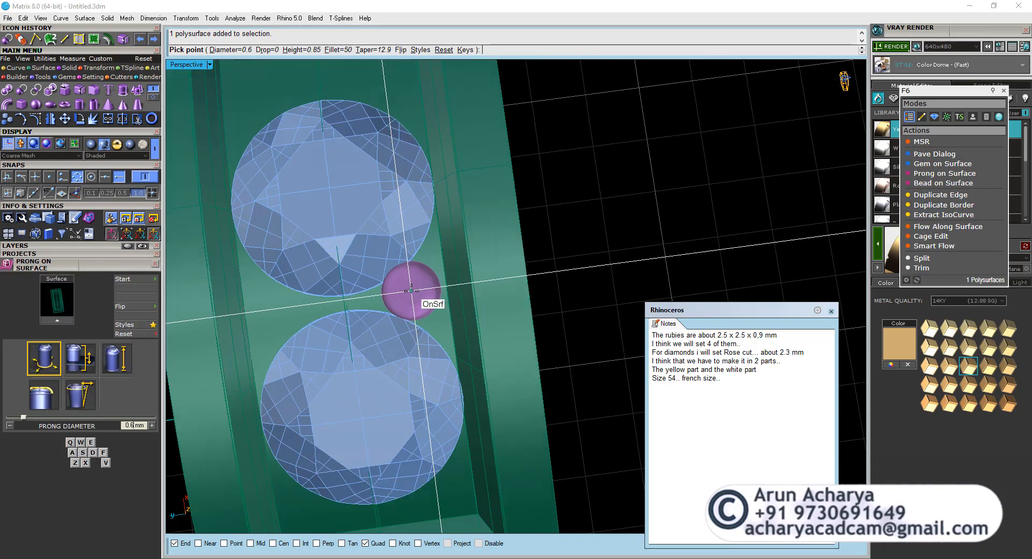
pyautogui.scroll(2, 411, 291)
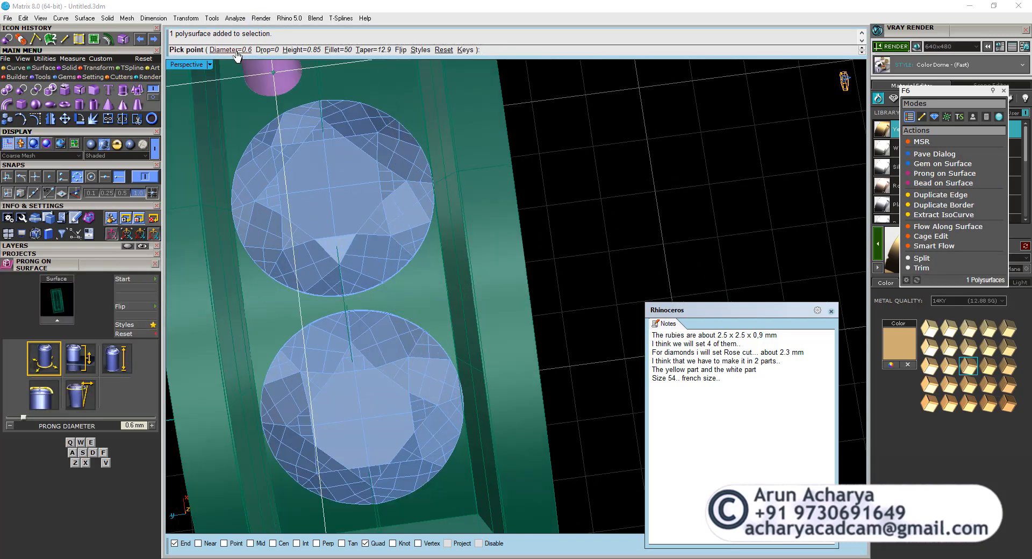
pyautogui.click(267, 49)
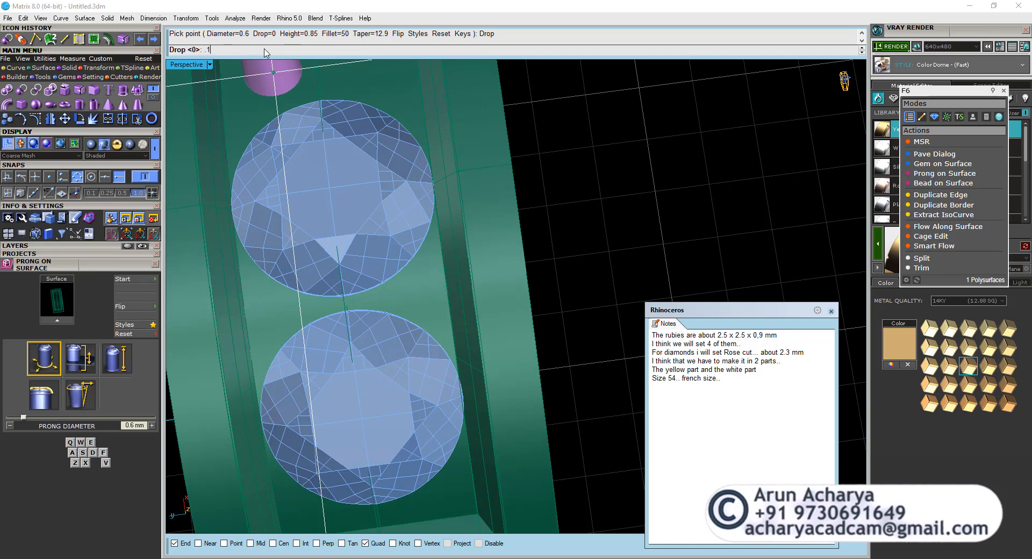
pyautogui.press('Return')
pyautogui.click(293, 50)
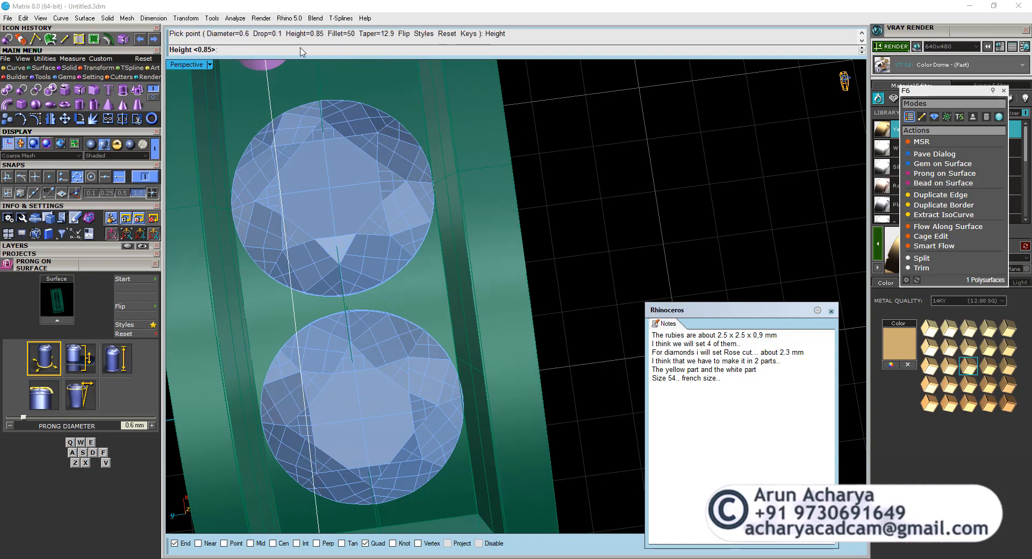
pyautogui.press('Return')
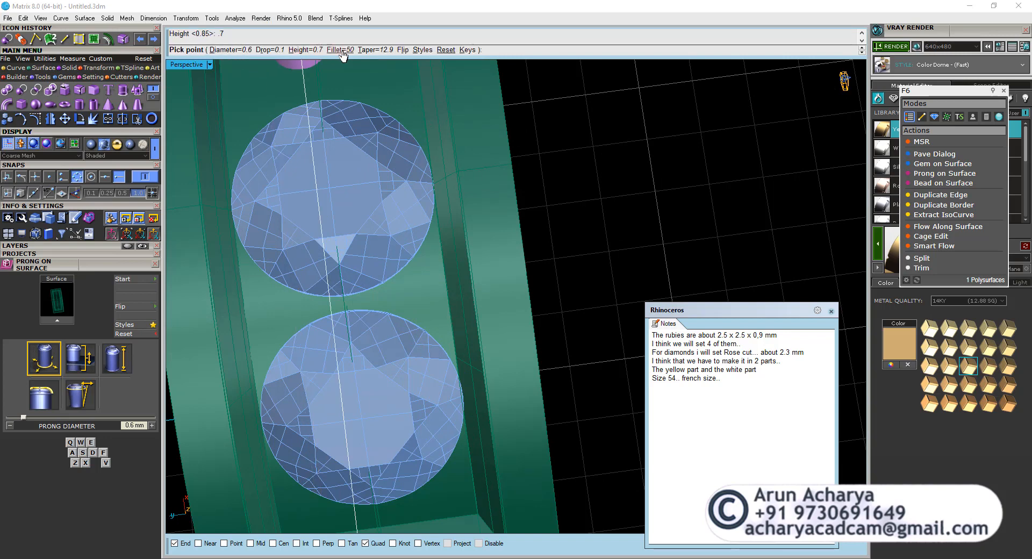
# Keep the prong fillet at 50 and set the prong taper to 0.
pyautogui.moveTo(452, 303); pyautogui.dragTo(374, 271, button='right')
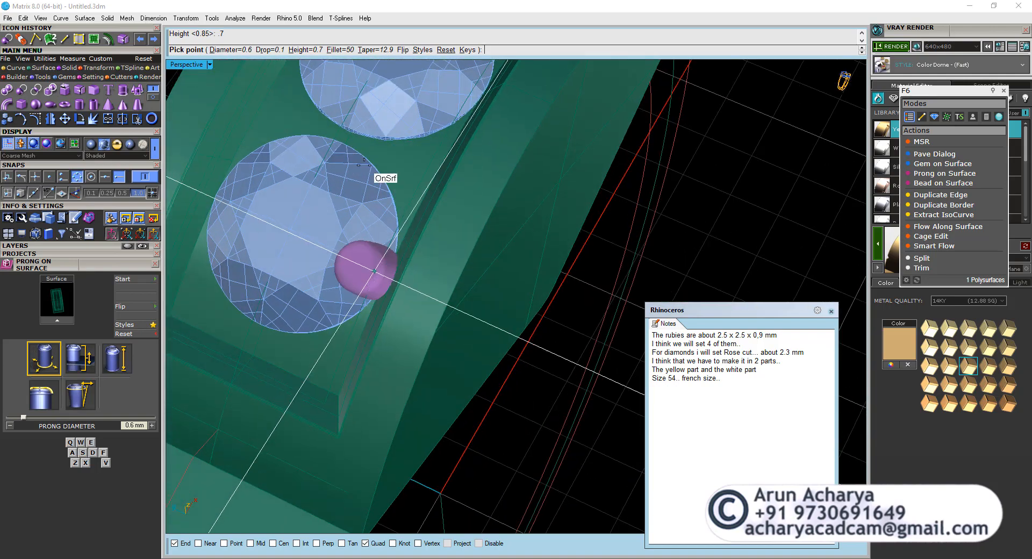
pyautogui.click(340, 50)
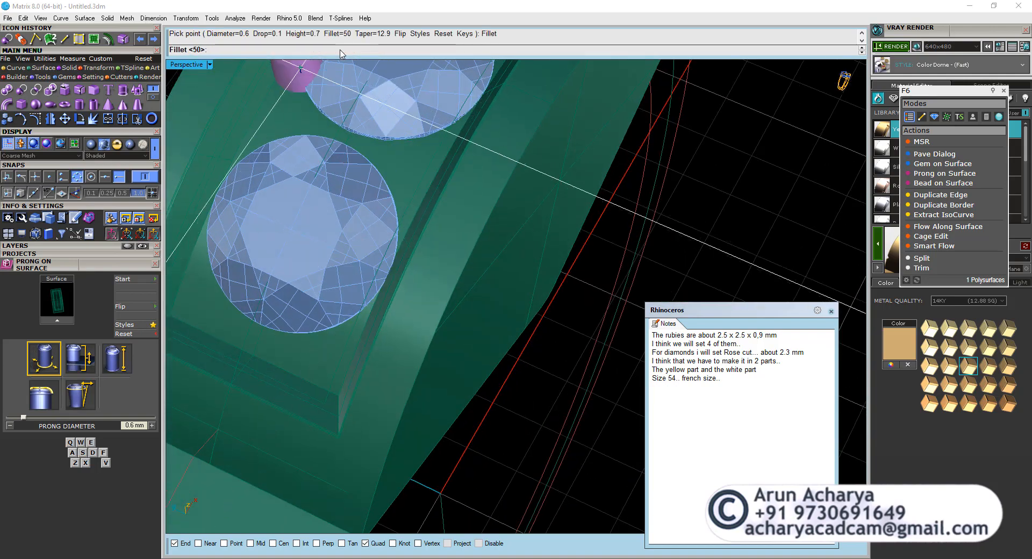
pyautogui.press('Return')
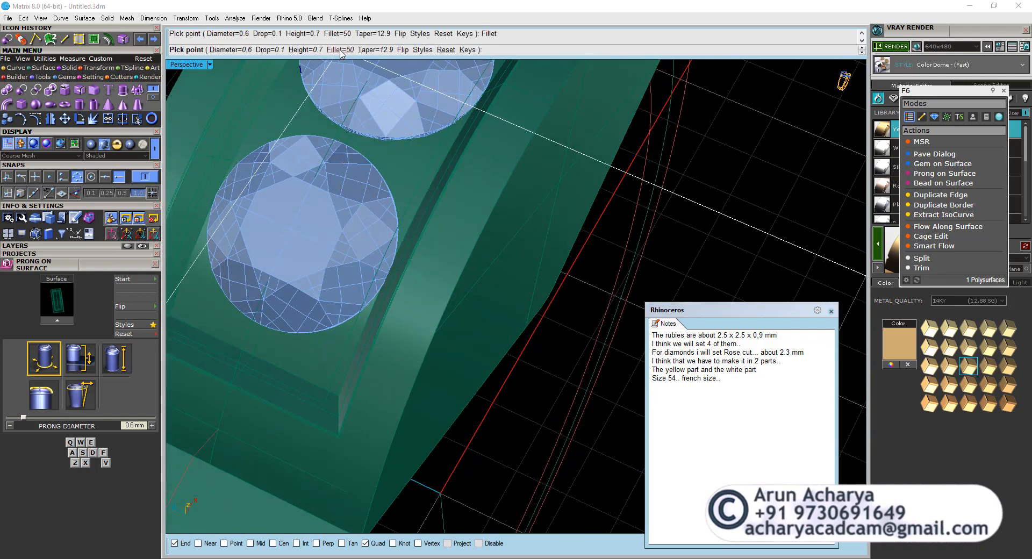
pyautogui.click(376, 50)
pyautogui.write('0')
pyautogui.press('Return')
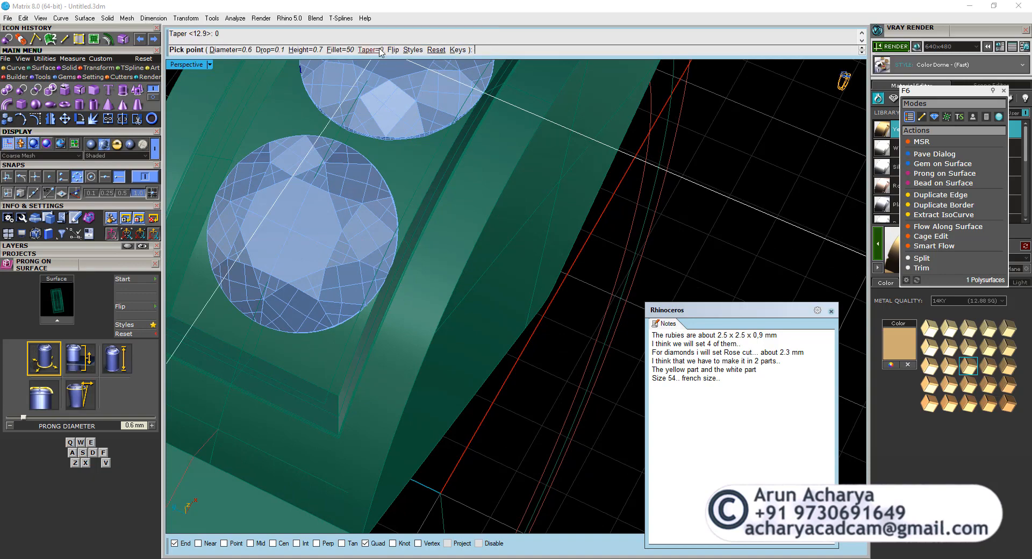
# Try the prong between the two diamonds, test a 0.4 mm diameter, and settle on a prong diameter of 0.5 mm.
pyautogui.scroll(5, 408, 225)
pyautogui.scroll(6, 420, 203)
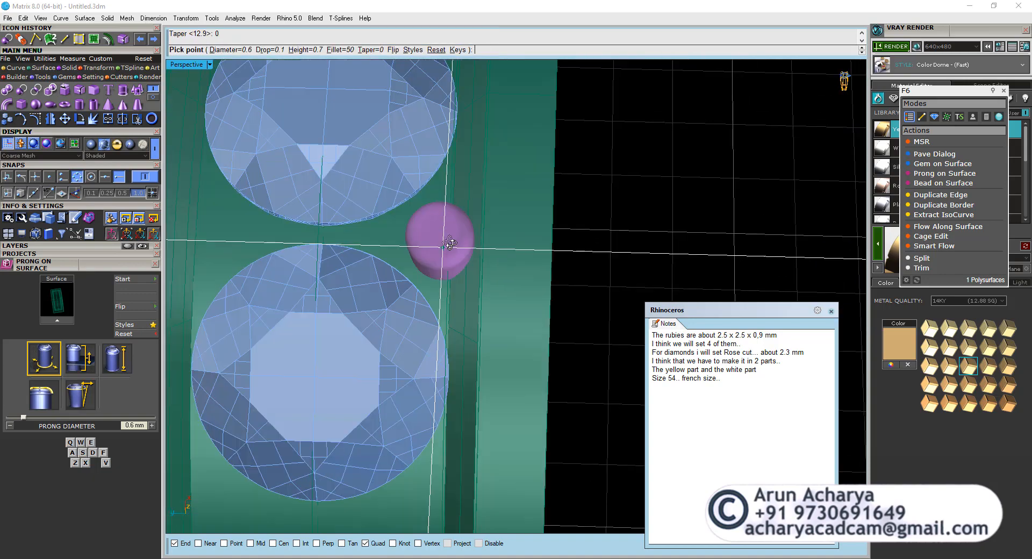
pyautogui.scroll(-4, 448, 279)
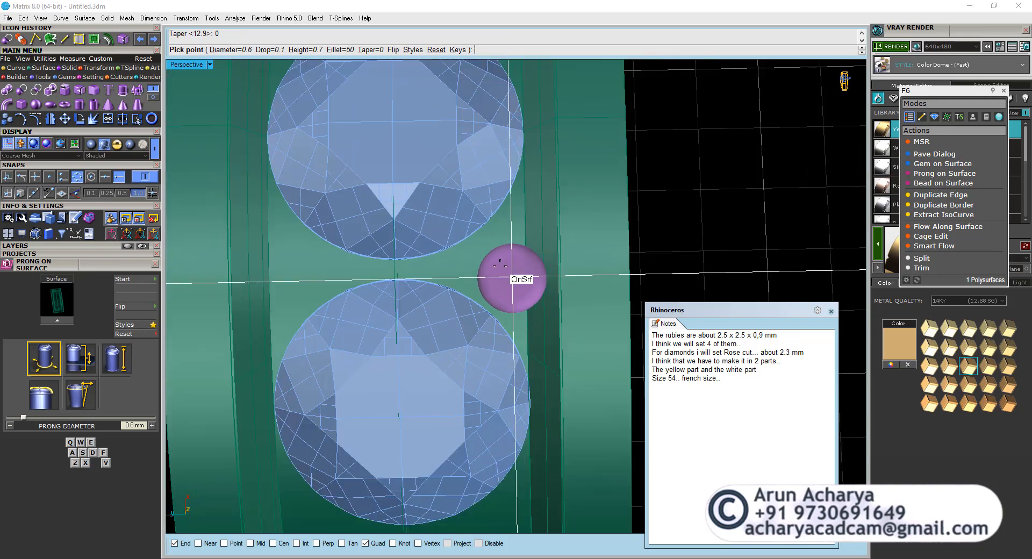
pyautogui.scroll(2, 490, 248)
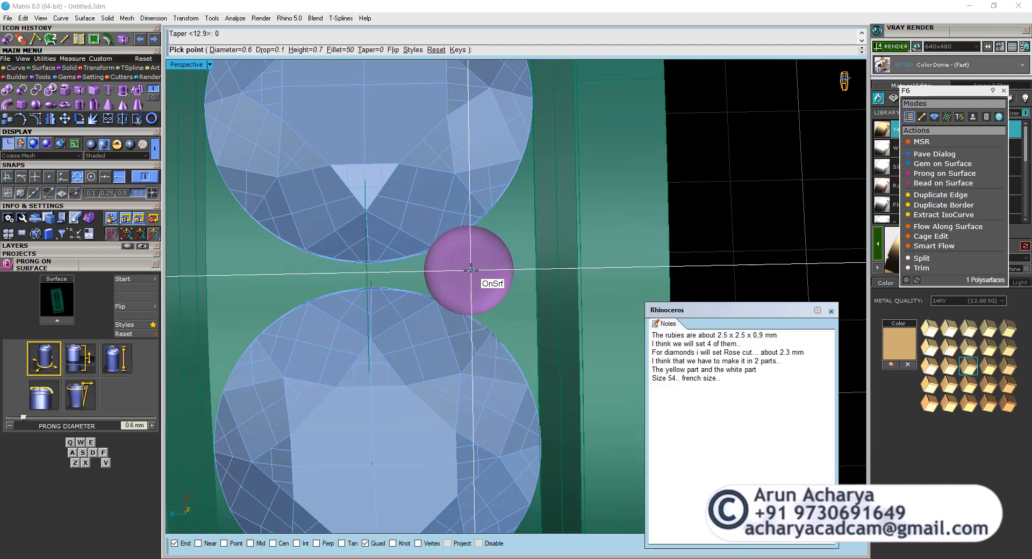
pyautogui.click(230, 50)
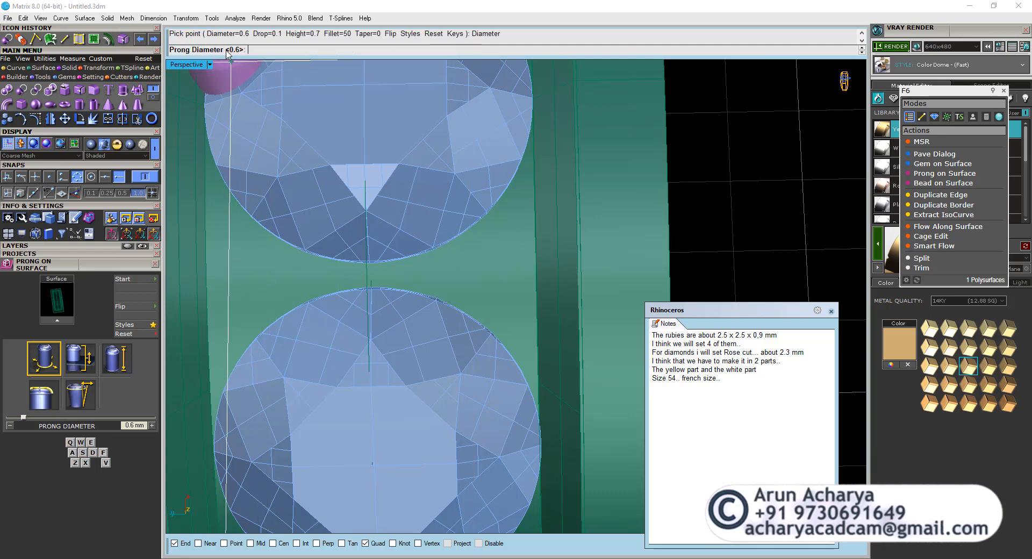
pyautogui.press('Return')
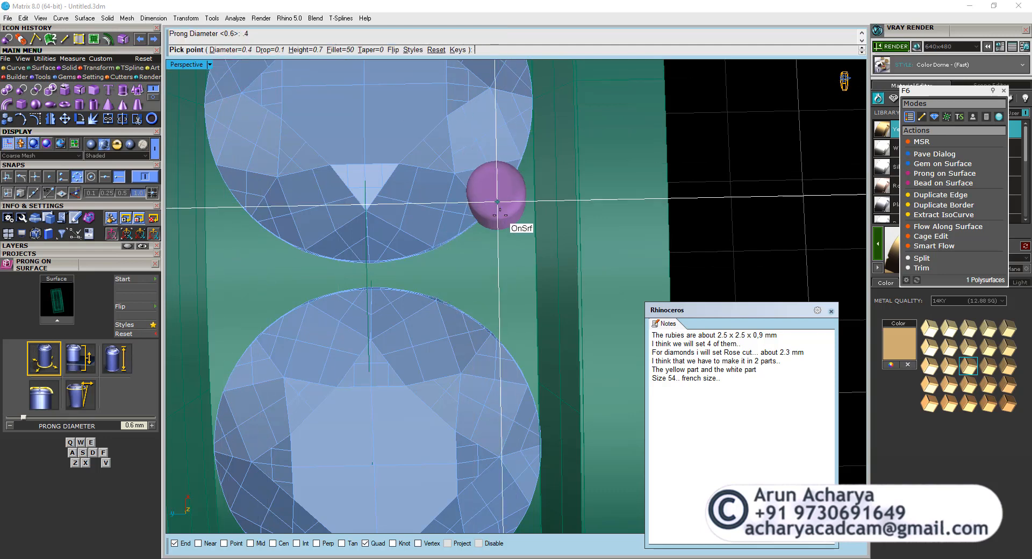
pyautogui.click(237, 50)
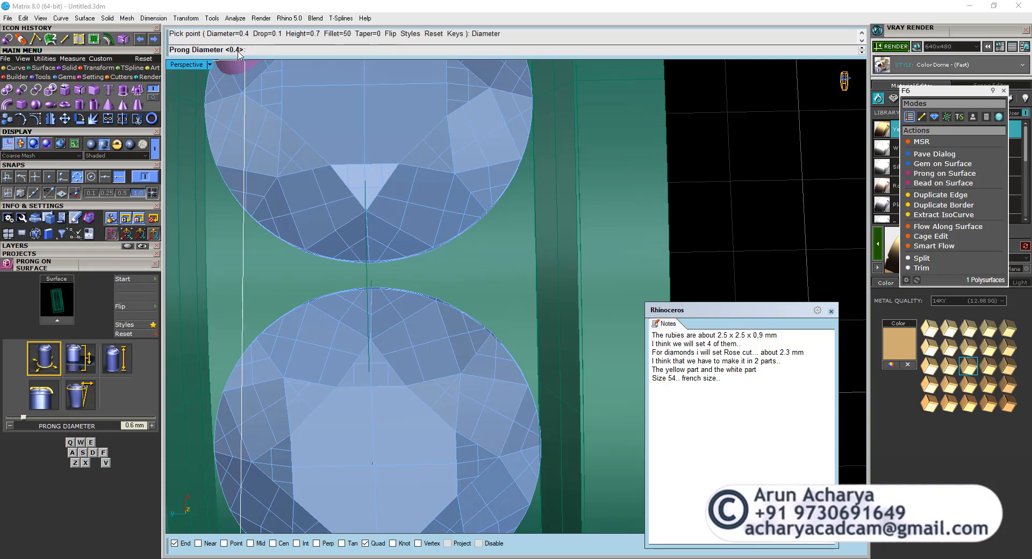
pyautogui.write('.5')
pyautogui.press('Return')
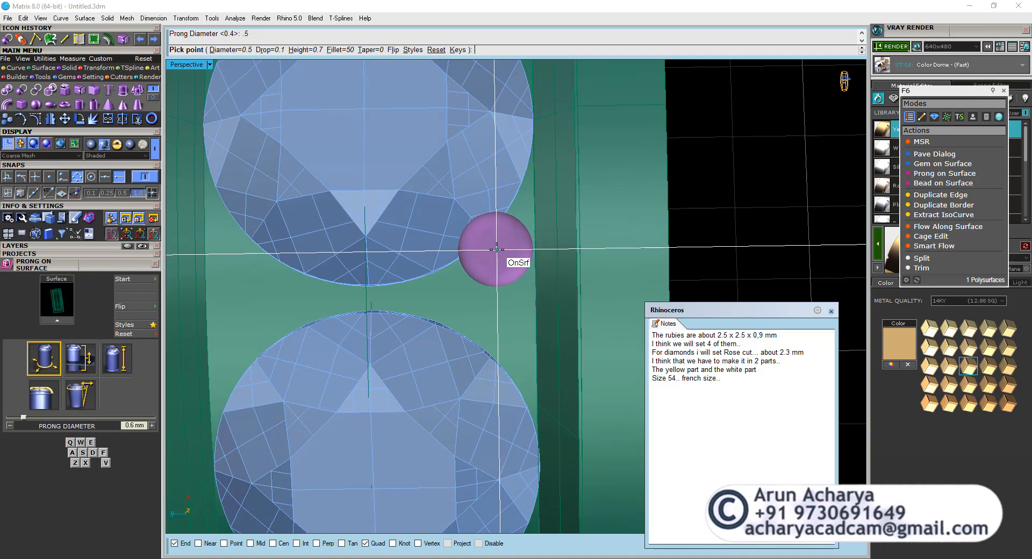
# Place two prongs on the recess floor along one side of the gap between the diamonds, one gripping each stone.
pyautogui.click(497, 248)
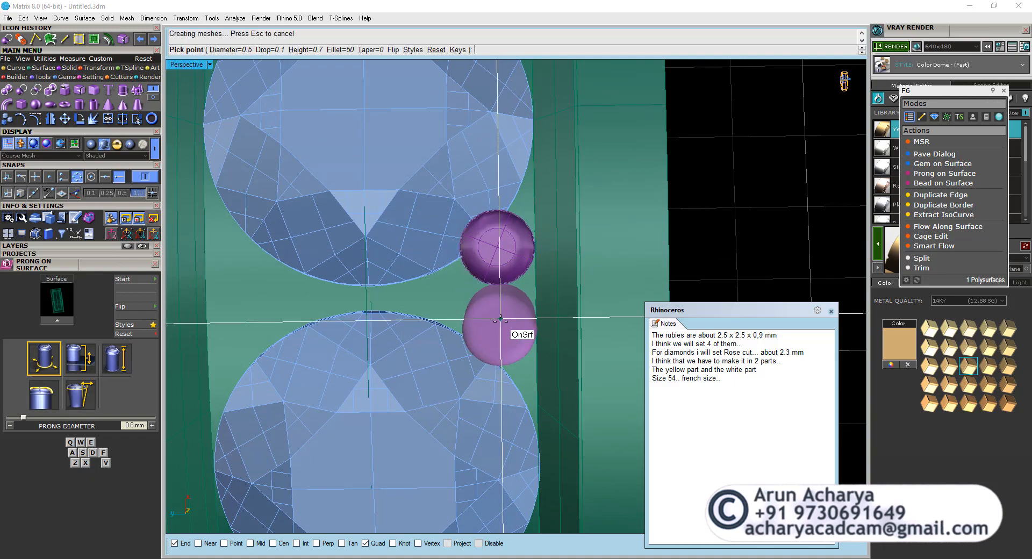
pyautogui.moveTo(501, 335); pyautogui.dragTo(503, 328, button='right')
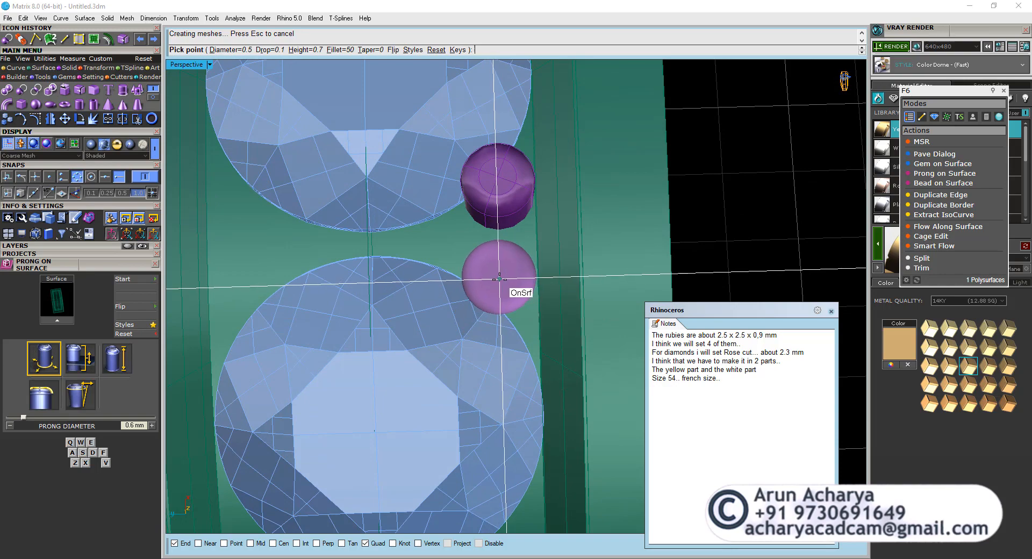
pyautogui.click(500, 280)
pyautogui.press('Return')
pyautogui.scroll(-3, 501, 278)
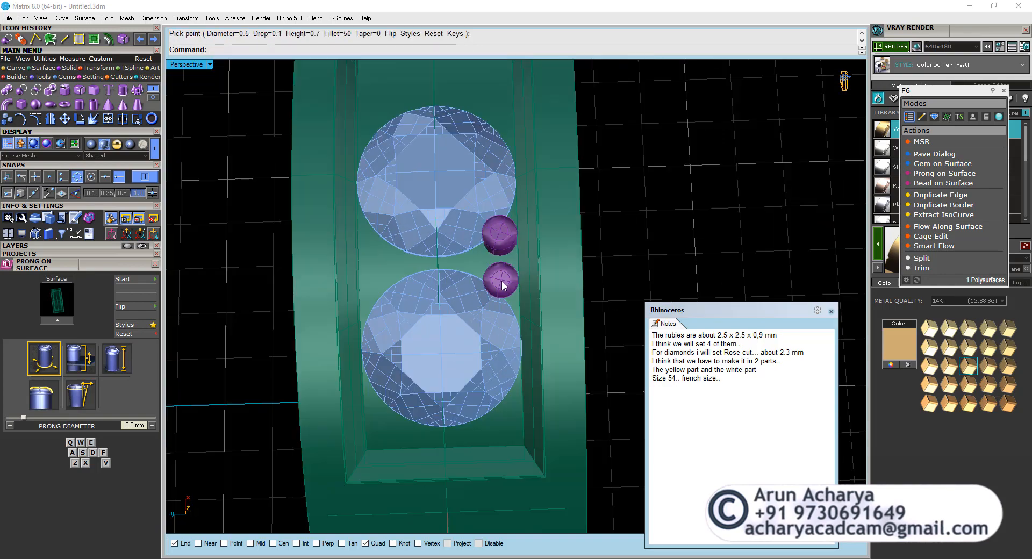
# Mirror the two prongs across the head's lengthwise centre line through 0,0,0, keeping the originals.
pyautogui.moveTo(501, 275); pyautogui.dragTo(500, 293, button='right')
pyautogui.click(500, 294)
pyautogui.keyDown('shift'); pyautogui.click(500, 251); pyautogui.keyUp('shift')
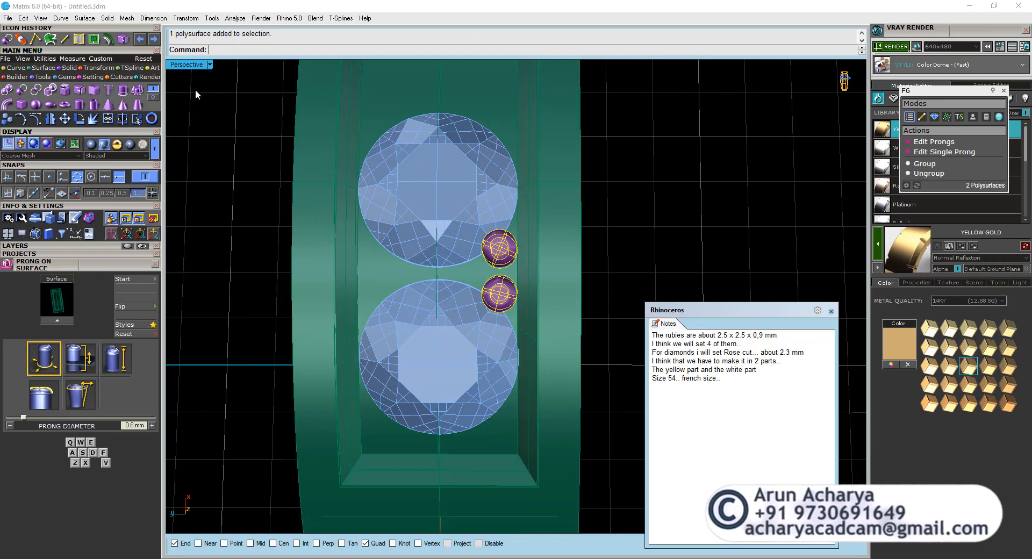
pyautogui.click(55, 119)
pyautogui.write('0,0,0')
pyautogui.press('Return')
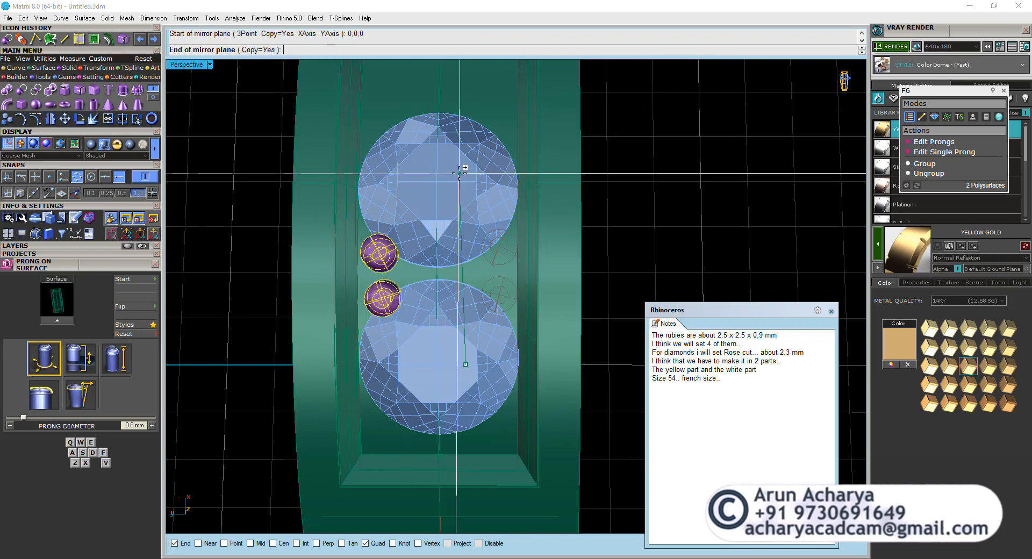
pyautogui.click(467, 159)
pyautogui.press('Escape')
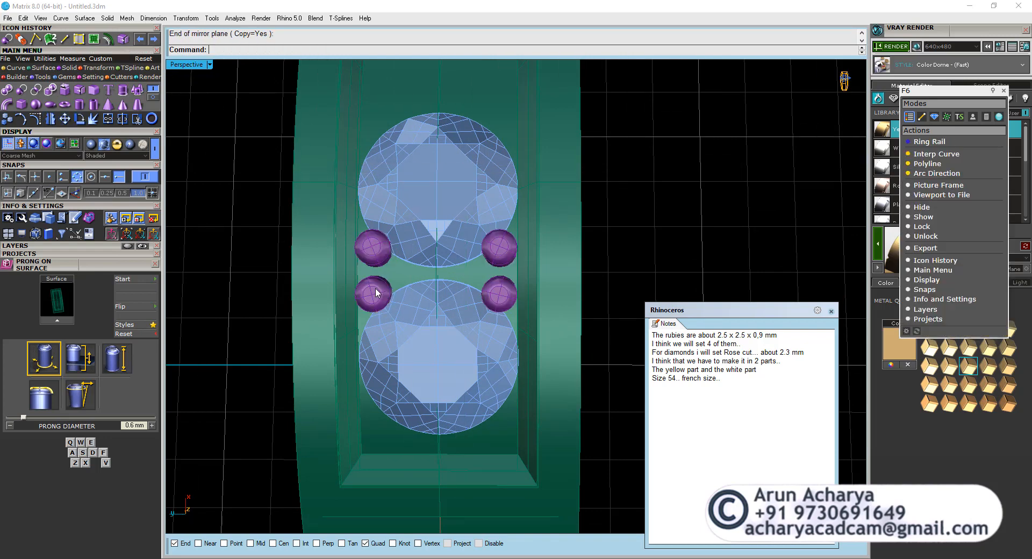
# Mirror the outer diamond's two prongs about the stone's own axis in the Through Finger view, starting from its culet.
pyautogui.click(373, 293)
pyautogui.doubleClick(190, 65)
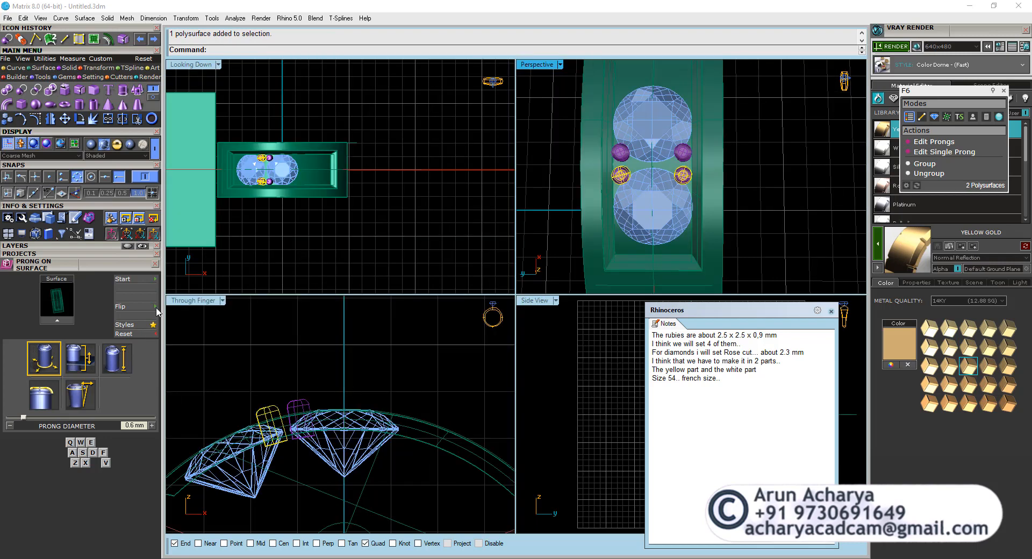
pyautogui.doubleClick(192, 301)
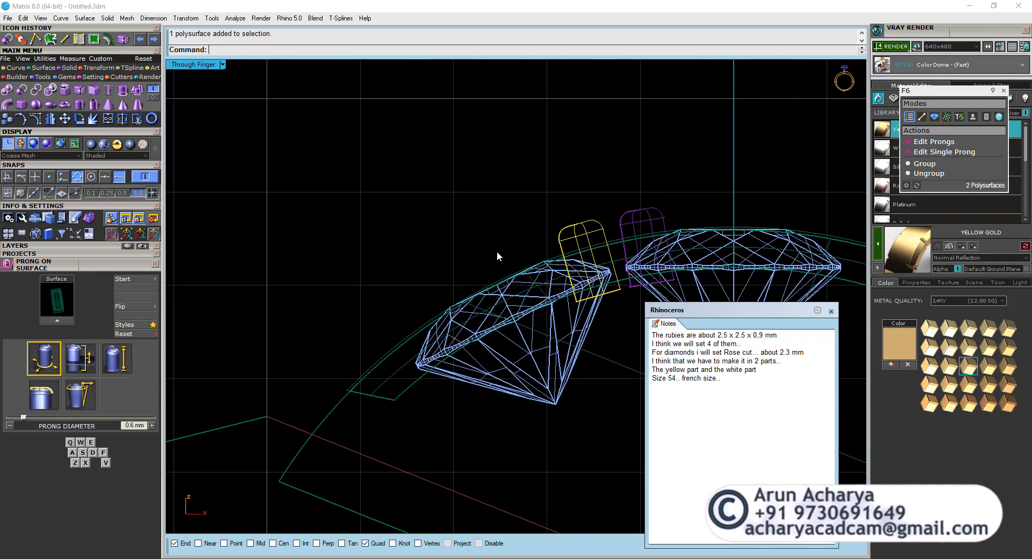
pyautogui.click(50, 119)
pyautogui.click(555, 403)
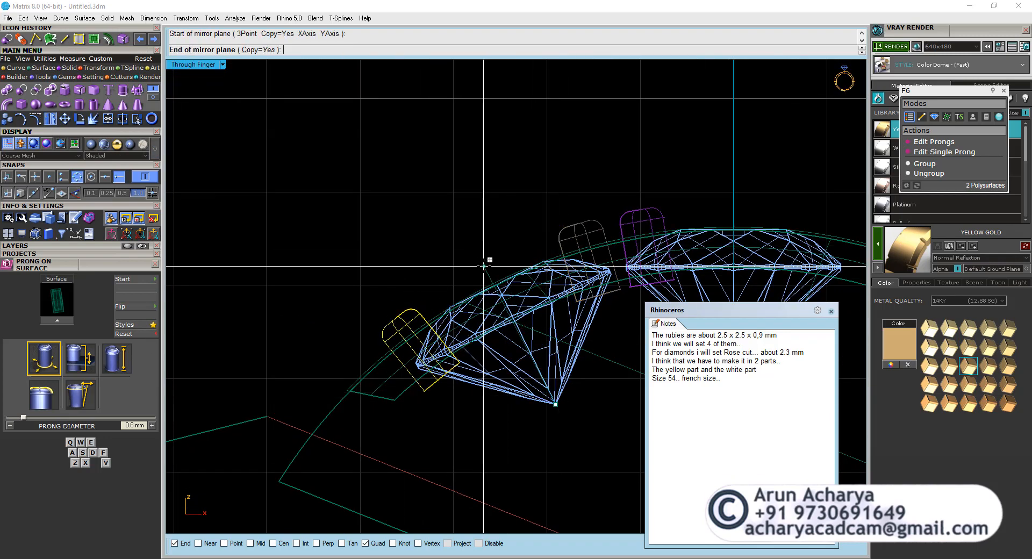
pyautogui.click(486, 263)
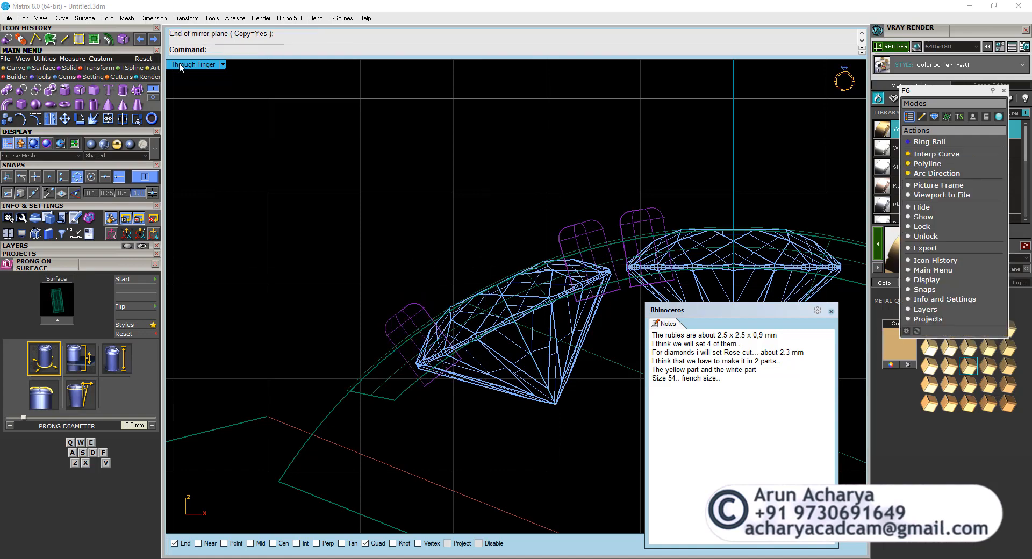
# Examine the mirrored prongs and the free space at the recess end beyond the outer diamond in the Perspective view.
pyautogui.doubleClick(180, 66)
pyautogui.doubleClick(520, 64)
pyautogui.moveTo(522, 73); pyautogui.dragTo(520, 295, button='right')
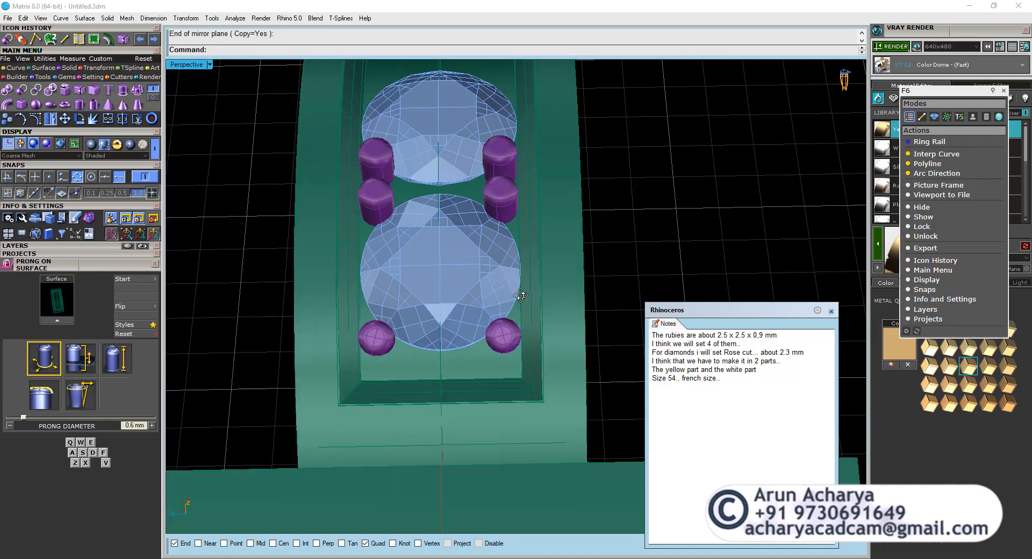
pyautogui.scroll(2, 446, 352)
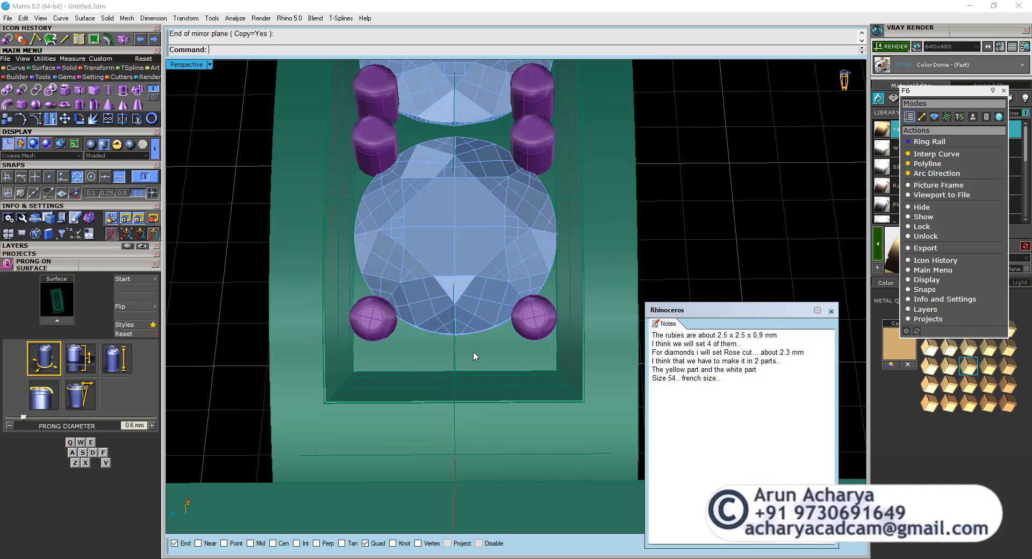
pyautogui.scroll(-4, 474, 350)
pyautogui.moveTo(476, 350); pyautogui.dragTo(426, 331, button='right')
pyautogui.scroll(-4, 460, 383)
pyautogui.scroll(8, 425, 331)
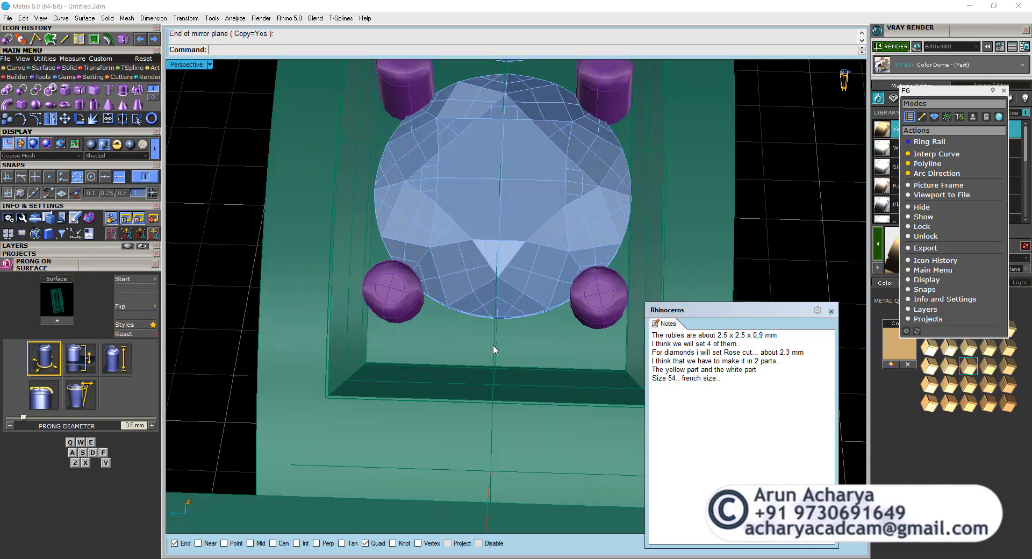
# Place one more 0.5 mm prong on the recess floor at the outer diamond's end edge, just off the centre line.
pyautogui.scroll(-2, 493, 349)
pyautogui.click(513, 350)
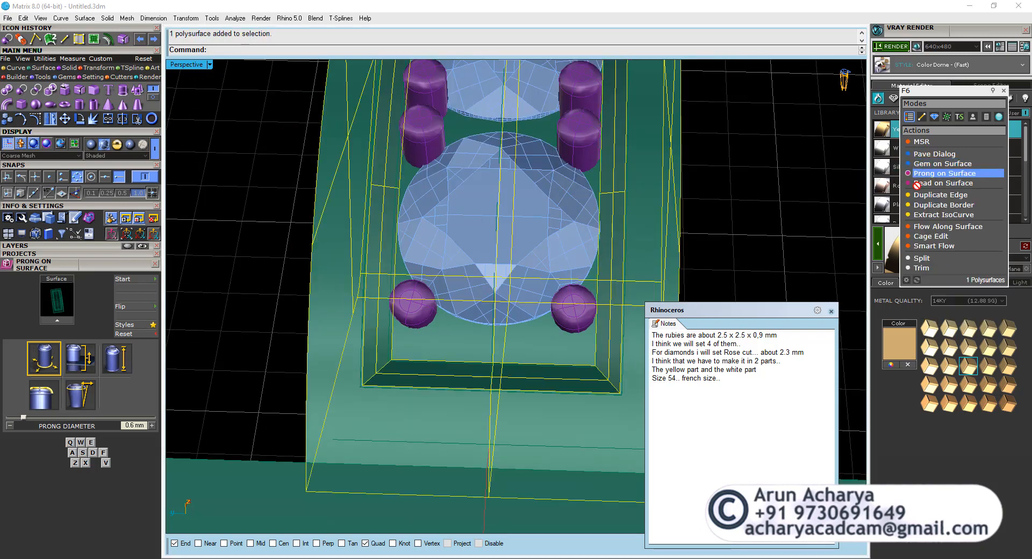
pyautogui.click(944, 173)
pyautogui.scroll(3, 532, 339)
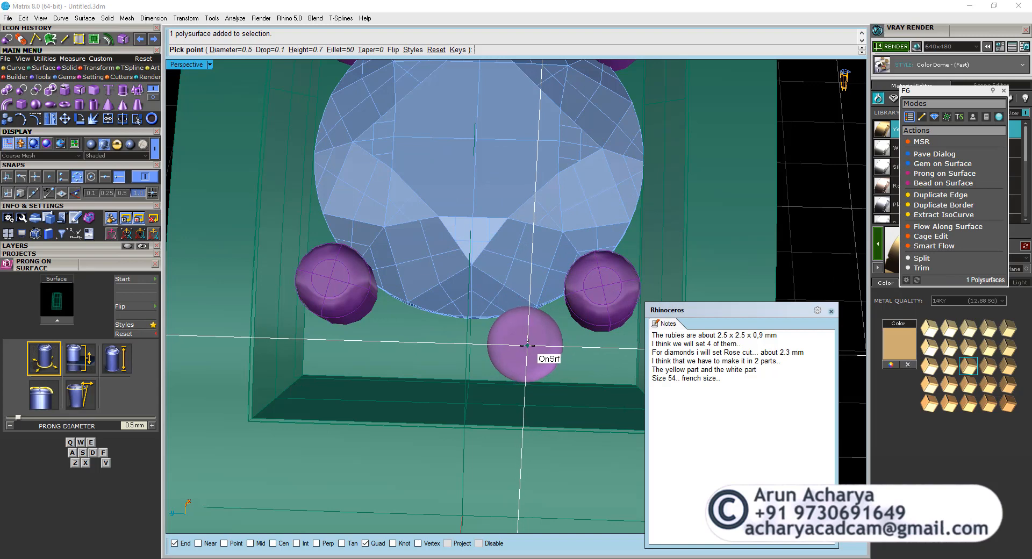
pyautogui.click(531, 346)
pyautogui.rightClick(521, 353)
# Mirror the new end prong across the head's lengthwise centre line, keeping the original.
pyautogui.click(522, 352)
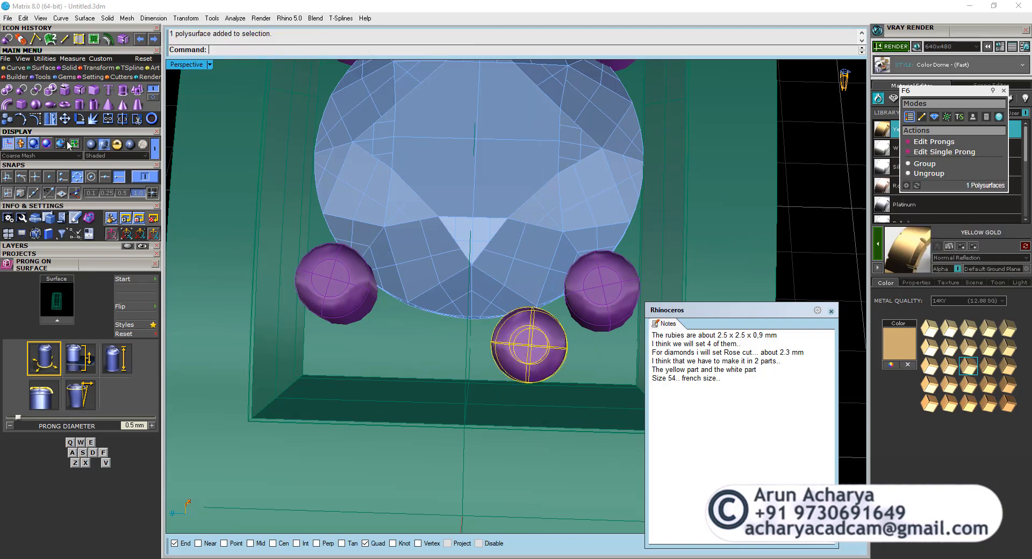
pyautogui.click(49, 123)
pyautogui.click(542, 239)
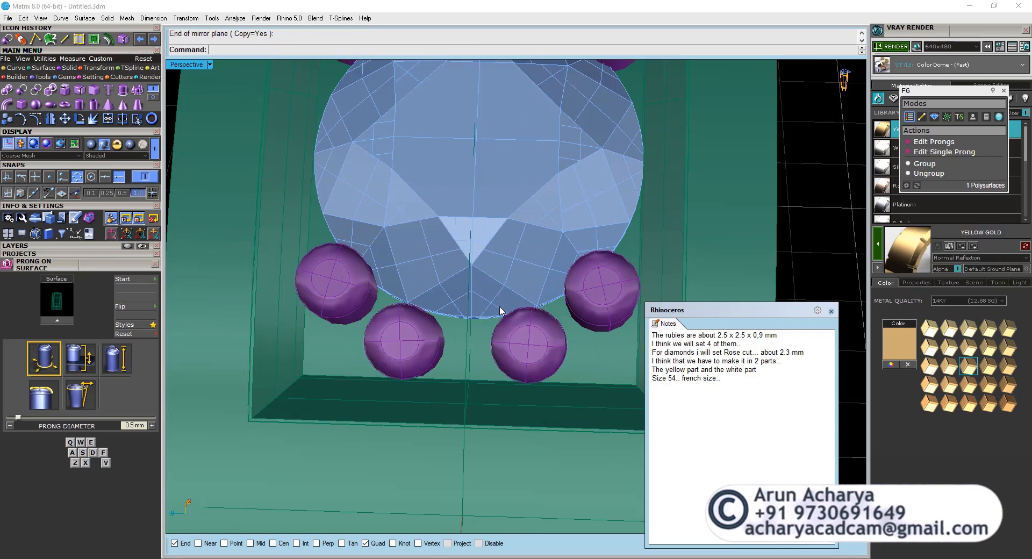
pyautogui.scroll(-4, 498, 305)
pyautogui.scroll(-4, 458, 377)
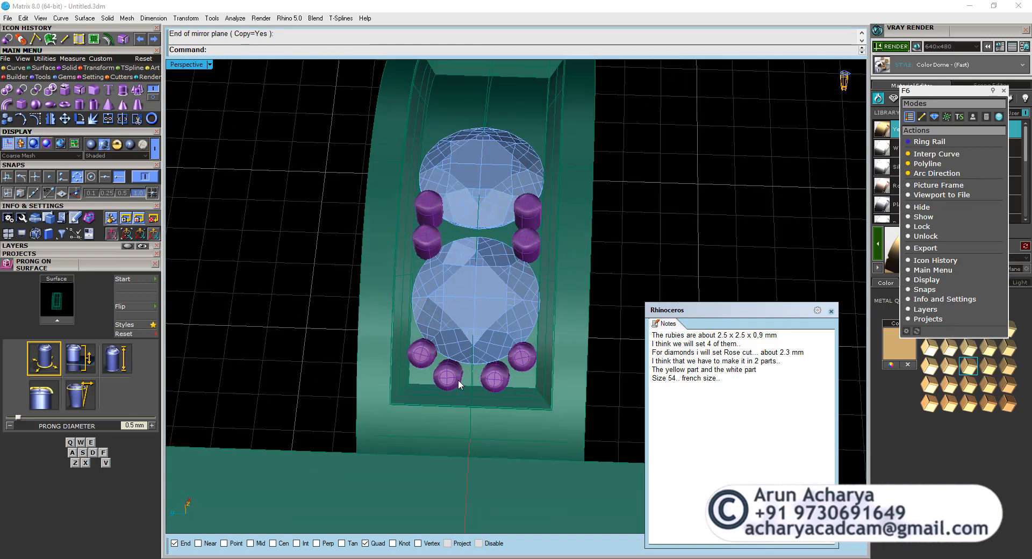
# Mirror the outer diamond and its eight surrounding prongs about the origin onto the opposite end of the recess, keeping the originals.
pyautogui.click(430, 359)
pyautogui.keyDown('shift'); pyautogui.click(450, 375); pyautogui.keyUp('shift')
pyautogui.keyDown('shift'); pyautogui.click(498, 375); pyautogui.keyUp('shift')
pyautogui.keyDown('shift'); pyautogui.click(521, 356); pyautogui.keyUp('shift')
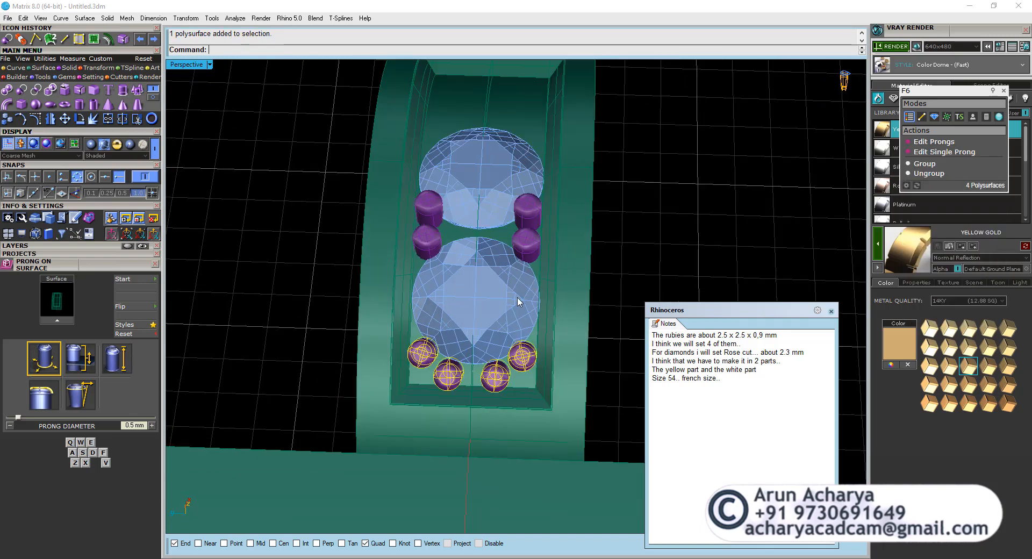
pyautogui.keyDown('shift'); pyautogui.click(427, 236); pyautogui.keyUp('shift')
pyautogui.keyDown('shift'); pyautogui.click(428, 206); pyautogui.keyUp('shift')
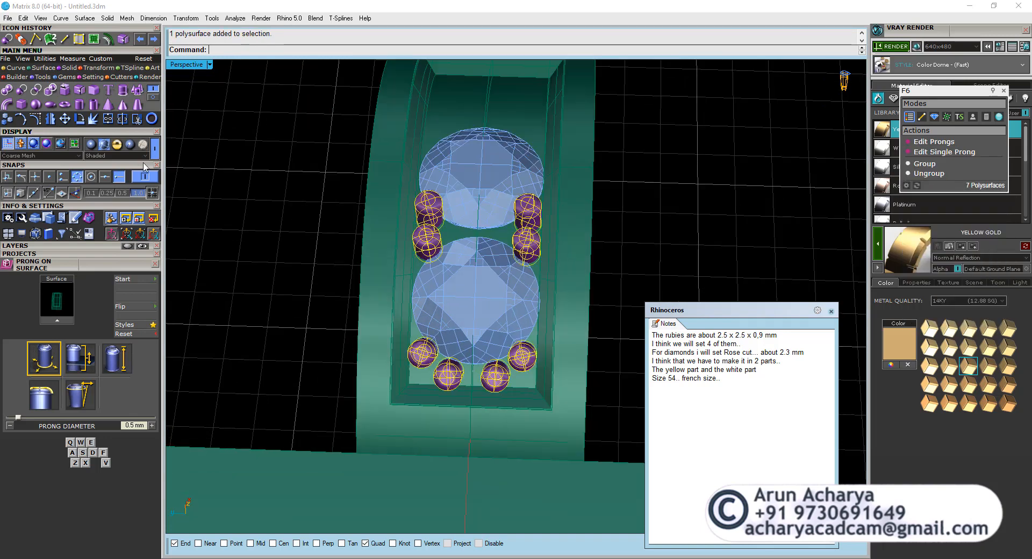
pyautogui.click(52, 120)
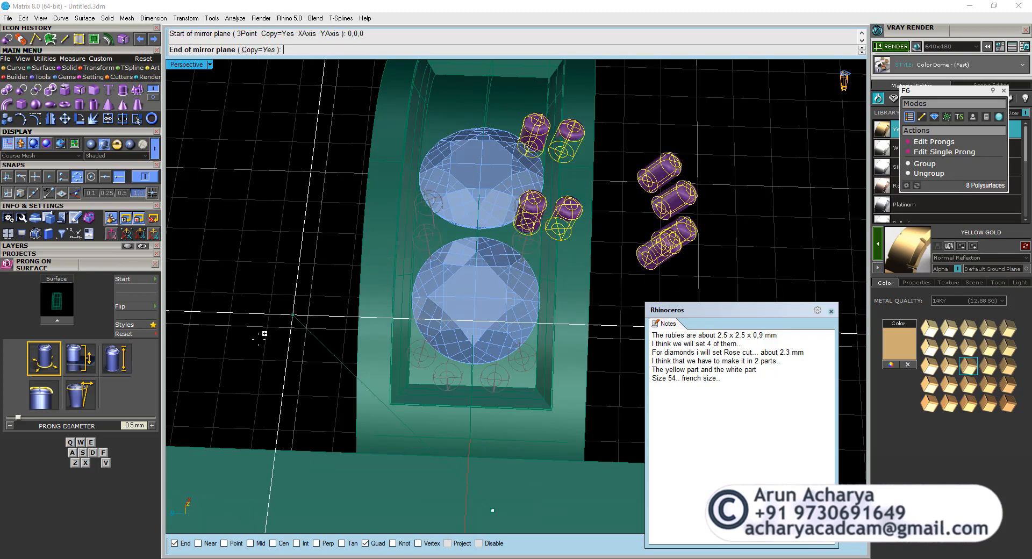
pyautogui.scroll(-5, 413, 234)
pyautogui.press('Escape')
pyautogui.keyDown('shift'); pyautogui.click(455, 269); pyautogui.keyUp('shift')
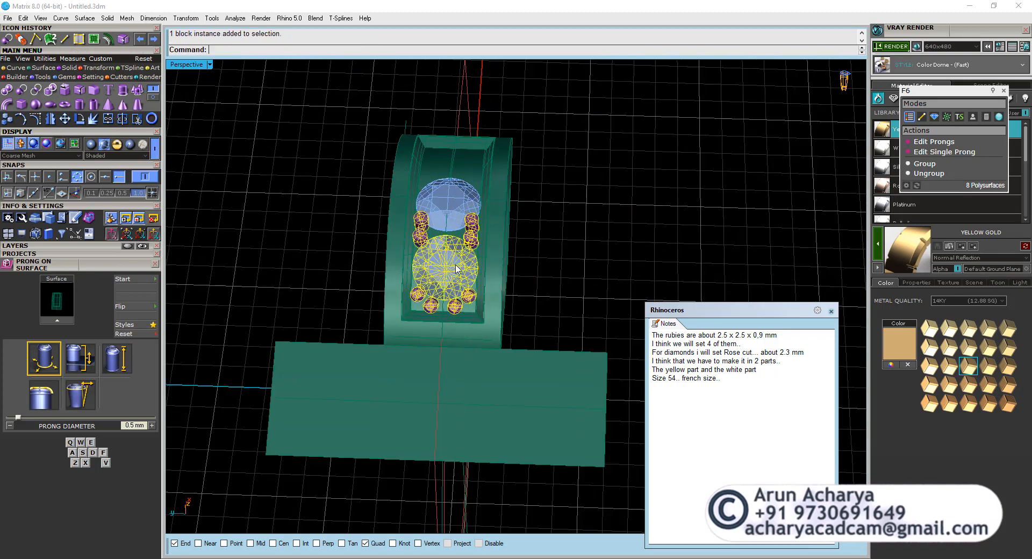
pyautogui.rightClick(551, 275)
pyautogui.moveTo(553, 276); pyautogui.dragTo(570, 298, button='right')
pyautogui.write('0')
pyautogui.press('Return')
pyautogui.click(576, 325)
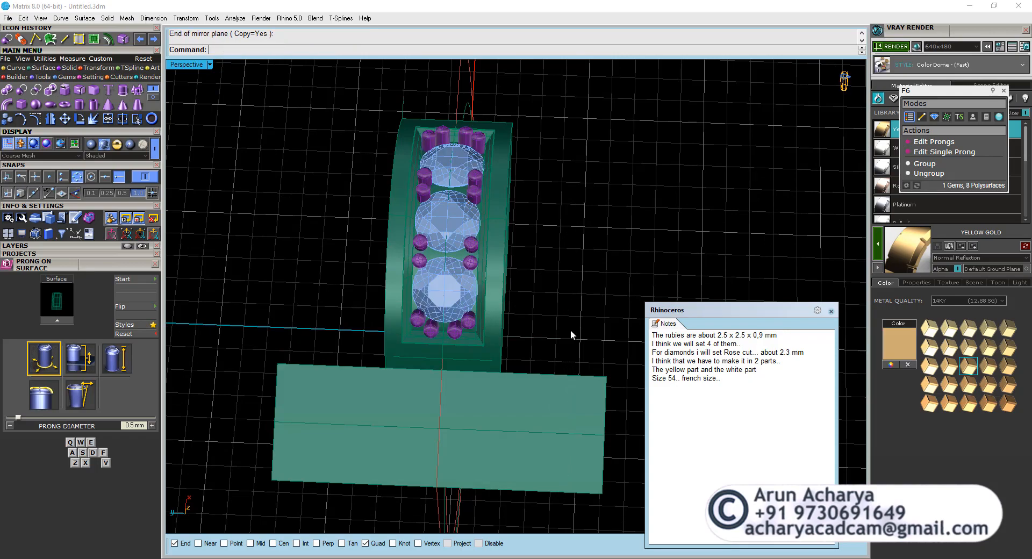
# Examine the three prong-set diamonds and the flat rectangular surface beside the head from several angles.
pyautogui.moveTo(571, 334); pyautogui.dragTo(419, 308, button='right')
pyautogui.scroll(3, 529, 214)
pyautogui.keyDown('shift'); pyautogui.moveTo(529, 215); pyautogui.dragTo(491, 258, button='right'); pyautogui.keyUp('shift')
pyautogui.scroll(-5, 453, 308)
pyautogui.moveTo(453, 308); pyautogui.dragTo(369, 285, button='right')
pyautogui.click(357, 285)
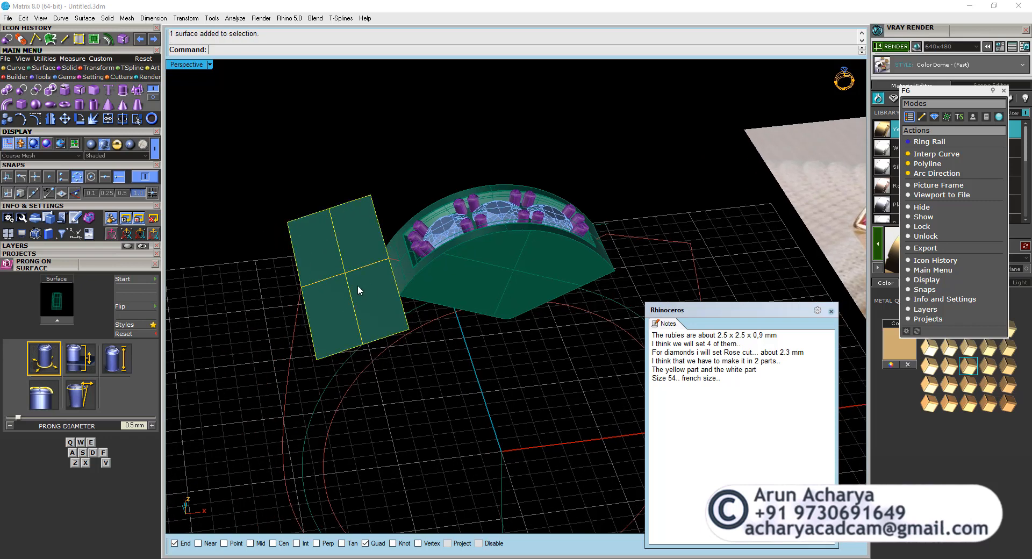
pyautogui.click(304, 185)
pyautogui.click(326, 234)
pyautogui.click(288, 167)
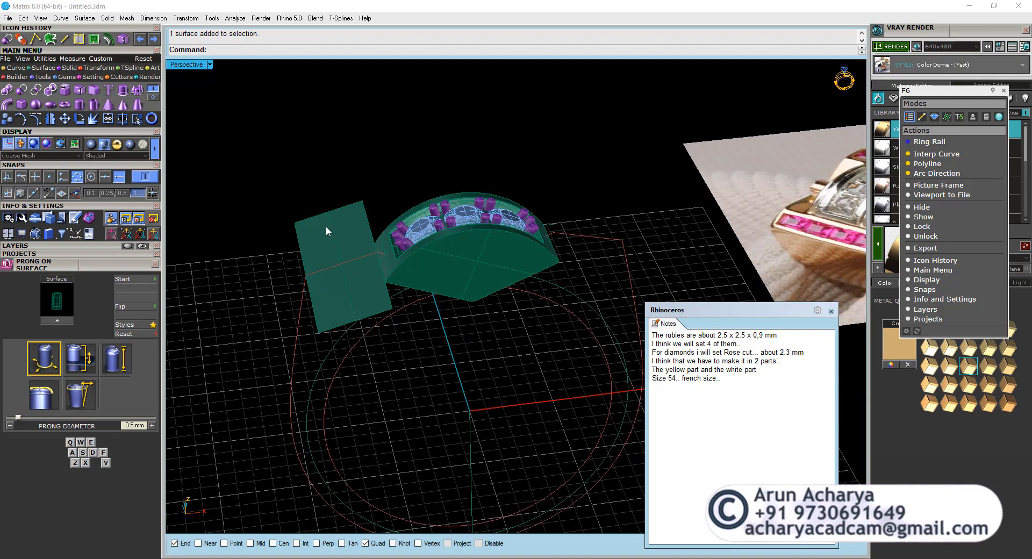
# Align the construction plane to the flat rectangular surface beside the head using the CPlane Object option.
pyautogui.click(327, 230)
pyautogui.moveTo(353, 271); pyautogui.dragTo(354, 169, button='right')
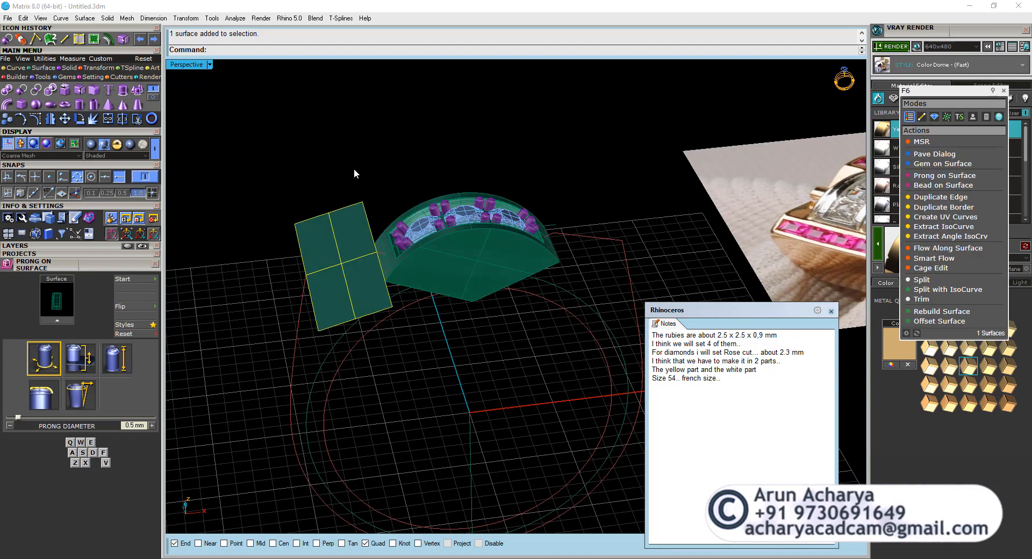
pyautogui.click(353, 169)
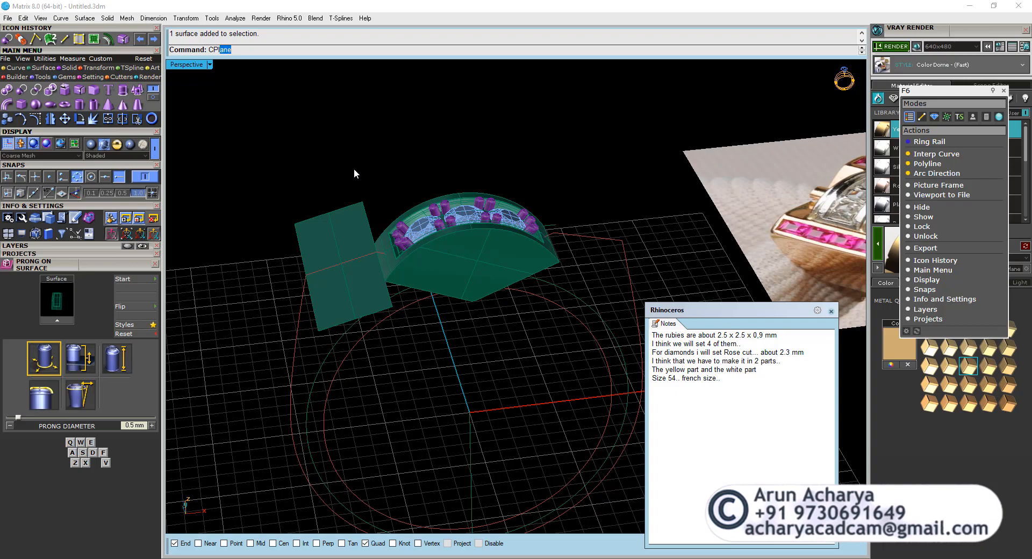
pyautogui.press('Return')
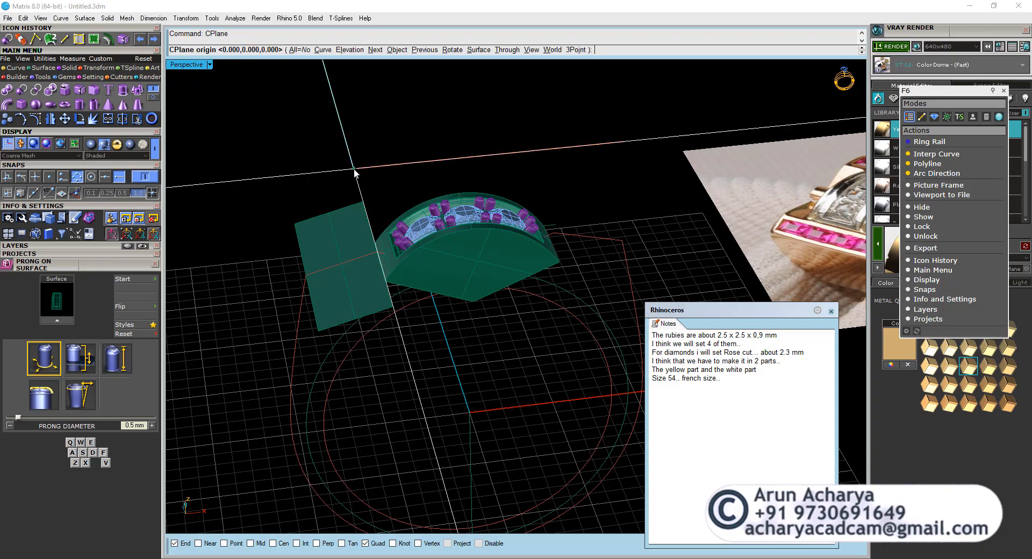
pyautogui.click(398, 50)
pyautogui.click(352, 242)
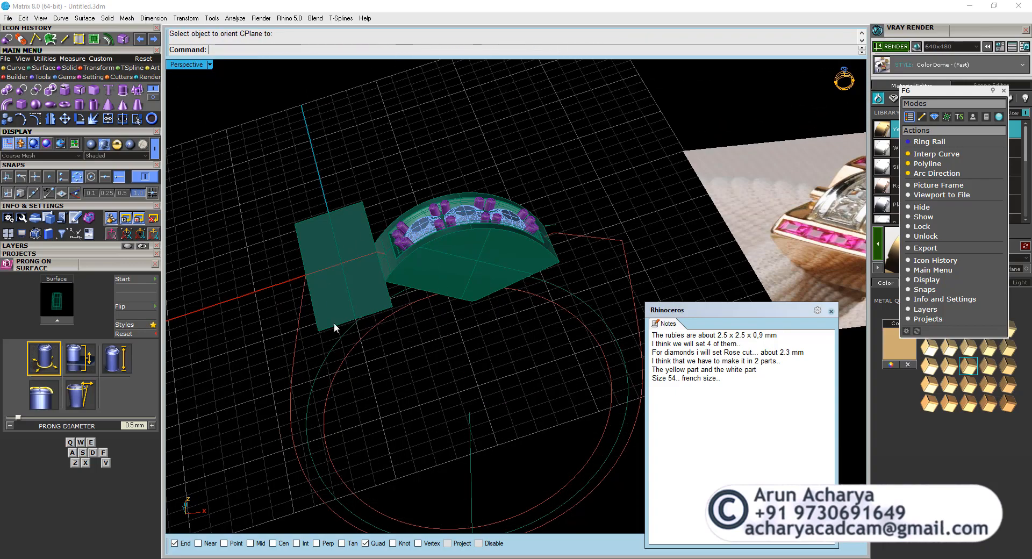
# Load a 2.5 x 2.5 mm princess-cut gem with the Gem Loader.
pyautogui.moveTo(334, 322); pyautogui.dragTo(346, 240, button='right')
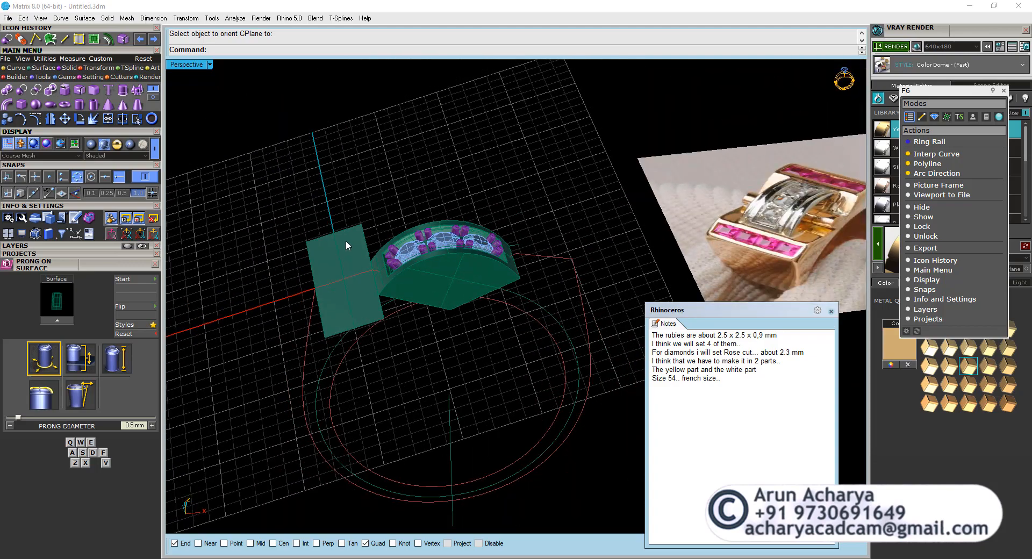
pyautogui.moveTo(453, 353); pyautogui.dragTo(378, 344, button='right')
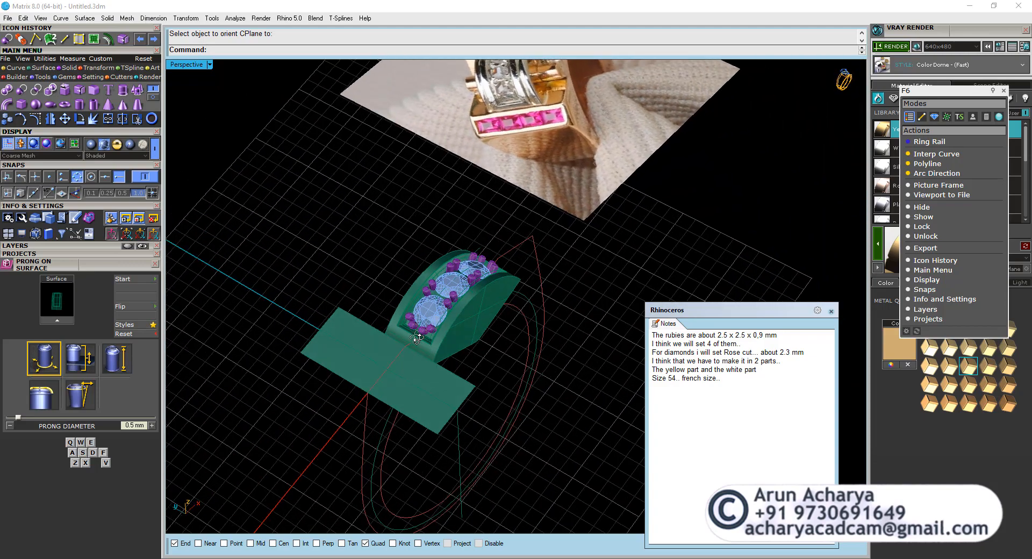
pyautogui.scroll(5, 377, 363)
pyautogui.scroll(-2, 410, 359)
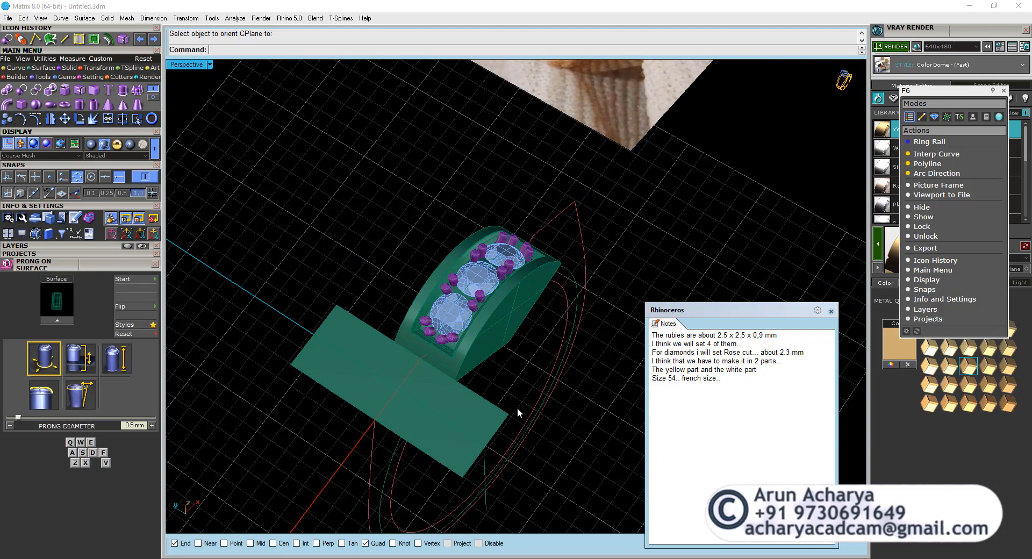
pyautogui.moveTo(517, 407); pyautogui.dragTo(407, 350, button='right')
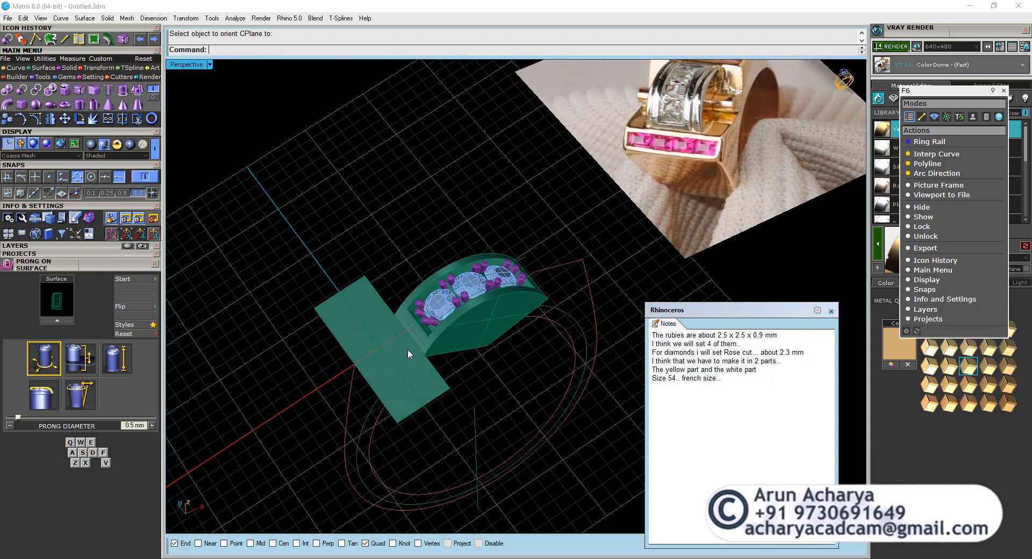
pyautogui.click(67, 77)
pyautogui.click(7, 90)
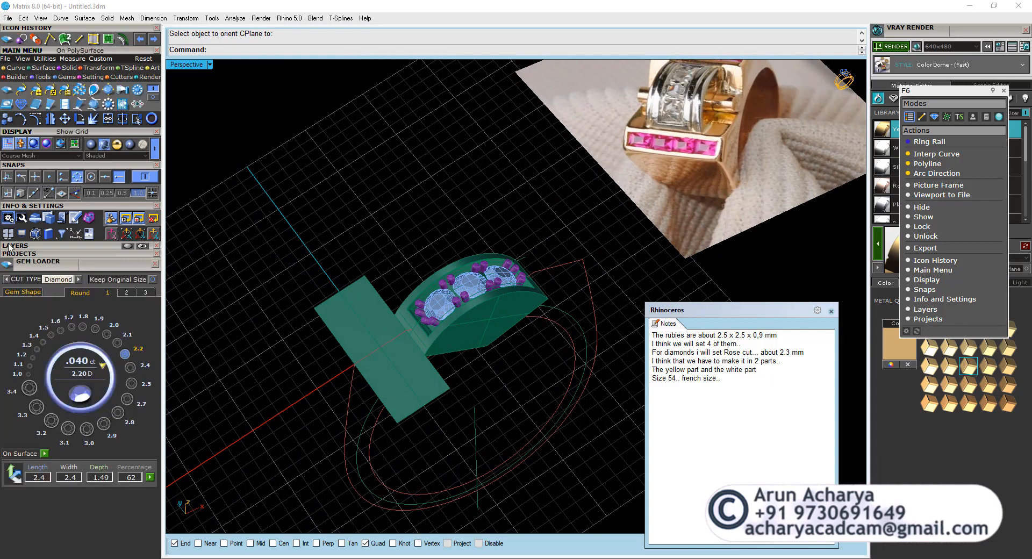
pyautogui.click(16, 293)
pyautogui.click(137, 329)
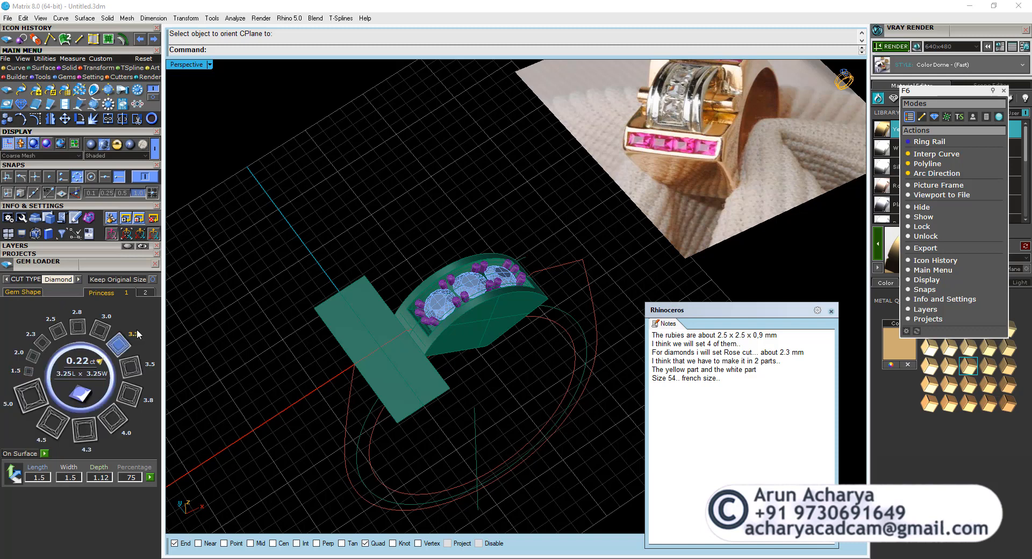
pyautogui.click(58, 334)
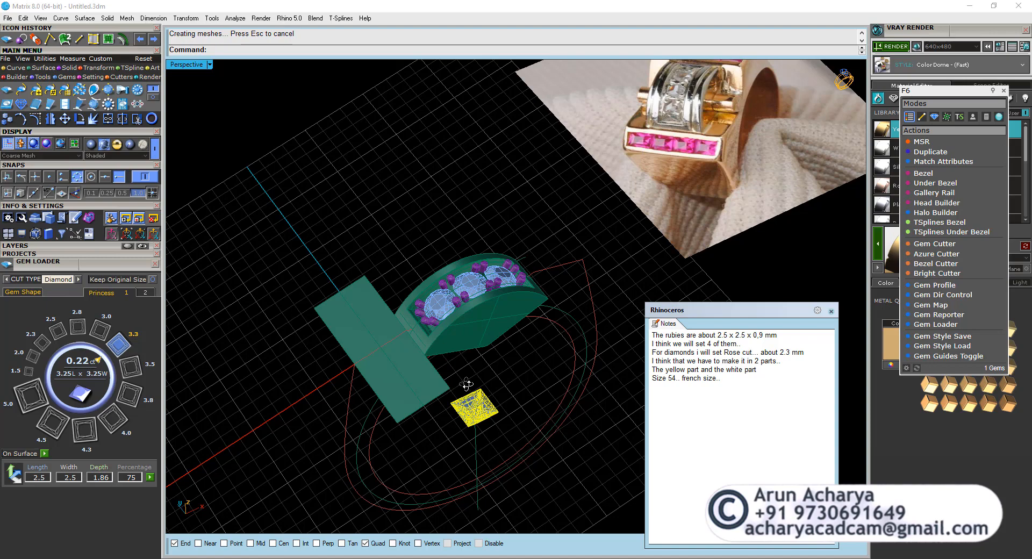
# Set up Gem on Surface on the flat rectangular surface with the princess gem, scale 1 and flipped direction.
pyautogui.moveTo(467, 384); pyautogui.dragTo(458, 386, button='right')
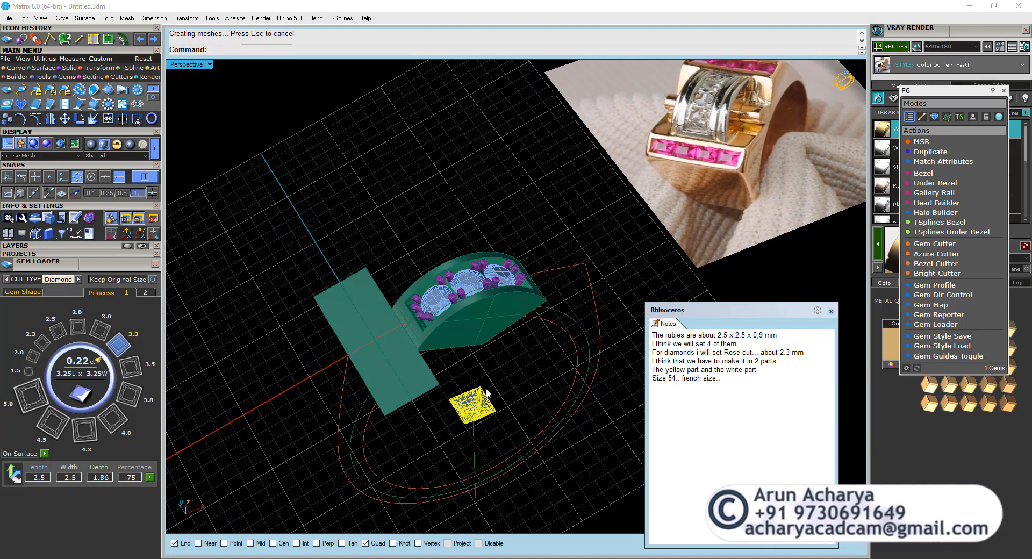
pyautogui.click(366, 302)
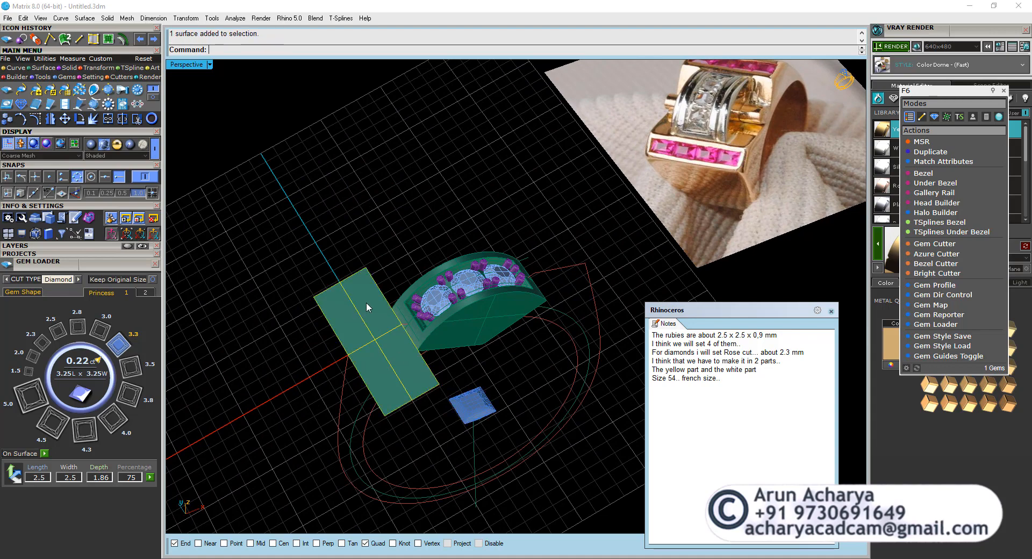
pyautogui.click(938, 163)
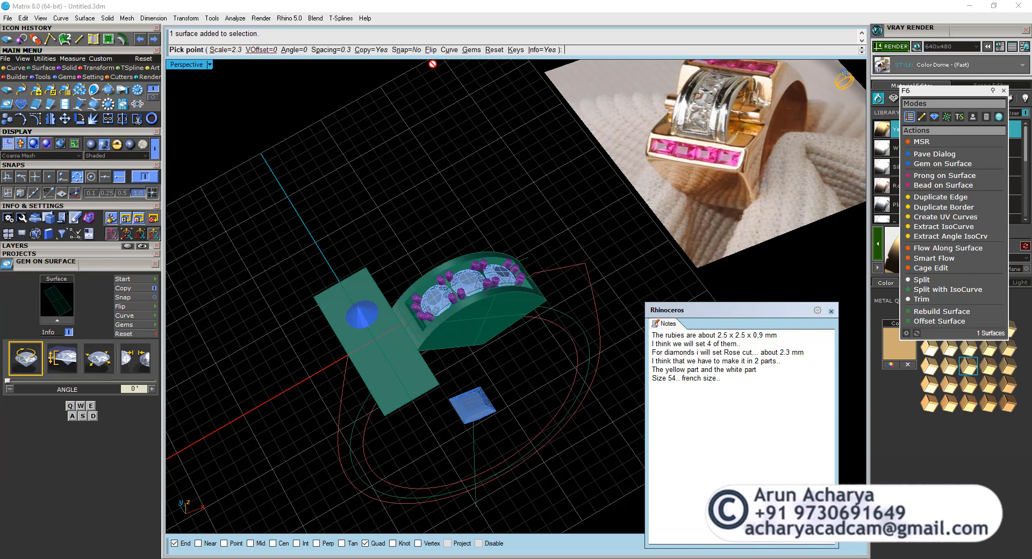
pyautogui.click(472, 50)
pyautogui.click(462, 396)
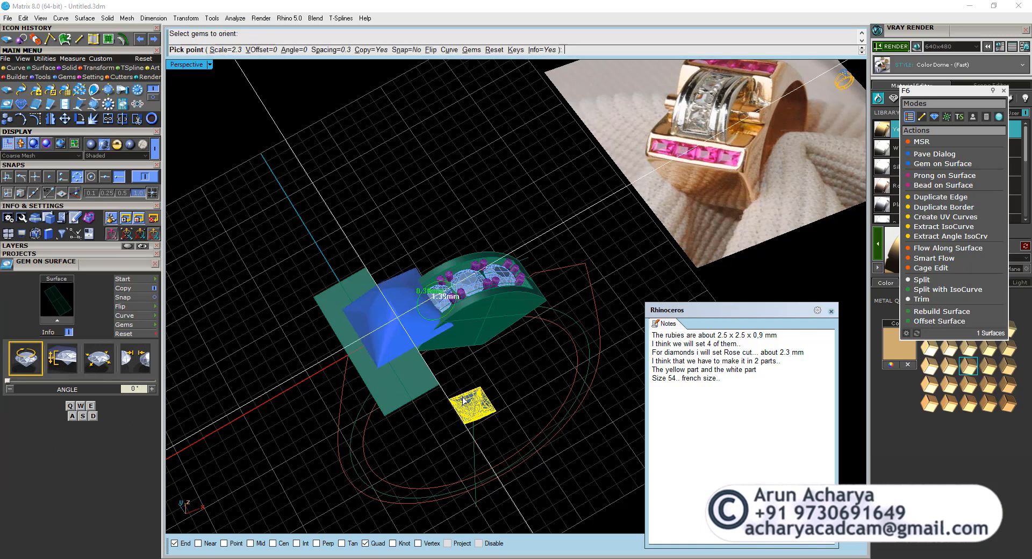
pyautogui.press('Return')
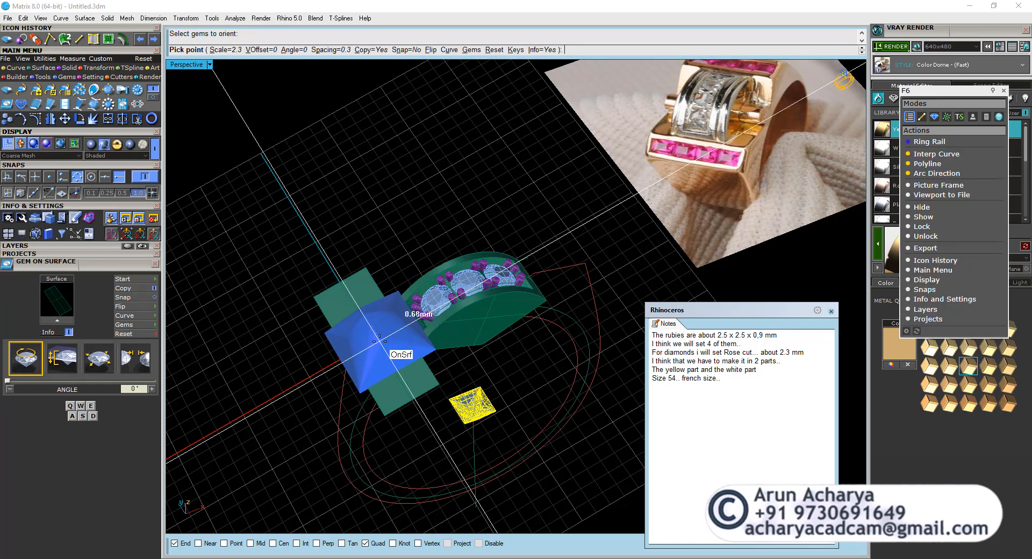
pyautogui.click(235, 52)
pyautogui.write('1')
pyautogui.press('Return')
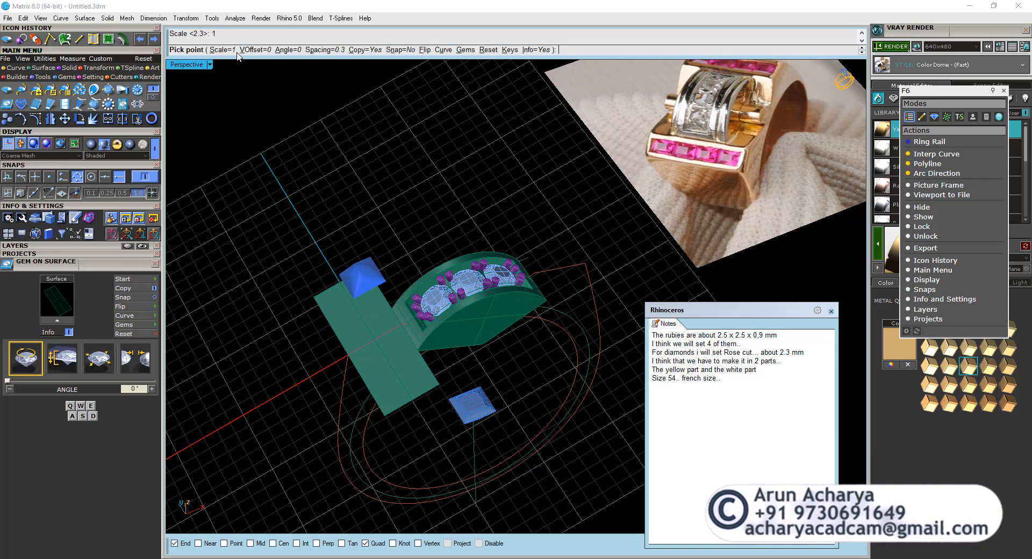
pyautogui.click(425, 49)
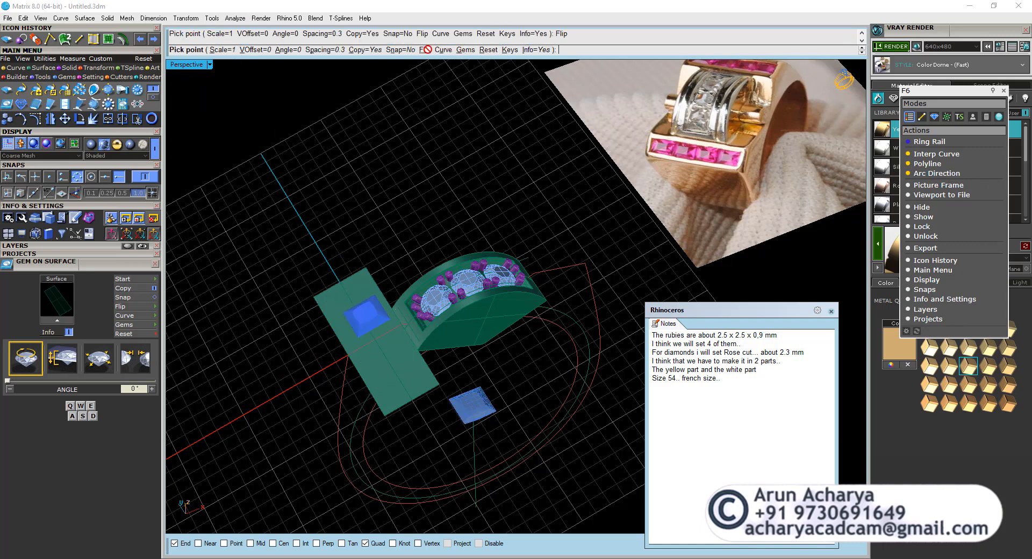
# Place the princess gem at the centre of the flat rectangular surface with midpoint snapping enabled.
pyautogui.click(105, 177)
pyautogui.moveTo(392, 346); pyautogui.dragTo(348, 317, button='right')
pyautogui.click(450, 358)
pyautogui.click(391, 342)
# Move the placed princess gem by 2.3/2 mm along the length of the rectangular surface with Ortho on.
pyautogui.moveTo(389, 346); pyautogui.dragTo(404, 263, button='right')
pyautogui.scroll(4, 412, 358)
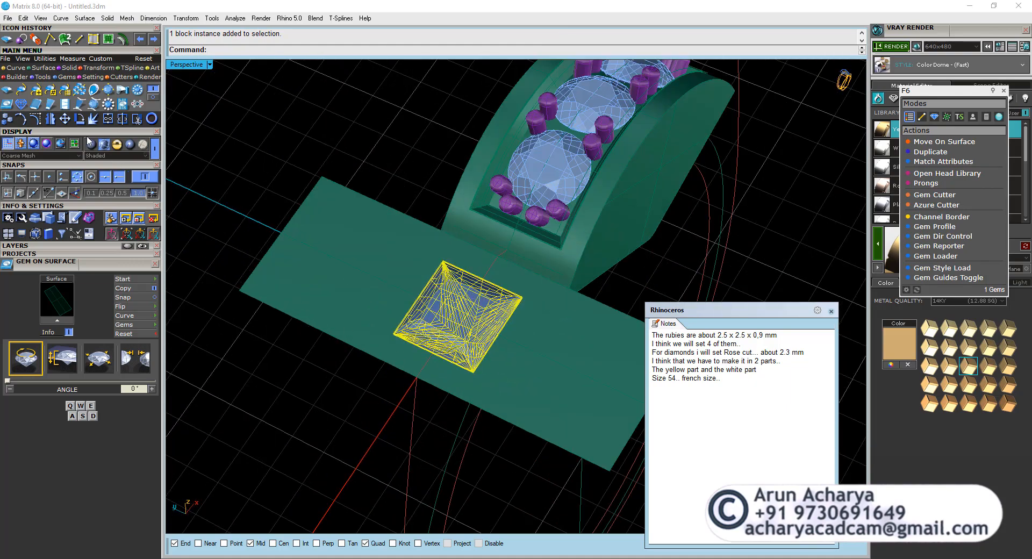
pyautogui.click(65, 118)
pyautogui.click(393, 333)
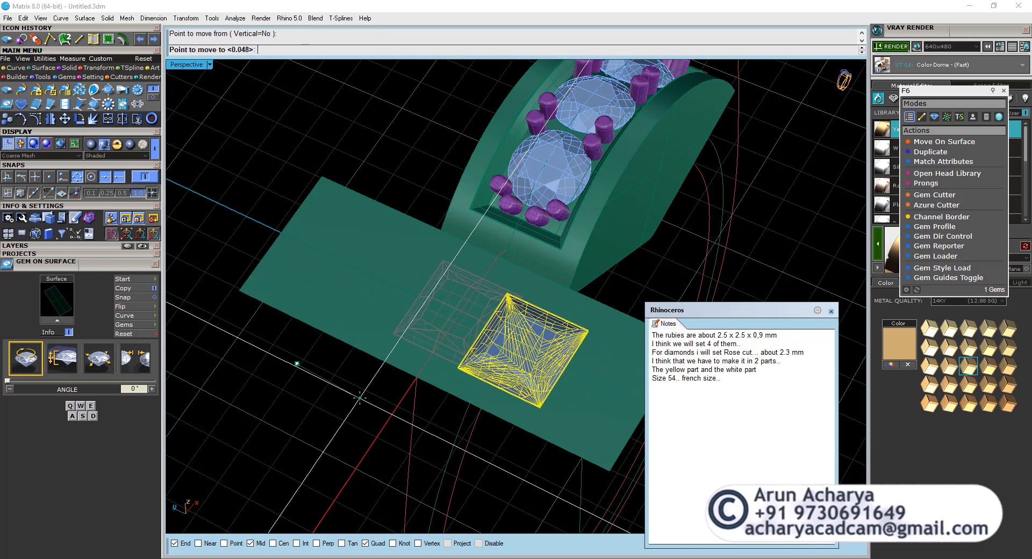
pyautogui.press('F8')
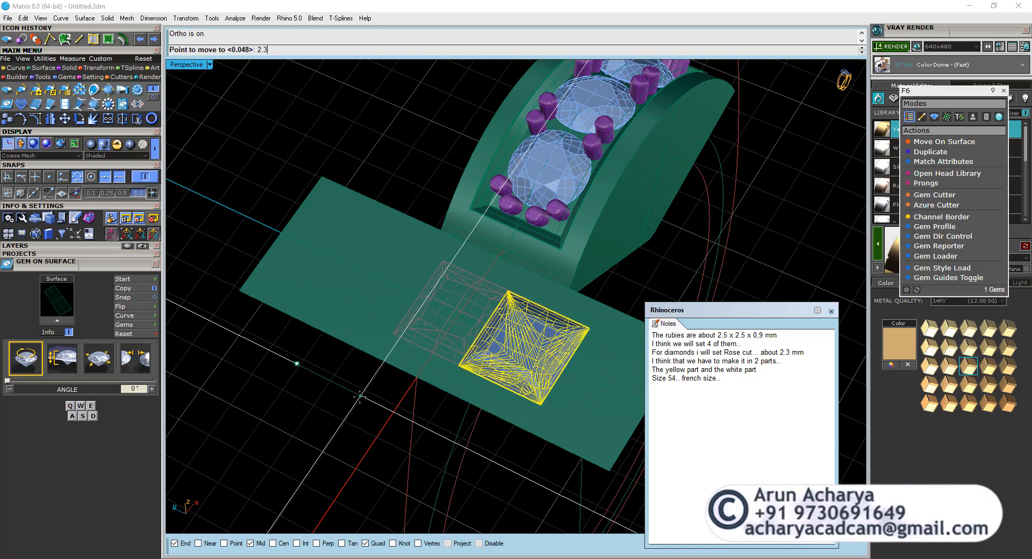
pyautogui.write('2.3/2')
pyautogui.press('Return')
pyautogui.click(359, 397)
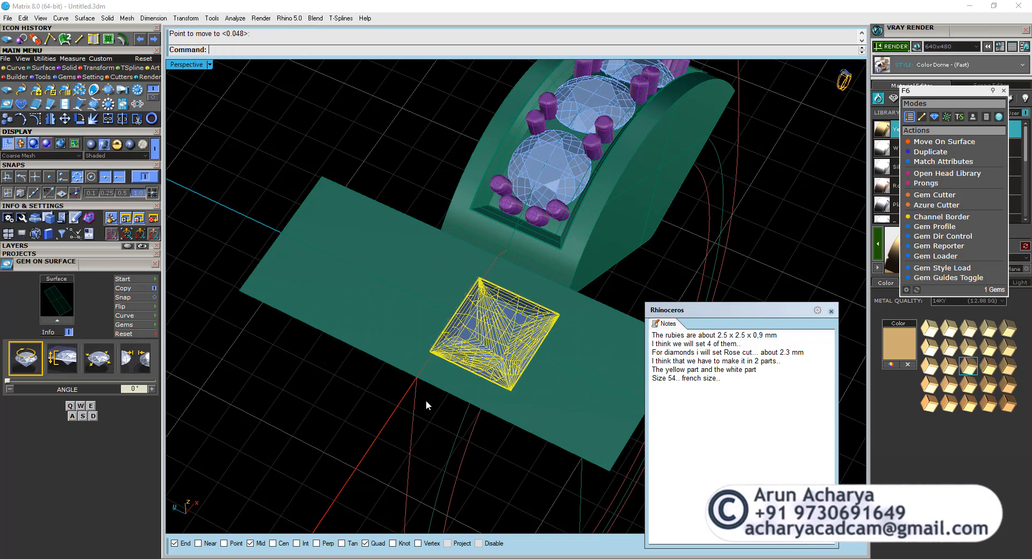
# Check the gem's position against the centre axis in the Looking Down view and undo its last move.
pyautogui.moveTo(426, 401); pyautogui.dragTo(470, 375, button='right')
pyautogui.scroll(4, 475, 355)
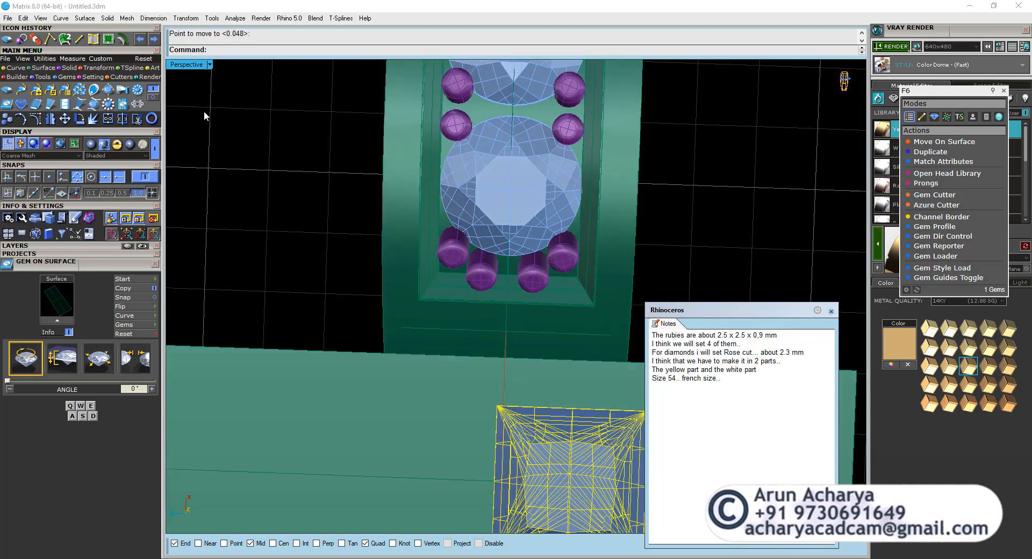
pyautogui.doubleClick(179, 66)
pyautogui.doubleClick(178, 65)
pyautogui.scroll(6, 483, 298)
pyautogui.scroll(-6, 472, 239)
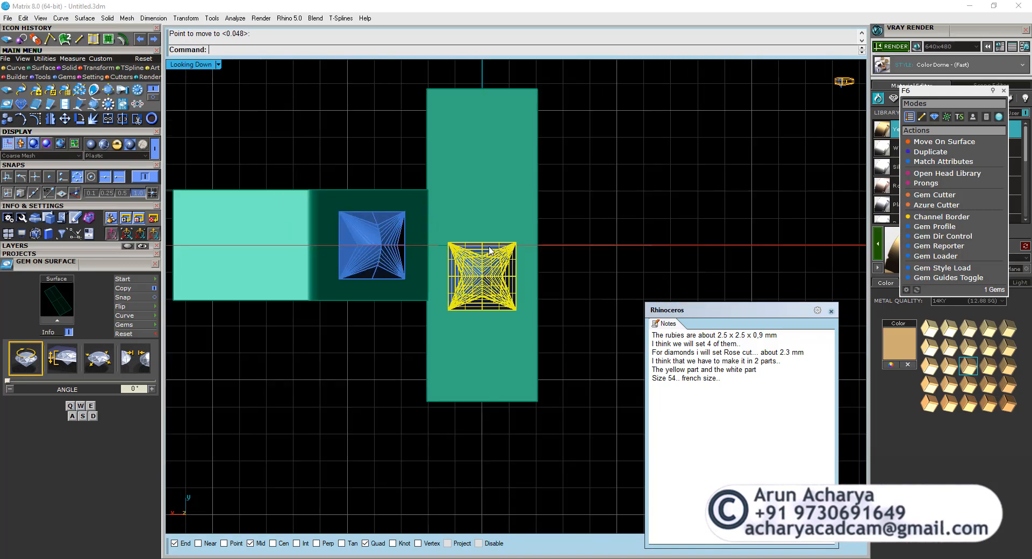
pyautogui.scroll(3, 490, 250)
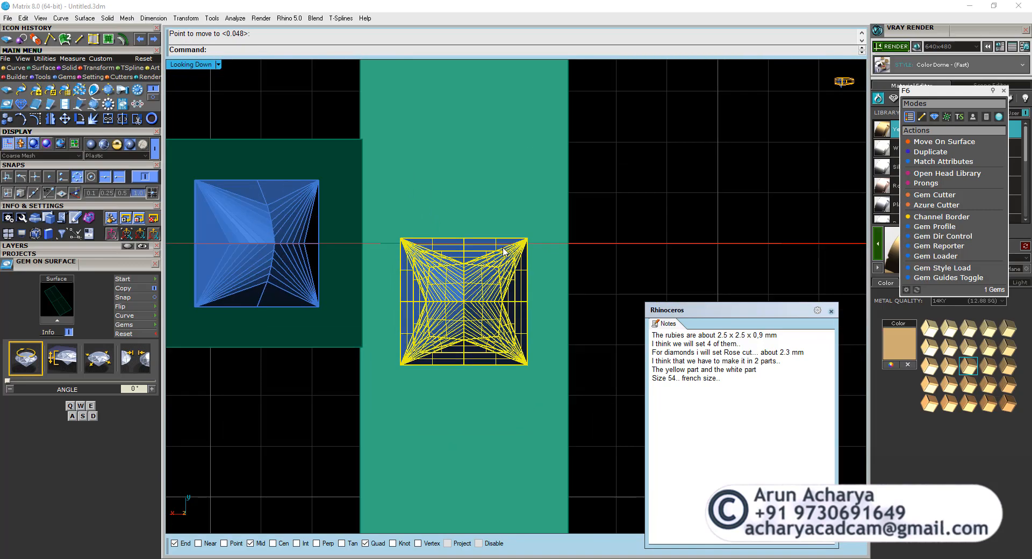
pyautogui.click(65, 118)
pyautogui.hotkey('ctrl', 'z')
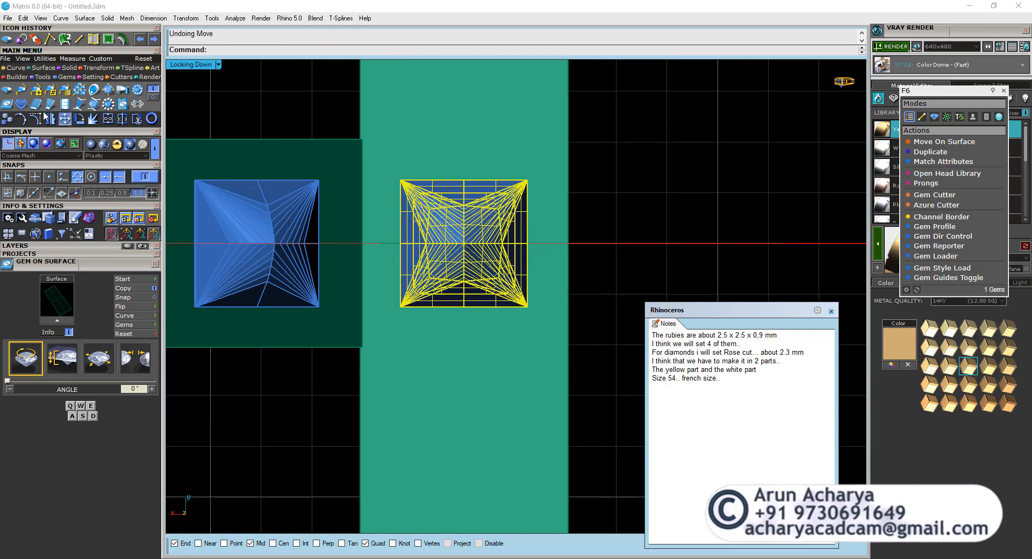
# Move the princess gem 2.5/2 mm along the length of the rectangular surface, clear of the centre axis.
pyautogui.click(65, 119)
pyautogui.click(735, 197)
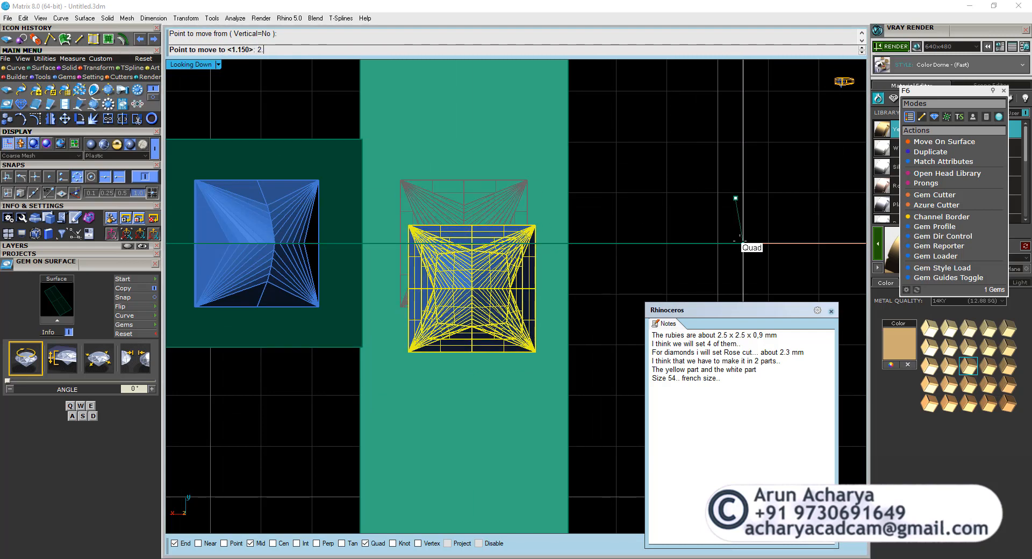
pyautogui.write('2.5/2')
pyautogui.press('Return')
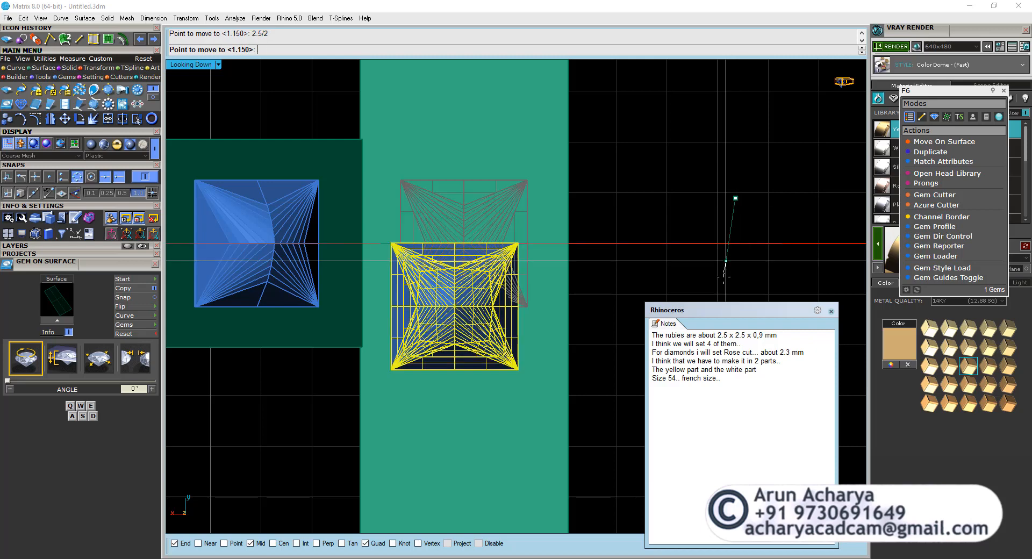
pyautogui.click(737, 293)
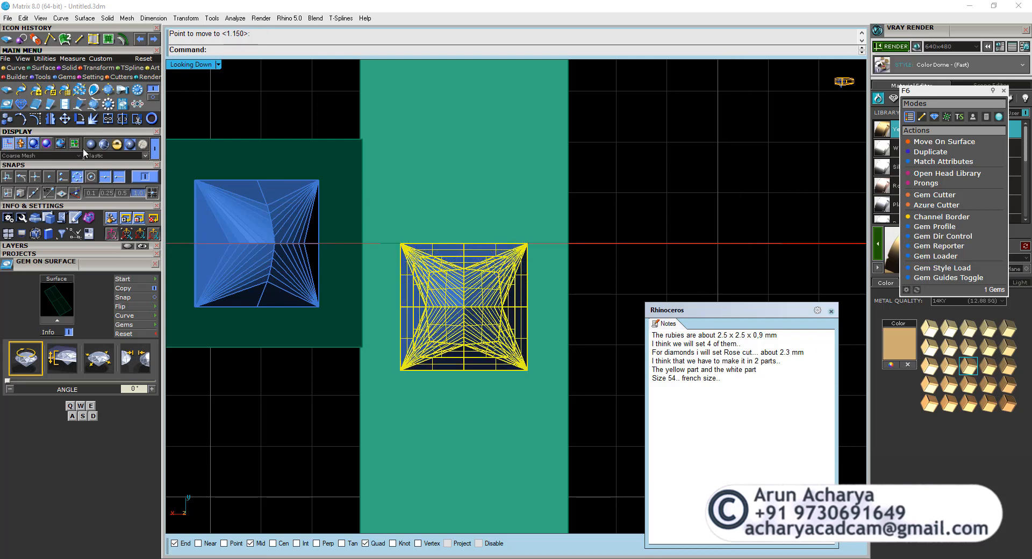
# Copy the princess gem 2.5 mm farther along the rectangular surface, away from the centre axis.
pyautogui.click(51, 119)
pyautogui.click(647, 183)
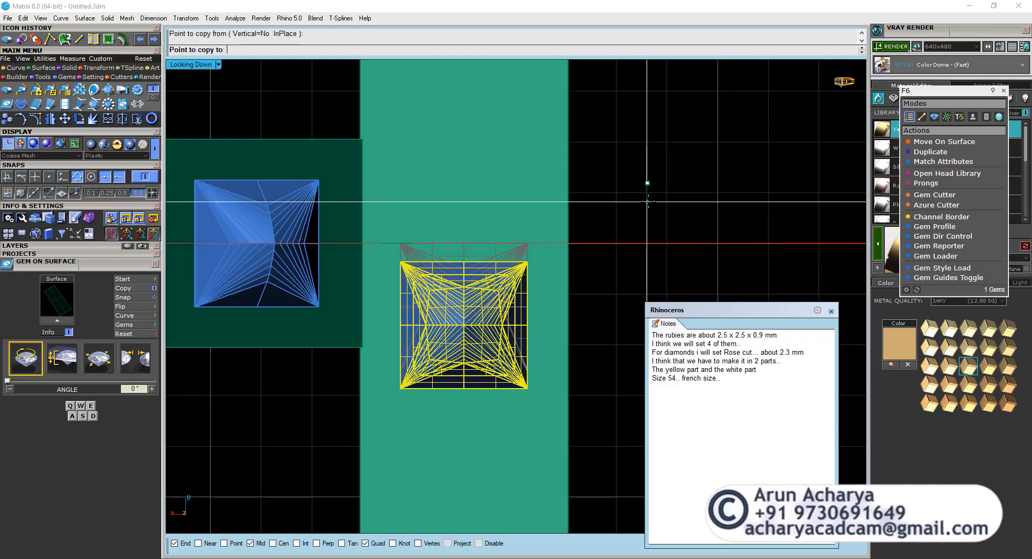
pyautogui.press('Return')
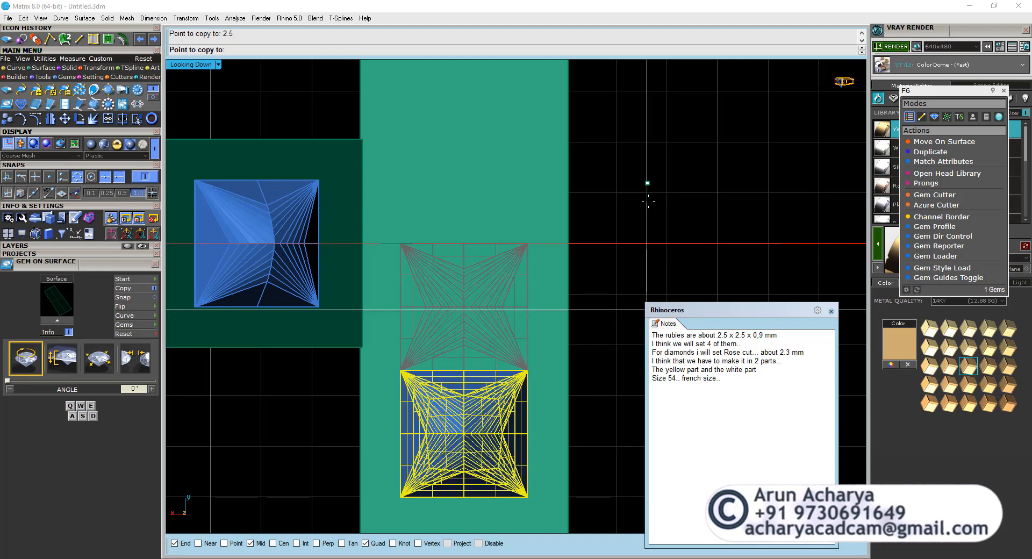
pyautogui.click(648, 201)
pyautogui.rightClick(648, 201)
# Examine the two adjacent princess gems and how they sit on the rectangular surface in the Perspective view.
pyautogui.scroll(-6, 647, 200)
pyautogui.scroll(6, 571, 338)
pyautogui.click(563, 327)
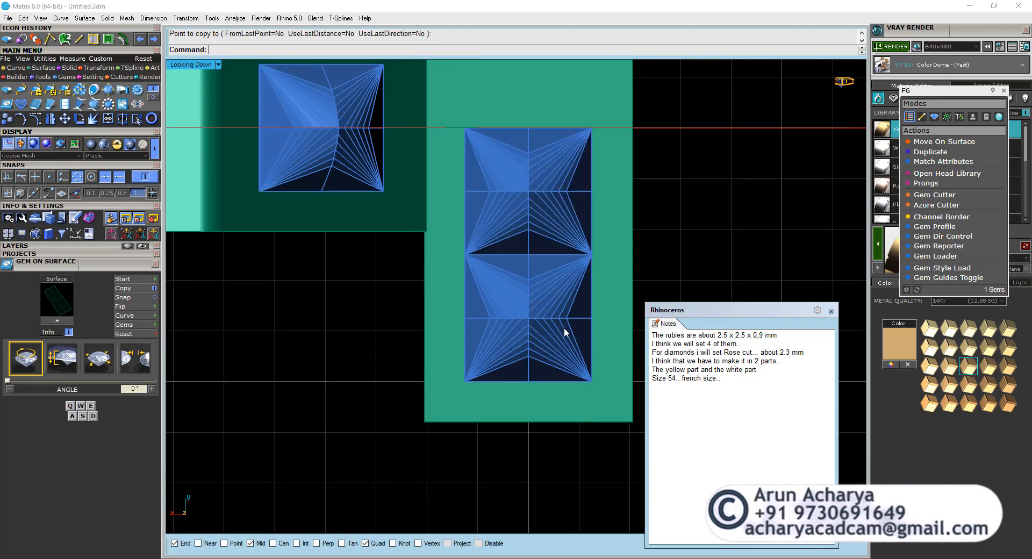
pyautogui.keyDown('shift'); pyautogui.click(561, 254); pyautogui.keyUp('shift')
pyautogui.doubleClick(192, 65)
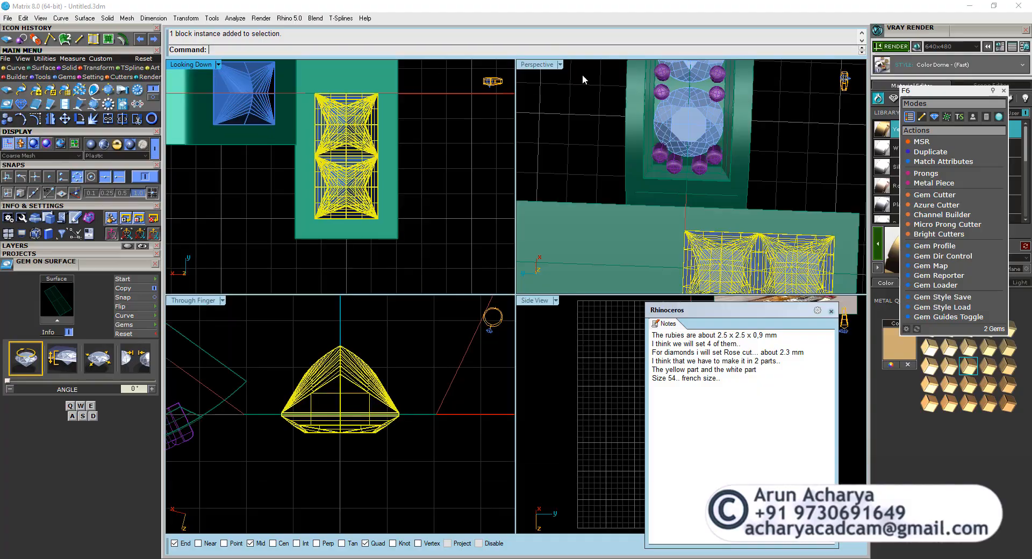
pyautogui.doubleClick(544, 65)
pyautogui.scroll(-6, 429, 279)
pyautogui.moveTo(428, 285); pyautogui.dragTo(344, 251, button='right')
pyautogui.click(422, 252)
pyautogui.scroll(-4, 426, 253)
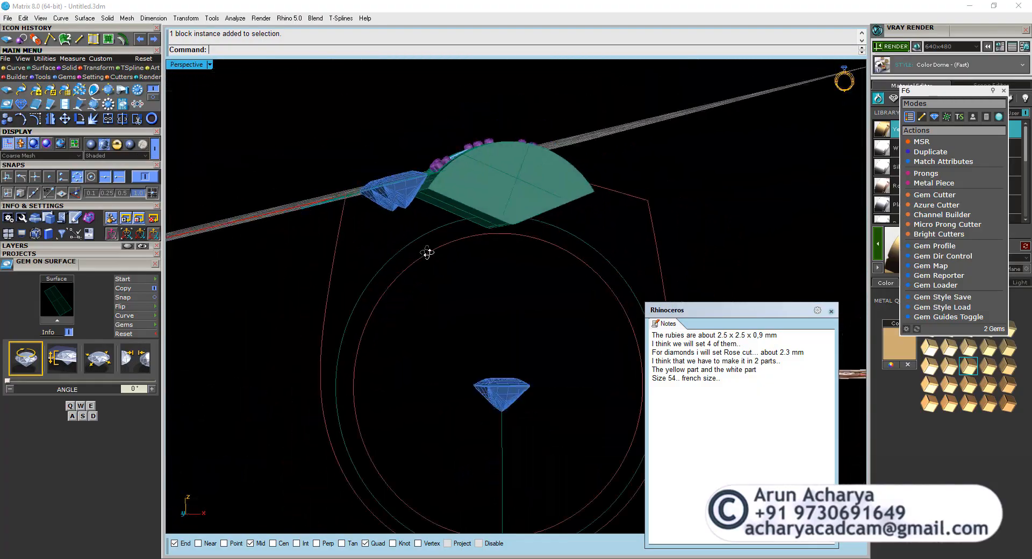
pyautogui.moveTo(426, 253); pyautogui.dragTo(504, 350, button='right')
pyautogui.scroll(4, 550, 382)
pyautogui.moveTo(550, 382); pyautogui.dragTo(501, 318, button='right')
pyautogui.scroll(-5, 458, 260)
pyautogui.scroll(5, 464, 339)
pyautogui.scroll(6, 422, 310)
pyautogui.click(421, 311)
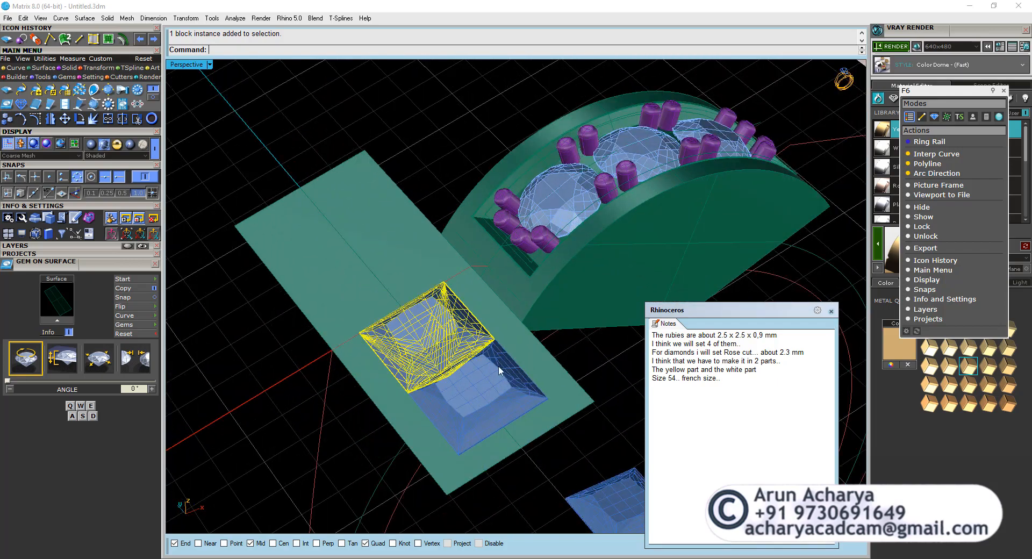
pyautogui.moveTo(422, 311); pyautogui.dragTo(538, 331, button='right')
pyautogui.press('Escape')
# Select both princess gems on the rectangular surface and frame them in the Through Finger view.
pyautogui.scroll(-5, 434, 277)
pyautogui.scroll(5, 434, 311)
pyautogui.click(523, 324)
pyautogui.doubleClick(183, 67)
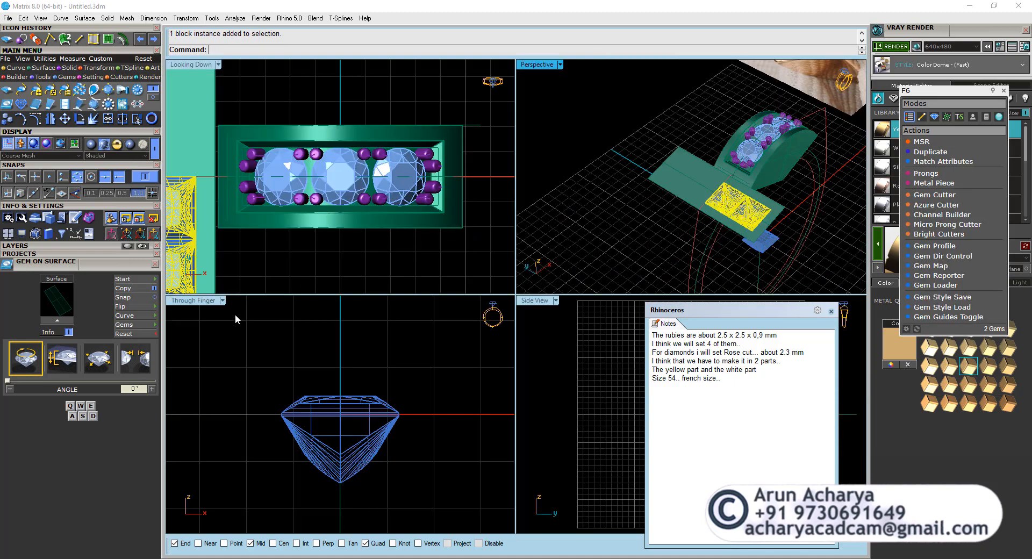
pyautogui.doubleClick(188, 301)
pyautogui.scroll(-5, 355, 324)
pyautogui.scroll(6, 334, 240)
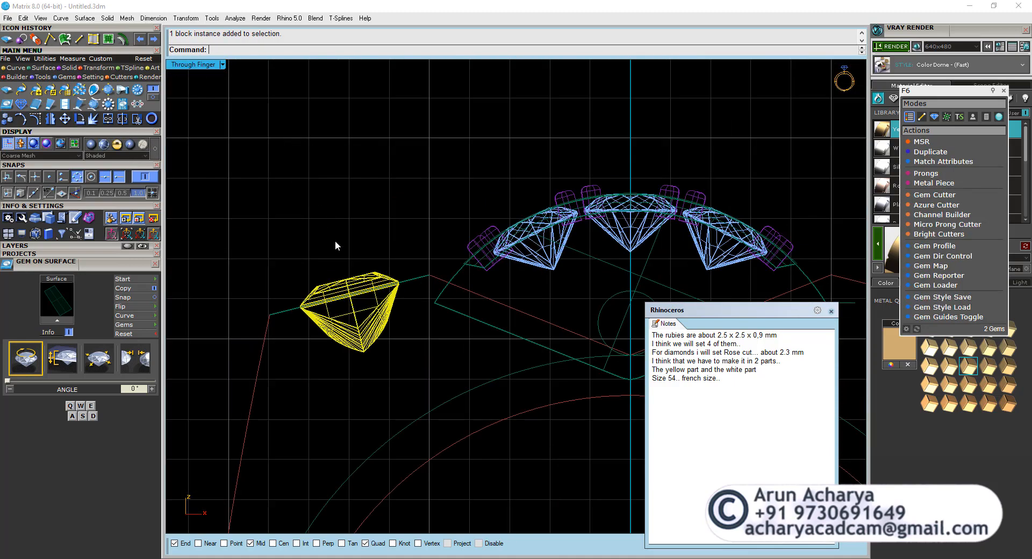
pyautogui.moveTo(398, 342); pyautogui.dragTo(408, 255, button='right')
# Enable Project snapping while trying to move both princess gems in the Through Finger view.
pyautogui.click(64, 118)
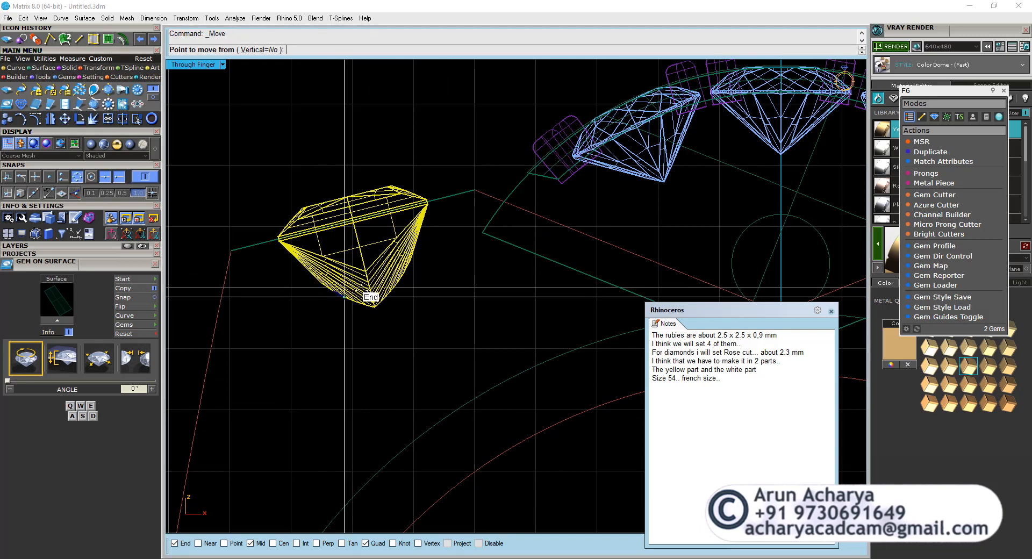
pyautogui.click(353, 222)
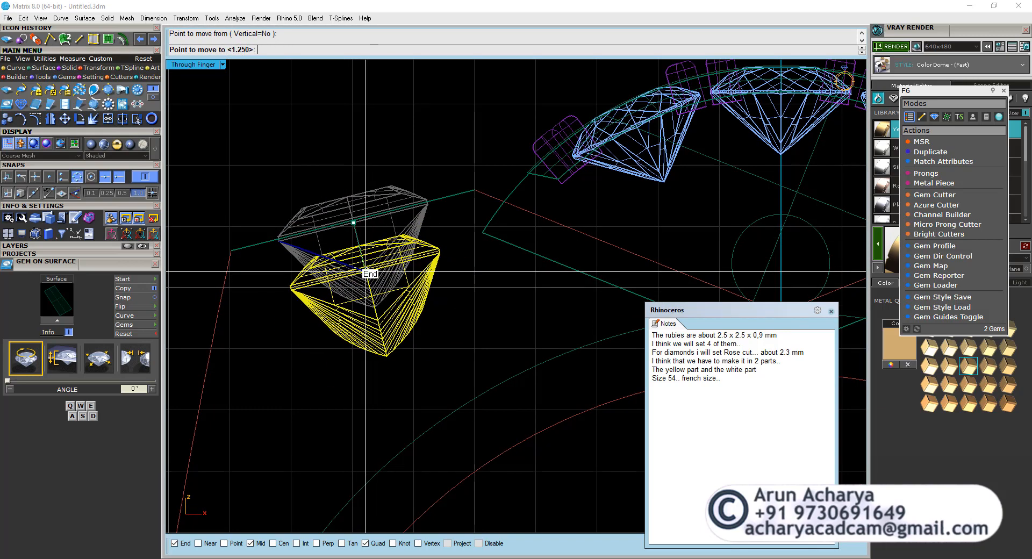
pyautogui.click(75, 193)
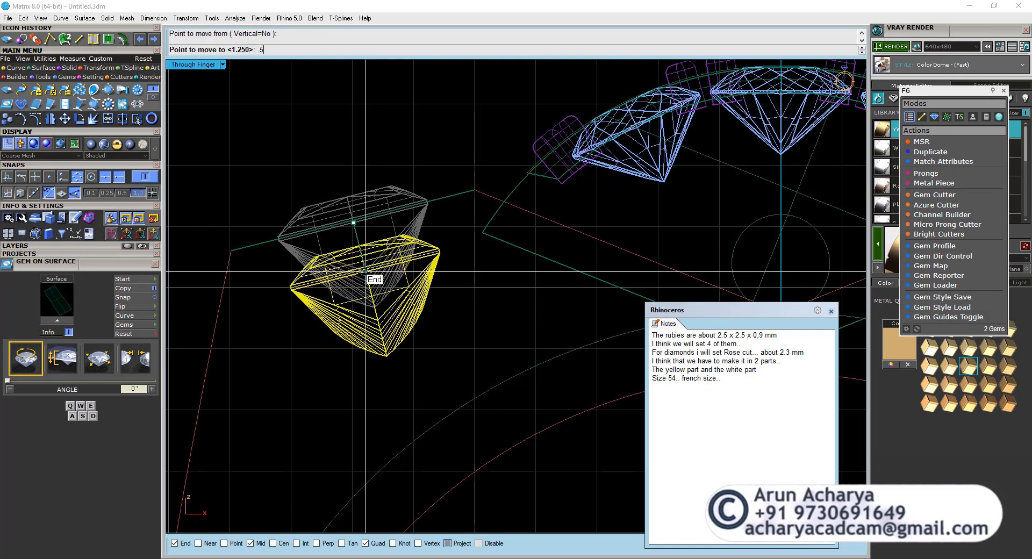
pyautogui.press('Return')
pyautogui.press('Escape')
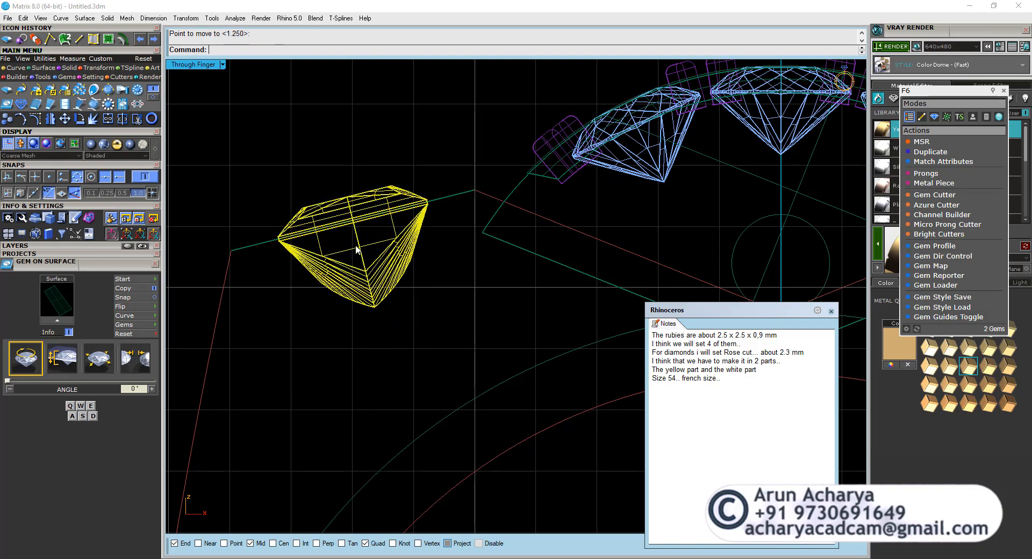
# Move both princess gems 0.5 mm below the rectangular surface, perpendicular to it, towards their pointed ends.
pyautogui.rightClick(360, 240)
pyautogui.click(353, 223)
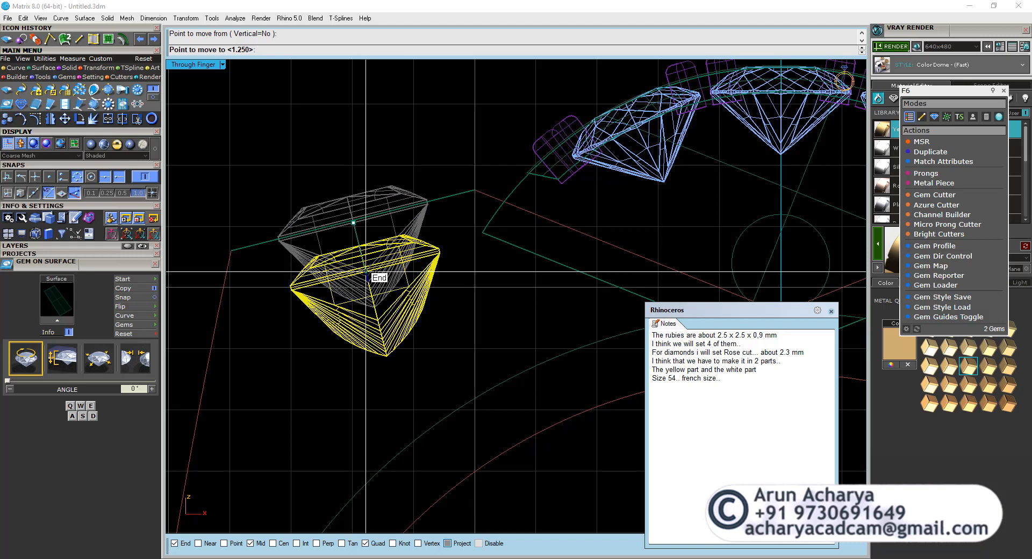
pyautogui.write('.5')
pyautogui.press('Return')
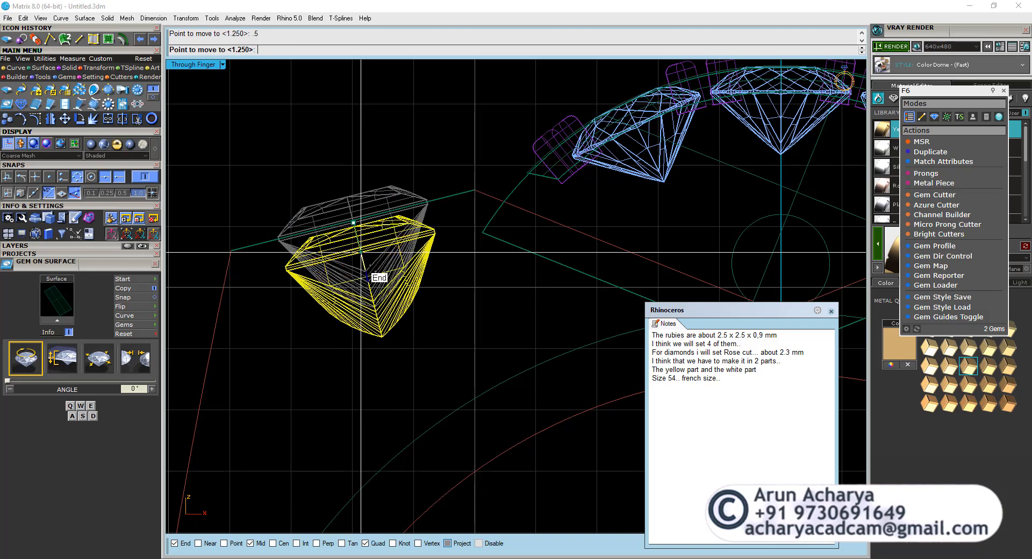
pyautogui.click(373, 280)
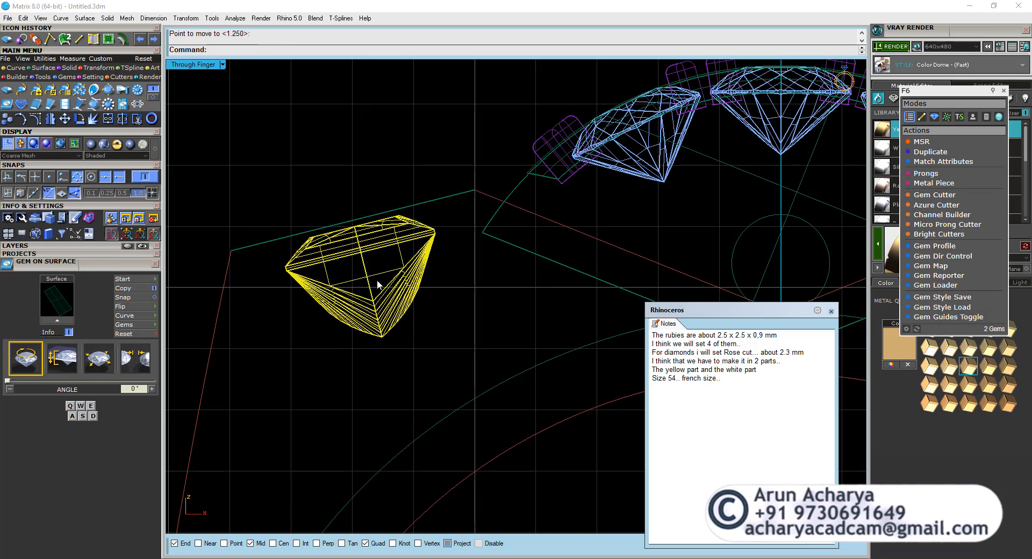
# Duplicate the border of the rectangular surface as a curve, working in the Perspective view.
pyautogui.click(282, 246)
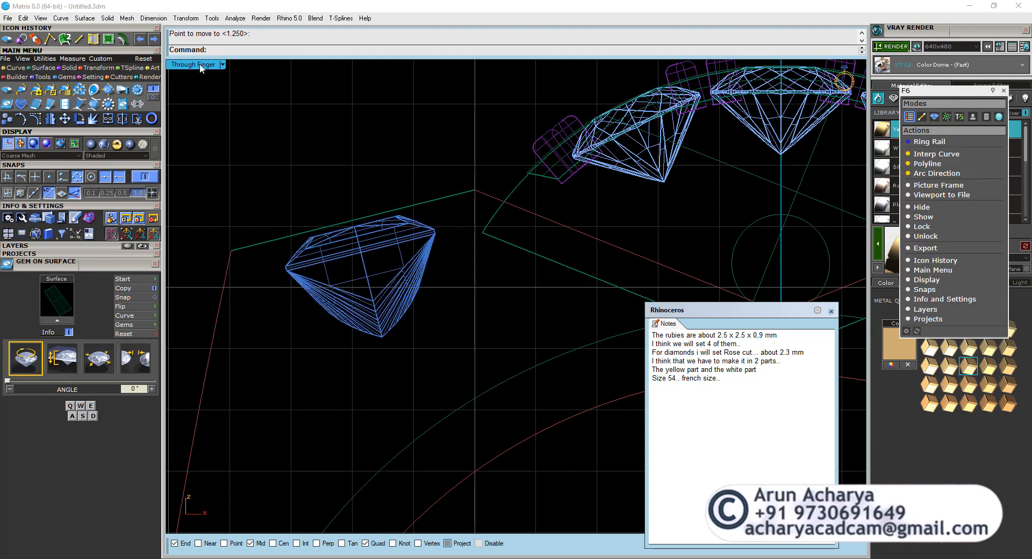
pyautogui.doubleClick(200, 65)
pyautogui.doubleClick(538, 65)
pyautogui.click(279, 239)
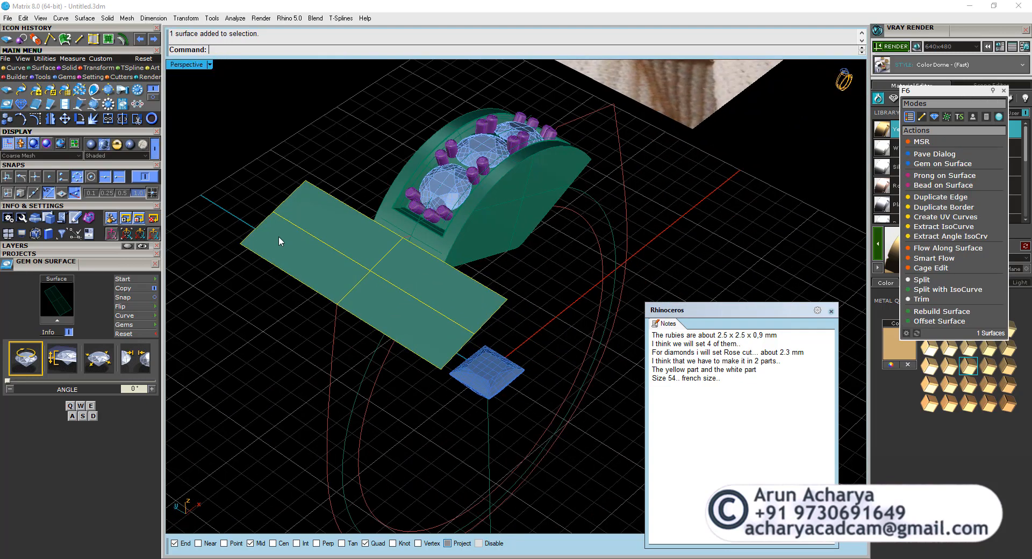
pyautogui.click(16, 67)
pyautogui.click(151, 97)
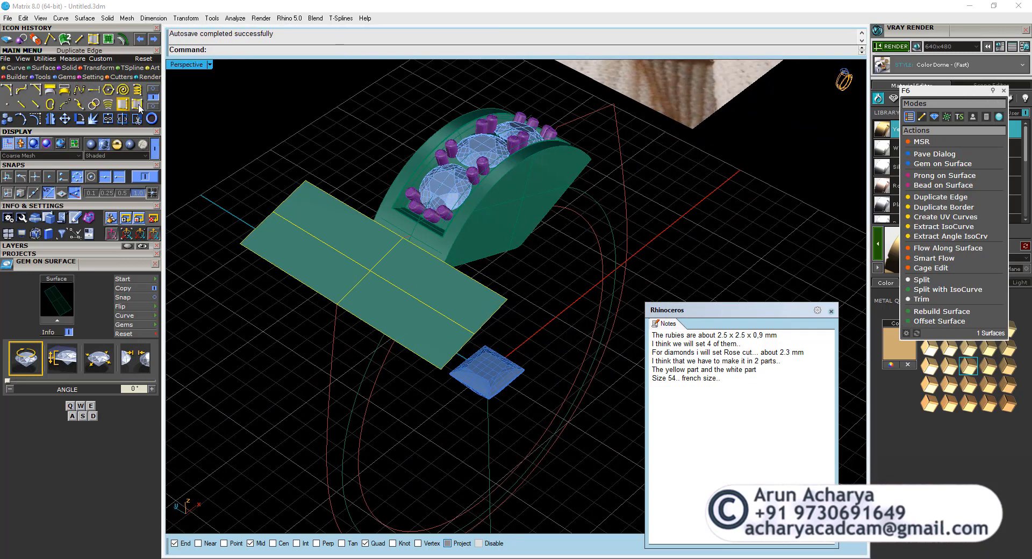
pyautogui.click(137, 104)
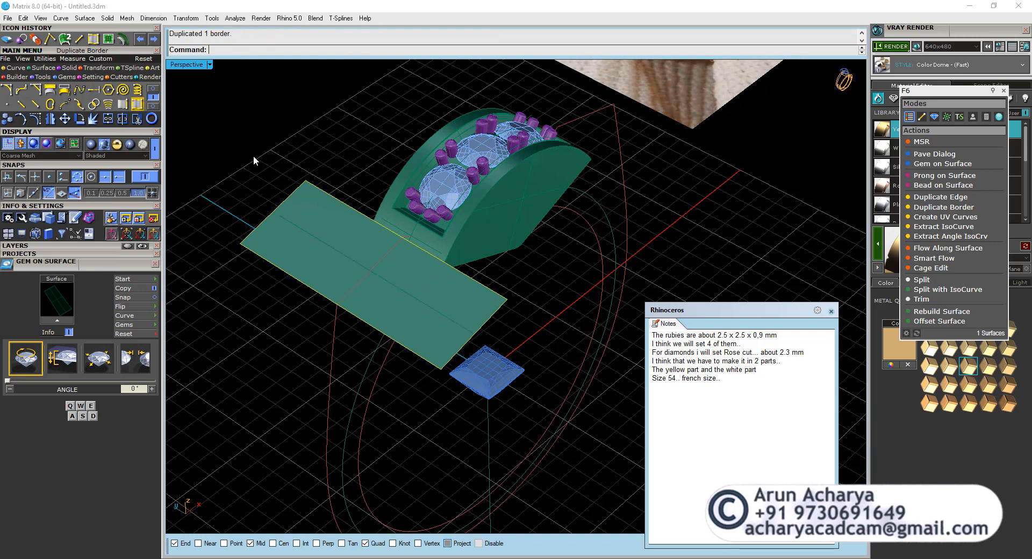
pyautogui.click(154, 88)
pyautogui.click(123, 105)
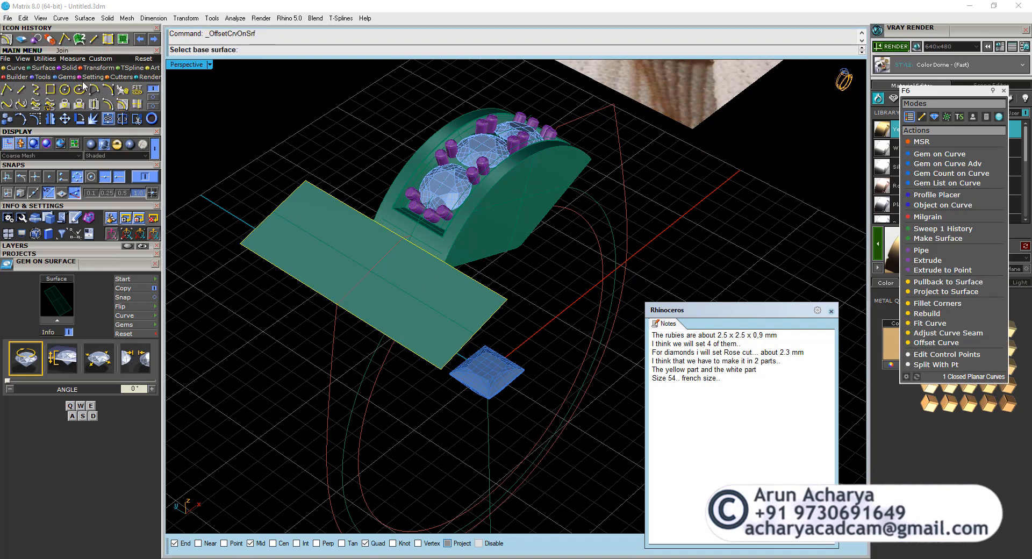
pyautogui.click(108, 104)
pyautogui.moveTo(308, 233); pyautogui.dragTo(359, 254, button='right')
pyautogui.scroll(4, 368, 231)
pyautogui.press('Escape')
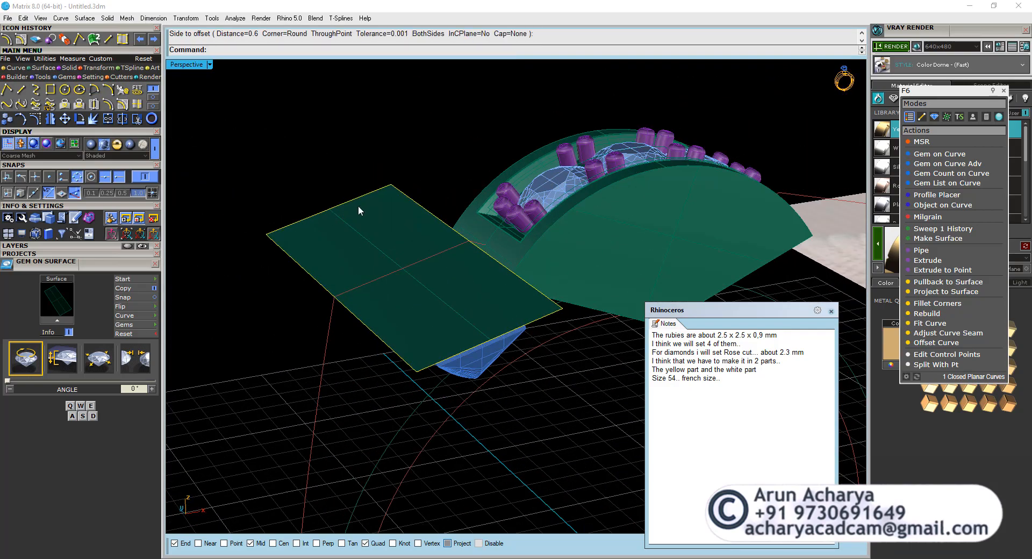
# Align the construction plane to the border curve and offset the curve 0.9 mm inward.
pyautogui.write('co')
pyautogui.press('Return')
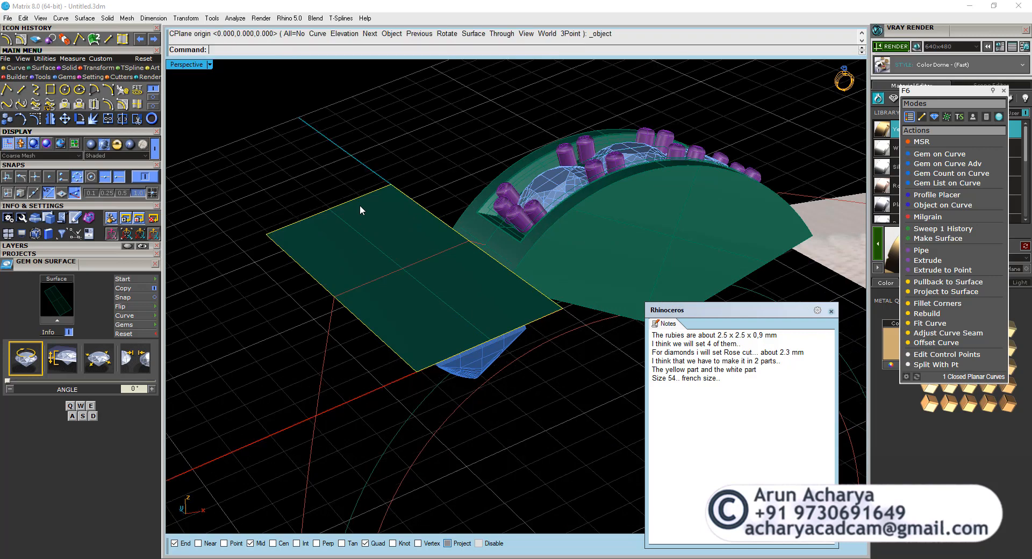
pyautogui.click(102, 105)
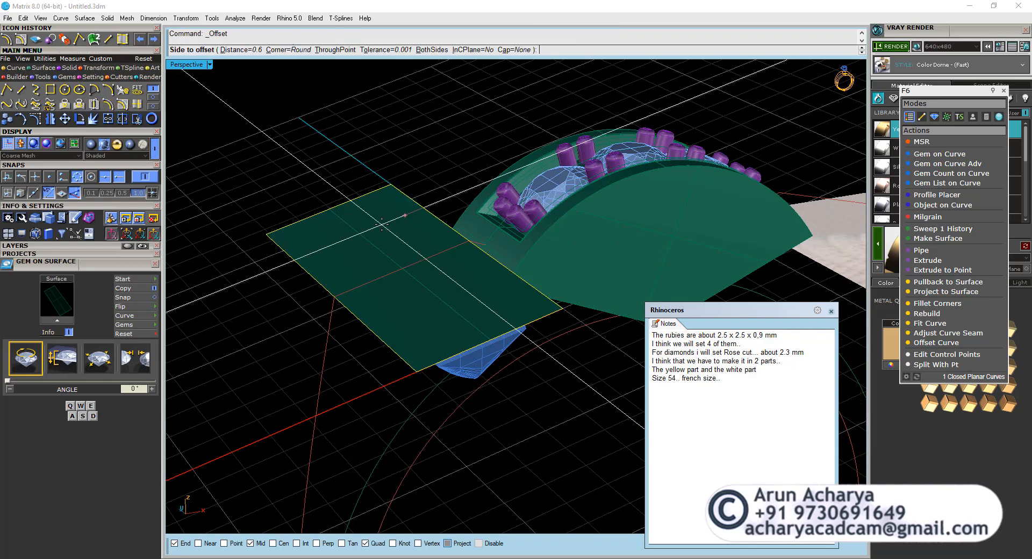
pyautogui.write('.9')
pyautogui.press('Return')
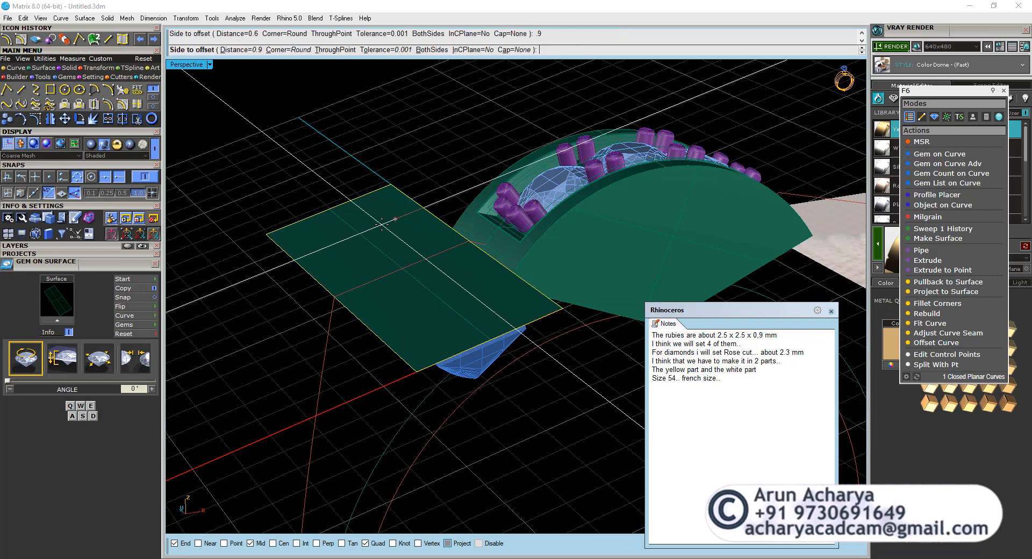
pyautogui.click(382, 223)
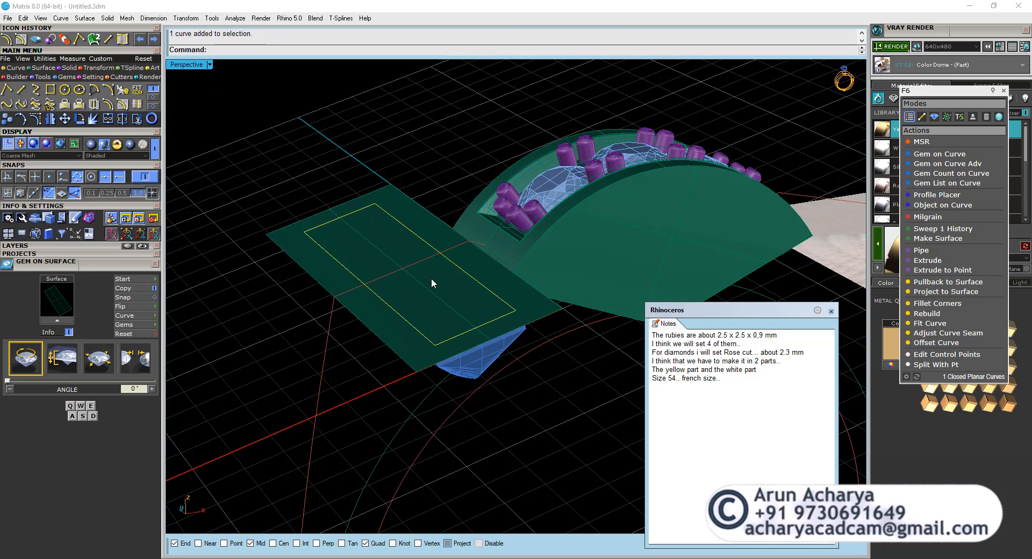
# Deselect the offset curve and restore the previous construction plane.
pyautogui.click(254, 232)
pyautogui.write('cp')
pyautogui.press('Return')
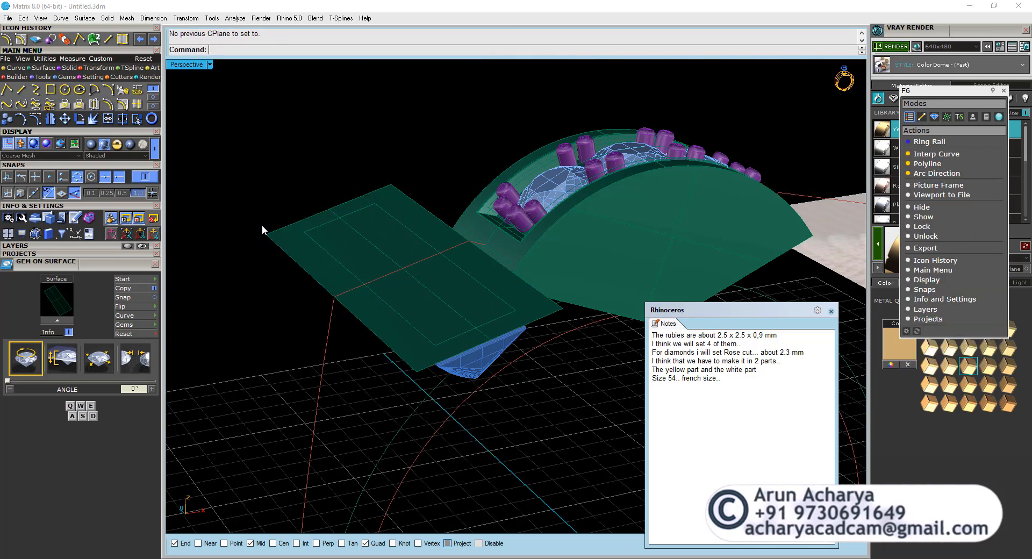
# Extrude the inner offset rectangle to both sides as a solid block reaching well beyond the princess gems.
pyautogui.click(339, 219)
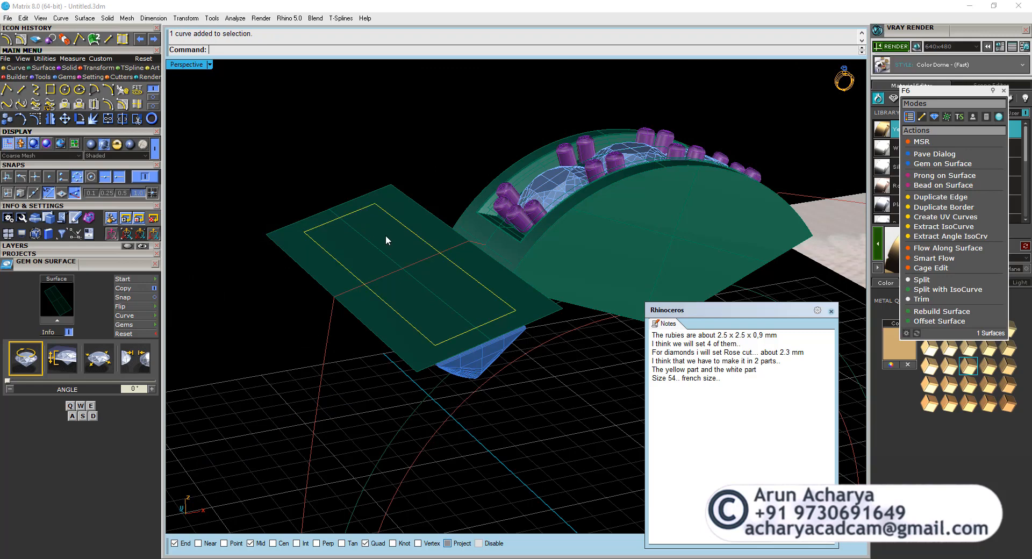
pyautogui.moveTo(385, 240); pyautogui.dragTo(440, 318, button='right')
pyautogui.click(70, 68)
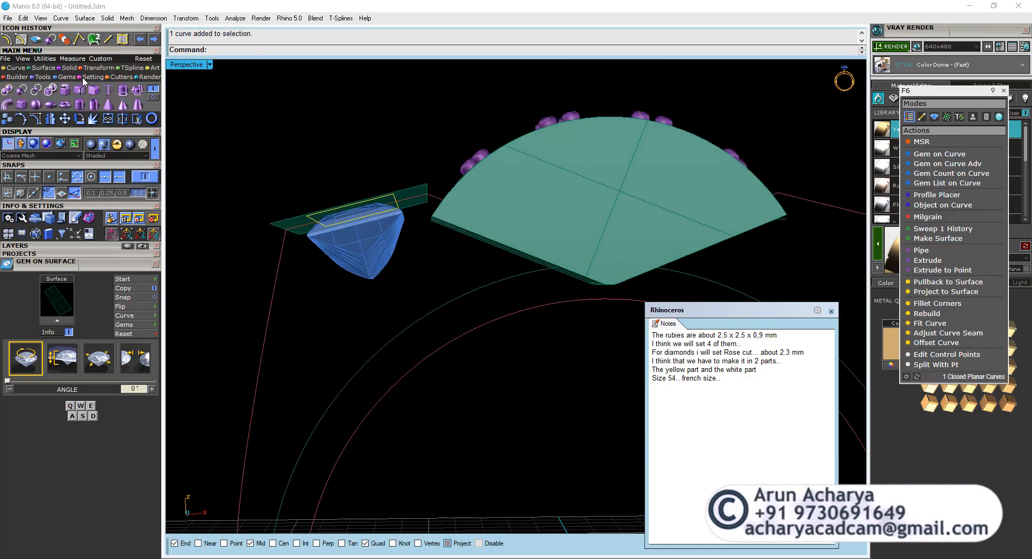
pyautogui.click(123, 94)
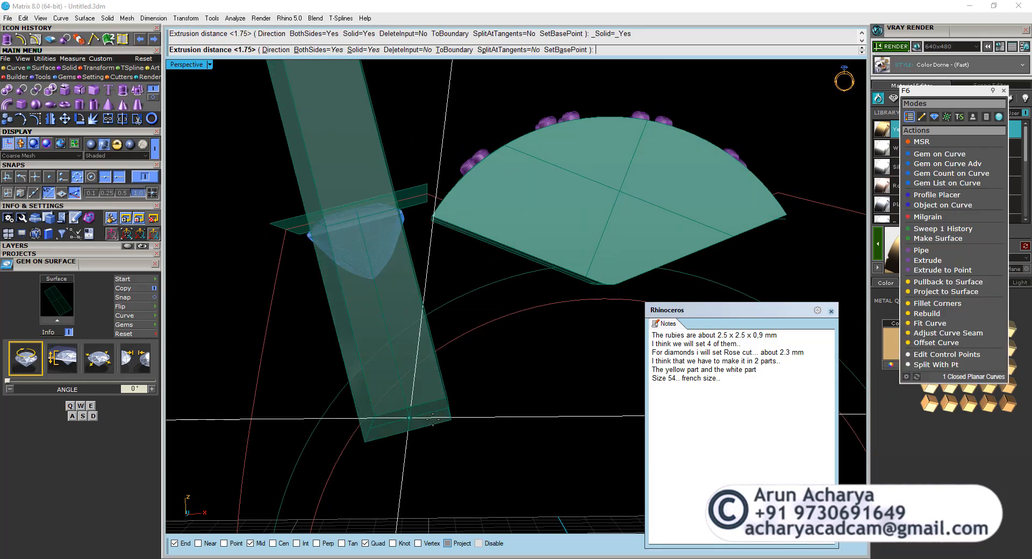
pyautogui.click(435, 406)
# Compare the extruded block and the channel part with the ring in the reference photo.
pyautogui.moveTo(418, 331); pyautogui.dragTo(352, 286, button='right')
pyautogui.click(391, 314)
pyautogui.click(433, 231)
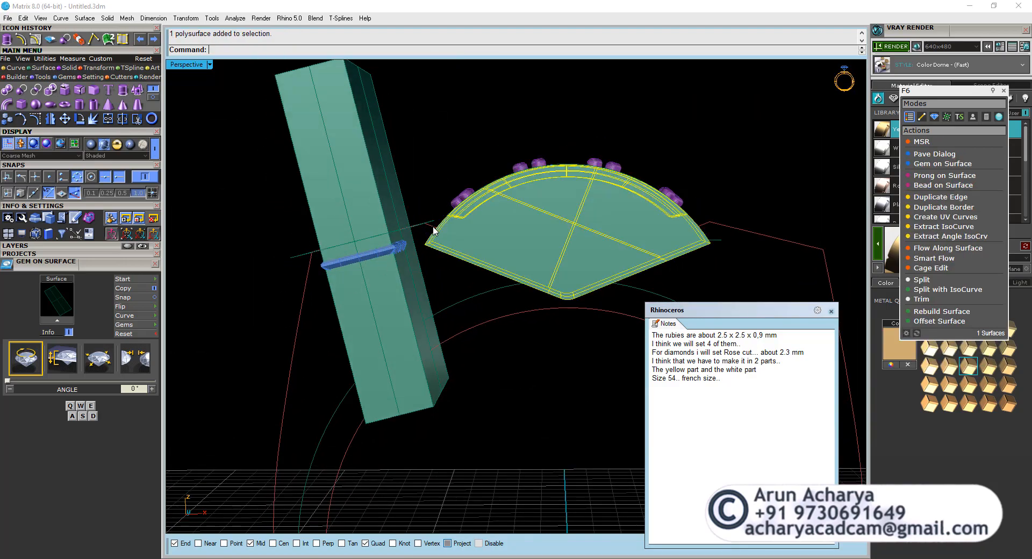
pyautogui.moveTo(431, 230); pyautogui.dragTo(509, 350, button='right')
pyautogui.scroll(5, 703, 244)
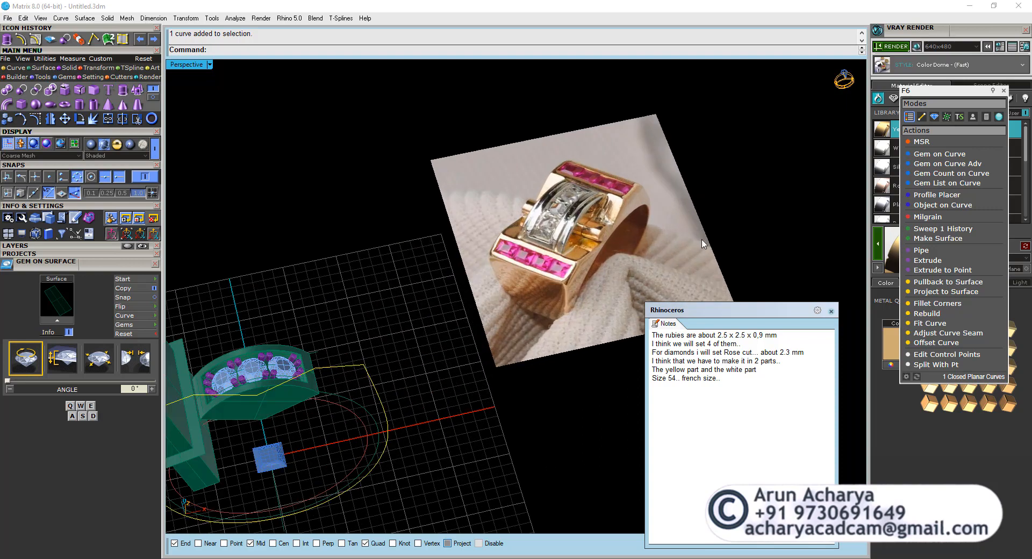
pyautogui.scroll(-5, 637, 237)
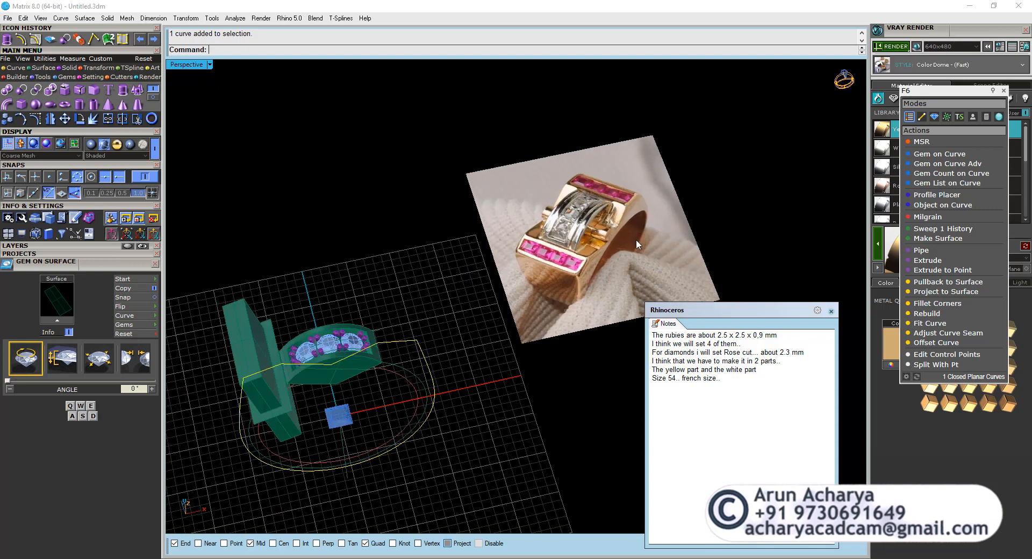
# Extrude the closed outer ring profile to both sides as a solid, ending at the channel part's end point.
pyautogui.moveTo(319, 366); pyautogui.dragTo(336, 333, button='right')
pyautogui.scroll(2, 387, 287)
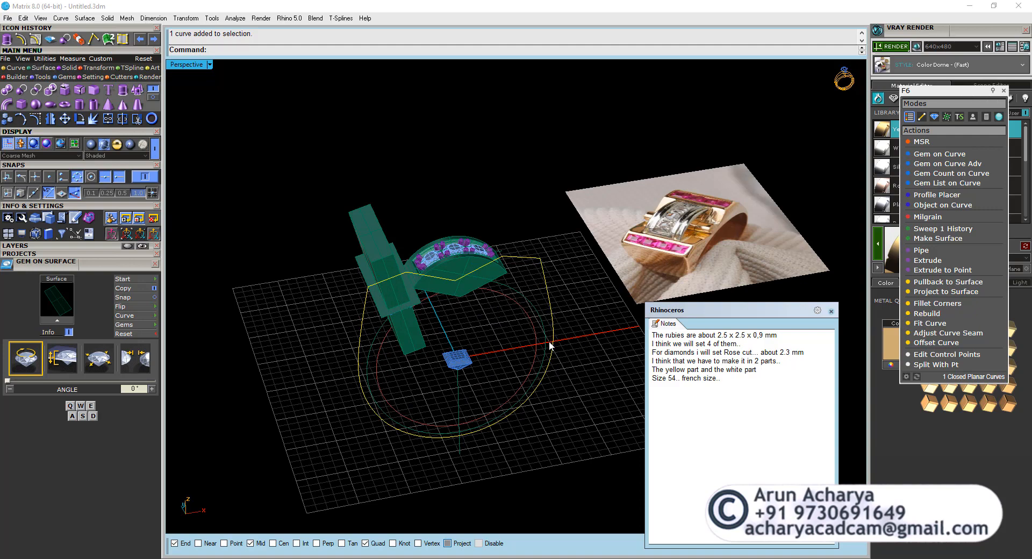
pyautogui.moveTo(423, 339); pyautogui.dragTo(531, 324, button='right')
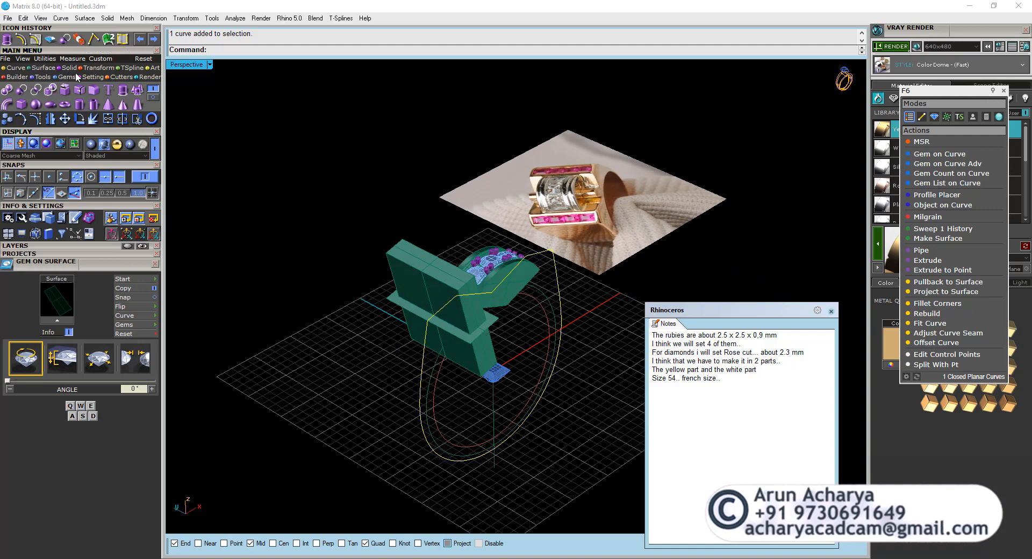
pyautogui.click(126, 92)
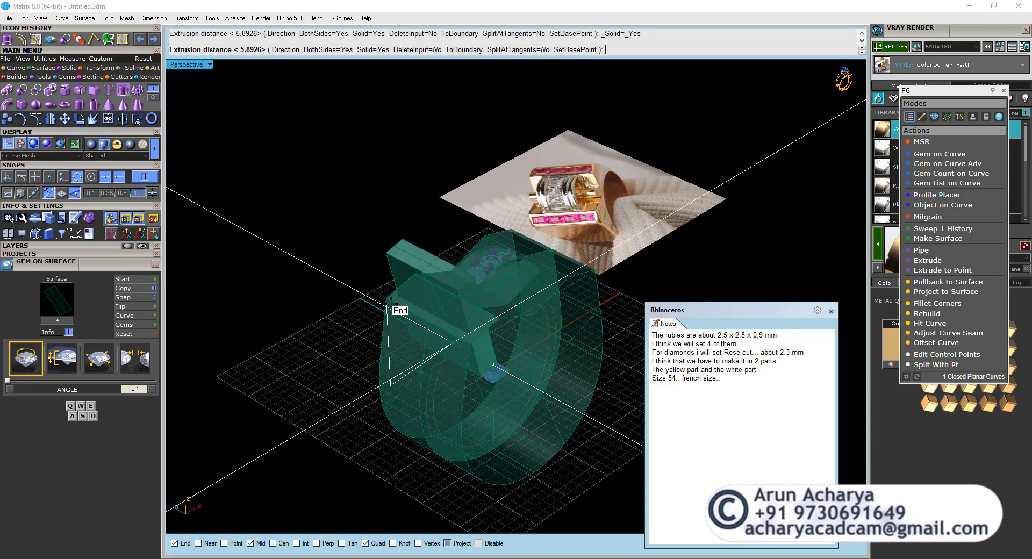
pyautogui.click(384, 302)
pyautogui.moveTo(401, 315); pyautogui.dragTo(398, 254, button='right')
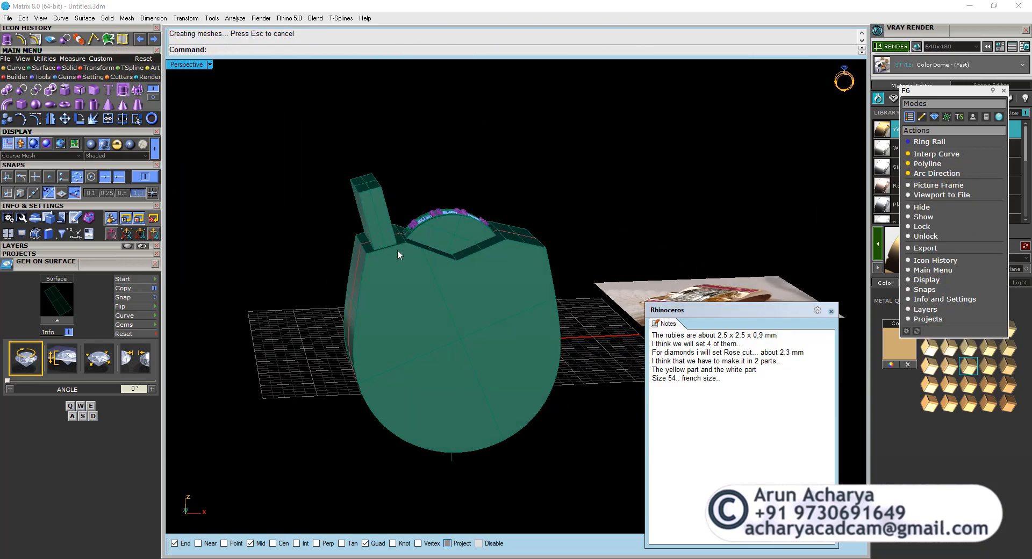
# Extrude the small circle below the centre diamond to both sides as a solid cylinder passing through the diamond part.
pyautogui.doubleClick(191, 68)
pyautogui.scroll(-3, 357, 348)
pyautogui.scroll(6, 357, 349)
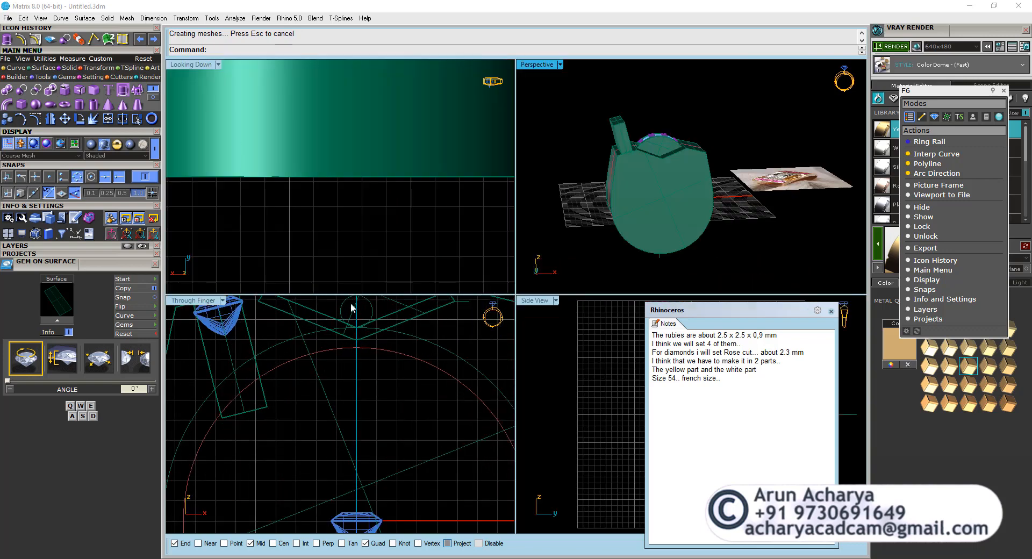
pyautogui.click(370, 316)
pyautogui.scroll(5, 372, 319)
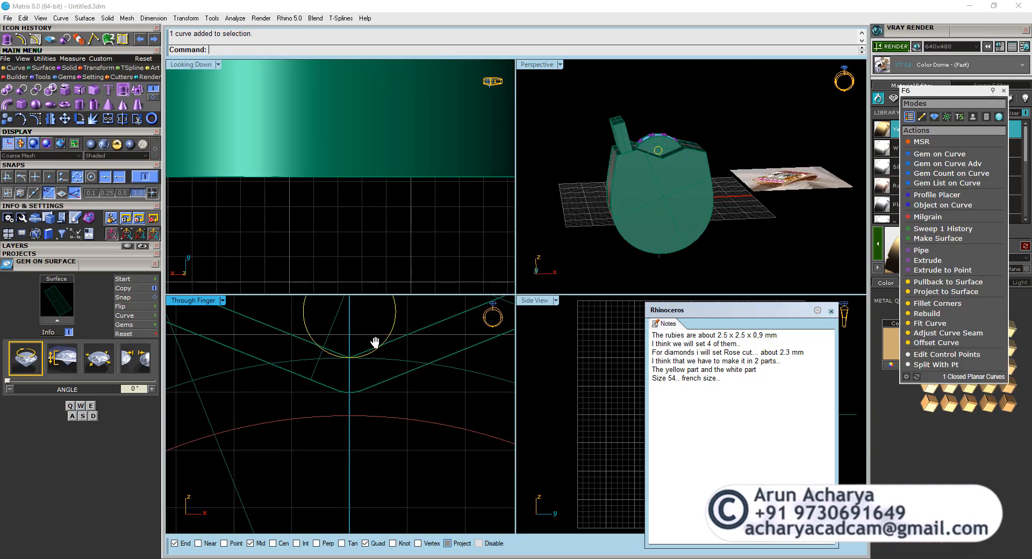
pyautogui.moveTo(374, 342); pyautogui.dragTo(375, 417, button='right')
pyautogui.scroll(-3, 375, 417)
pyautogui.moveTo(576, 186); pyautogui.dragTo(663, 247, button='right')
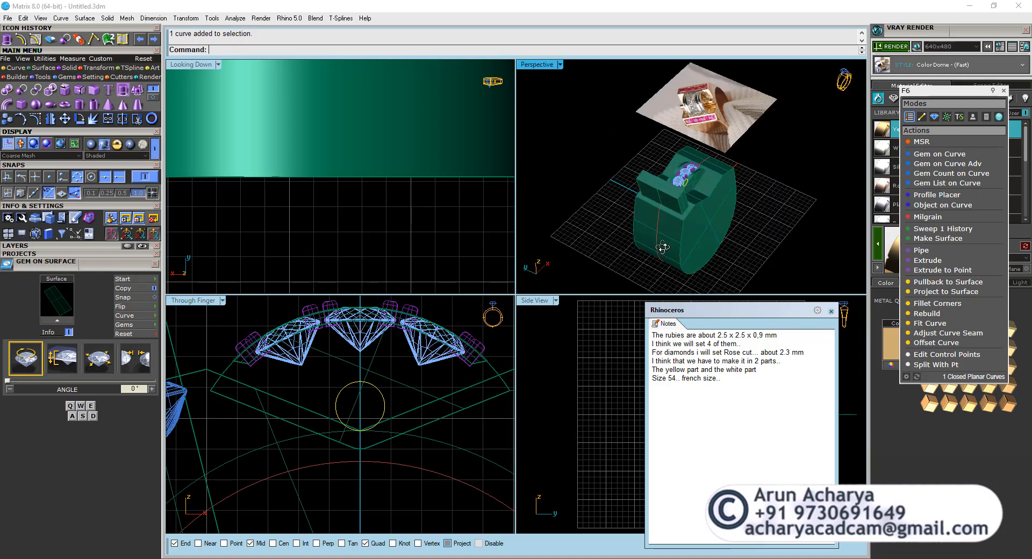
pyautogui.scroll(6, 639, 172)
pyautogui.rightClick(640, 172)
pyautogui.click(644, 171)
pyautogui.moveTo(633, 166); pyautogui.dragTo(604, 208, button='right')
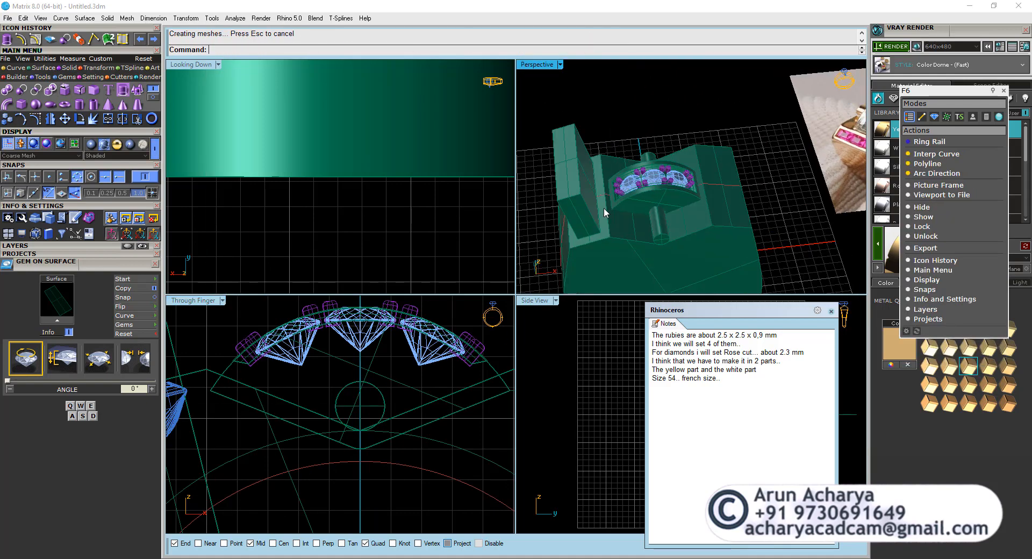
# Scale the cylinder in two dimensions from its lowest quadrant point to a diameter of 2 mm.
pyautogui.moveTo(694, 219); pyautogui.dragTo(789, 122, button='right')
pyautogui.scroll(-7, 790, 122)
pyautogui.scroll(7, 676, 198)
pyautogui.scroll(5, 669, 129)
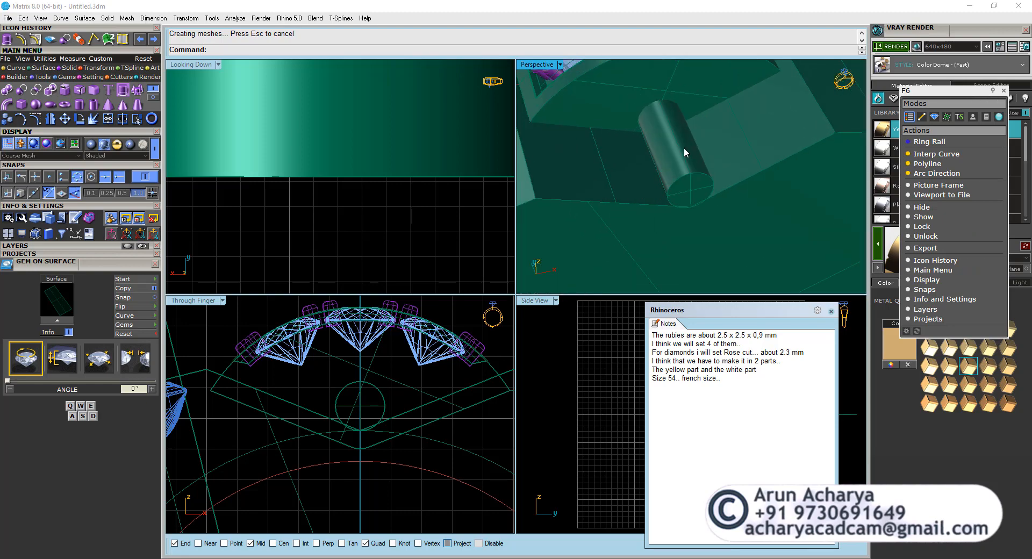
pyautogui.click(683, 147)
pyautogui.doubleClick(195, 299)
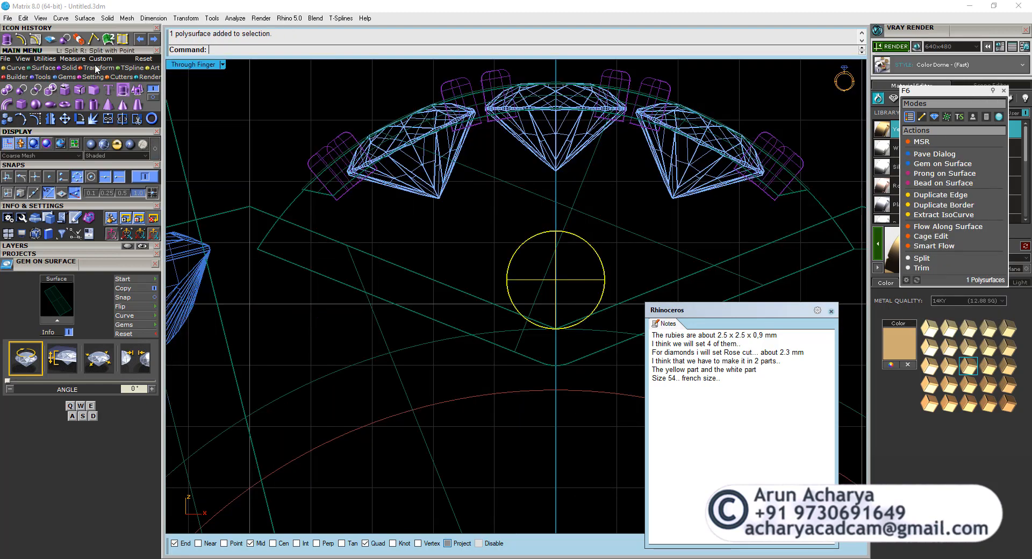
pyautogui.click(69, 77)
pyautogui.click(20, 88)
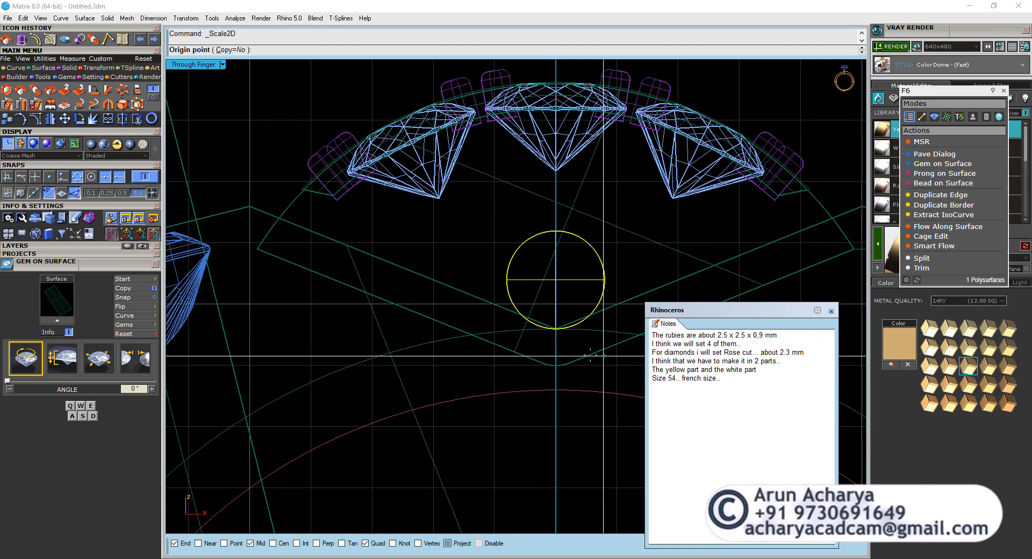
pyautogui.click(556, 328)
pyautogui.click(556, 231)
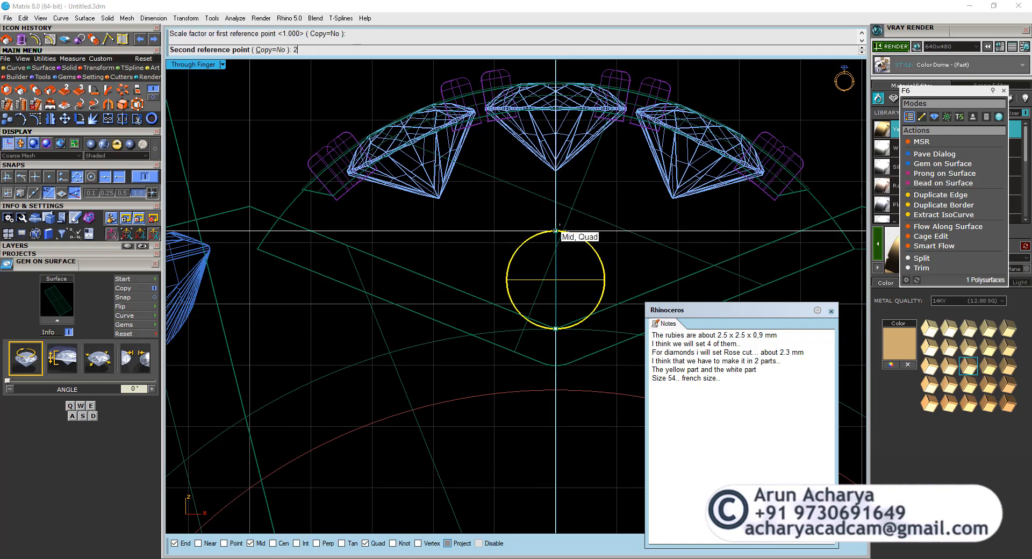
pyautogui.press('Return')
# Compare the solid ring body and the enlarged cylinder with the ring in the reference photo.
pyautogui.click(546, 234)
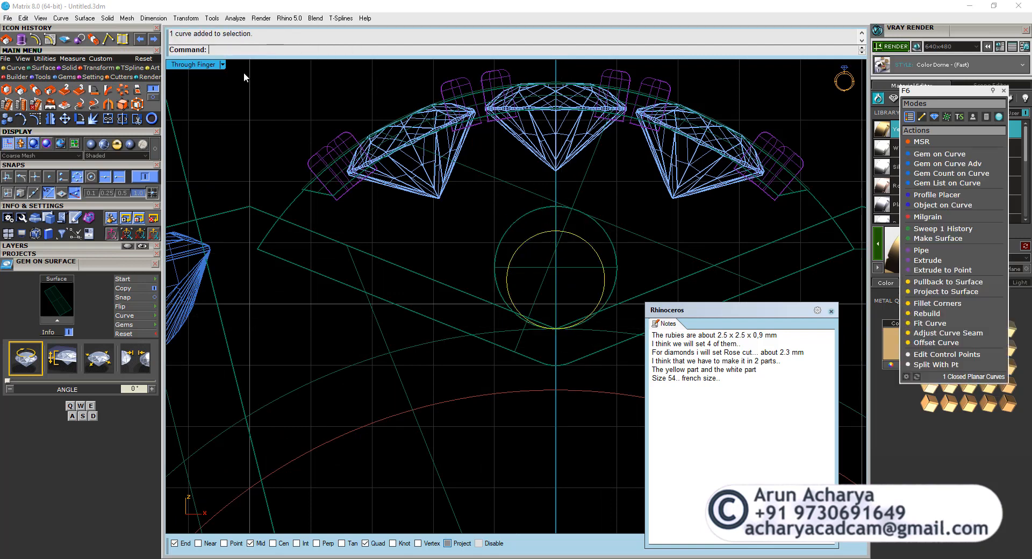
pyautogui.doubleClick(203, 65)
pyautogui.doubleClick(546, 65)
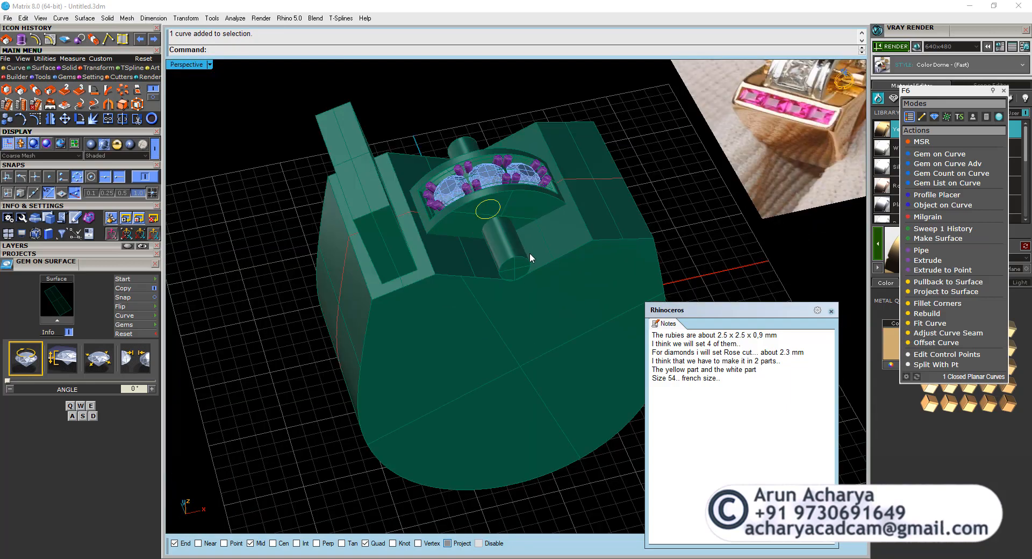
pyautogui.scroll(-4, 527, 253)
pyautogui.moveTo(524, 256); pyautogui.dragTo(597, 280, button='right')
pyautogui.scroll(2, 597, 280)
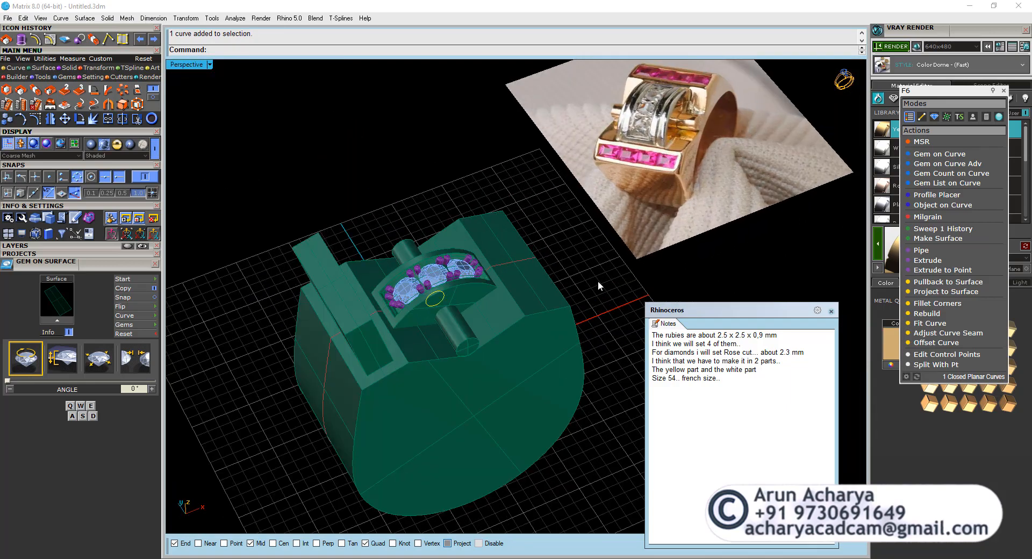
# Subtract the long rectangular block from the solid ring body with Boolean Difference, keeping the block.
pyautogui.moveTo(444, 299); pyautogui.dragTo(386, 263, button='right')
pyautogui.scroll(3, 392, 258)
pyautogui.click(405, 252)
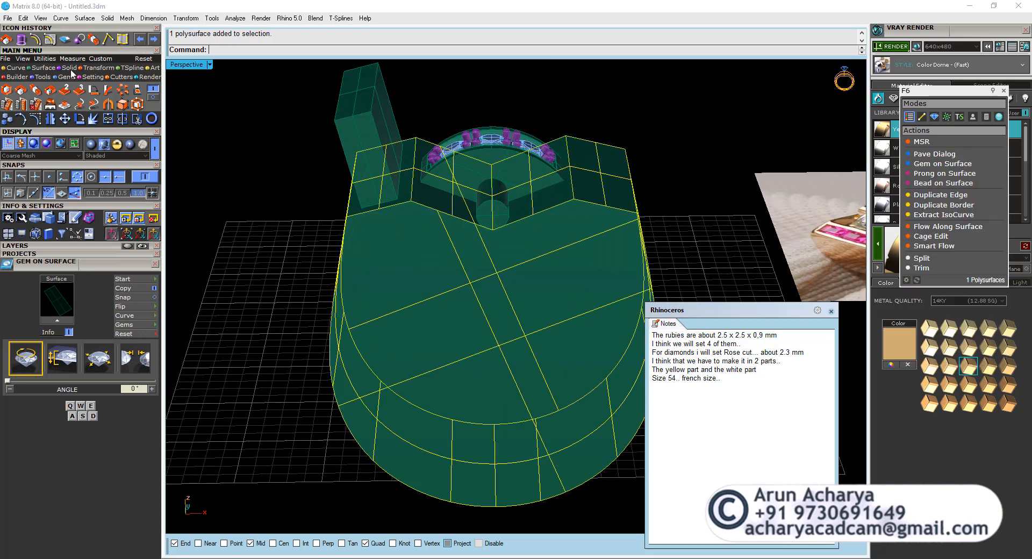
pyautogui.click(19, 90)
pyautogui.click(350, 110)
pyautogui.rightClick(361, 111)
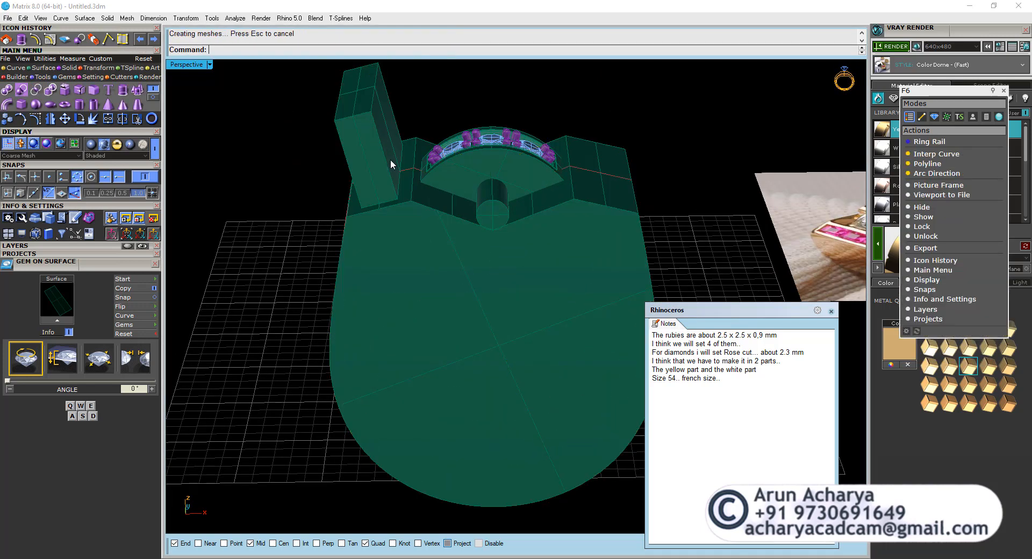
pyautogui.click(402, 196)
pyautogui.click(442, 254)
pyautogui.click(376, 168)
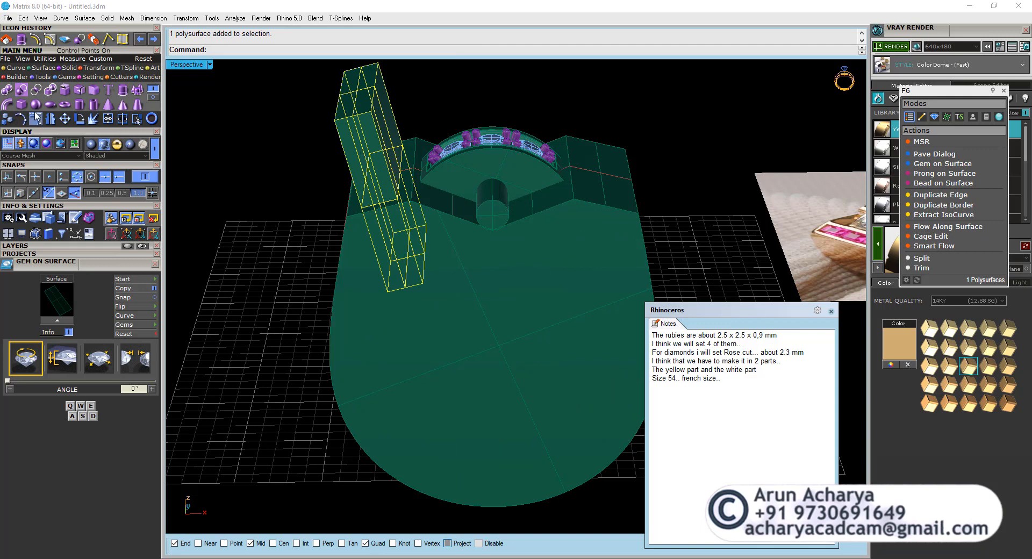
pyautogui.click(25, 94)
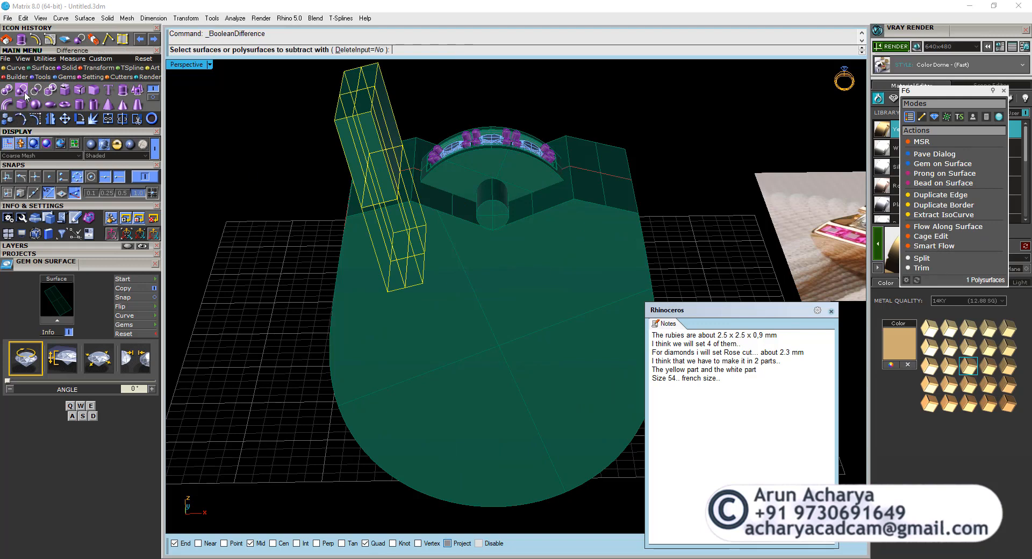
pyautogui.rightClick(484, 98)
# Mirror the rectangular block to the opposite side of the ring about the vertical centre line through the origin.
pyautogui.click(373, 109)
pyautogui.click(50, 120)
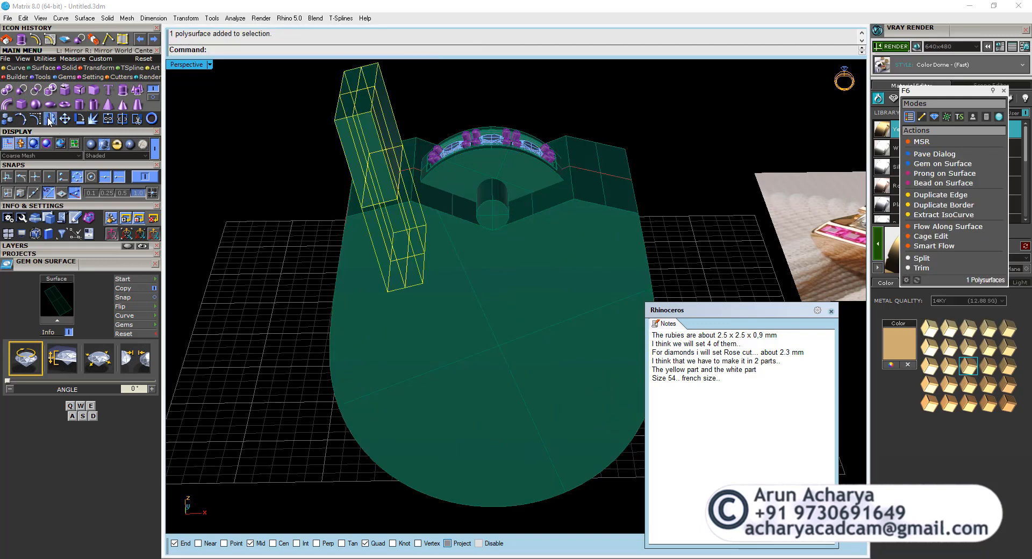
pyautogui.moveTo(502, 75); pyautogui.dragTo(507, 111, button='right')
pyautogui.write('0')
pyautogui.press('Return')
pyautogui.click(517, 84)
# Subtract the mirrored block from the ring body, keeping the block.
pyautogui.click(523, 317)
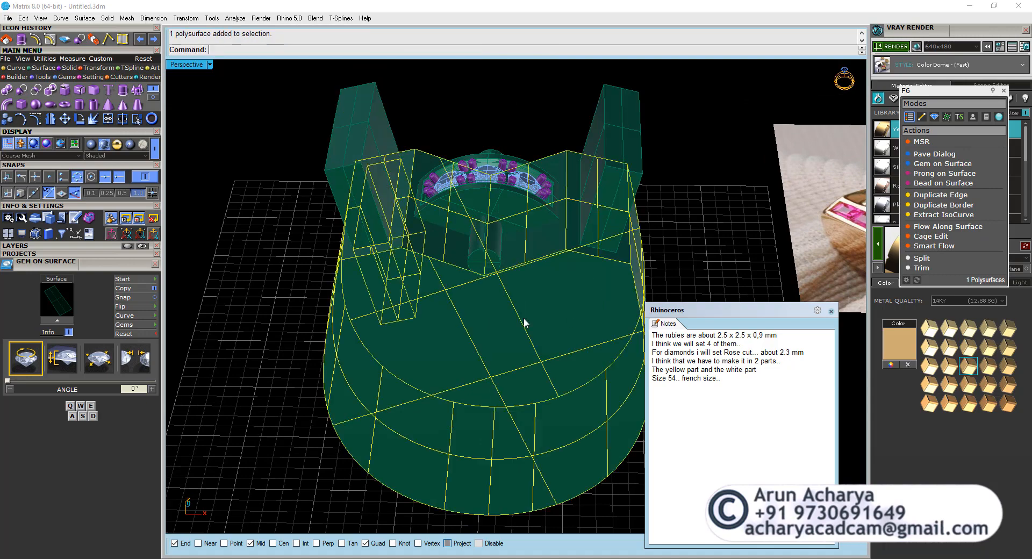
pyautogui.click(22, 90)
pyautogui.click(633, 146)
pyautogui.rightClick(612, 165)
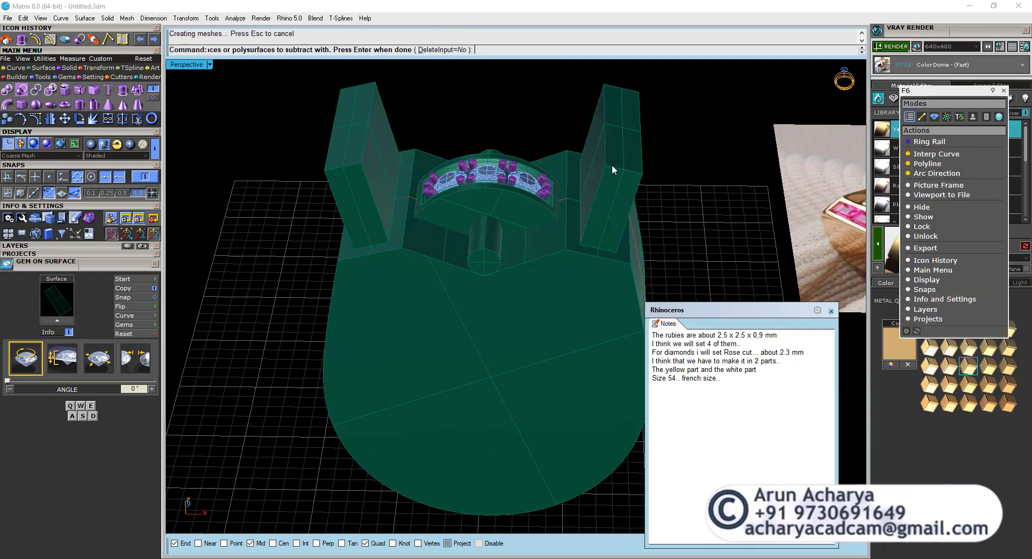
# Select the outer ring profile curve and examine it against the cutter blocks and gems in the Through Finger view.
pyautogui.scroll(-6, 571, 210)
pyautogui.scroll(5, 572, 214)
pyautogui.click(571, 168)
pyautogui.scroll(-2, 564, 188)
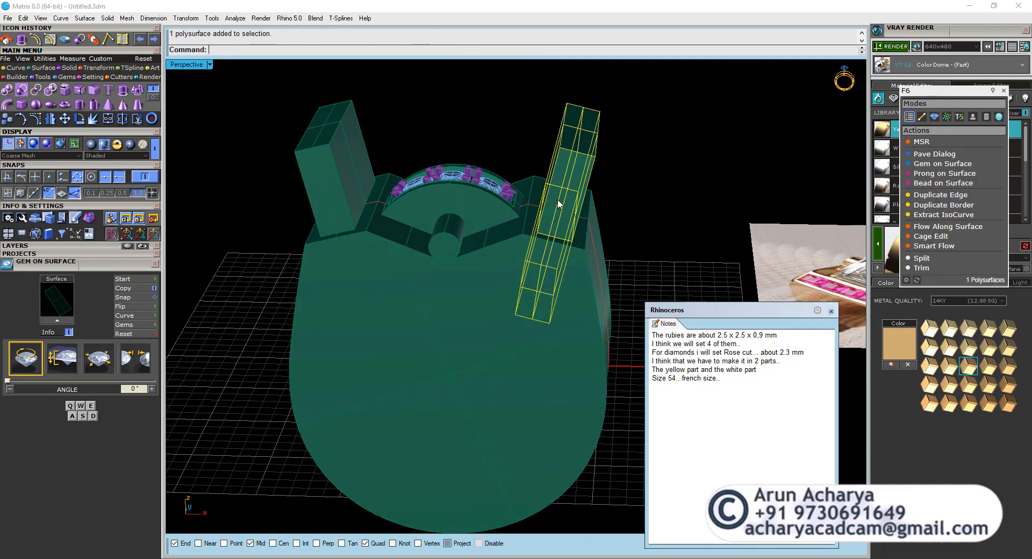
pyautogui.scroll(4, 539, 207)
pyautogui.click(530, 203)
pyautogui.click(564, 232)
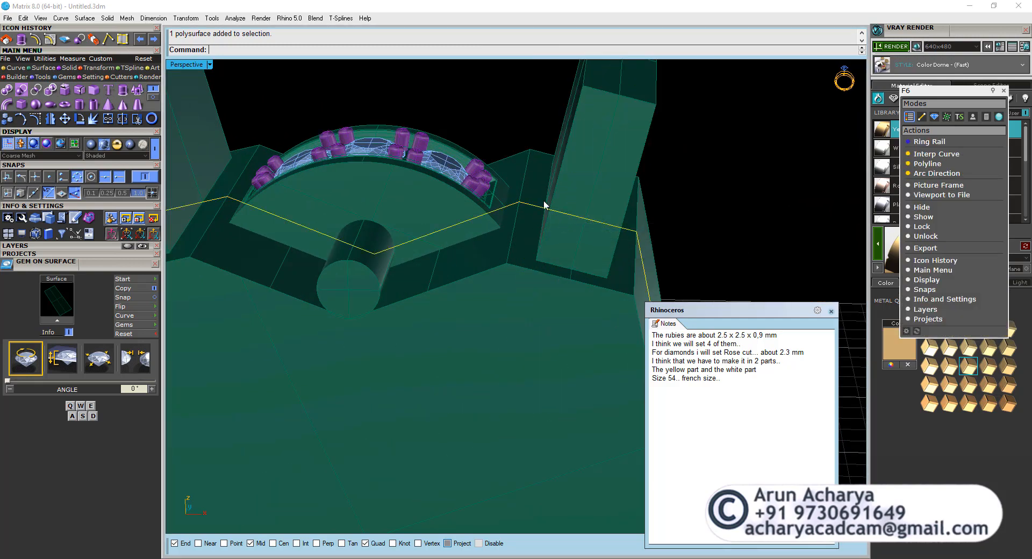
pyautogui.scroll(-4, 525, 203)
pyautogui.scroll(4, 484, 231)
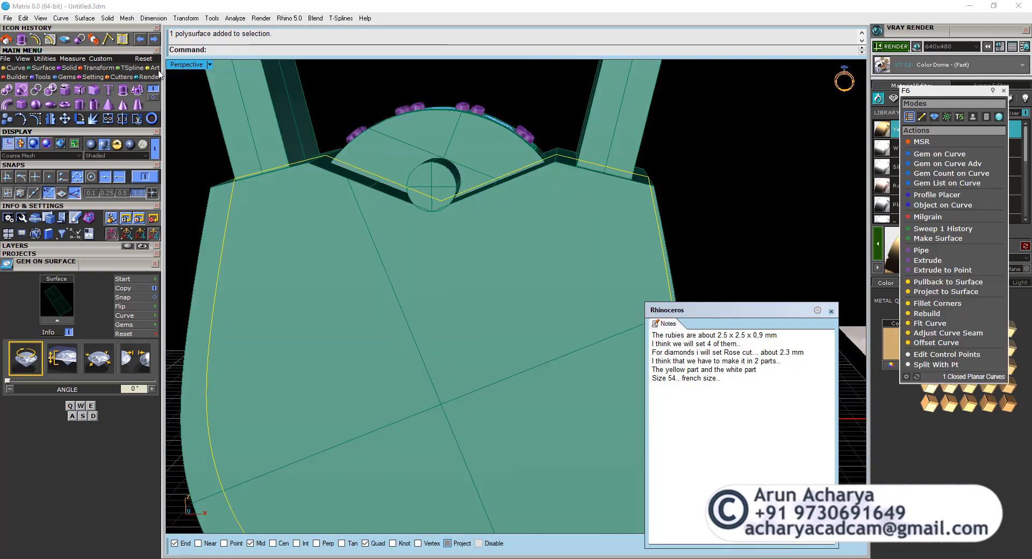
pyautogui.doubleClick(186, 65)
pyautogui.doubleClick(200, 301)
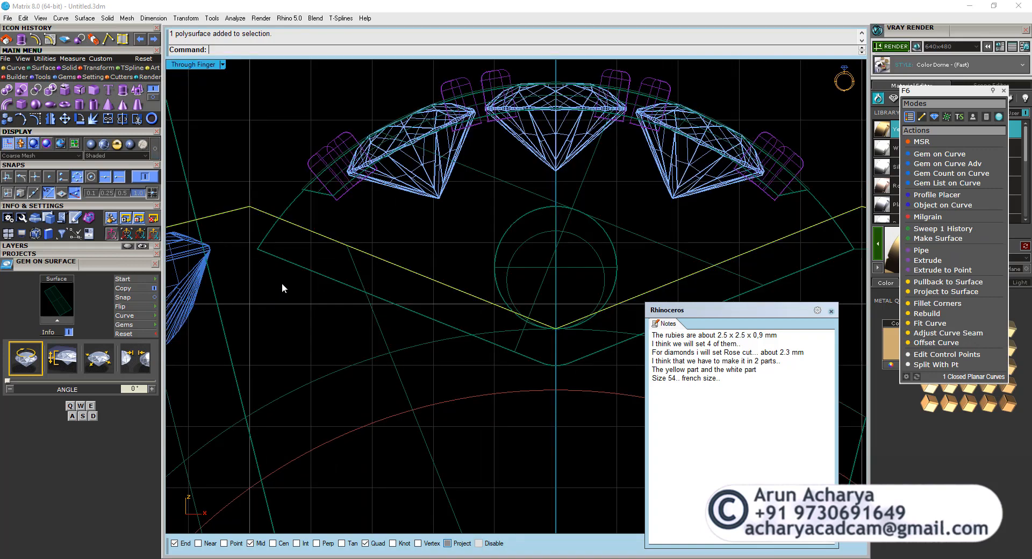
pyautogui.scroll(-3, 421, 240)
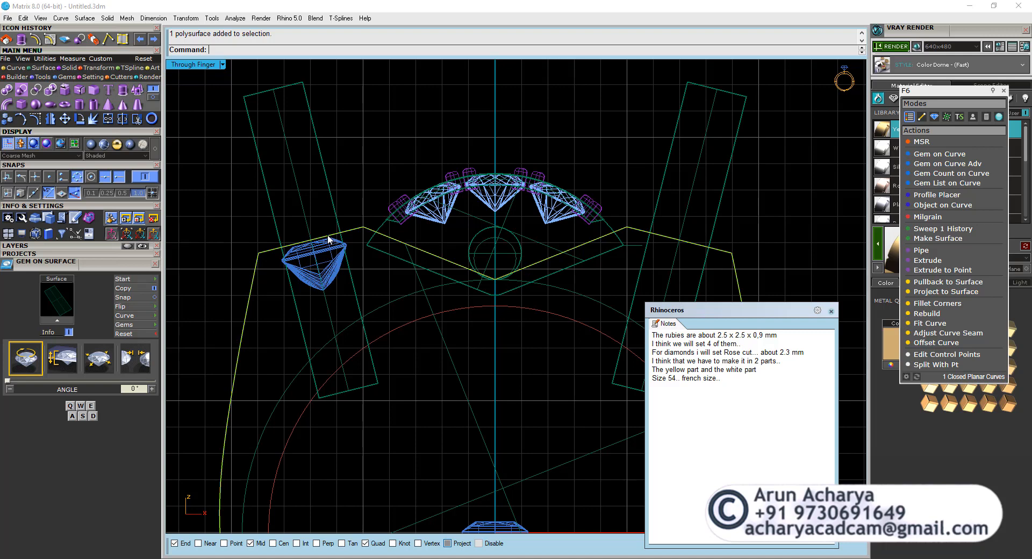
# Offset the outer ring profile curve inward by 0.9 mm and select the new inset curve.
pyautogui.scroll(-3, 322, 235)
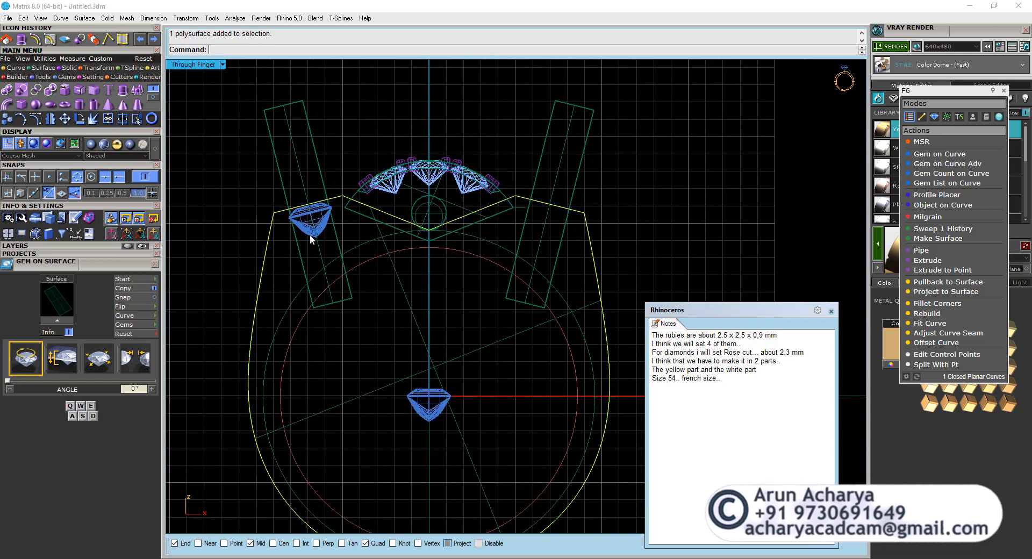
pyautogui.scroll(3, 310, 235)
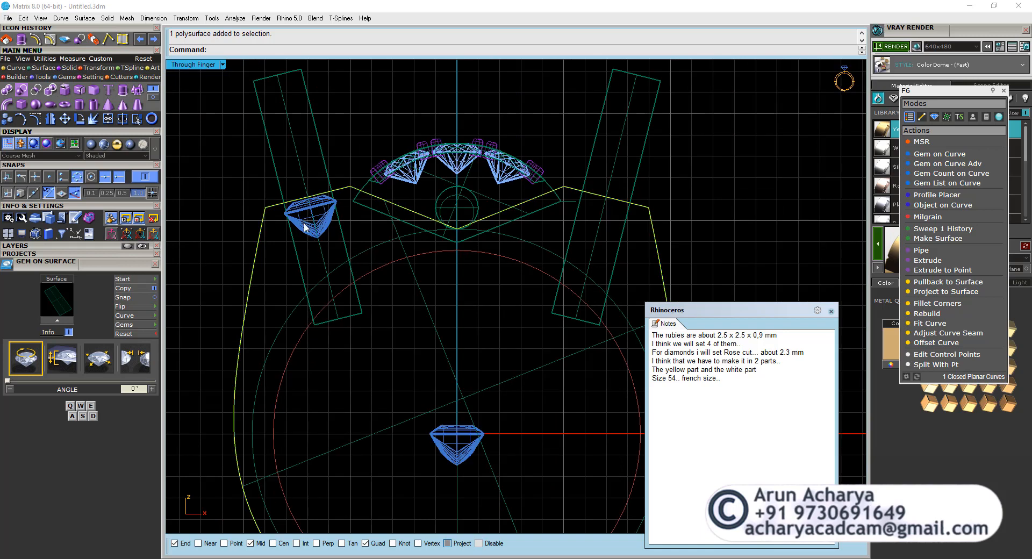
pyautogui.click(34, 38)
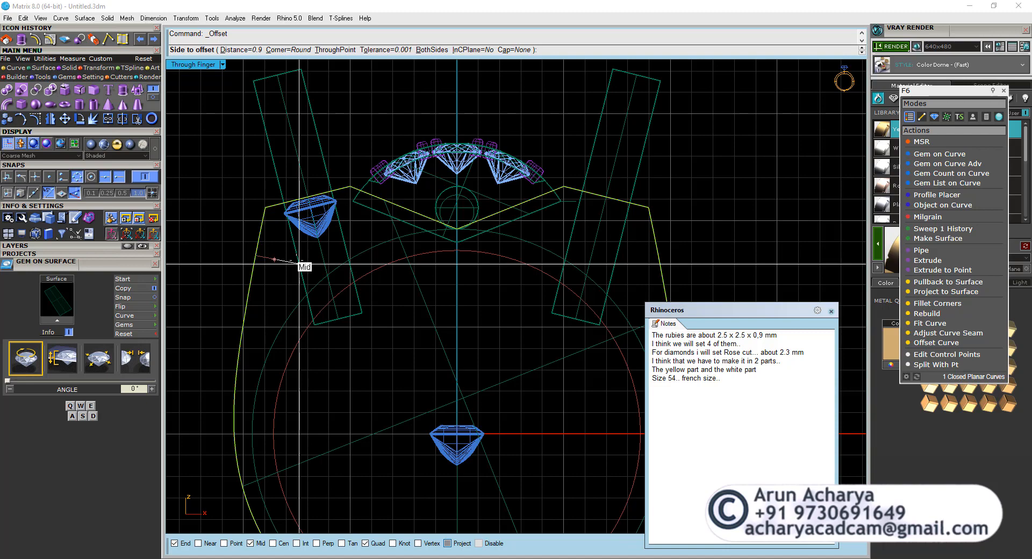
pyautogui.press('Return')
pyautogui.click(293, 261)
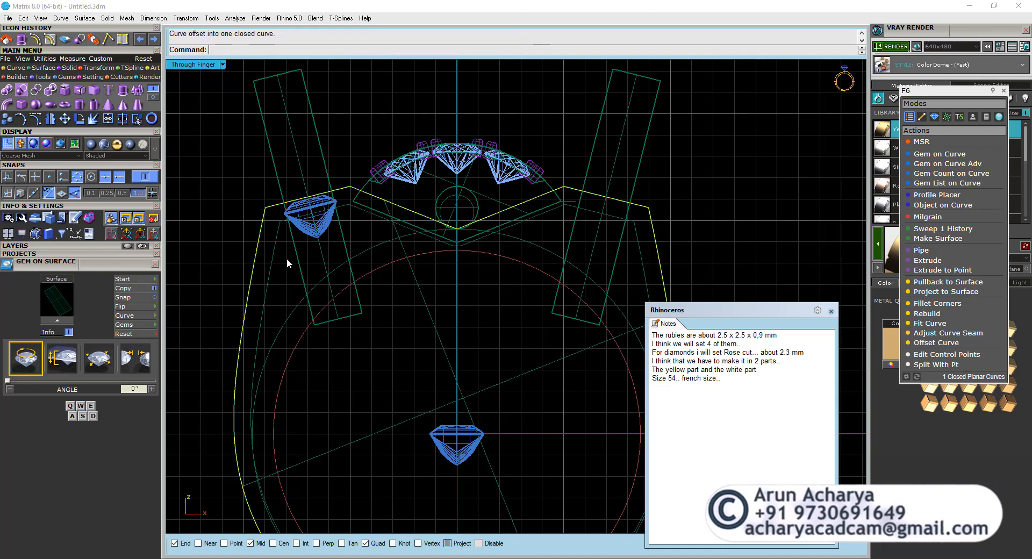
pyautogui.click(273, 258)
pyautogui.scroll(2, 281, 239)
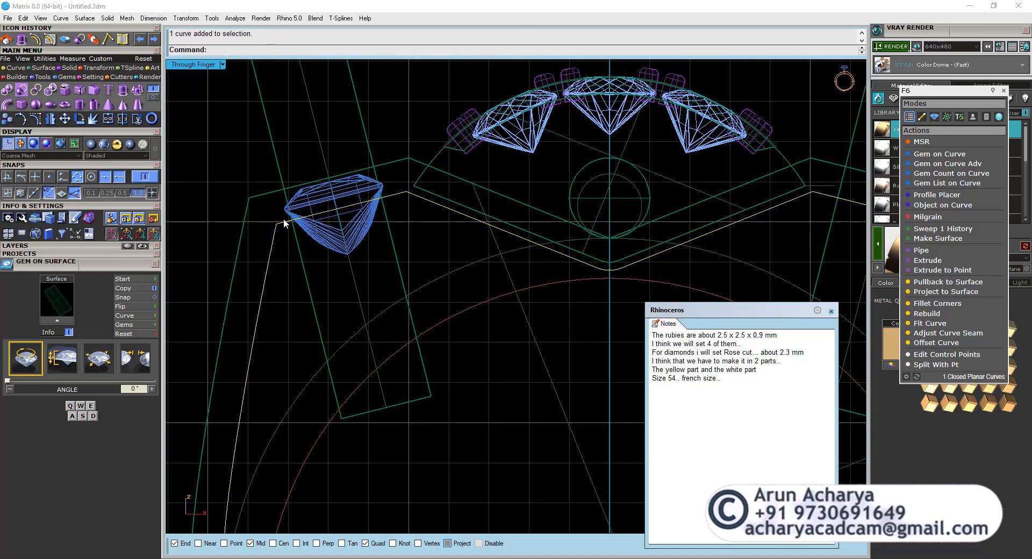
pyautogui.scroll(-3, 284, 223)
pyautogui.scroll(-2, 298, 320)
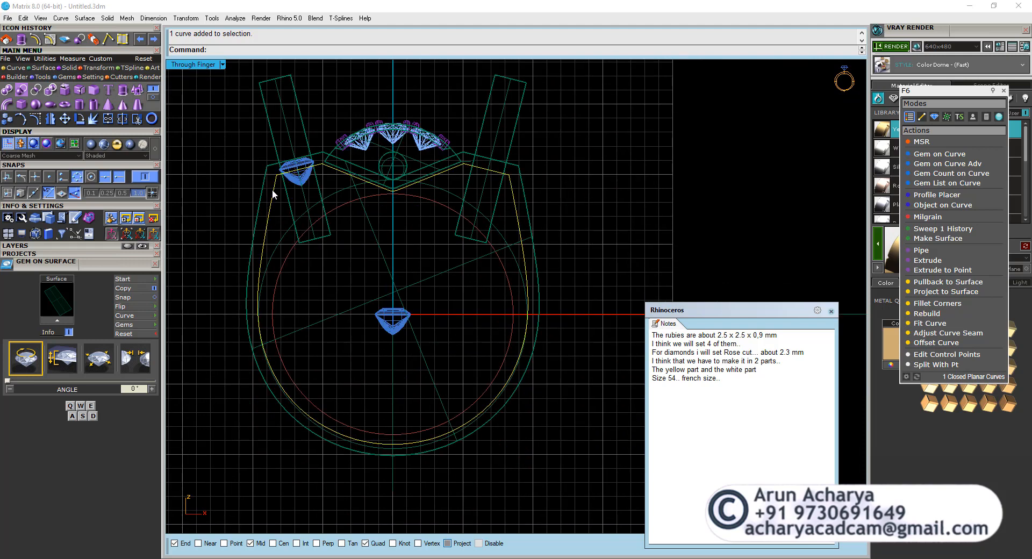
pyautogui.scroll(2, 273, 189)
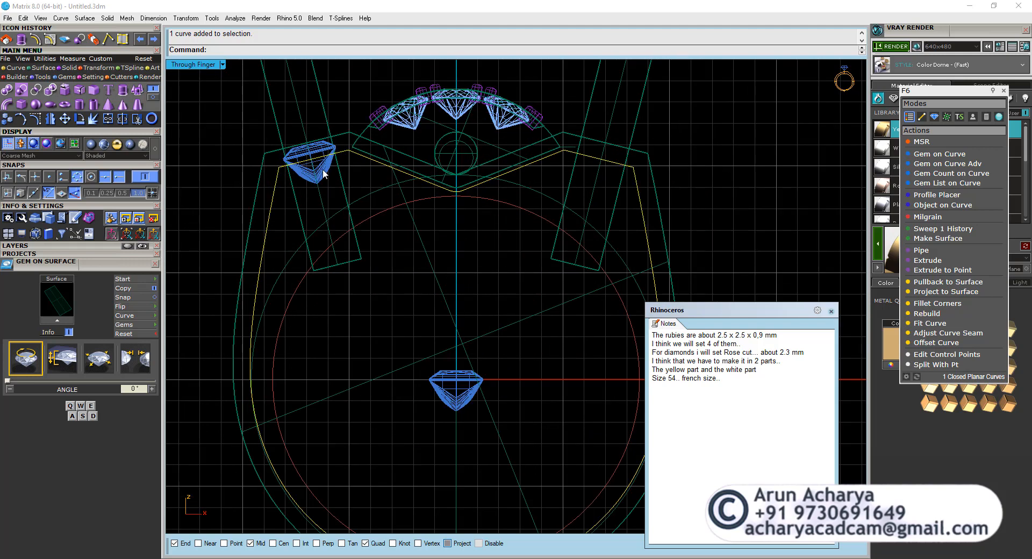
# Extrude the inner and outer rectangular outlines around the ruby opening as a one-sided solid, down to the ruby's culet.
pyautogui.doubleClick(187, 64)
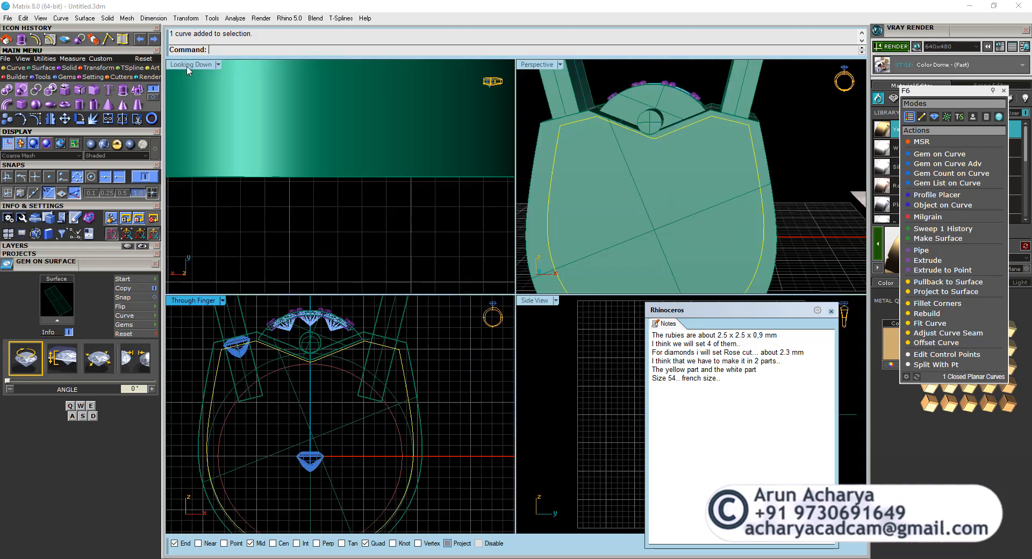
pyautogui.doubleClick(555, 69)
pyautogui.scroll(3, 389, 218)
pyautogui.click(373, 226)
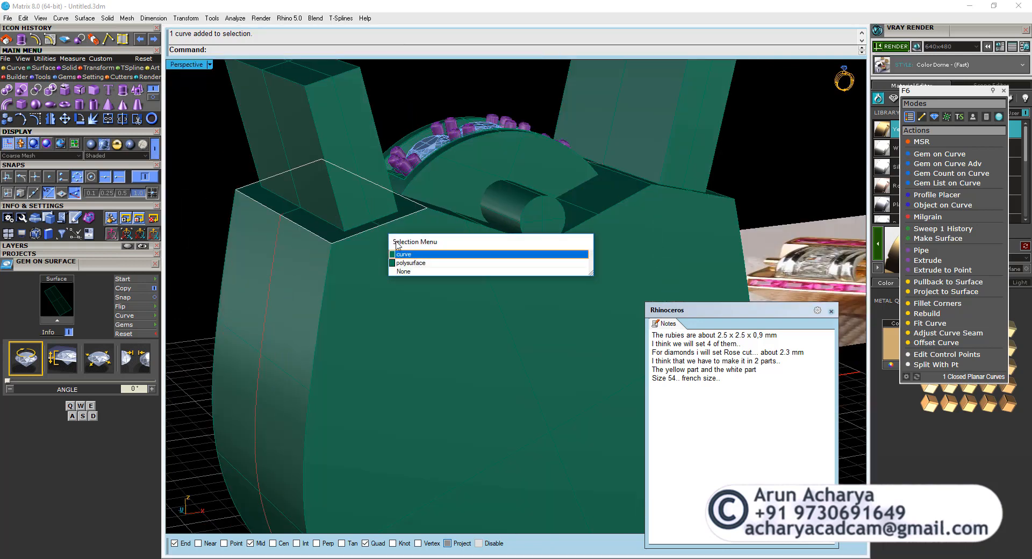
pyautogui.click(404, 253)
pyautogui.keyDown('shift'); pyautogui.click(330, 224); pyautogui.keyUp('shift')
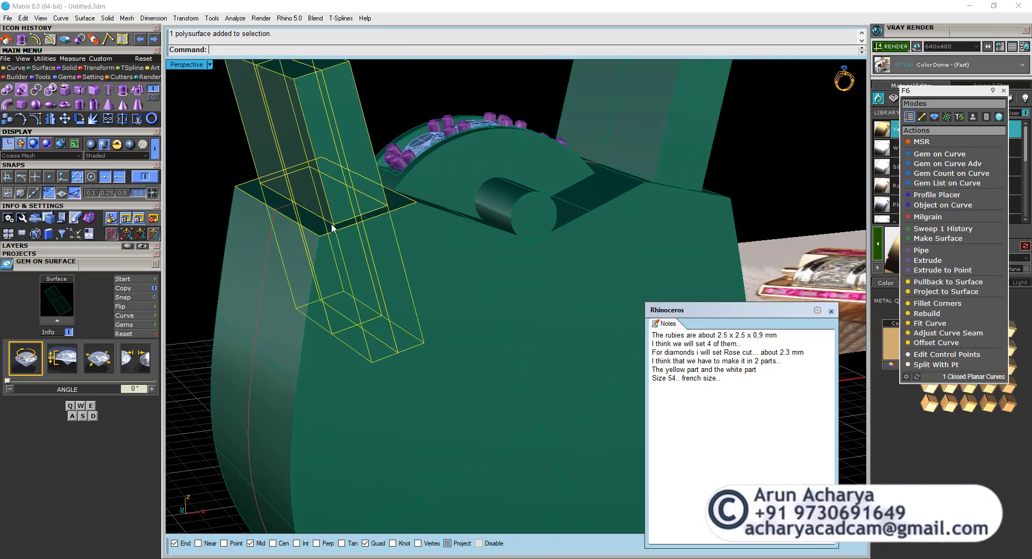
pyautogui.keyDown('shift'); pyautogui.click(332, 227); pyautogui.keyUp('shift')
pyautogui.keyDown('ctrl'); pyautogui.click(321, 241); pyautogui.keyUp('ctrl')
pyautogui.keyDown('ctrl'); pyautogui.click(337, 254); pyautogui.keyUp('ctrl')
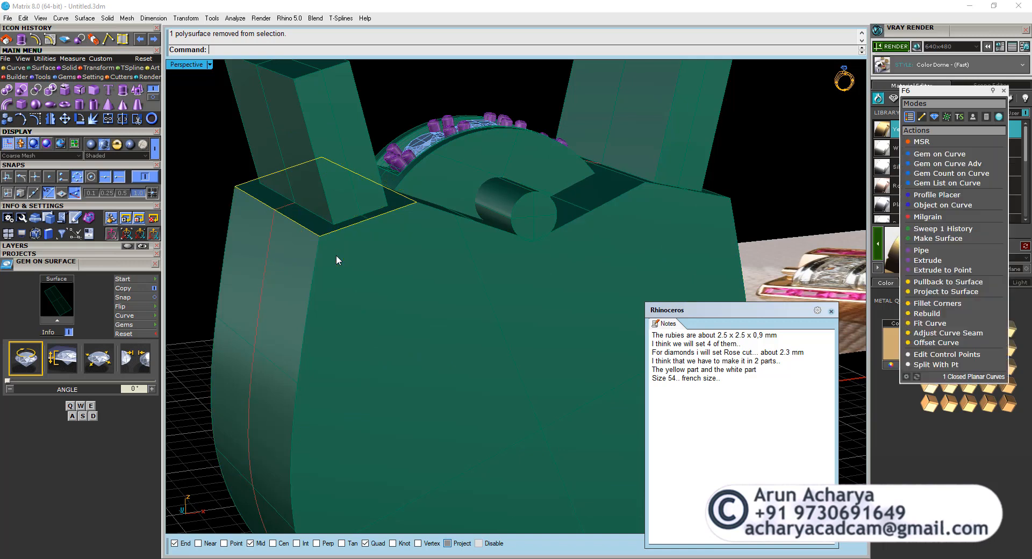
pyautogui.click(319, 216)
pyautogui.click(350, 247)
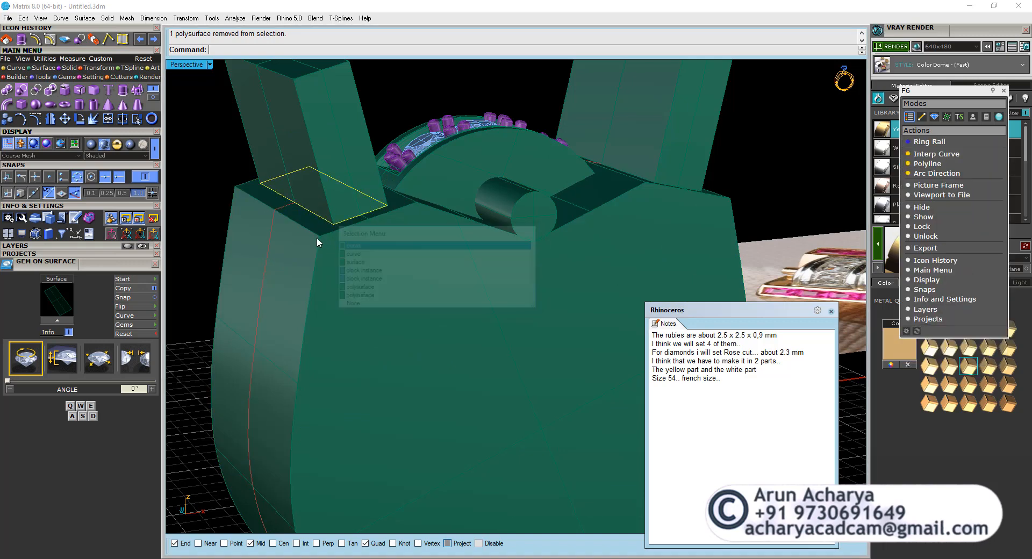
pyautogui.click(346, 262)
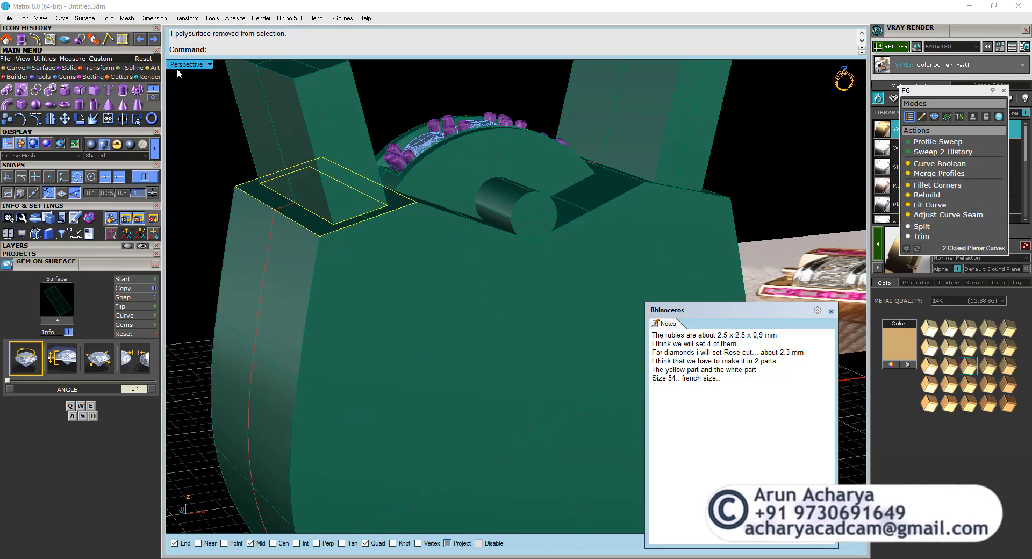
pyautogui.doubleClick(178, 66)
pyautogui.doubleClick(210, 301)
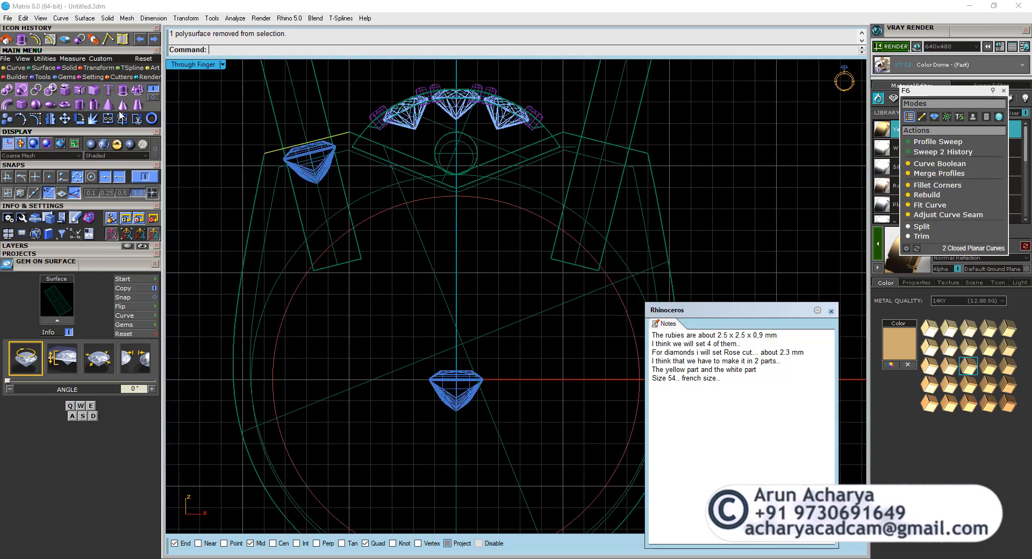
pyautogui.click(120, 92)
pyautogui.scroll(5, 319, 181)
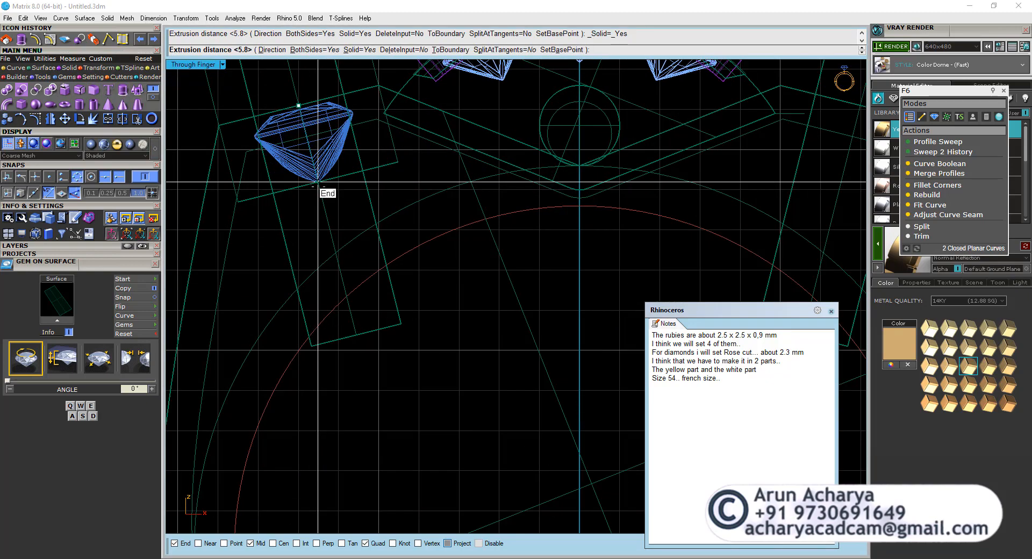
pyautogui.write('b')
pyautogui.press('Return')
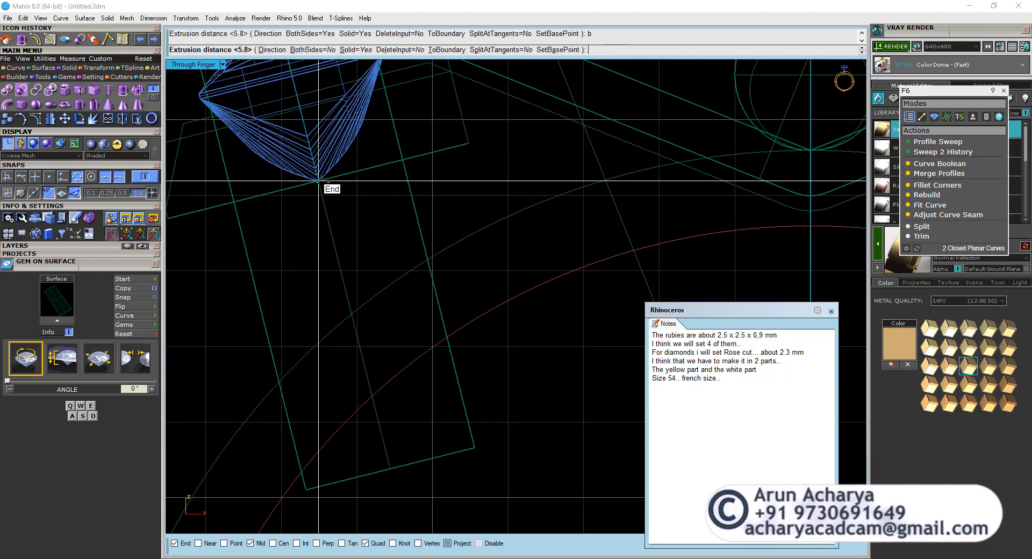
pyautogui.scroll(-2, 319, 181)
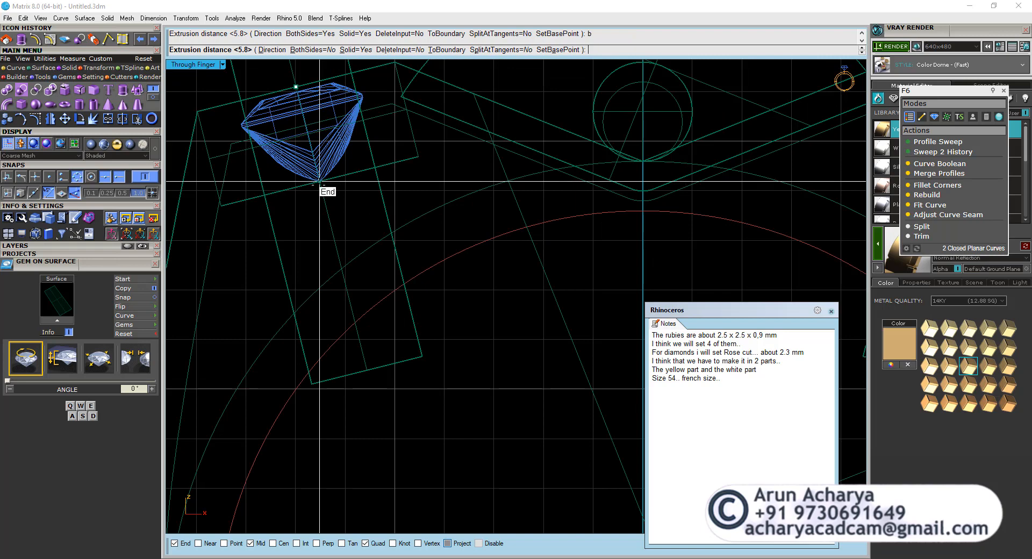
pyautogui.click(319, 182)
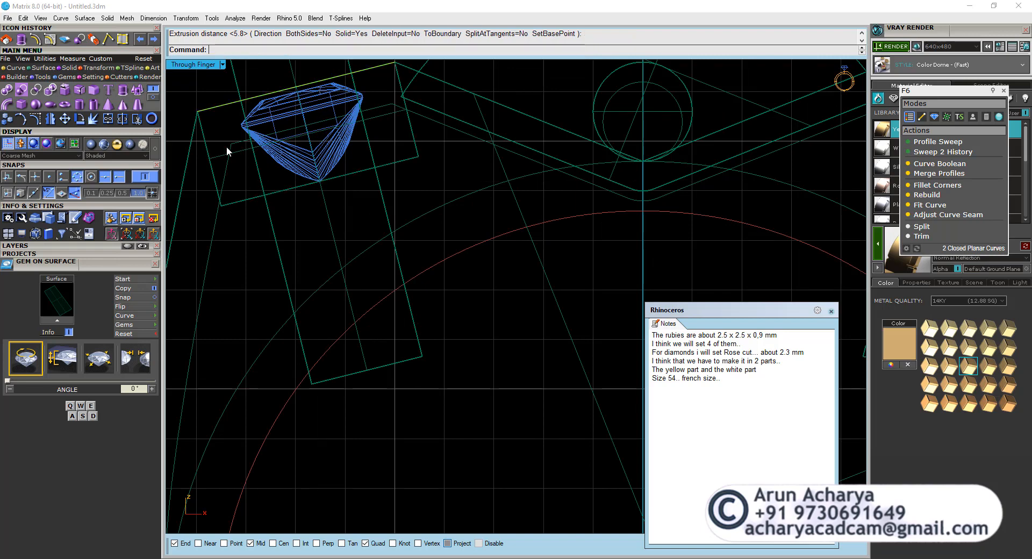
# Examine the extruded rectangular channel wall and the adjoining diamond head in the Perspective view.
pyautogui.doubleClick(182, 64)
pyautogui.doubleClick(532, 66)
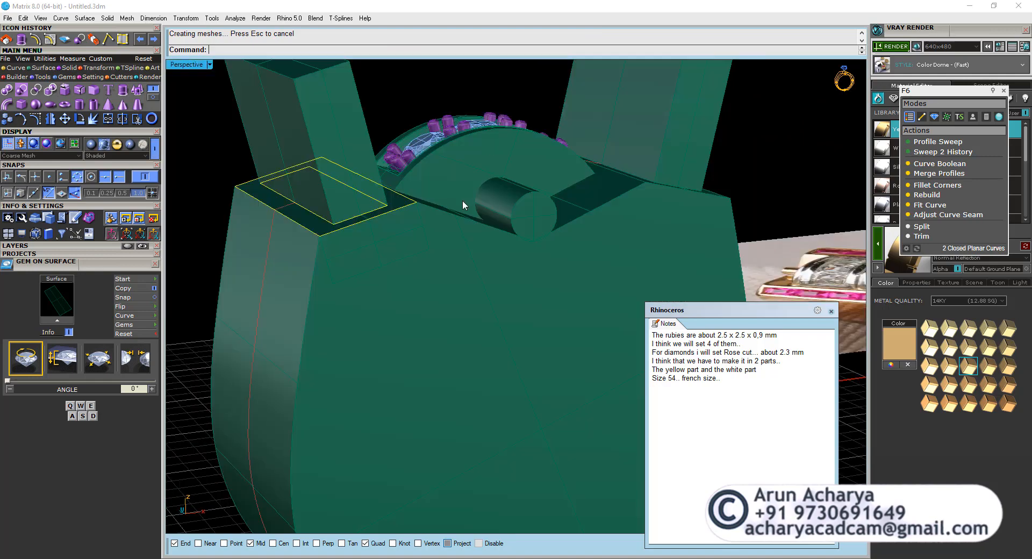
pyautogui.moveTo(462, 200); pyautogui.dragTo(423, 194, button='right')
pyautogui.scroll(-4, 433, 255)
pyautogui.scroll(7, 422, 185)
pyautogui.click(422, 194)
pyautogui.scroll(-1, 400, 194)
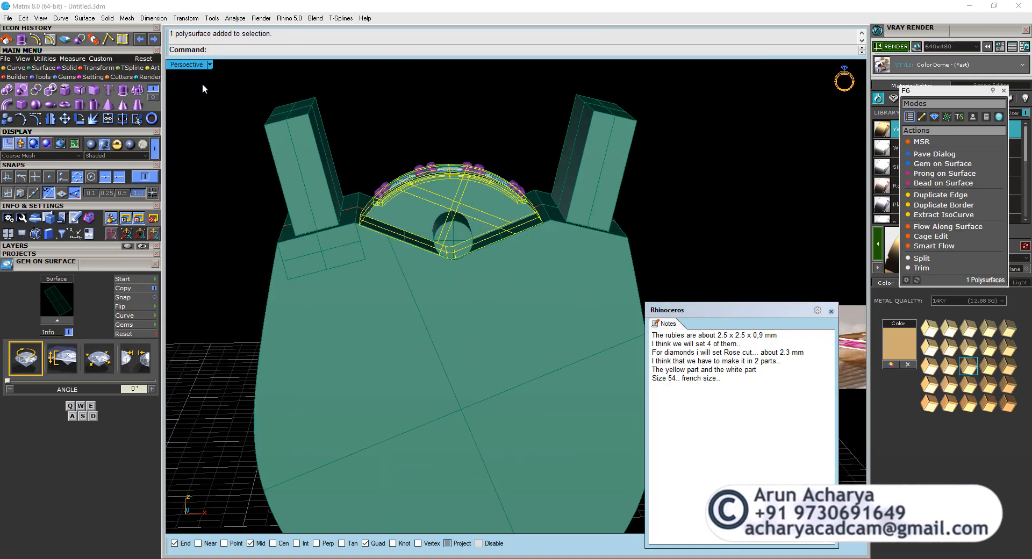
# Select the inset ring profile and examine it against the cutter block and the ring's width in the Side View.
pyautogui.doubleClick(181, 65)
pyautogui.doubleClick(182, 301)
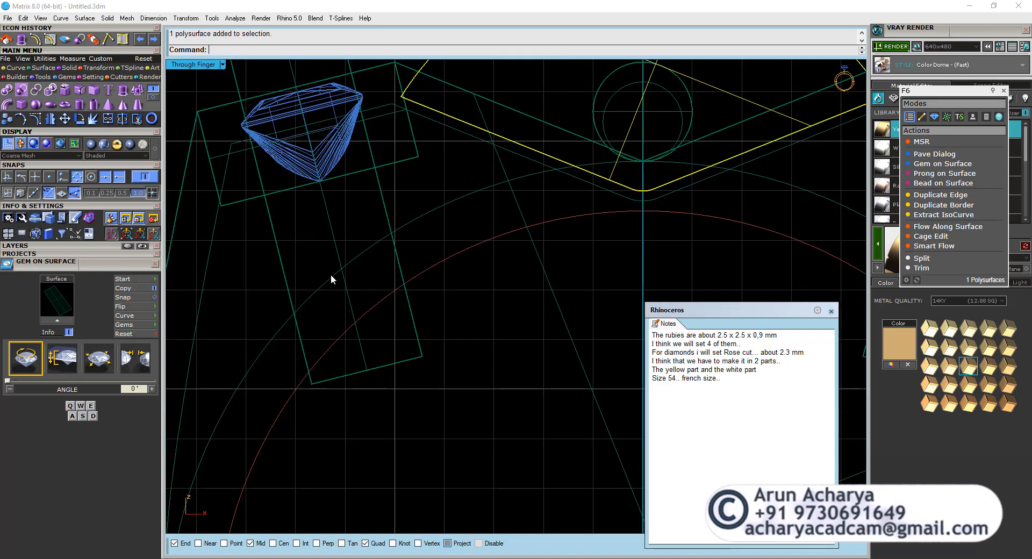
pyautogui.scroll(-3, 331, 274)
pyautogui.click(276, 274)
pyautogui.doubleClick(200, 64)
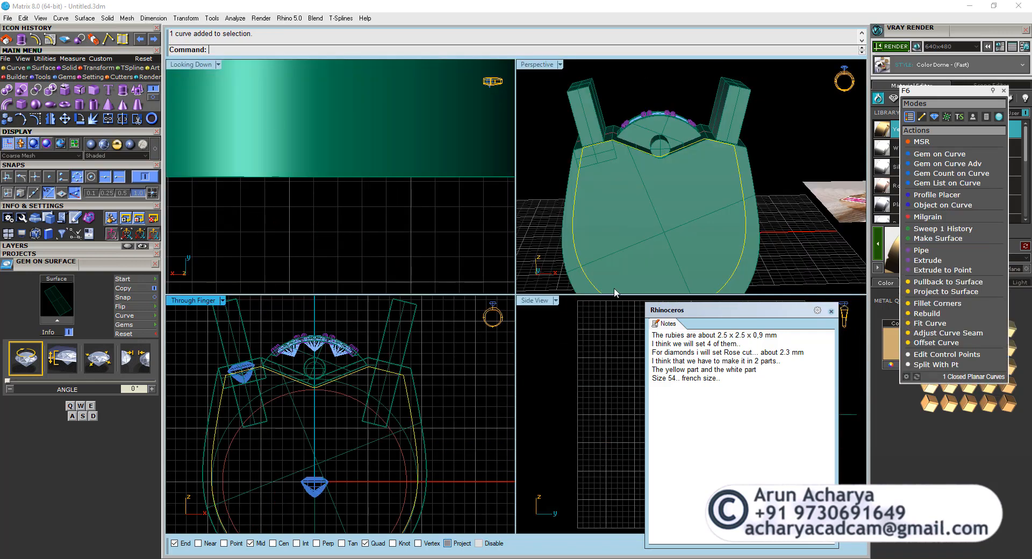
pyautogui.doubleClick(548, 303)
pyautogui.scroll(5, 485, 261)
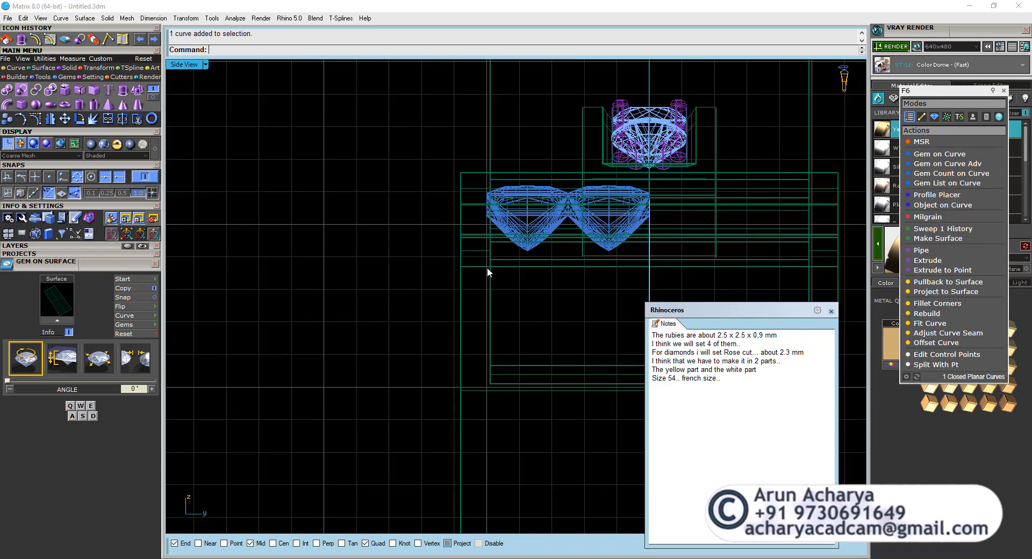
pyautogui.scroll(-3, 492, 381)
pyautogui.scroll(5, 461, 317)
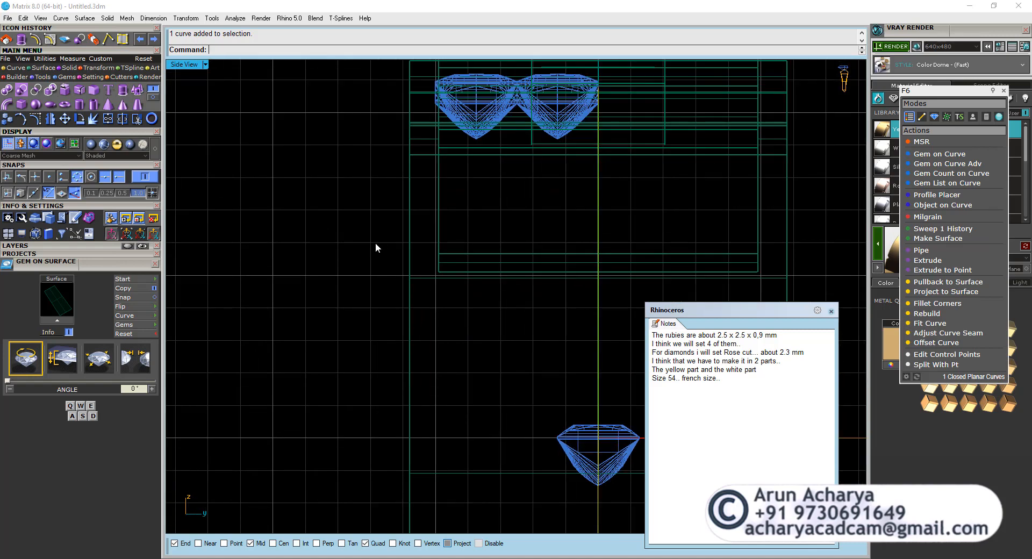
pyautogui.scroll(-1, 376, 243)
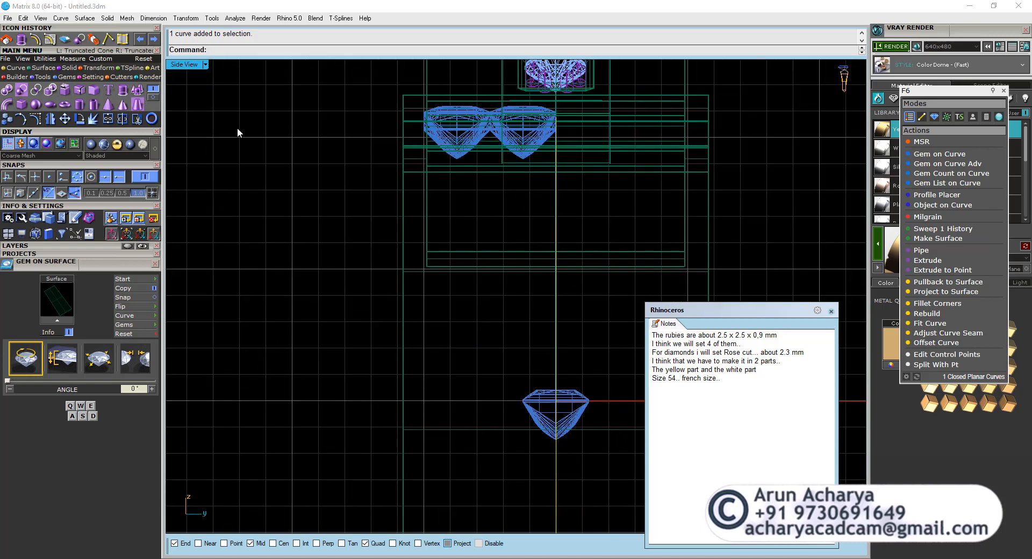
pyautogui.click(434, 252)
pyautogui.click(468, 282)
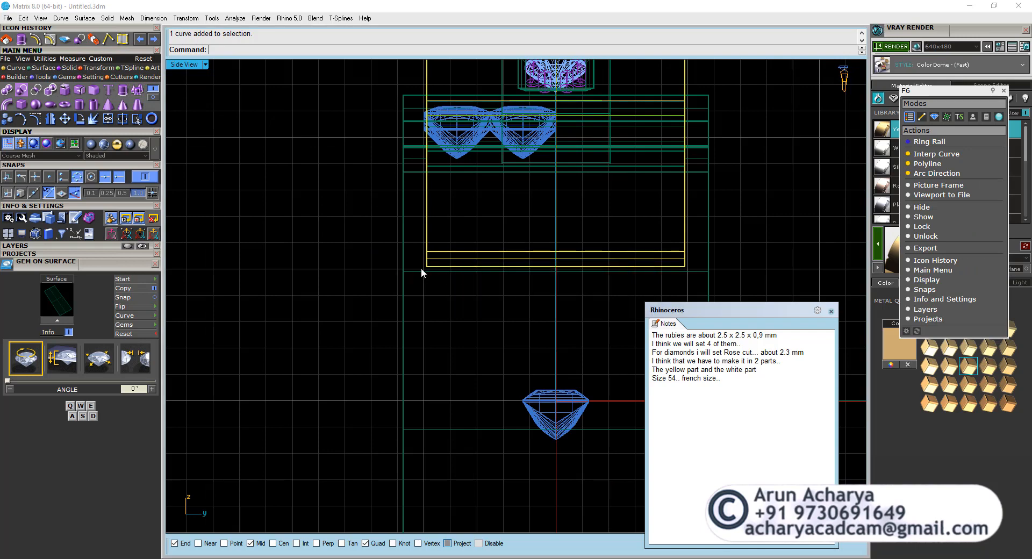
pyautogui.moveTo(404, 251); pyautogui.dragTo(396, 289, button='right')
pyautogui.press('Escape')
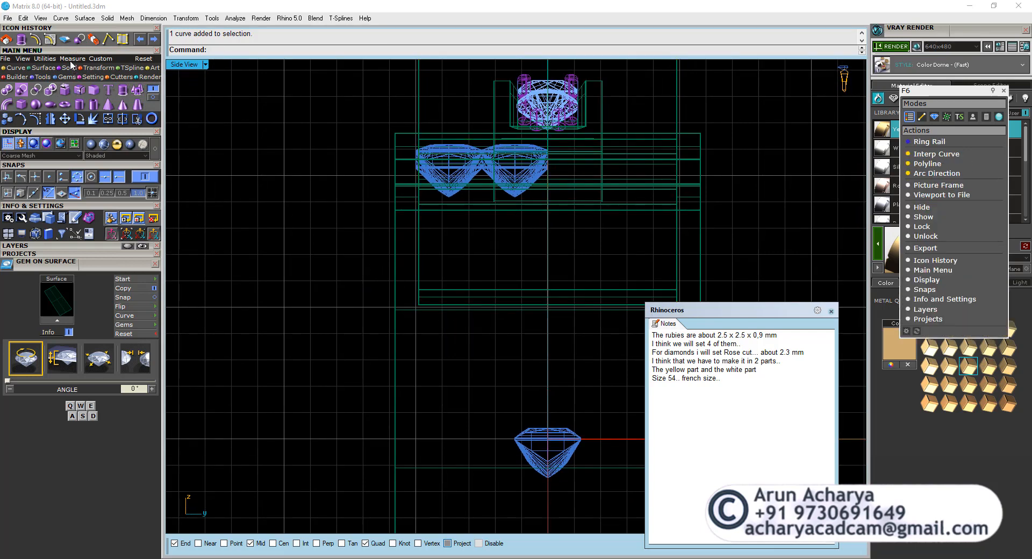
# Measure the horizontal gap between the ring body's side edge and the cutter block's edge, and undo the dimension.
pyautogui.click(72, 59)
pyautogui.click(64, 90)
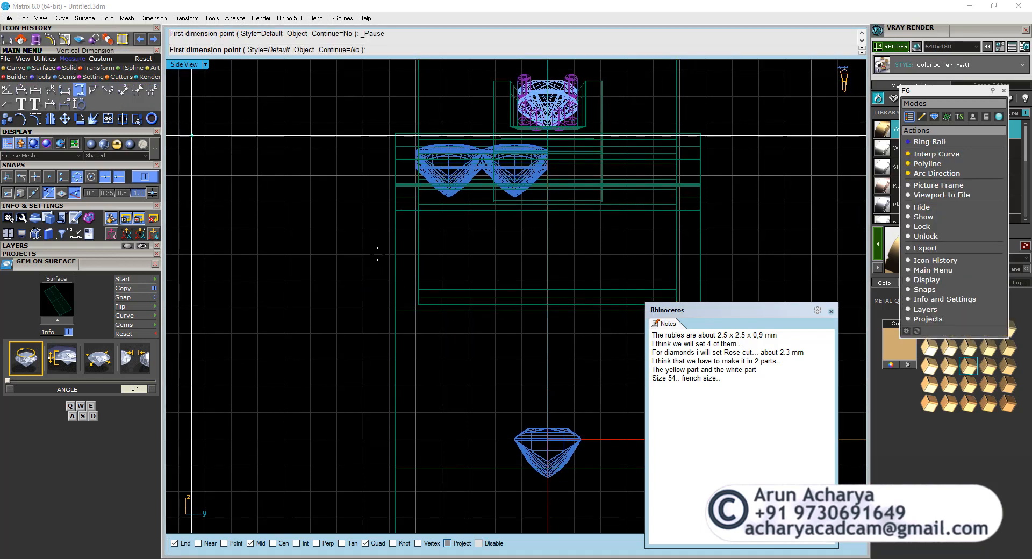
pyautogui.click(394, 133)
pyautogui.click(419, 303)
pyautogui.scroll(2, 430, 364)
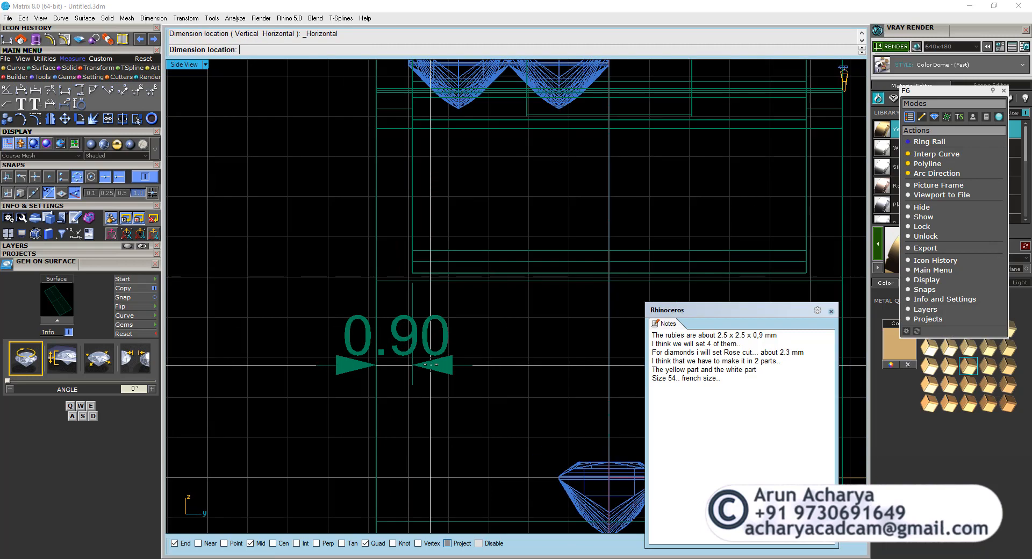
pyautogui.click(139, 40)
# Try to extrude the inset ring profile as a one-sided solid out to the cutter block's side edge.
pyautogui.doubleClick(183, 65)
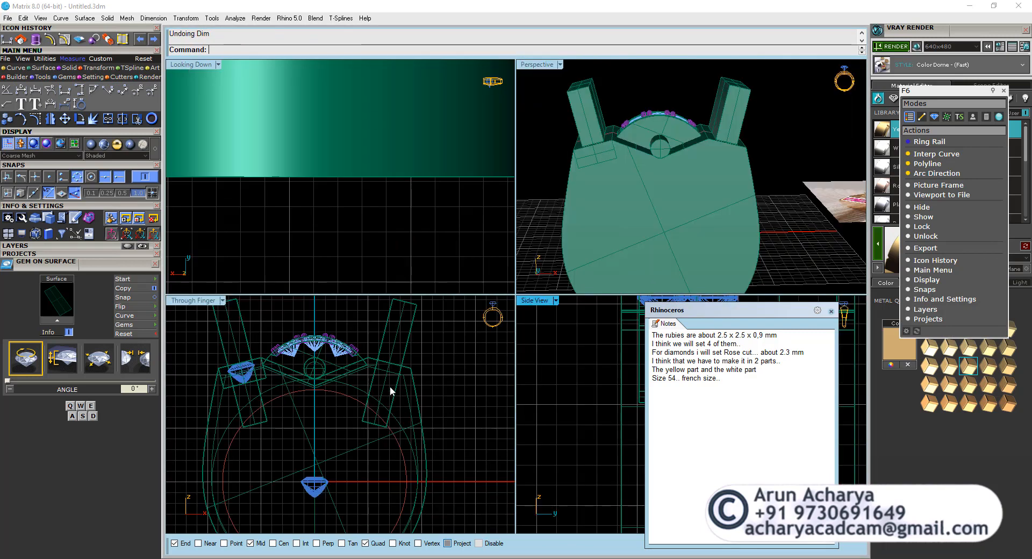
pyautogui.scroll(2, 407, 385)
pyautogui.click(412, 385)
pyautogui.doubleClick(523, 300)
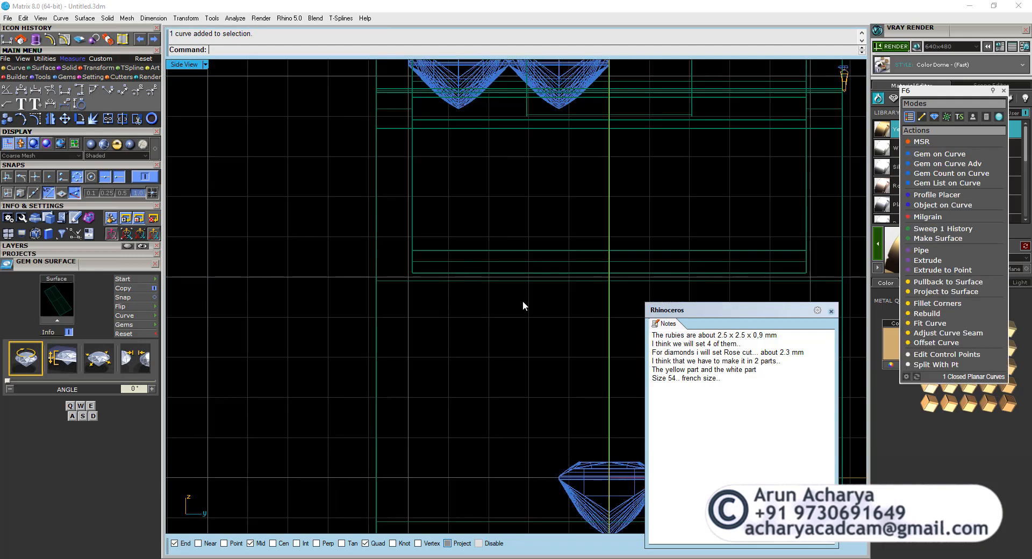
pyautogui.click(69, 68)
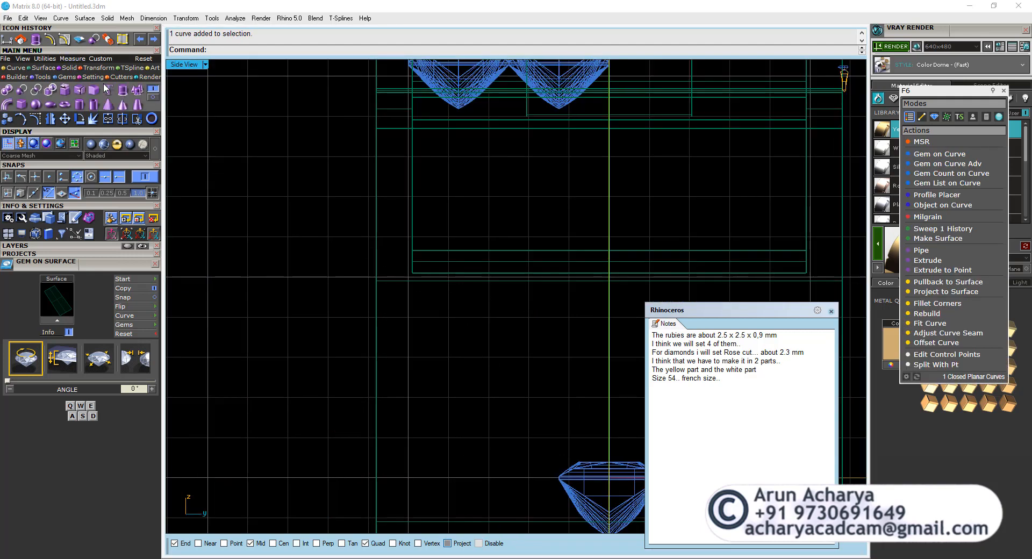
pyautogui.click(129, 91)
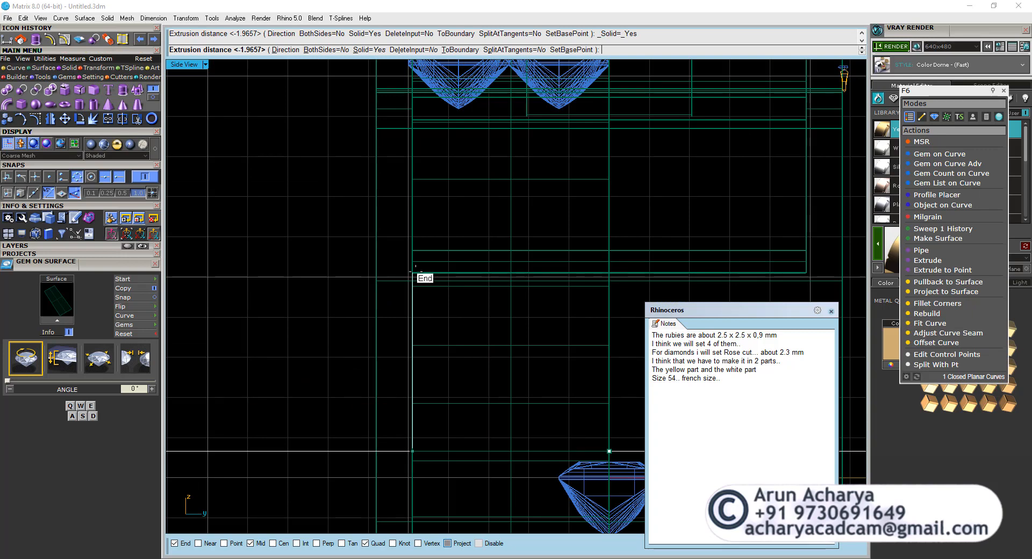
pyautogui.click(412, 301)
pyautogui.hotkey('ctrl', 'z')
# Make Metal 03 the current layer and display the model as wireframe in the Perspective view.
pyautogui.rightClick(413, 280)
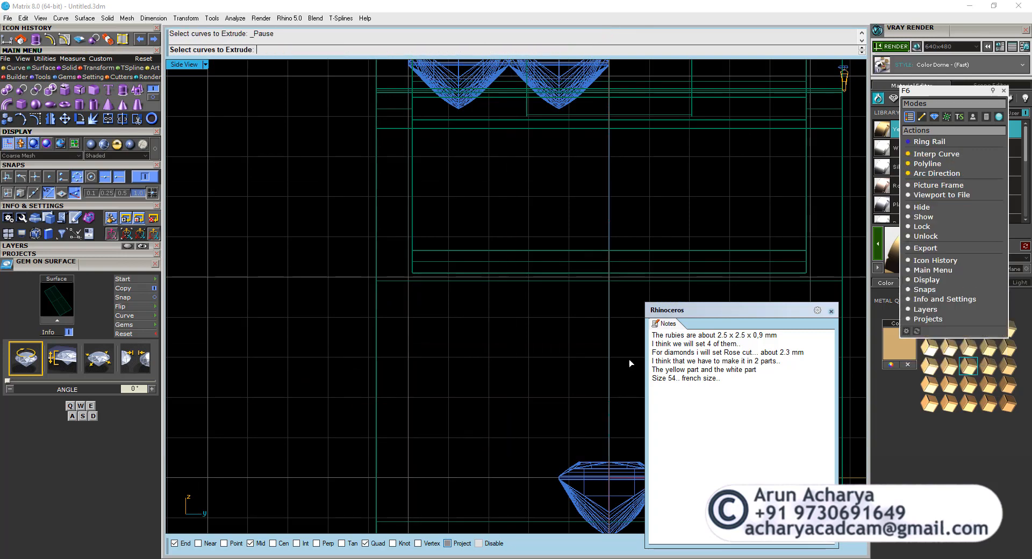
pyautogui.doubleClick(191, 65)
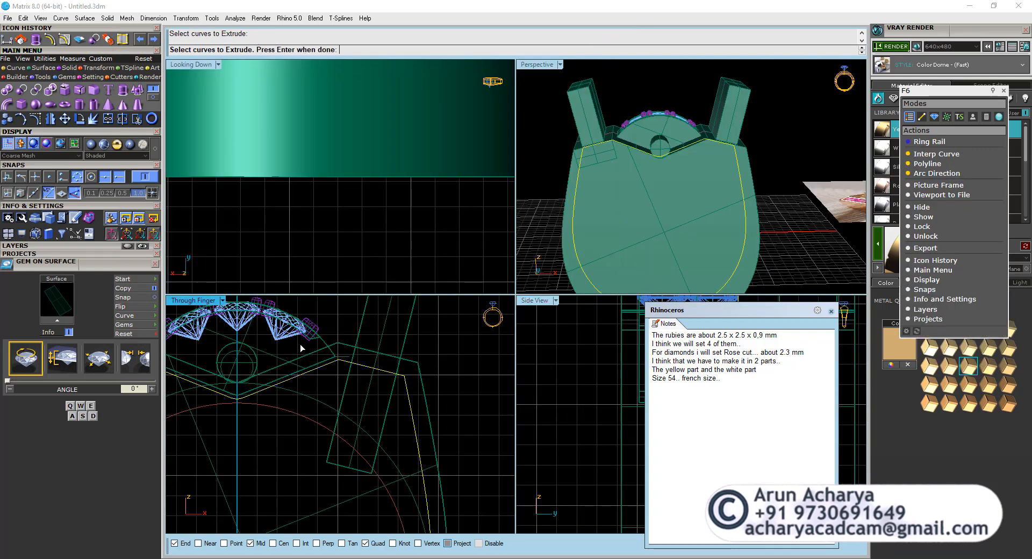
pyautogui.click(19, 246)
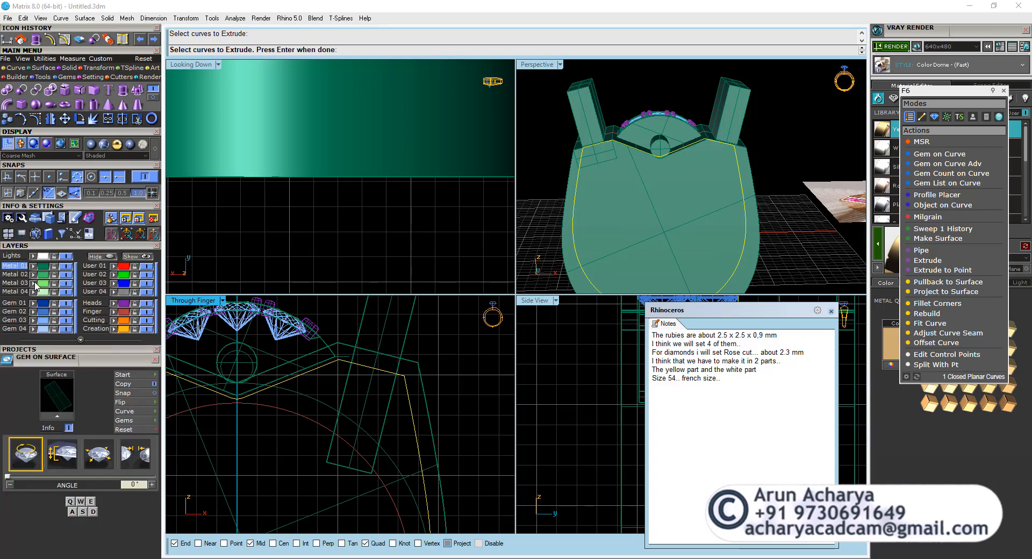
pyautogui.click(24, 283)
pyautogui.doubleClick(527, 69)
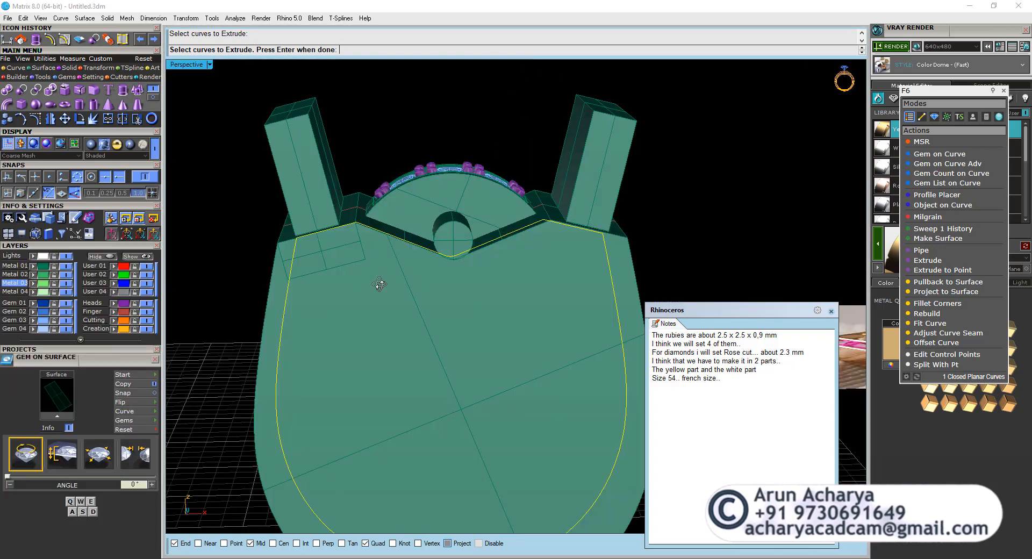
pyautogui.moveTo(380, 283); pyautogui.dragTo(289, 279, button='right')
pyautogui.moveTo(538, 249); pyautogui.dragTo(466, 247, button='right')
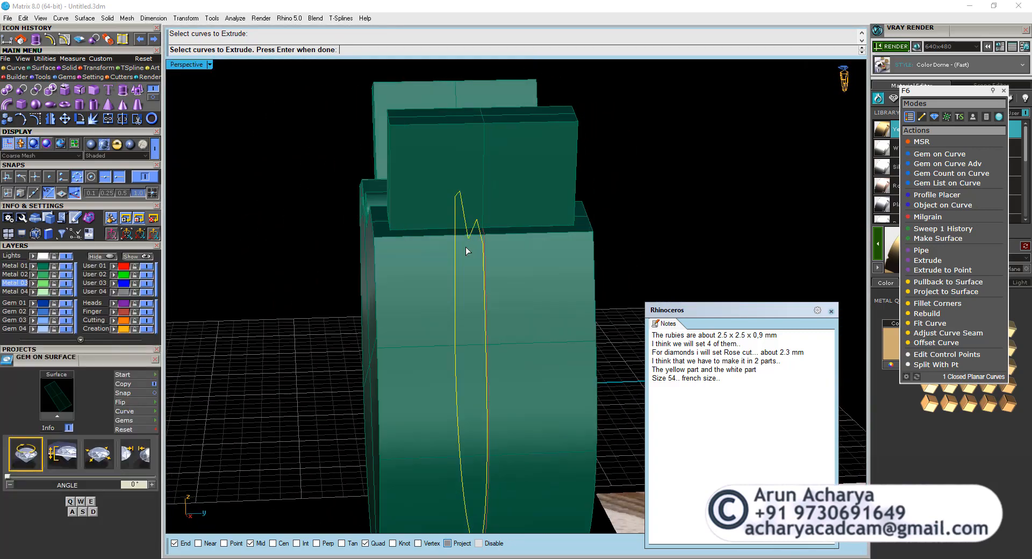
pyautogui.click(156, 150)
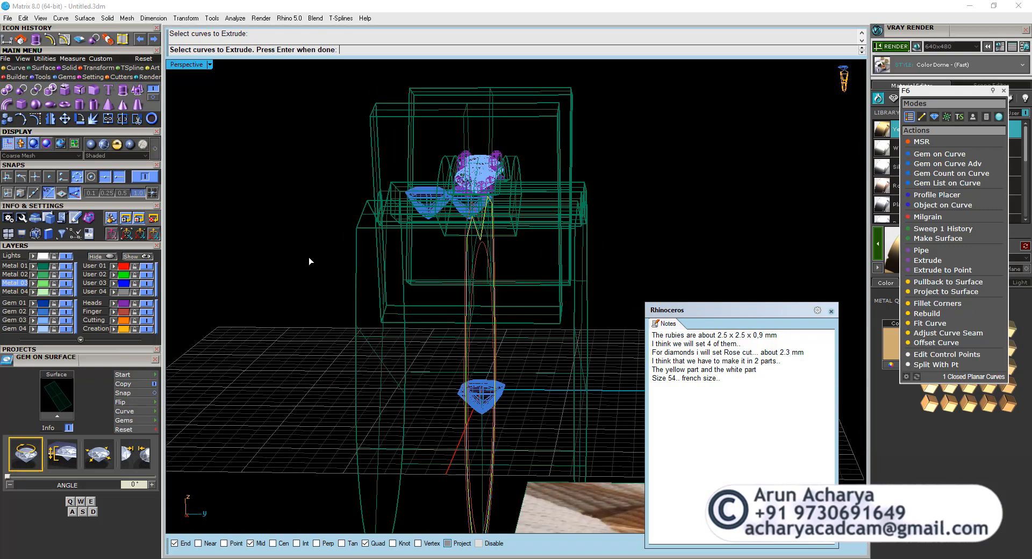
# Extrude the inset ring profile as a solid on both sides out to the cutter block's corner.
pyautogui.click(123, 90)
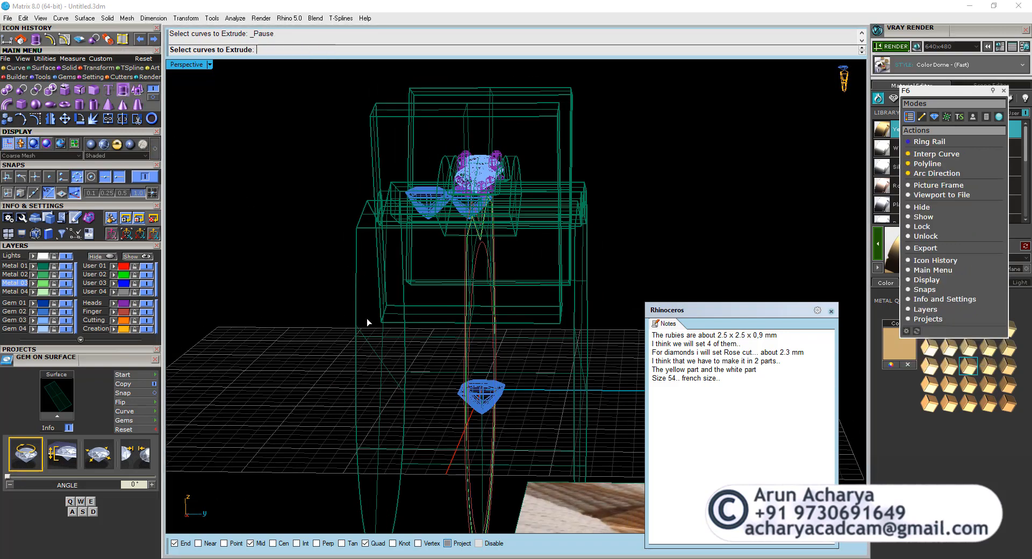
pyautogui.moveTo(452, 245); pyautogui.dragTo(419, 241, button='right')
pyautogui.press('Escape')
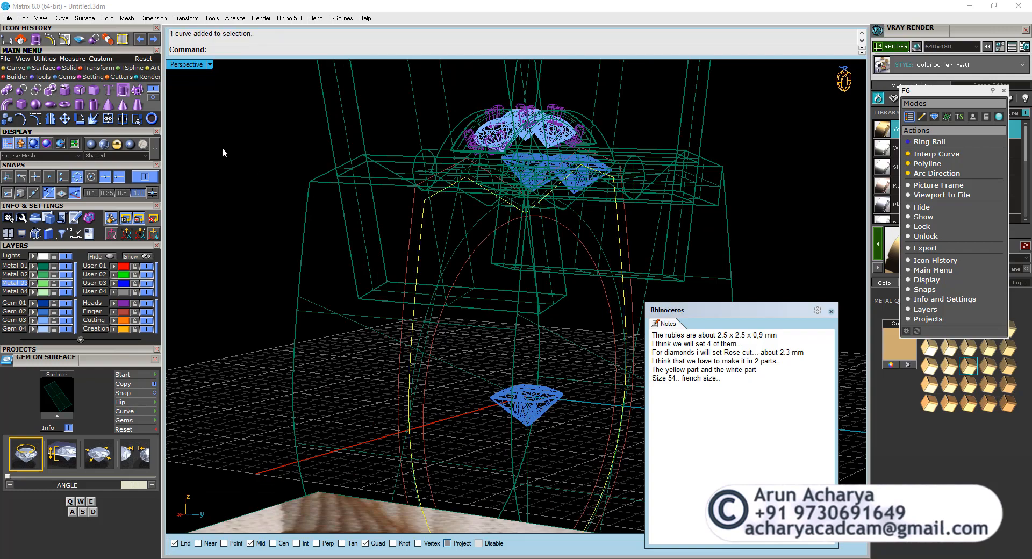
pyautogui.click(134, 99)
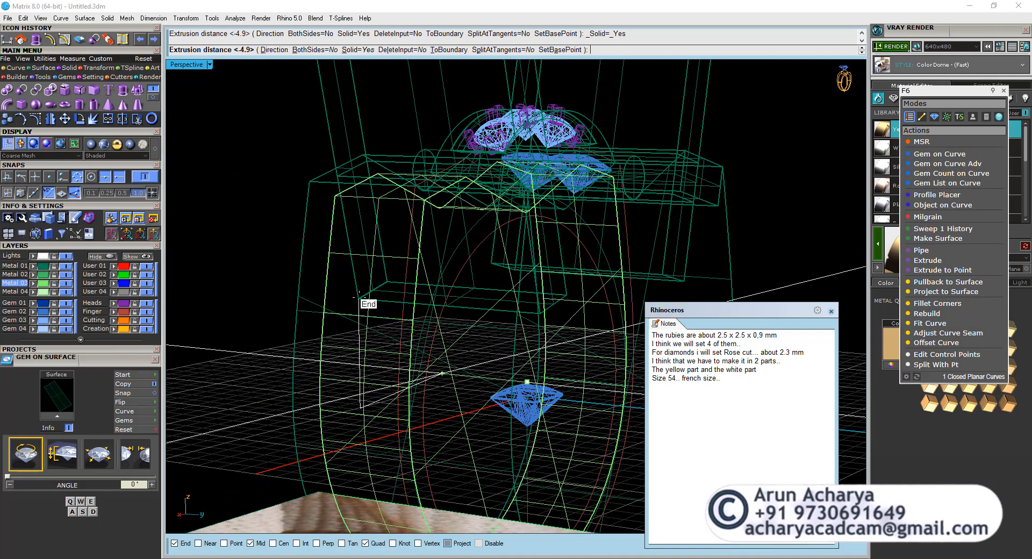
pyautogui.write('b')
pyautogui.press('Return')
pyautogui.click(359, 297)
pyautogui.moveTo(361, 299); pyautogui.dragTo(214, 172, button='right')
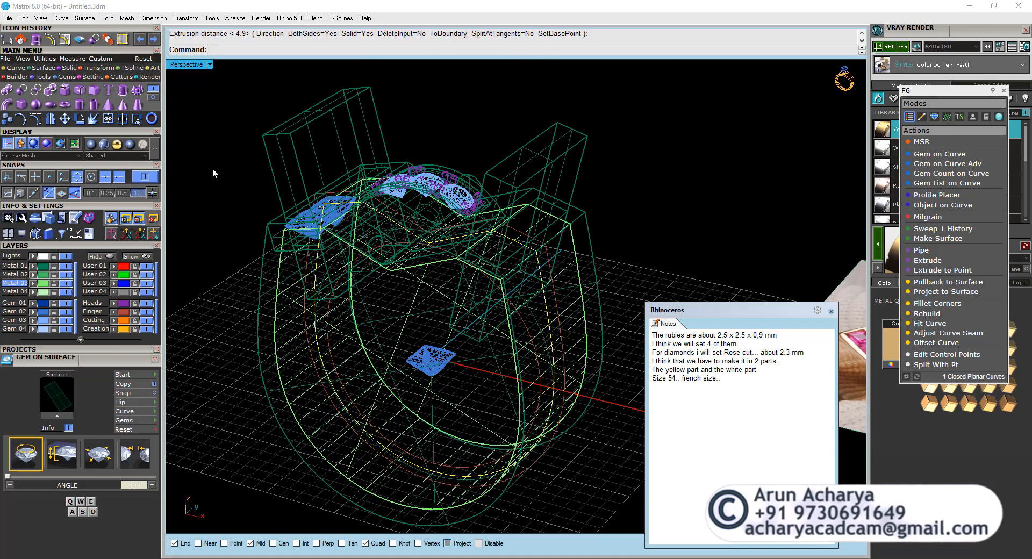
# Shade the model and cut the finger hole through the outer ring body.
pyautogui.click(131, 145)
pyautogui.moveTo(438, 245)
pyautogui.mouseDown(button='right')
pyautogui.moveTo(434, 302)
pyautogui.moveTo(449, 302)
pyautogui.mouseUp(button='right')
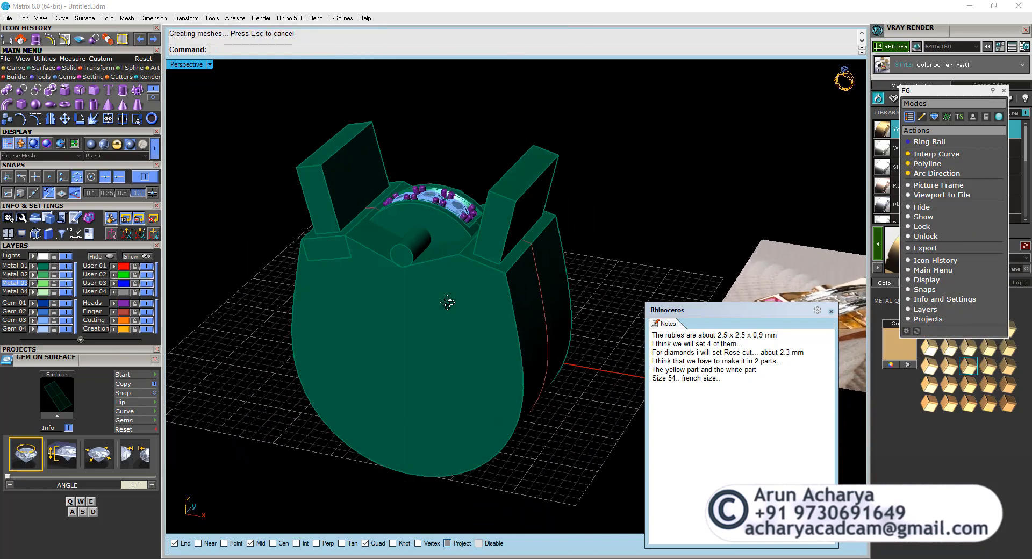
pyautogui.click(448, 299)
pyautogui.click(123, 78)
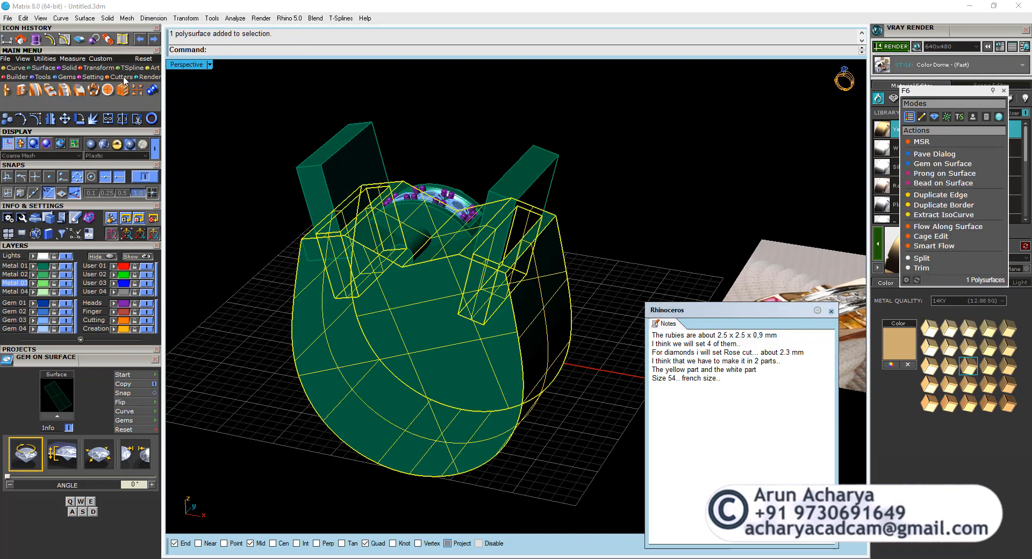
pyautogui.click(107, 90)
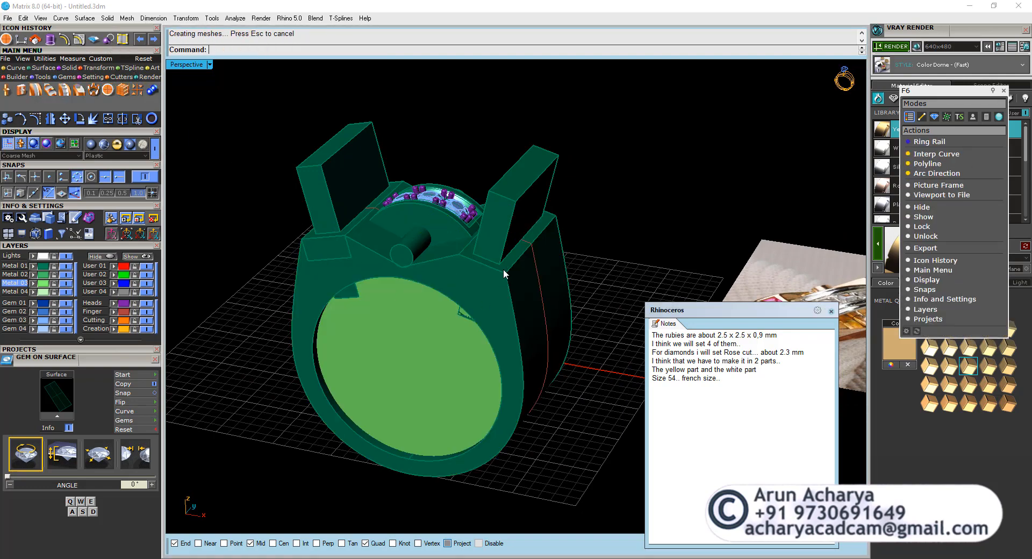
pyautogui.moveTo(503, 269); pyautogui.dragTo(392, 186, button='right')
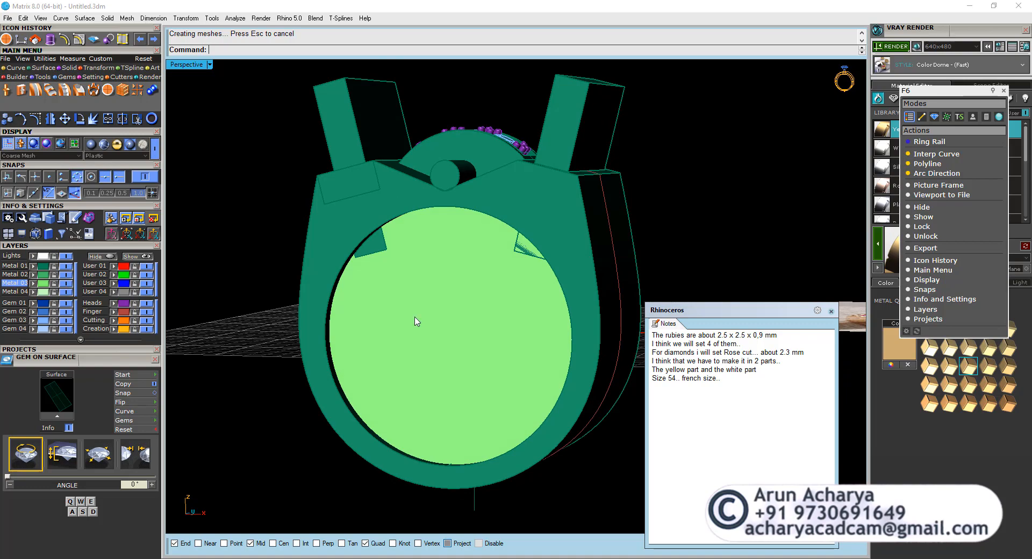
# Select the inset solid and display it shaded within the ring in the Through Finger view.
pyautogui.doubleClick(186, 64)
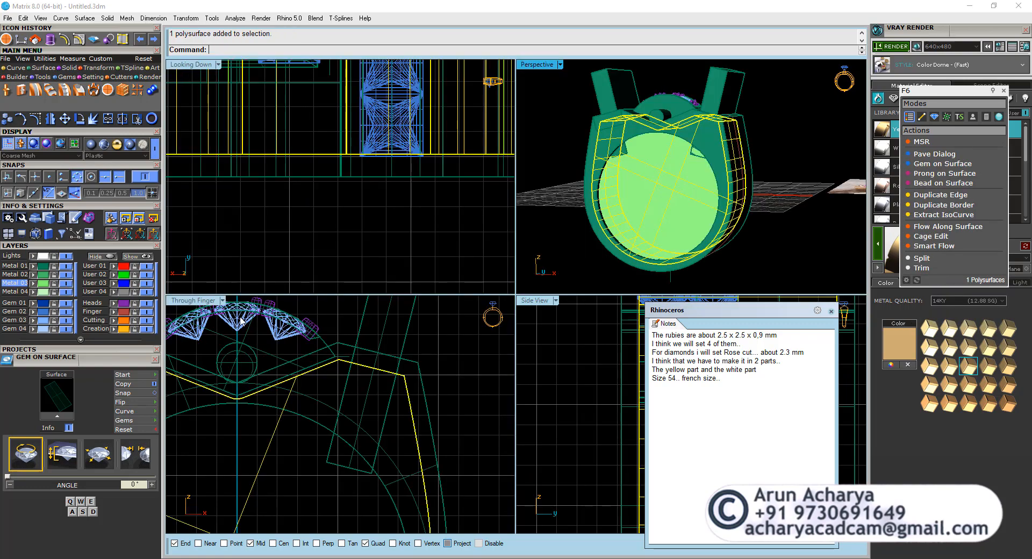
pyautogui.doubleClick(185, 301)
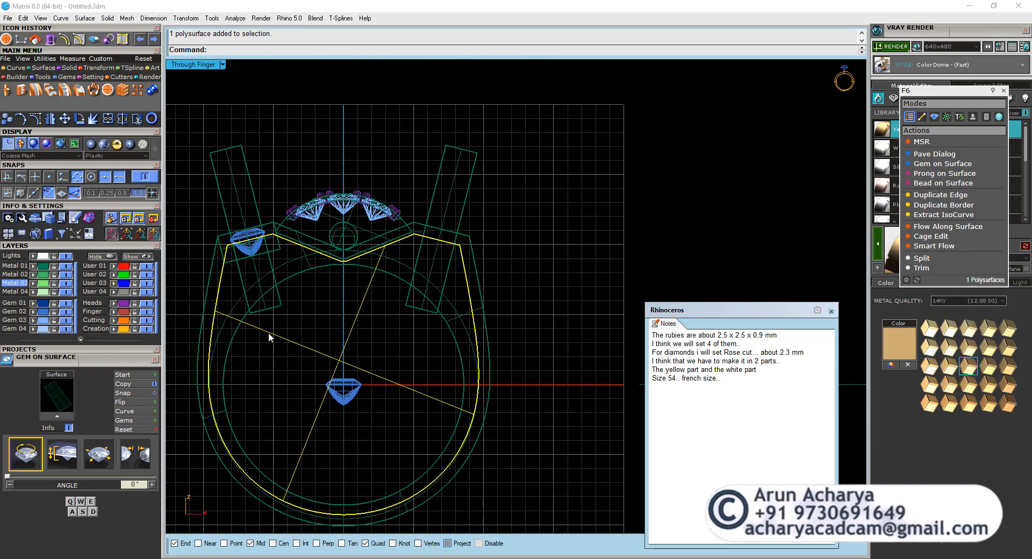
pyautogui.moveTo(276, 382); pyautogui.dragTo(324, 374, button='right')
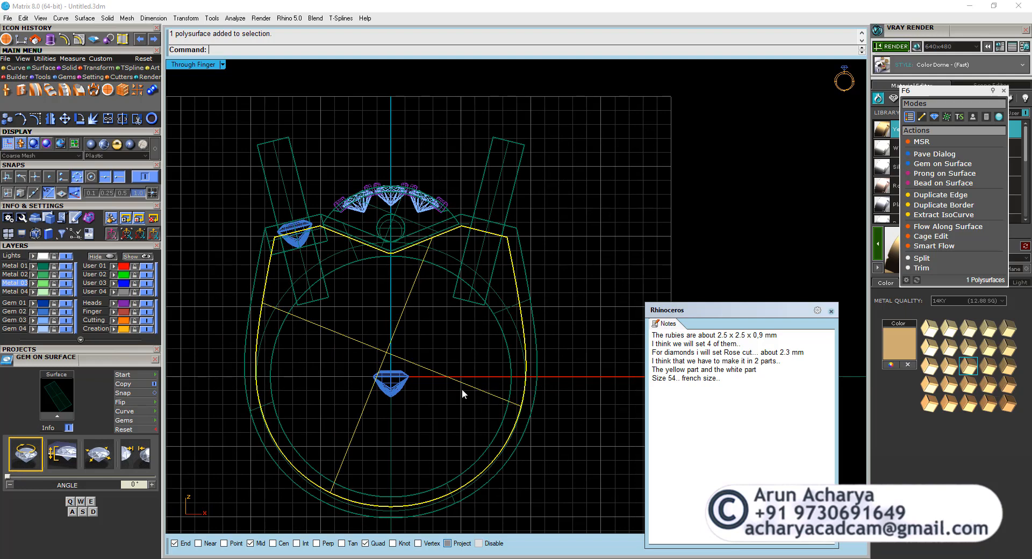
pyautogui.click(107, 145)
pyautogui.click(351, 333)
pyautogui.moveTo(349, 333); pyautogui.dragTo(383, 333, button='right')
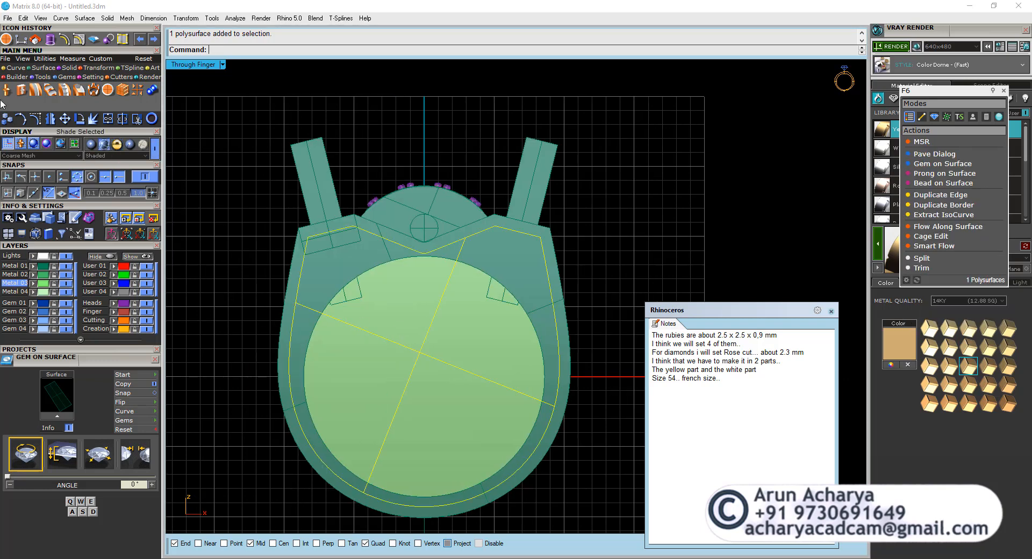
# Draw a horizontal both-sided line centred on 0,0,0 and trim away the inset solid's lower half with it.
pyautogui.click(10, 68)
pyautogui.click(7, 89)
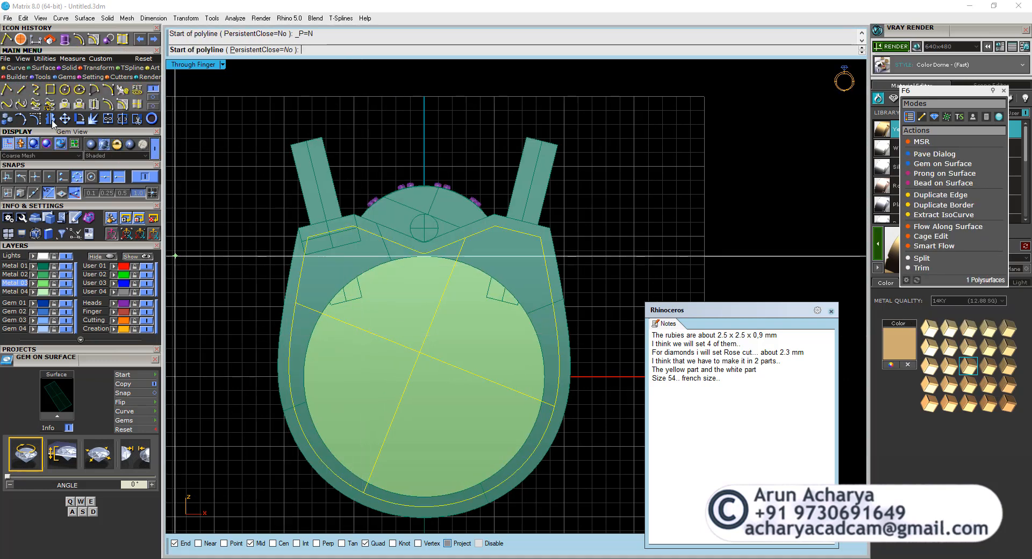
pyautogui.click(21, 89)
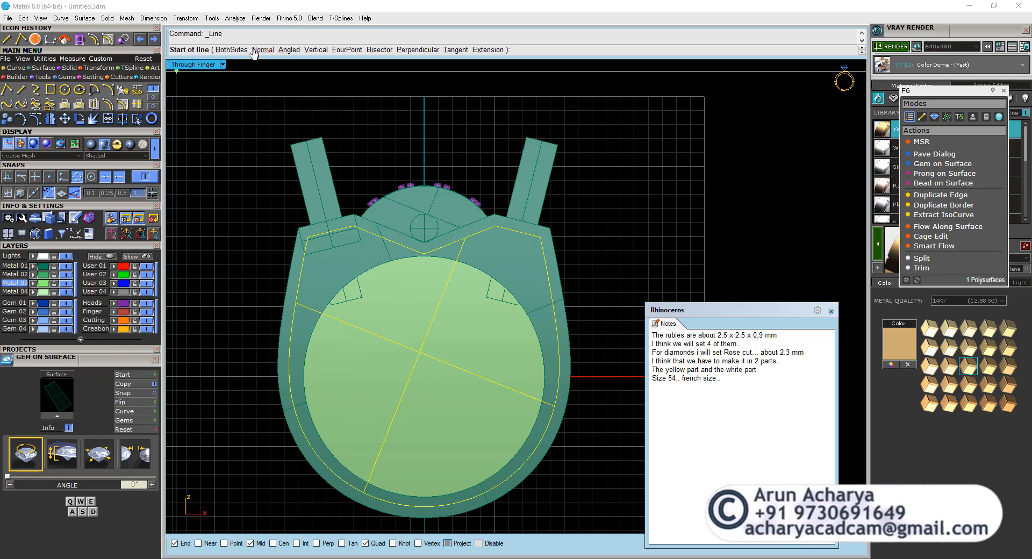
pyautogui.click(232, 50)
pyautogui.write('0,0,0')
pyautogui.press('Return')
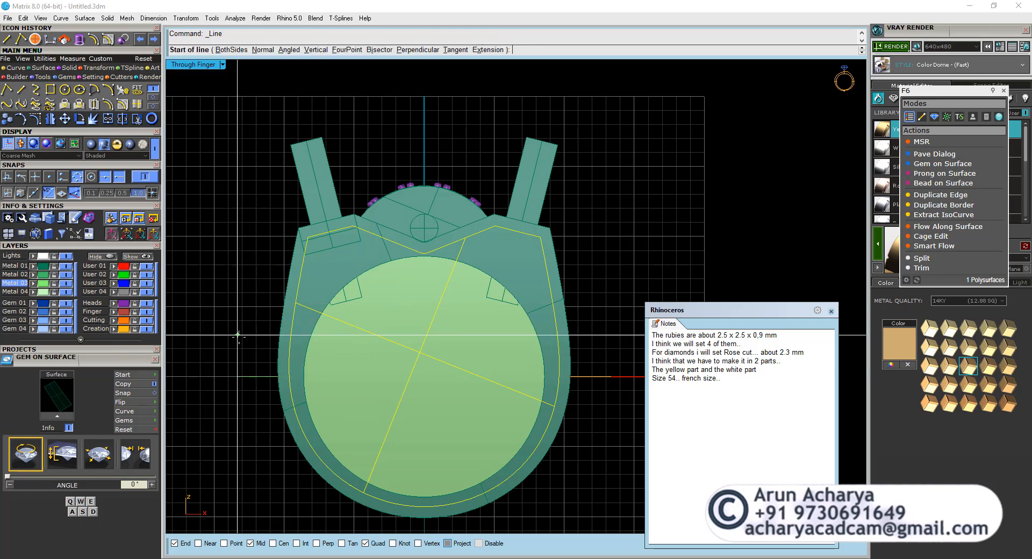
pyautogui.click(247, 374)
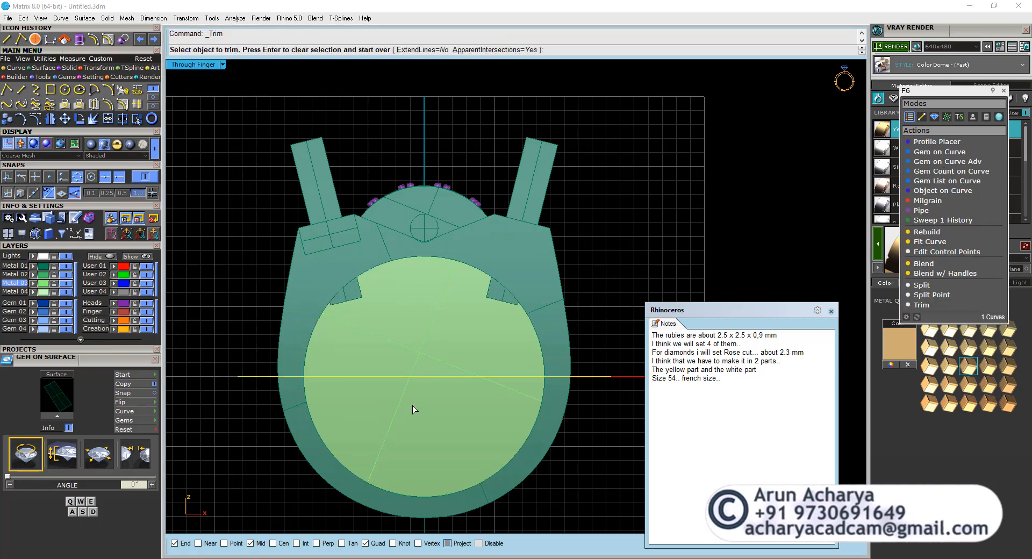
pyautogui.click(370, 358)
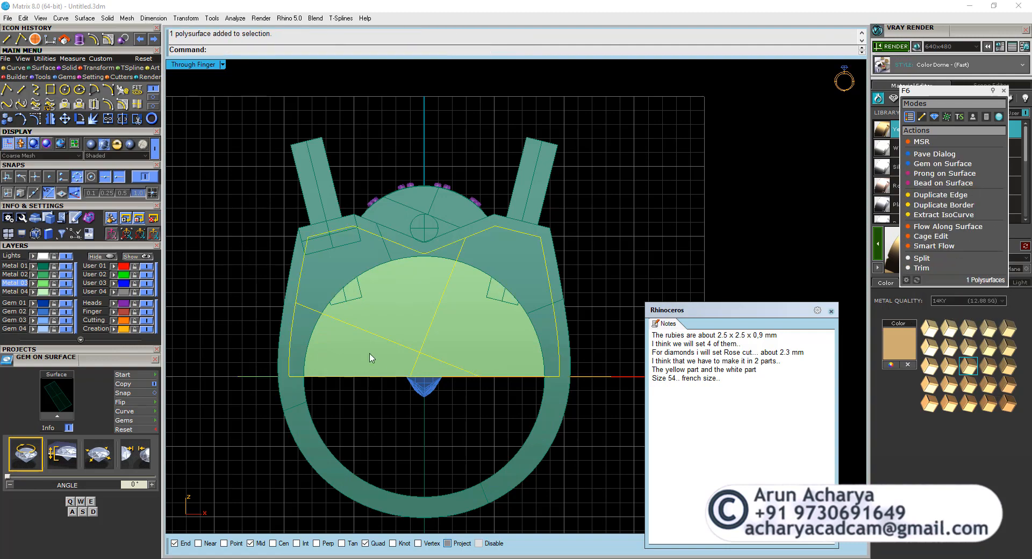
# Fillet the inset half-solid's lower edge at one end of its flat base with radius 1.
pyautogui.doubleClick(188, 65)
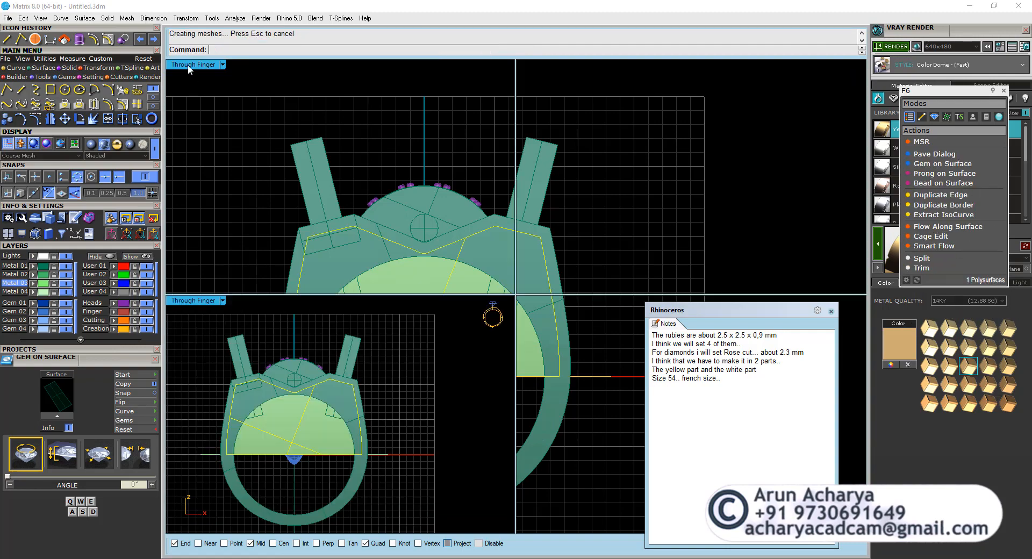
pyautogui.doubleClick(529, 66)
pyautogui.moveTo(407, 275); pyautogui.dragTo(448, 266, button='right')
pyautogui.scroll(2, 357, 320)
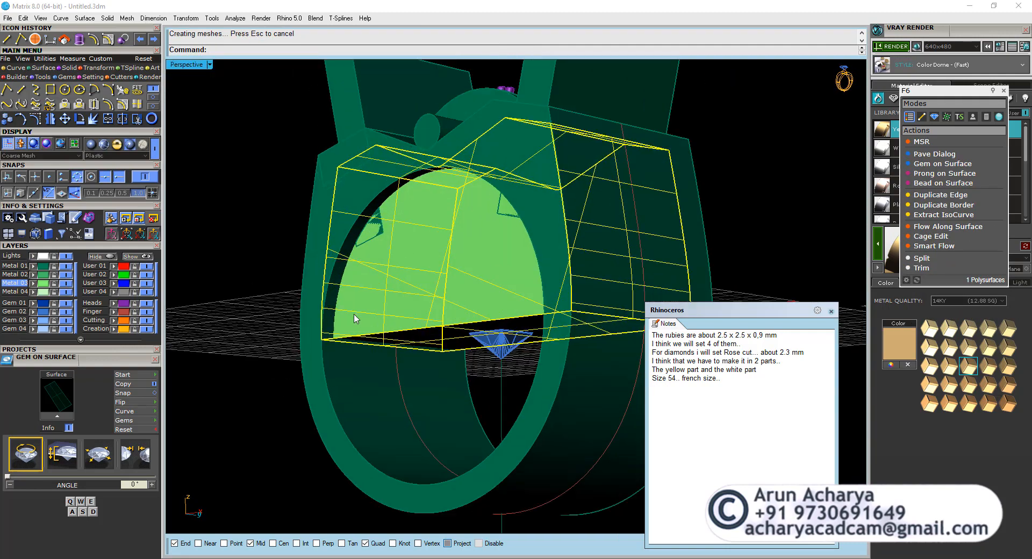
pyautogui.moveTo(357, 321)
pyautogui.mouseDown(button='right')
pyautogui.moveTo(302, 329)
pyautogui.moveTo(373, 312)
pyautogui.mouseUp(button='right')
pyautogui.scroll(5, 330, 333)
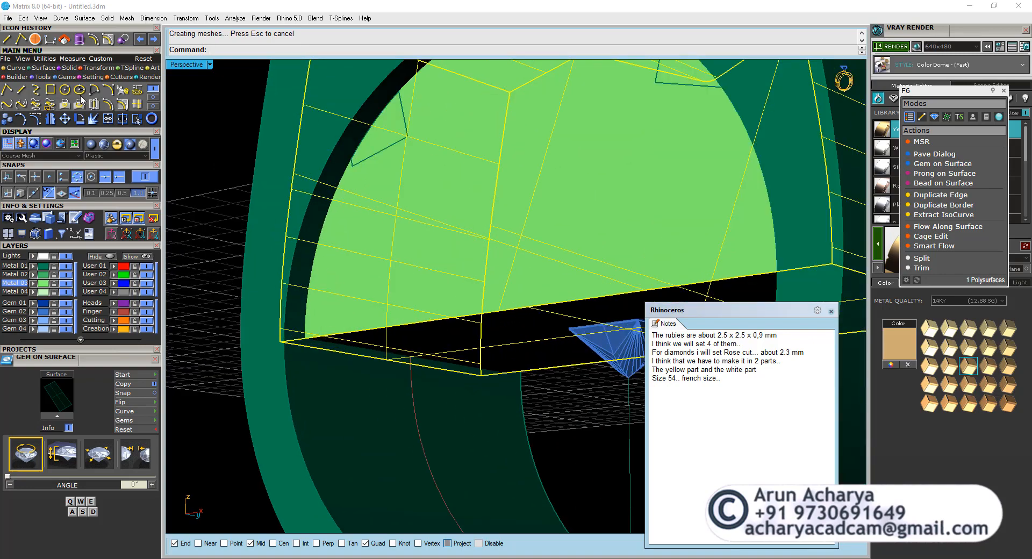
pyautogui.click(75, 68)
pyautogui.click(93, 90)
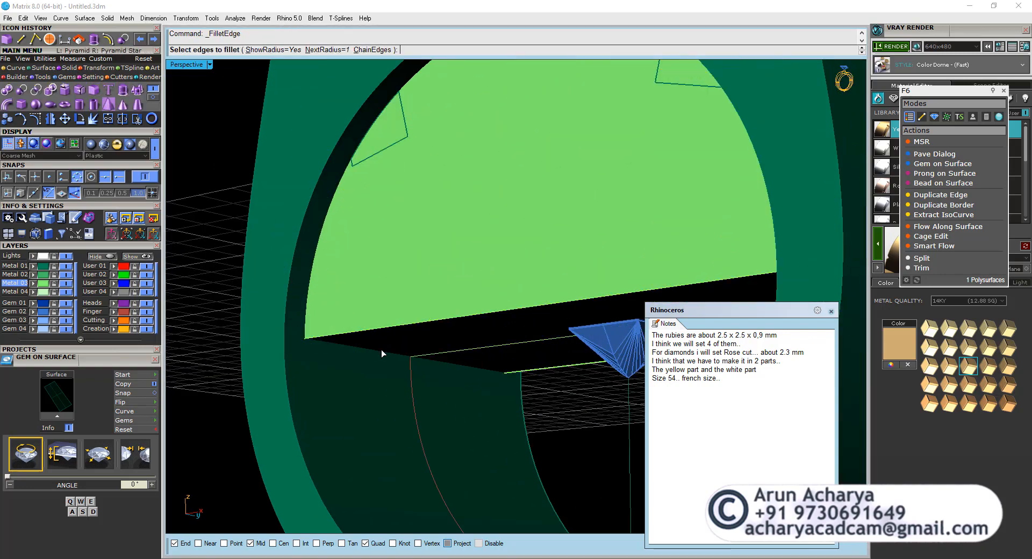
pyautogui.press('Return')
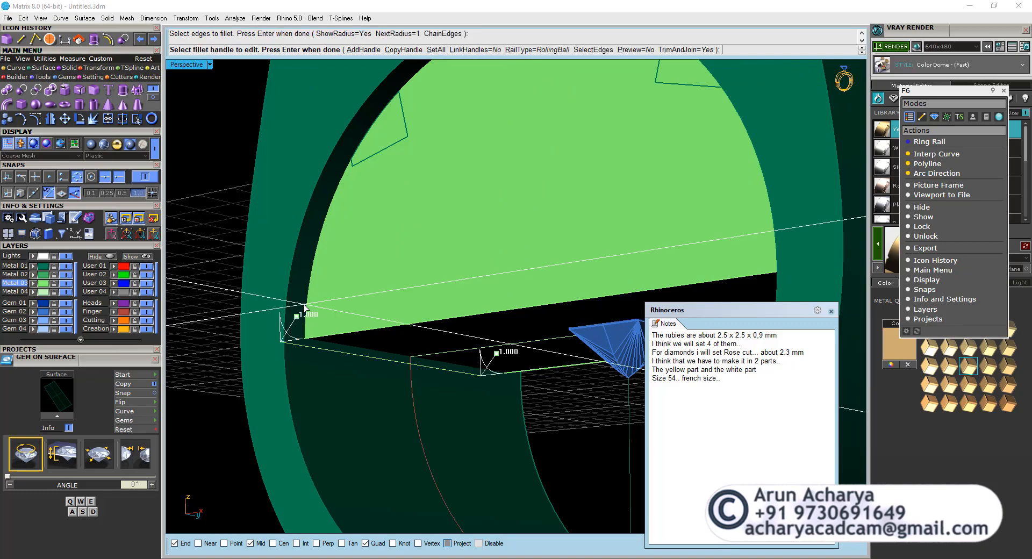
pyautogui.scroll(-3, 533, 335)
pyautogui.press('Return')
pyautogui.scroll(4, 371, 318)
# Fillet the opposite lower edge of the inset half-solid with the same radius of 1.
pyautogui.click(362, 315)
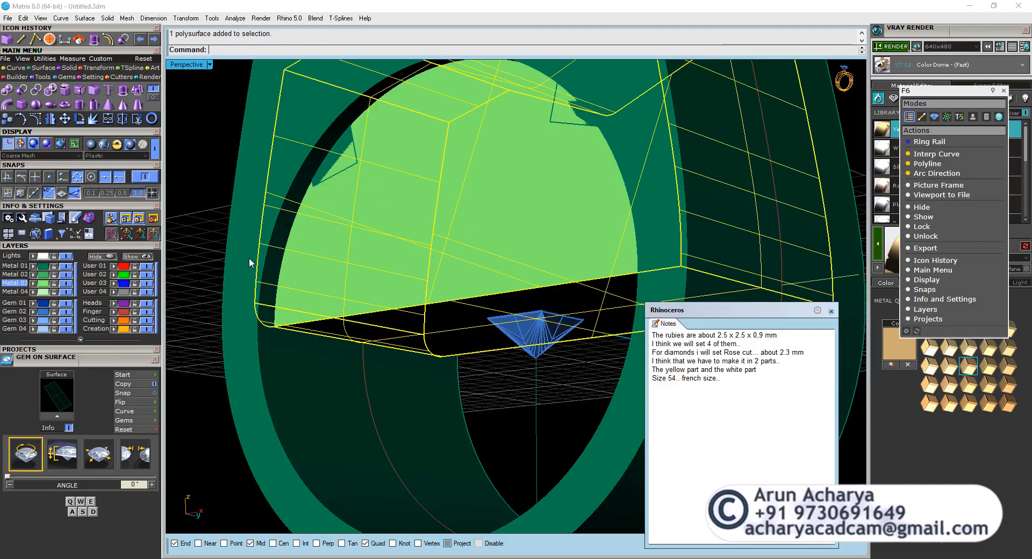
pyautogui.click(155, 151)
pyautogui.scroll(-5, 365, 317)
pyautogui.moveTo(365, 327); pyautogui.dragTo(462, 347, button='right')
pyautogui.scroll(3, 608, 327)
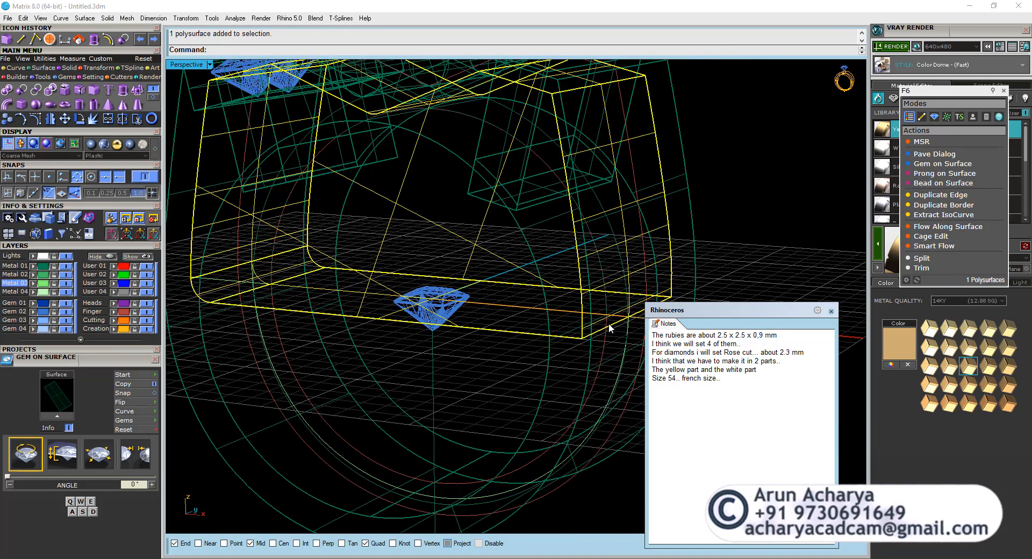
pyautogui.press('Return')
pyautogui.click(608, 327)
pyautogui.press('Return')
pyautogui.press('Return')
# Subtract the filleted inset solid from the ring body with DeleteInput set to No, and hide the inset solid.
pyautogui.moveTo(531, 357); pyautogui.dragTo(380, 332, button='right')
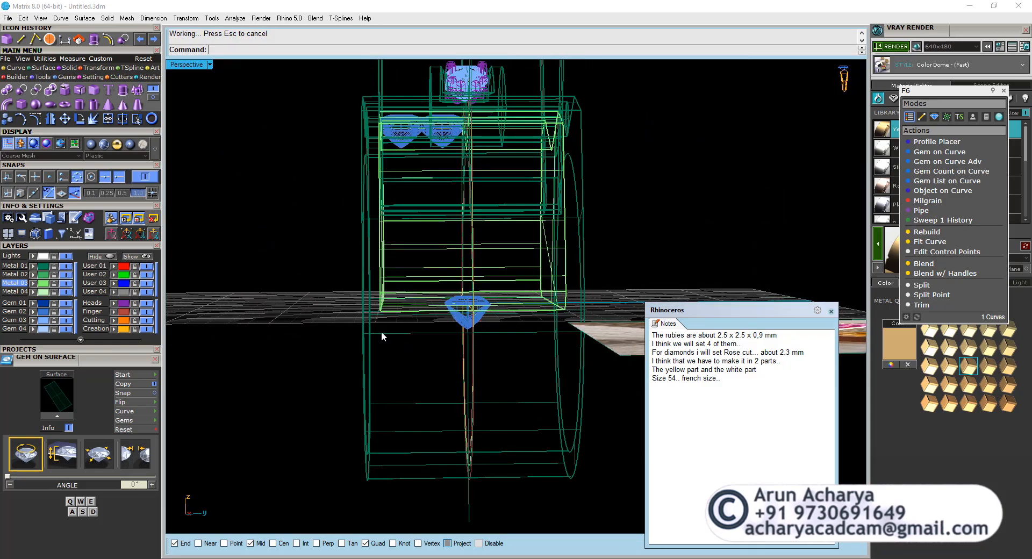
pyautogui.click(375, 332)
pyautogui.scroll(3, 375, 332)
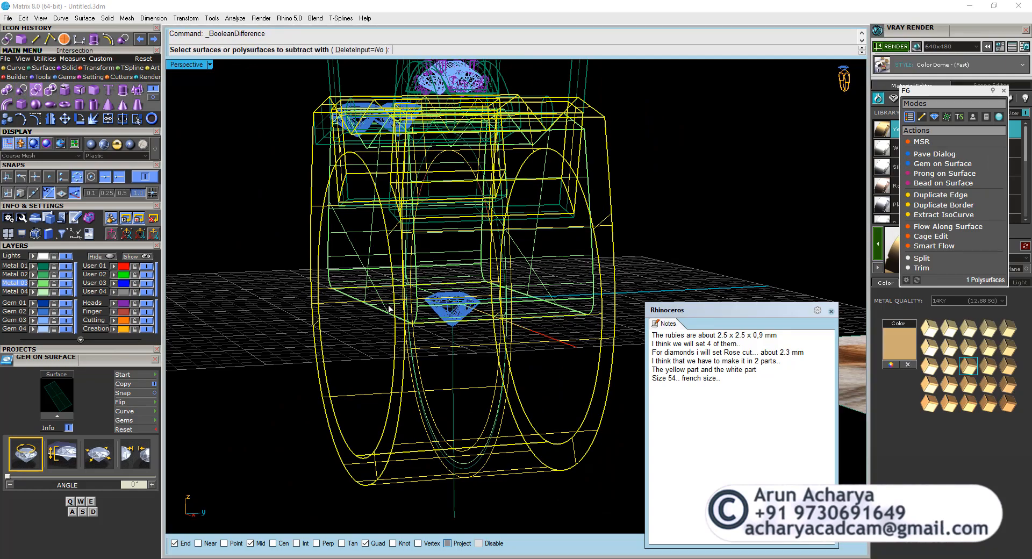
pyautogui.click(331, 255)
pyautogui.rightClick(331, 254)
pyautogui.moveTo(331, 254); pyautogui.dragTo(411, 267, button='right')
pyautogui.hotkey('ctrl', 'h')
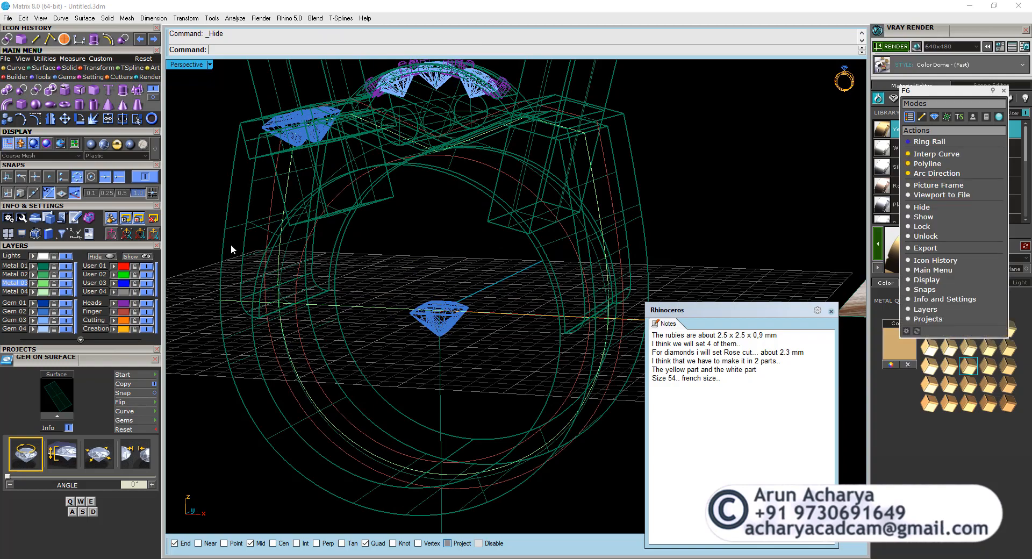
# Subtract the diamond setting solid from the ring body with DeleteInput set to No.
pyautogui.moveTo(365, 277)
pyautogui.mouseDown(button='right')
pyautogui.moveTo(405, 309)
pyautogui.moveTo(410, 219)
pyautogui.moveTo(469, 212)
pyautogui.moveTo(446, 252)
pyautogui.moveTo(424, 230)
pyautogui.moveTo(436, 152)
pyautogui.moveTo(440, 241)
pyautogui.moveTo(464, 153)
pyautogui.moveTo(463, 230)
pyautogui.moveTo(471, 183)
pyautogui.moveTo(462, 183)
pyautogui.mouseUp(button='right')
pyautogui.click(464, 154)
pyautogui.scroll(3, 462, 183)
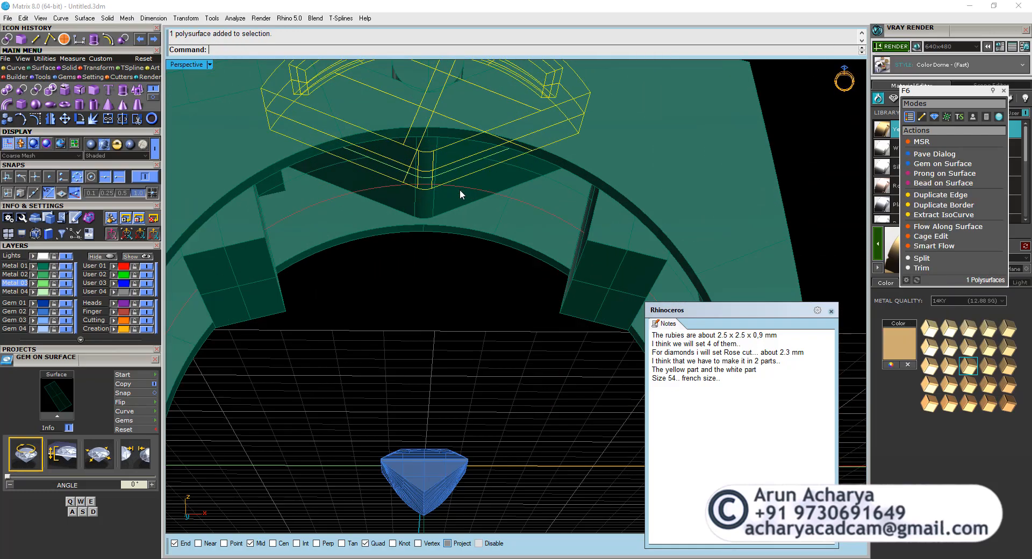
pyautogui.click(453, 202)
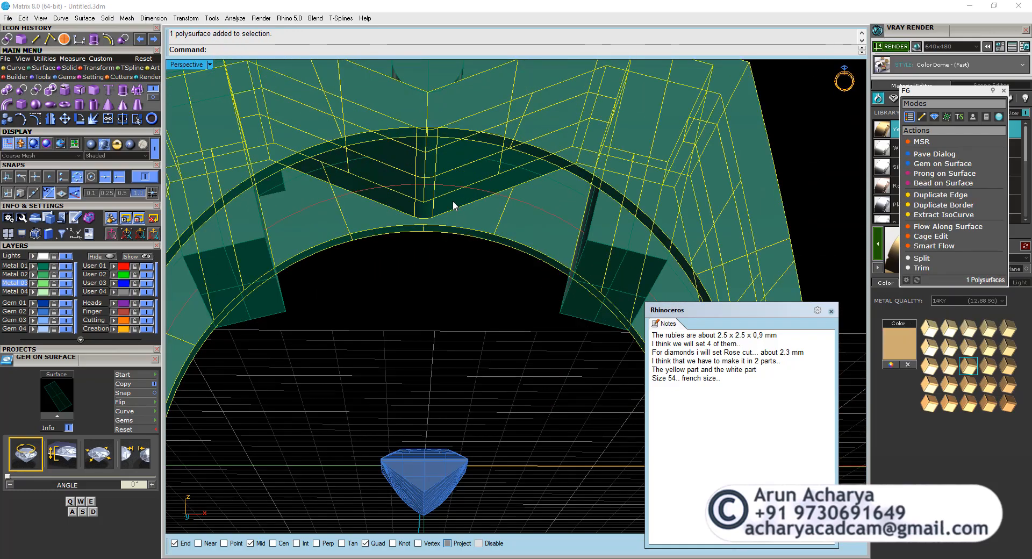
pyautogui.scroll(-3, 454, 212)
pyautogui.moveTo(449, 214); pyautogui.dragTo(428, 329, button='right')
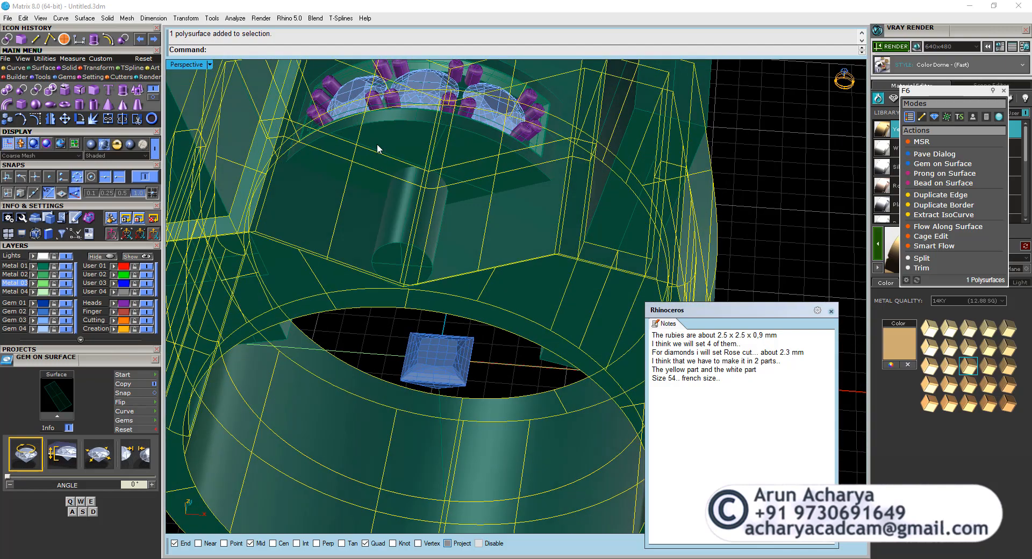
pyautogui.click(36, 90)
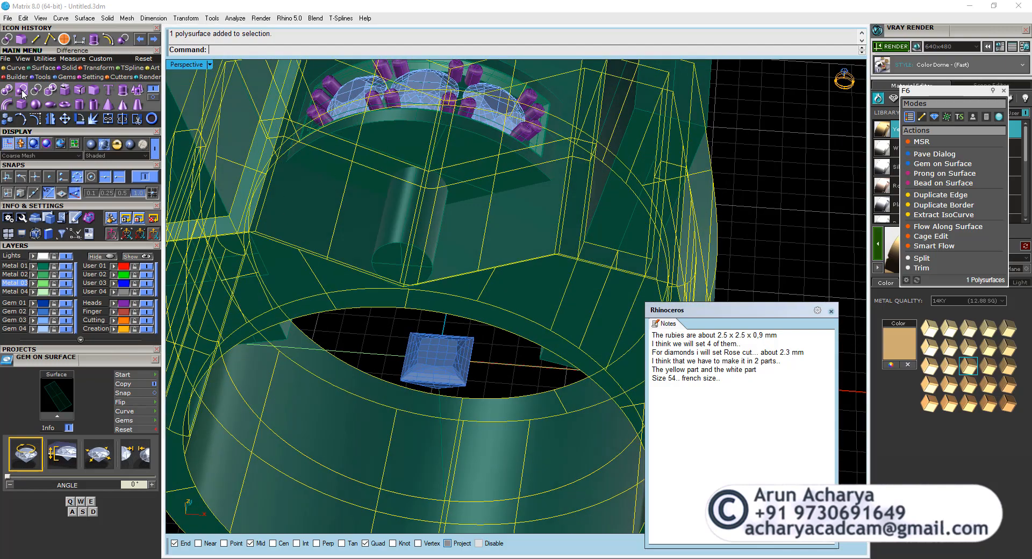
pyautogui.click(356, 151)
pyautogui.rightClick(356, 150)
pyautogui.click(356, 152)
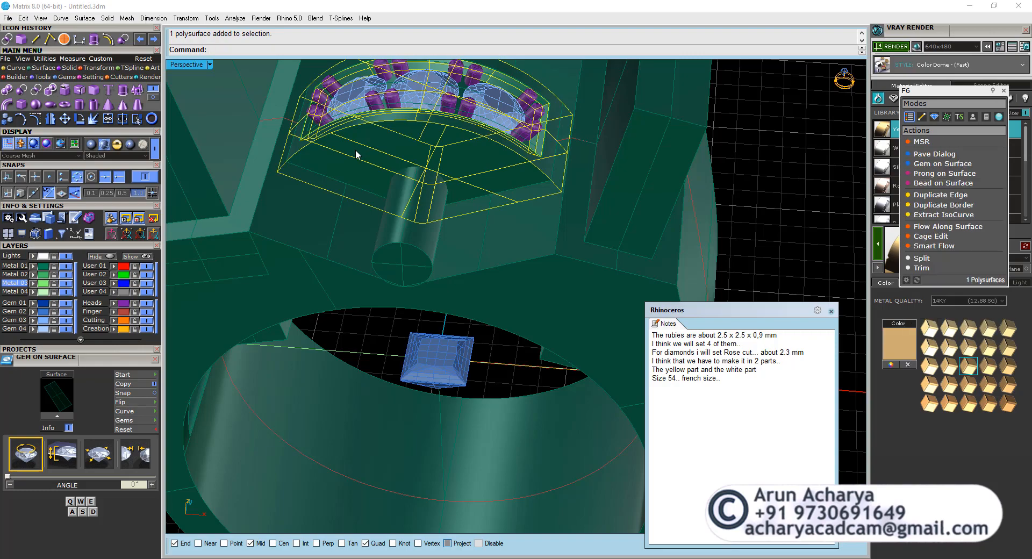
# Inspect the recess cut under the diamond setting, hiding the setting and restoring it with undo.
pyautogui.hotkey('ctrl', 'h')
pyautogui.moveTo(355, 150); pyautogui.dragTo(360, 119, button='right')
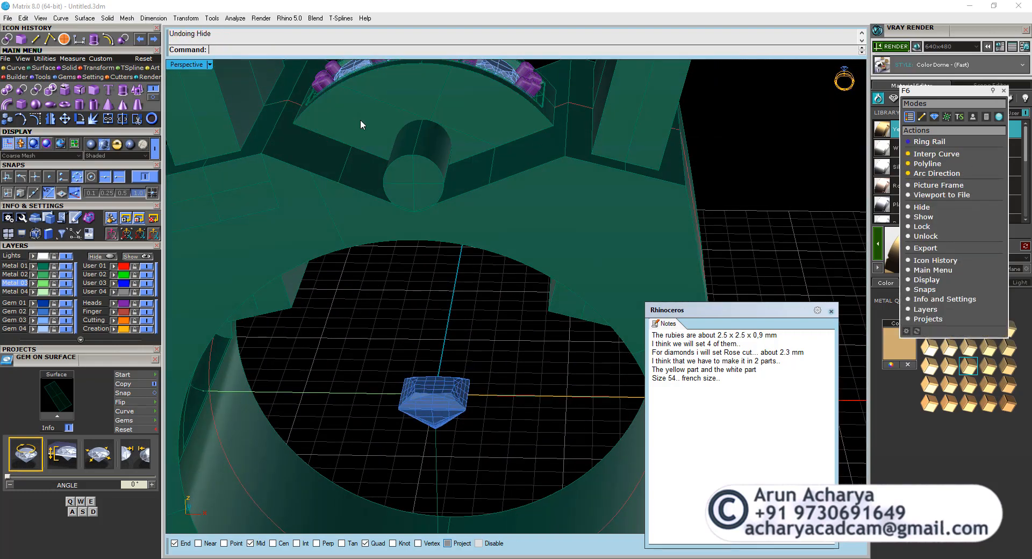
pyautogui.click(370, 129)
pyautogui.moveTo(363, 215); pyautogui.dragTo(314, 147, button='right')
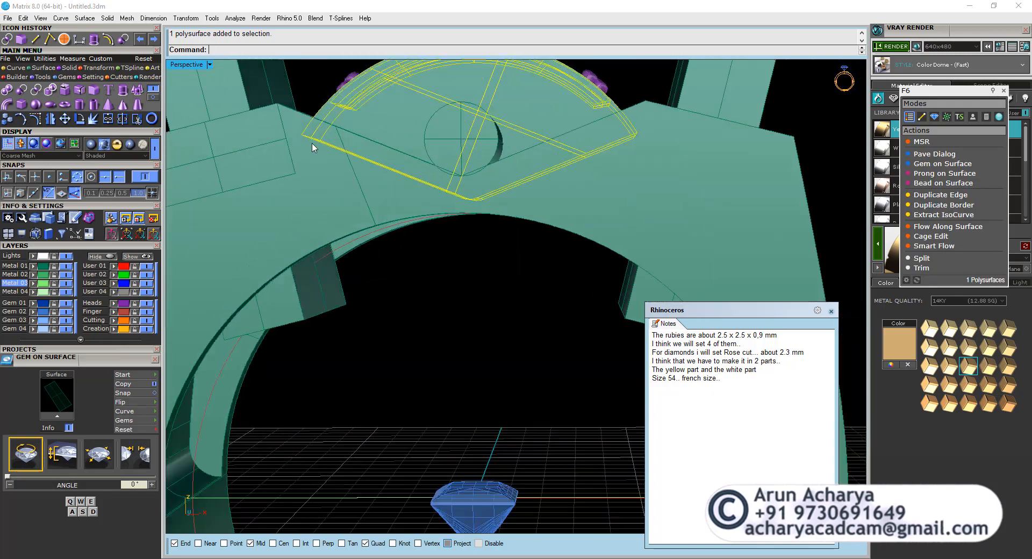
pyautogui.moveTo(330, 188); pyautogui.dragTo(380, 153, button='right')
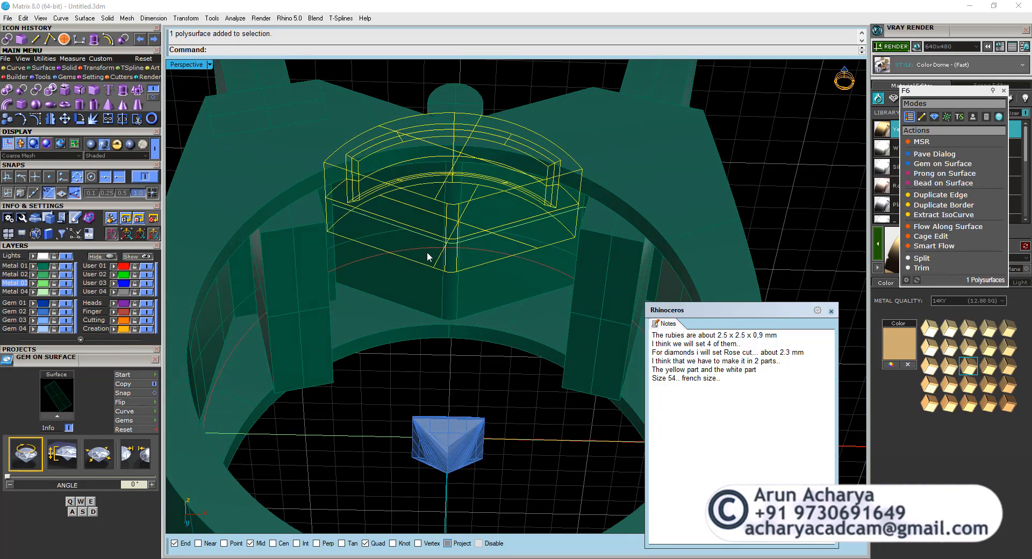
pyautogui.moveTo(426, 251); pyautogui.dragTo(440, 192, button='right')
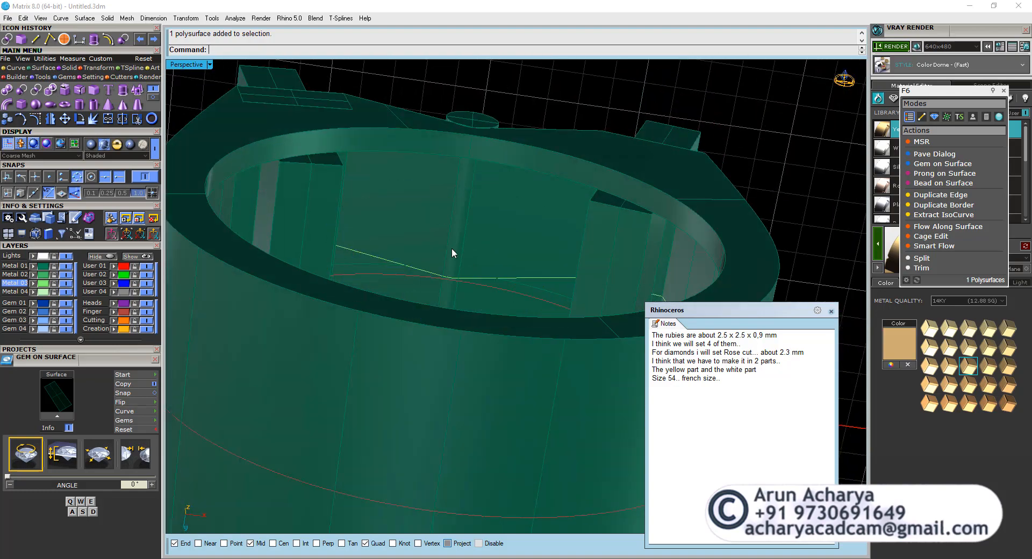
pyautogui.moveTo(451, 252); pyautogui.dragTo(443, 337, button='right')
# Shorten the crosswise cylinder with Scale1D from its front end so only the front portion up to the diamond setting remains.
pyautogui.moveTo(426, 169); pyautogui.dragTo(451, 223, button='right')
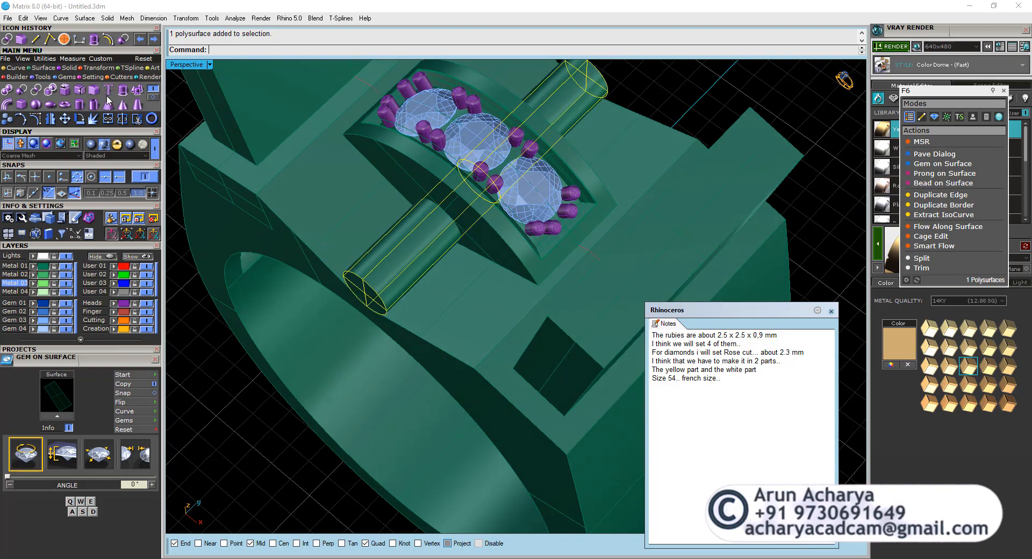
pyautogui.click(74, 78)
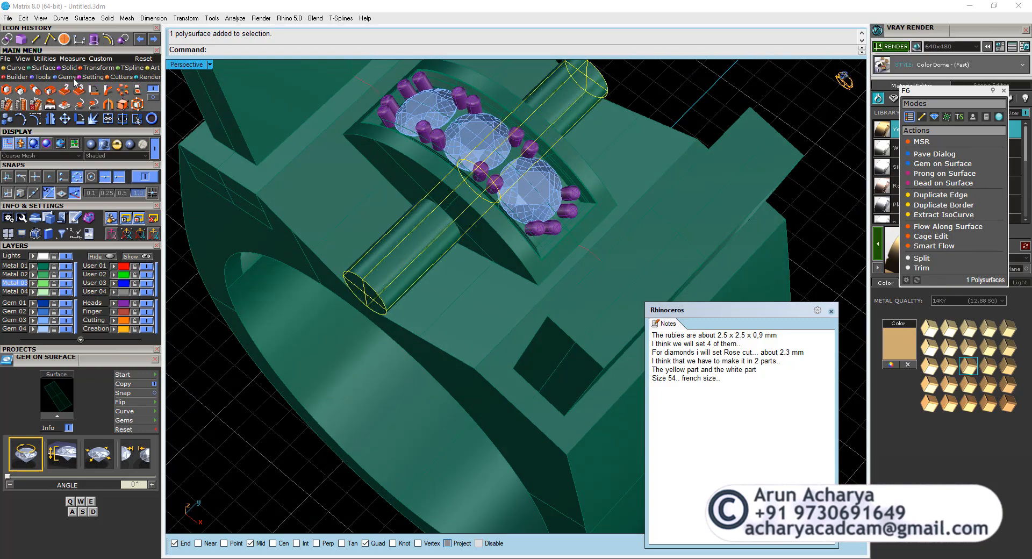
pyautogui.click(36, 90)
pyautogui.click(385, 304)
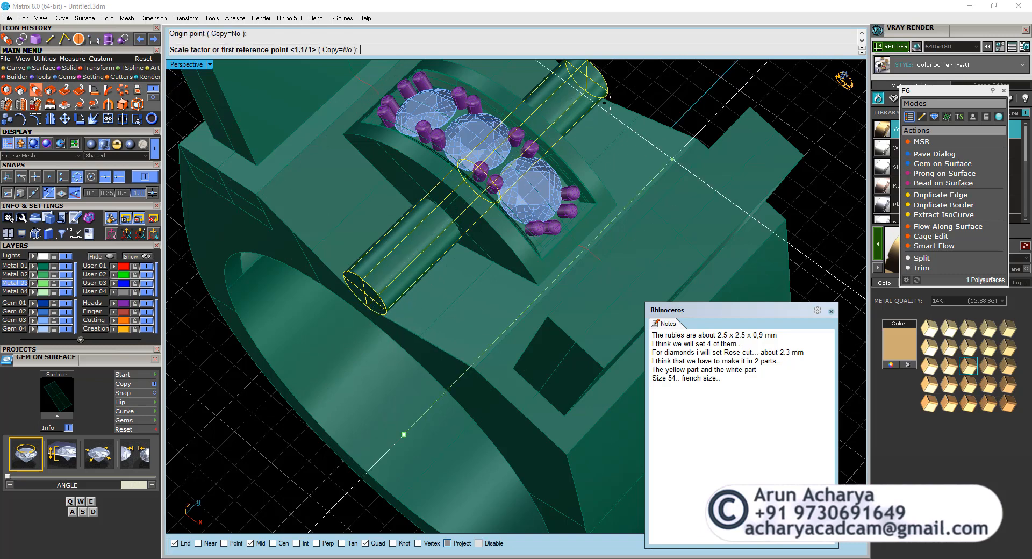
pyautogui.click(608, 87)
pyautogui.click(545, 294)
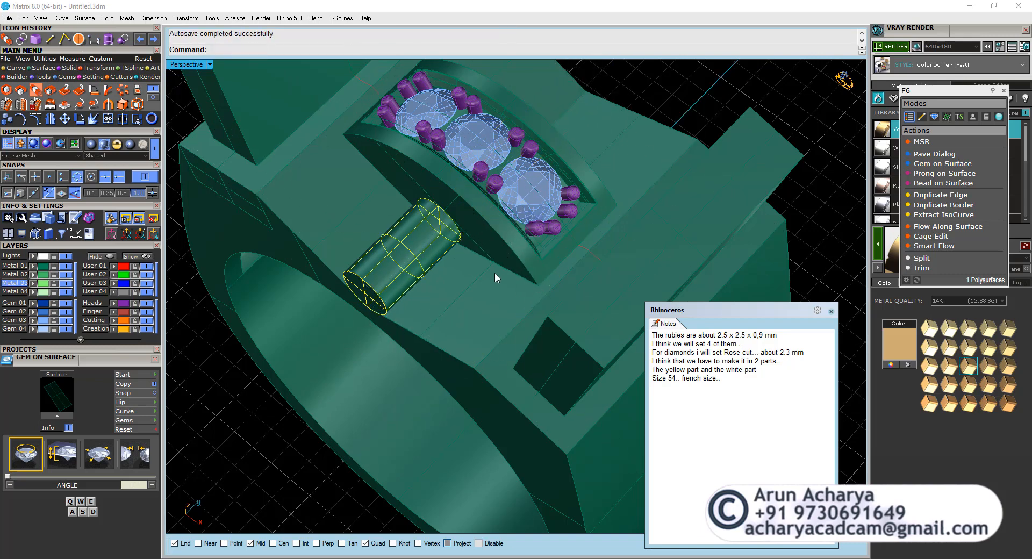
# Hide the diamond setting solid and mirror a copy of the shortened cylinder to the opposite side of the ring.
pyautogui.click(450, 200)
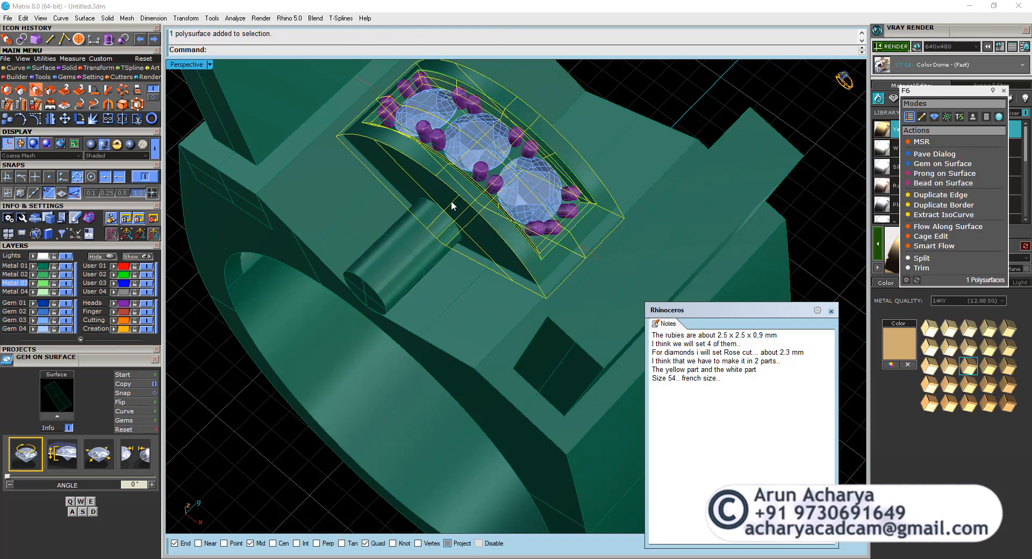
pyautogui.hotkey('ctrl', 'h')
pyautogui.moveTo(451, 205); pyautogui.dragTo(486, 228, button='right')
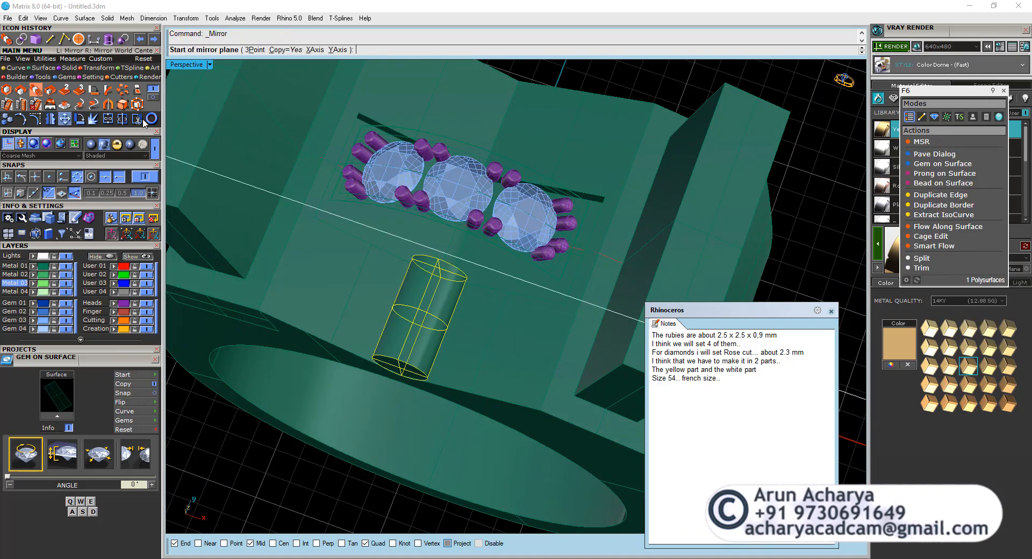
pyautogui.scroll(-5, 428, 190)
pyautogui.click(624, 290)
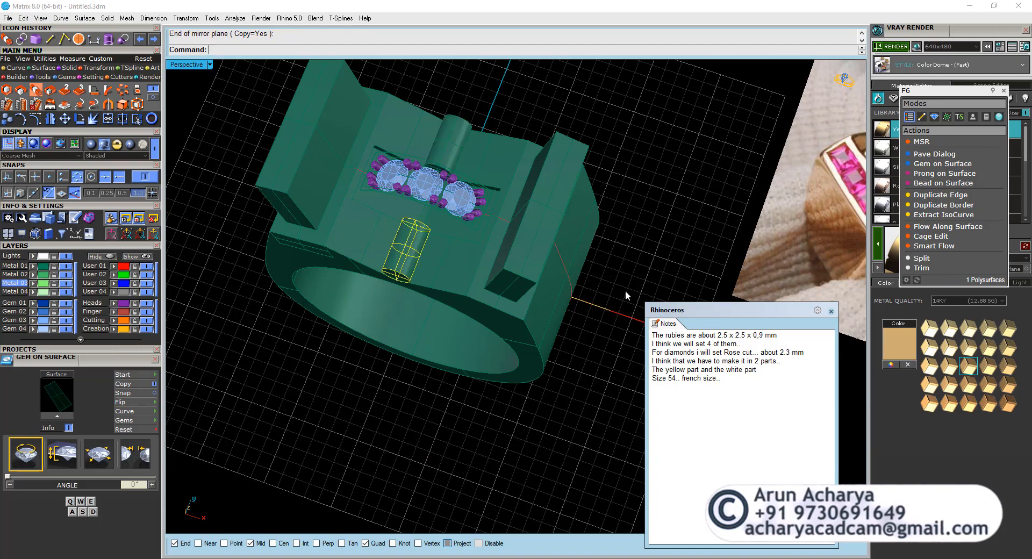
pyautogui.click(624, 290)
# Try deleting the upright rectangular blocks from the ring's shoulders, and undo the deletion.
pyautogui.moveTo(427, 227); pyautogui.dragTo(443, 148, button='right')
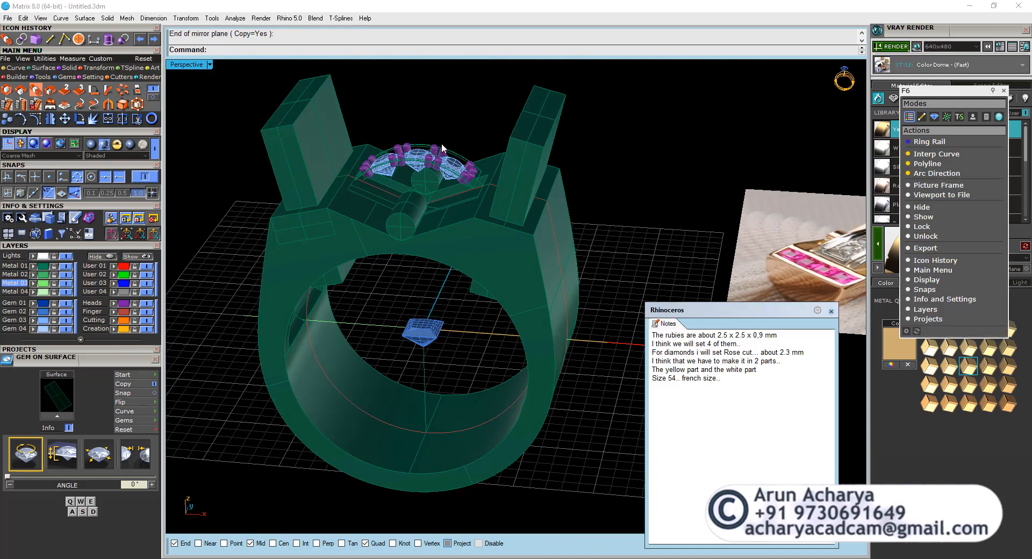
pyautogui.click(359, 253)
pyautogui.moveTo(369, 244); pyautogui.dragTo(355, 162, button='right')
pyautogui.click(316, 154)
pyautogui.press('Delete')
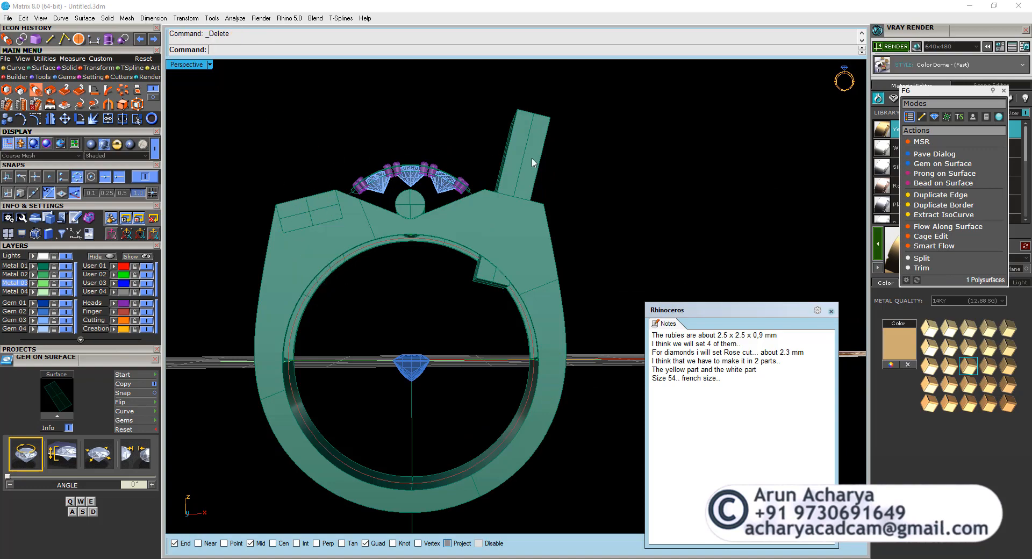
pyautogui.moveTo(489, 196); pyautogui.dragTo(496, 171, button='right')
pyautogui.hotkey('ctrl', 'z')
pyautogui.hotkey('ctrl', 'z')
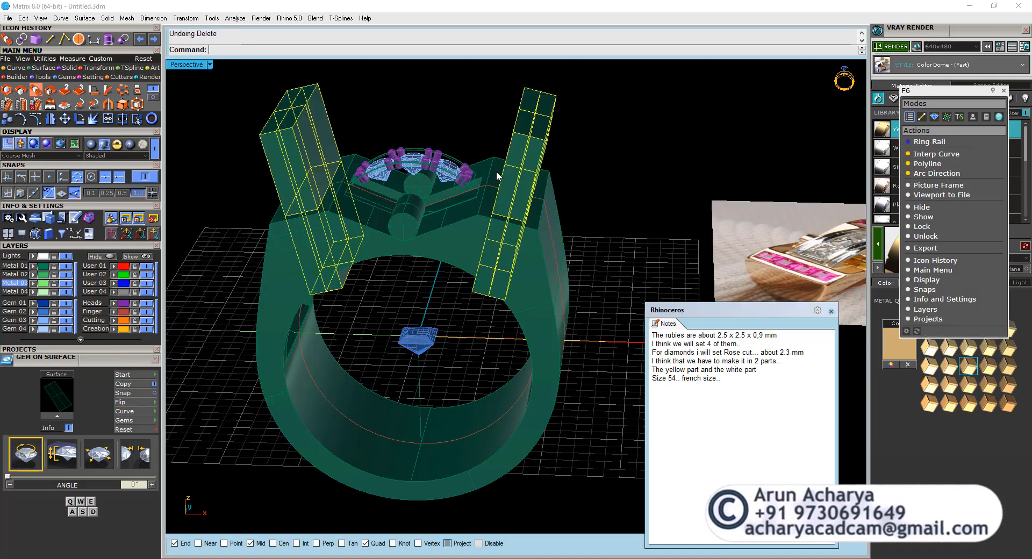
# Examine the hollowed ring body from the front and side, checking the inner cavity and its rounded lower ends.
pyautogui.click(431, 122)
pyautogui.scroll(3, 374, 246)
pyautogui.click(405, 190)
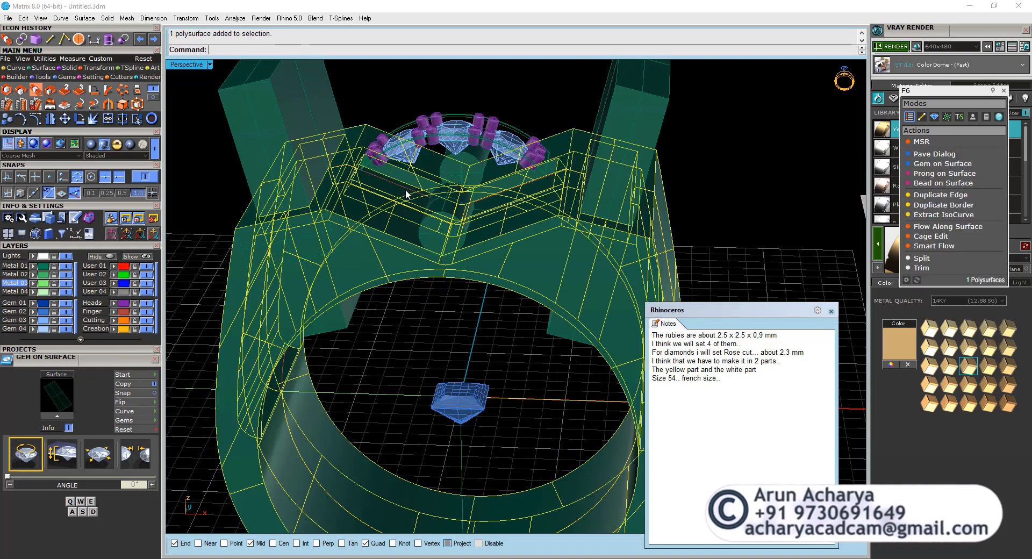
pyautogui.moveTo(405, 189); pyautogui.dragTo(328, 214, button='right')
pyautogui.click(327, 210)
pyautogui.scroll(-3, 476, 299)
pyautogui.moveTo(477, 299); pyautogui.dragTo(447, 305, button='right')
pyautogui.scroll(-3, 467, 338)
pyautogui.scroll(6, 447, 304)
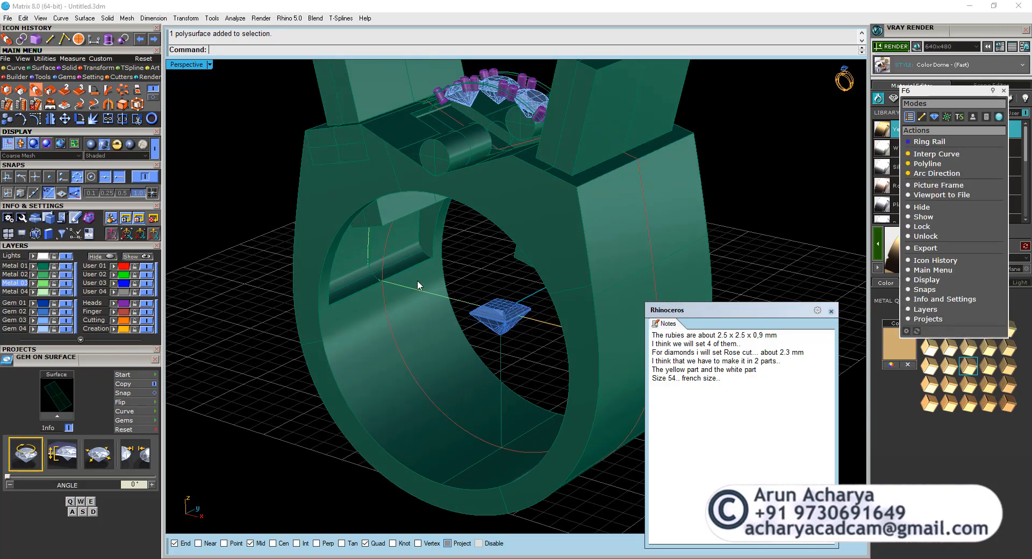
pyautogui.click(404, 249)
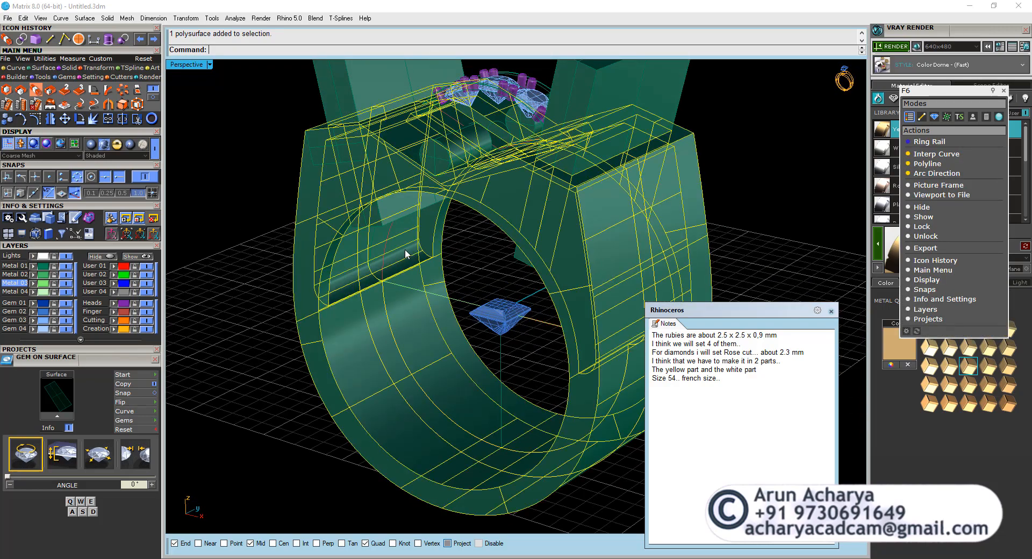
pyautogui.click(463, 263)
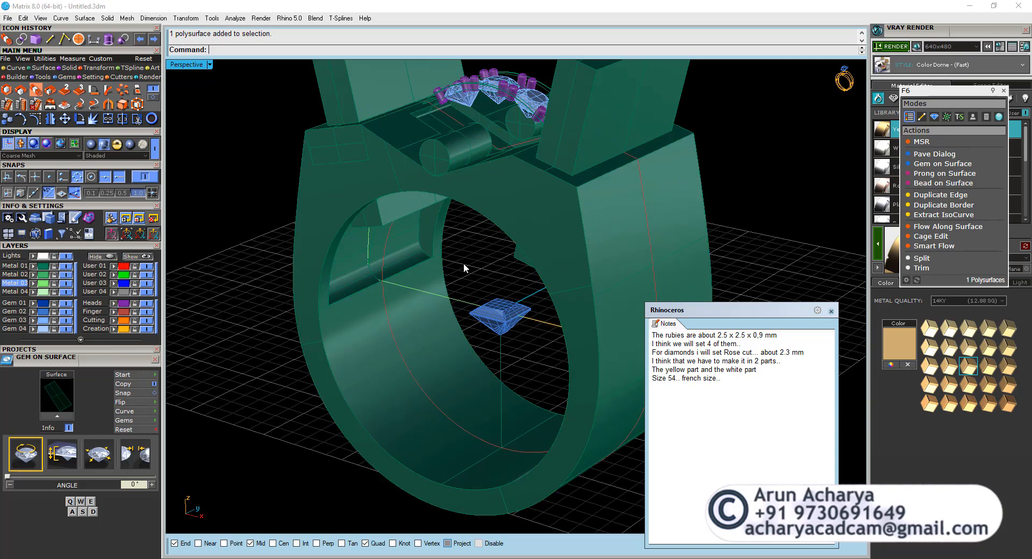
# Compare the ring model with the reference photo of the ruby and diamond ring.
pyautogui.scroll(-6, 358, 230)
pyautogui.moveTo(358, 230); pyautogui.dragTo(467, 307, button='right')
pyautogui.scroll(9, 572, 330)
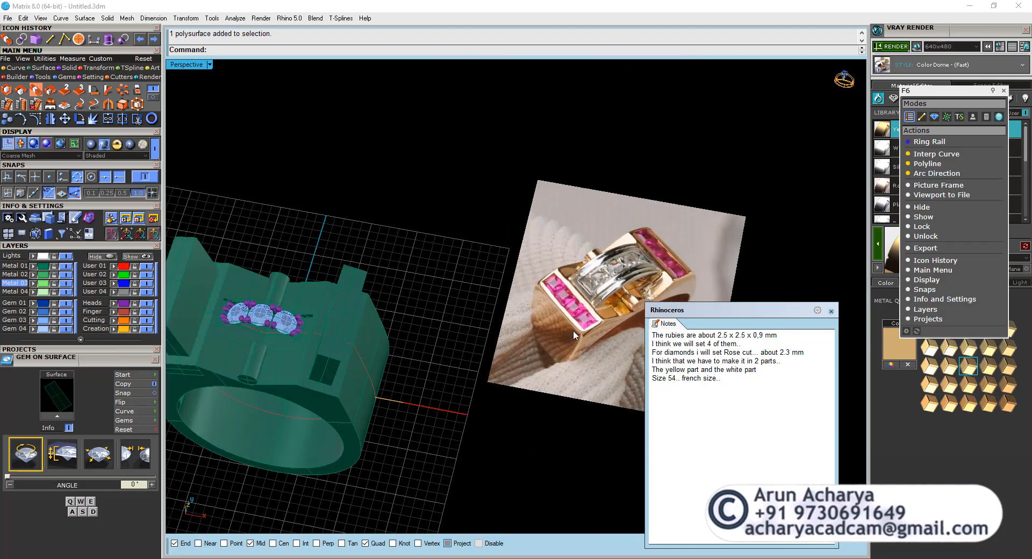
pyautogui.scroll(-5, 572, 330)
pyautogui.moveTo(573, 330); pyautogui.dragTo(505, 306, button='right')
pyautogui.scroll(6, 507, 306)
pyautogui.scroll(-9, 508, 306)
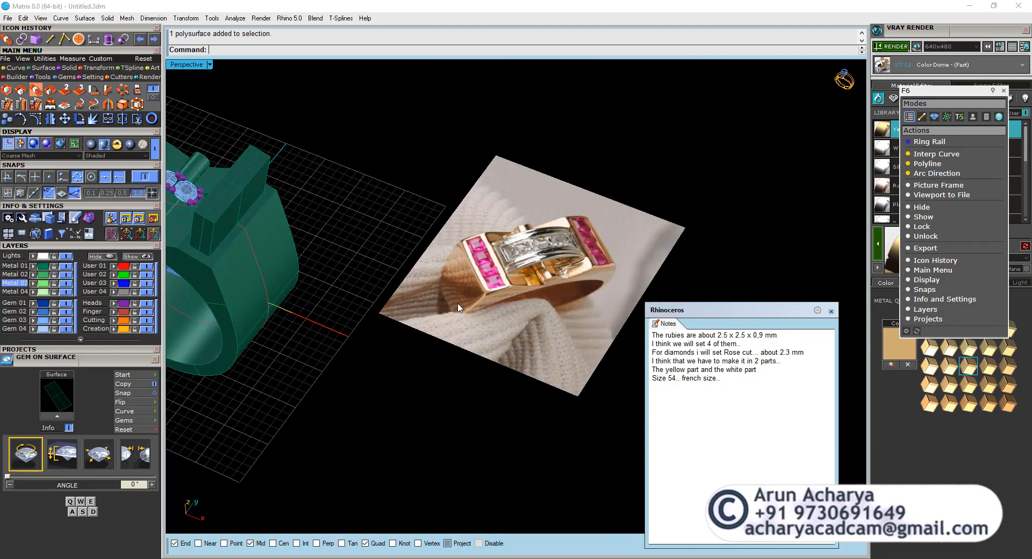
pyautogui.moveTo(373, 283); pyautogui.dragTo(310, 221, button='right')
pyautogui.scroll(5, 310, 221)
# Undo the cylinder mirror copy and the preceding edits, back to before the inset solid was hidden.
pyautogui.hotkey('ctrl', 'z')
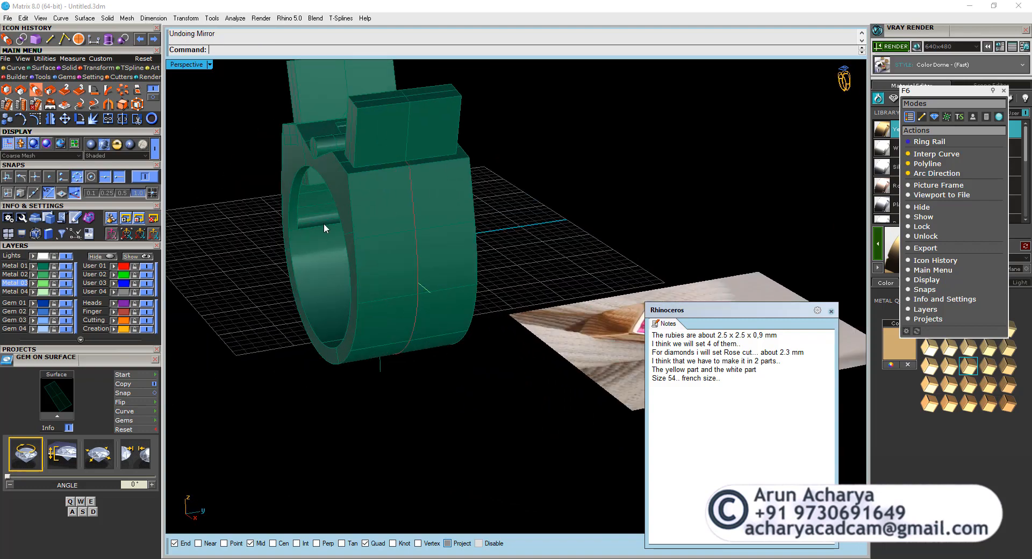
pyautogui.scroll(5, 294, 153)
pyautogui.scroll(-5, 349, 214)
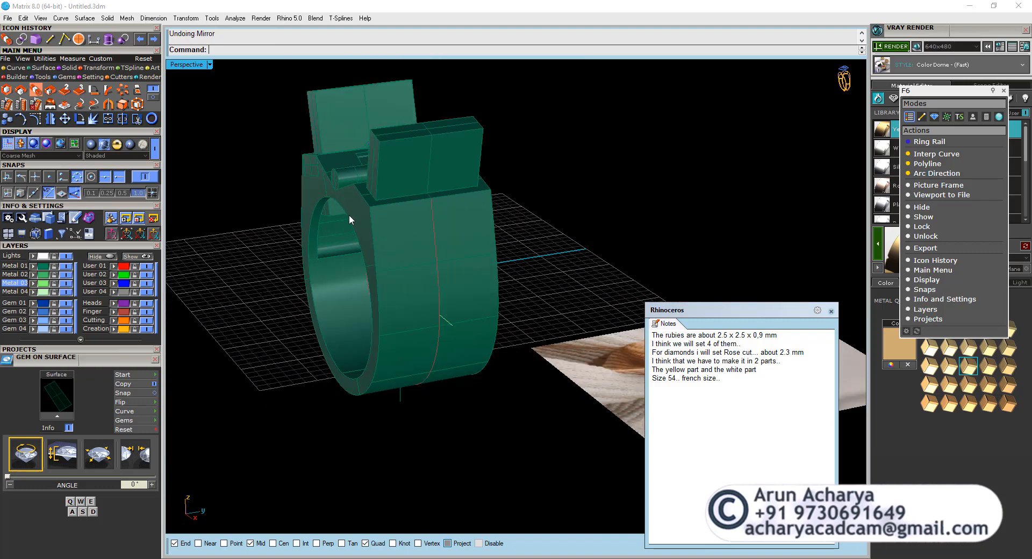
pyautogui.hotkey('ctrl', 'z')
pyautogui.hotkey('ctrl', 'z')
pyautogui.hotkey('ctrl', 'z')
pyautogui.hotkey('ctrl', 'z')
pyautogui.hotkey('ctrl', 'z')
# Examine the filleted inset solid's fit inside the ring body from the front and side.
pyautogui.moveTo(342, 226); pyautogui.dragTo(360, 276, button='right')
pyautogui.click(373, 263)
pyautogui.scroll(-3, 451, 288)
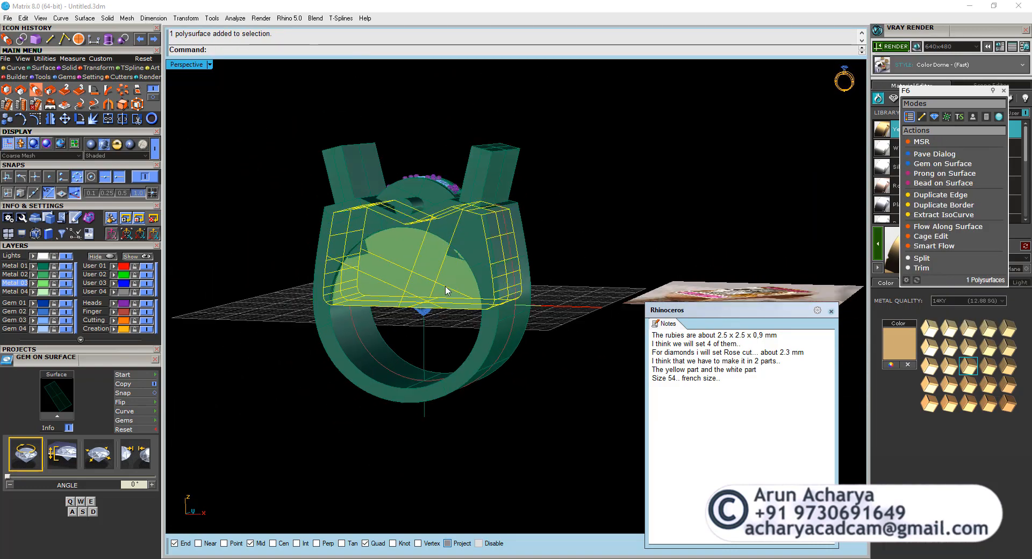
pyautogui.moveTo(432, 303)
pyautogui.mouseDown(button='right')
pyautogui.moveTo(457, 335)
pyautogui.moveTo(417, 325)
pyautogui.moveTo(390, 272)
pyautogui.moveTo(424, 293)
pyautogui.mouseUp(button='right')
pyautogui.scroll(4, 417, 324)
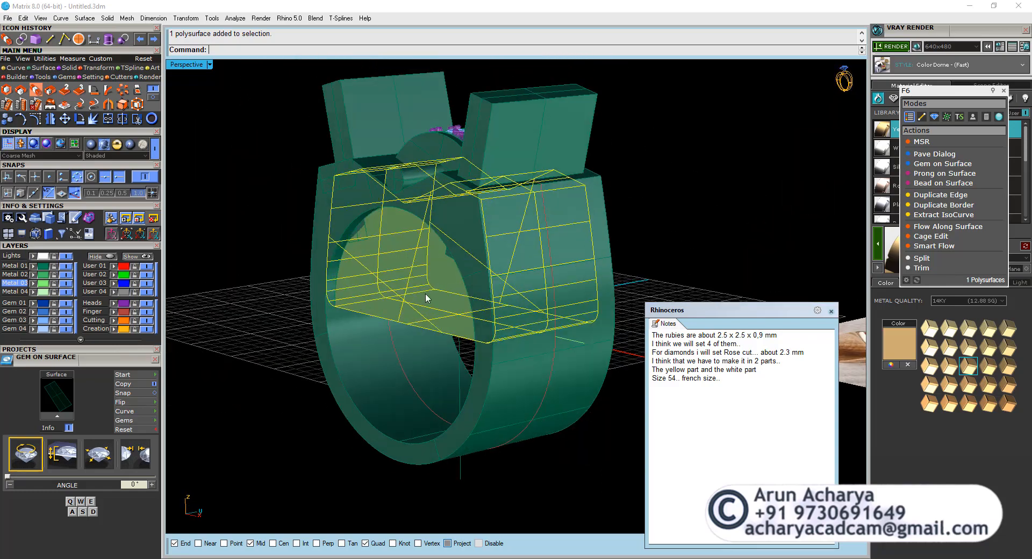
pyautogui.click(412, 308)
pyautogui.click(372, 334)
pyautogui.moveTo(362, 302); pyautogui.dragTo(405, 286, button='right')
pyautogui.press('Escape')
# Scale the crosswise cylinder in one direction with Scale1D, using its front end as the origin.
pyautogui.click(444, 280)
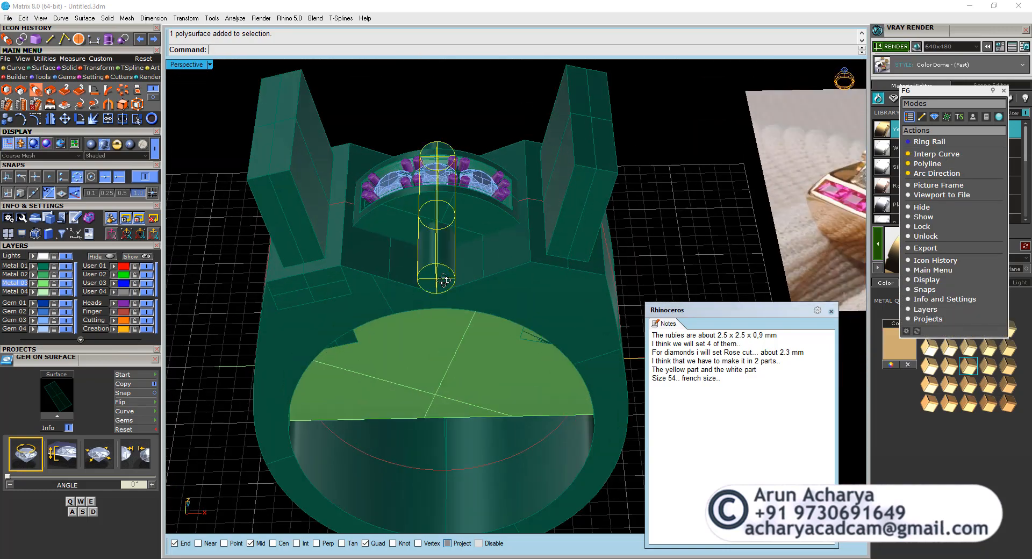
pyautogui.click(36, 90)
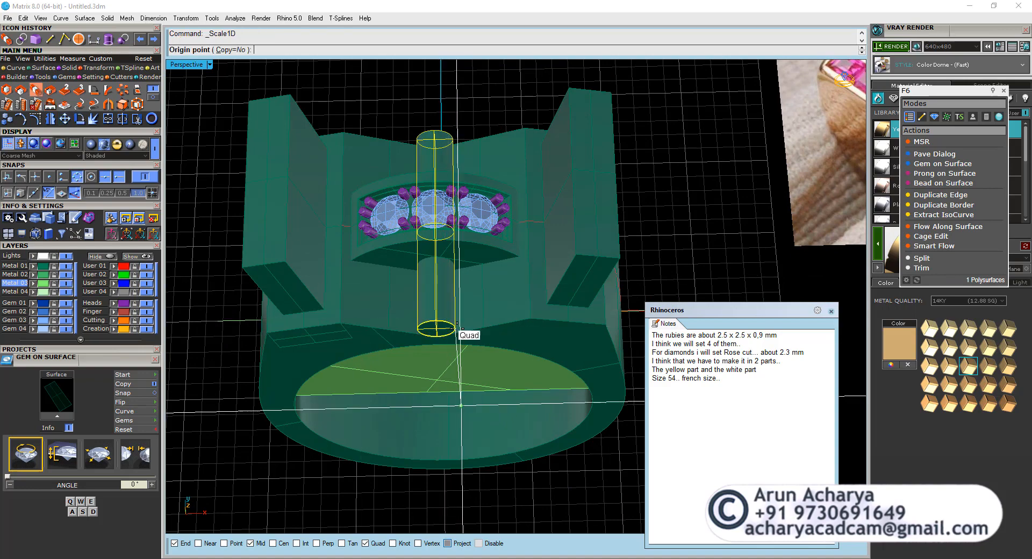
pyautogui.scroll(5, 456, 322)
pyautogui.click(474, 273)
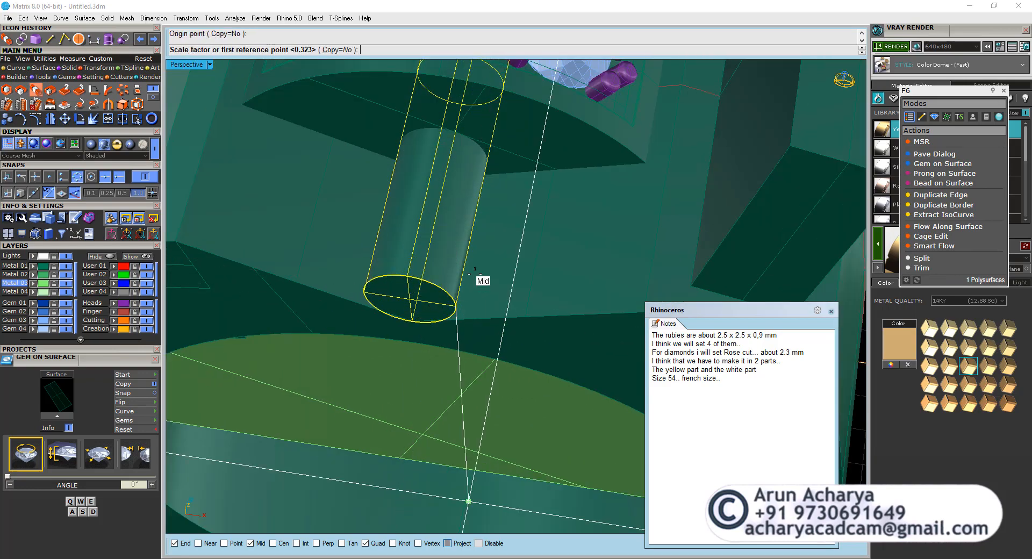
pyautogui.rightClick(485, 247)
pyautogui.click(486, 247)
pyautogui.scroll(-4, 486, 246)
pyautogui.moveTo(451, 245); pyautogui.dragTo(381, 222, button='right')
pyautogui.click(447, 260)
pyautogui.scroll(-4, 448, 261)
pyautogui.click(364, 277)
pyautogui.click(355, 416)
pyautogui.moveTo(369, 304); pyautogui.dragTo(337, 276, button='right')
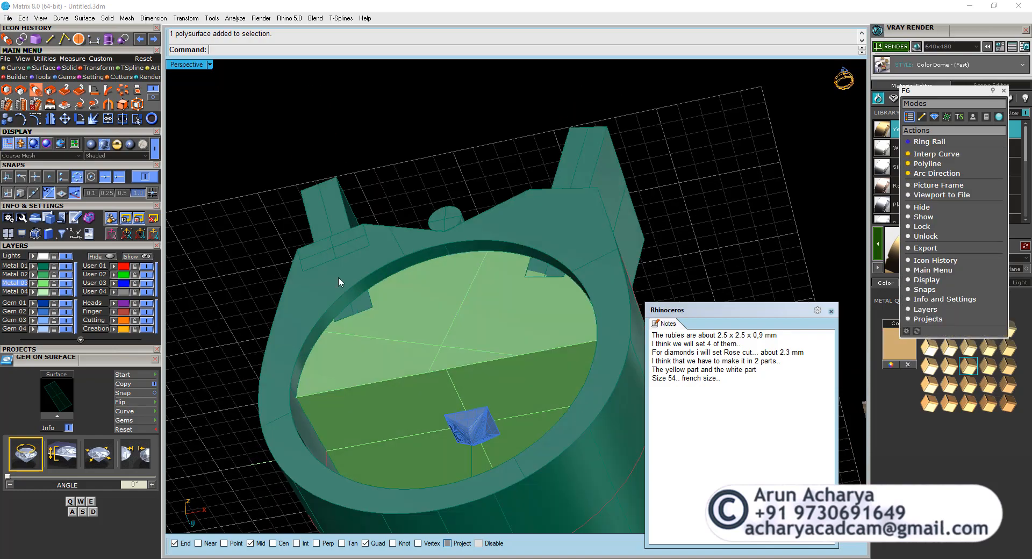
# Undo the cylinder scaling and the boolean difference that hollowed the ring body.
pyautogui.click(289, 360)
pyautogui.scroll(6, 292, 349)
pyautogui.scroll(-6, 293, 350)
pyautogui.click(234, 384)
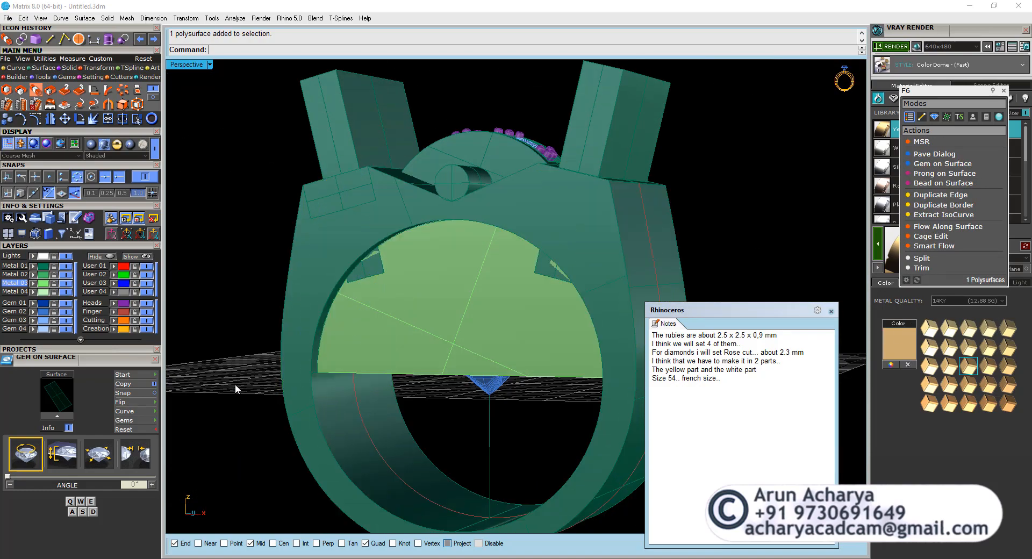
pyautogui.hotkey('ctrl', 'z')
pyautogui.hotkey('ctrl', 'z')
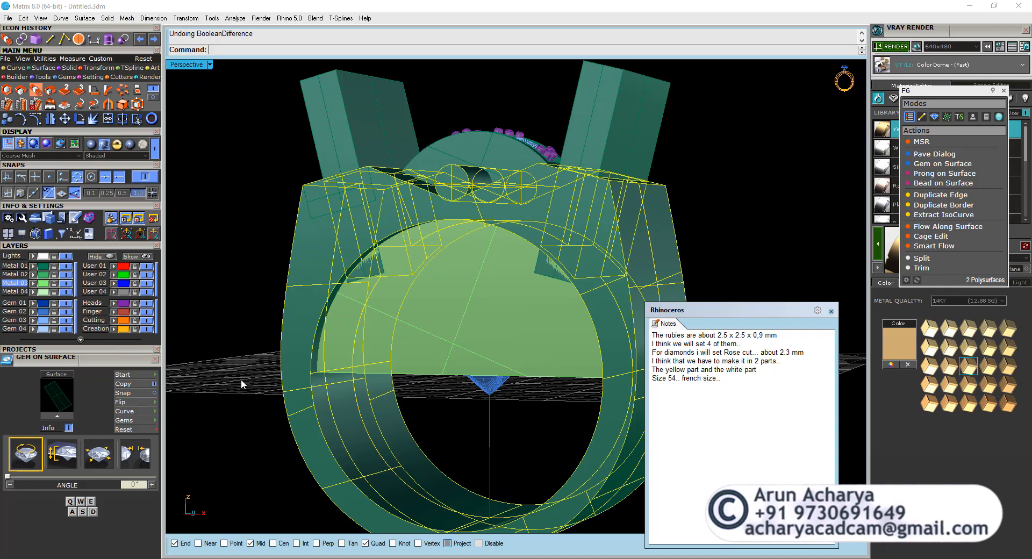
# Delete the tall cutter block standing in the ruby channel on the ring's left shoulder.
pyautogui.click(244, 372)
pyautogui.click(302, 368)
pyautogui.moveTo(302, 366)
pyautogui.mouseDown(button='right')
pyautogui.moveTo(311, 346)
pyautogui.moveTo(300, 361)
pyautogui.mouseUp(button='right')
pyautogui.click(320, 118)
pyautogui.click(306, 237)
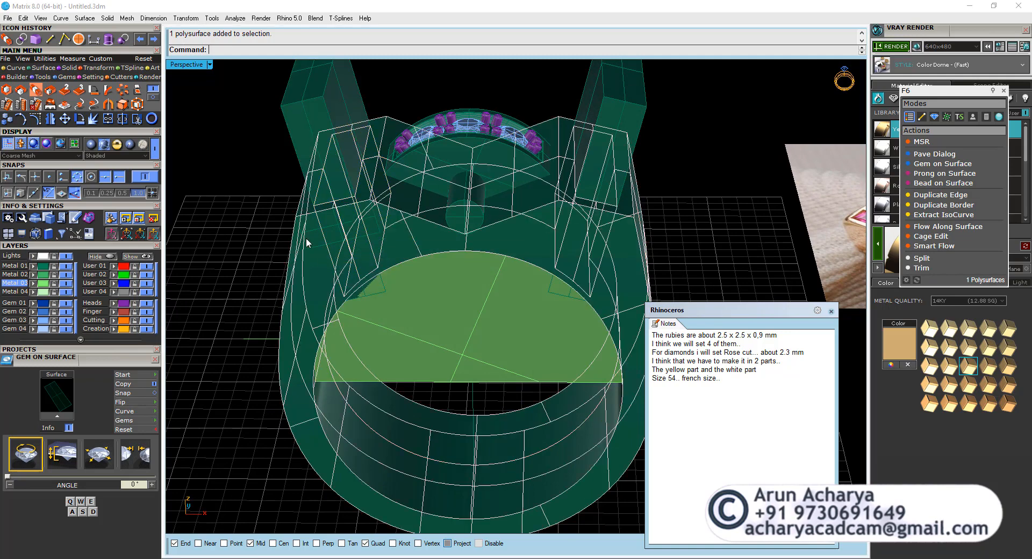
pyautogui.click(339, 275)
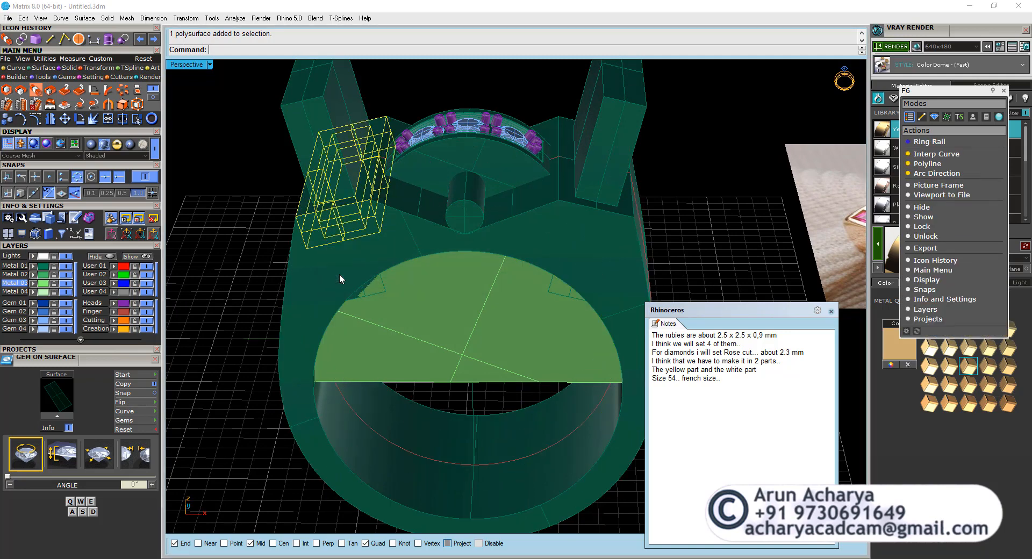
pyautogui.click(317, 108)
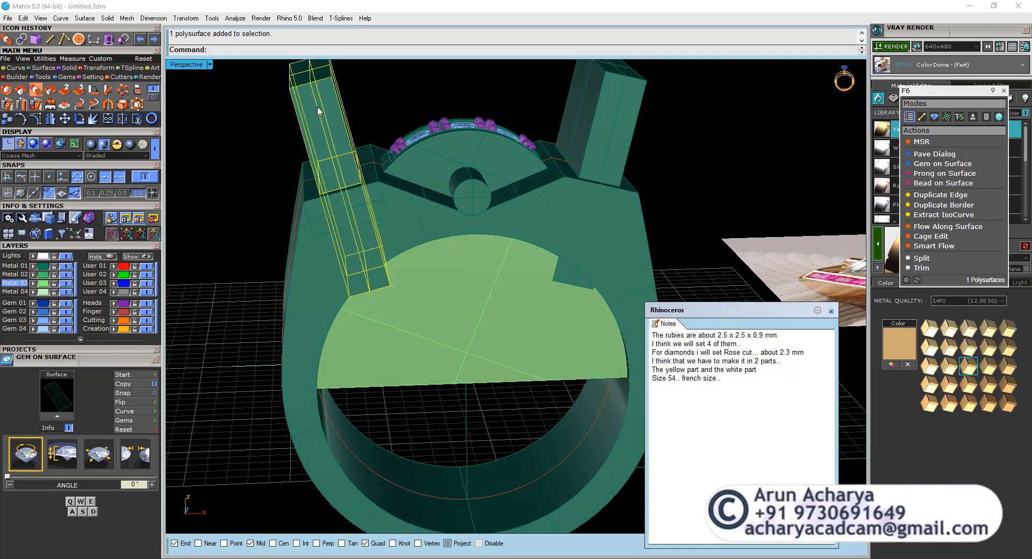
pyautogui.press('Delete')
pyautogui.keyDown('ctrl'); pyautogui.keyDown('shift'); pyautogui.click(357, 167); pyautogui.keyUp('shift'); pyautogui.keyUp('ctrl')
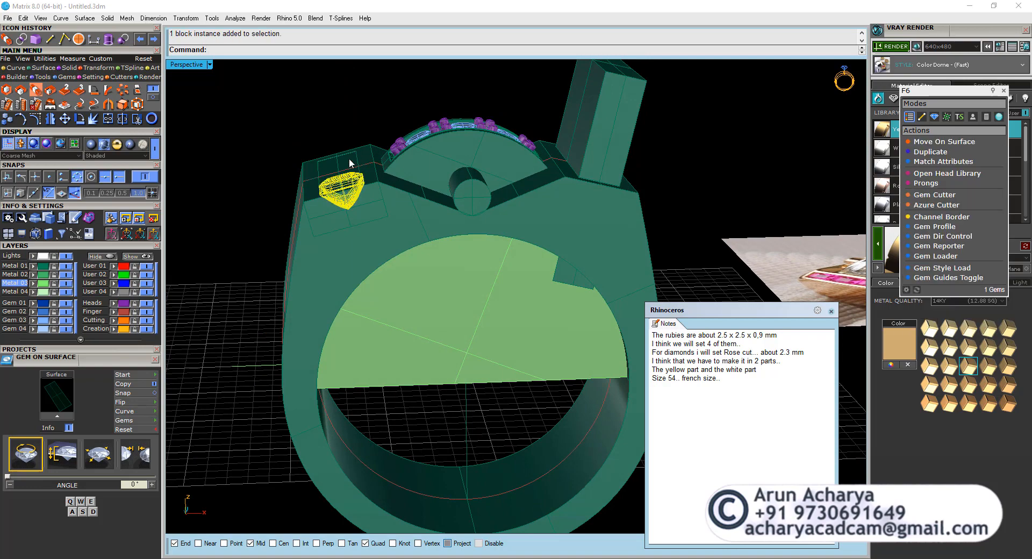
pyautogui.press('Delete')
pyautogui.moveTo(349, 157); pyautogui.dragTo(371, 211, button='right')
# Delete the matching cutter block from the ruby channel on the right shoulder.
pyautogui.click(464, 322)
pyautogui.click(634, 132)
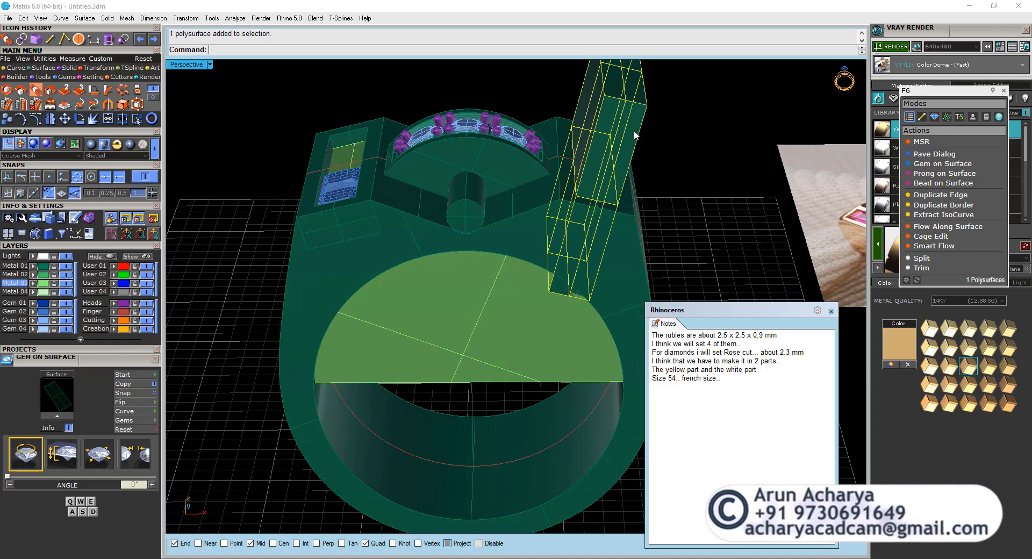
pyautogui.press('Delete')
pyautogui.moveTo(634, 132); pyautogui.dragTo(523, 268, button='right')
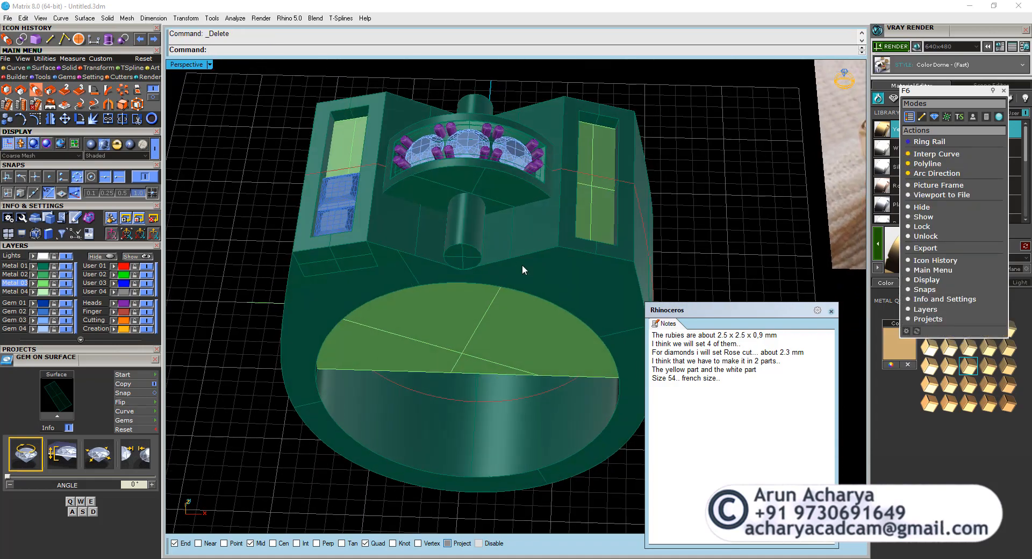
# Examine the raised diamond head in the Through Finger view and select its closed profile curve.
pyautogui.click(407, 237)
pyautogui.moveTo(438, 284); pyautogui.dragTo(447, 253, button='right')
pyautogui.press('Escape')
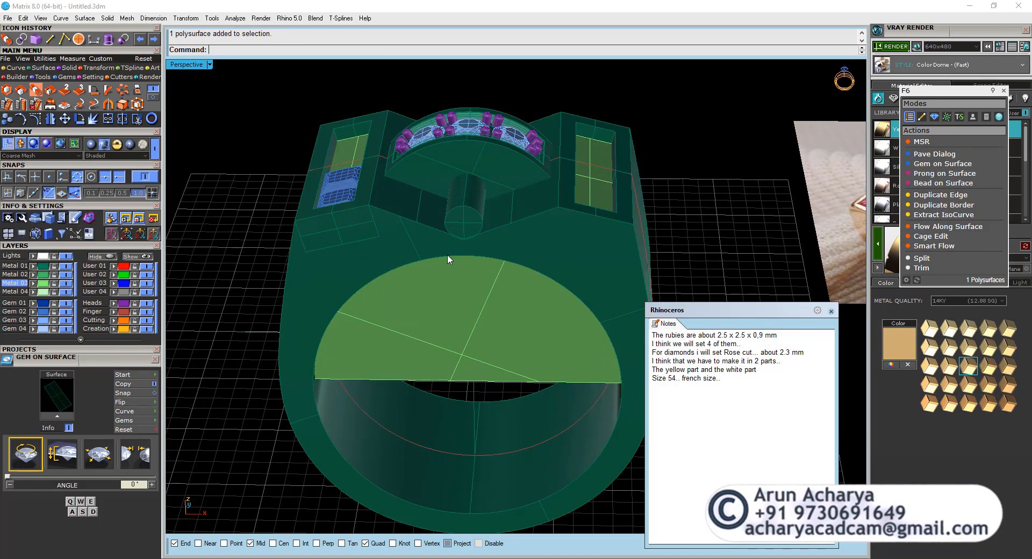
pyautogui.scroll(5, 433, 136)
pyautogui.click(442, 173)
pyautogui.moveTo(442, 173); pyautogui.dragTo(443, 162, button='right')
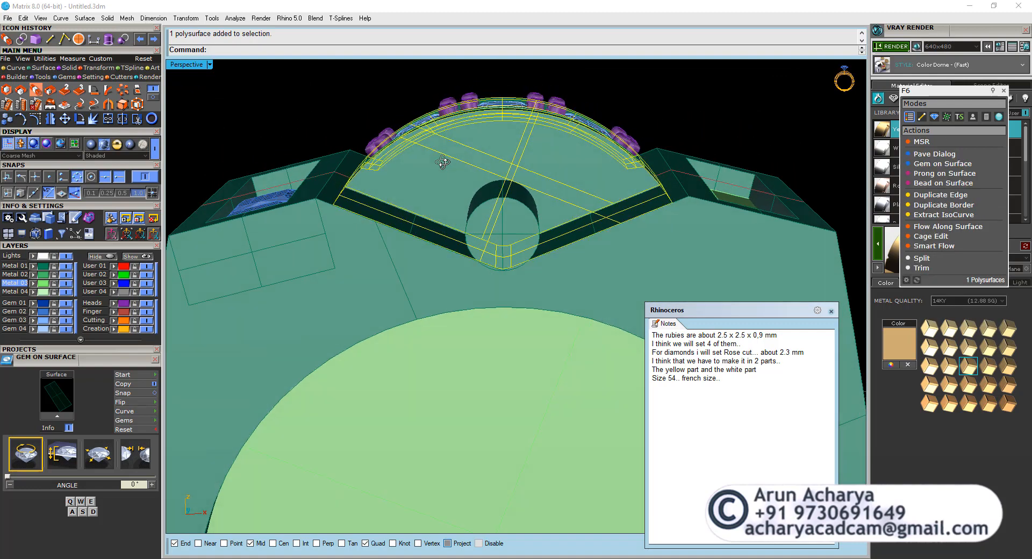
pyautogui.doubleClick(199, 65)
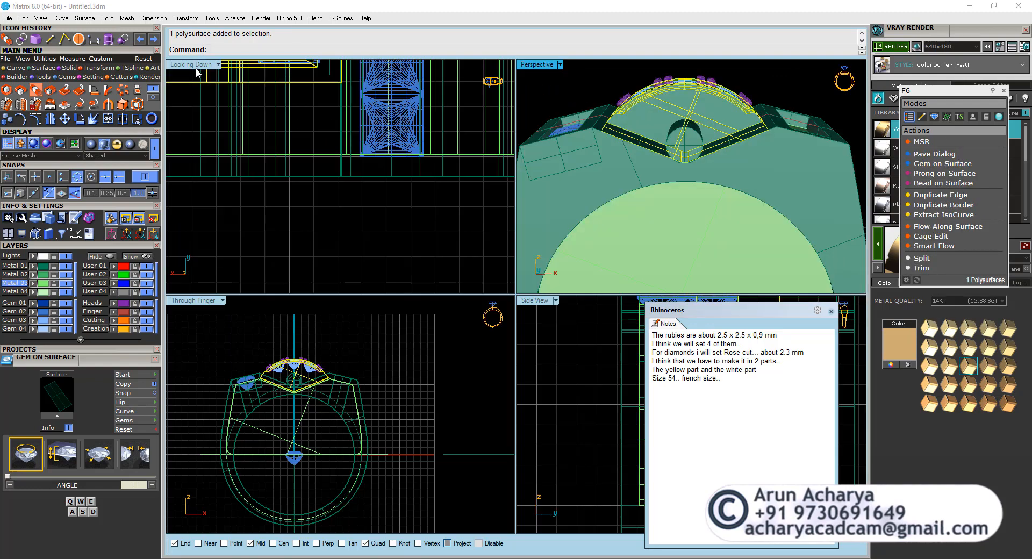
pyautogui.doubleClick(190, 301)
pyautogui.scroll(3, 420, 202)
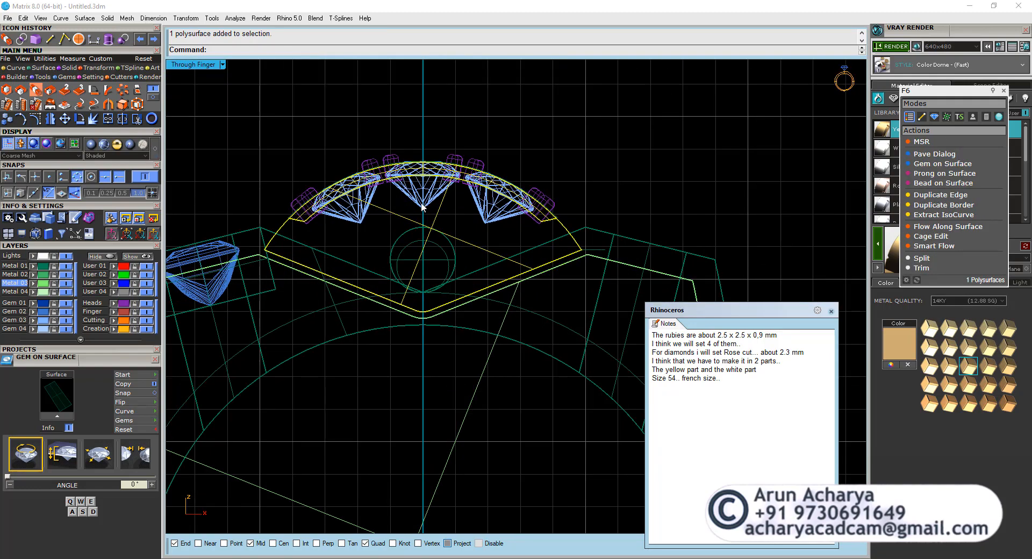
pyautogui.click(282, 232)
pyautogui.click(313, 259)
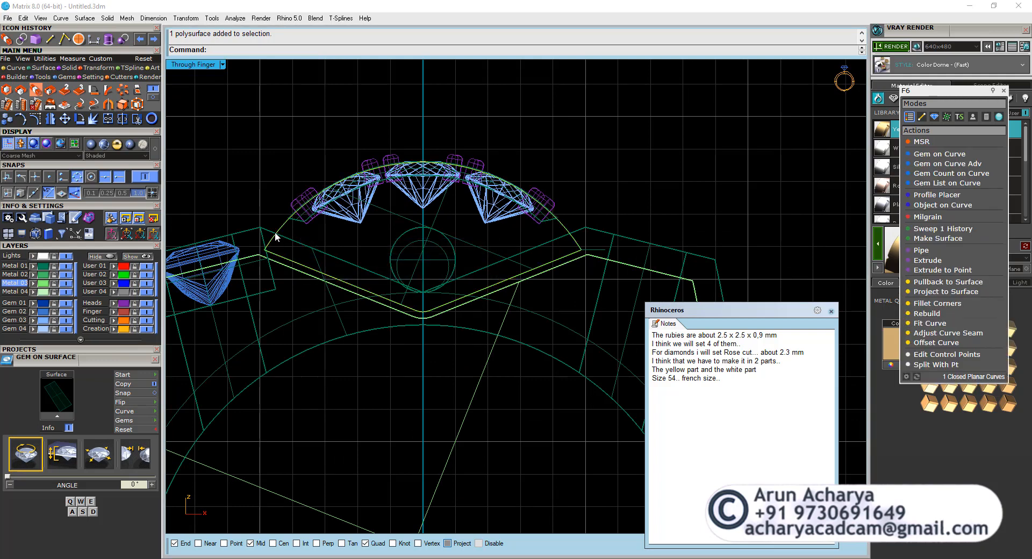
pyautogui.click(22, 68)
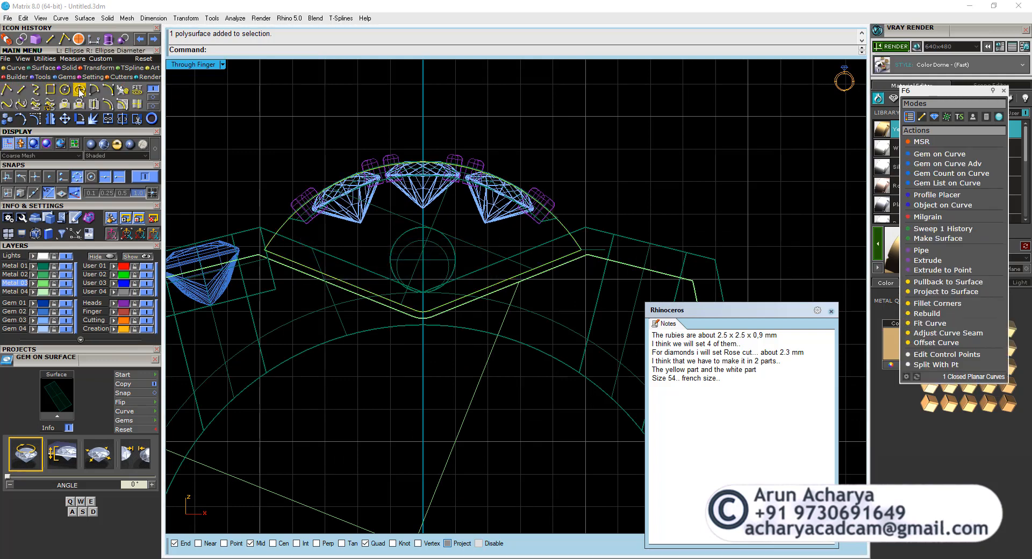
pyautogui.click(65, 89)
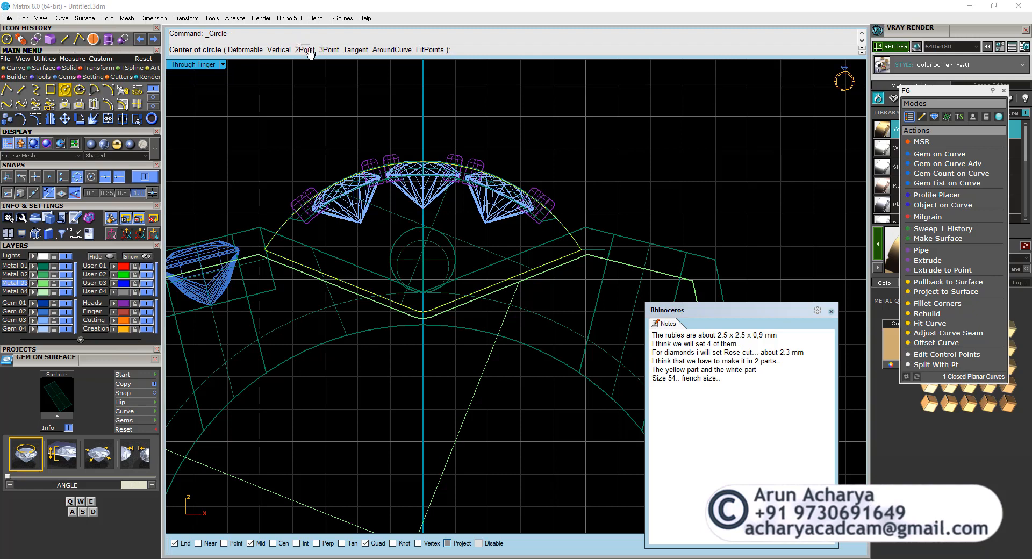
pyautogui.click(264, 249)
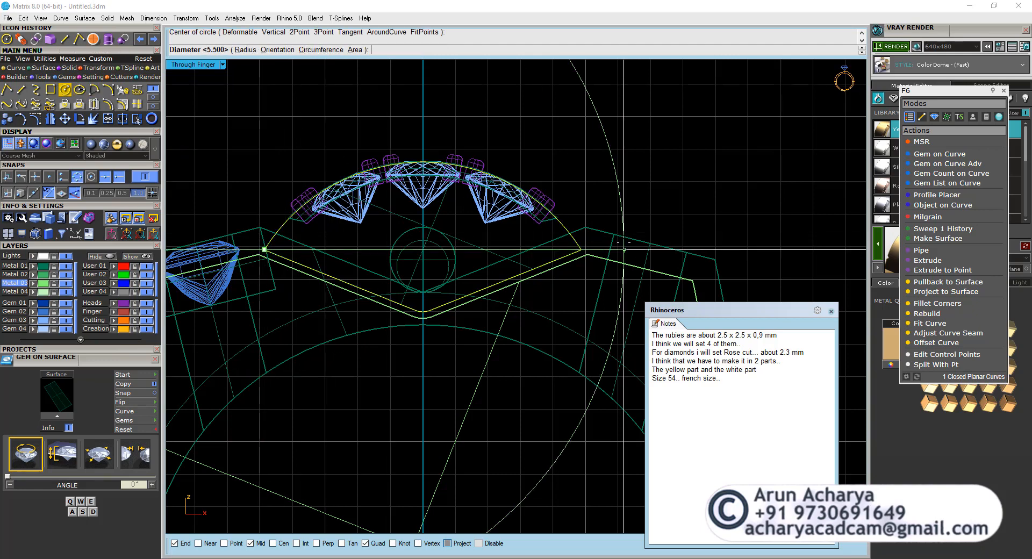
pyautogui.click(582, 249)
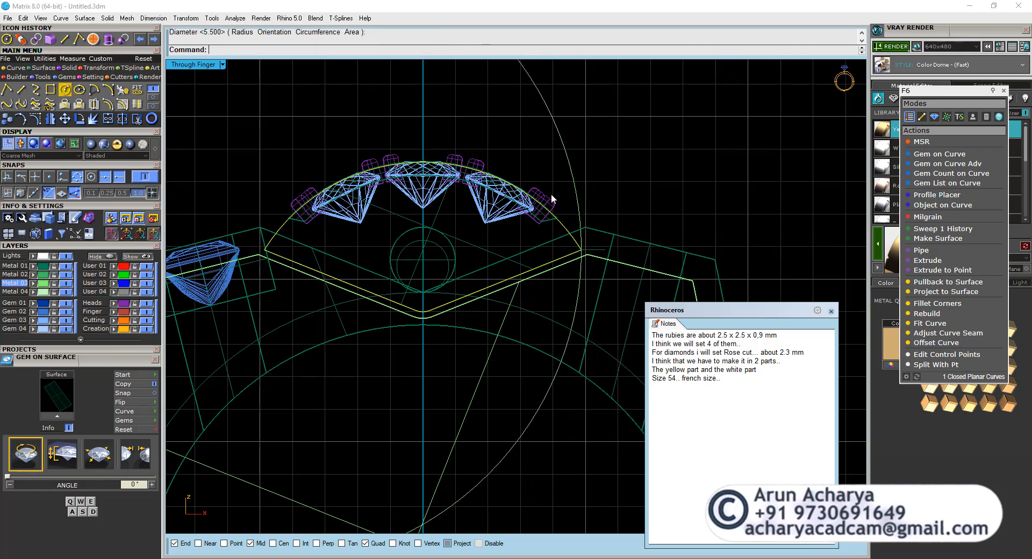
pyautogui.hotkey('ctrl', 'z')
# Draw a three-point circle through both side corners of the diamond head's profile and the crown of its arc.
pyautogui.rightClick(389, 143)
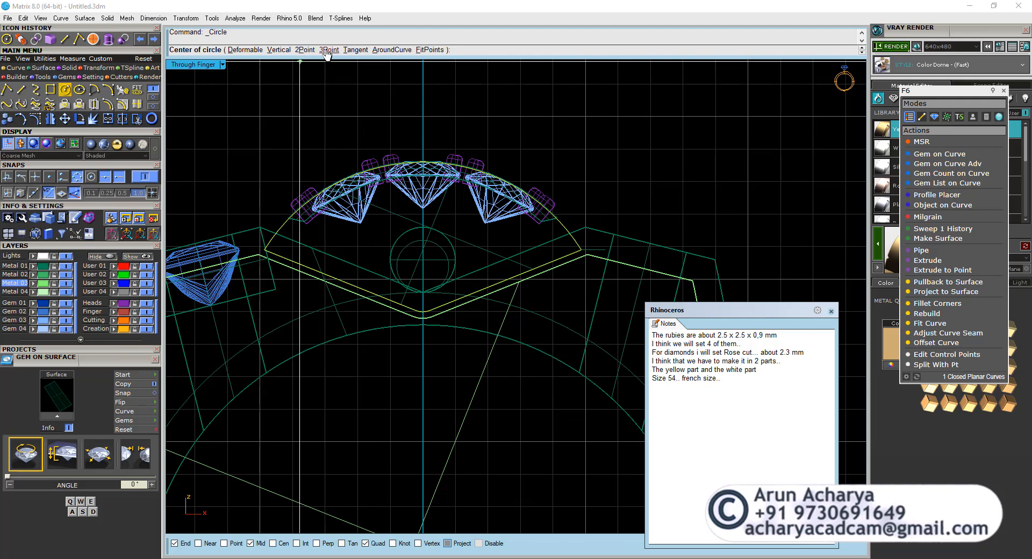
pyautogui.click(326, 53)
pyautogui.click(264, 250)
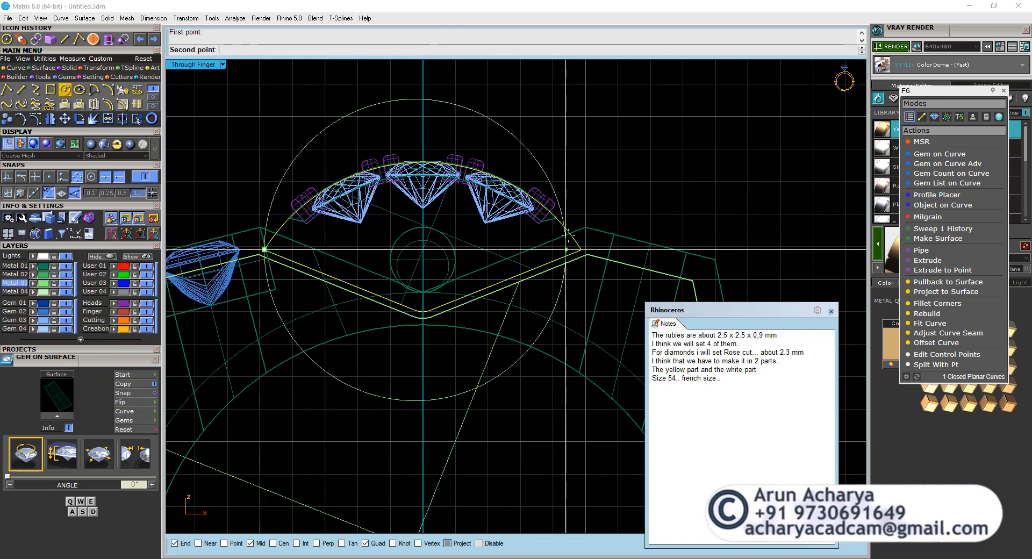
pyautogui.click(581, 250)
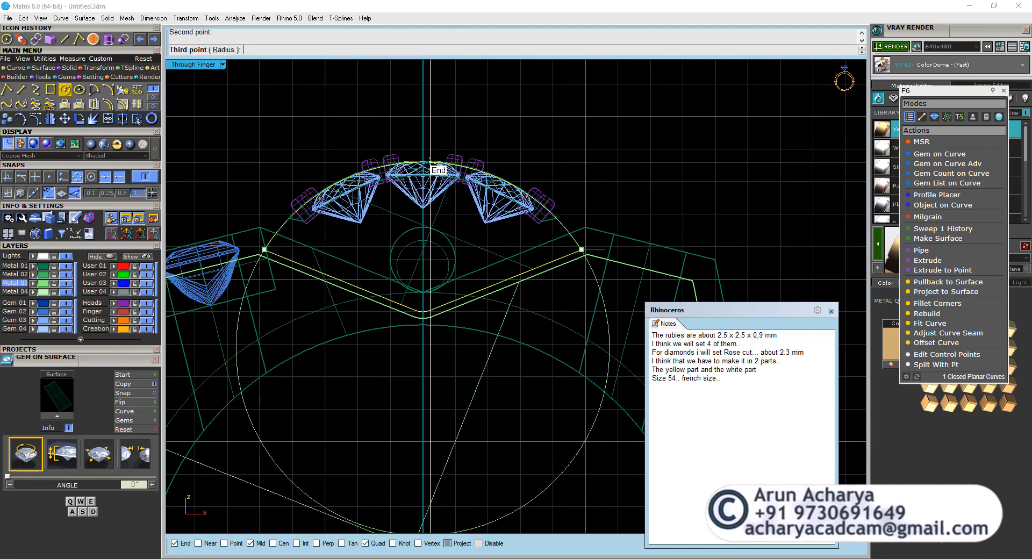
pyautogui.scroll(6, 429, 161)
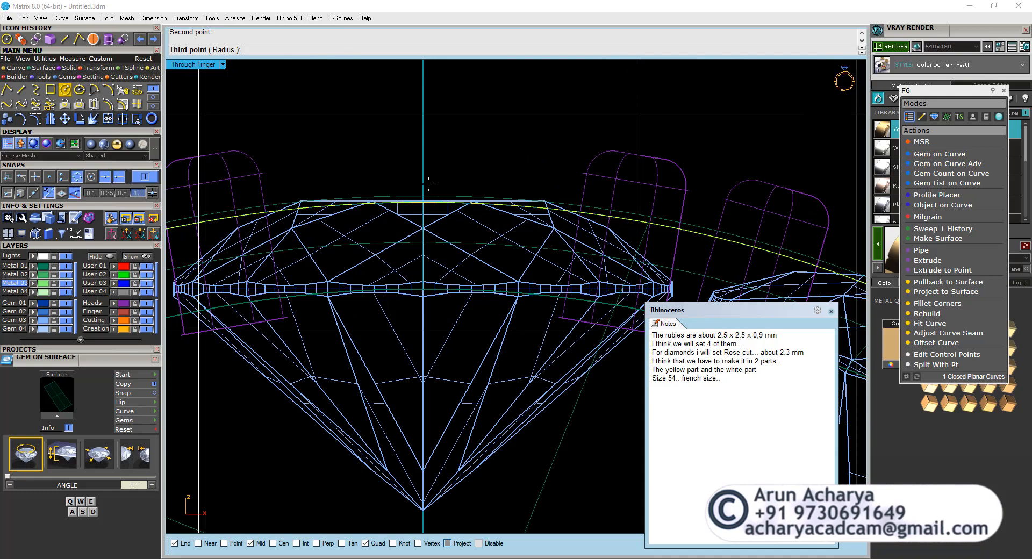
pyautogui.click(426, 198)
pyautogui.scroll(-8, 437, 132)
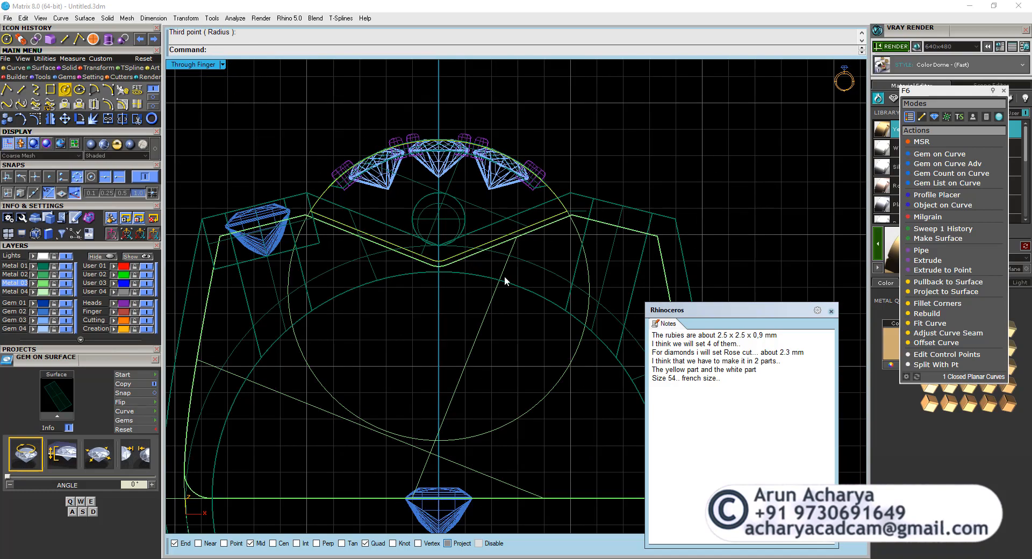
# Offset the new circle inward by 1.2 mm so it runs beneath the diamonds.
pyautogui.click(481, 322)
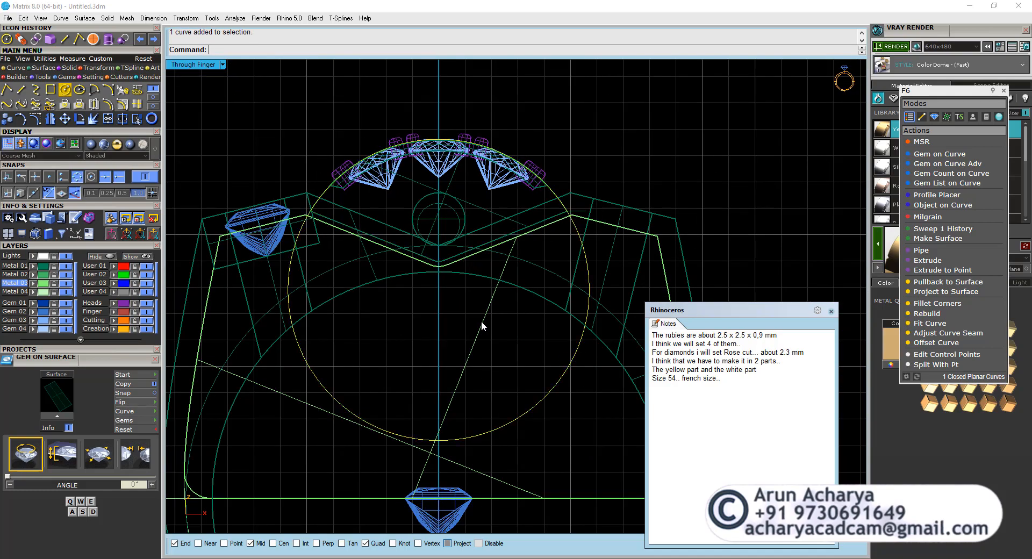
pyautogui.click(109, 103)
pyautogui.scroll(3, 419, 190)
pyautogui.write('t')
pyautogui.press('Return')
pyautogui.scroll(3, 420, 189)
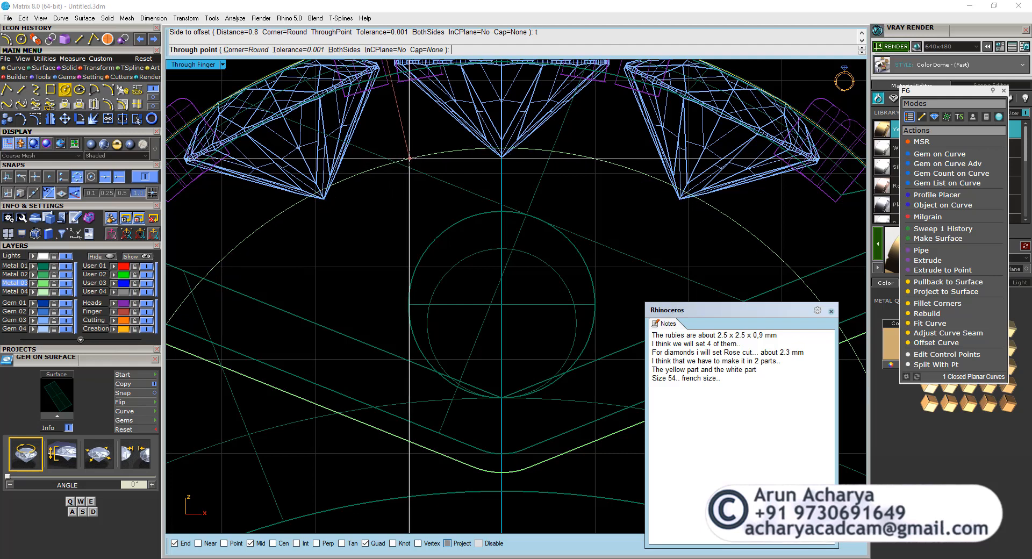
pyautogui.press('Return')
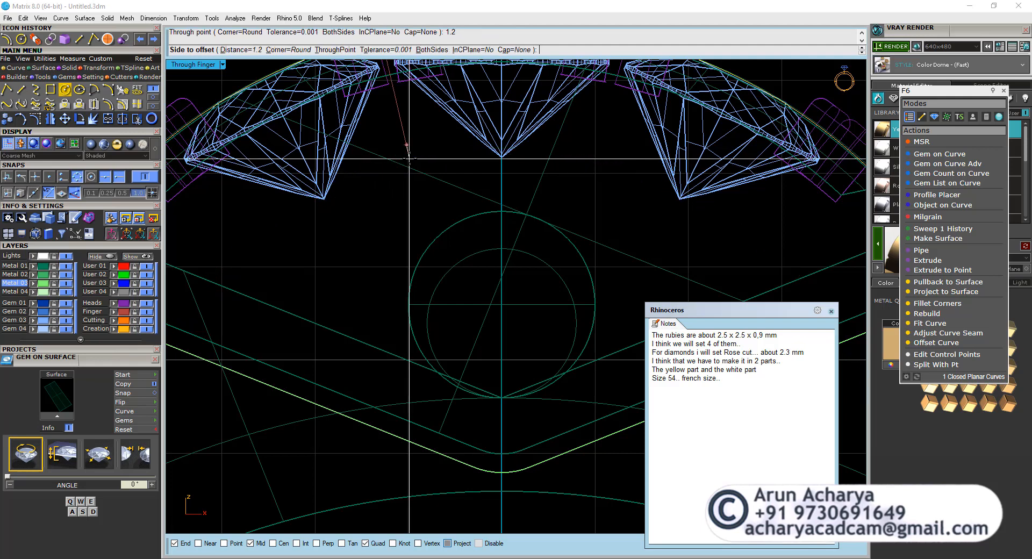
pyautogui.click(409, 159)
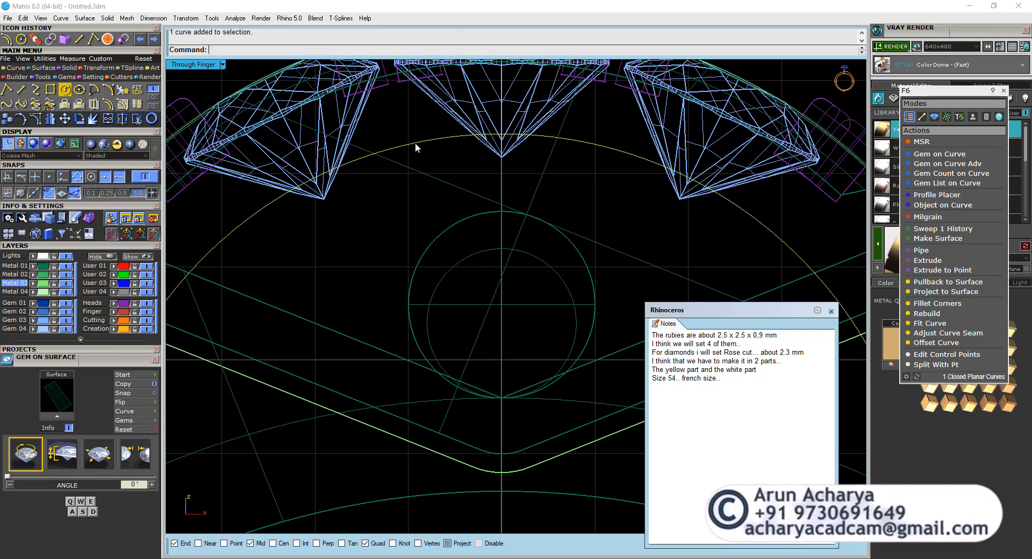
# Measure the aligned distance from the seat line's end near the outer prong to the offset circle.
pyautogui.scroll(-3, 415, 143)
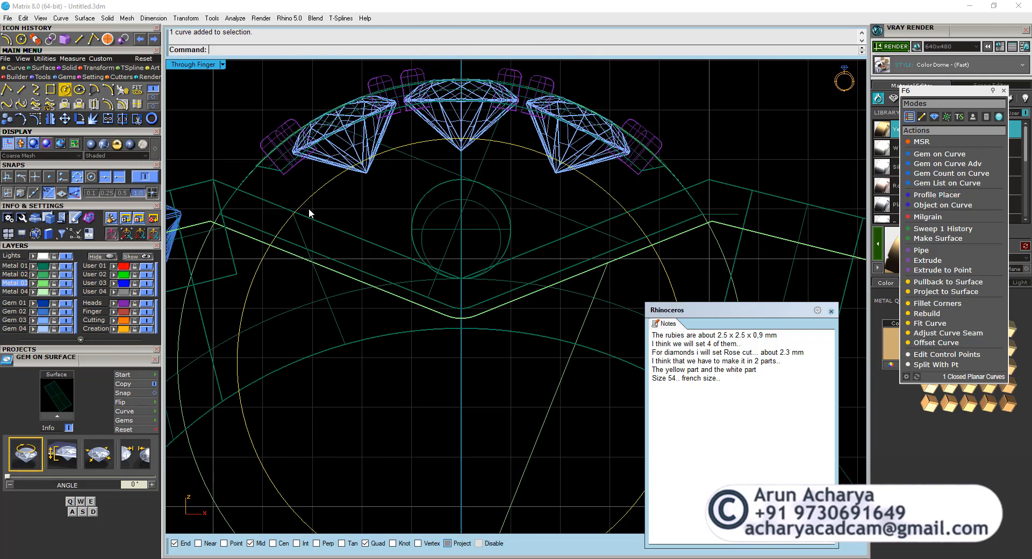
pyautogui.scroll(3, 281, 161)
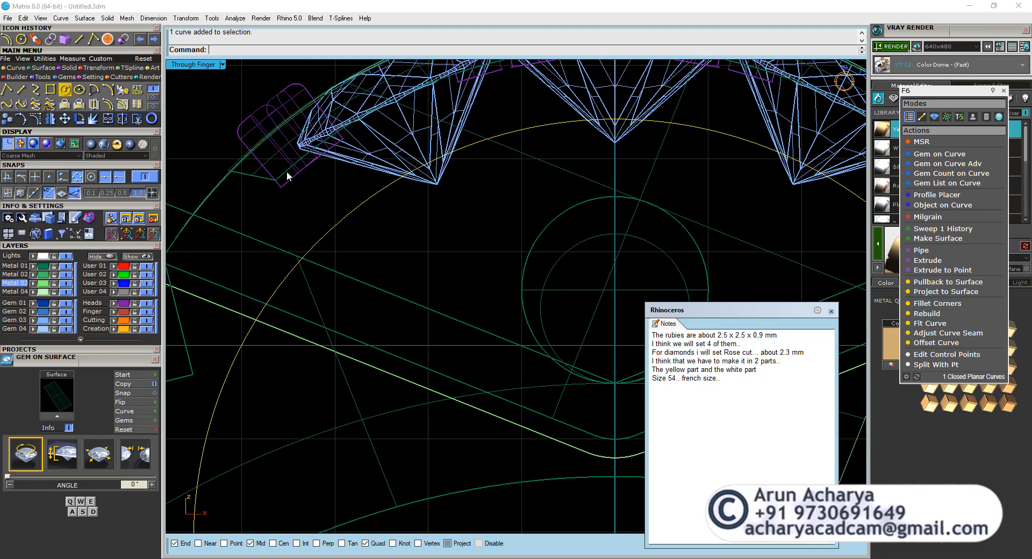
pyautogui.click(72, 58)
pyautogui.click(123, 90)
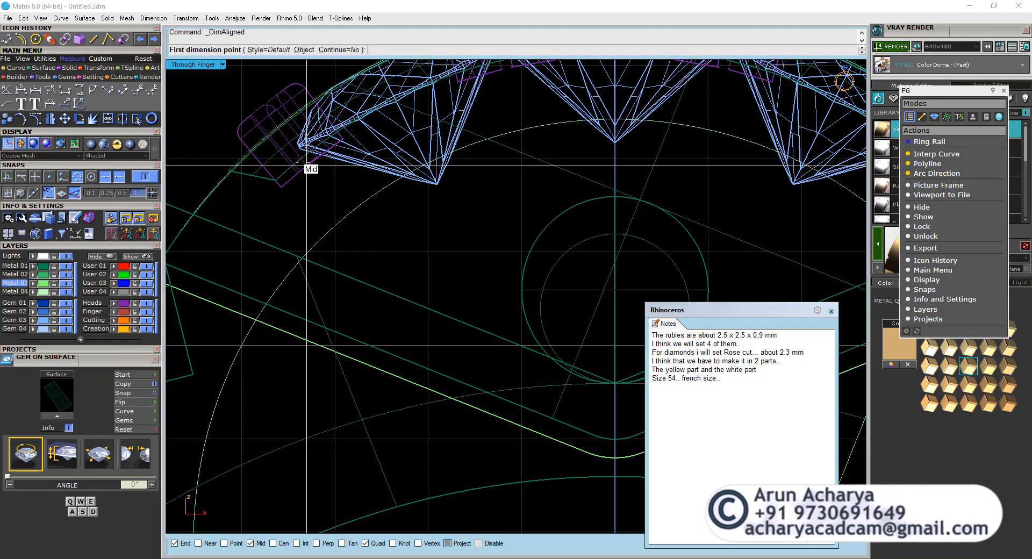
pyautogui.click(276, 181)
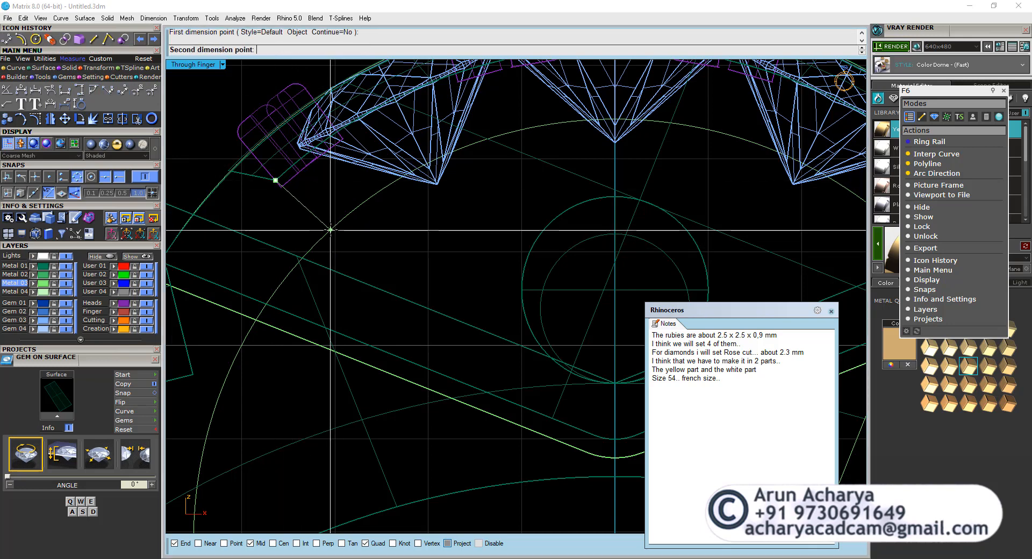
pyautogui.click(331, 231)
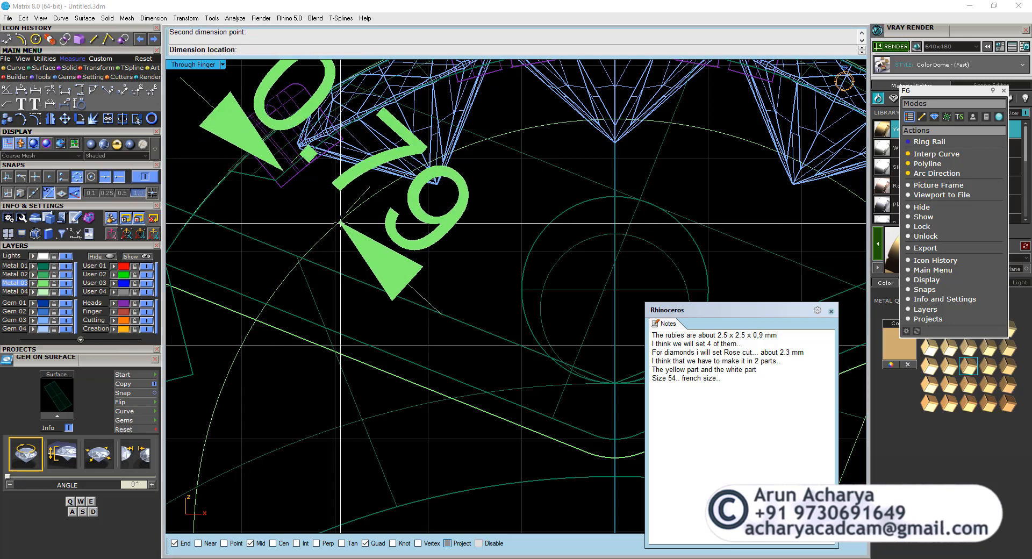
pyautogui.press('Escape')
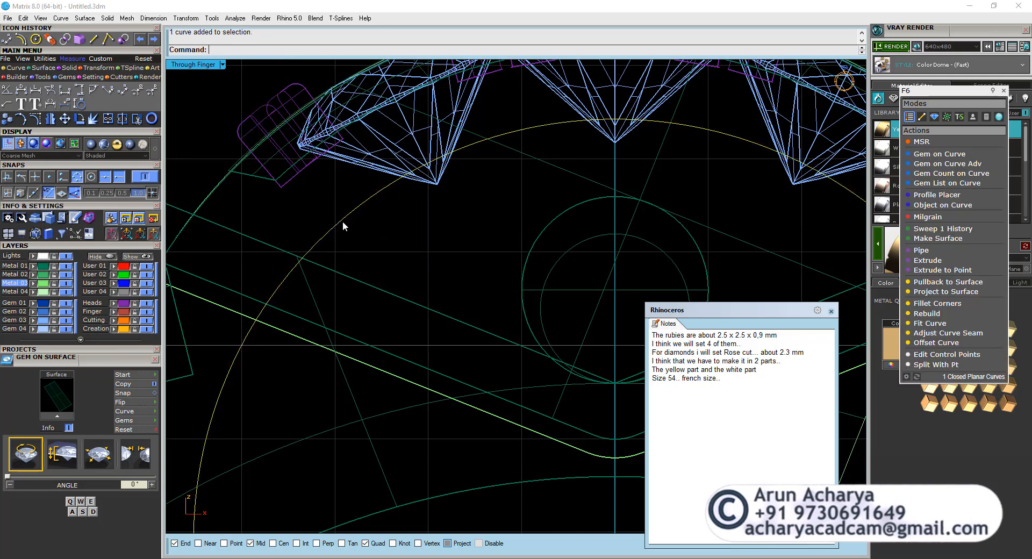
pyautogui.scroll(-2, 343, 221)
# Examine the diamond head and its crosswise cylinder in the Perspective view from above and from the side.
pyautogui.doubleClick(193, 65)
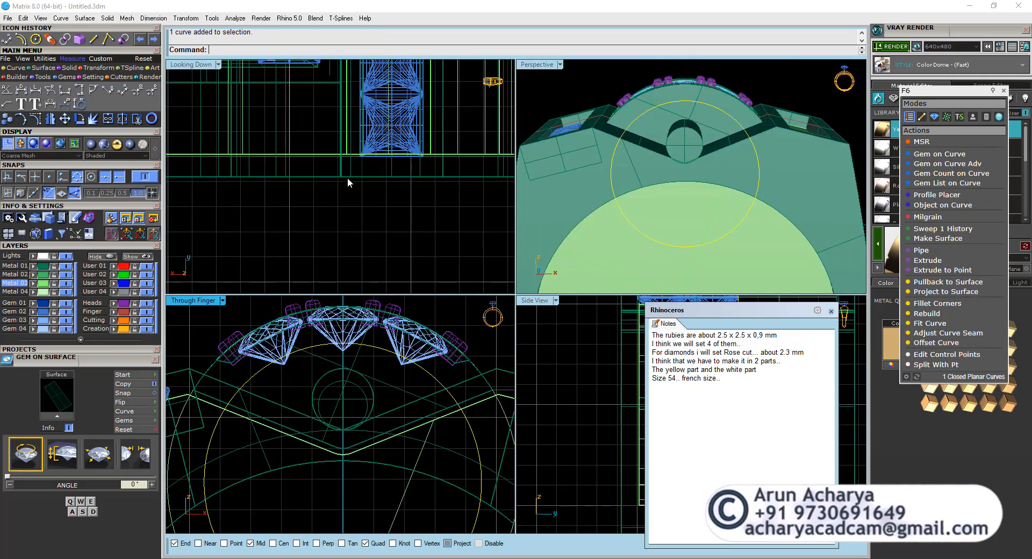
pyautogui.scroll(-4, 347, 178)
pyautogui.scroll(4, 317, 109)
pyautogui.doubleClick(533, 66)
pyautogui.moveTo(496, 135); pyautogui.dragTo(363, 197, button='right')
pyautogui.moveTo(459, 164); pyautogui.dragTo(477, 165, button='right')
pyautogui.press('Escape')
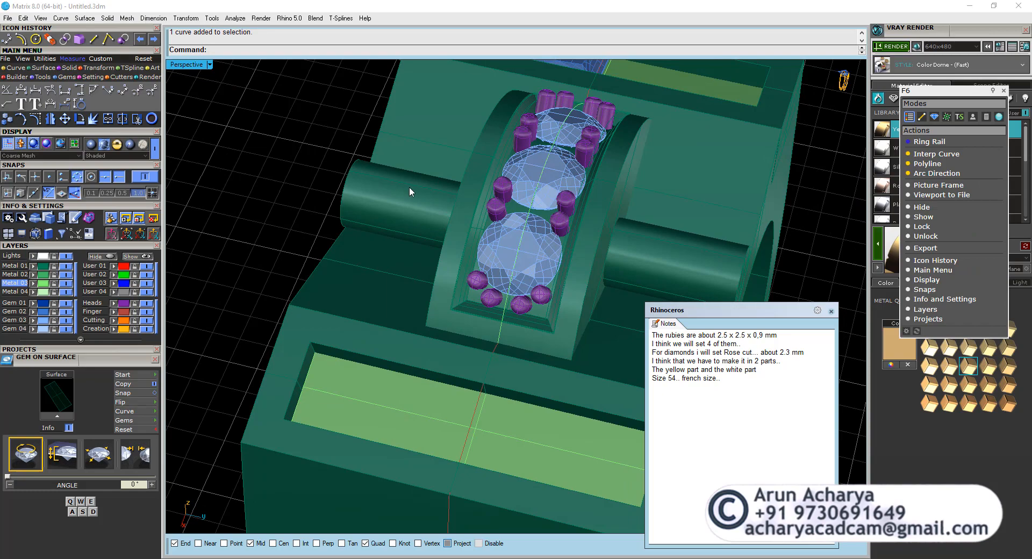
pyautogui.moveTo(410, 191); pyautogui.dragTo(550, 286, button='right')
pyautogui.click(430, 200)
pyautogui.press('Escape')
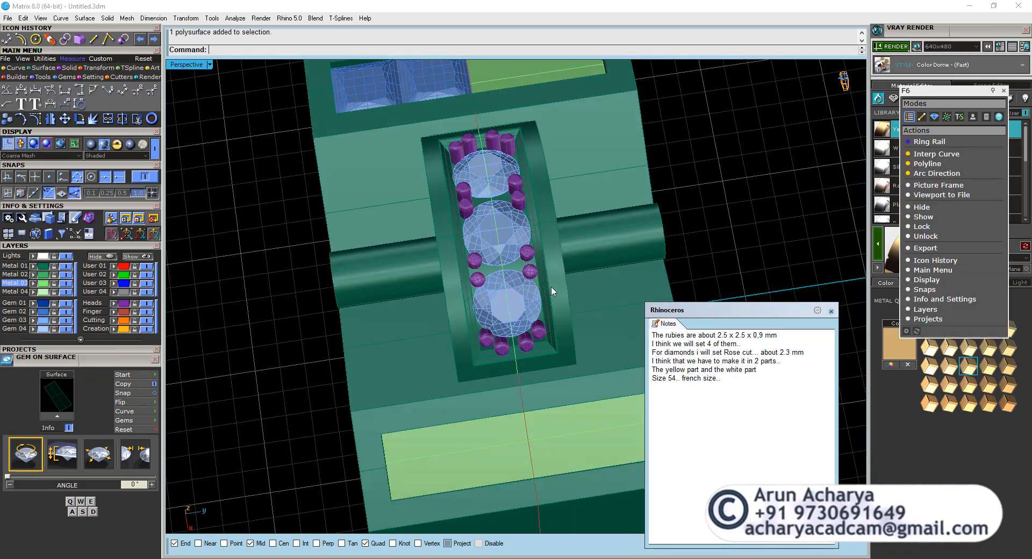
pyautogui.moveTo(400, 271); pyautogui.dragTo(307, 274, button='right')
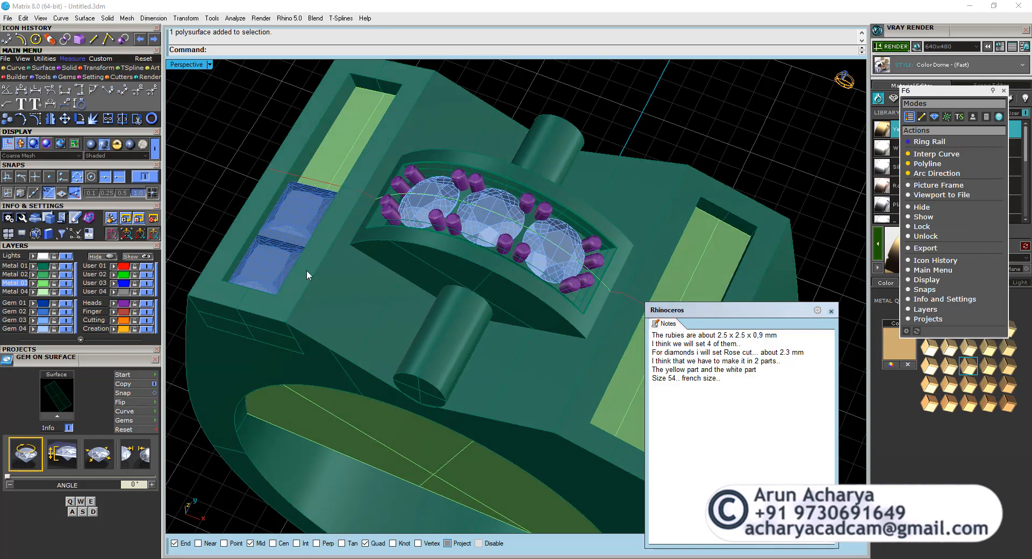
# Examine the white diamond part and its crosswise bar in the reference photo up close.
pyautogui.scroll(-10, 331, 278)
pyautogui.keyDown('shift'); pyautogui.moveTo(710, 284); pyautogui.dragTo(461, 297, button='right'); pyautogui.keyUp('shift')
pyautogui.scroll(14, 460, 297)
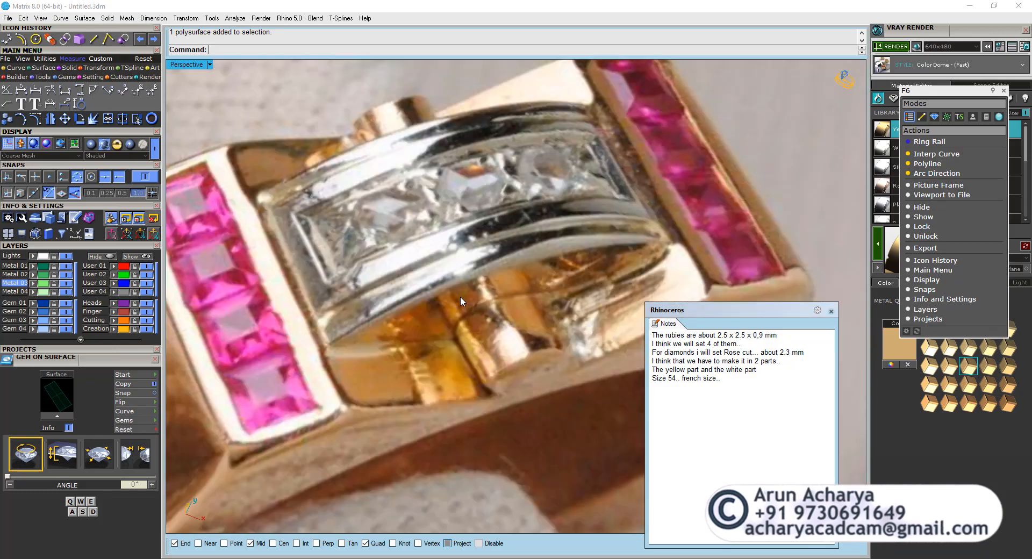
pyautogui.scroll(-12, 504, 281)
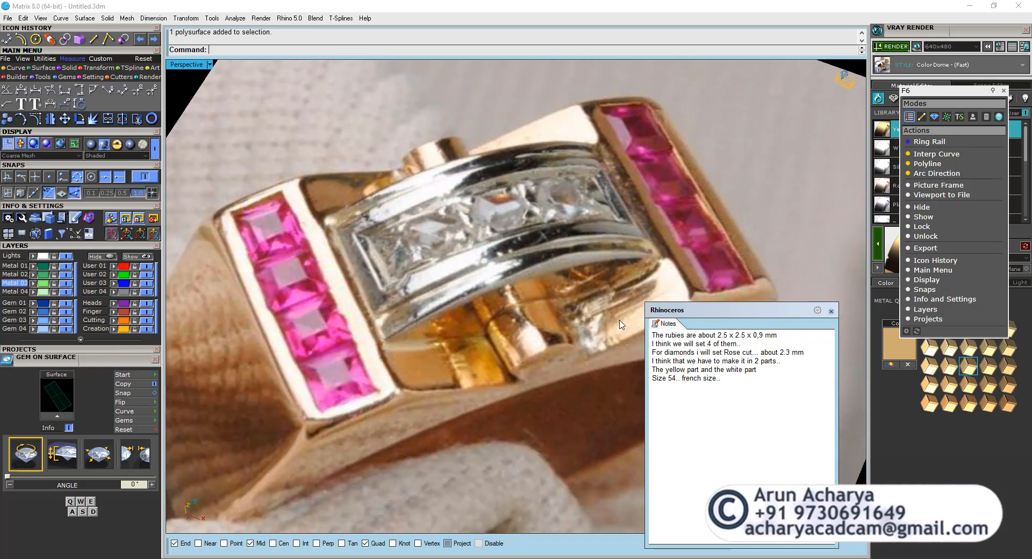
pyautogui.scroll(10, 242, 287)
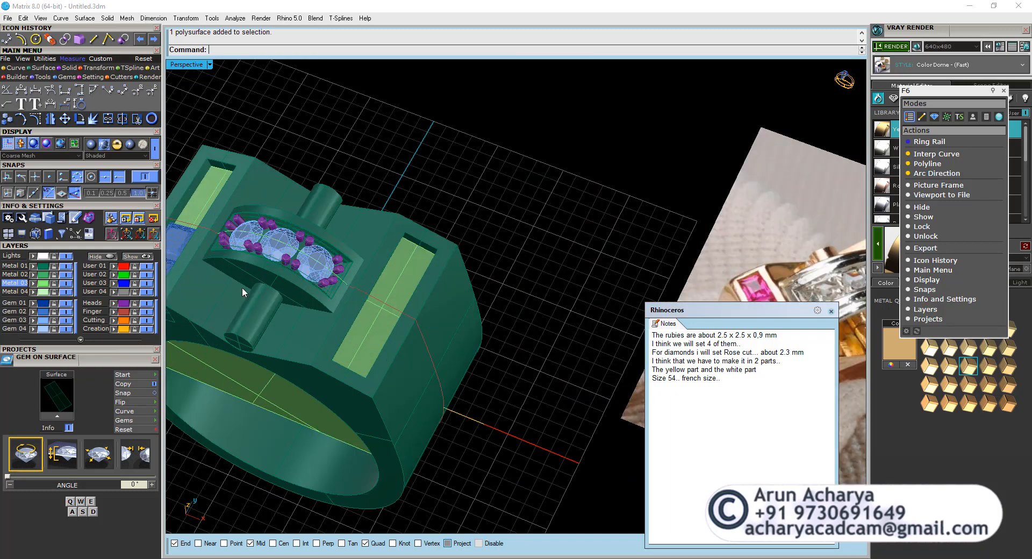
pyautogui.click(58, 76)
pyautogui.moveTo(69, 69)
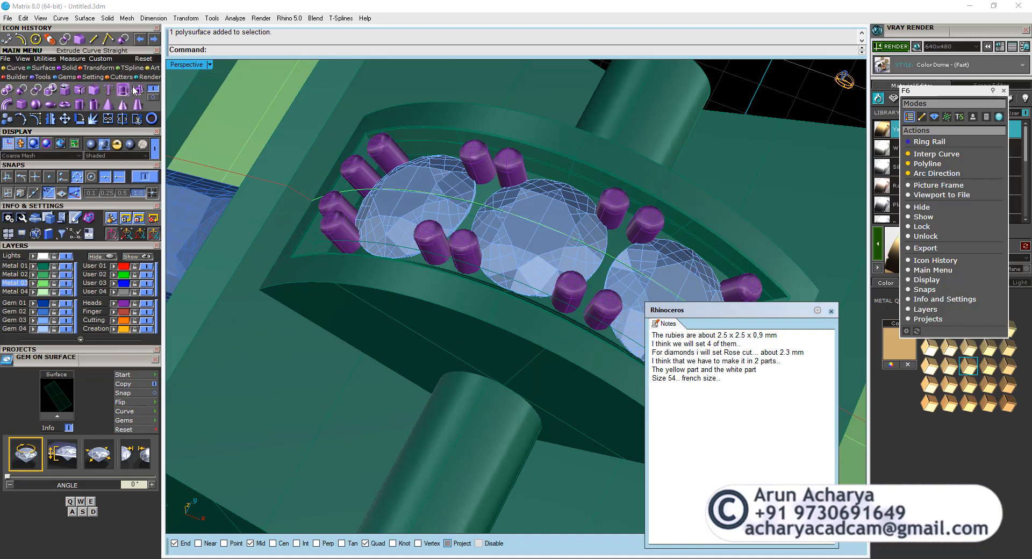
pyautogui.click(138, 90)
pyautogui.click(420, 330)
pyautogui.rightClick(421, 330)
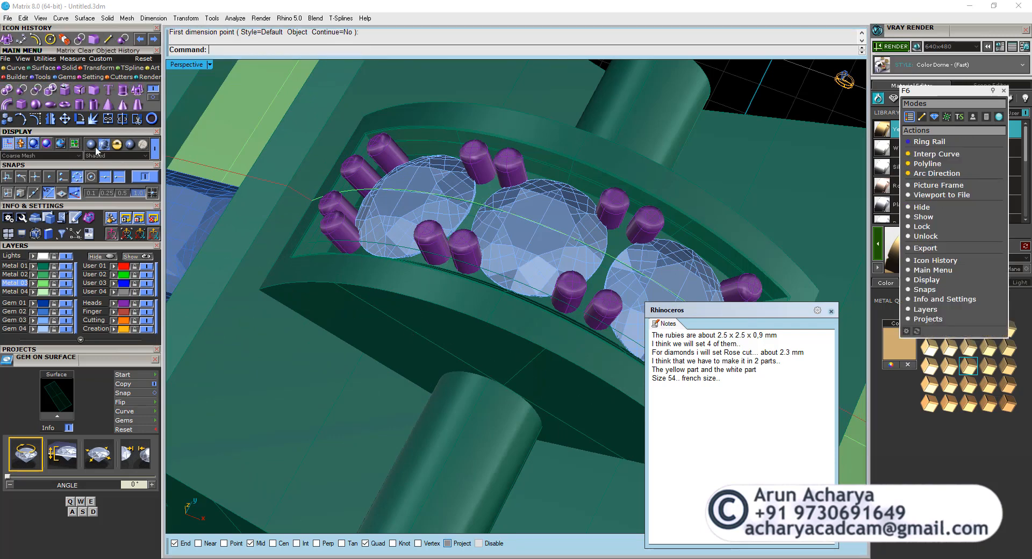
pyautogui.click(139, 92)
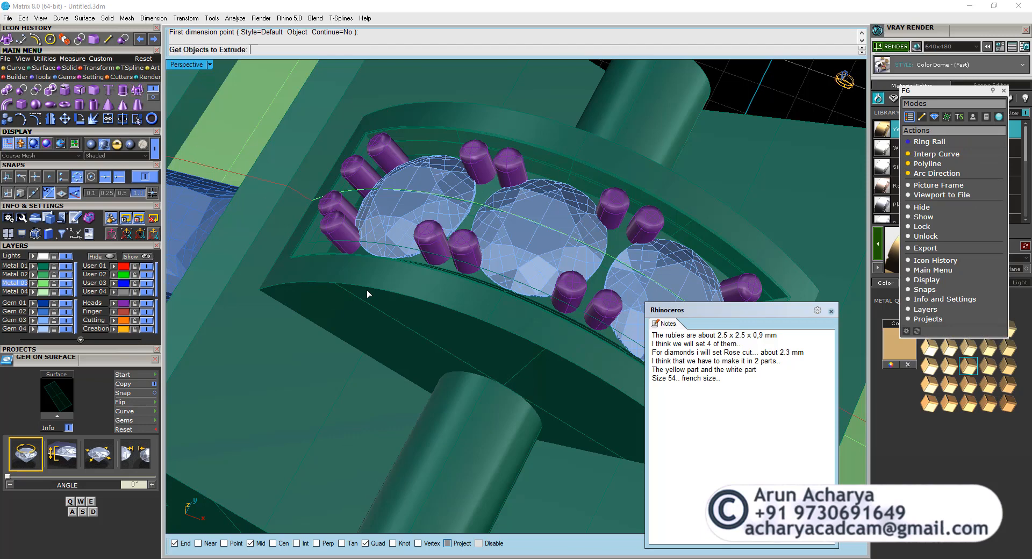
pyautogui.click(294, 283)
pyautogui.rightClick(294, 285)
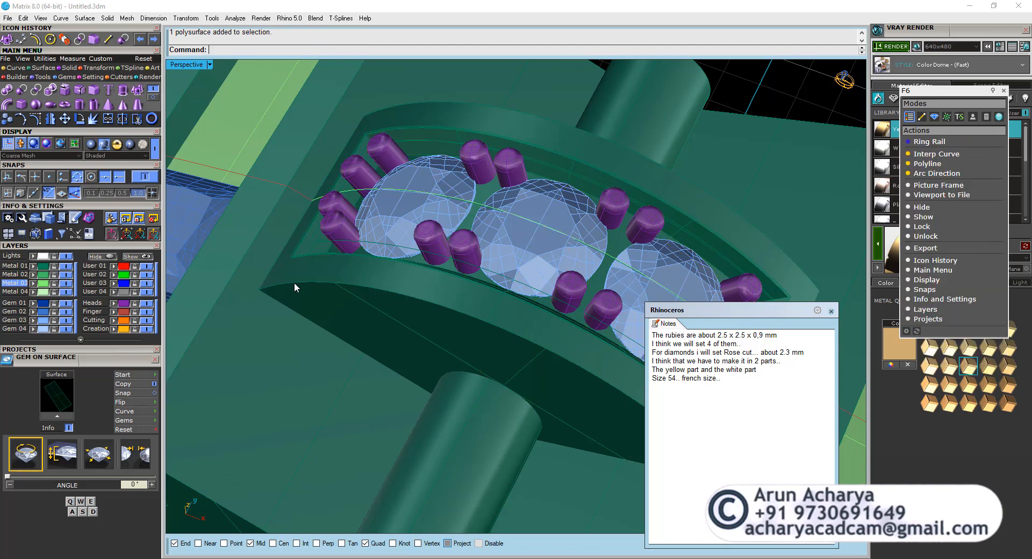
# Extract a copy of the flat side face of the diamond head.
pyautogui.click(108, 91)
pyautogui.click(378, 307)
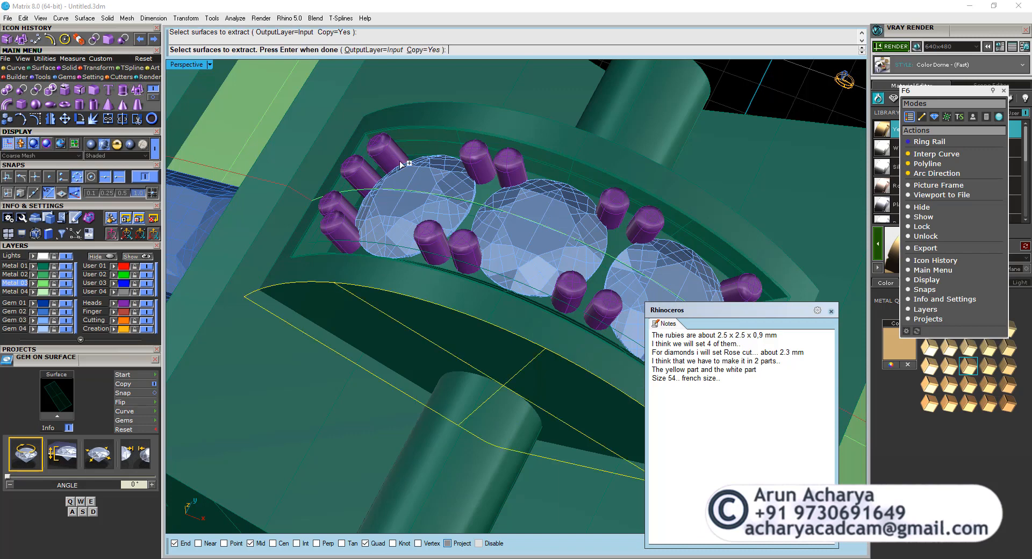
pyautogui.rightClick(412, 102)
# Try to extrude the extracted side face straight by 0.6 mm as a solid.
pyautogui.click(138, 93)
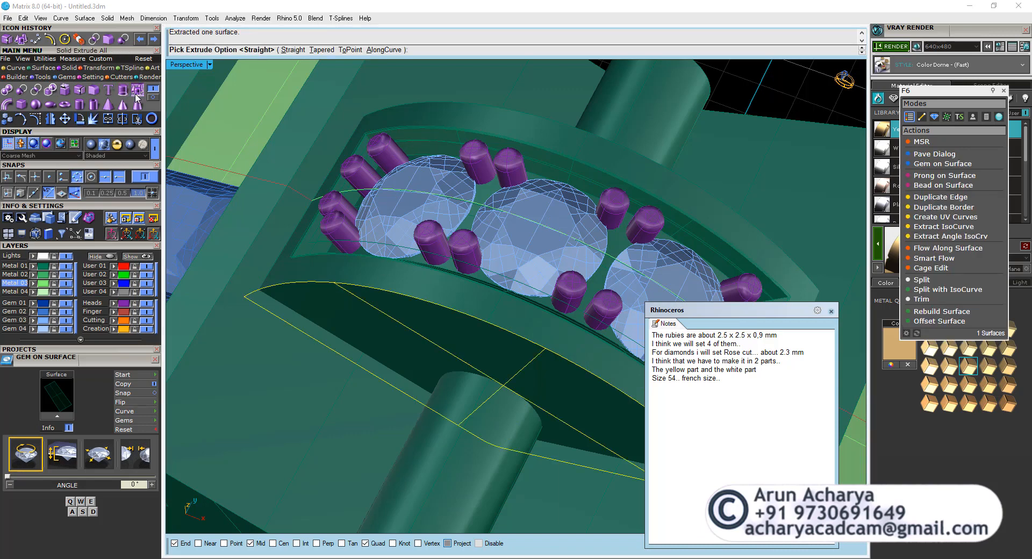
pyautogui.click(293, 49)
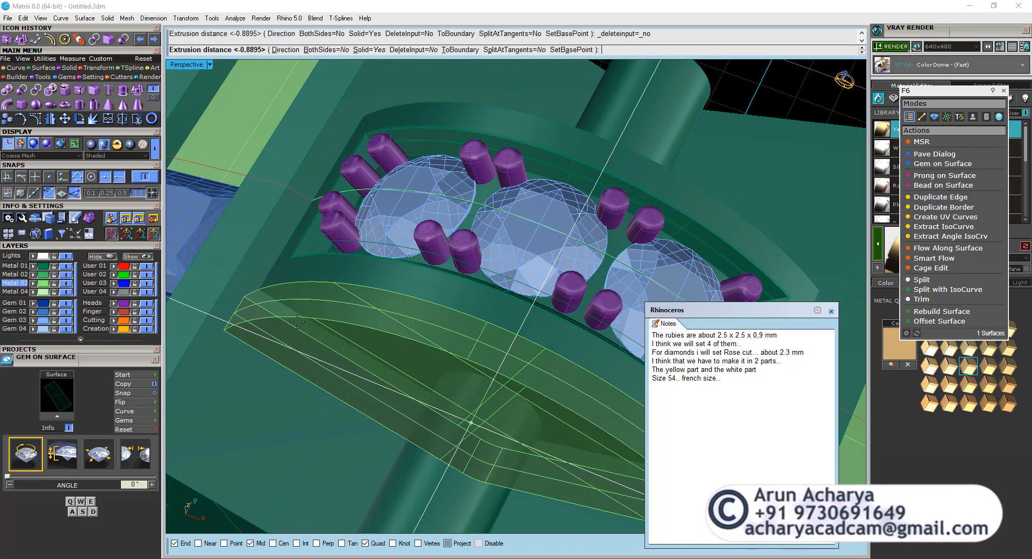
pyautogui.write('.6')
pyautogui.press('Return')
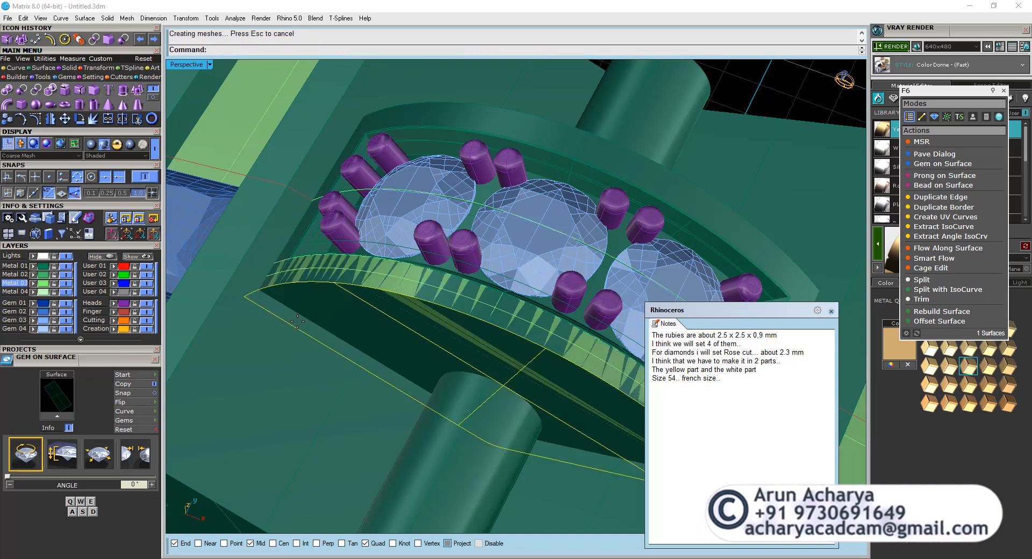
pyautogui.hotkey('ctrl', 'z')
# Extrude the extracted side face by -0.6 mm into a solid plate on the outside of the diamond head.
pyautogui.rightClick(298, 321)
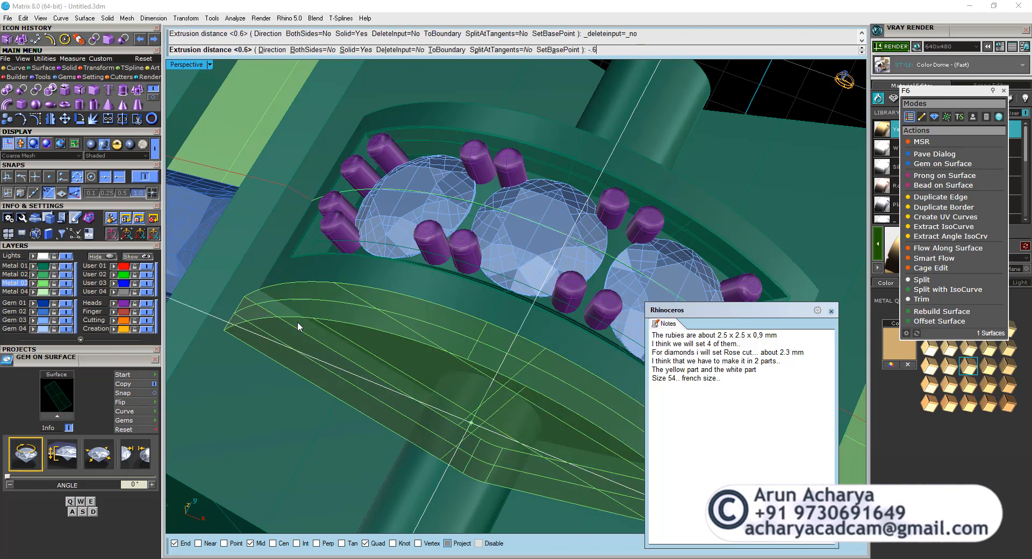
pyautogui.write('-.6')
pyautogui.press('Return')
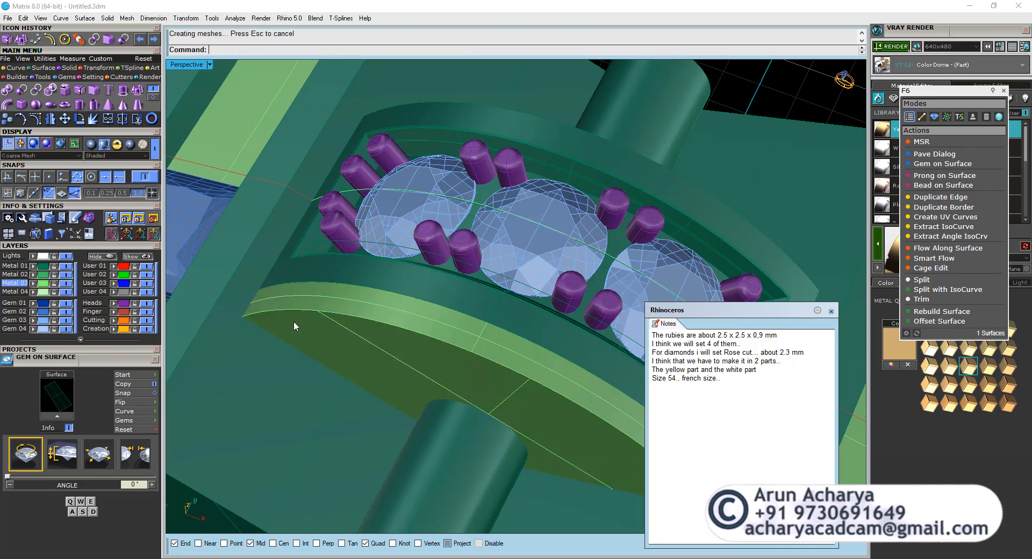
# Fillet the curved edges of the new side plate and the far curved edge of the diamond head with one common radius.
pyautogui.click(94, 91)
pyautogui.click(454, 315)
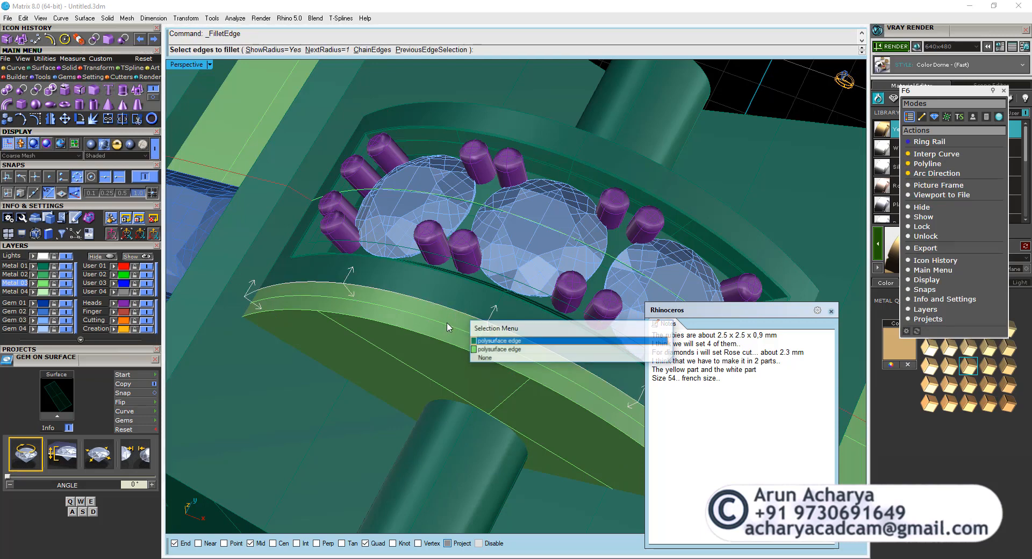
pyautogui.click(493, 338)
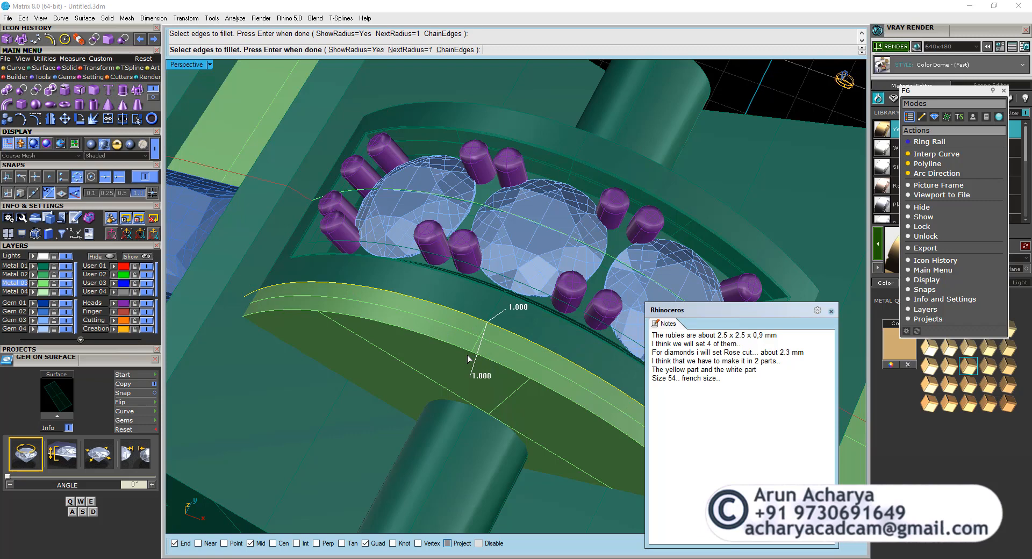
pyautogui.click(537, 118)
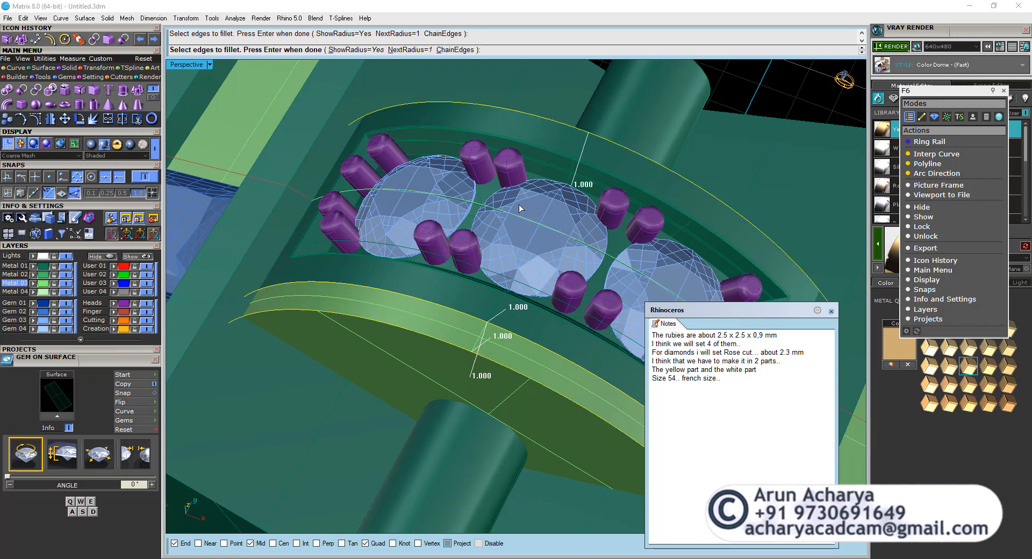
pyautogui.scroll(2, 484, 318)
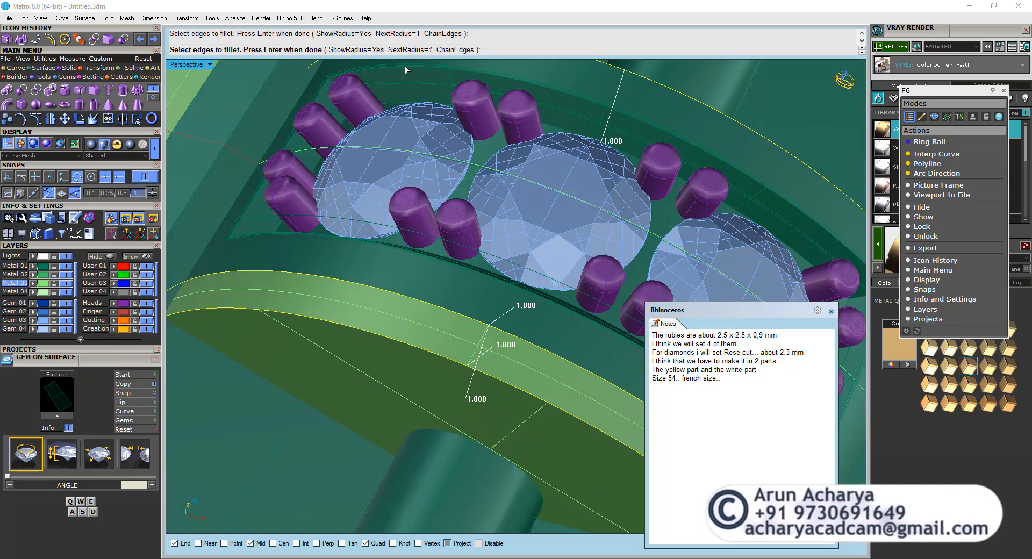
pyautogui.press('Return')
pyautogui.click(431, 50)
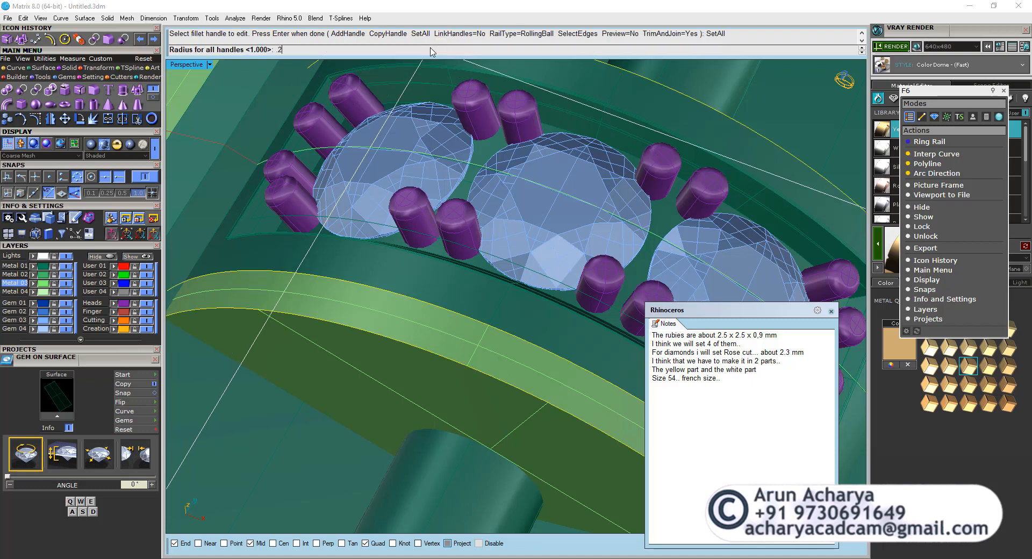
pyautogui.press('Return')
# Mirror the filleted side plate through the origin (0) to the opposite side of the diamond head, keeping the original.
pyautogui.scroll(-4, 341, 283)
pyautogui.moveTo(341, 283); pyautogui.dragTo(301, 311, button='right')
pyautogui.scroll(-3, 330, 305)
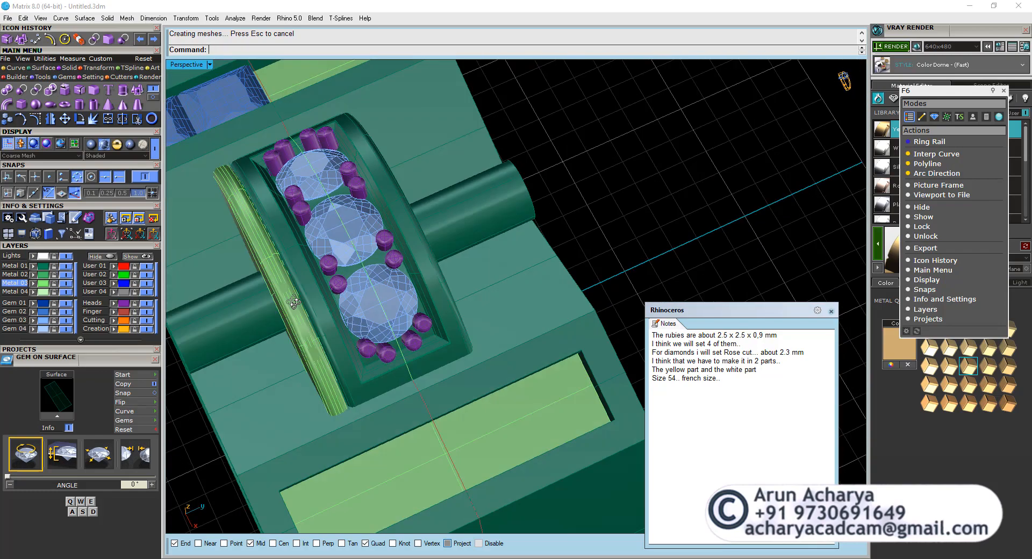
pyautogui.click(292, 316)
pyautogui.click(51, 119)
pyautogui.scroll(-6, 416, 172)
pyautogui.write('0')
pyautogui.press('Return')
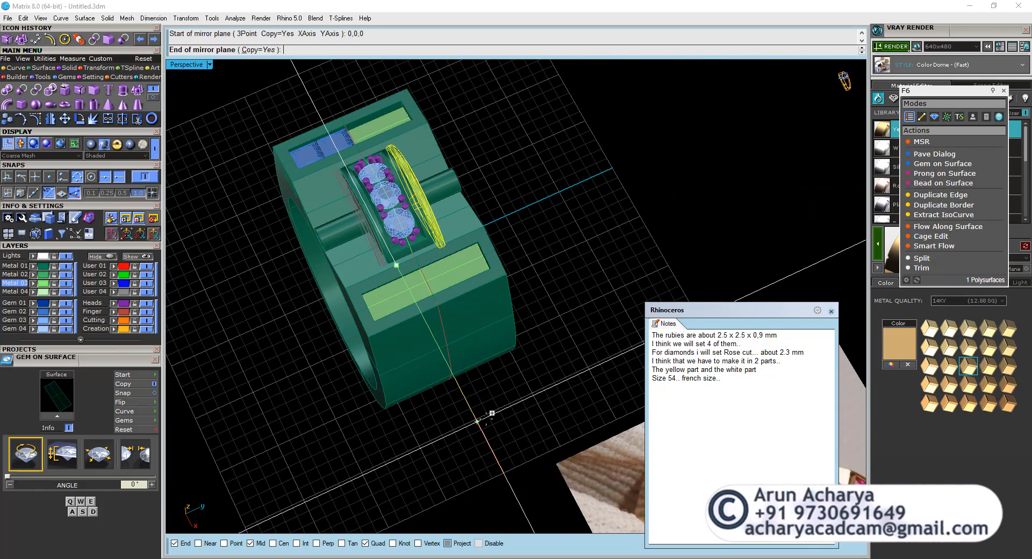
pyautogui.click(483, 421)
pyautogui.moveTo(376, 344); pyautogui.dragTo(464, 332, button='right')
pyautogui.scroll(4, 366, 301)
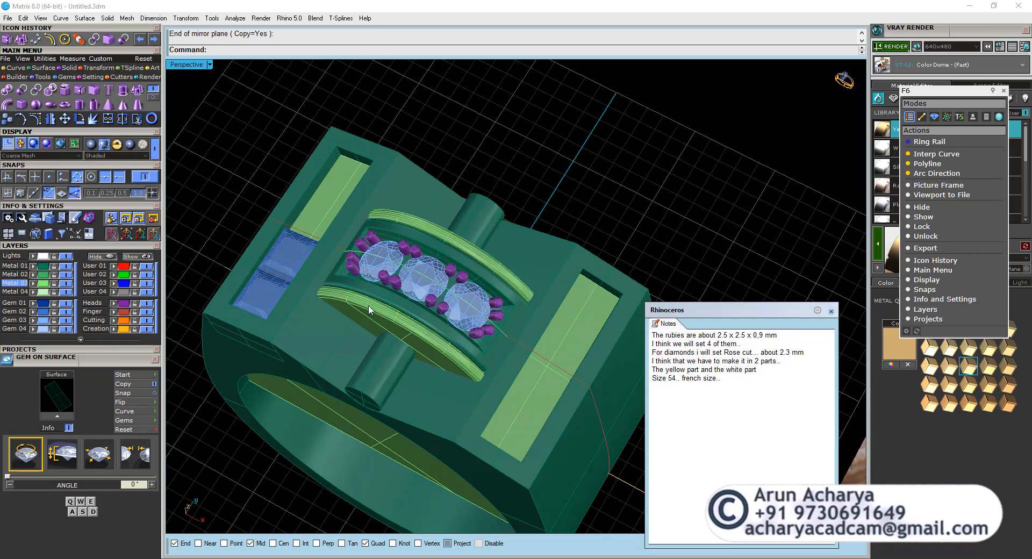
# Examine the rubies, side plates, diamond head and crosswise cylinder from above and from the front in the Perspective view.
pyautogui.moveTo(369, 308); pyautogui.dragTo(441, 325, button='right')
pyautogui.scroll(-2, 401, 371)
pyautogui.scroll(5, 395, 377)
pyautogui.click(371, 412)
pyautogui.keyDown('shift'); pyautogui.click(377, 478); pyautogui.keyUp('shift')
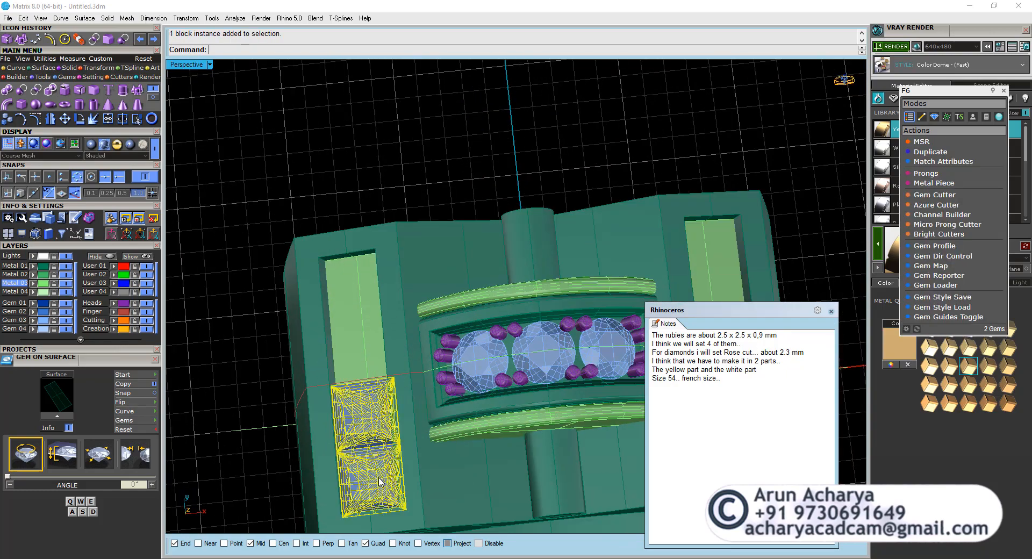
pyautogui.scroll(-2, 377, 332)
pyautogui.moveTo(377, 332); pyautogui.dragTo(379, 365, button='right')
pyautogui.press('Escape')
pyautogui.click(434, 356)
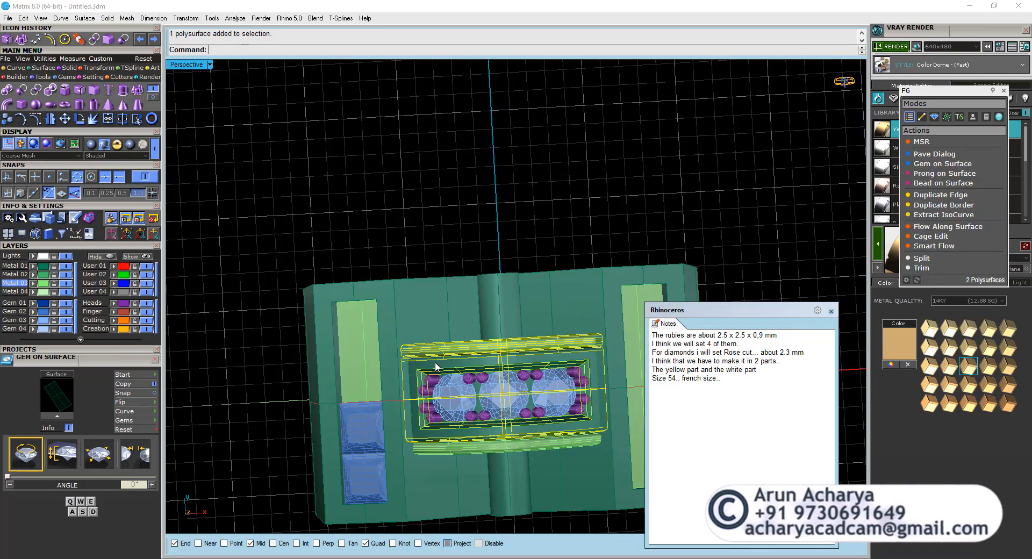
pyautogui.press('Escape')
pyautogui.click(517, 484)
pyautogui.keyDown('shift'); pyautogui.moveTo(511, 471); pyautogui.dragTo(448, 359, button='right'); pyautogui.keyUp('shift')
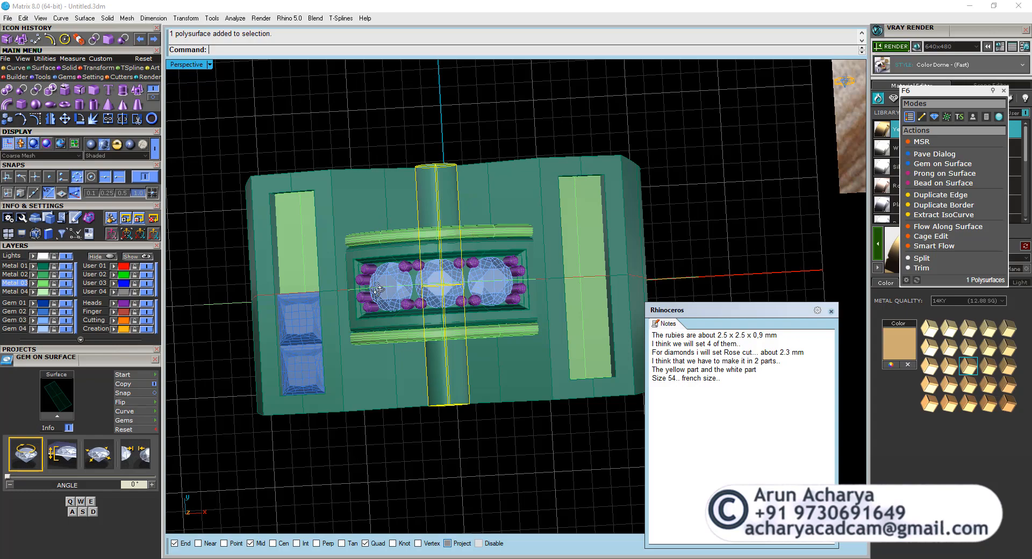
pyautogui.moveTo(378, 290); pyautogui.dragTo(394, 233, button='right')
pyautogui.scroll(2, 395, 230)
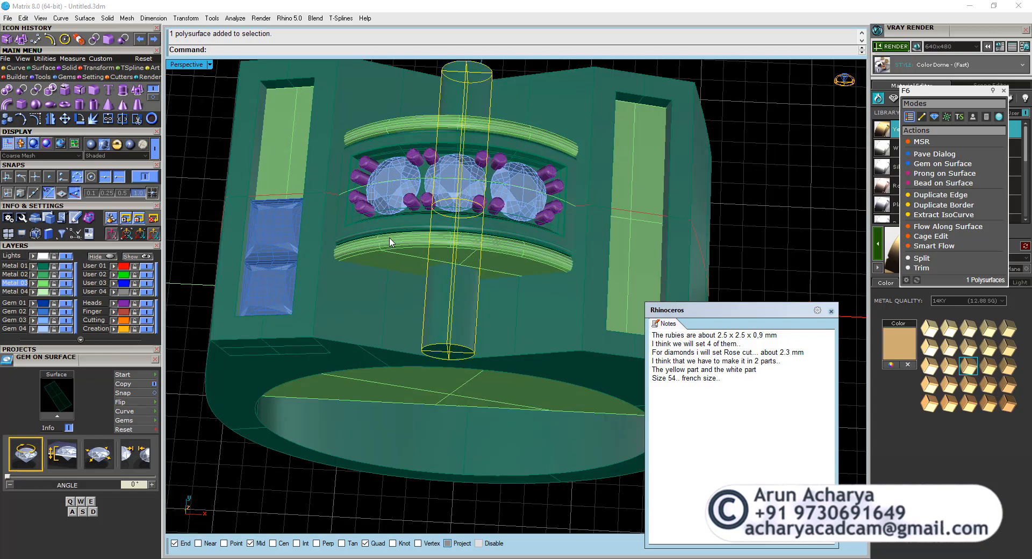
pyautogui.moveTo(504, 280); pyautogui.dragTo(483, 225, button='right')
# Extrude the offset circle beneath the diamonds to both sides as a solid cylinder passing through the whole diamond head.
pyautogui.doubleClick(191, 65)
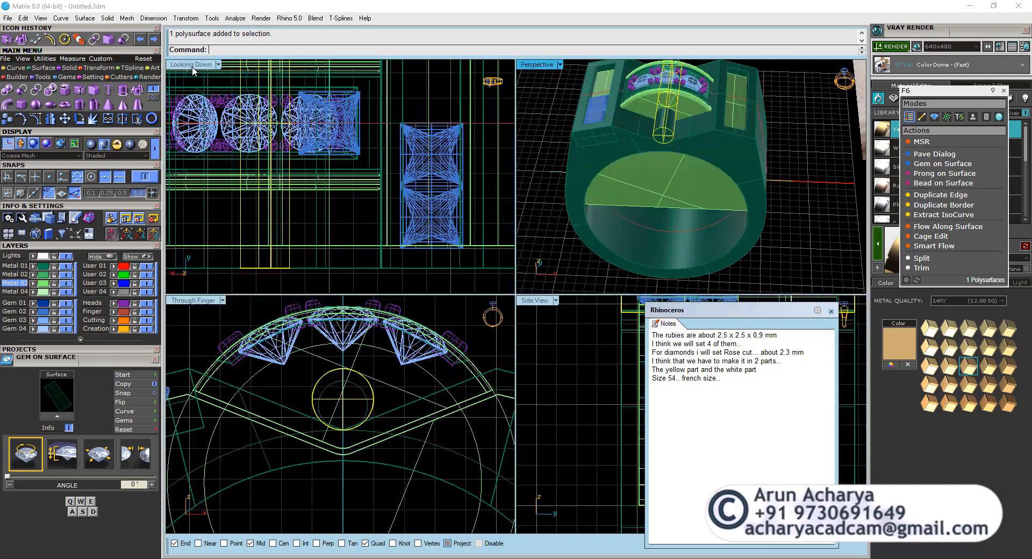
pyautogui.click(259, 369)
pyautogui.doubleClick(537, 68)
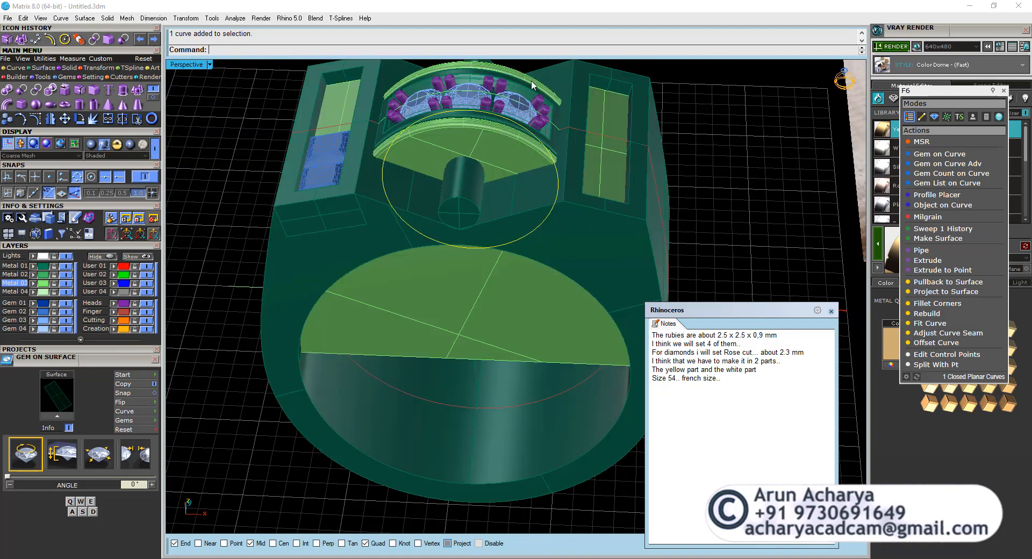
pyautogui.moveTo(479, 192)
pyautogui.mouseDown(button='right')
pyautogui.moveTo(454, 247)
pyautogui.moveTo(491, 186)
pyautogui.mouseUp(button='right')
pyautogui.click(123, 92)
pyautogui.moveTo(263, 131); pyautogui.dragTo(375, 163, button='right')
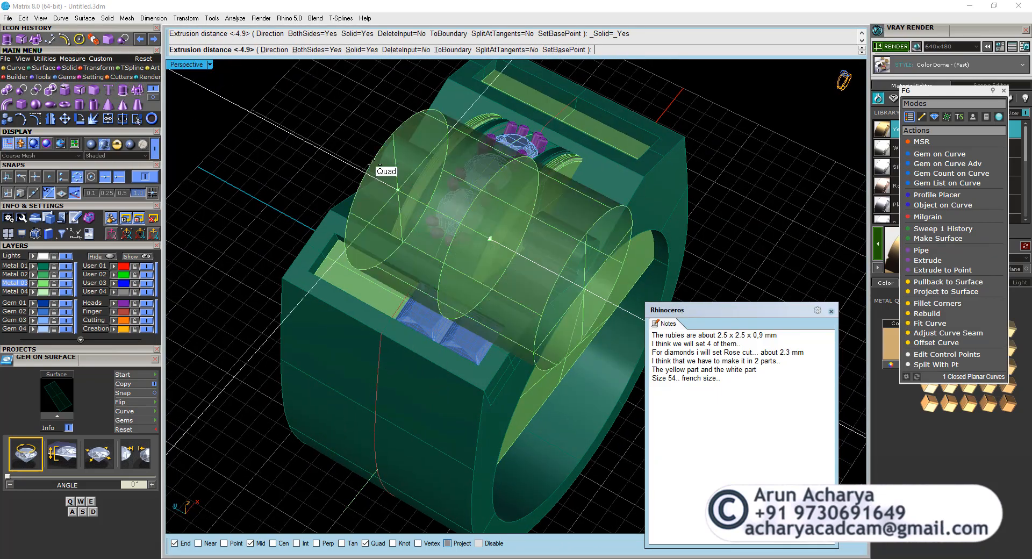
pyautogui.click(319, 155)
# Subtract the large extruded cylinder from the diamond head with a Boolean difference.
pyautogui.click(441, 173)
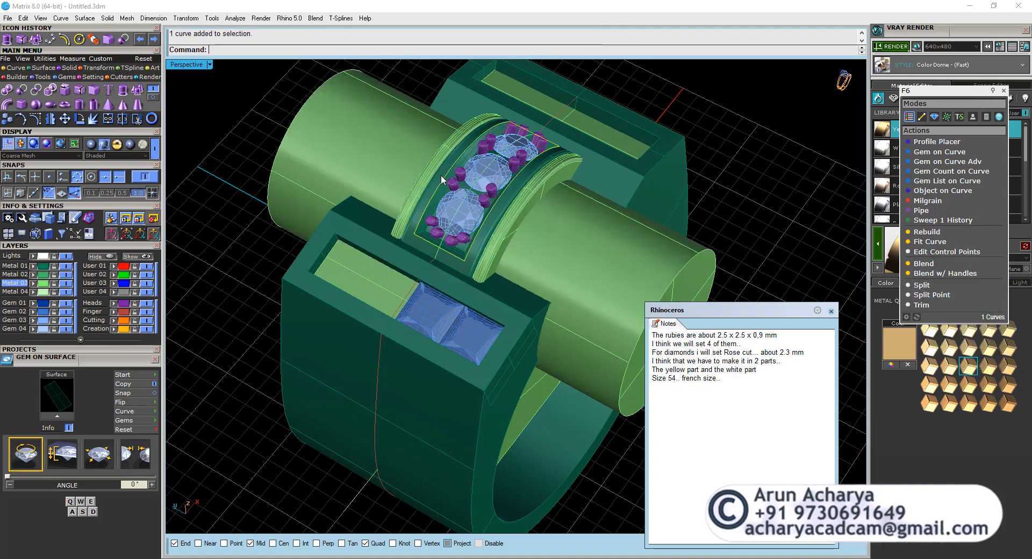
pyautogui.scroll(4, 427, 203)
pyautogui.click(421, 206)
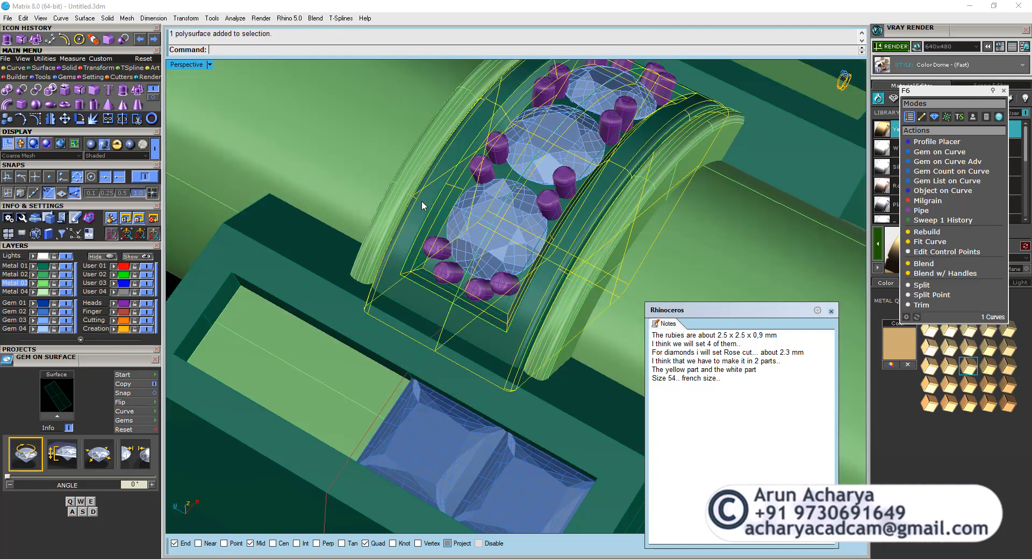
pyautogui.click(35, 91)
pyautogui.click(319, 149)
pyautogui.press('Return')
pyautogui.scroll(-3, 444, 184)
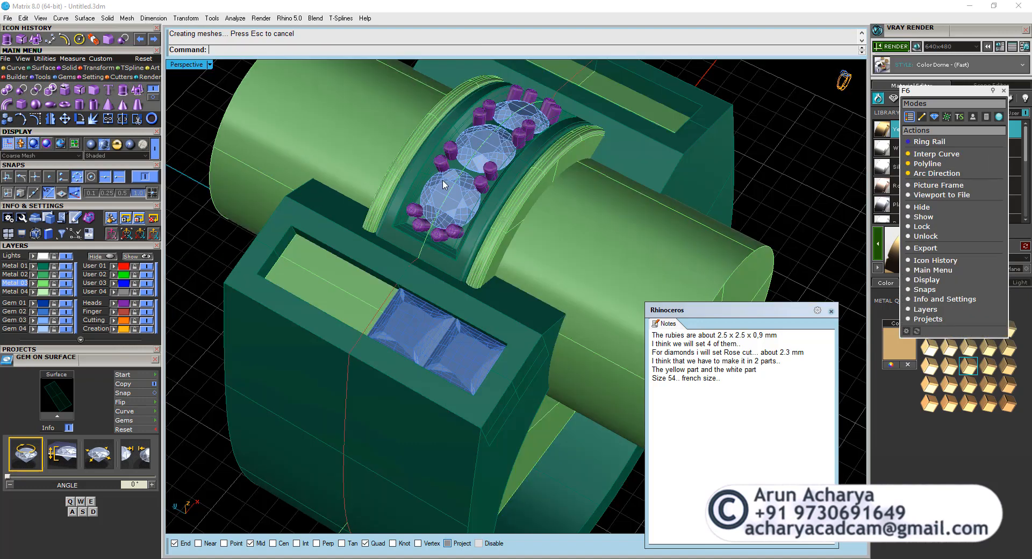
# Delete the large cylinder that was used to cut the diamond head.
pyautogui.click(480, 248)
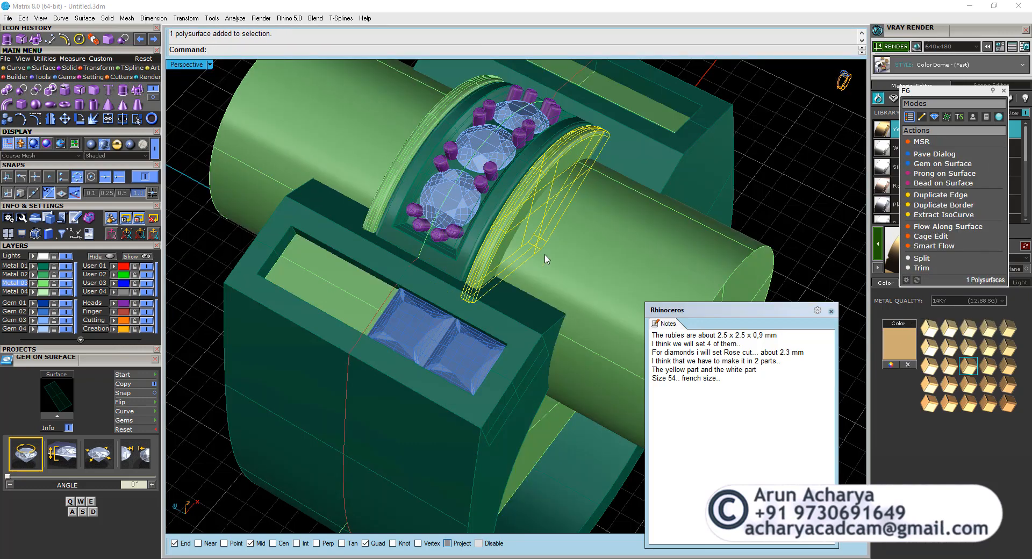
pyautogui.moveTo(546, 259); pyautogui.dragTo(458, 72, button='right')
pyautogui.scroll(-5, 437, 209)
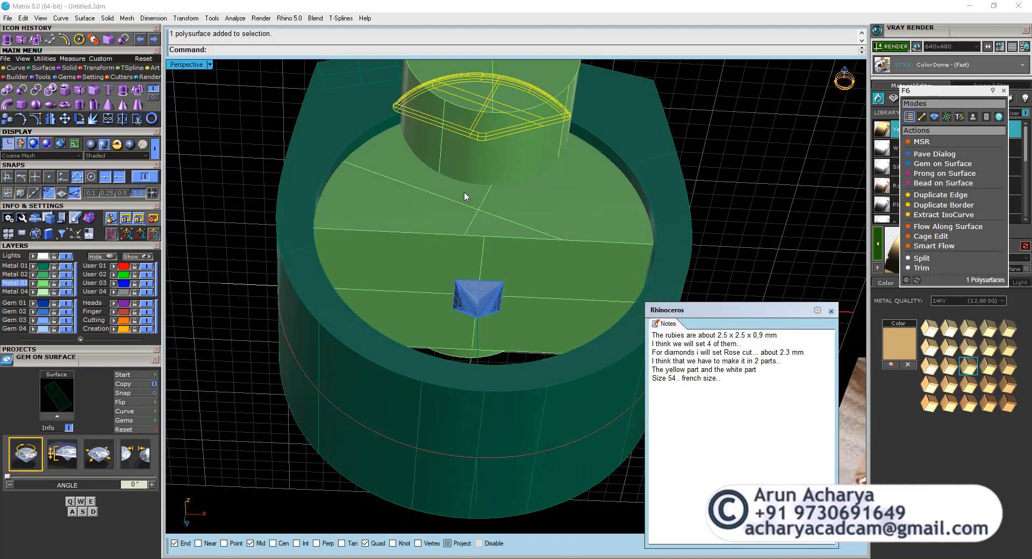
pyautogui.click(461, 208)
pyautogui.click(488, 151)
pyautogui.press('Delete')
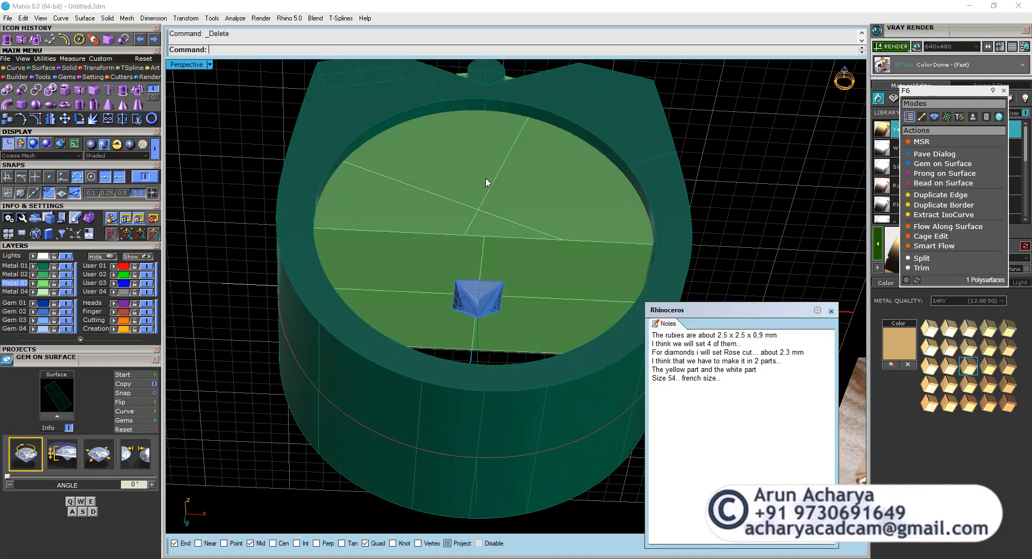
# Hide the light green hollowing solid that fills the inside of the ring body.
pyautogui.moveTo(482, 186); pyautogui.dragTo(461, 281, button='right')
pyautogui.click(477, 199)
pyautogui.hotkey('ctrl', 'h')
pyautogui.scroll(-4, 479, 244)
pyautogui.moveTo(479, 244); pyautogui.dragTo(450, 217, button='right')
pyautogui.scroll(4, 440, 191)
# Check the ring body and the arched underside of the diamond head up close.
pyautogui.click(440, 191)
pyautogui.scroll(-3, 440, 190)
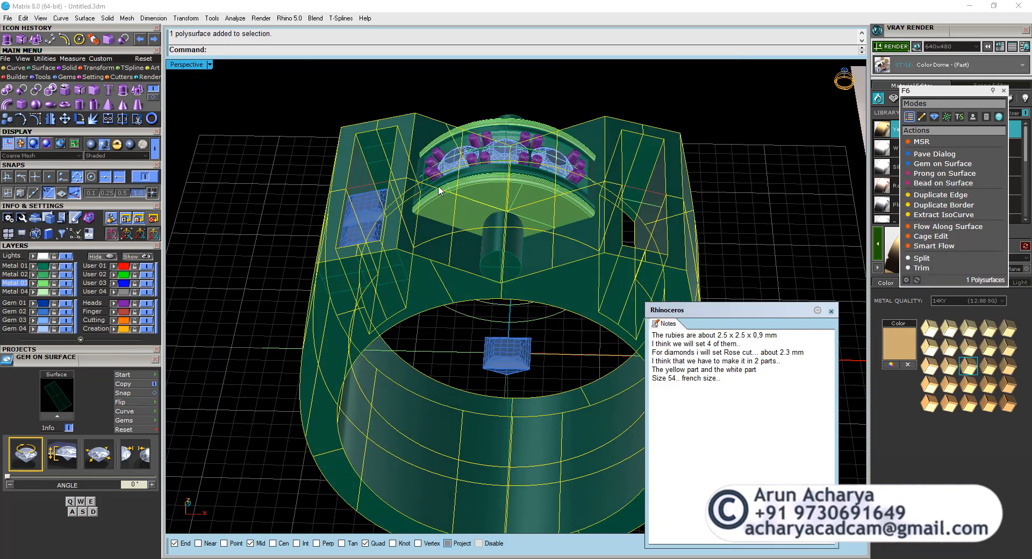
pyautogui.scroll(6, 440, 190)
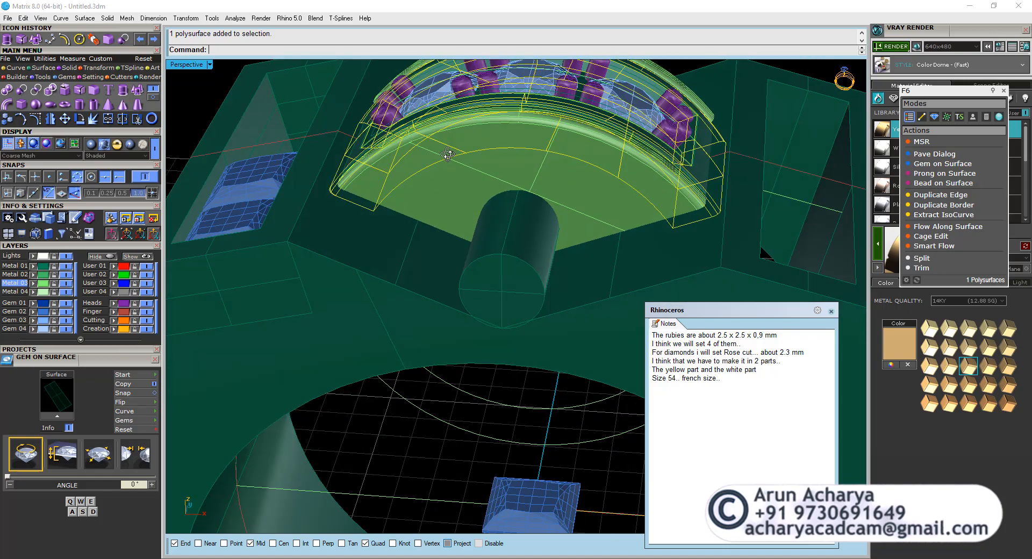
# Check how the side plates and diamond head sit against the ring body and its crossbar.
pyautogui.moveTo(447, 155)
pyautogui.mouseDown(button='right')
pyautogui.moveTo(446, 139)
pyautogui.moveTo(463, 144)
pyautogui.mouseUp(button='right')
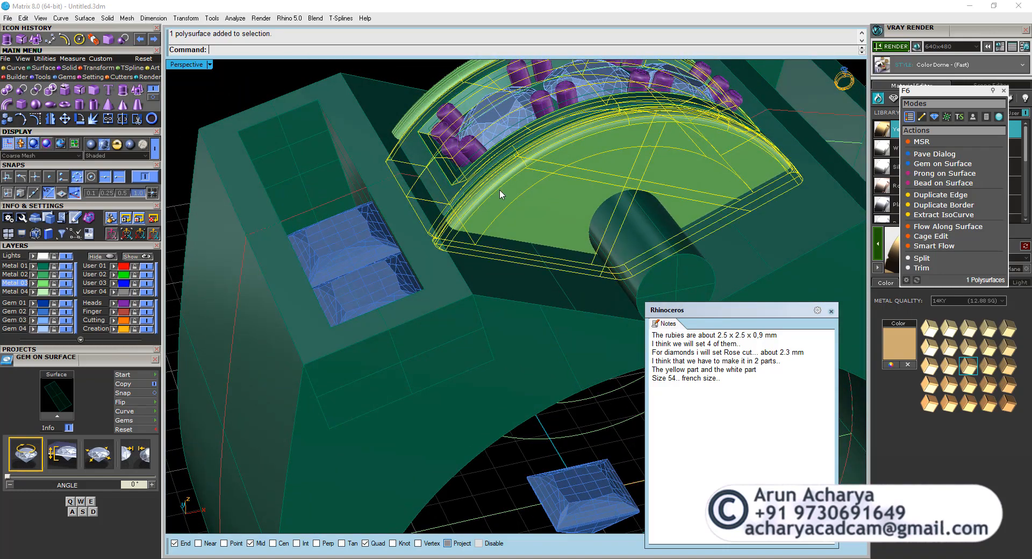
pyautogui.moveTo(414, 108); pyautogui.dragTo(408, 166, button='right')
pyautogui.scroll(2, 369, 211)
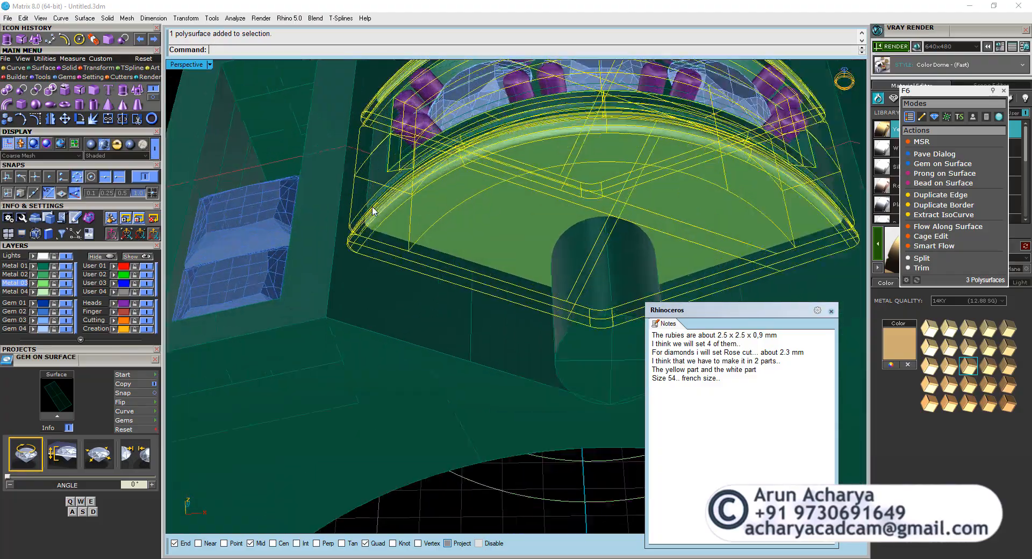
pyautogui.scroll(-2, 444, 299)
pyautogui.scroll(-5, 443, 288)
pyautogui.moveTo(444, 288); pyautogui.dragTo(438, 214, button='right')
pyautogui.doubleClick(191, 65)
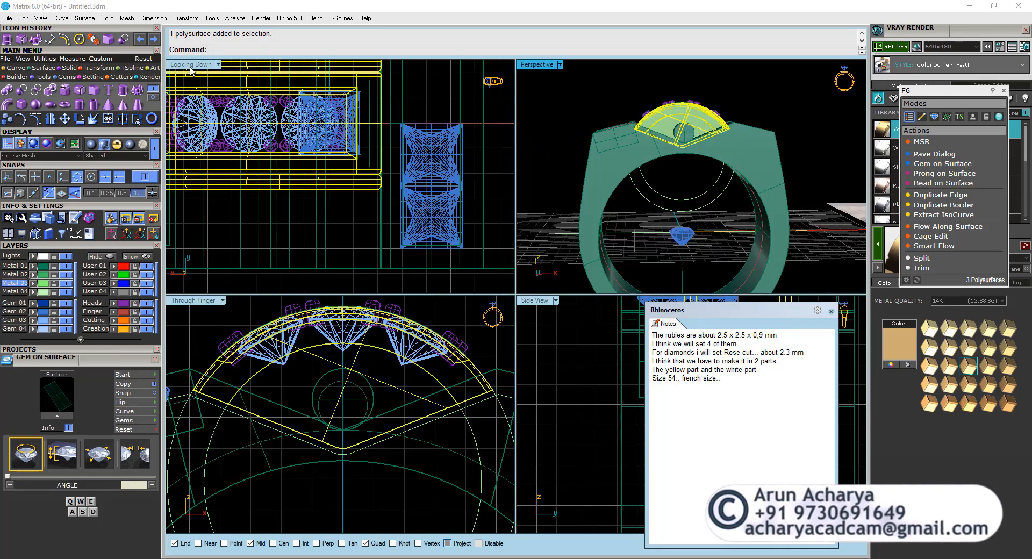
# Extrude the larger of the two concentric circles into a solid on both sides, out to the side plate's end corner.
pyautogui.doubleClick(191, 300)
pyautogui.scroll(-2, 321, 270)
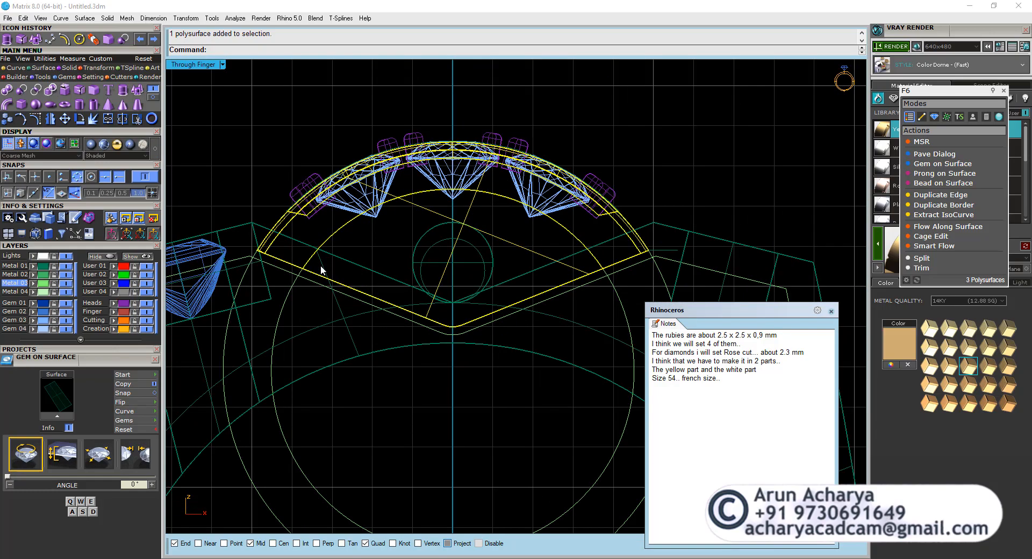
pyautogui.click(242, 286)
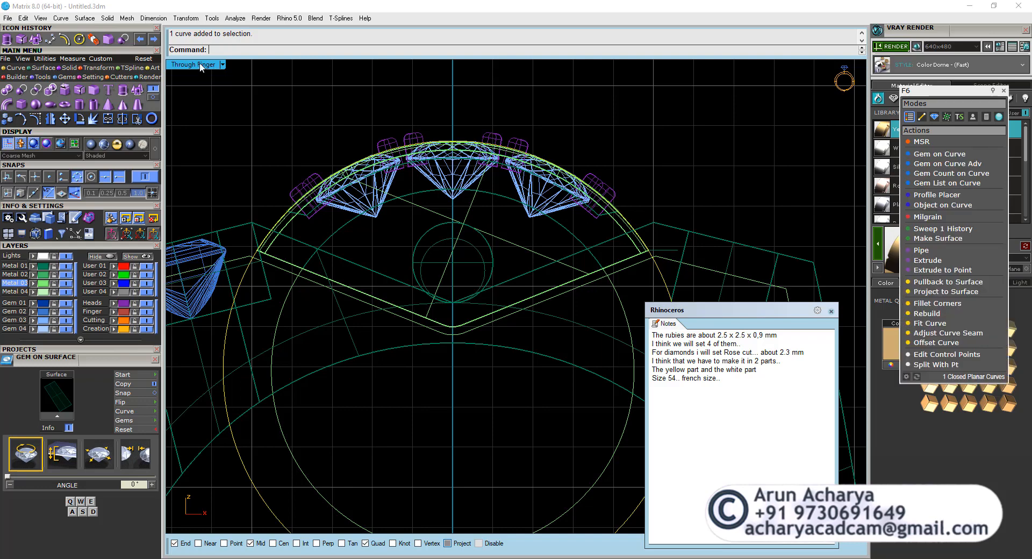
pyautogui.doubleClick(199, 67)
pyautogui.doubleClick(523, 76)
pyautogui.moveTo(528, 86); pyautogui.dragTo(408, 249, button='right')
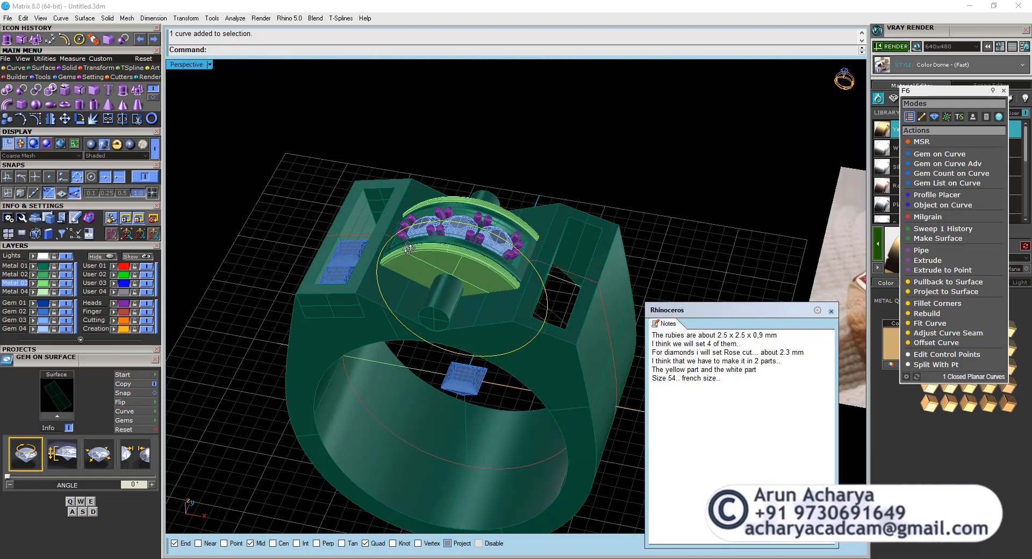
pyautogui.scroll(5, 409, 249)
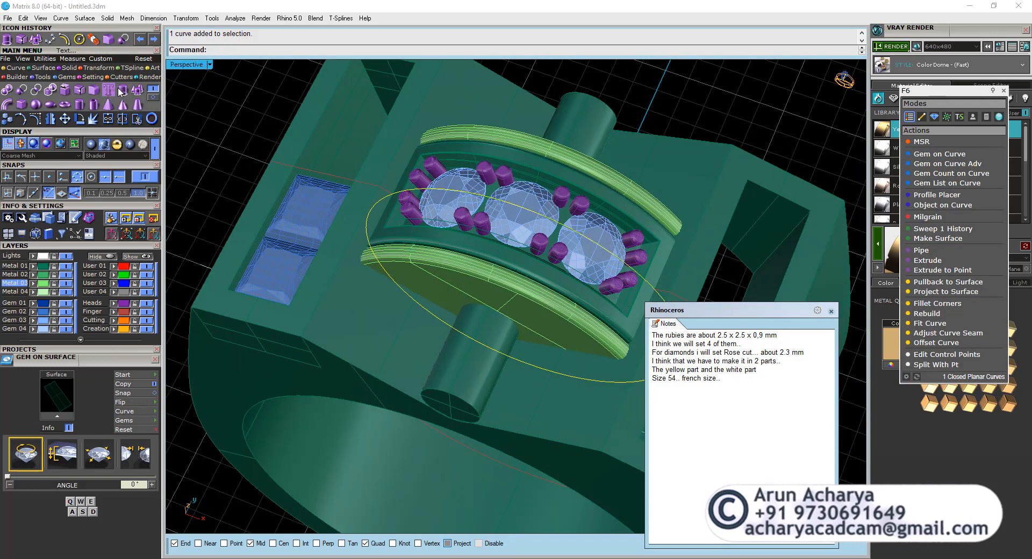
pyautogui.click(120, 90)
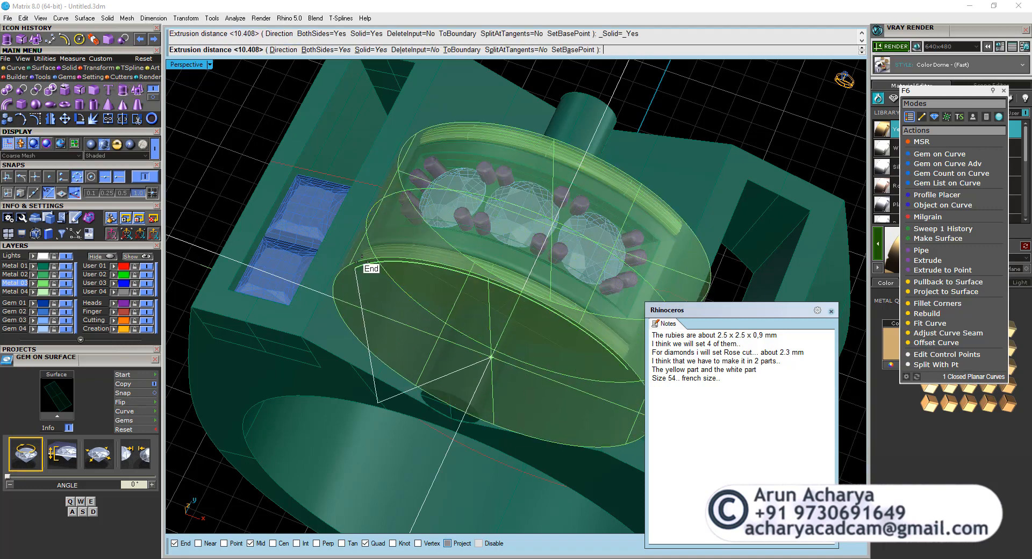
pyautogui.click(360, 261)
pyautogui.moveTo(415, 266); pyautogui.dragTo(562, 347, button='right')
# Subtract the extruded cylinder from the ring body with a Boolean difference, keeping the input, and delete the cylinder.
pyautogui.click(562, 347)
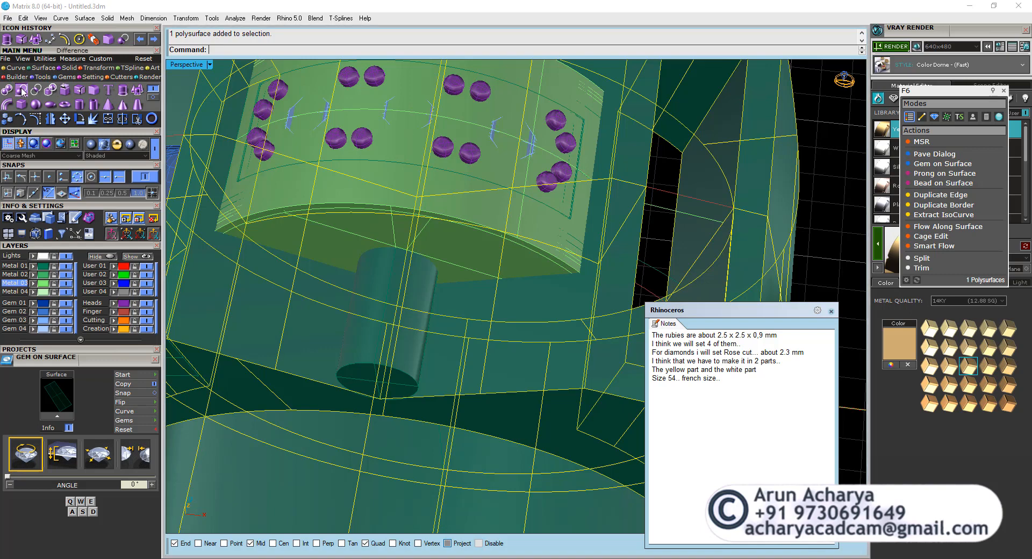
pyautogui.click(313, 217)
pyautogui.click(310, 228)
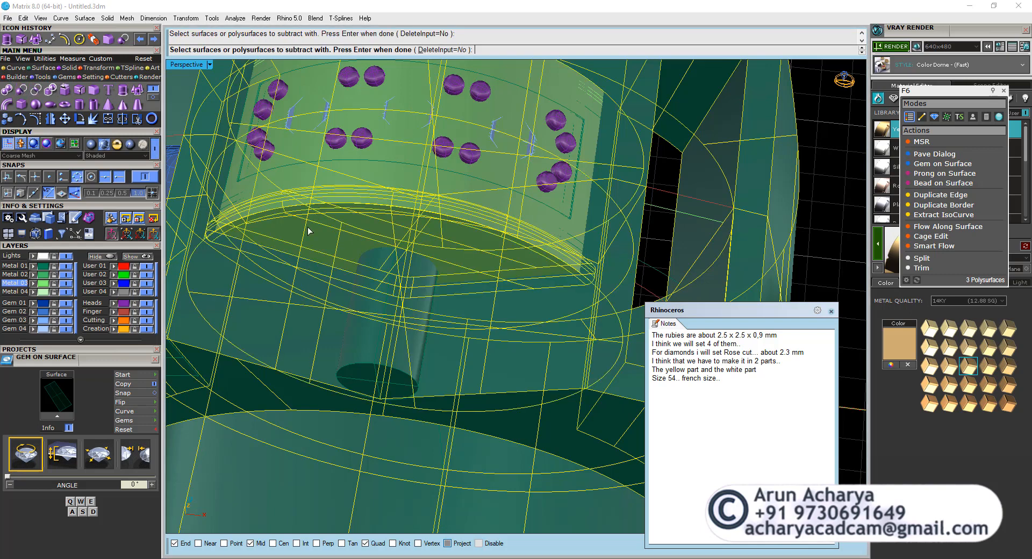
pyautogui.press('Return')
pyautogui.click(227, 222)
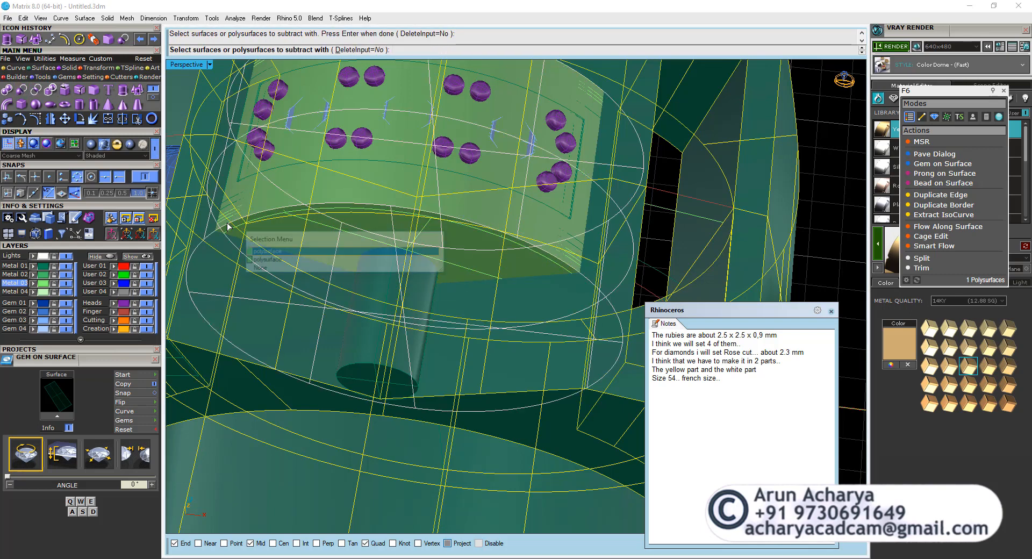
pyautogui.click(259, 255)
pyautogui.press('Return')
pyautogui.scroll(-4, 339, 296)
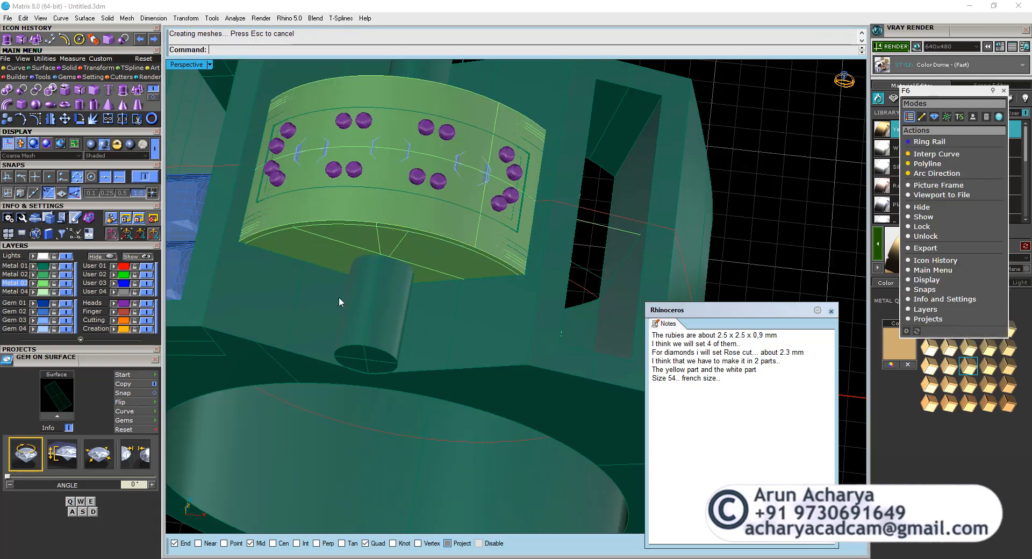
pyautogui.moveTo(340, 298); pyautogui.dragTo(363, 110, button='right')
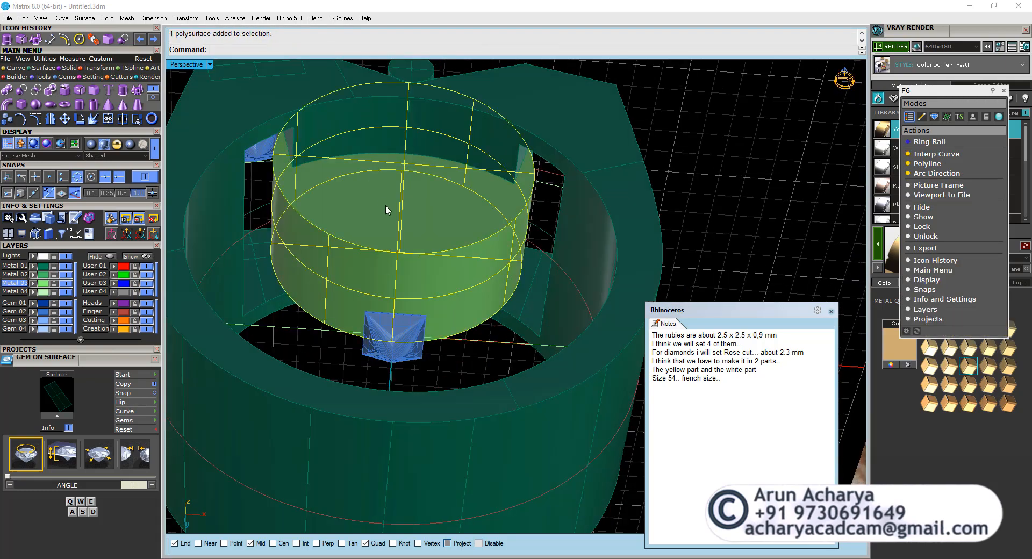
pyautogui.press('Delete')
# Examine the ring body, diamond head and side plates up close, from inside the ring and at the plate's end.
pyautogui.moveTo(362, 220); pyautogui.dragTo(342, 240, button='right')
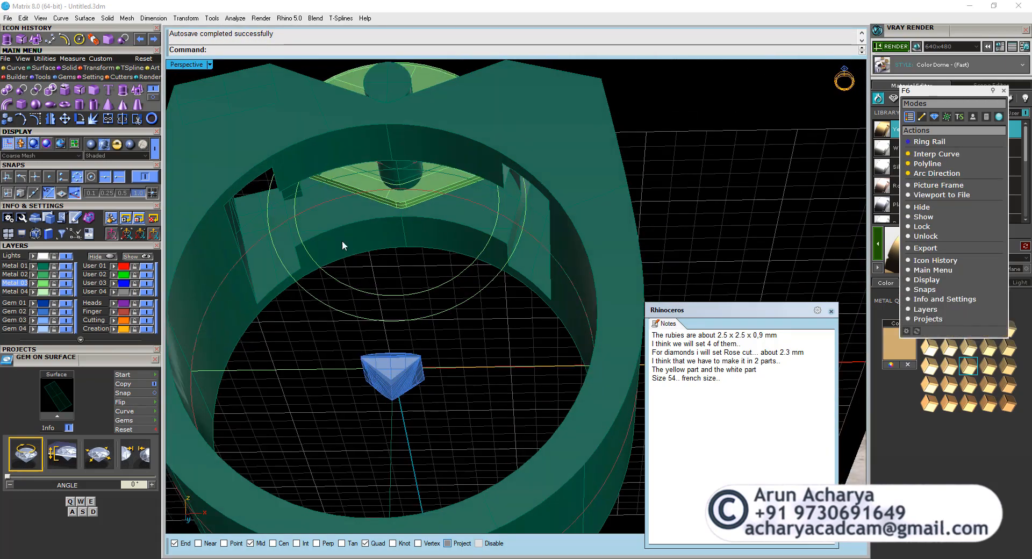
pyautogui.scroll(5, 344, 236)
pyautogui.moveTo(369, 185); pyautogui.dragTo(417, 245, button='right')
pyautogui.click(416, 245)
pyautogui.keyDown('shift'); pyautogui.click(401, 215); pyautogui.keyUp('shift')
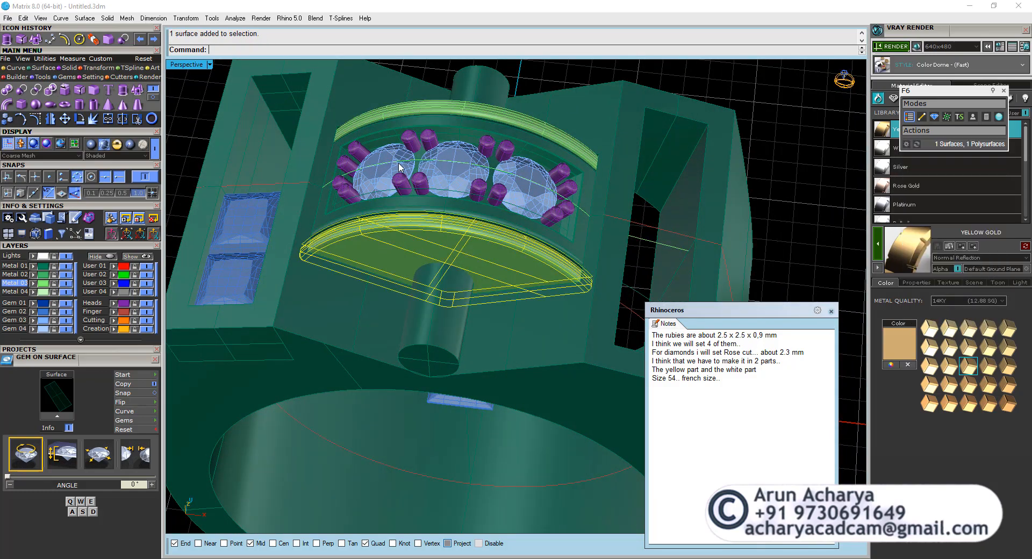
pyautogui.keyDown('shift'); pyautogui.click(390, 210); pyautogui.keyUp('shift')
pyautogui.scroll(6, 392, 237)
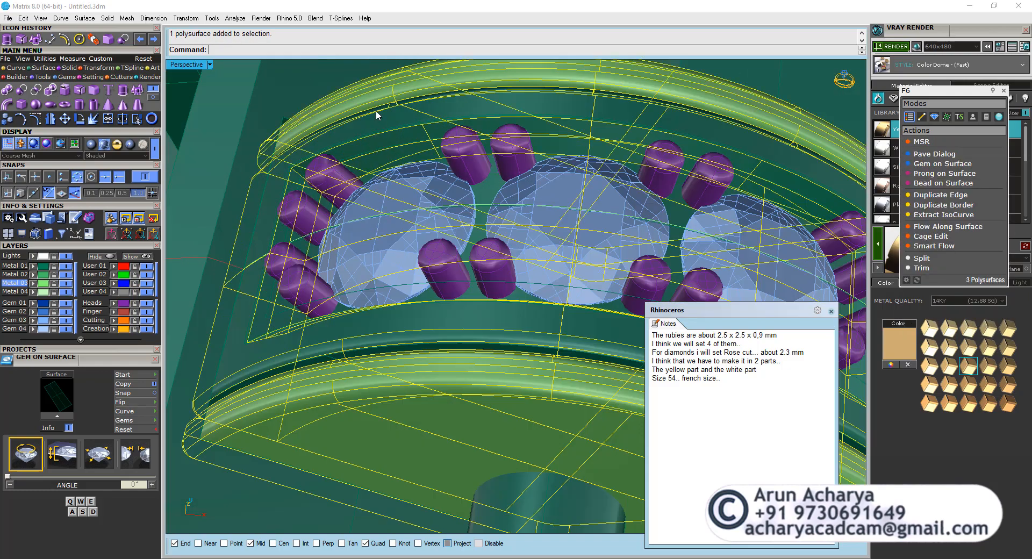
pyautogui.moveTo(375, 111); pyautogui.dragTo(371, 255, button='right')
pyautogui.press('Escape')
pyautogui.scroll(7, 547, 228)
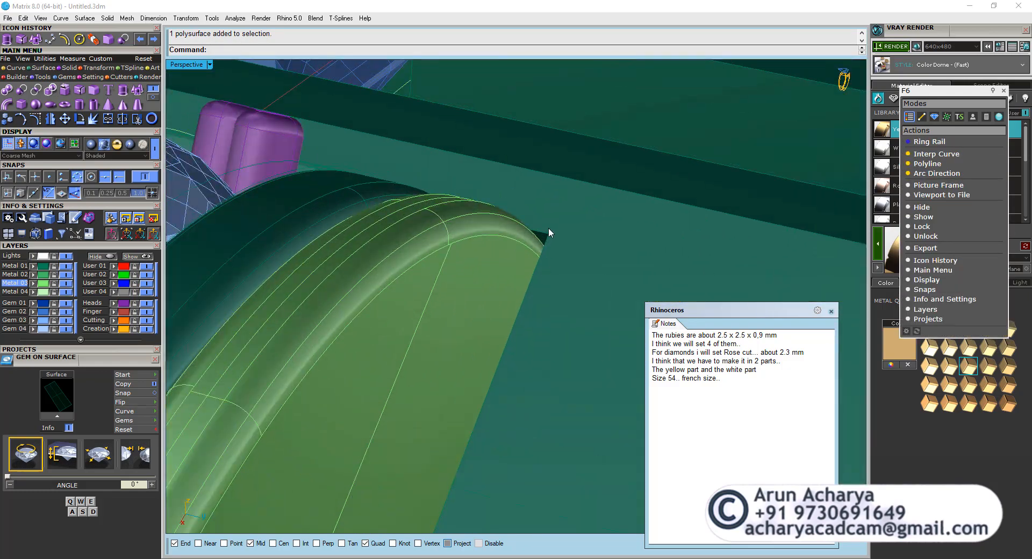
pyautogui.moveTo(548, 229); pyautogui.dragTo(449, 242, button='right')
pyautogui.scroll(-4, 566, 286)
pyautogui.scroll(-4, 468, 260)
# Check in the front and perspective views how the diamond head and side plates fit beside the box around the rubies.
pyautogui.click(443, 270)
pyautogui.scroll(-8, 450, 280)
pyautogui.press('Escape')
pyautogui.scroll(5, 450, 248)
pyautogui.click(451, 248)
pyautogui.scroll(-6, 451, 248)
pyautogui.doubleClick(189, 66)
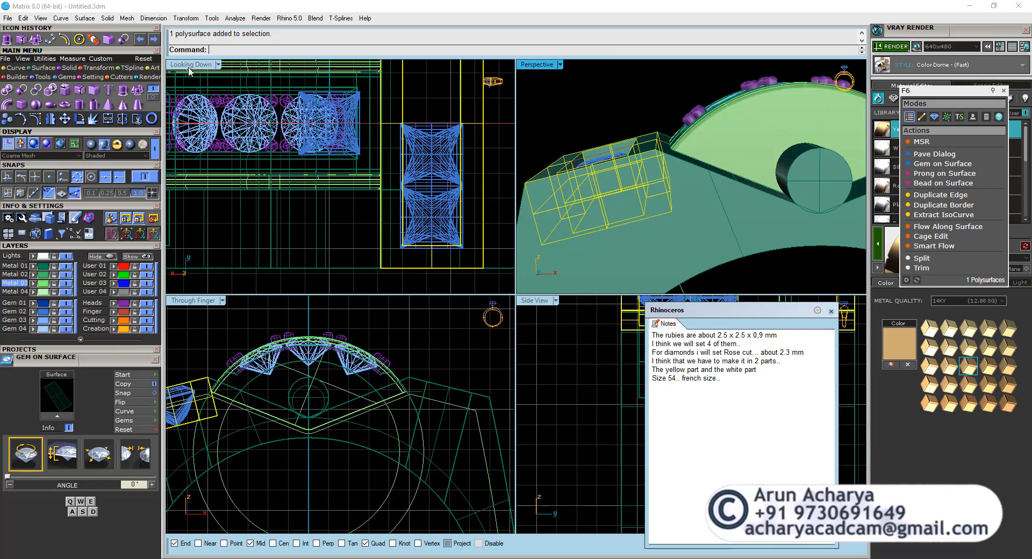
pyautogui.doubleClick(193, 300)
pyautogui.scroll(5, 362, 271)
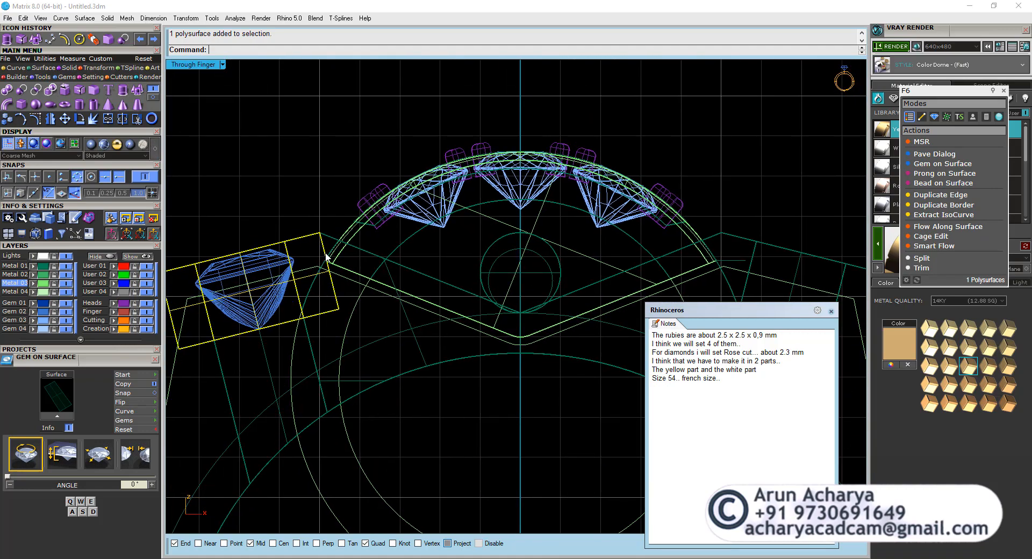
pyautogui.moveTo(351, 259); pyautogui.dragTo(350, 258)
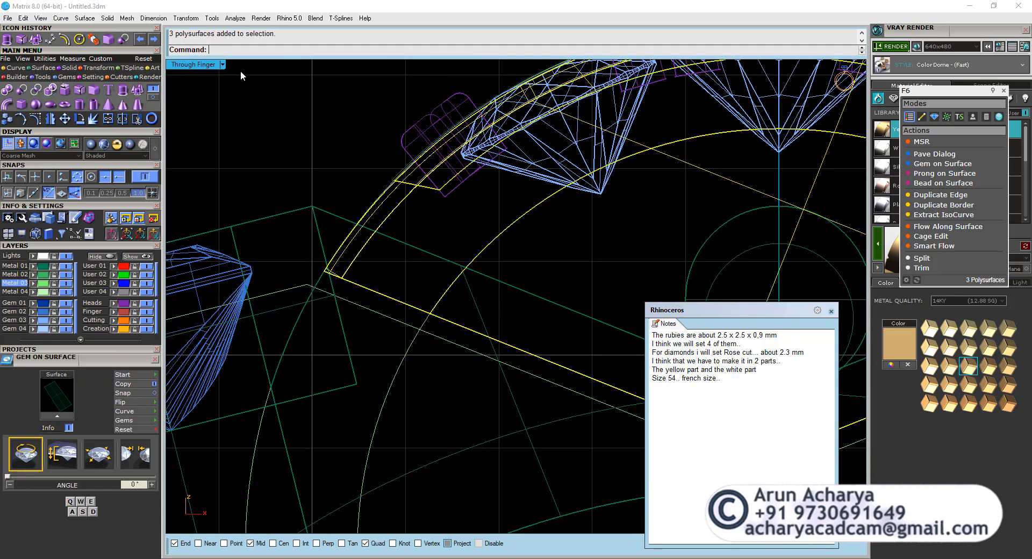
pyautogui.doubleClick(213, 66)
pyautogui.doubleClick(541, 66)
pyautogui.scroll(-4, 527, 301)
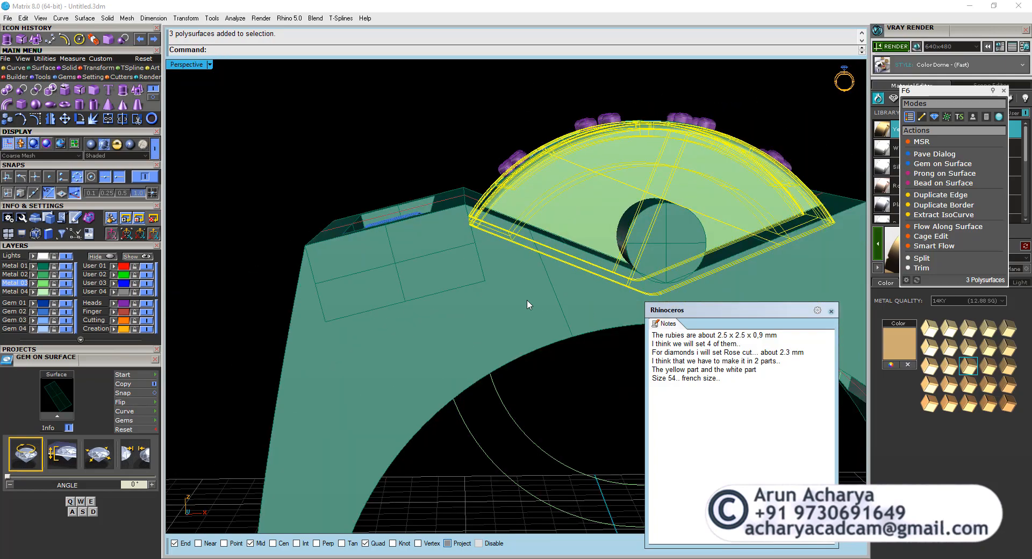
pyautogui.moveTo(528, 304); pyautogui.dragTo(269, 226, button='right')
pyautogui.press('Escape')
# Delete the loose V-shaped flat surface overlapping the inner face of the side plate.
pyautogui.scroll(5, 584, 166)
pyautogui.click(560, 313)
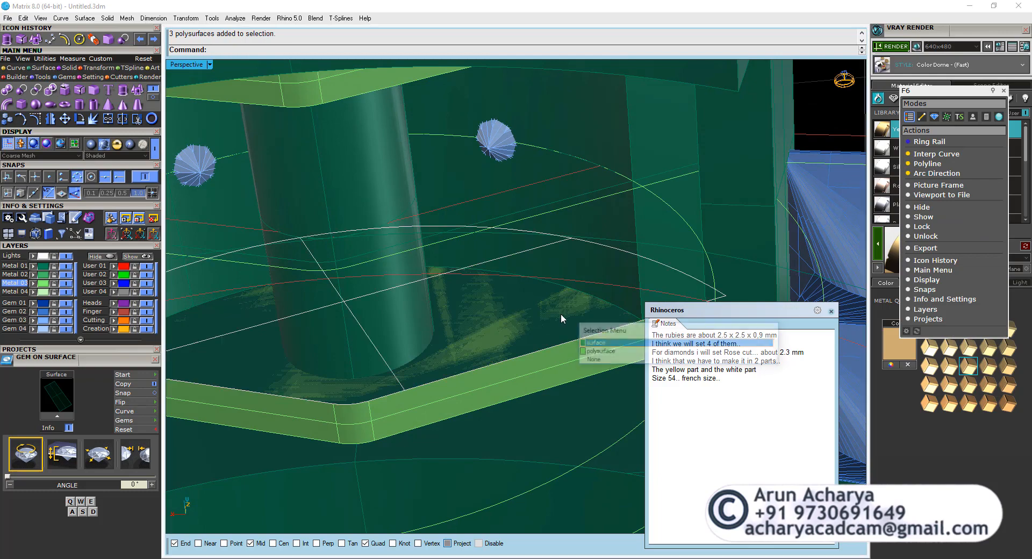
pyautogui.click(606, 351)
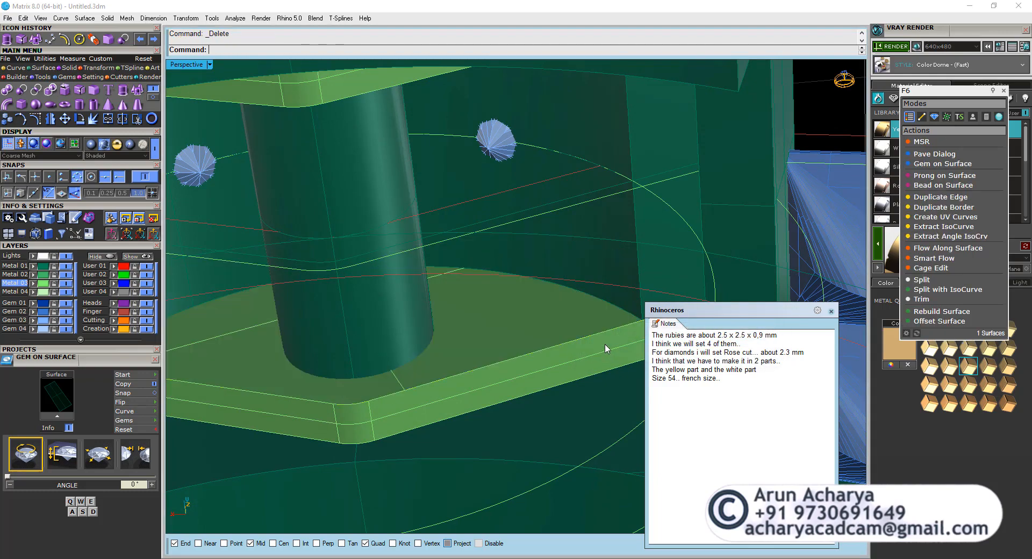
pyautogui.scroll(-4, 515, 309)
pyautogui.moveTo(508, 317); pyautogui.dragTo(497, 327, button='right')
pyautogui.press('Escape')
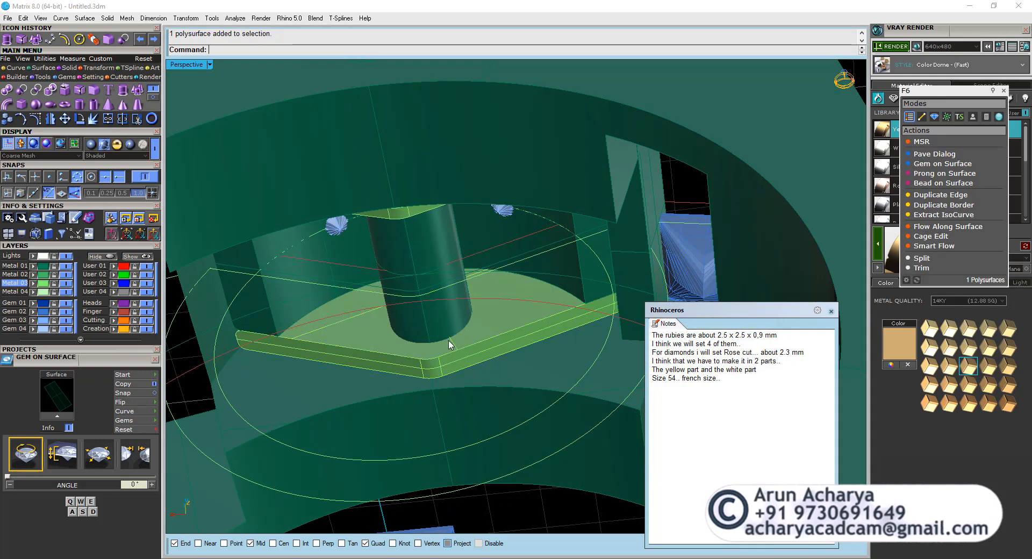
# Assign the diamond head and its two side plates to the Metal 03 layer.
pyautogui.scroll(7, 448, 279)
pyautogui.scroll(-4, 408, 295)
pyautogui.scroll(3, 400, 300)
pyautogui.scroll(-8, 564, 409)
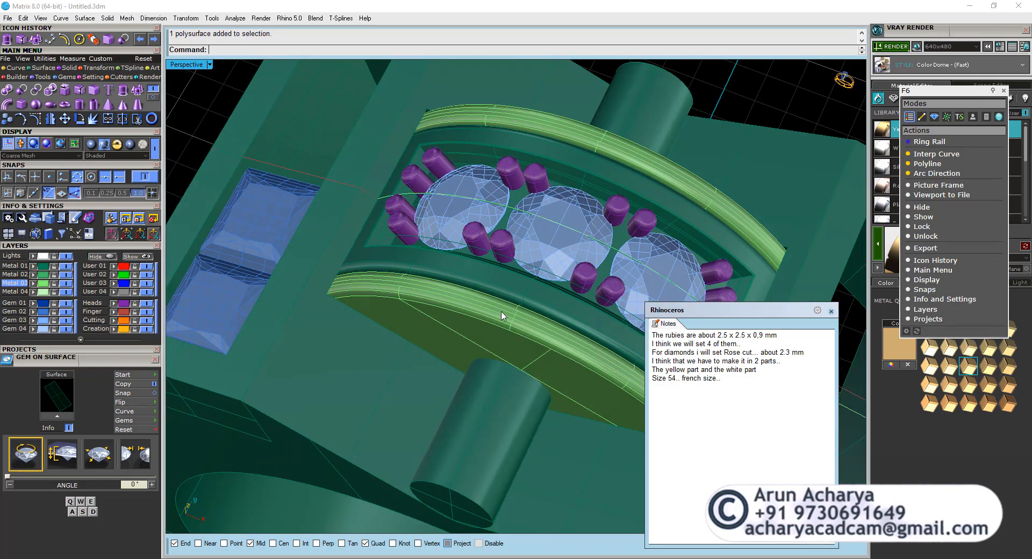
pyautogui.keyDown('shift'); pyautogui.click(505, 292); pyautogui.keyUp('shift')
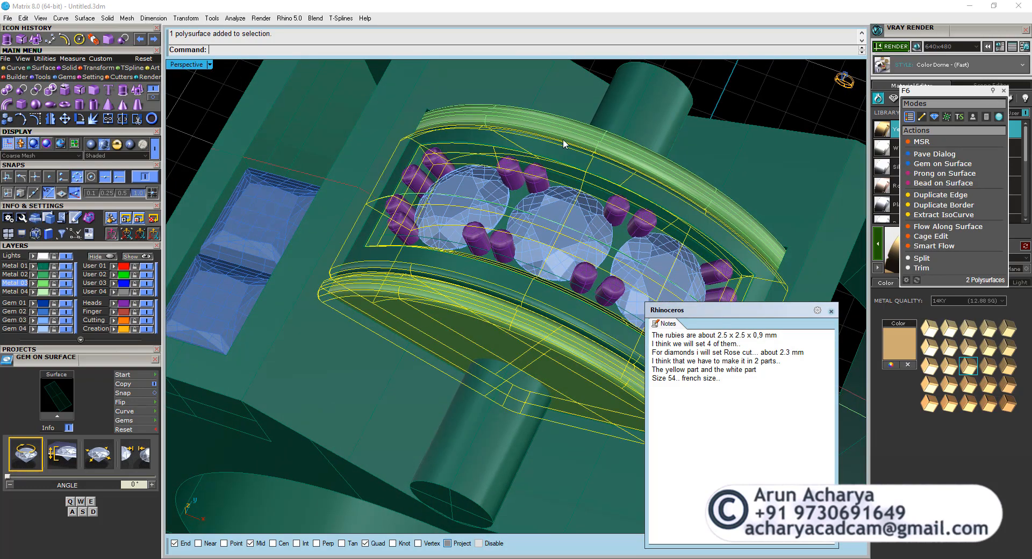
pyautogui.click(33, 283)
pyautogui.press('Escape')
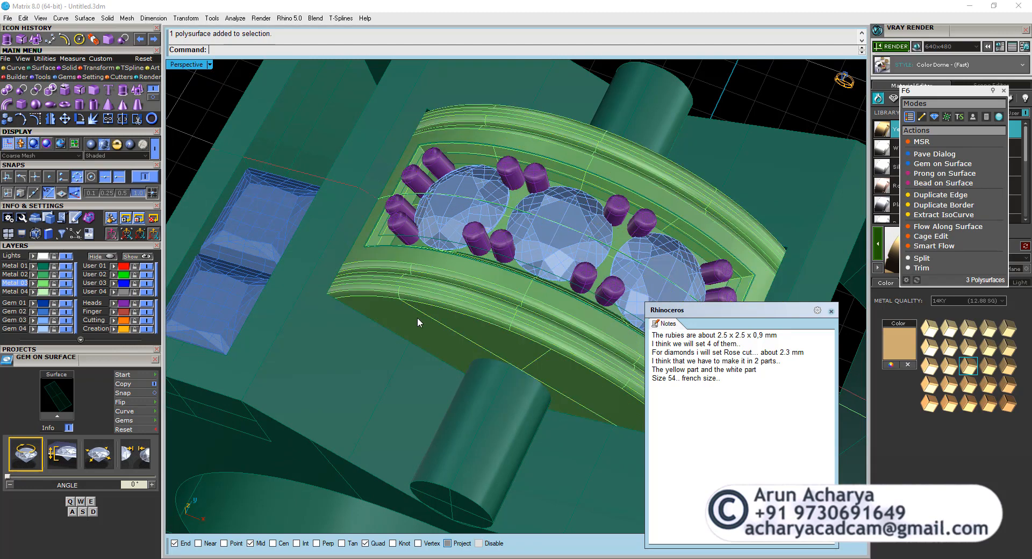
# Inspect the diamond head and side plates as separate parts up close, from above and from the front.
pyautogui.scroll(-4, 417, 317)
pyautogui.moveTo(417, 317); pyautogui.dragTo(443, 396, button='right')
pyautogui.press('Escape')
pyautogui.scroll(8, 394, 324)
pyautogui.click(394, 322)
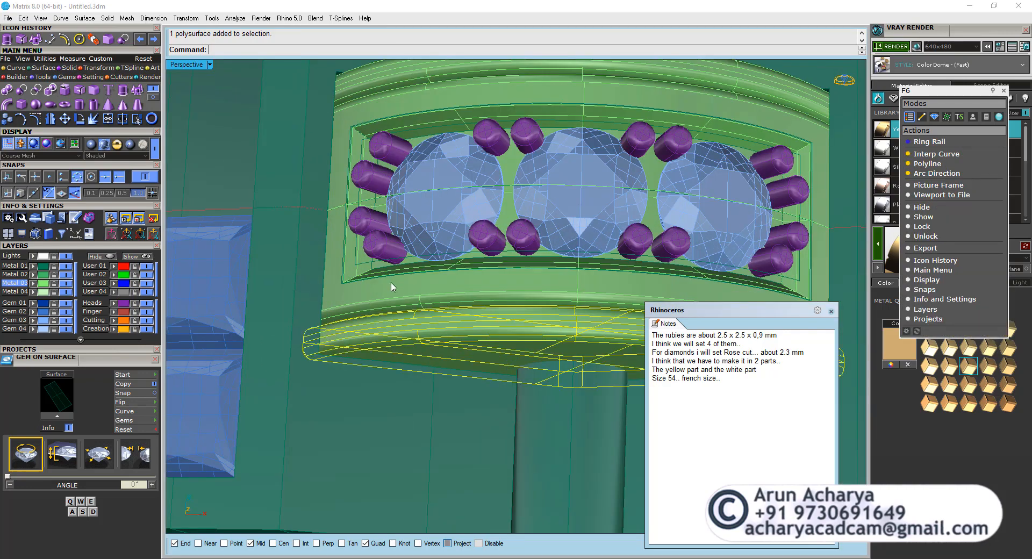
pyautogui.click(398, 328)
pyautogui.click(421, 310)
pyautogui.keyDown('shift'); pyautogui.click(367, 249); pyautogui.keyUp('shift')
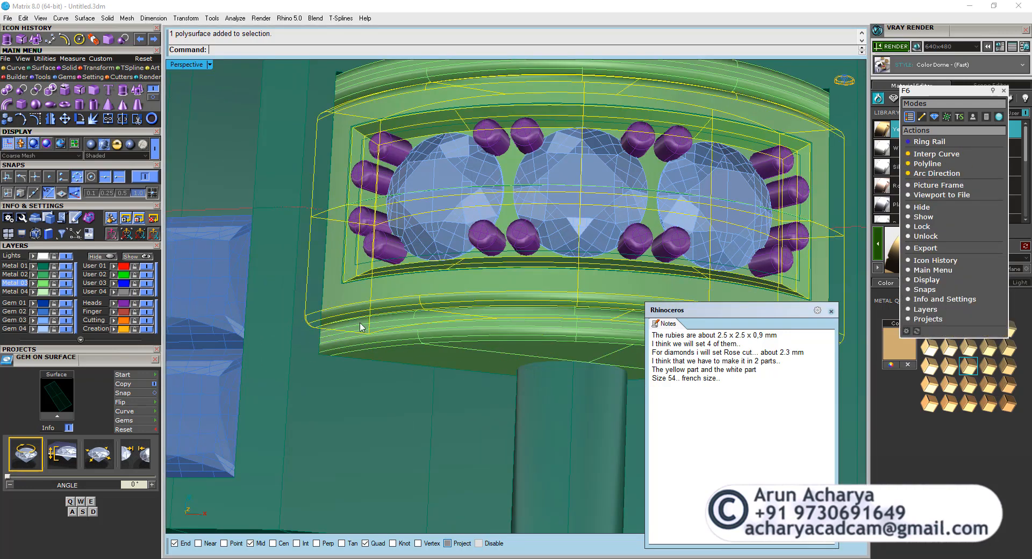
pyautogui.moveTo(384, 166); pyautogui.dragTo(424, 155, button='right')
pyautogui.moveTo(424, 250); pyautogui.dragTo(395, 234, button='right')
# Move the diamond head with its gems and prongs straight up by 5 mm in the front view, leaving the side plates in place.
pyautogui.doubleClick(183, 65)
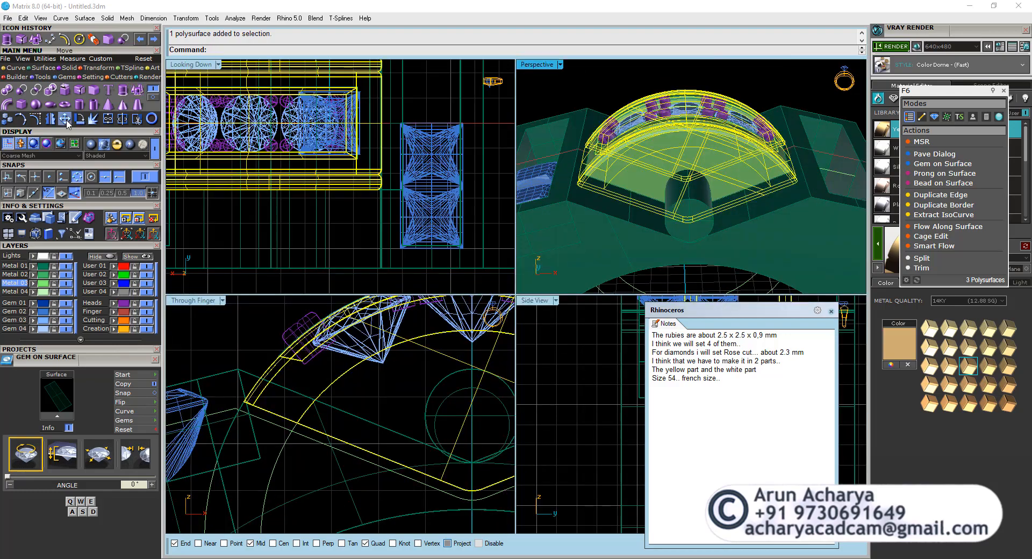
pyautogui.doubleClick(183, 300)
pyautogui.press('Escape')
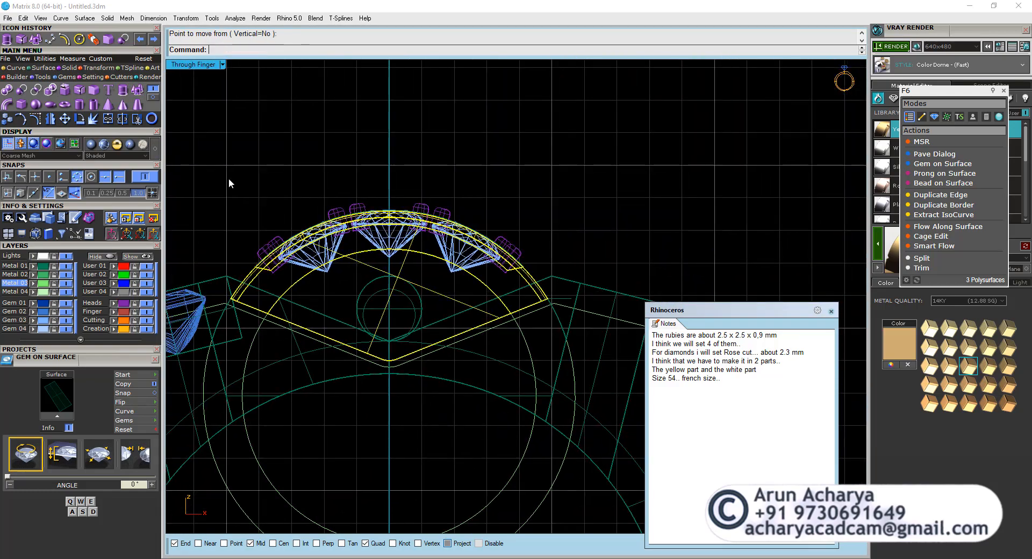
pyautogui.moveTo(554, 327); pyautogui.dragTo(538, 323)
pyautogui.keyDown('ctrl'); pyautogui.moveTo(292, 181); pyautogui.dragTo(551, 309); pyautogui.keyUp('ctrl')
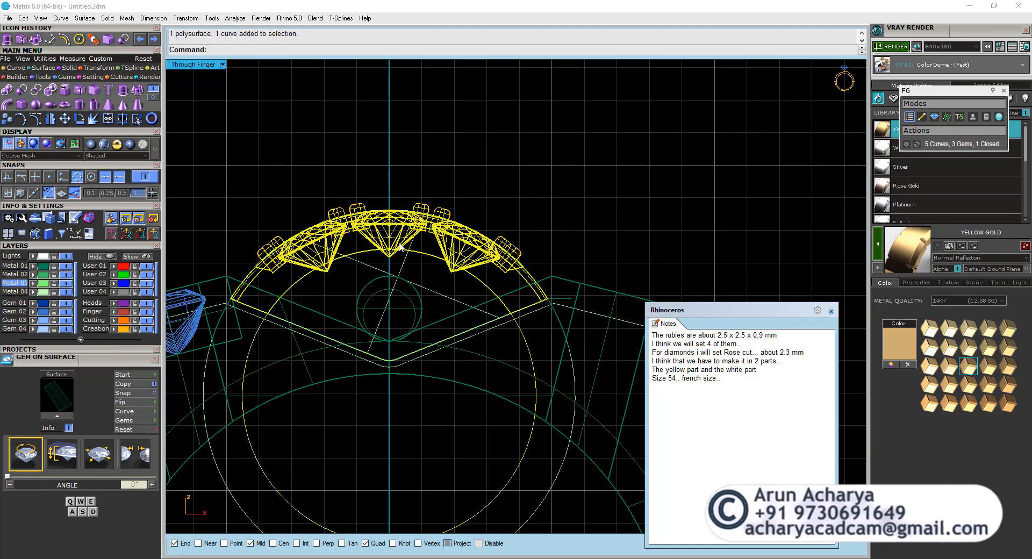
pyautogui.press('Return')
pyautogui.click(296, 155)
pyautogui.write('5')
pyautogui.press('Return')
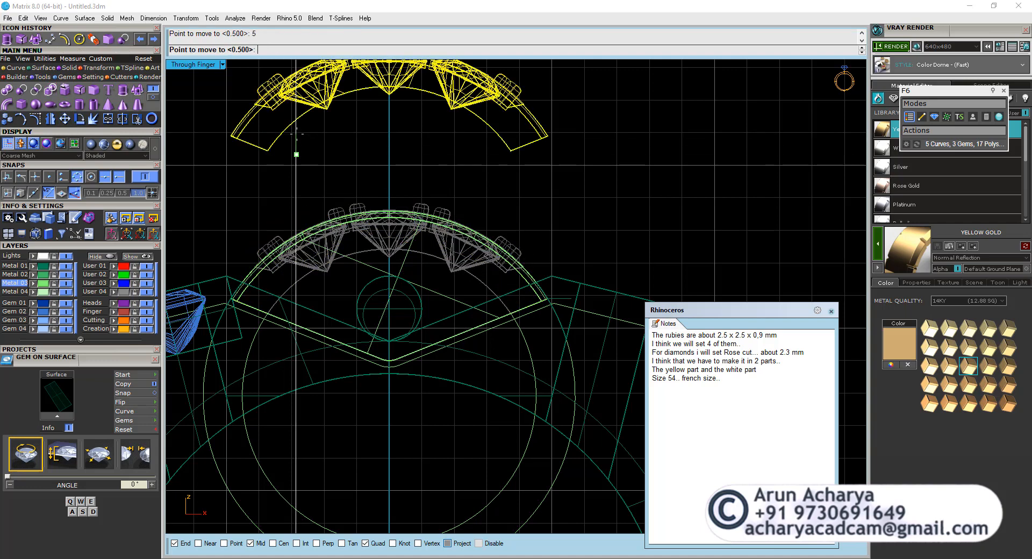
pyautogui.click(297, 135)
# Move both side plates straight up by 5 mm in the front view to realign them with the raised diamond head.
pyautogui.doubleClick(185, 65)
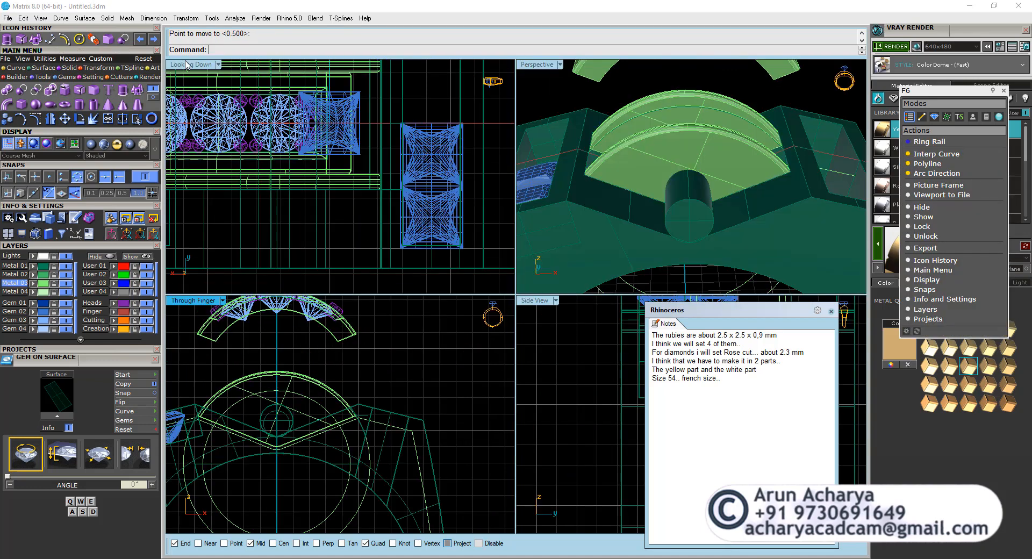
pyautogui.doubleClick(542, 67)
pyautogui.click(539, 286)
pyautogui.keyDown('shift'); pyautogui.click(539, 182); pyautogui.keyUp('shift')
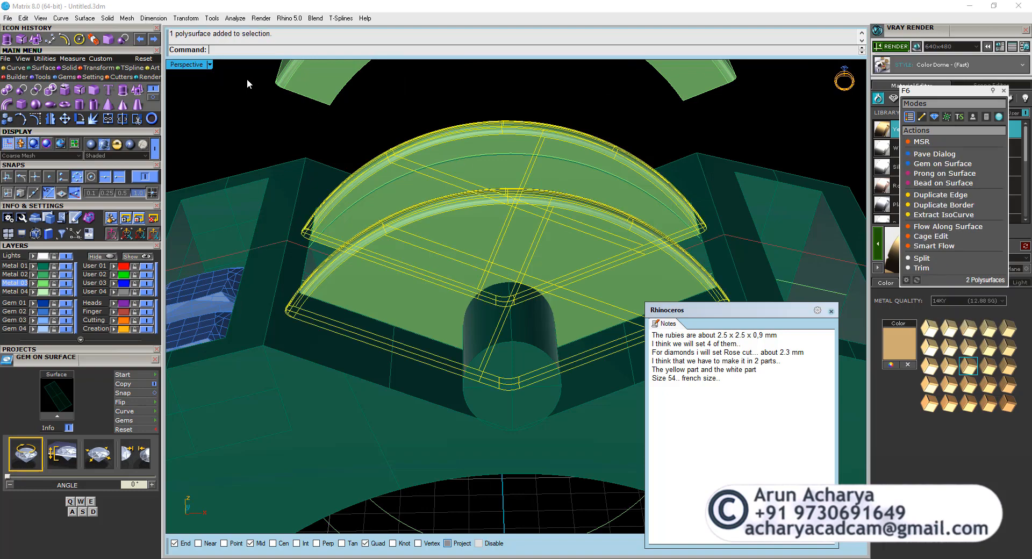
pyautogui.doubleClick(195, 64)
pyautogui.rightClick(308, 395)
pyautogui.click(352, 457)
pyautogui.write('5')
pyautogui.press('Return')
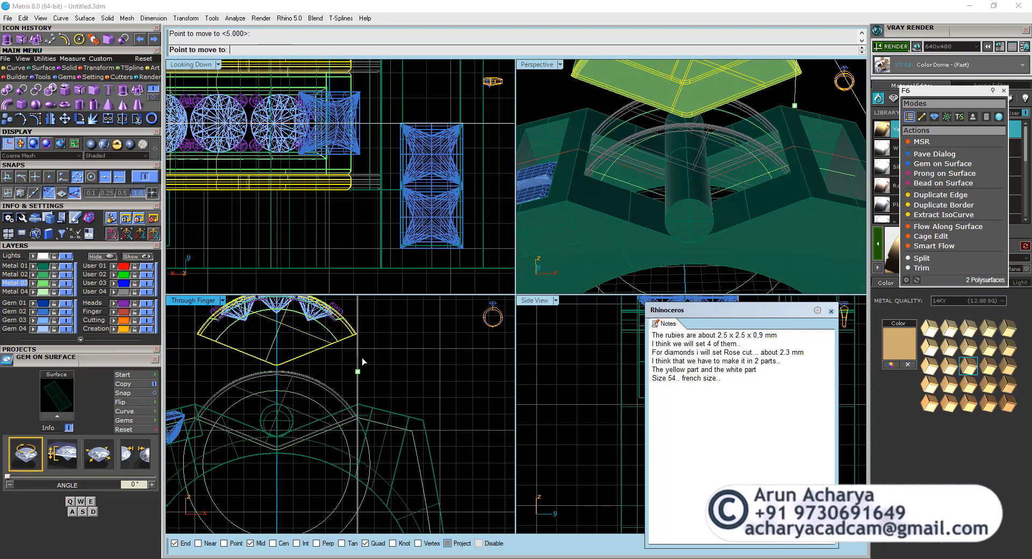
pyautogui.click(360, 360)
pyautogui.press('Escape')
# Scale the crossbar cylinder in one direction from its outer end's centre, using centre snapping, so it stops at the near side plate.
pyautogui.doubleClick(522, 68)
pyautogui.moveTo(416, 209); pyautogui.dragTo(403, 313, button='right')
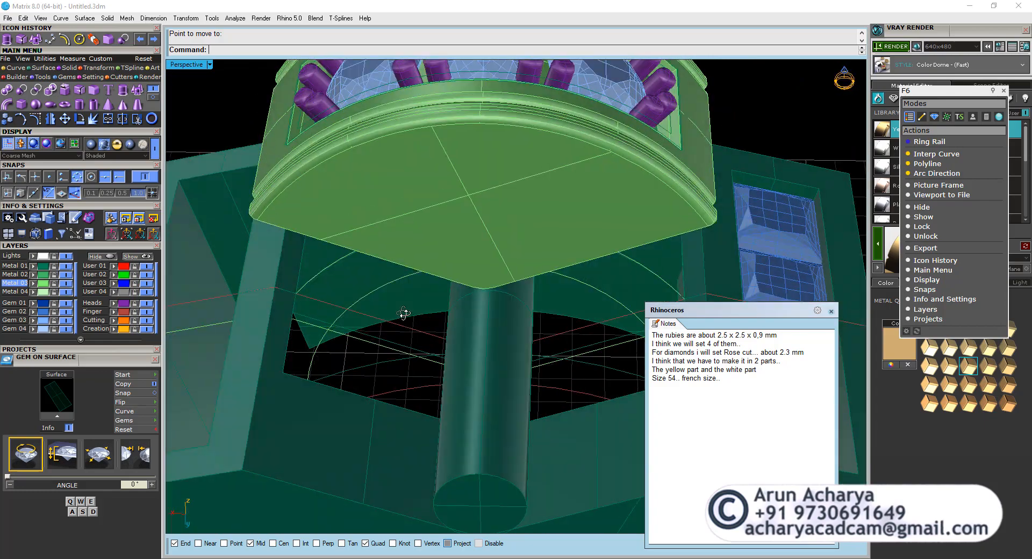
pyautogui.moveTo(292, 218); pyautogui.dragTo(513, 264, button='right')
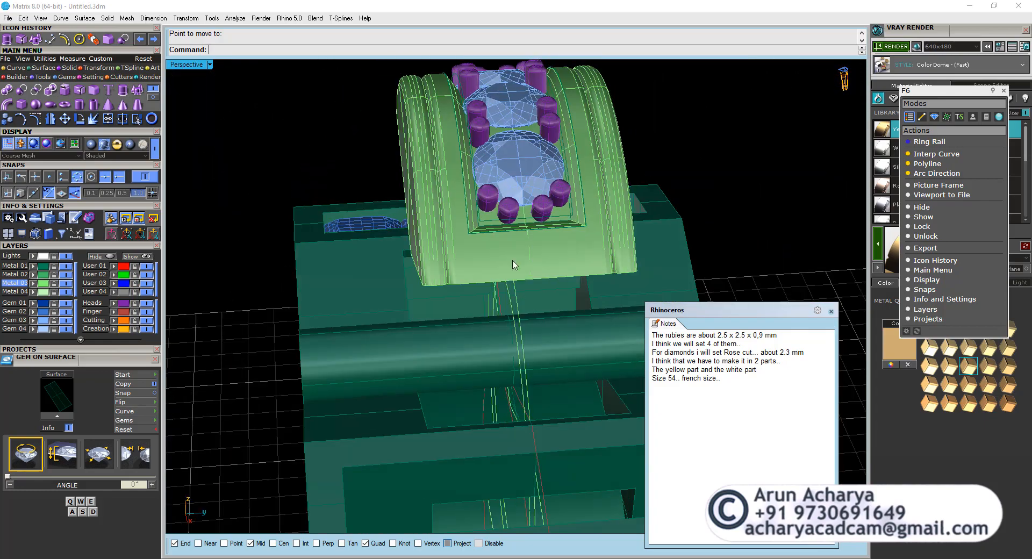
pyautogui.click(108, 69)
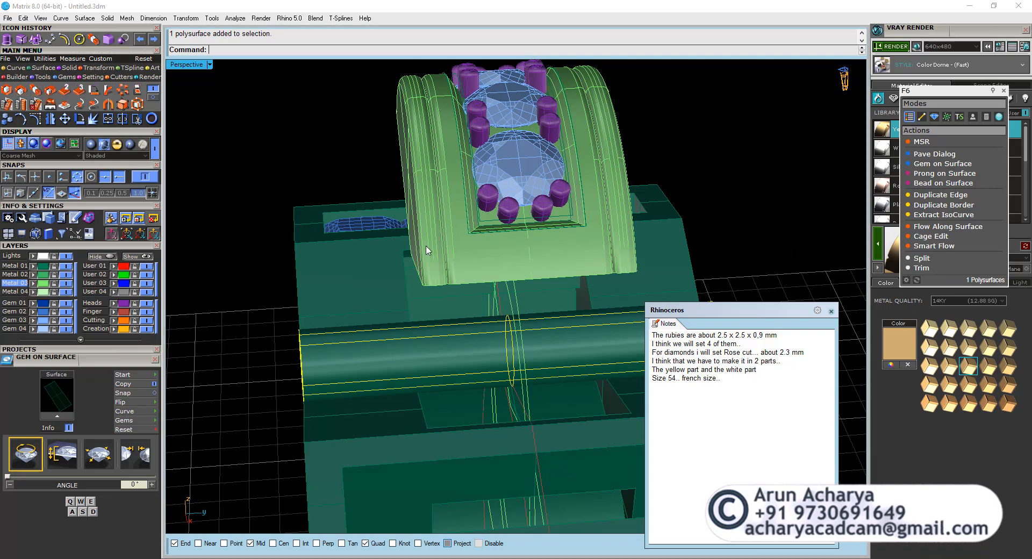
pyautogui.scroll(-2, 426, 248)
pyautogui.moveTo(426, 249)
pyautogui.mouseDown(button='right')
pyautogui.moveTo(371, 249)
pyautogui.moveTo(420, 262)
pyautogui.mouseUp(button='right')
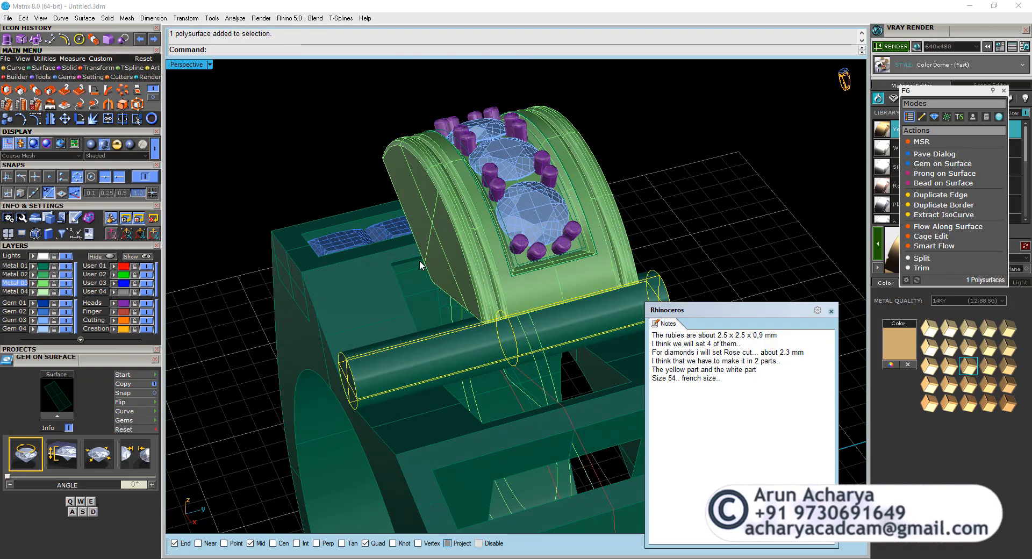
pyautogui.click(64, 118)
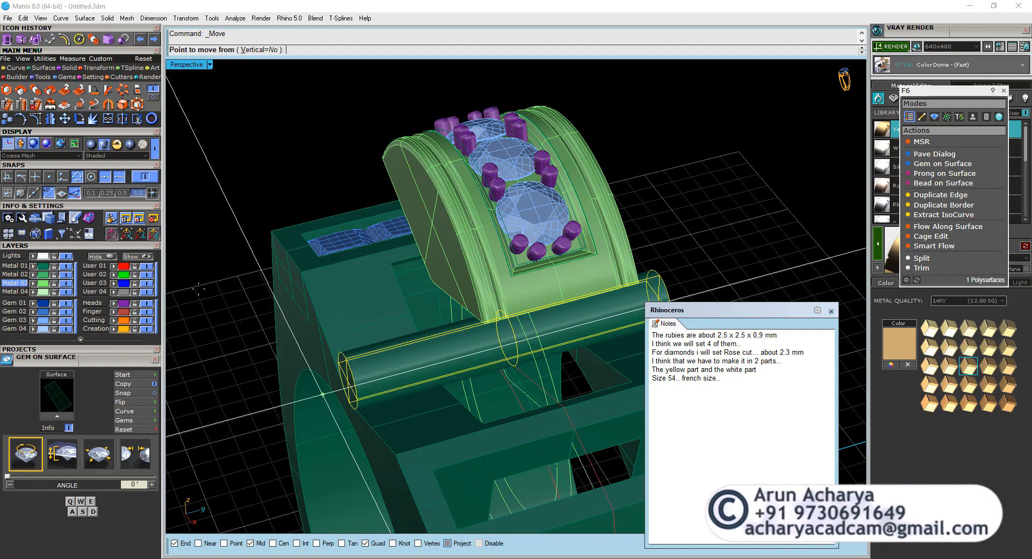
pyautogui.click(80, 179)
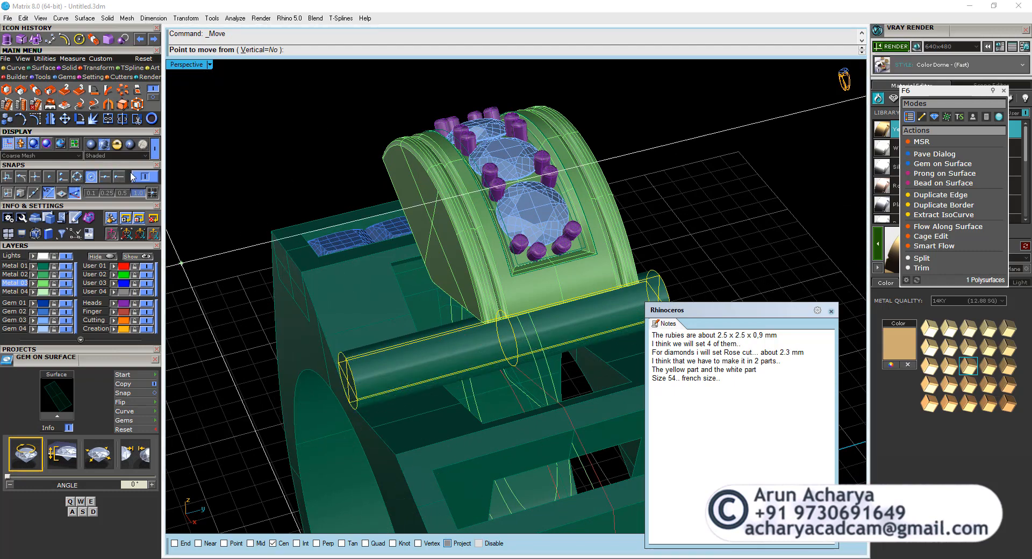
pyautogui.scroll(-4, 200, 200)
pyautogui.moveTo(214, 207); pyautogui.dragTo(239, 261, button='right')
pyautogui.moveTo(292, 310); pyautogui.dragTo(339, 308, button='right')
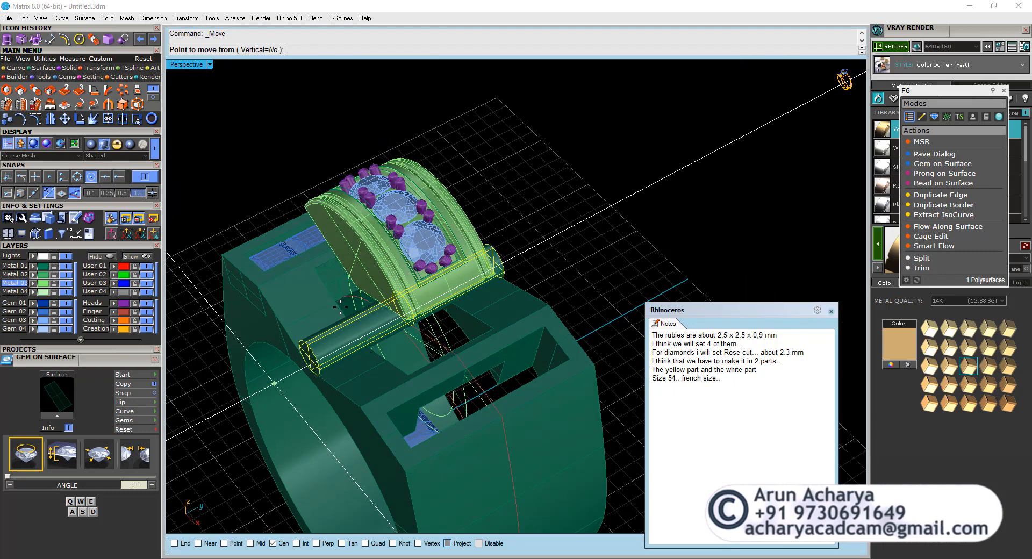
pyautogui.click(311, 348)
pyautogui.press('Escape')
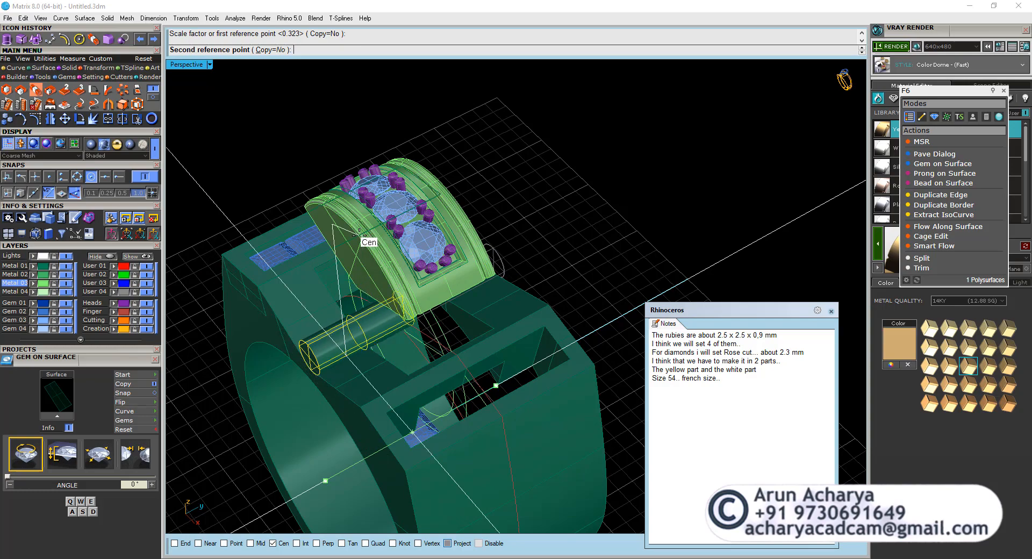
pyautogui.scroll(5, 356, 232)
pyautogui.moveTo(343, 223); pyautogui.dragTo(372, 229, button='right')
pyautogui.scroll(-4, 373, 335)
# Group the raised diamond head with its gems, prongs and both side plates.
pyautogui.moveTo(372, 337); pyautogui.dragTo(460, 214, button='right')
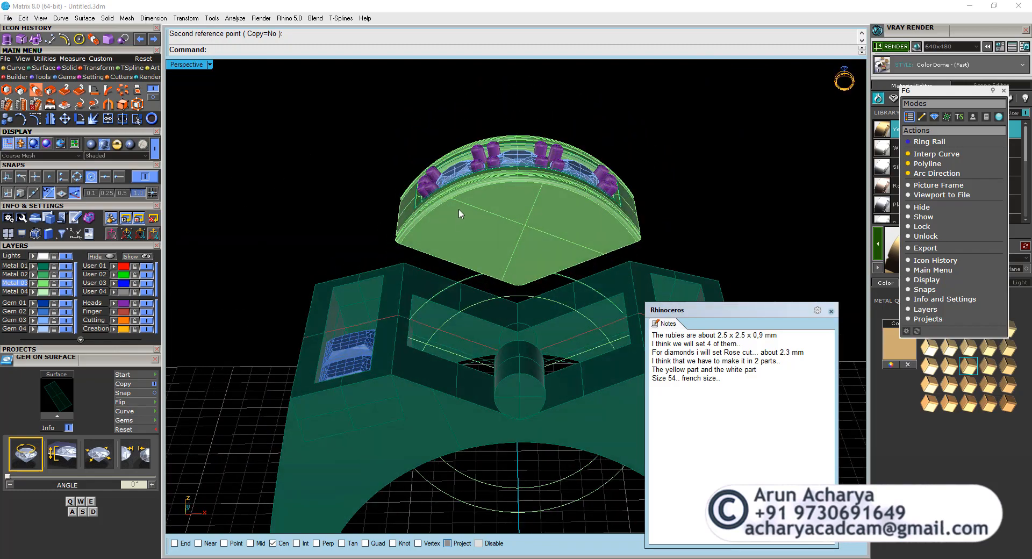
pyautogui.moveTo(656, 285); pyautogui.dragTo(656, 285)
pyautogui.moveTo(655, 285); pyautogui.dragTo(563, 261, button='right')
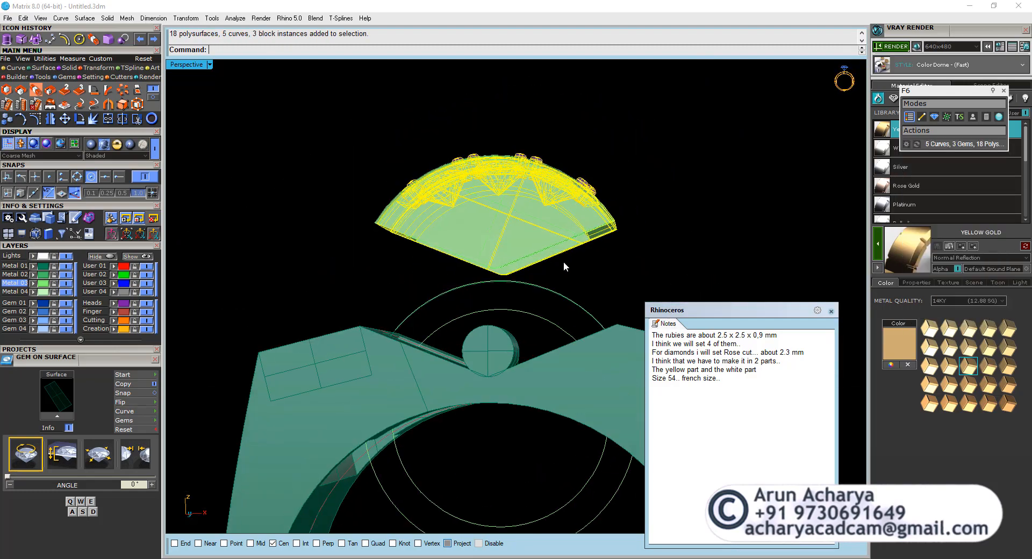
pyautogui.moveTo(325, 111); pyautogui.dragTo(642, 298)
pyautogui.moveTo(604, 290); pyautogui.dragTo(588, 293, button='right')
pyautogui.hotkey('ctrl', 'j')
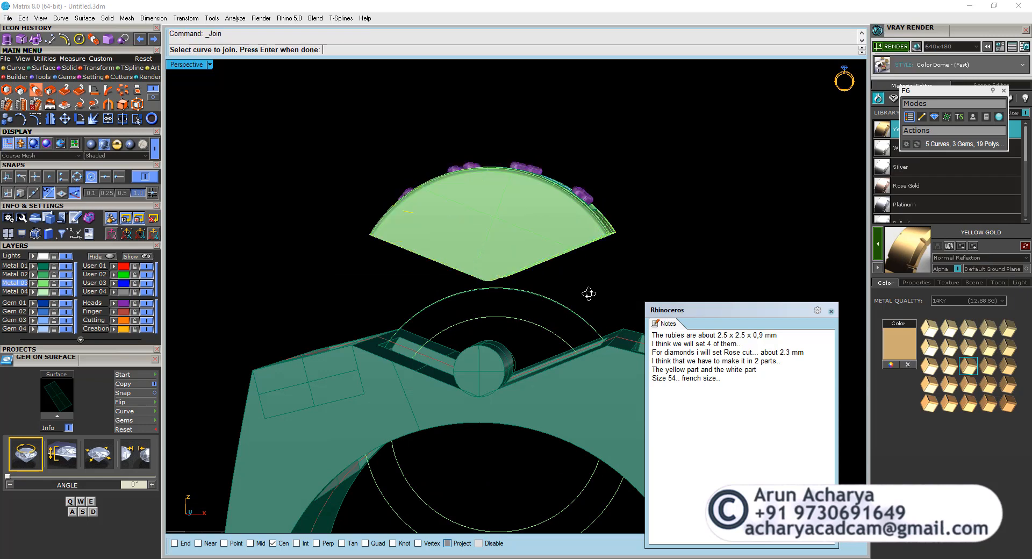
pyautogui.press('Escape')
pyautogui.moveTo(340, 145); pyautogui.dragTo(657, 279)
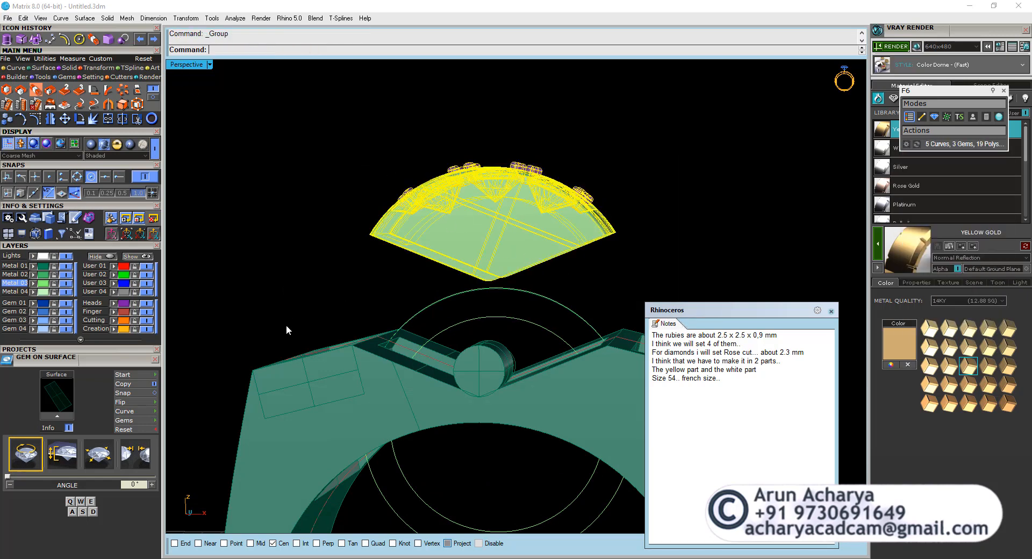
# Create a box with a 0.8 mm square base in the front view and a 1 mm height, beside the crossbar cylinder.
pyautogui.hotkey('ctrl', 'm')
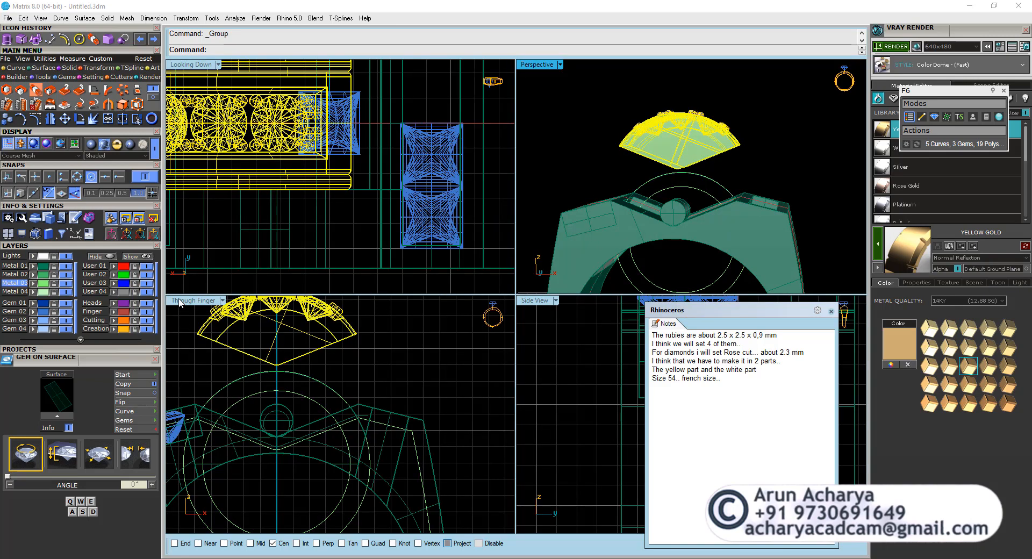
pyautogui.doubleClick(179, 300)
pyautogui.press('Escape')
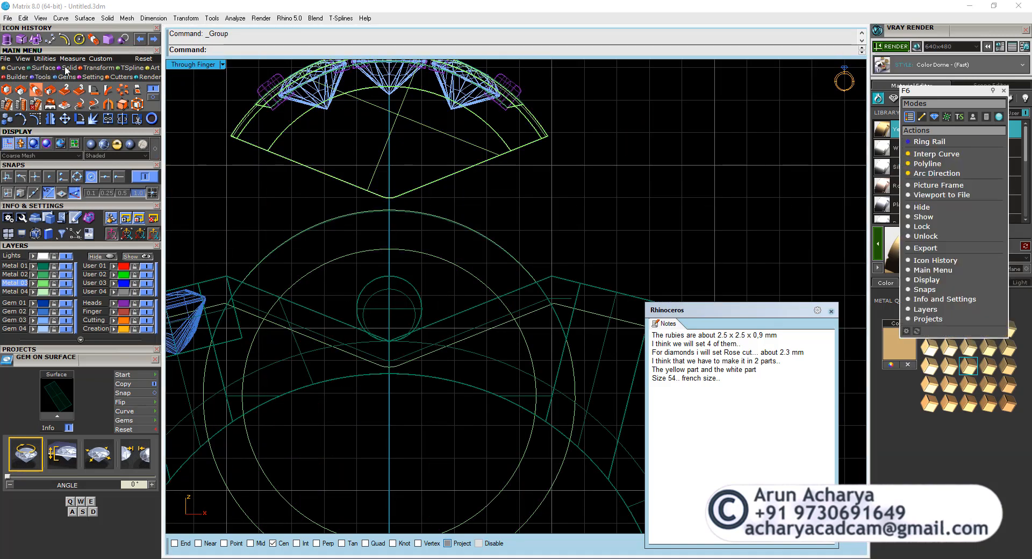
pyautogui.click(22, 105)
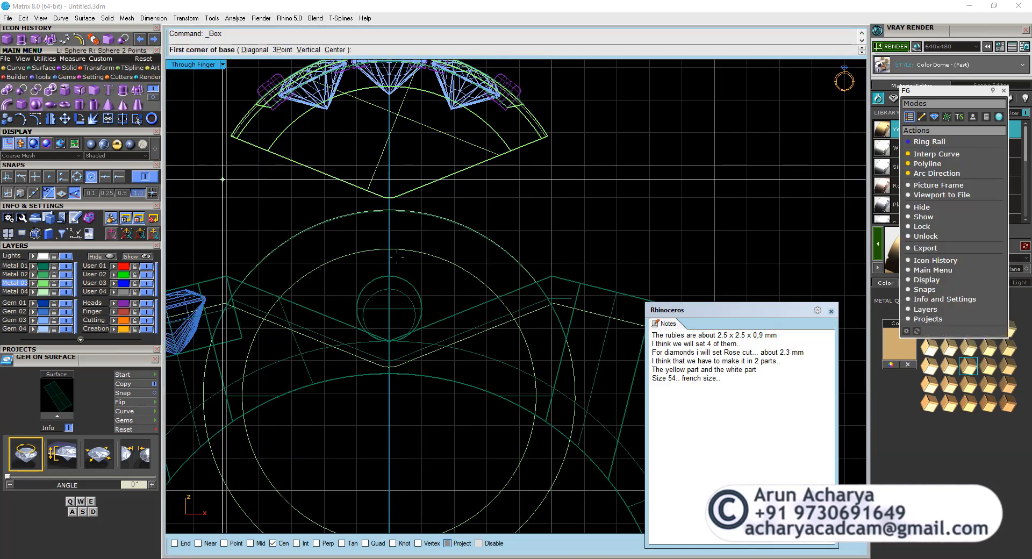
pyautogui.scroll(6, 440, 296)
pyautogui.moveTo(441, 295); pyautogui.dragTo(394, 317, button='right')
pyautogui.click(420, 299)
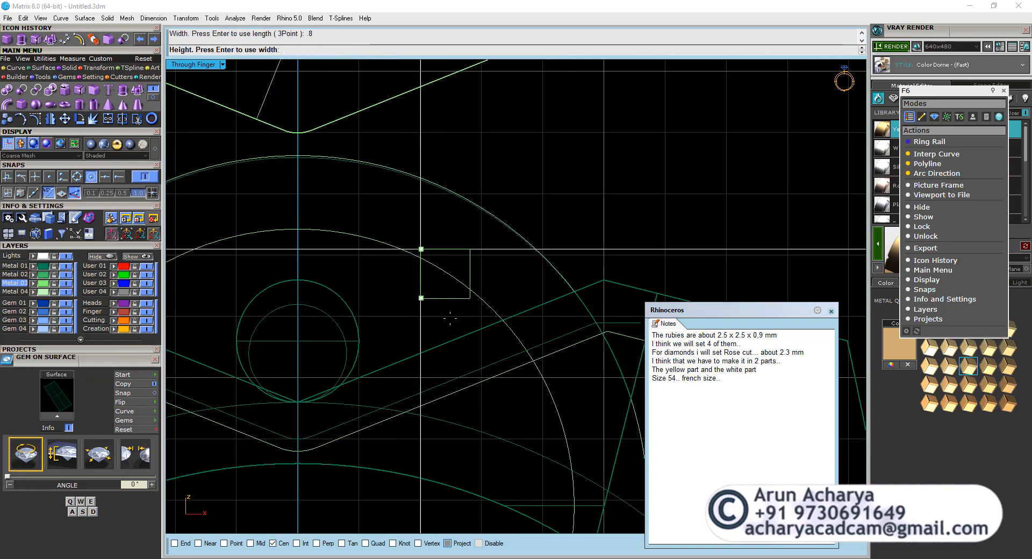
pyautogui.doubleClick(189, 65)
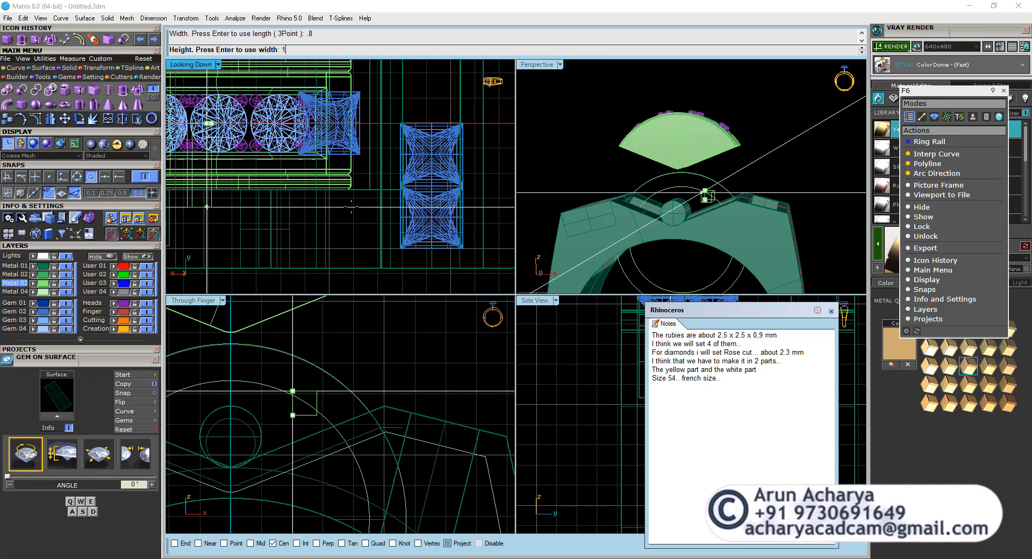
pyautogui.scroll(3, 226, 166)
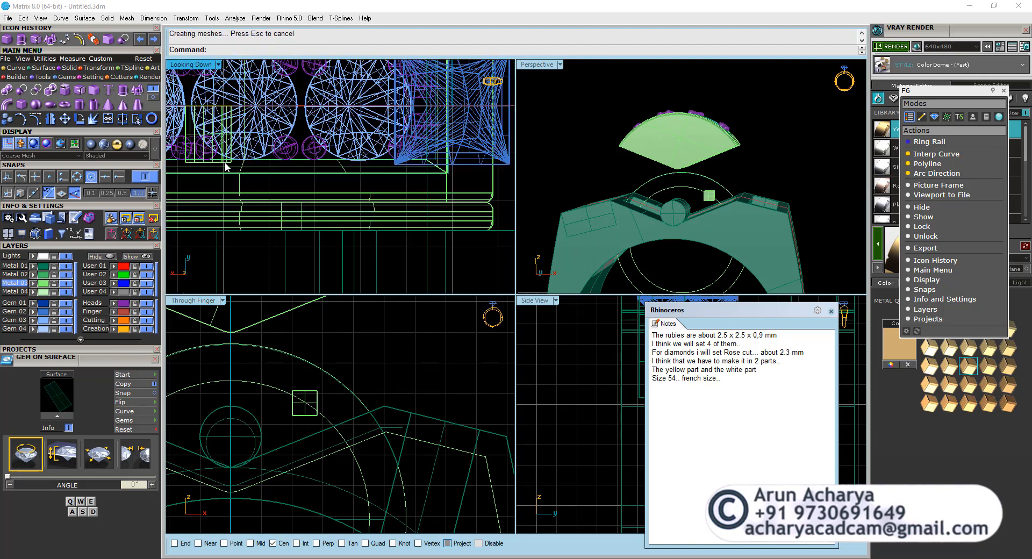
# Move the box by its lower edge's midpoint onto the top quadrant of the crossbar cylinder, using midpoint and quadrant snaps.
pyautogui.click(228, 165)
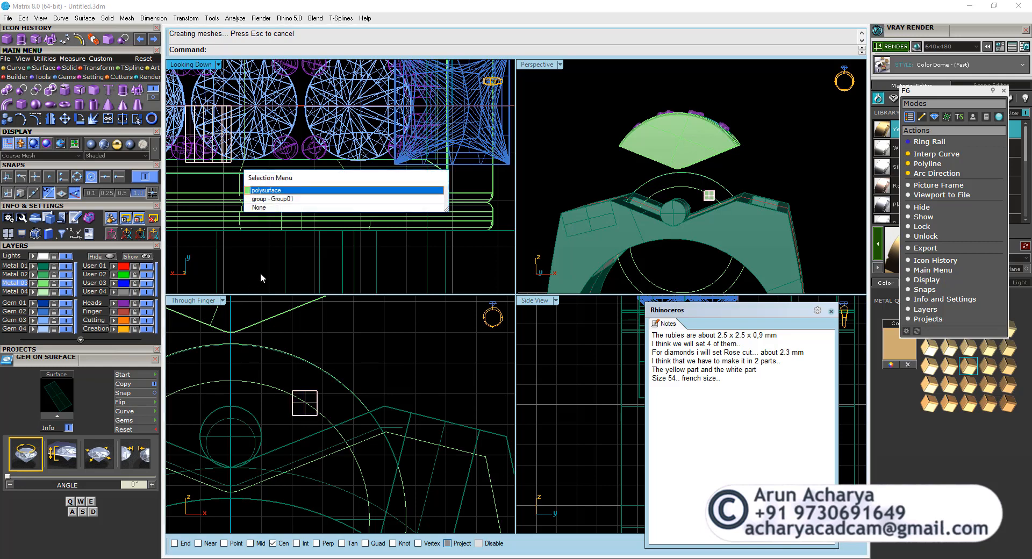
pyautogui.press('Escape')
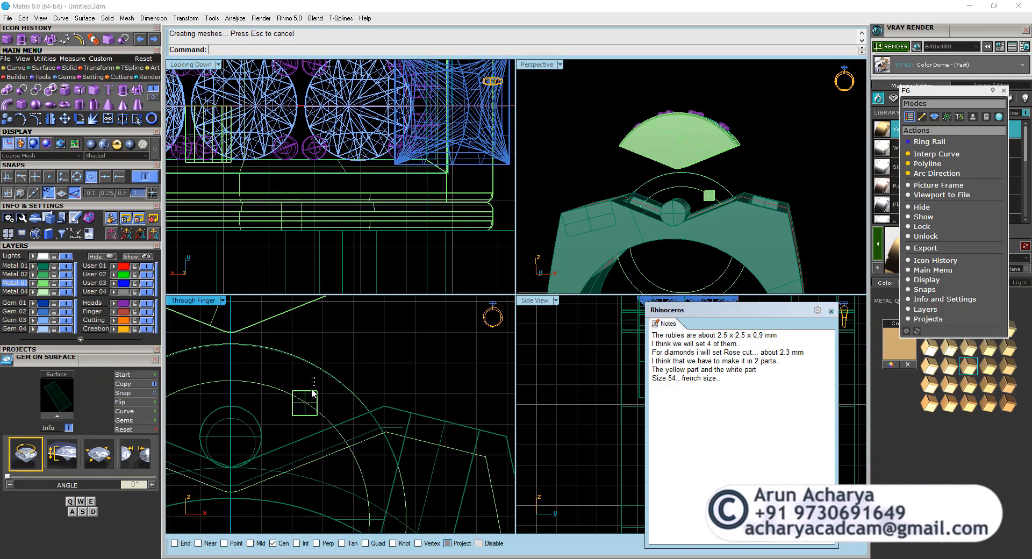
pyautogui.moveTo(311, 393); pyautogui.dragTo(310, 397)
pyautogui.moveTo(321, 382); pyautogui.dragTo(399, 311, button='right')
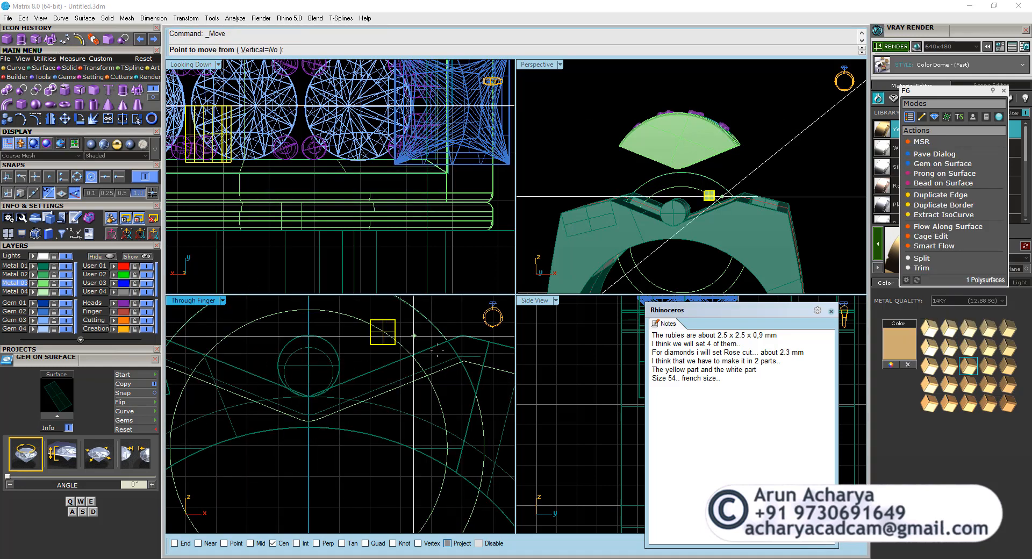
pyautogui.click(91, 178)
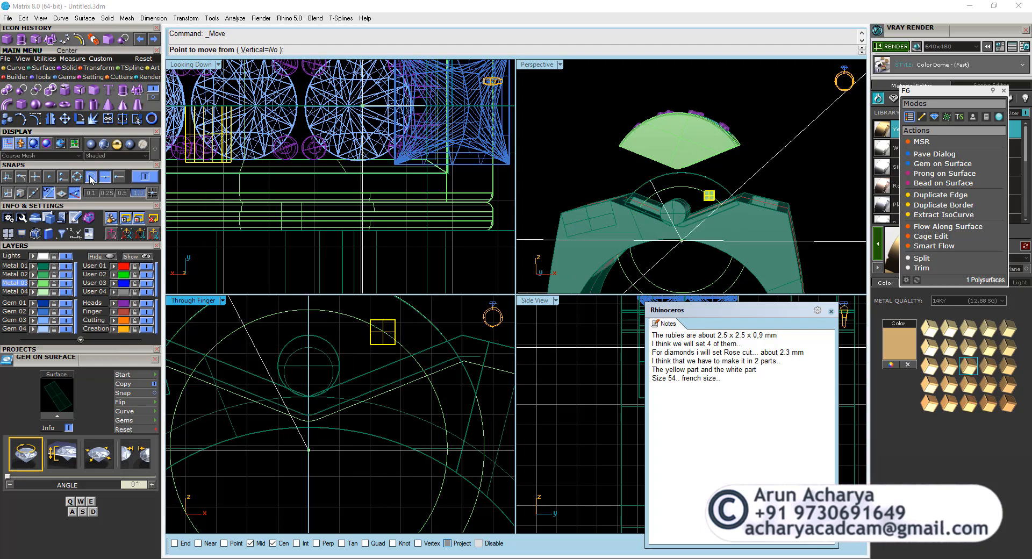
pyautogui.click(91, 178)
pyautogui.click(383, 344)
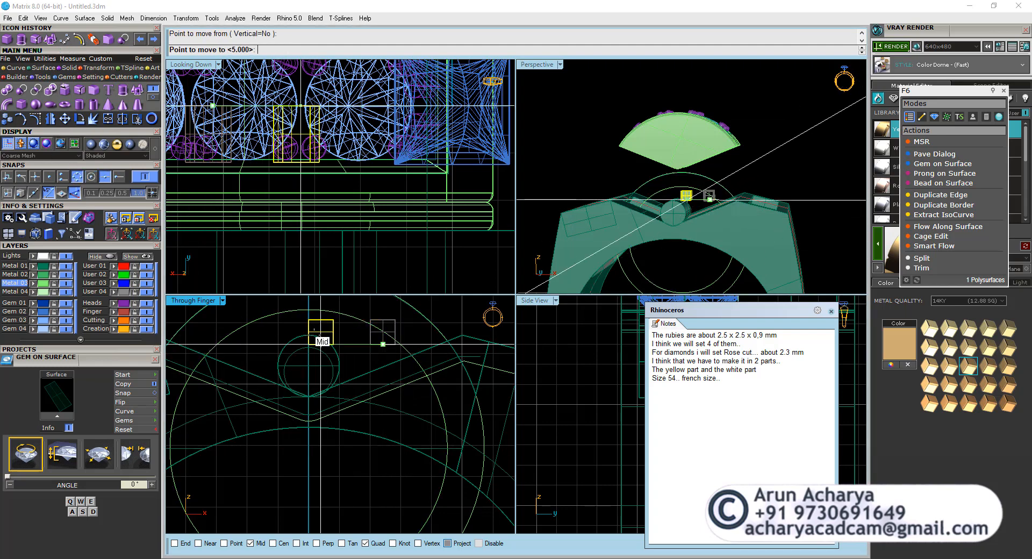
pyautogui.click(309, 336)
# Move the box straight down in the front view until its base sits just above the cylinder's lowest point.
pyautogui.moveTo(323, 323); pyautogui.dragTo(324, 409, button='right')
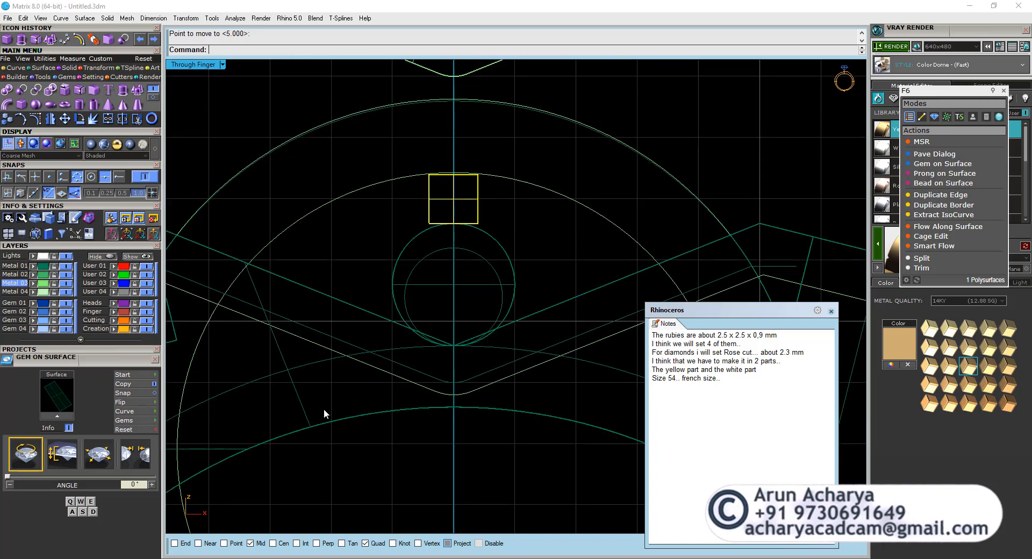
pyautogui.scroll(-2, 384, 353)
pyautogui.click(64, 119)
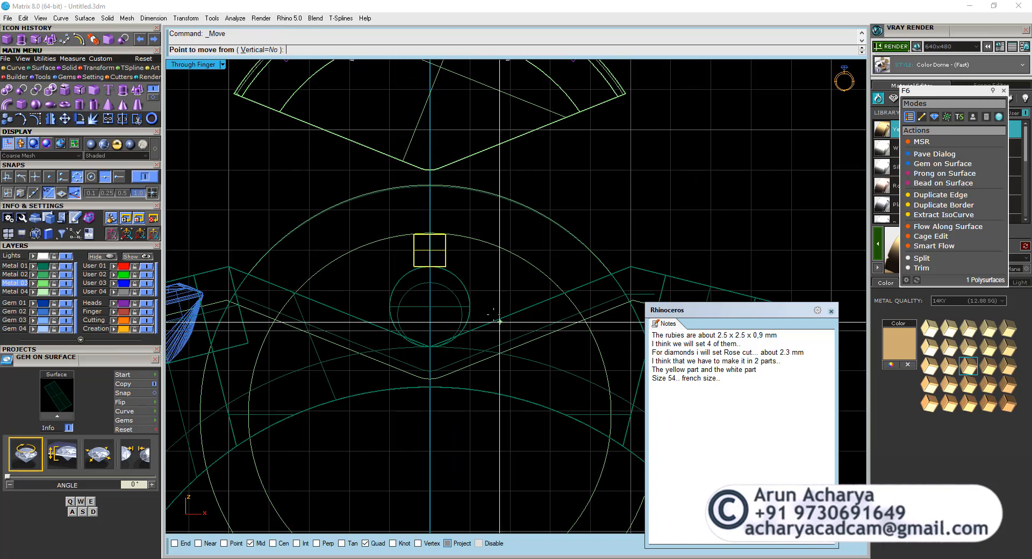
pyautogui.scroll(4, 480, 282)
pyautogui.click(492, 260)
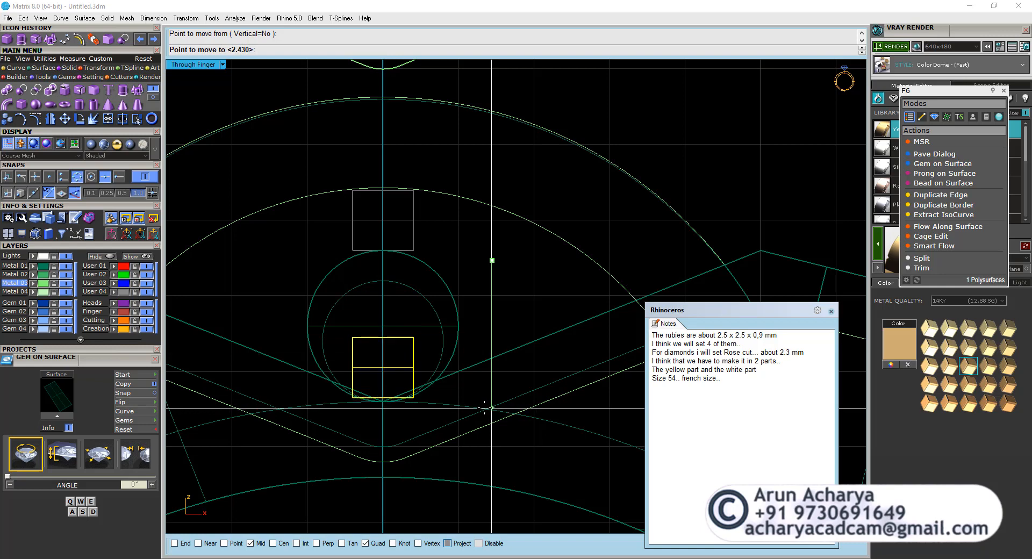
pyautogui.scroll(-3, 479, 368)
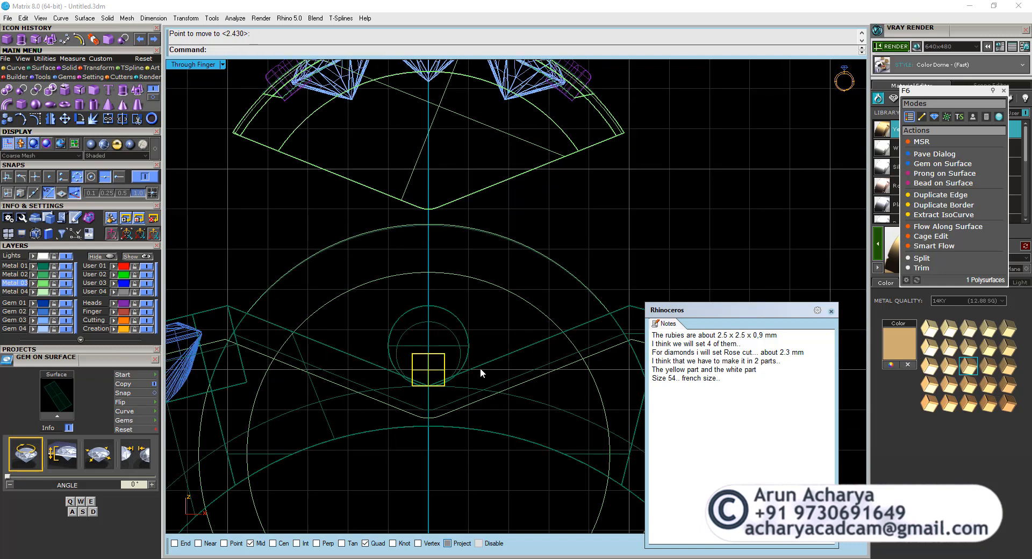
# Delete the smaller circle nested inside the crossbar cylinder's outline in the front view.
pyautogui.click(472, 350)
pyautogui.scroll(-2, 468, 322)
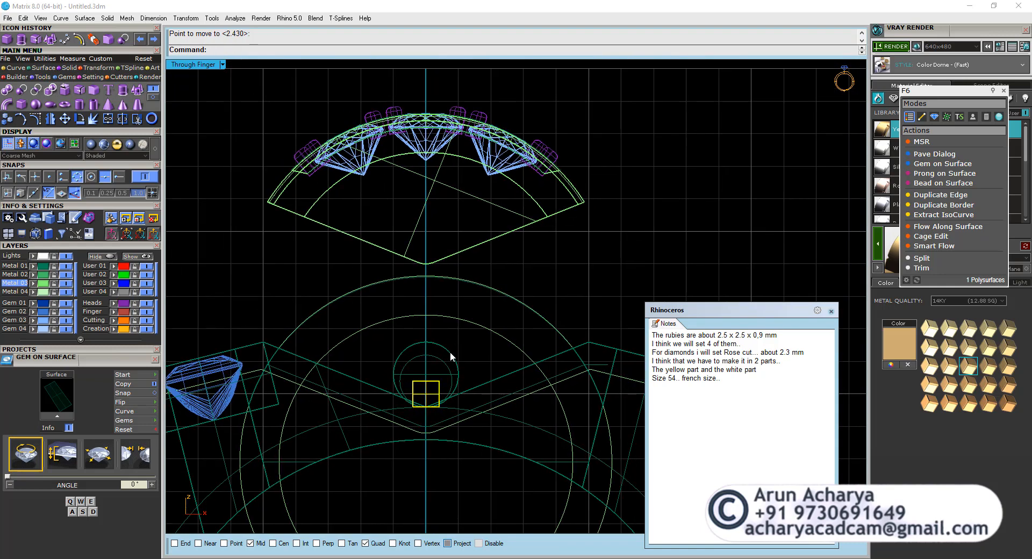
pyautogui.click(448, 355)
pyautogui.click(447, 362)
pyautogui.press('Delete')
# Examine from above where the crossbar cylinder and the small box sit relative to the head.
pyautogui.click(443, 374)
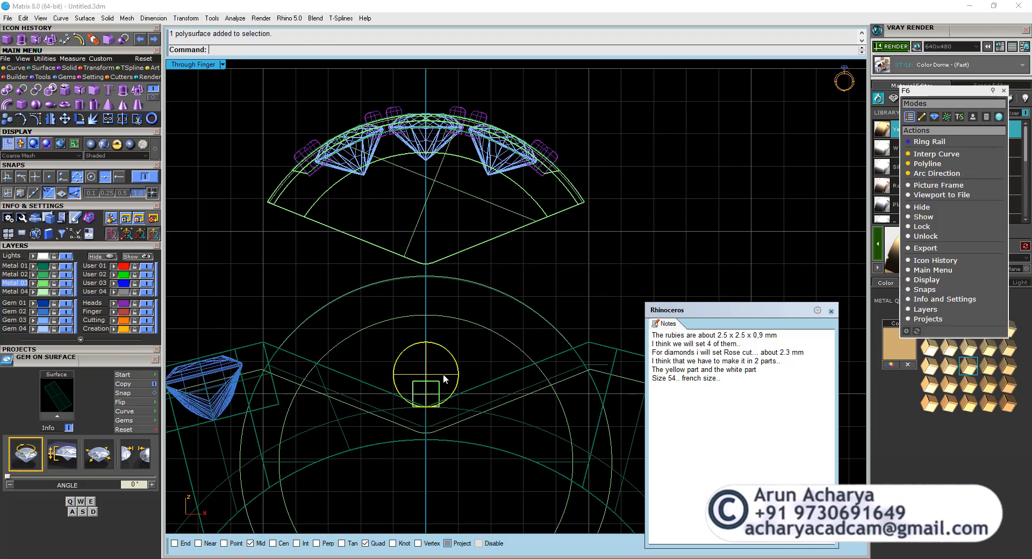
pyautogui.doubleClick(199, 65)
pyautogui.scroll(-3, 335, 191)
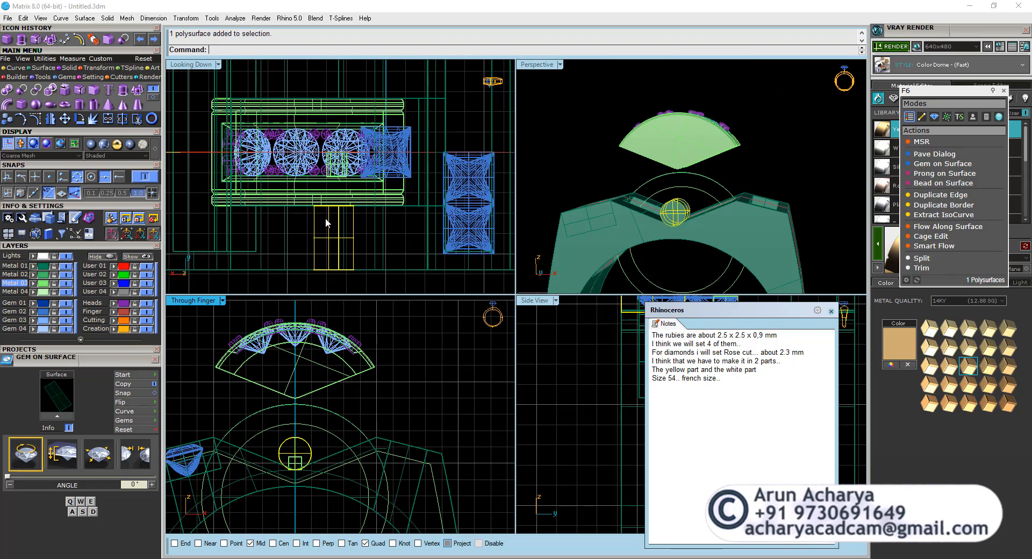
pyautogui.scroll(3, 324, 218)
pyautogui.hotkey('ctrl', 'a')
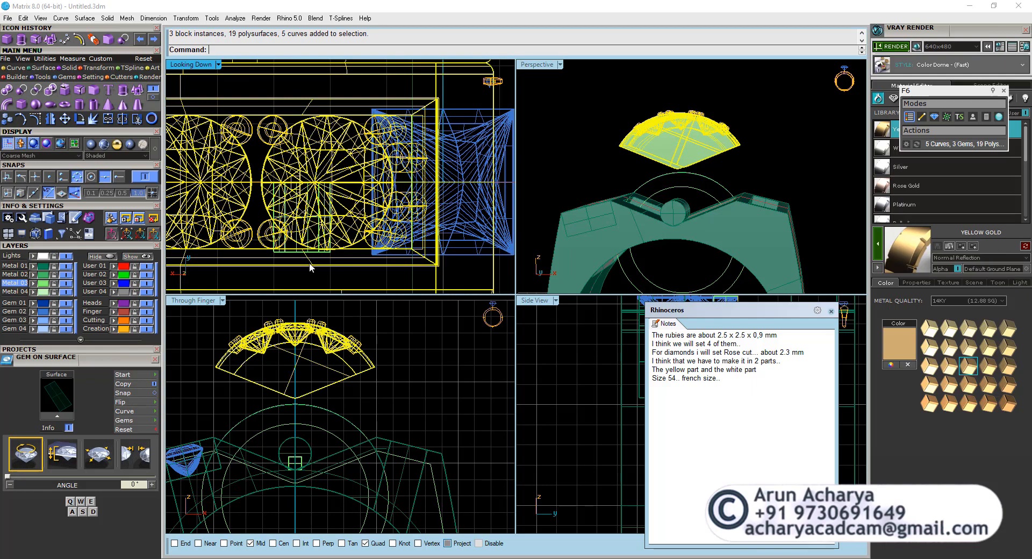
pyautogui.click(310, 270)
pyautogui.scroll(8, 287, 251)
pyautogui.click(287, 250)
pyautogui.doubleClick(191, 65)
pyautogui.scroll(-10, 318, 86)
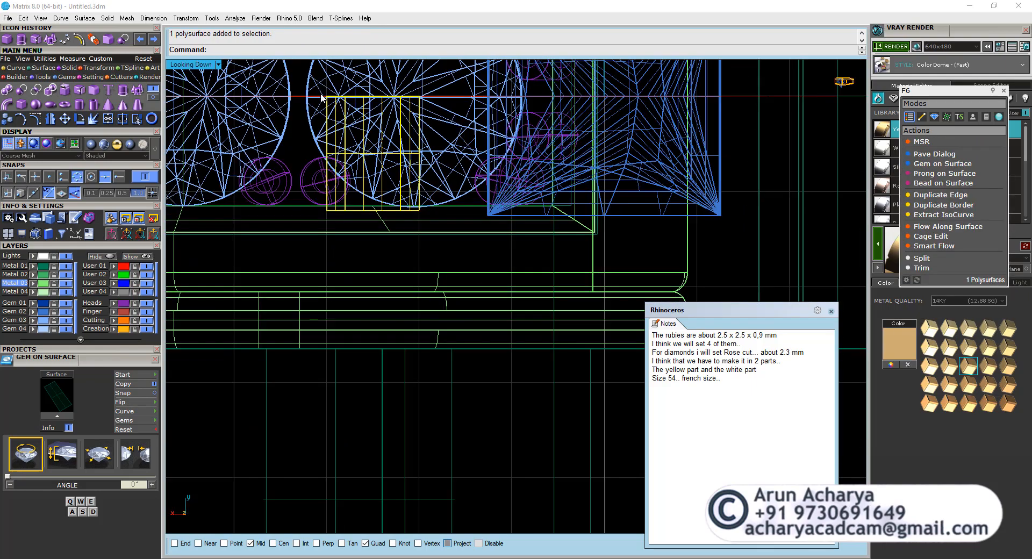
# Restore the standard Top, Front, Right and Perspective views and enlarge the top view.
pyautogui.scroll(-8, 321, 99)
pyautogui.keyDown('ctrl'); pyautogui.keyDown('shift'); pyautogui.moveTo(321, 163); pyautogui.dragTo(390, 128, button='right'); pyautogui.keyUp('shift'); pyautogui.keyUp('ctrl')
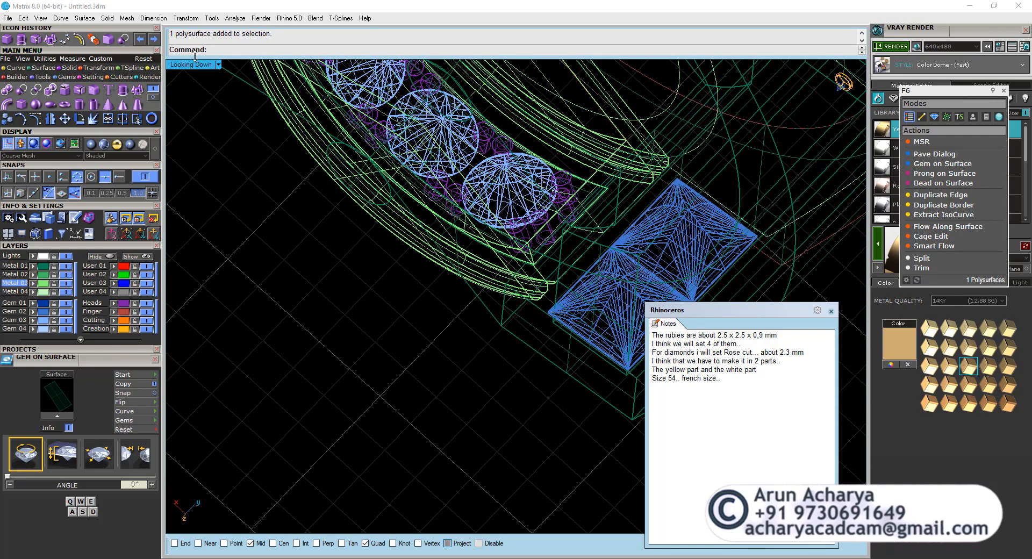
pyautogui.doubleClick(171, 66)
pyautogui.keyDown('ctrl'); pyautogui.keyDown('shift'); pyautogui.moveTo(367, 214); pyautogui.dragTo(395, 98, button='right'); pyautogui.keyUp('shift'); pyautogui.keyUp('ctrl')
pyautogui.scroll(-7, 352, 137)
pyautogui.keyDown('ctrl'); pyautogui.keyDown('shift'); pyautogui.moveTo(344, 134); pyautogui.dragTo(280, 190, button='right'); pyautogui.keyUp('shift'); pyautogui.keyUp('ctrl')
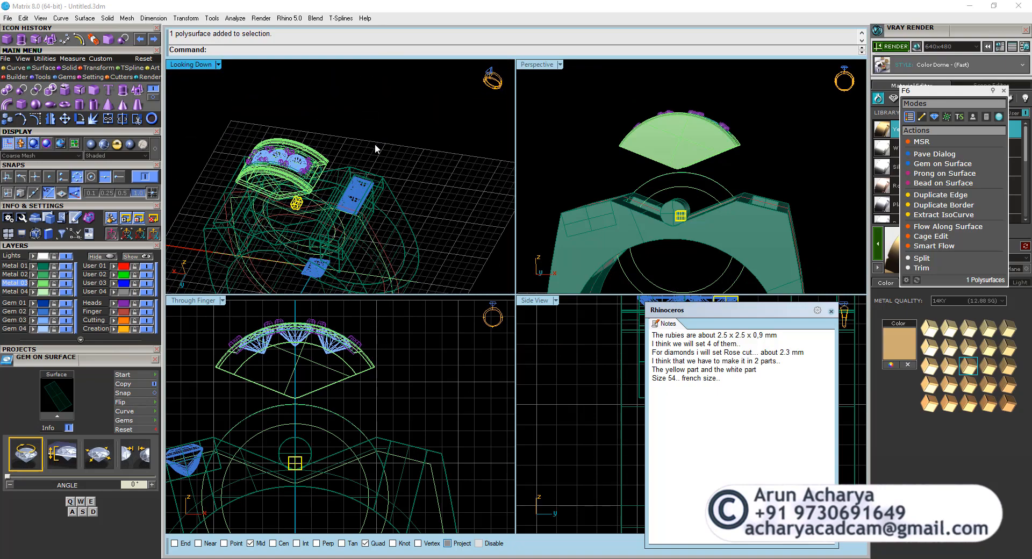
pyautogui.keyDown('ctrl'); pyautogui.keyDown('shift'); pyautogui.moveTo(375, 145); pyautogui.dragTo(373, 134, button='right'); pyautogui.keyUp('shift'); pyautogui.keyUp('ctrl')
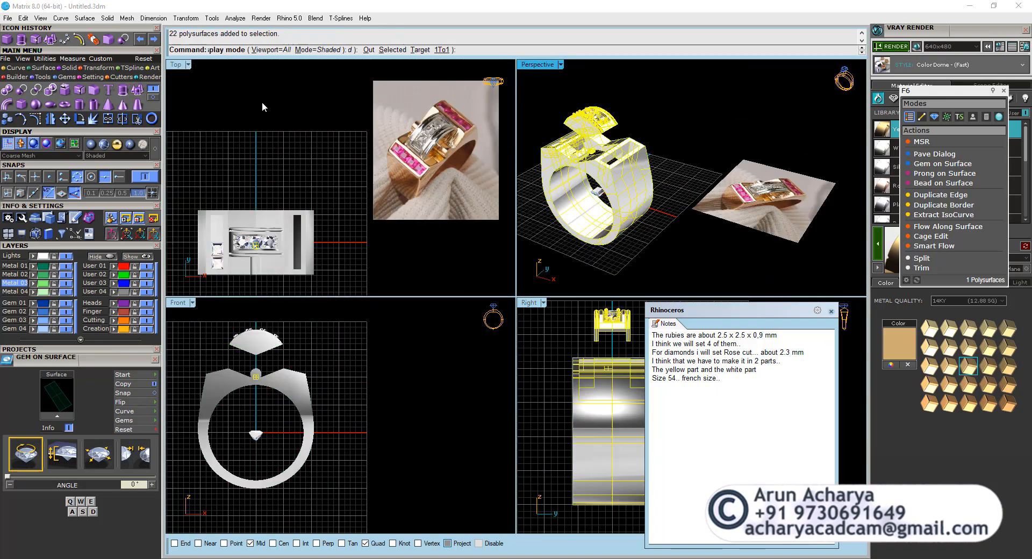
pyautogui.moveTo(376, 122); pyautogui.dragTo(468, 39, button='right')
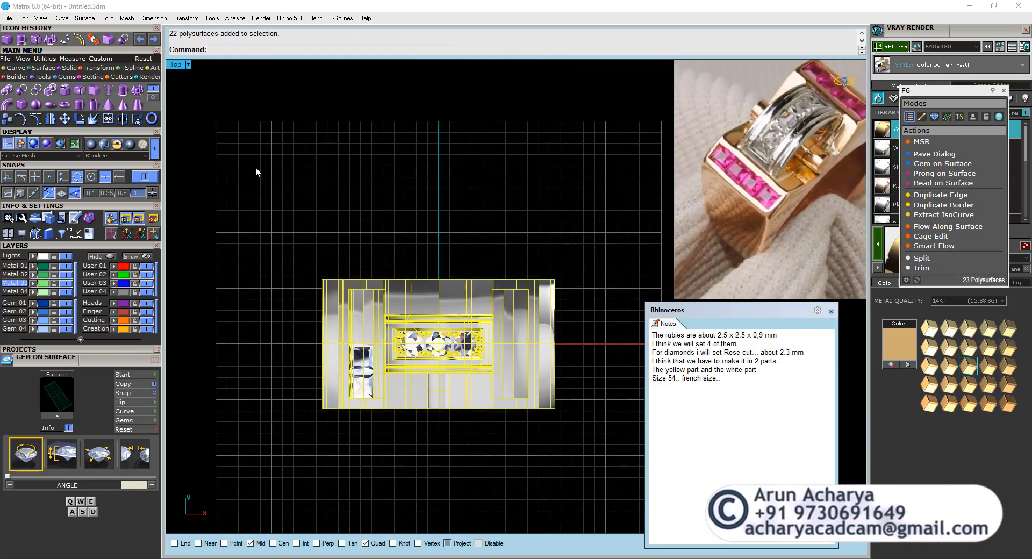
# Show the model in wireframe and move the small box straight outward in the top view until its outer edge reaches the head's outer rim.
pyautogui.click(155, 152)
pyautogui.scroll(8, 466, 438)
pyautogui.click(467, 436)
pyautogui.scroll(14, 409, 237)
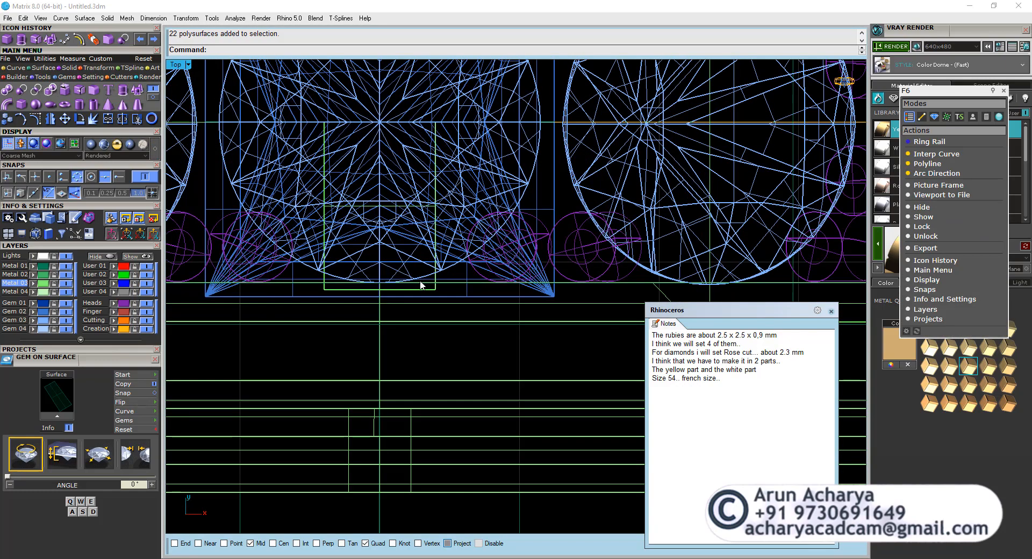
pyautogui.scroll(-5, 427, 228)
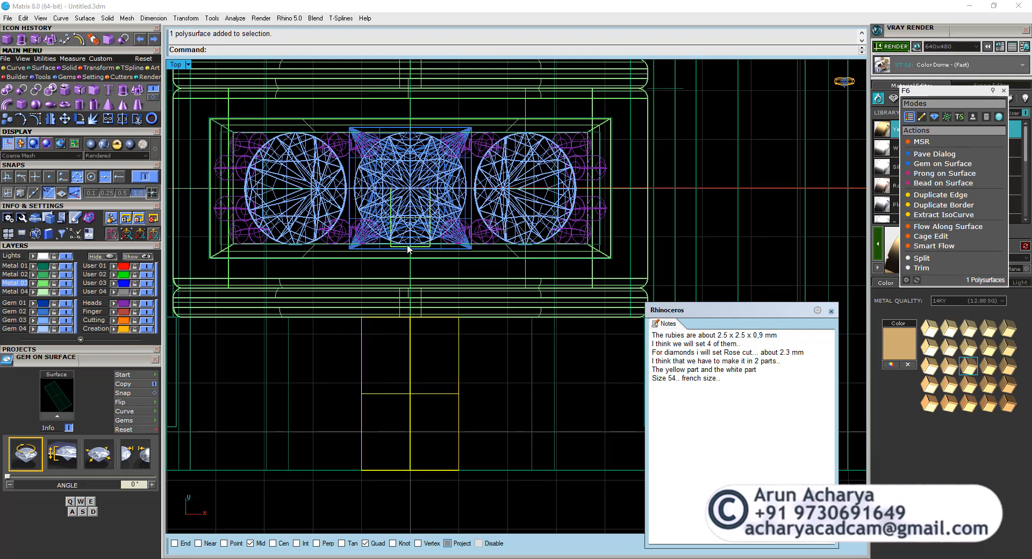
pyautogui.scroll(6, 408, 249)
pyautogui.click(444, 249)
pyautogui.click(65, 118)
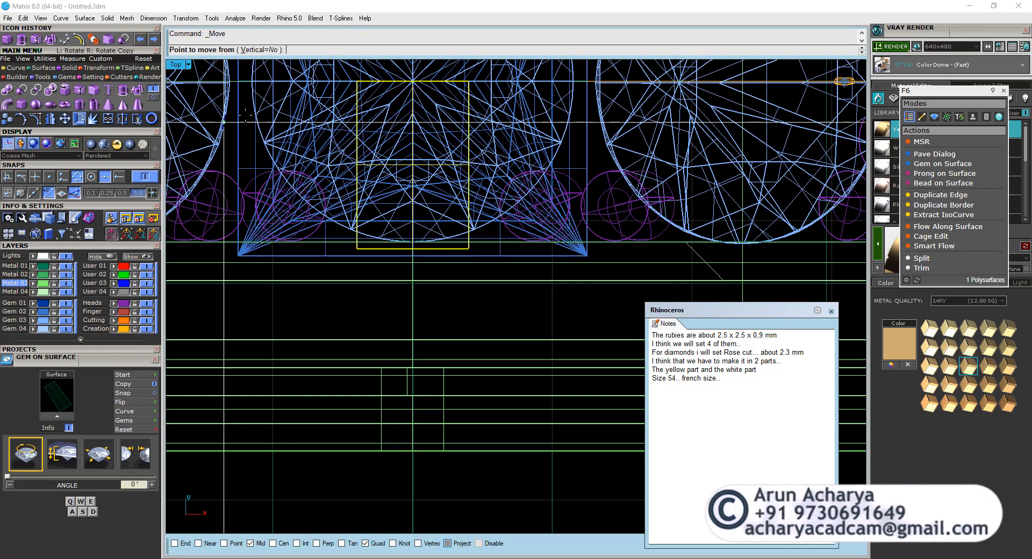
pyautogui.scroll(-5, 247, 248)
pyautogui.click(426, 262)
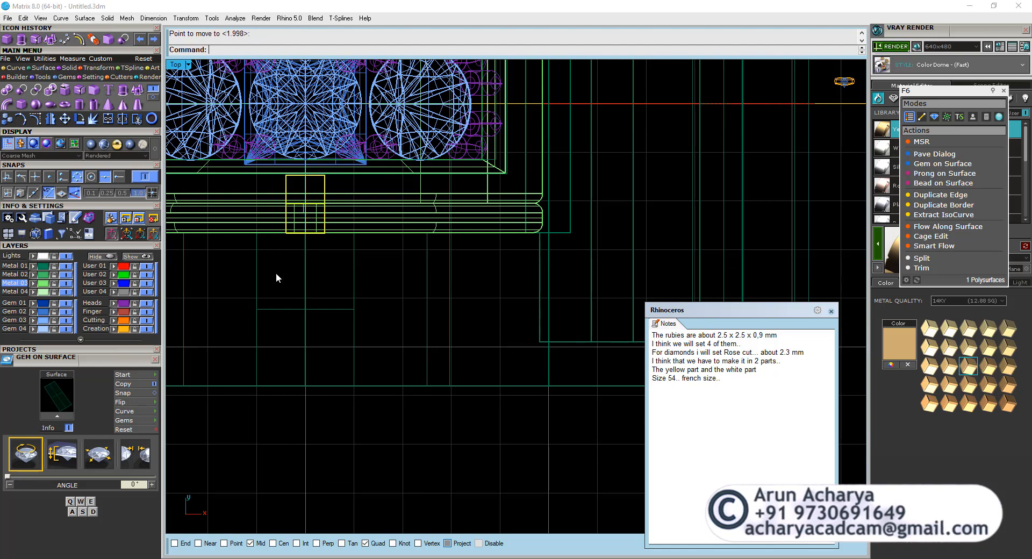
# Move the box another 0.6 mm outward in the top view, past the head's outer rim.
pyautogui.scroll(6, 304, 215)
pyautogui.click(408, 253)
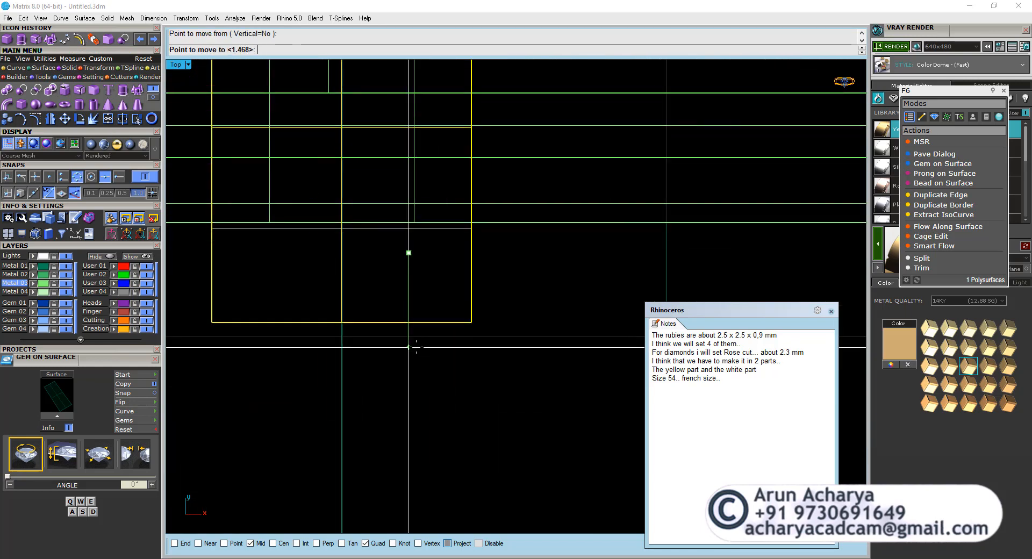
pyautogui.write('.6')
pyautogui.press('Return')
pyautogui.click(417, 349)
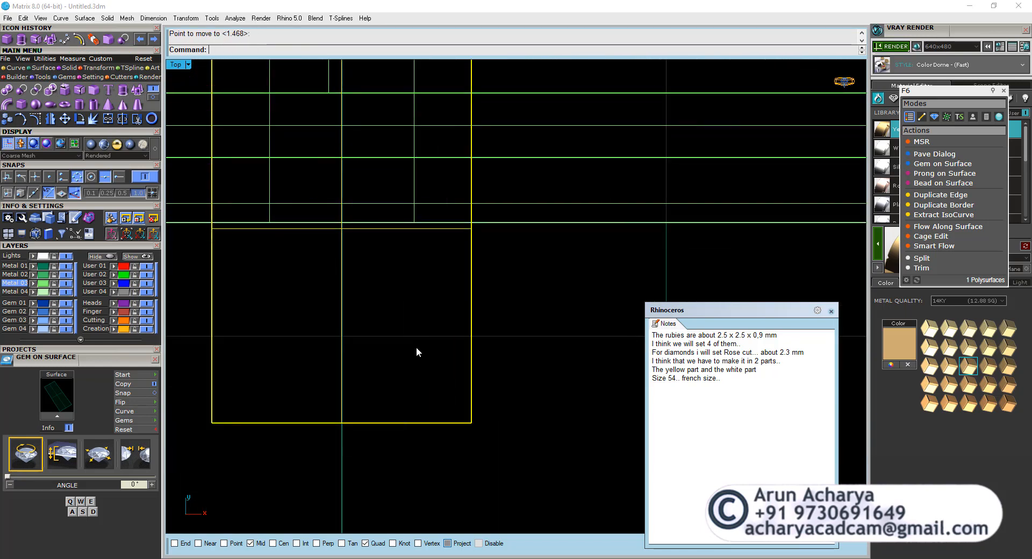
# Nudge the box slightly back toward the head so its middle line meets the rim's outer face.
pyautogui.scroll(6, 336, 188)
pyautogui.rightClick(372, 320)
pyautogui.click(418, 410)
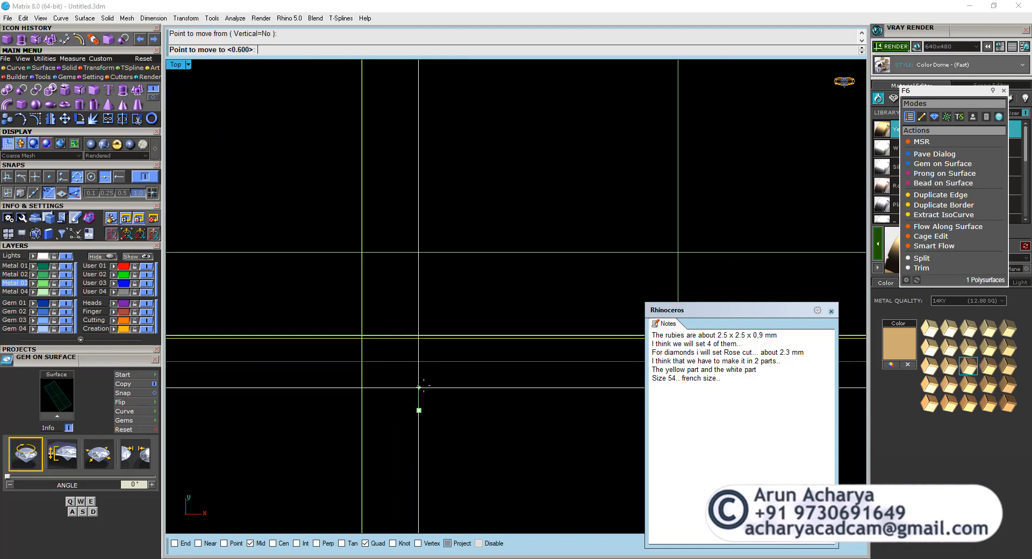
# Examine the box against the end of the crossbar cylinder in a shaded perspective view.
pyautogui.doubleClick(174, 65)
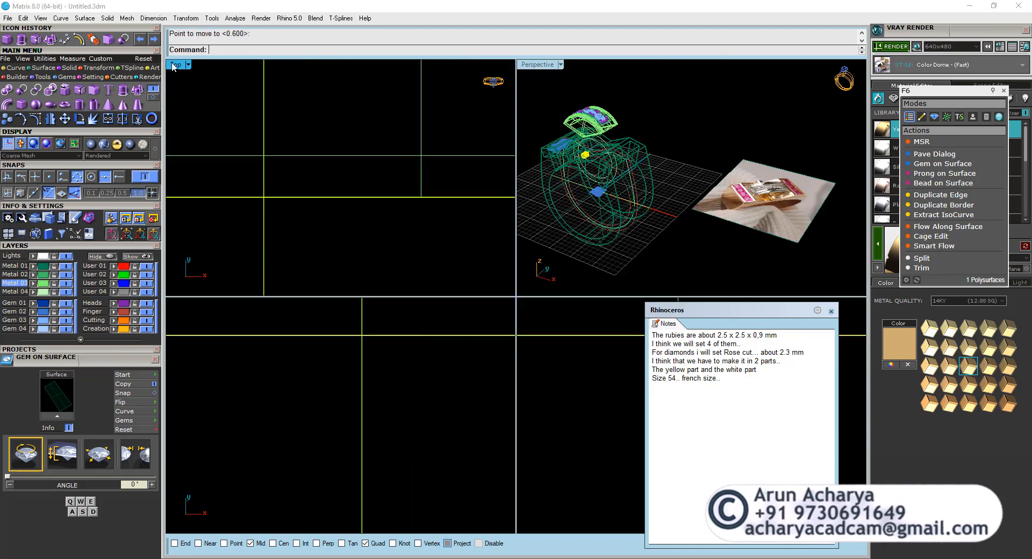
pyautogui.doubleClick(537, 66)
pyautogui.click(23, 59)
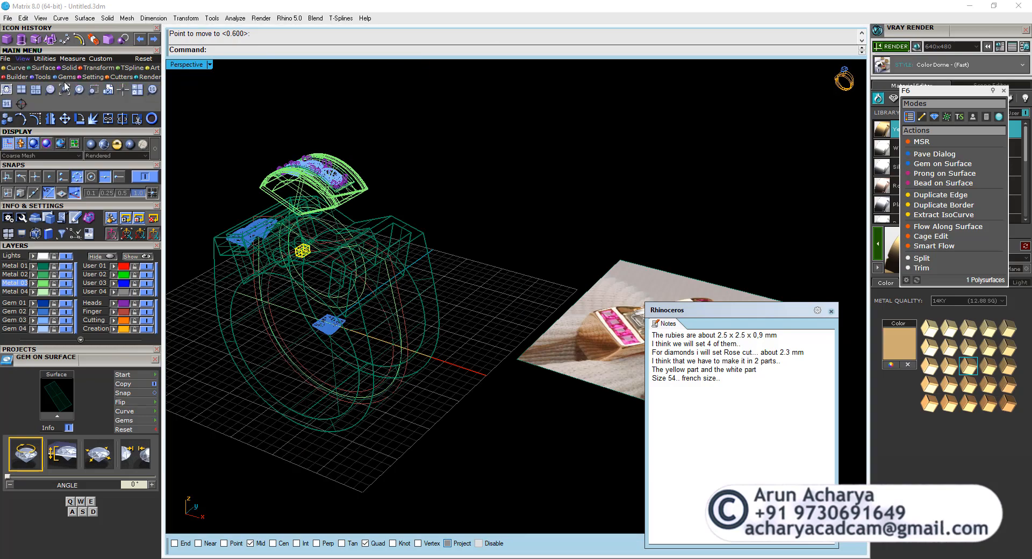
pyautogui.click(79, 91)
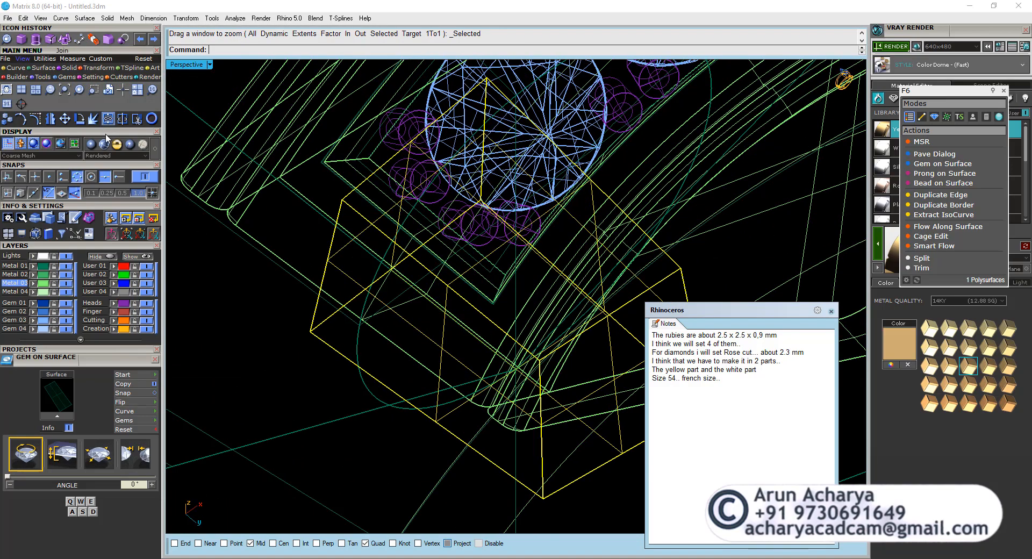
pyautogui.click(116, 144)
pyautogui.moveTo(339, 284)
pyautogui.mouseDown(button='right')
pyautogui.moveTo(366, 304)
pyautogui.moveTo(511, 297)
pyautogui.moveTo(498, 295)
pyautogui.moveTo(499, 269)
pyautogui.moveTo(548, 324)
pyautogui.moveTo(572, 325)
pyautogui.moveTo(431, 283)
pyautogui.moveTo(423, 137)
pyautogui.mouseUp(button='right')
pyautogui.press('Escape')
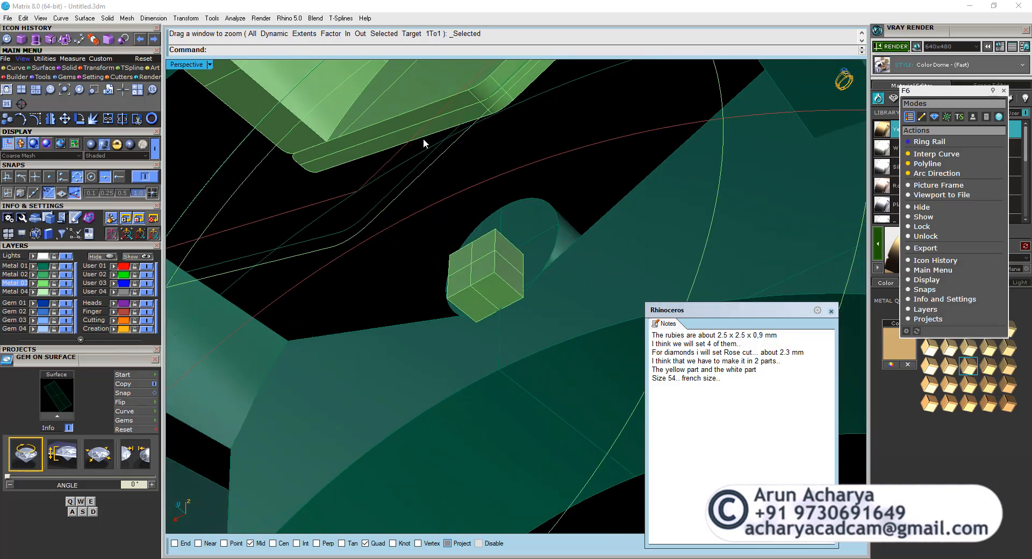
pyautogui.scroll(-5, 409, 204)
pyautogui.moveTo(411, 204); pyautogui.dragTo(447, 256, button='right')
# Move the complete head with its gems and prongs straight down into the ring's opening, over the crossbar.
pyautogui.click(432, 205)
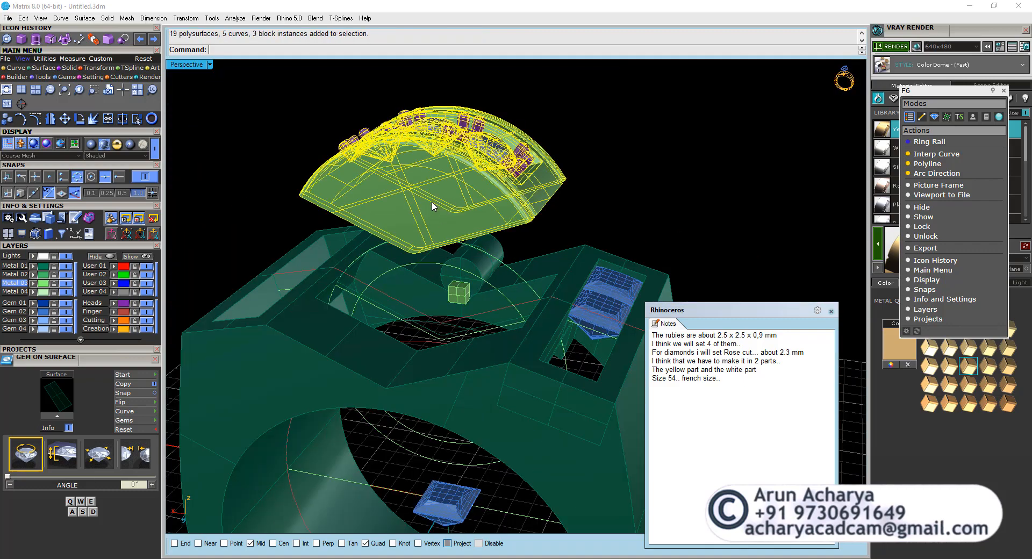
pyautogui.doubleClick(191, 68)
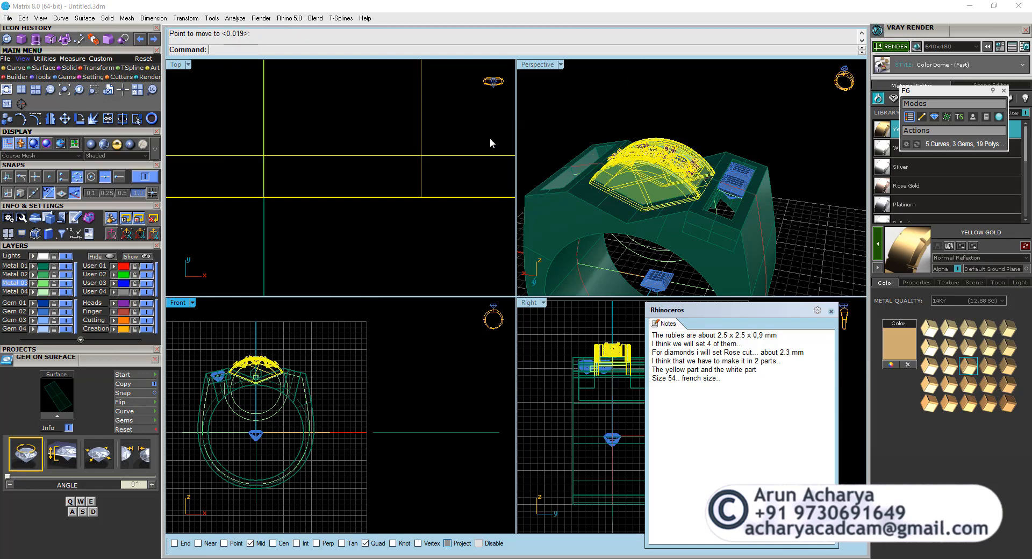
pyautogui.doubleClick(531, 65)
pyautogui.press('Escape')
# Examine from below and inside how the box passes through the lowered head's side wall.
pyautogui.scroll(6, 449, 237)
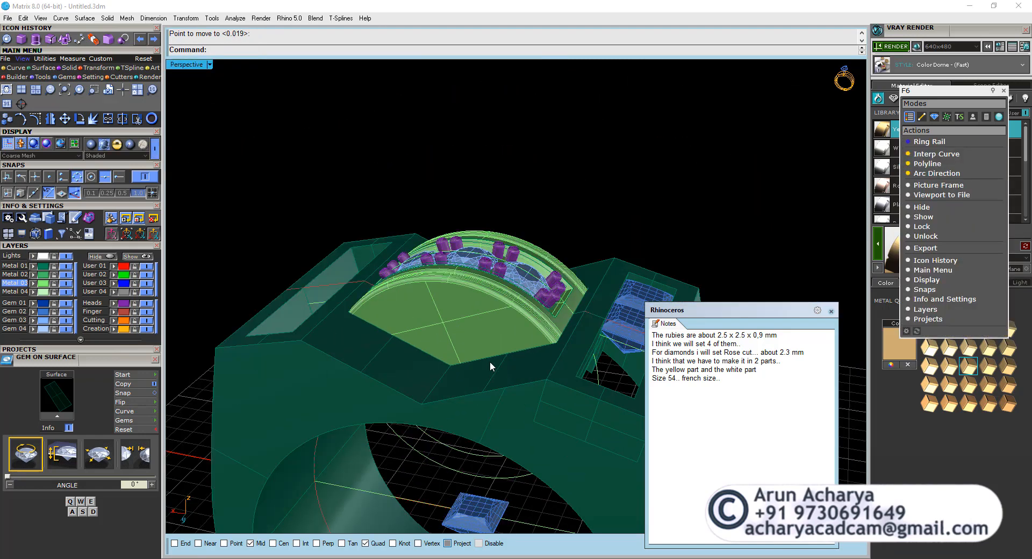
pyautogui.moveTo(449, 236); pyautogui.dragTo(546, 294, button='right')
pyautogui.scroll(3, 546, 295)
pyautogui.scroll(-4, 490, 253)
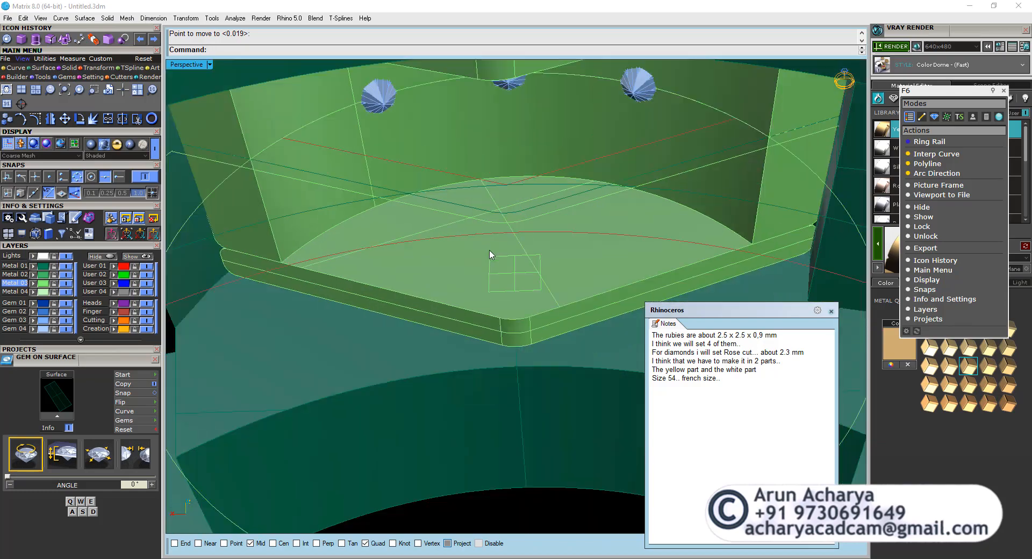
pyautogui.moveTo(490, 253)
pyautogui.mouseDown(button='right')
pyautogui.moveTo(394, 291)
pyautogui.moveTo(483, 271)
pyautogui.mouseUp(button='right')
pyautogui.click(560, 351)
pyautogui.moveTo(560, 352); pyautogui.dragTo(485, 265, button='right')
pyautogui.scroll(4, 480, 283)
pyautogui.scroll(-4, 479, 283)
pyautogui.scroll(4, 488, 269)
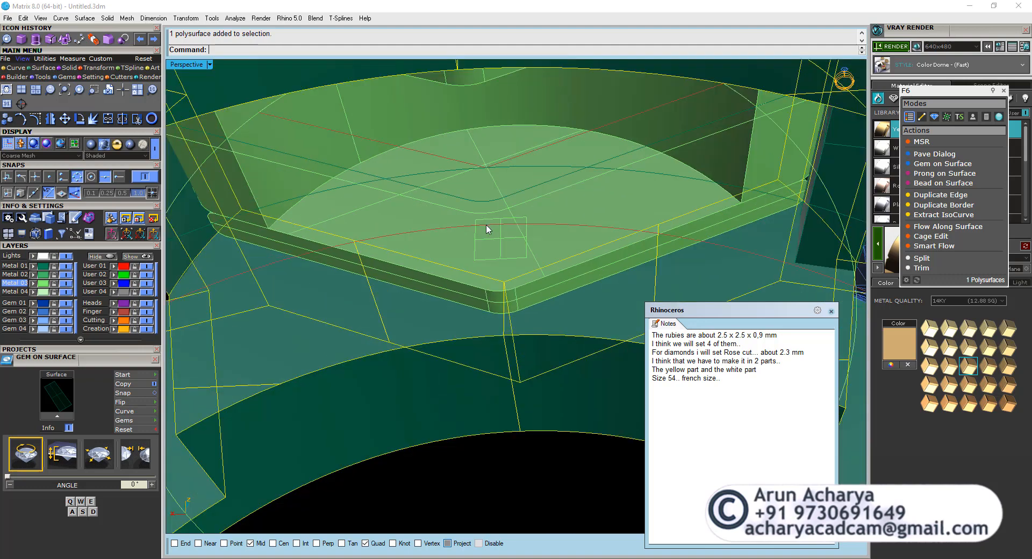
# Move the small box vertically near the lower tip of the head's side wall.
pyautogui.click(503, 242)
pyautogui.click(531, 269)
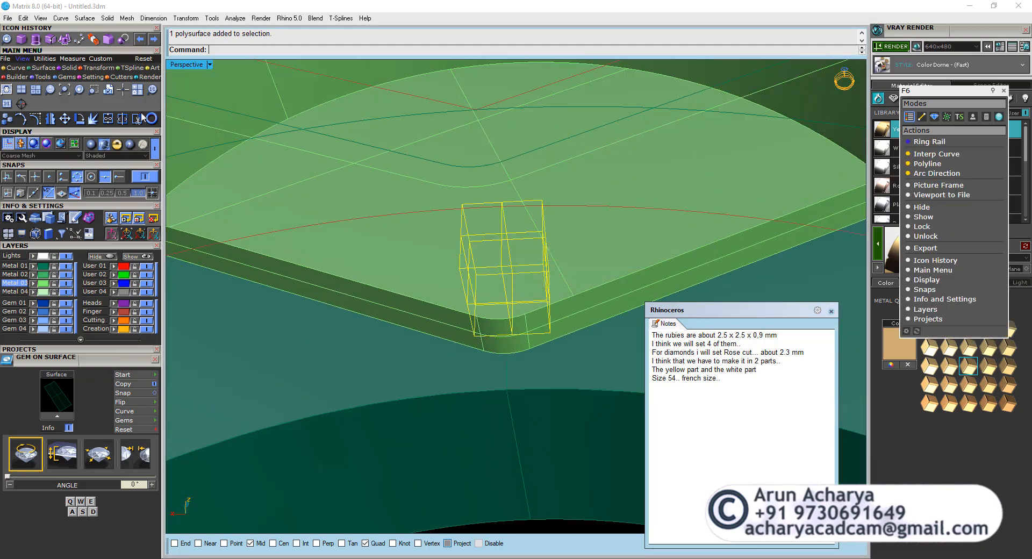
pyautogui.click(65, 119)
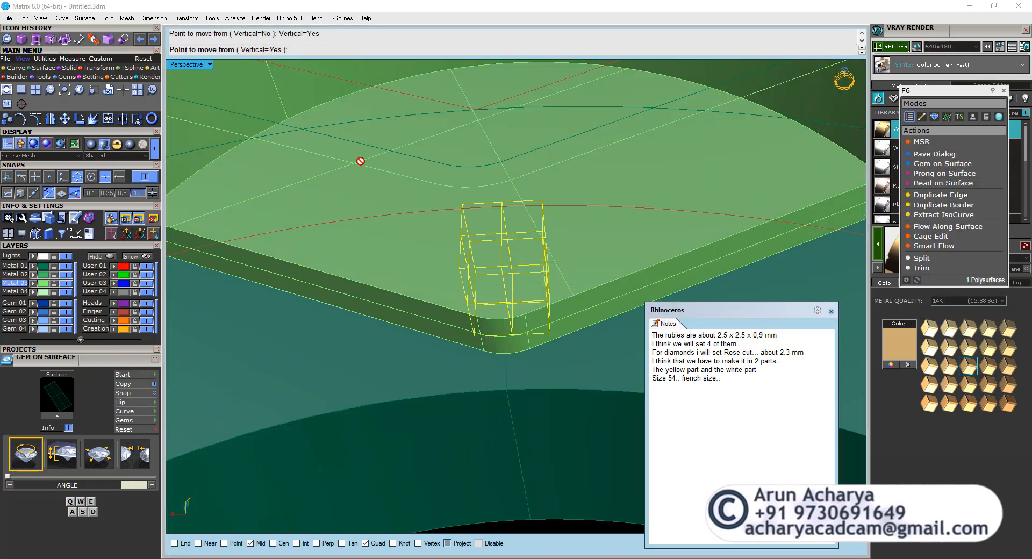
pyautogui.scroll(-5, 334, 197)
pyautogui.click(354, 197)
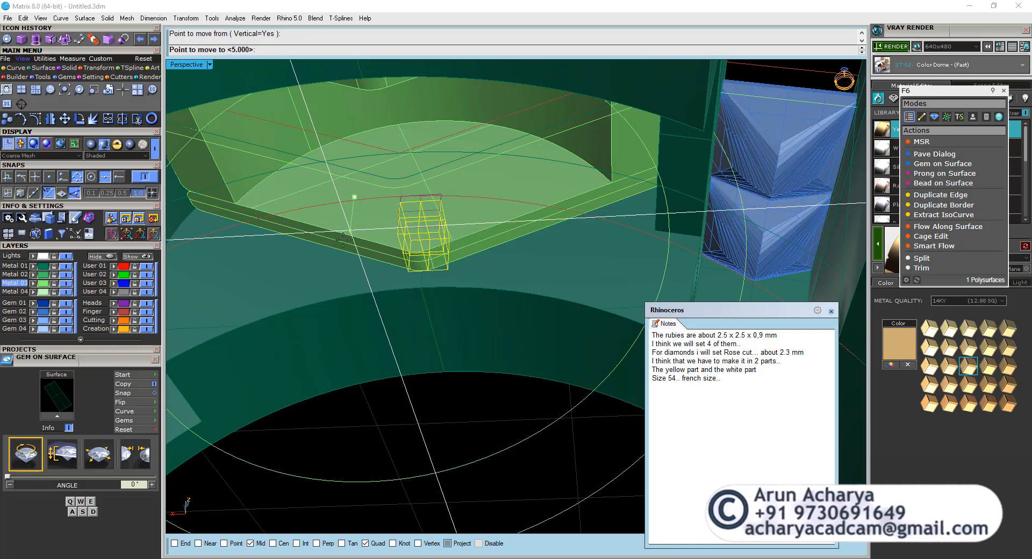
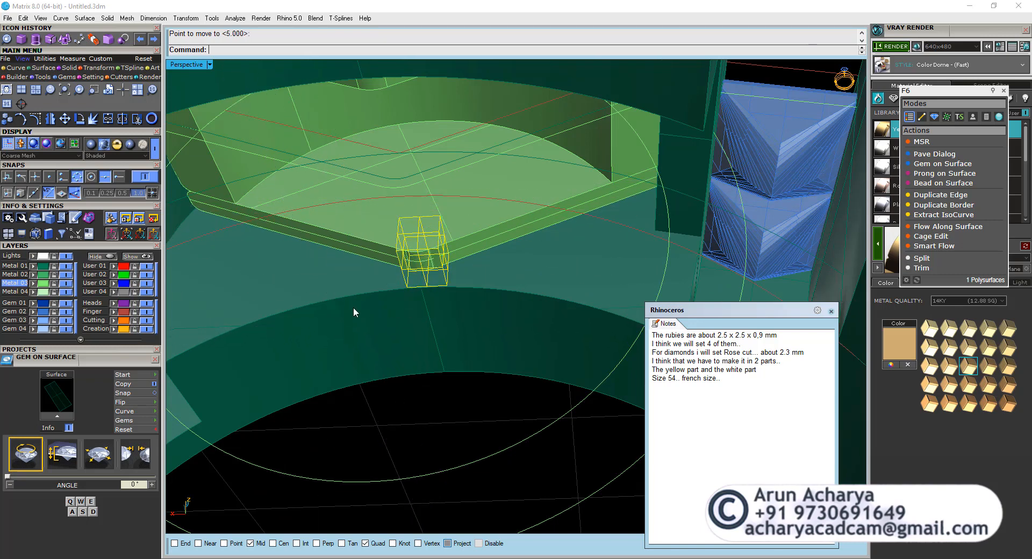
# Mirror the small box across the ring's centre plane to the head's opposite side wall, keeping the original.
pyautogui.press('Escape')
pyautogui.moveTo(442, 284); pyautogui.dragTo(463, 281, button='right')
pyautogui.scroll(5, 460, 243)
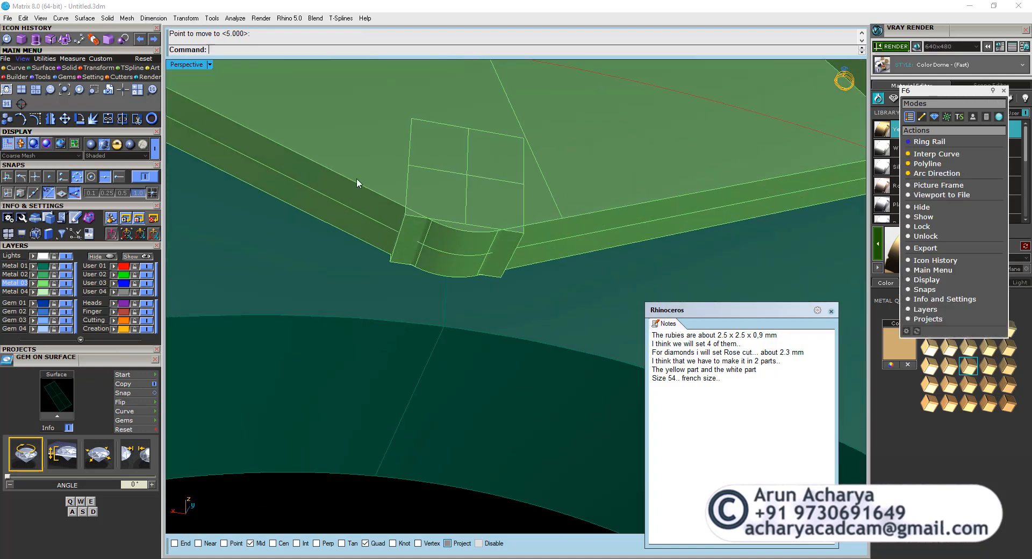
pyautogui.click(404, 231)
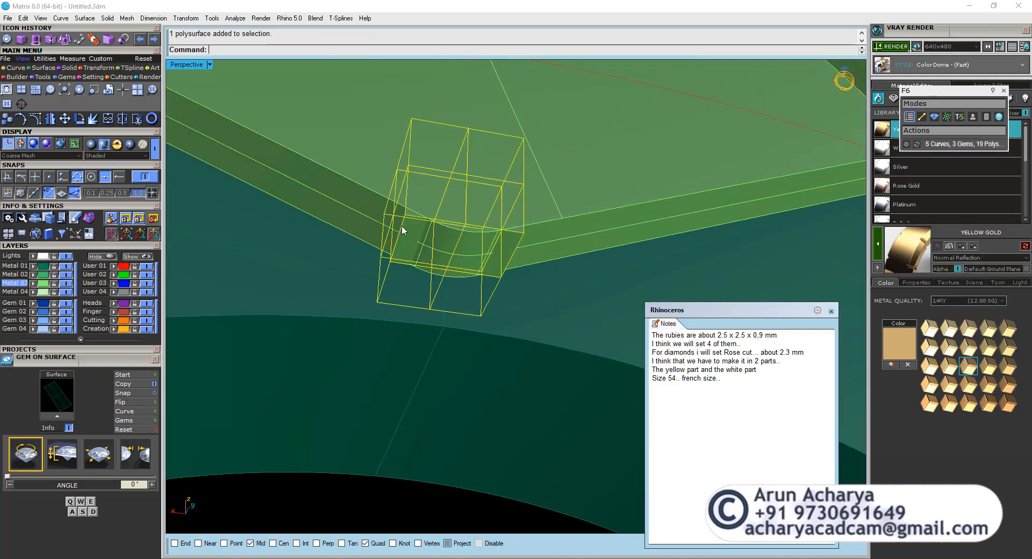
pyautogui.click(119, 122)
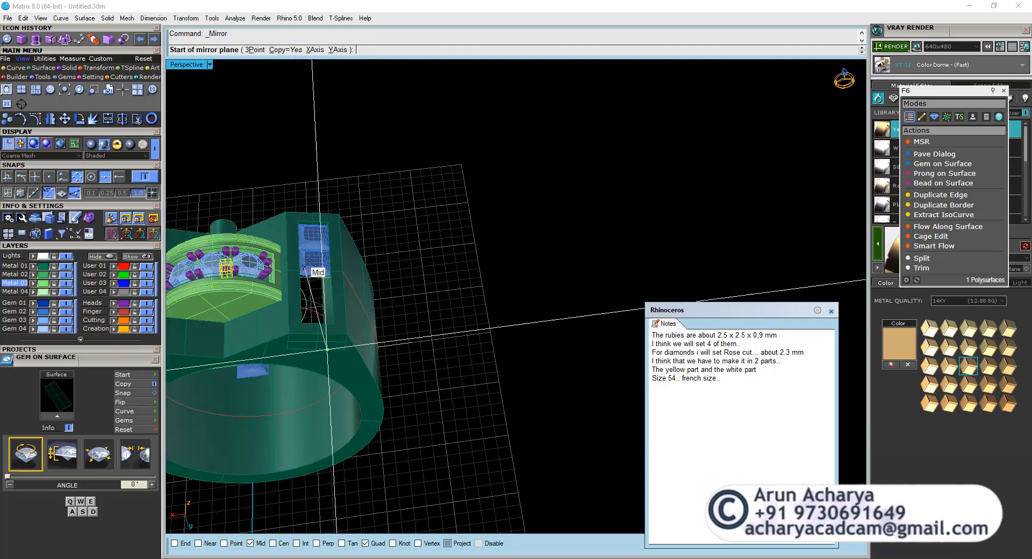
pyautogui.click(511, 296)
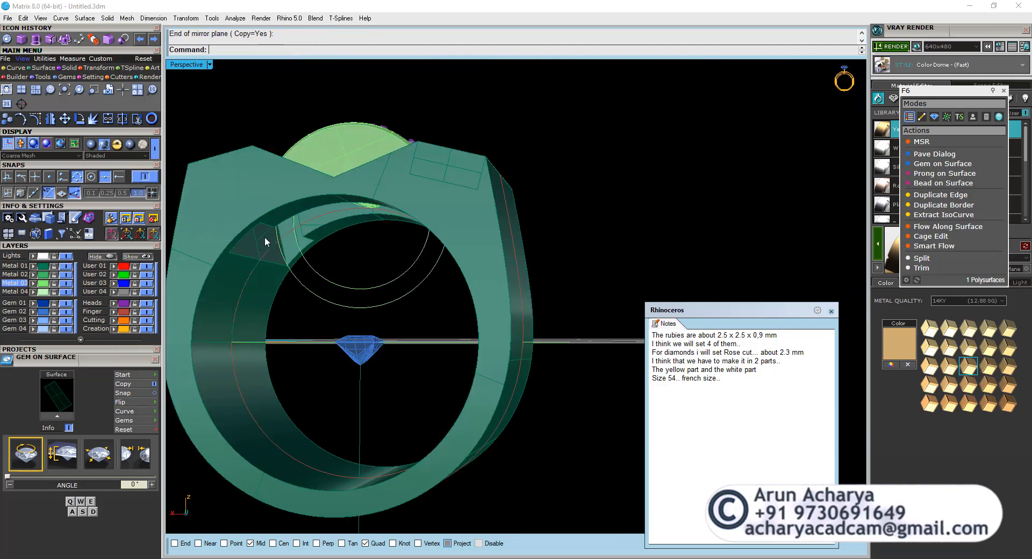
# Subtract the two small boxes from the head with Boolean Difference, keeping the cutting boxes.
pyautogui.hotkey('ctrl', 'a')
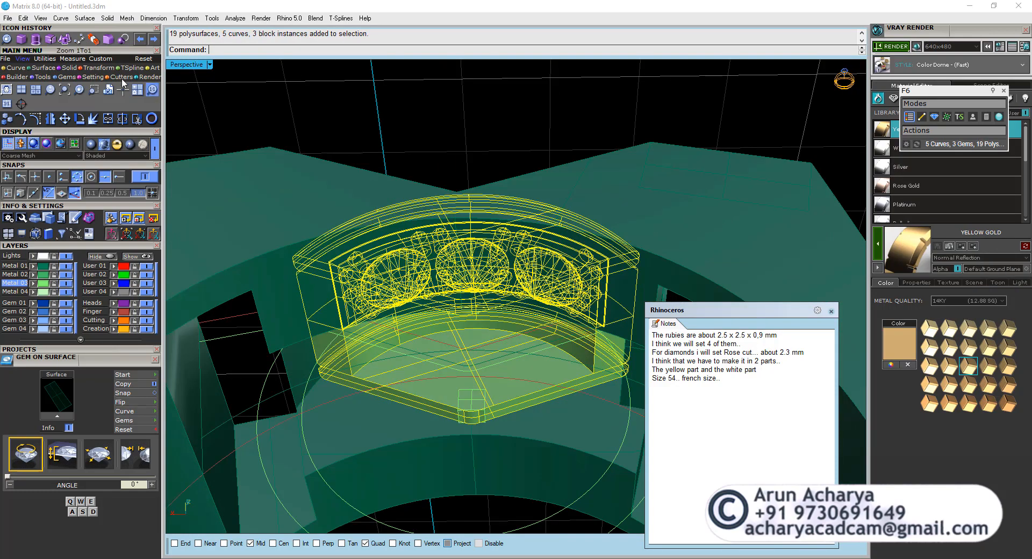
pyautogui.click(68, 68)
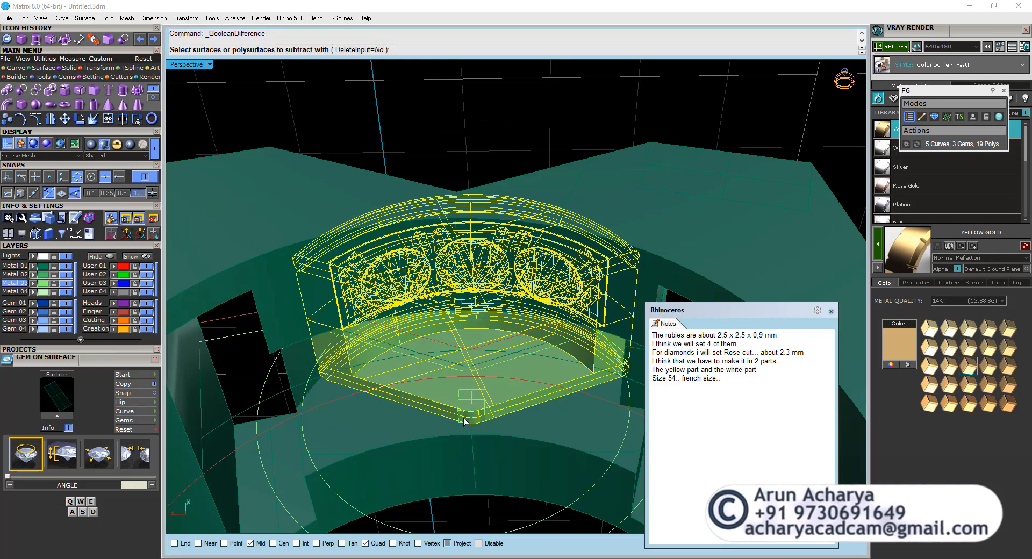
pyautogui.moveTo(432, 394); pyautogui.dragTo(839, 415, button='right')
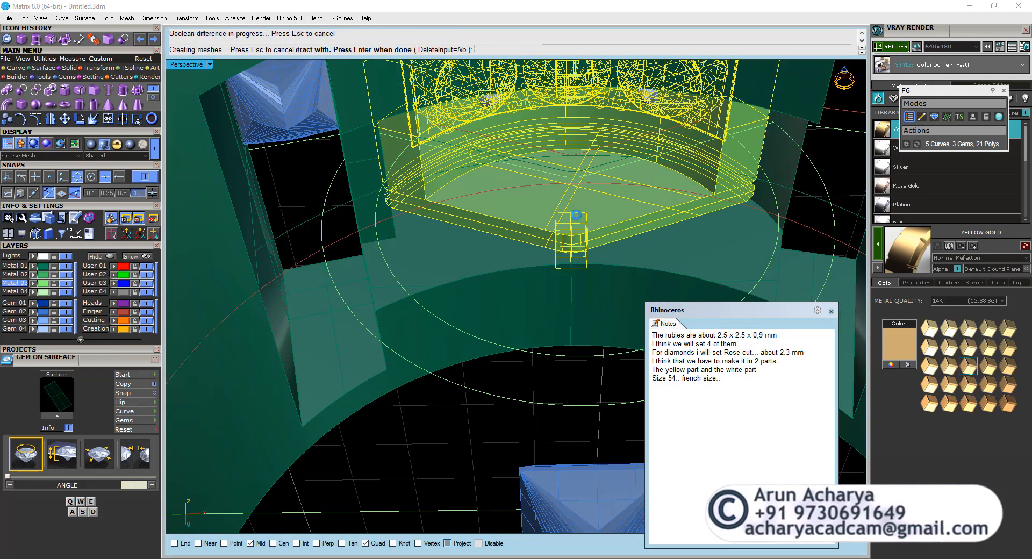
pyautogui.click(571, 243)
pyautogui.click(599, 281)
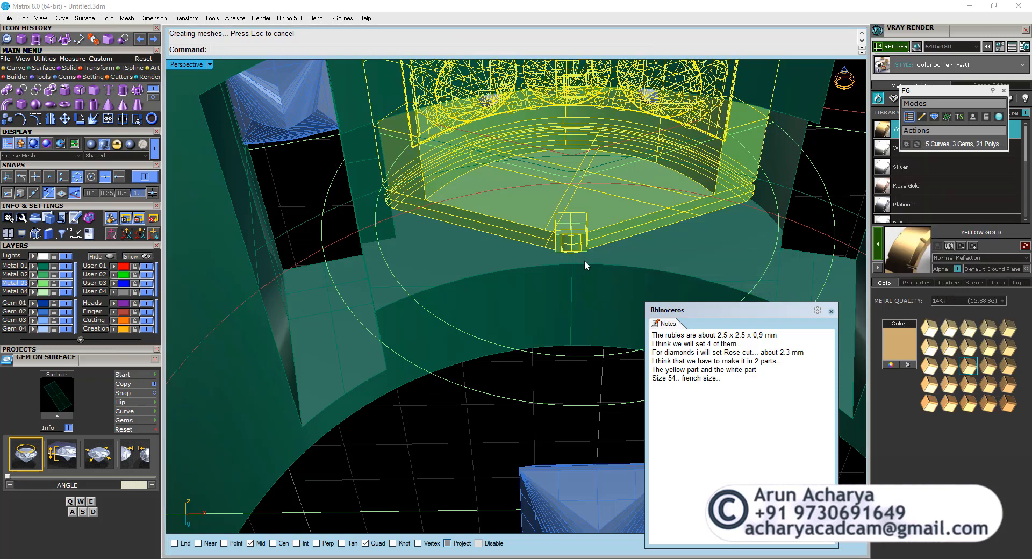
pyautogui.press('Escape')
# Ungroup the head and delete the rounded leftover piece inside the box at one side wall's lower tip.
pyautogui.click(575, 245)
pyautogui.click(617, 280)
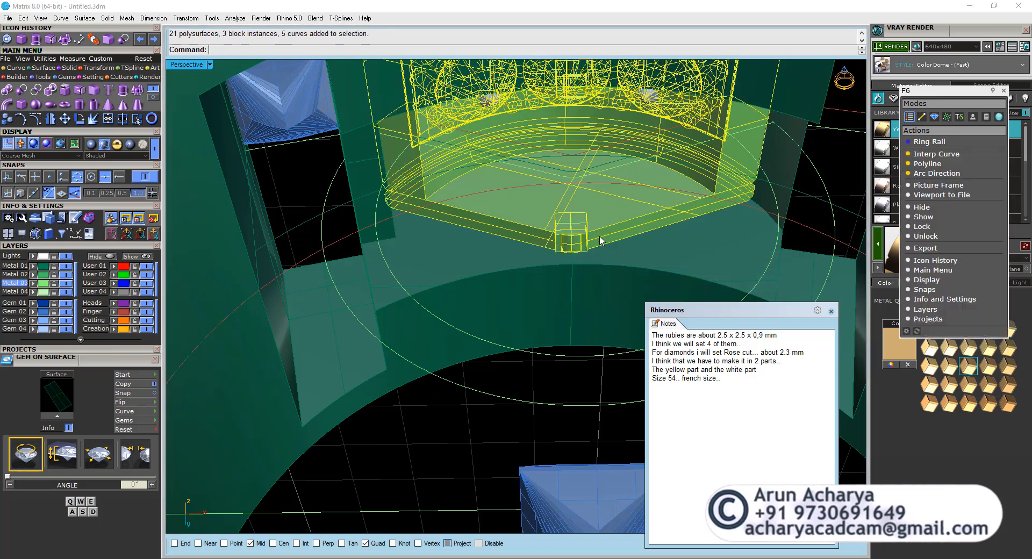
pyautogui.click(576, 234)
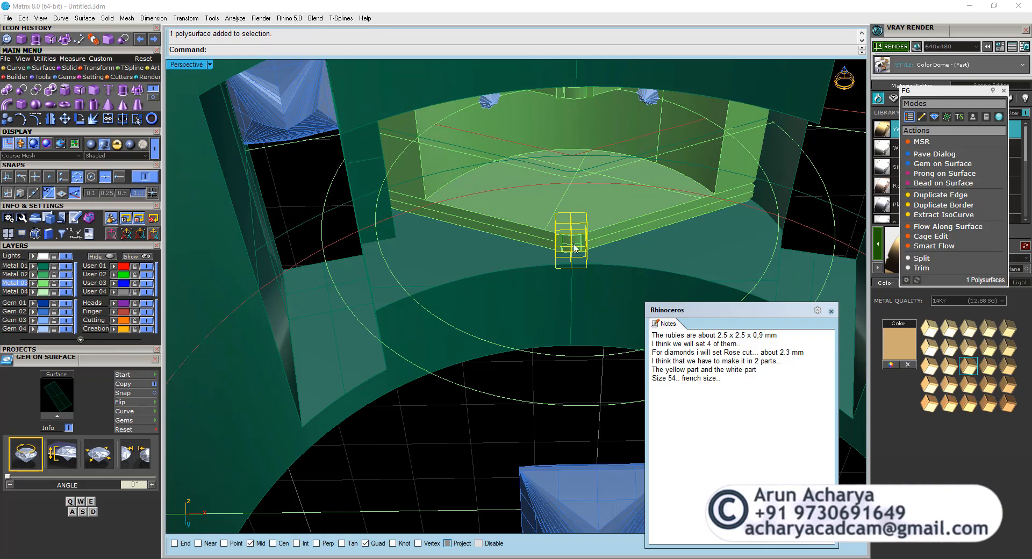
pyautogui.scroll(3, 575, 235)
pyautogui.click(576, 235)
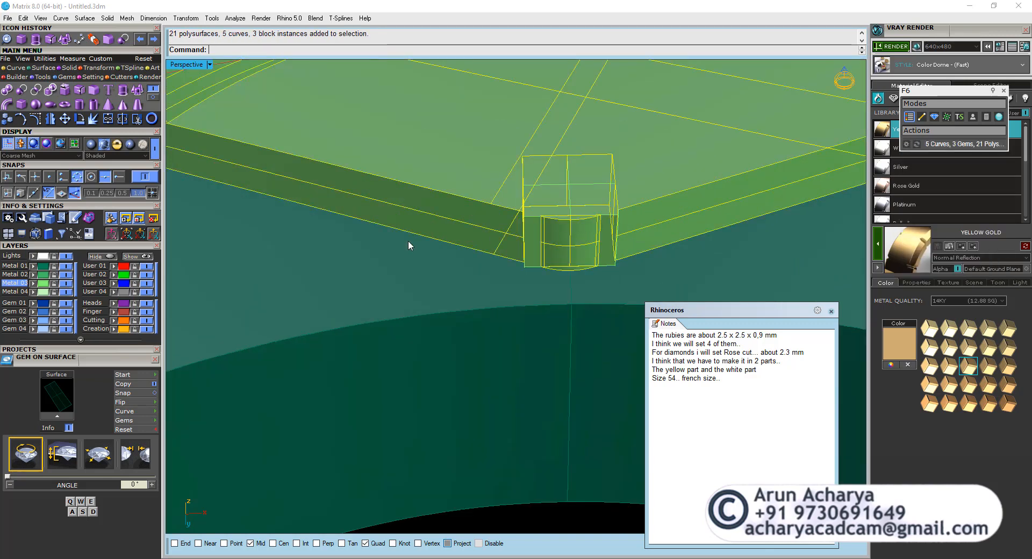
pyautogui.press('Return')
pyautogui.click(588, 230)
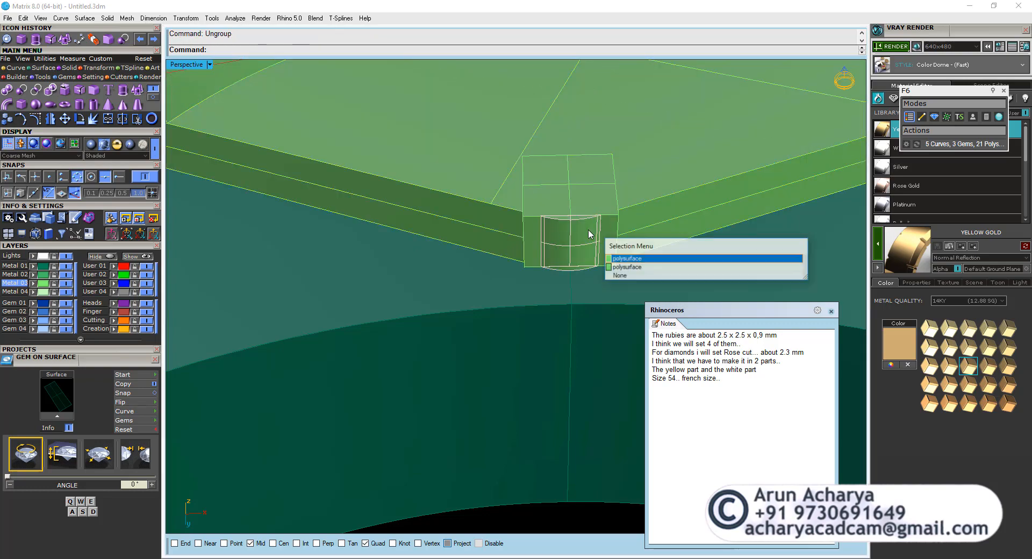
pyautogui.click(612, 258)
pyautogui.press('Delete')
# Delete the matching rounded leftover piece inside the box on the head's opposite side wall.
pyautogui.click(588, 215)
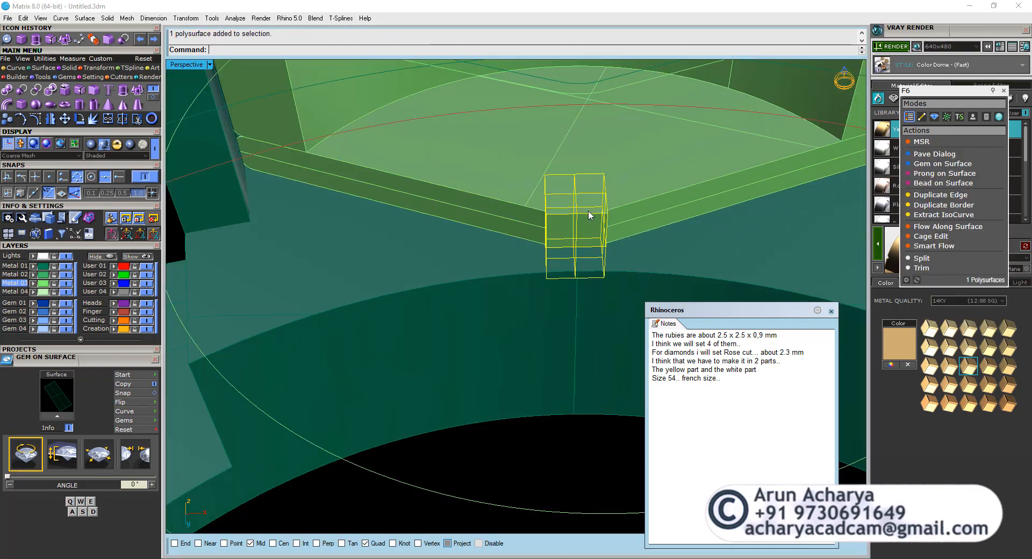
pyautogui.scroll(-10, 406, 236)
pyautogui.scroll(3, 386, 282)
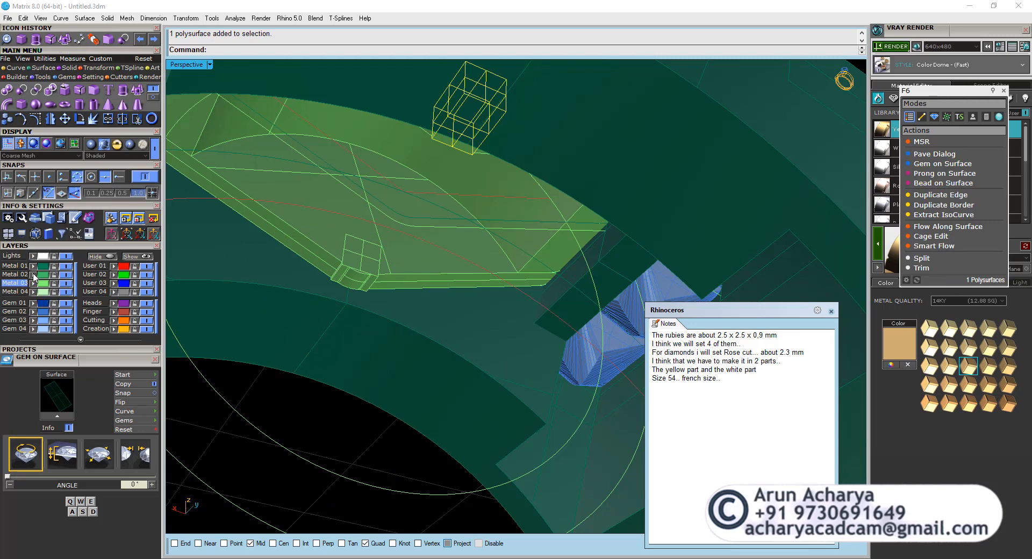
pyautogui.click(360, 277)
pyautogui.press('Delete')
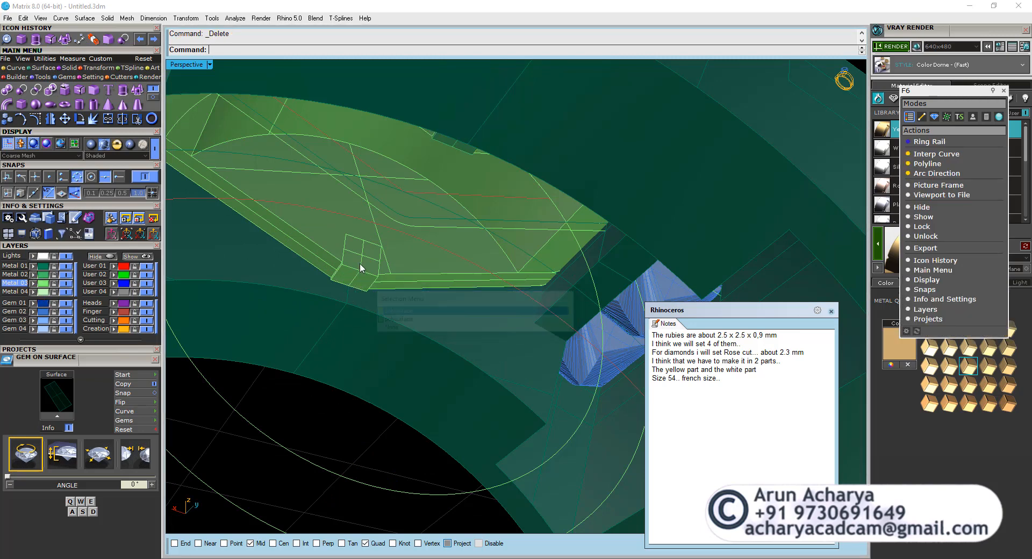
pyautogui.click(360, 271)
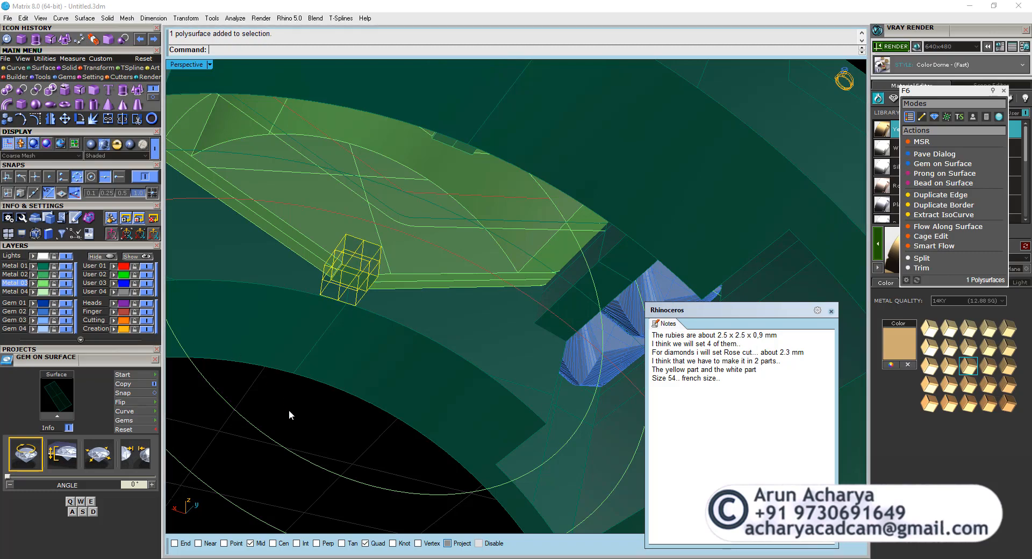
# Examine the notched side walls, the boxes and the head's fit in the ring from several angles.
pyautogui.moveTo(392, 271); pyautogui.dragTo(475, 256, button='right')
pyautogui.scroll(-5, 428, 256)
pyautogui.scroll(9, 388, 290)
pyautogui.scroll(-7, 437, 276)
pyautogui.scroll(5, 414, 285)
pyautogui.scroll(-3, 429, 262)
pyautogui.scroll(5, 432, 264)
pyautogui.scroll(-5, 433, 262)
pyautogui.scroll(3, 435, 263)
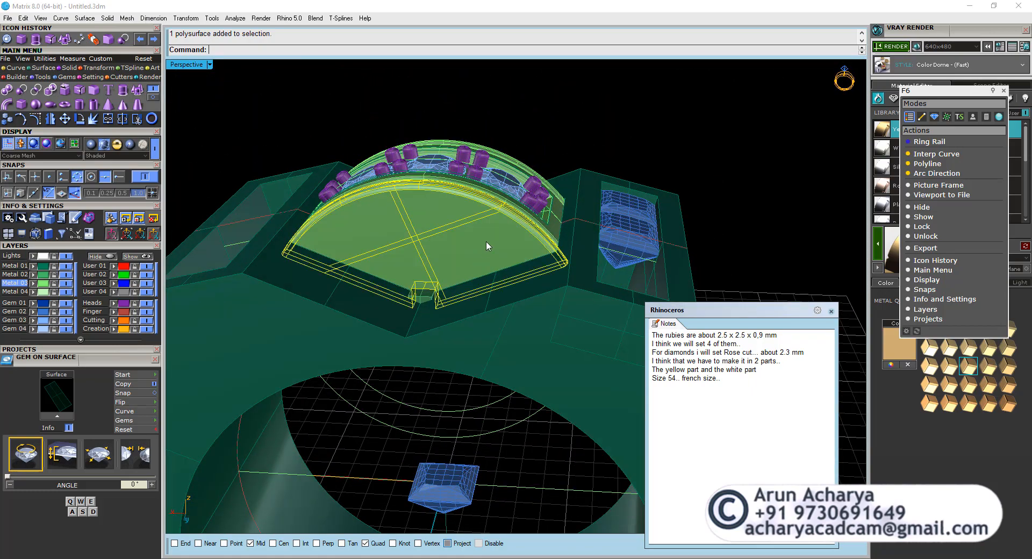
pyautogui.click(517, 146)
pyautogui.click(580, 181)
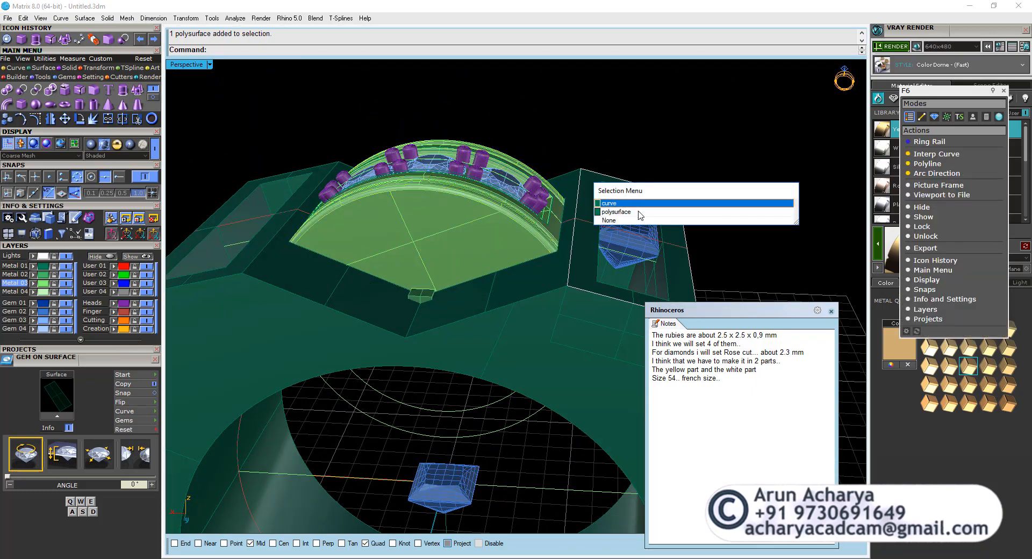
pyautogui.click(585, 200)
pyautogui.moveTo(587, 195); pyautogui.dragTo(556, 293, button='right')
pyautogui.scroll(11, 462, 256)
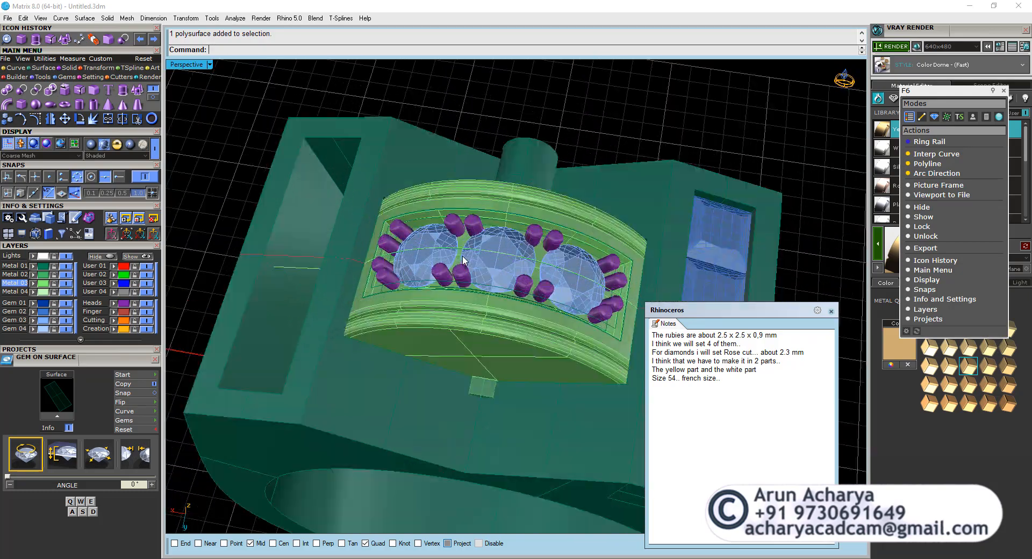
# Examine the two rubies from above, below and the side to see how they sit in the shoulder opening.
pyautogui.click(500, 262)
pyautogui.scroll(-8, 422, 237)
pyautogui.moveTo(627, 282); pyautogui.dragTo(499, 311, button='right')
pyautogui.scroll(8, 590, 320)
pyautogui.click(590, 322)
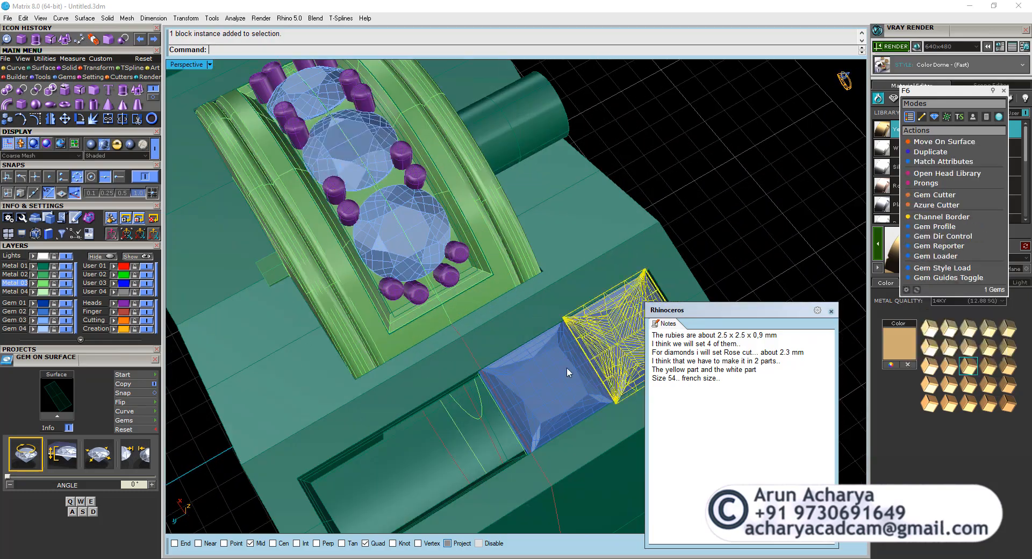
pyautogui.keyDown('shift'); pyautogui.click(566, 366); pyautogui.keyUp('shift')
pyautogui.moveTo(564, 366); pyautogui.dragTo(331, 140, button='right')
pyautogui.scroll(8, 395, 200)
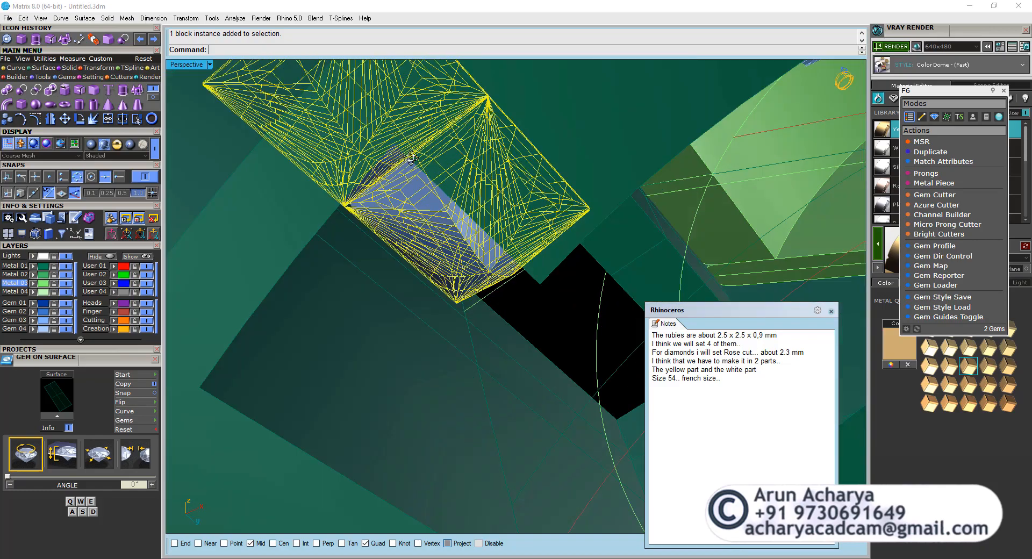
pyautogui.press('Escape')
pyautogui.moveTo(395, 200); pyautogui.dragTo(508, 276, button='right')
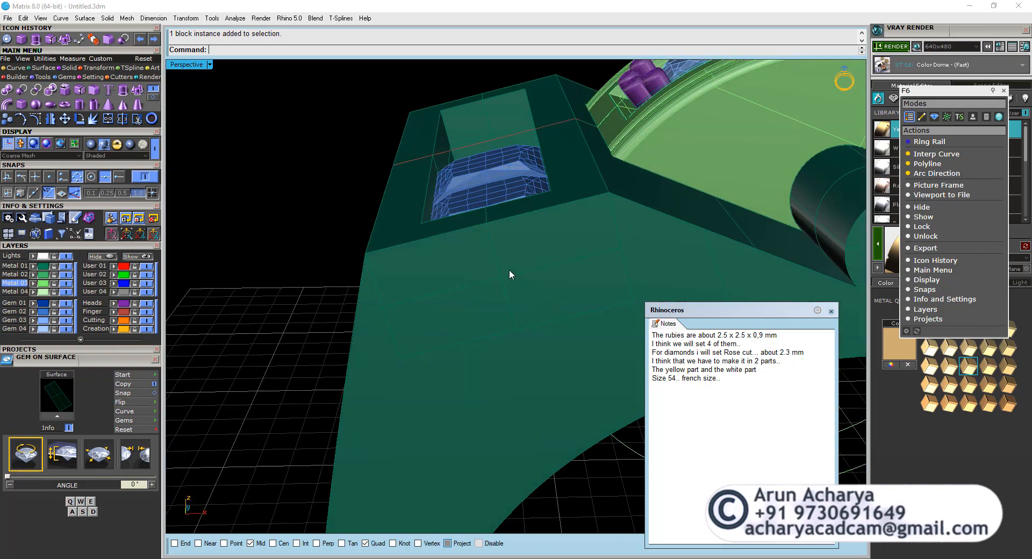
pyautogui.moveTo(468, 246); pyautogui.dragTo(503, 245, button='right')
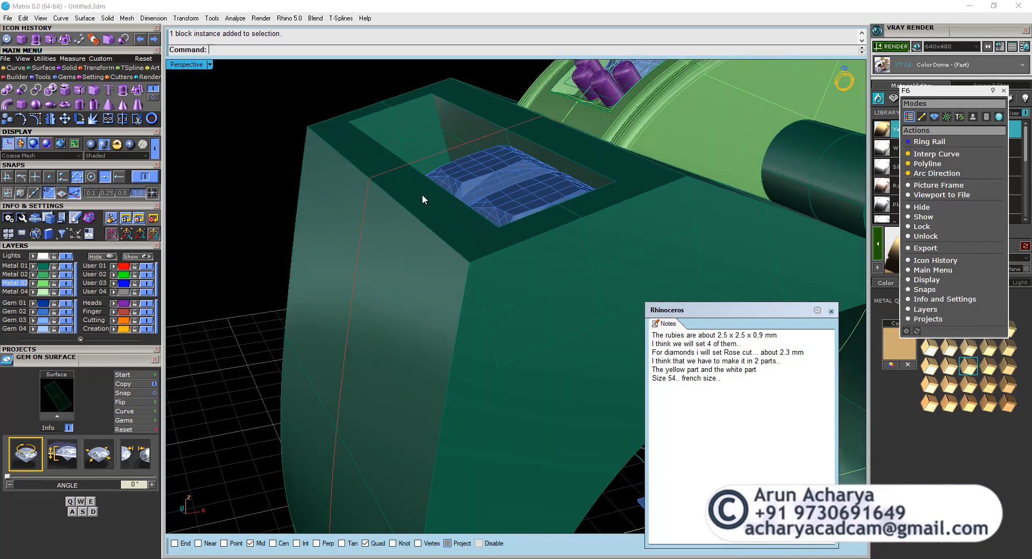
# Check the rubies' depth in the shoulder opening in the right and front views and up close in perspective.
pyautogui.doubleClick(182, 65)
pyautogui.doubleClick(529, 303)
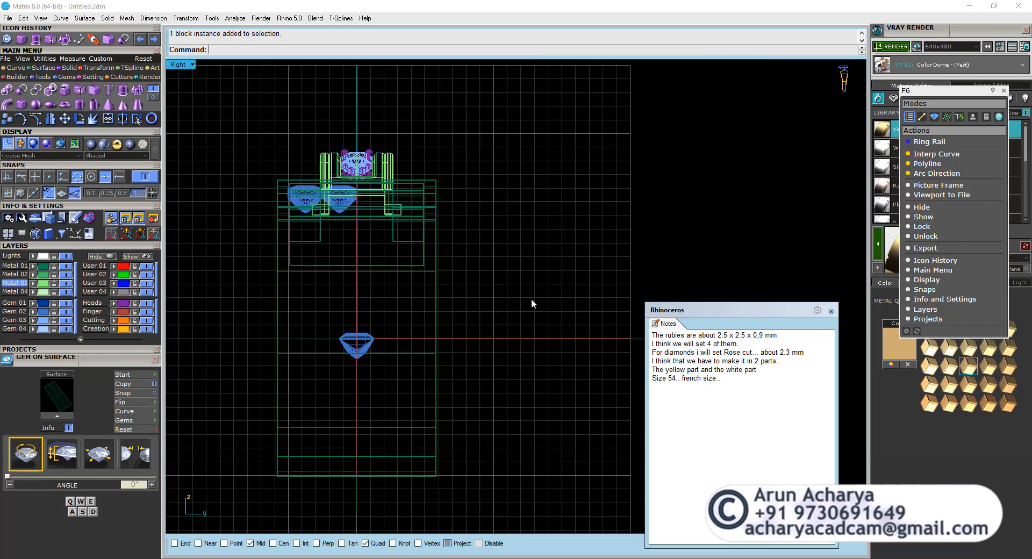
pyautogui.scroll(8, 307, 202)
pyautogui.doubleClick(178, 65)
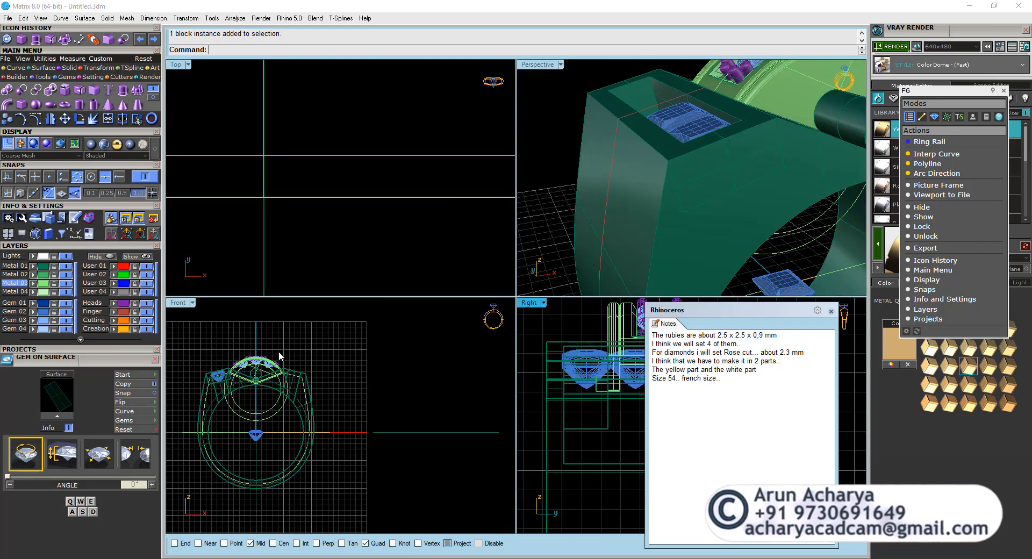
pyautogui.doubleClick(176, 301)
pyautogui.scroll(6, 262, 255)
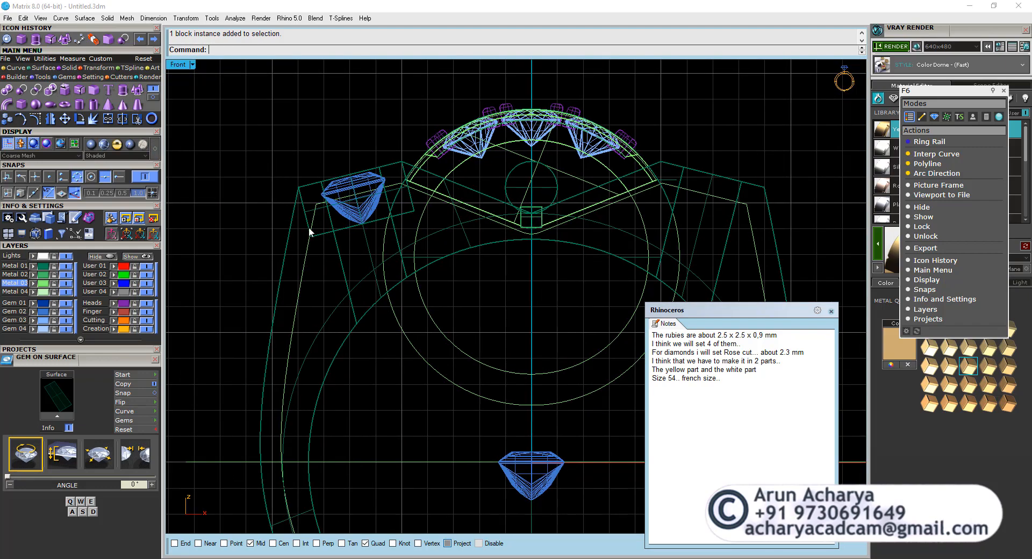
pyautogui.scroll(5, 305, 199)
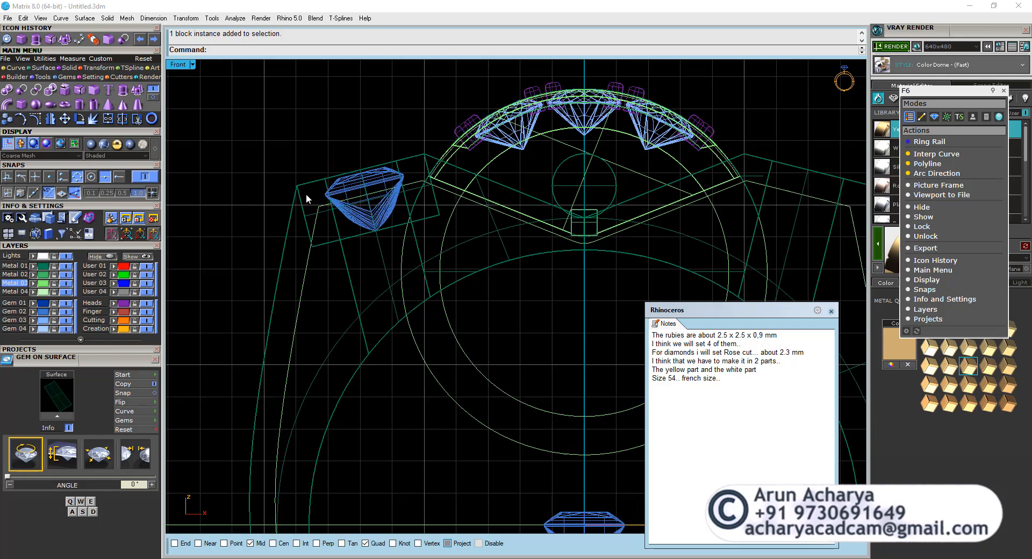
pyautogui.doubleClick(177, 65)
pyautogui.doubleClick(524, 64)
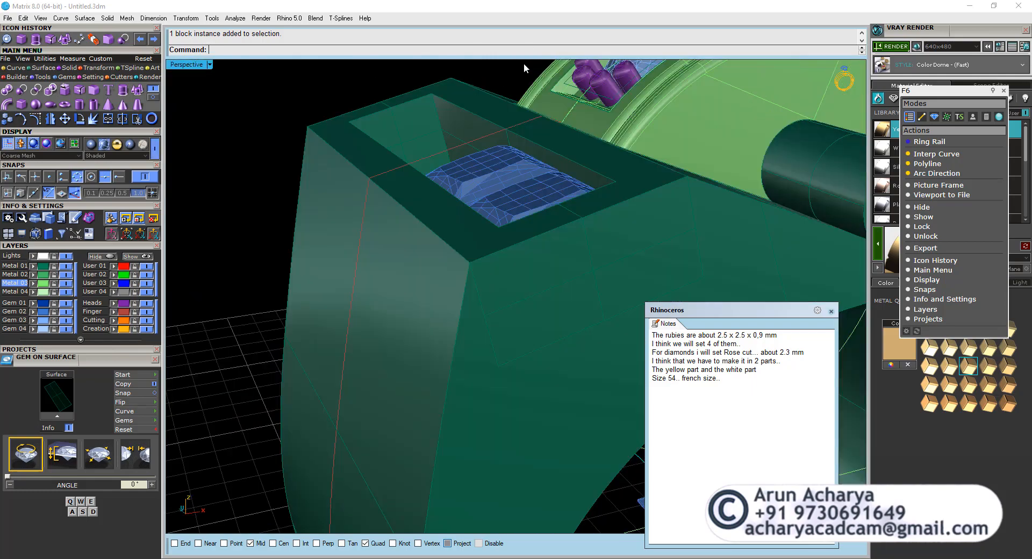
pyautogui.scroll(-2, 532, 209)
pyautogui.moveTo(532, 209); pyautogui.dragTo(448, 173, button='right')
pyautogui.scroll(5, 451, 174)
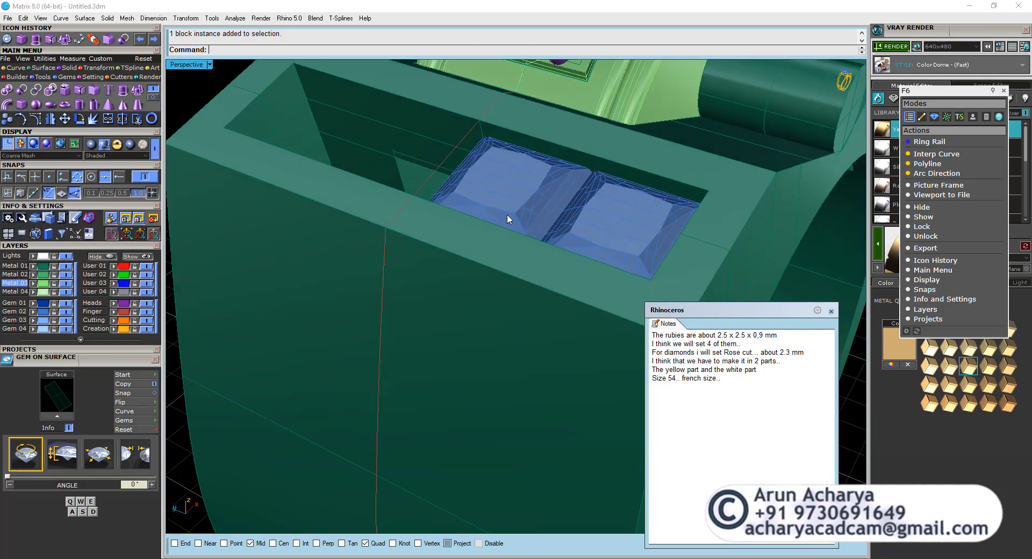
pyautogui.moveTo(507, 214); pyautogui.dragTo(425, 210, button='right')
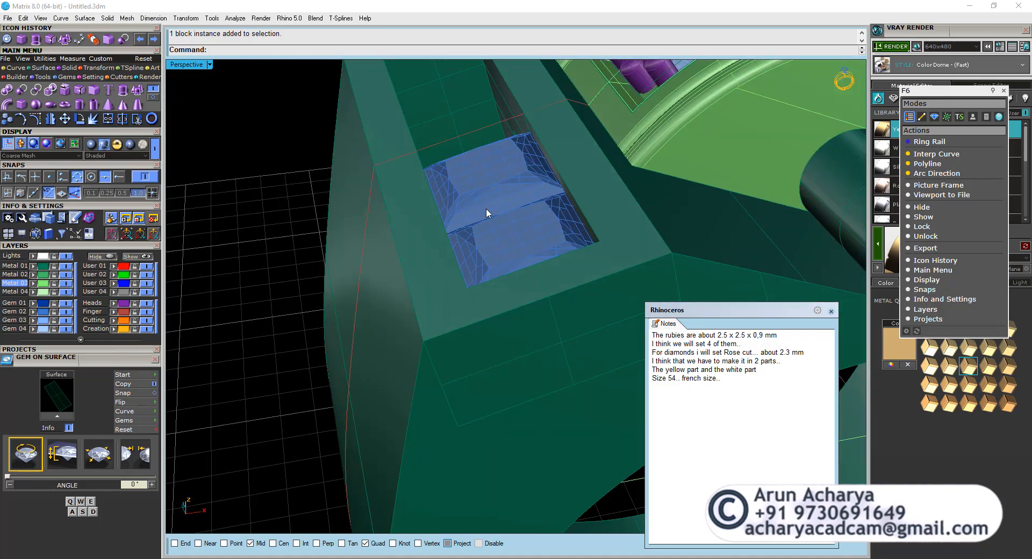
# Try building a gallery rail on the ruby at the middle of the shoulder opening with the Bezel Builder.
pyautogui.click(489, 208)
pyautogui.keyDown('shift'); pyautogui.click(495, 243); pyautogui.keyUp('shift')
pyautogui.moveTo(495, 245); pyautogui.dragTo(544, 246, button='right')
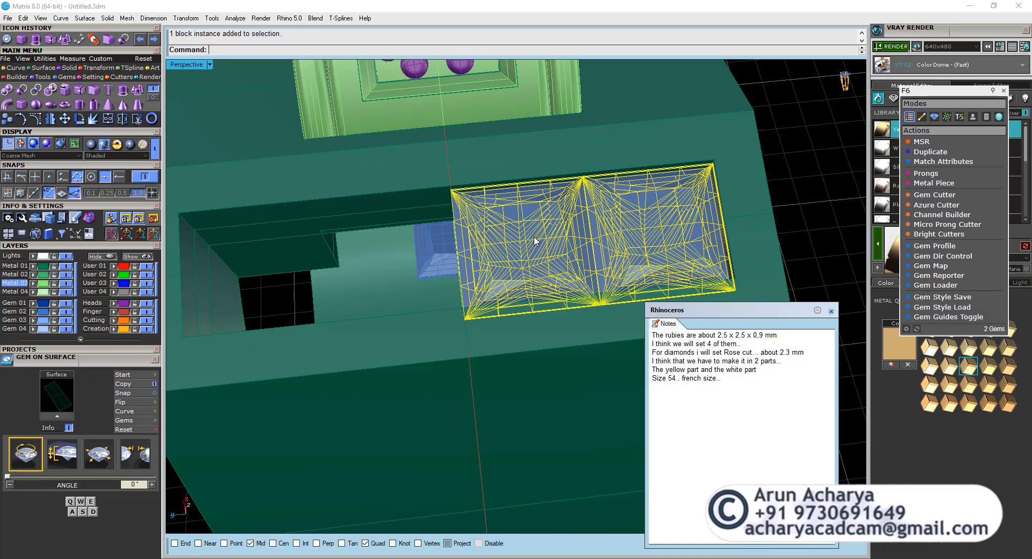
pyautogui.click(548, 240)
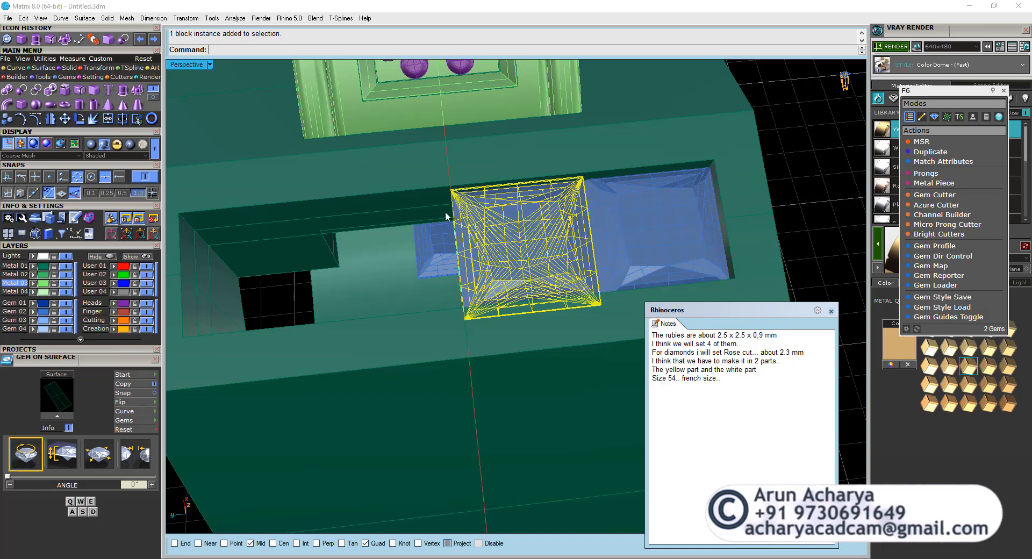
pyautogui.click(77, 77)
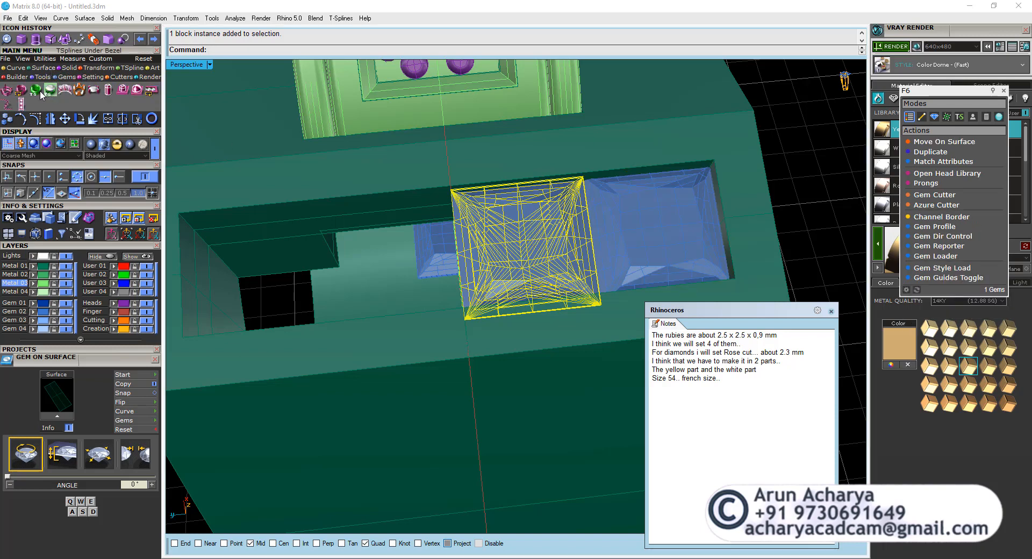
pyautogui.click(22, 91)
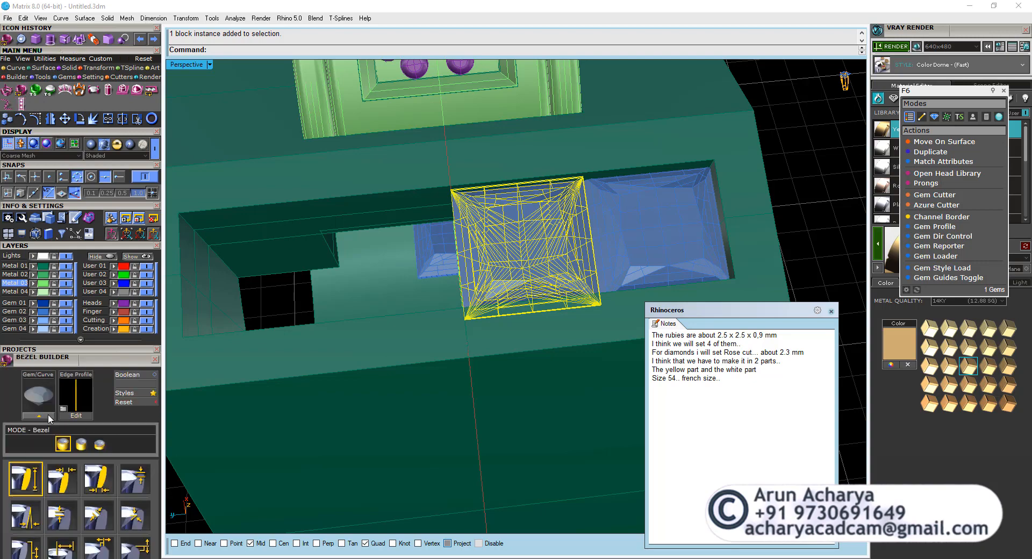
pyautogui.click(100, 444)
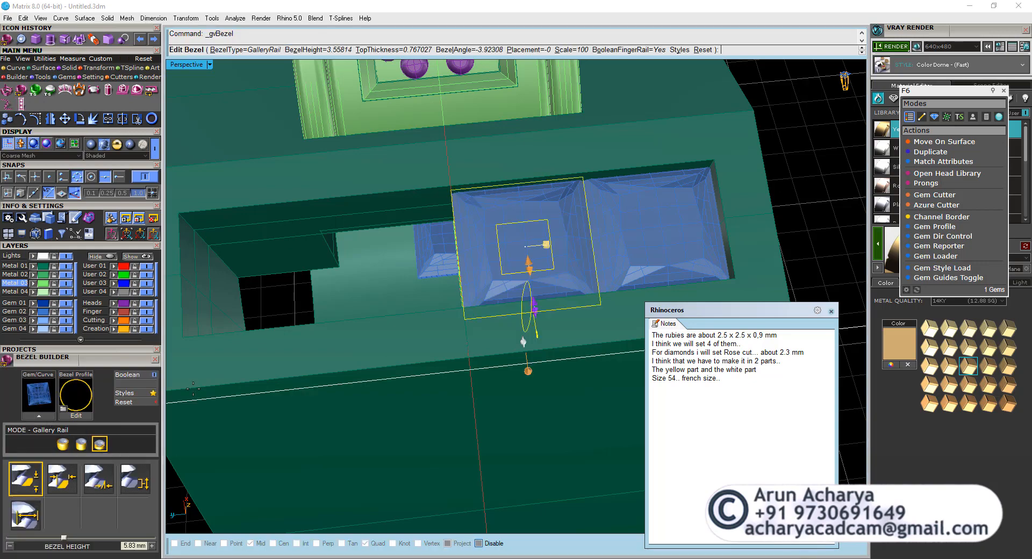
# Choose the rail 3 profile for the ruby's gallery rail.
pyautogui.moveTo(531, 334); pyautogui.dragTo(532, 230, button='right')
pyautogui.scroll(2, 536, 231)
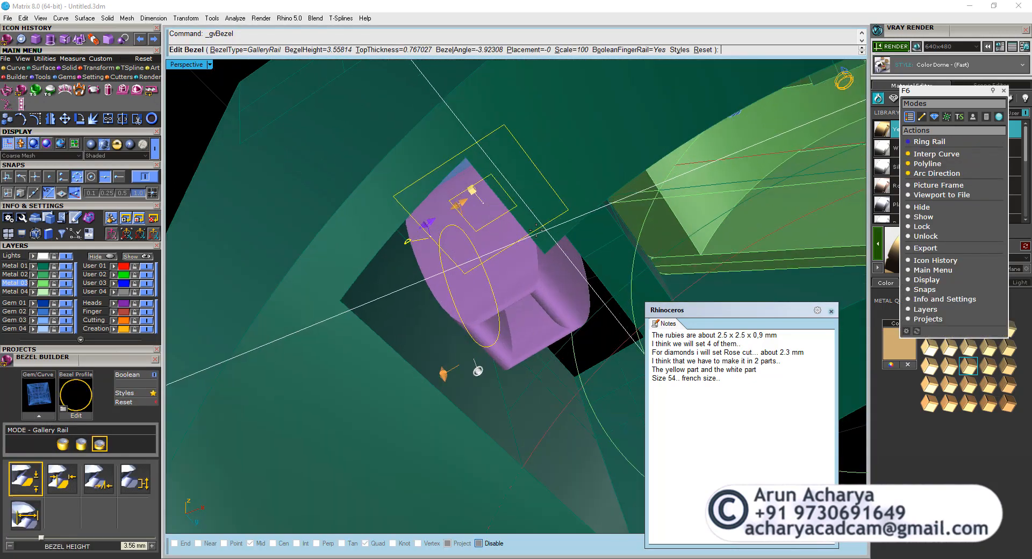
pyautogui.click(76, 400)
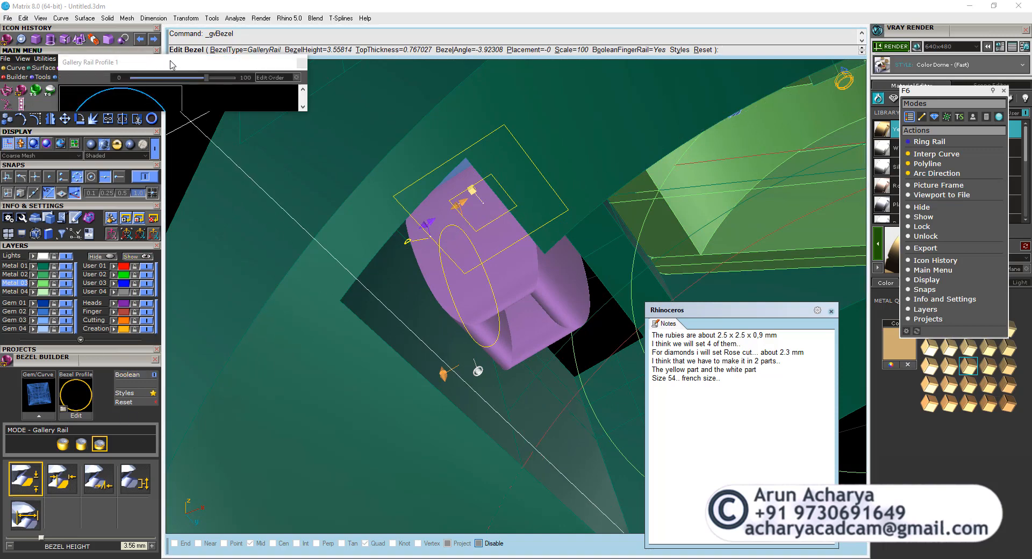
pyautogui.moveTo(171, 65); pyautogui.dragTo(294, 102)
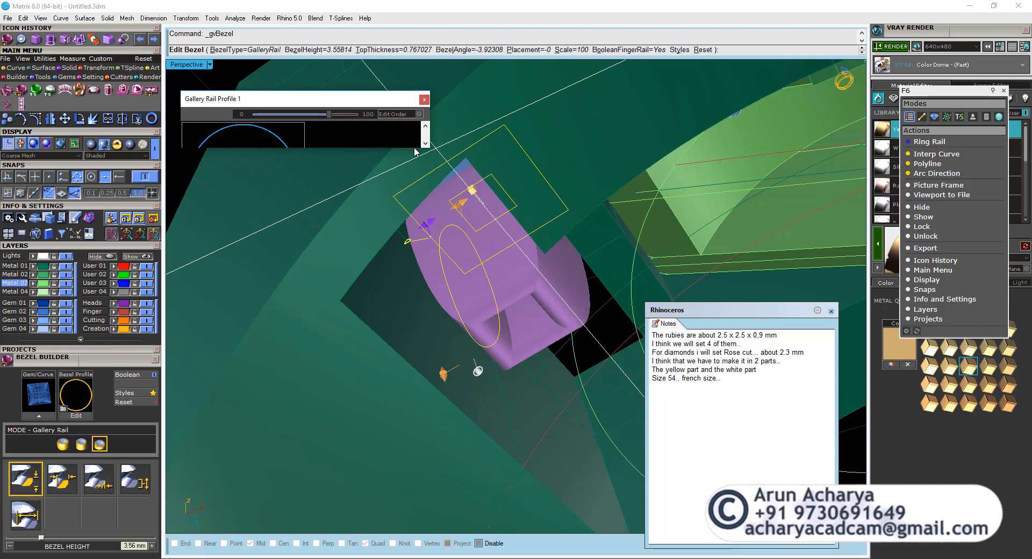
pyautogui.moveTo(428, 148); pyautogui.dragTo(906, 493)
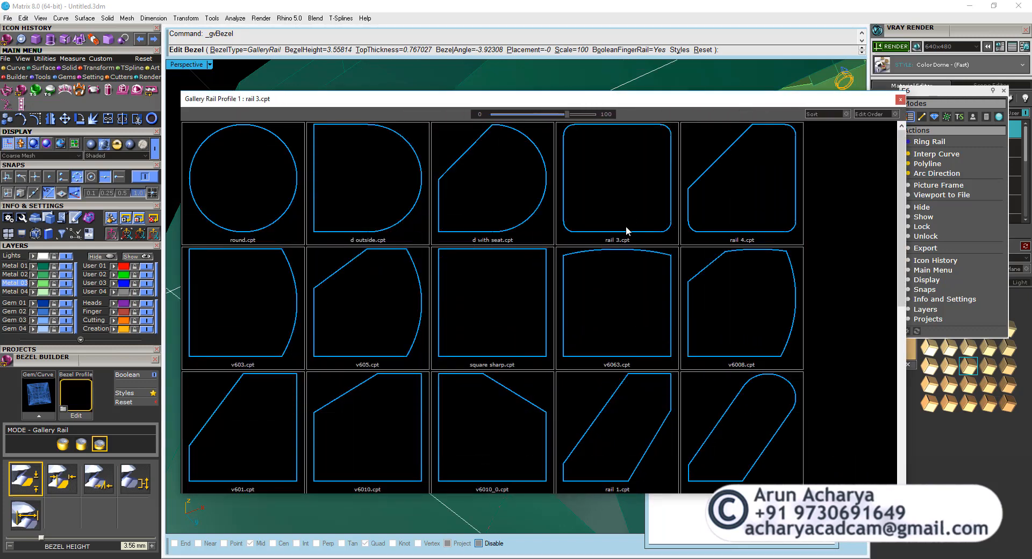
pyautogui.click(627, 231)
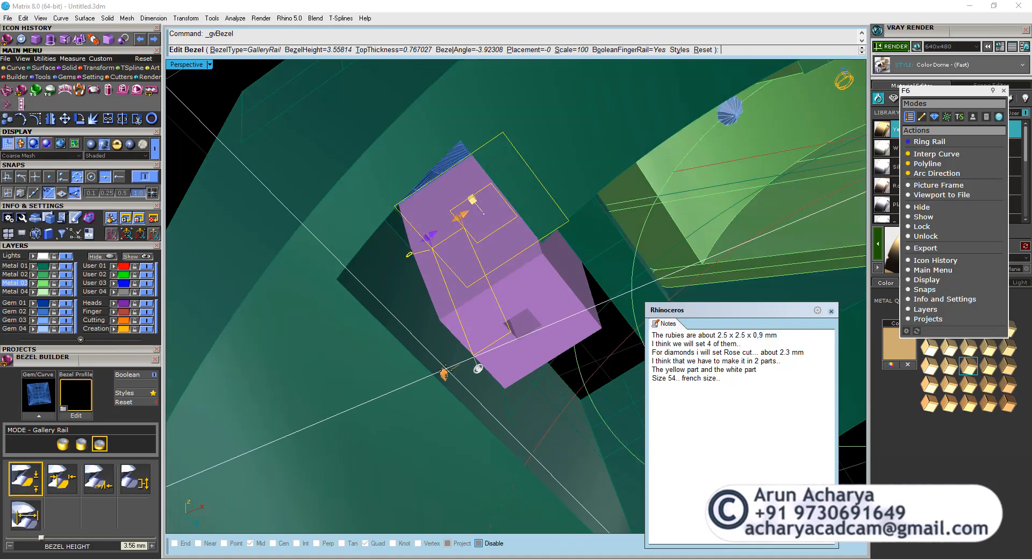
# Try the gallery rail with a bezel height of 1.3 mm, then undo the rail.
pyautogui.moveTo(446, 368); pyautogui.dragTo(431, 313)
pyautogui.moveTo(429, 298); pyautogui.dragTo(430, 296)
pyautogui.moveTo(438, 293); pyautogui.dragTo(606, 443, button='right')
pyautogui.rightClick(454, 312)
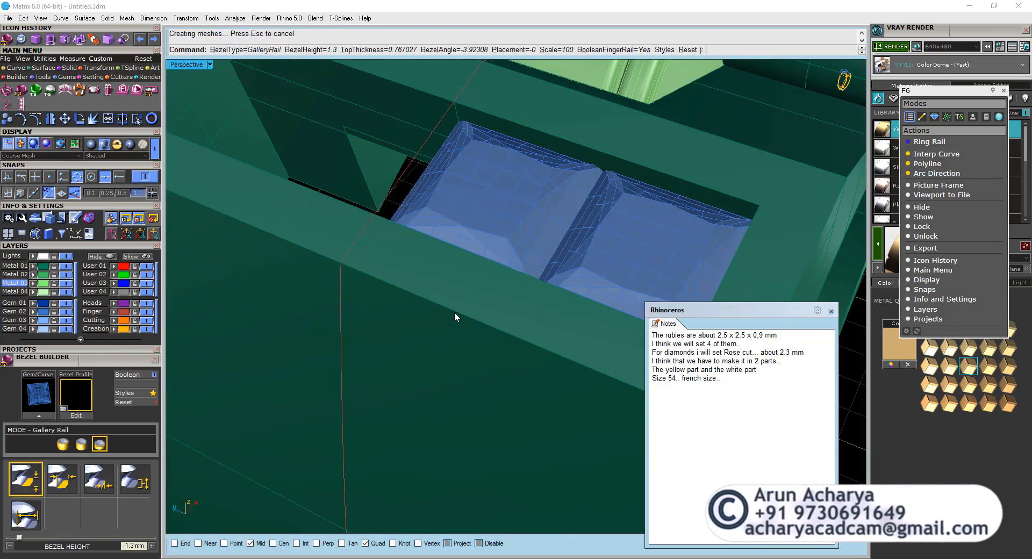
pyautogui.scroll(-5, 453, 312)
pyautogui.hotkey('ctrl', 'z')
pyautogui.moveTo(339, 215); pyautogui.dragTo(450, 208, button='right')
pyautogui.scroll(10, 482, 250)
pyautogui.click(450, 208)
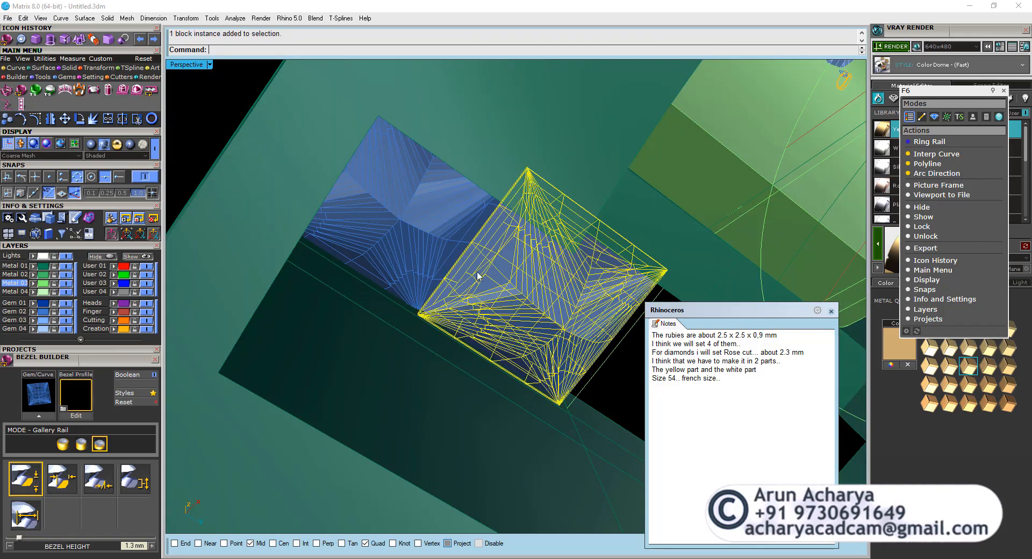
pyautogui.press('Escape')
# Draw a straight polyline in the front view between the two upper corners of the closed outline that crosses the rubies.
pyautogui.doubleClick(182, 65)
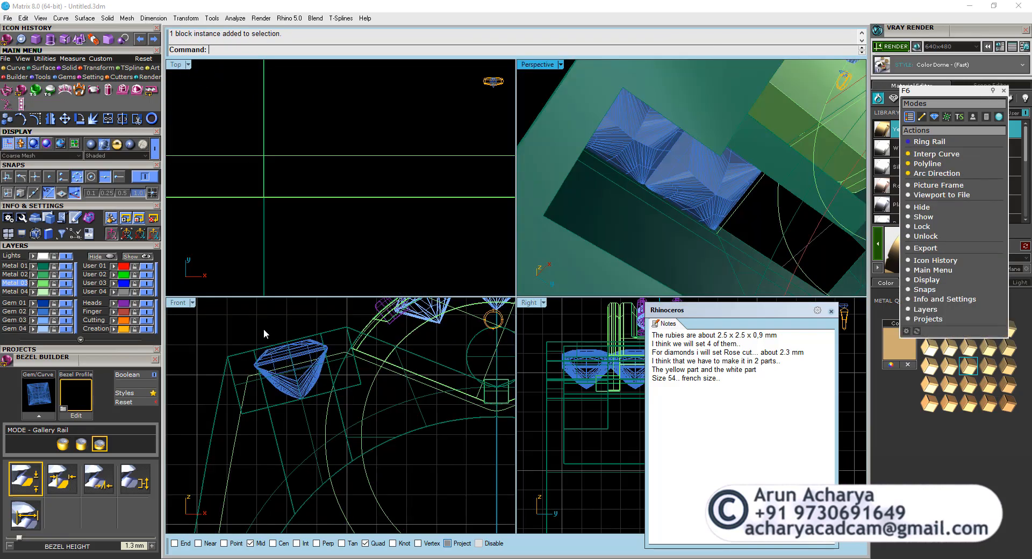
pyautogui.doubleClick(178, 303)
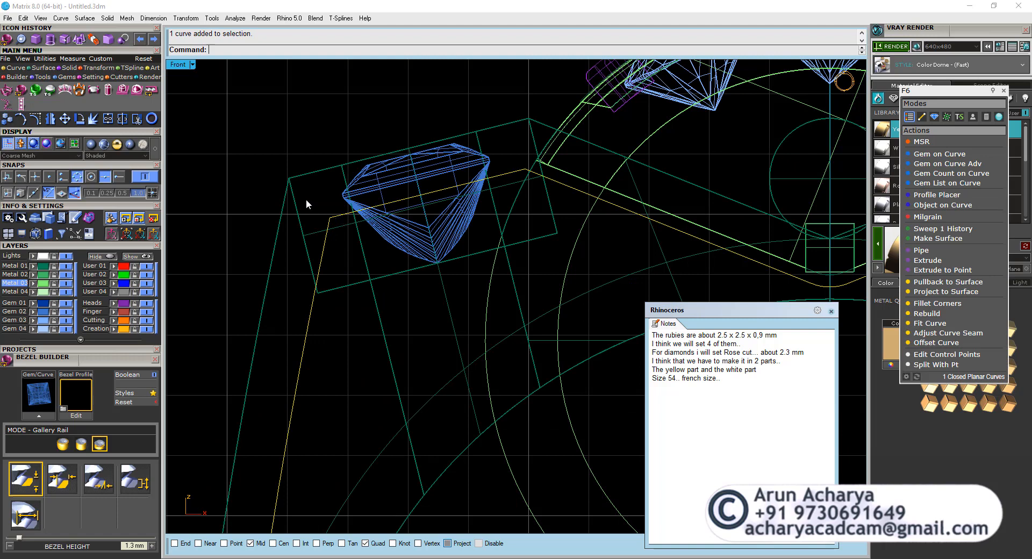
pyautogui.press('Escape')
pyautogui.click(13, 69)
pyautogui.click(7, 89)
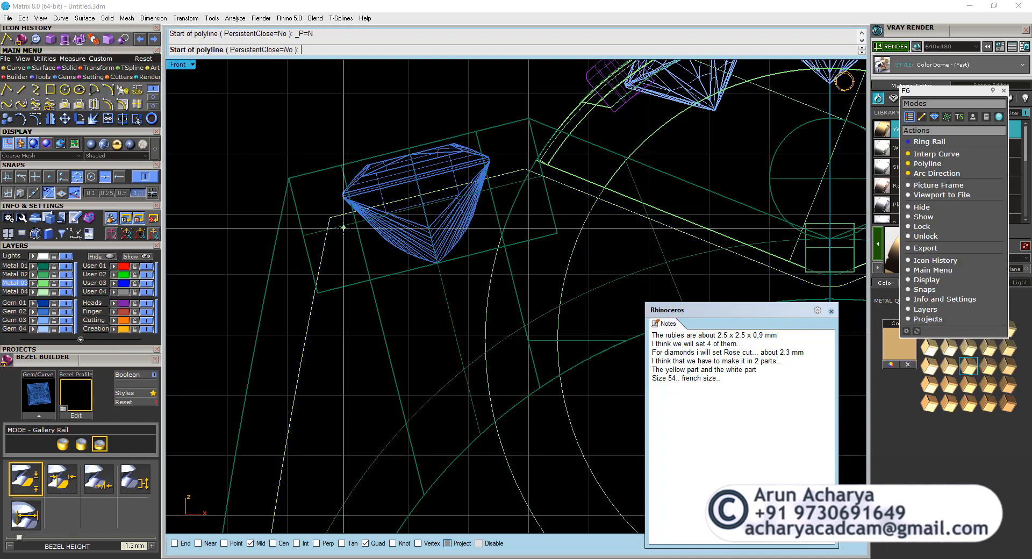
pyautogui.click(119, 177)
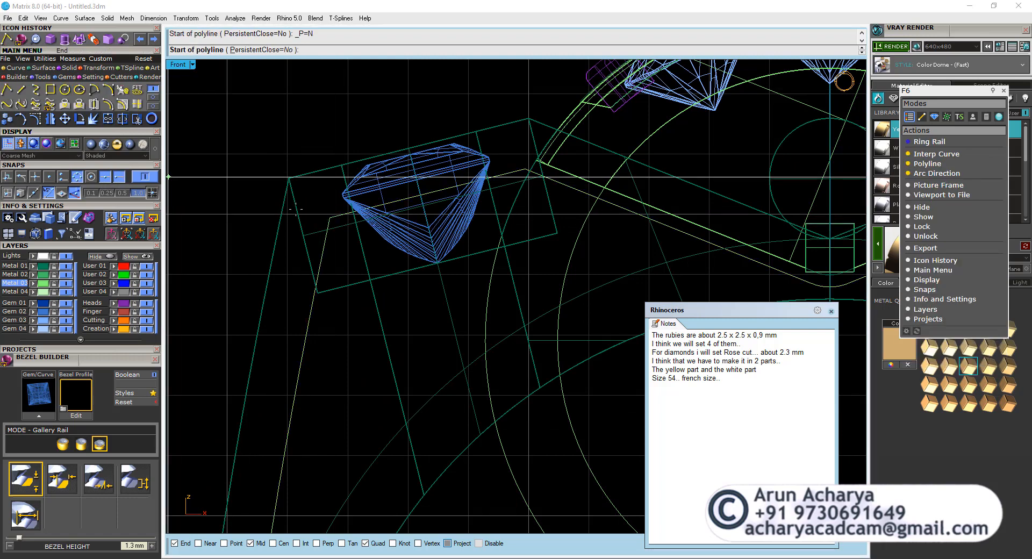
pyautogui.click(329, 217)
pyautogui.click(524, 169)
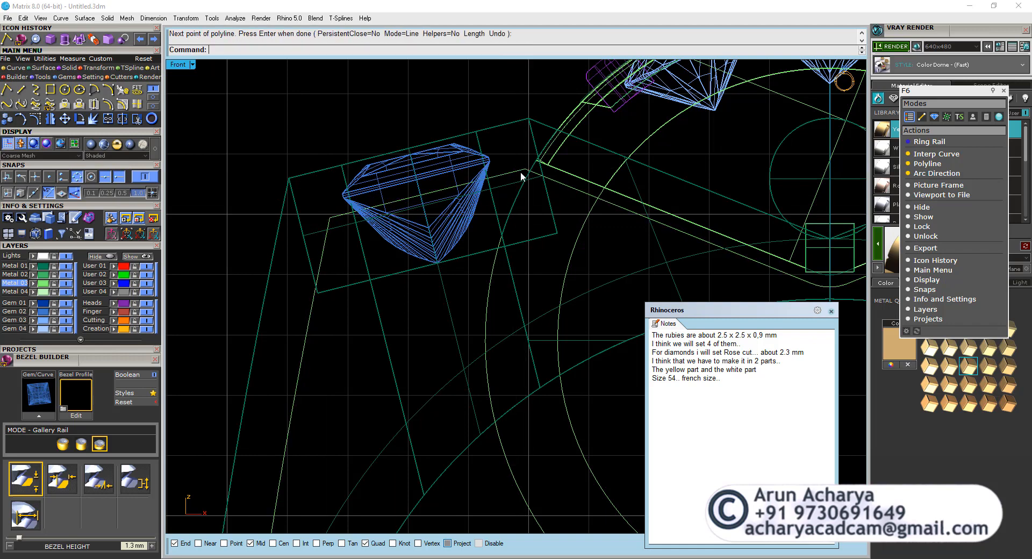
pyautogui.press('Return')
pyautogui.doubleClick(182, 65)
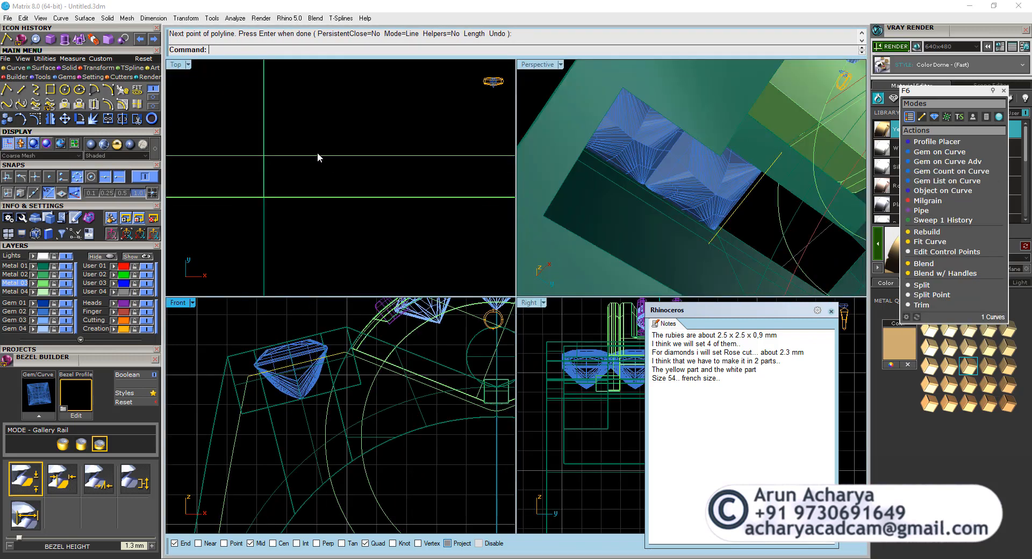
# Pipe the new line next to the ruby with a diameter of 1.5 mm and flat caps.
pyautogui.doubleClick(525, 65)
pyautogui.moveTo(496, 235); pyautogui.dragTo(539, 235, button='right')
pyautogui.write('pipe')
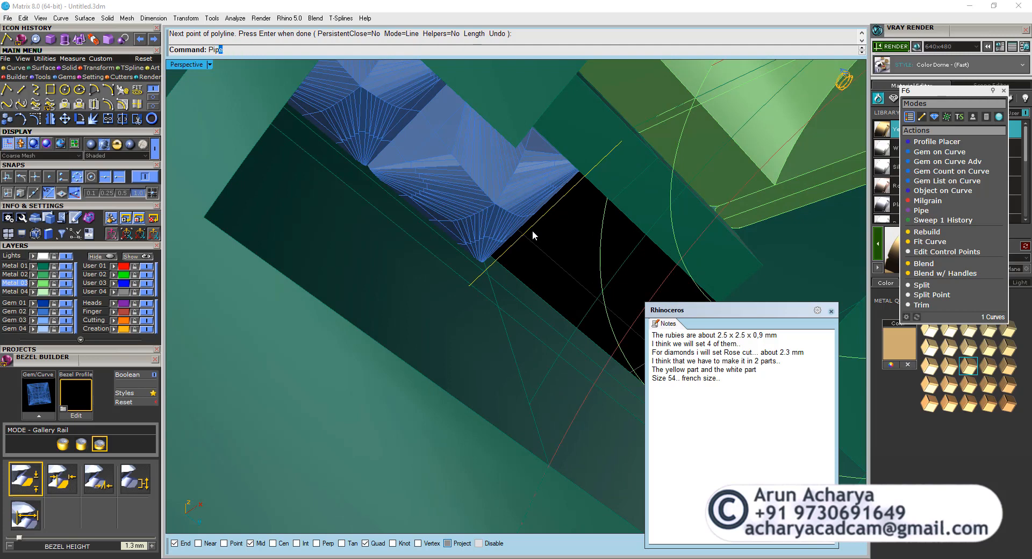
pyautogui.press('Return')
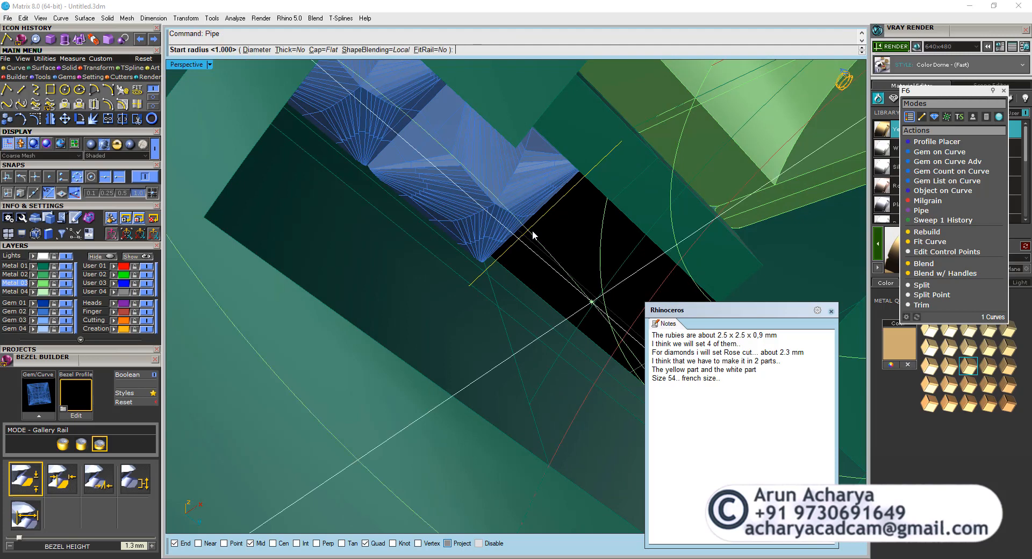
pyautogui.click(256, 50)
pyautogui.write('1.')
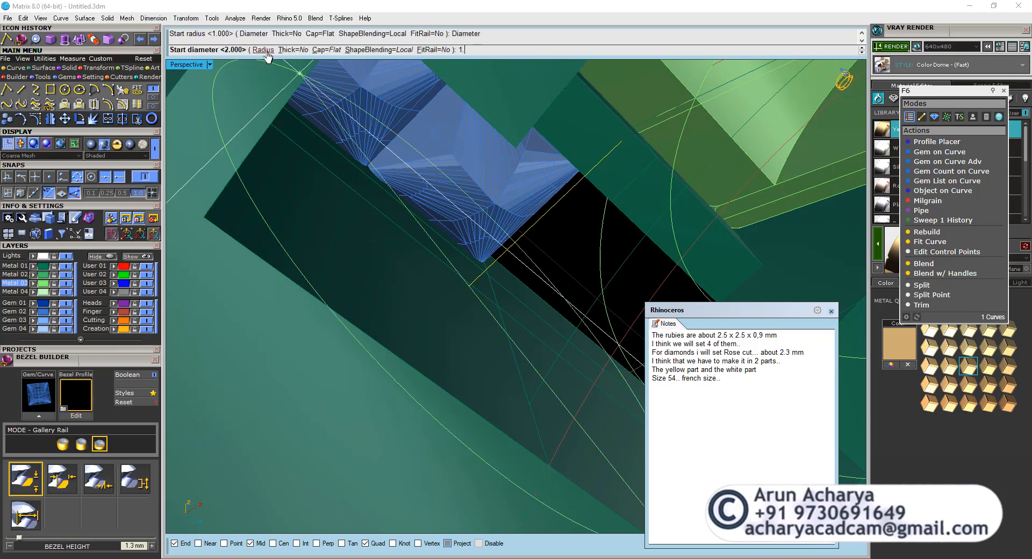
pyautogui.write('5')
pyautogui.press('Return')
pyautogui.press('Return')
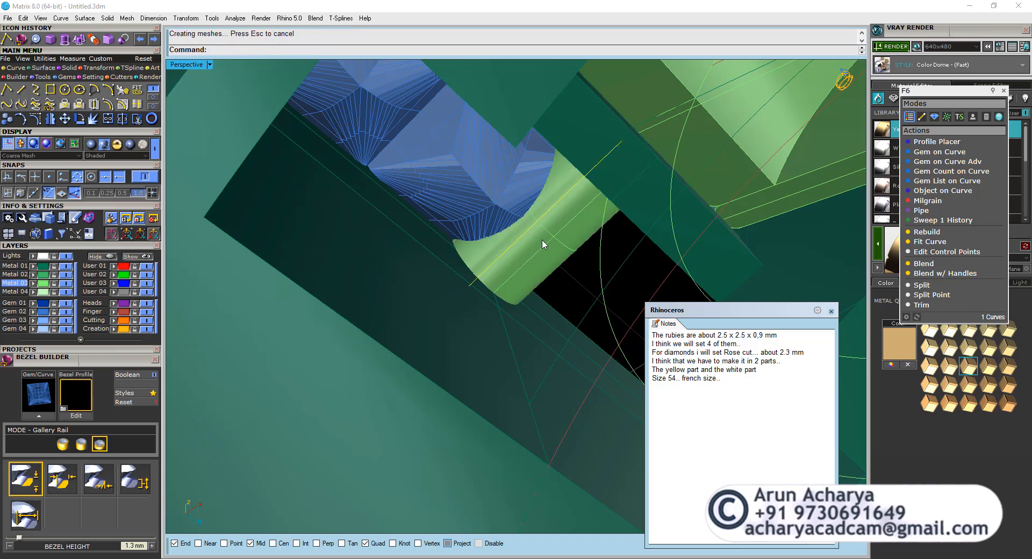
pyautogui.click(538, 266)
pyautogui.write('Rebuild')
pyautogui.press('Return')
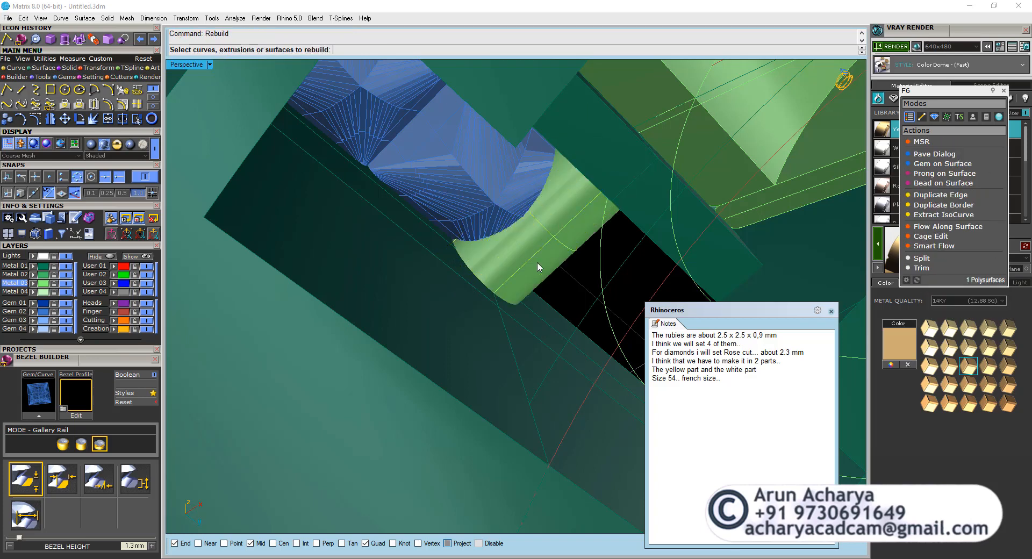
pyautogui.press('Escape')
# Explode the pipe and rebuild its tube surface with 4 points and degree 1 in both U and V.
pyautogui.click(538, 266)
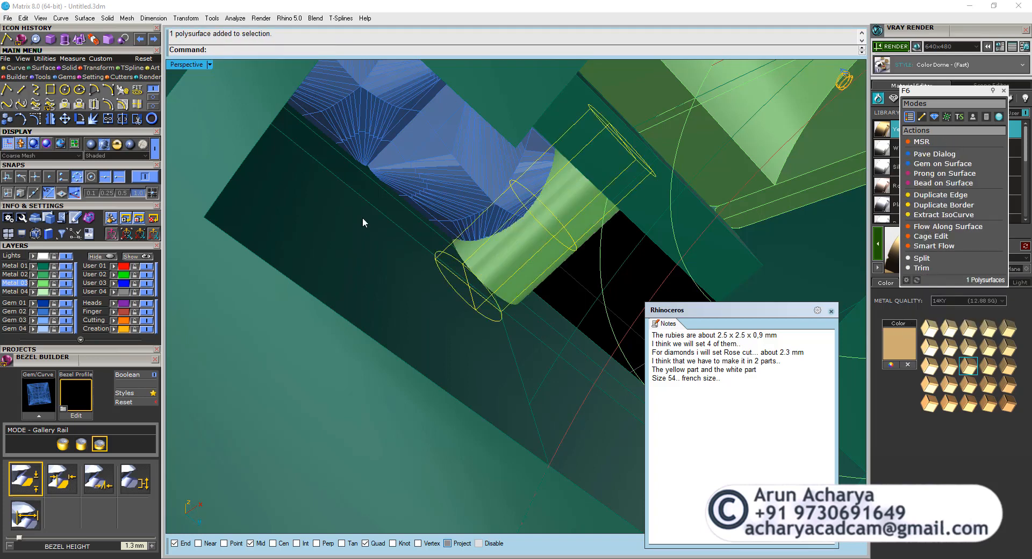
pyautogui.click(108, 119)
pyautogui.keyDown('ctrl'); pyautogui.click(541, 274); pyautogui.keyUp('ctrl')
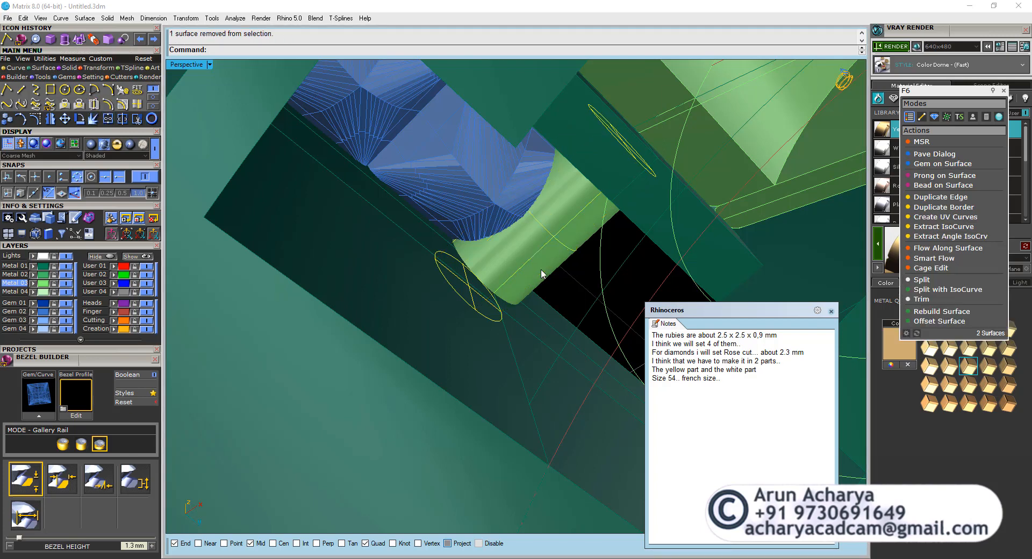
pyautogui.keyDown('shift'); pyautogui.click(542, 274); pyautogui.keyUp('shift')
pyautogui.write('Rebuild')
pyautogui.press('Return')
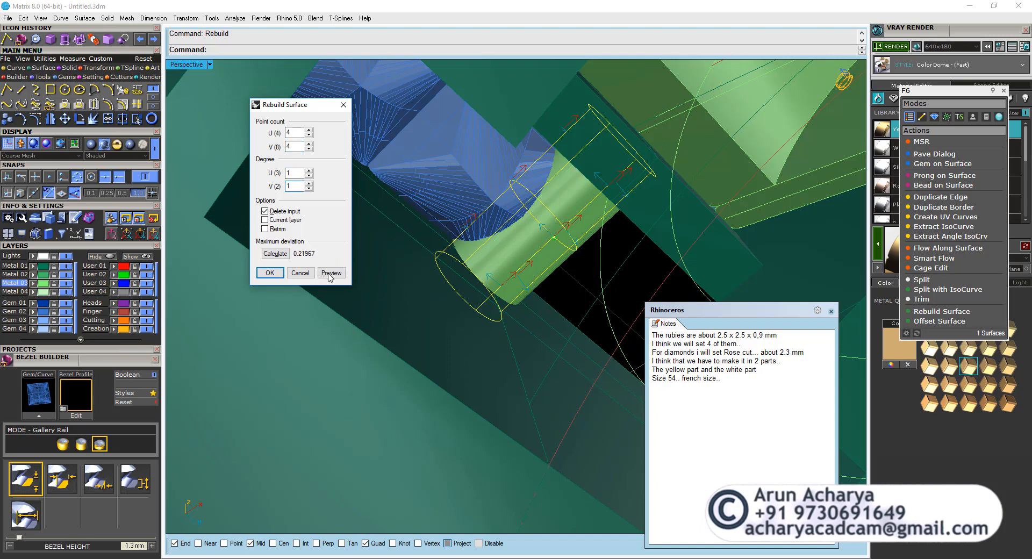
pyautogui.click(273, 273)
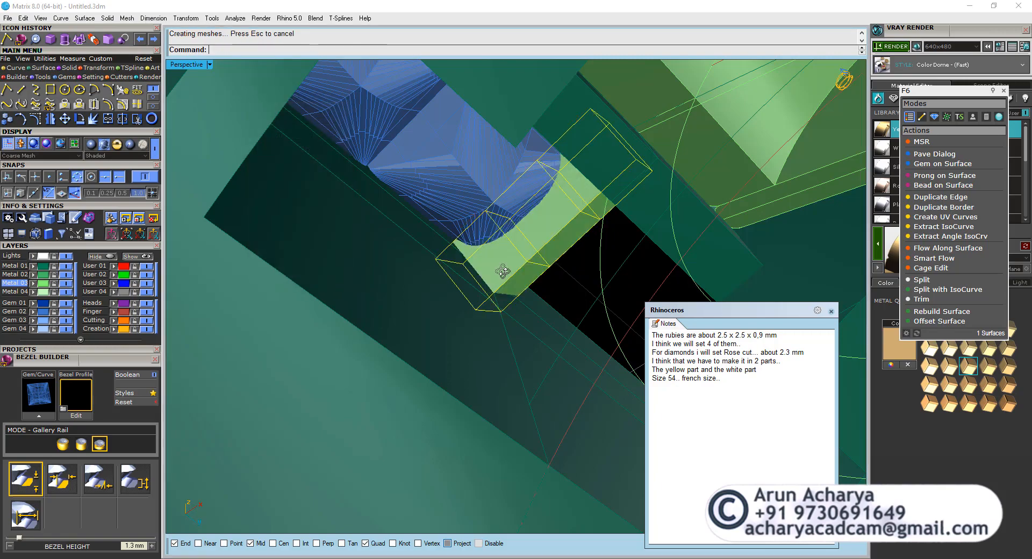
# Examine the orientation of the four-sided bar beside the rubies in the perspective, front and right views.
pyautogui.moveTo(501, 272); pyautogui.dragTo(630, 438, button='right')
pyautogui.scroll(-4, 511, 347)
pyautogui.moveTo(511, 347); pyautogui.dragTo(247, 119, button='right')
pyautogui.doubleClick(195, 66)
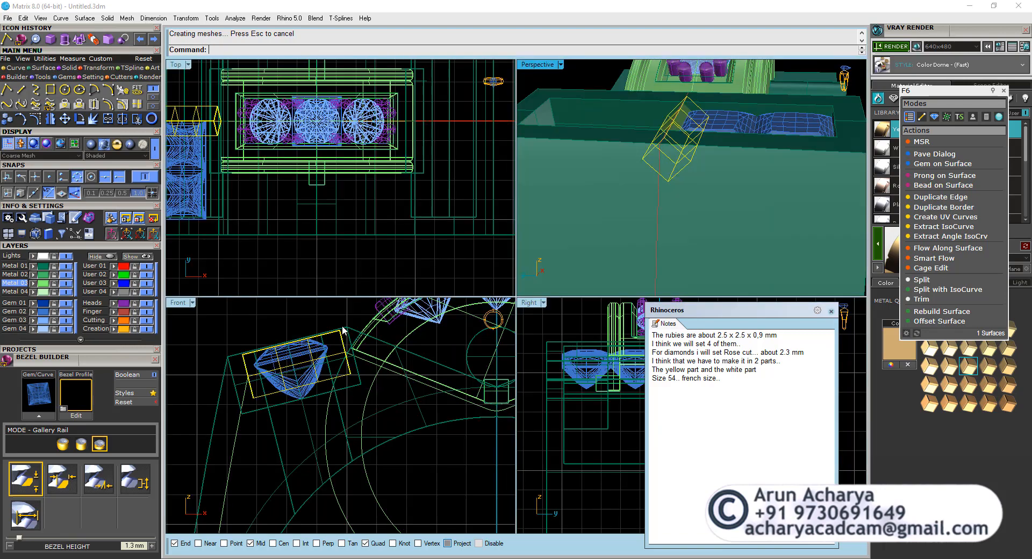
pyautogui.doubleClick(528, 304)
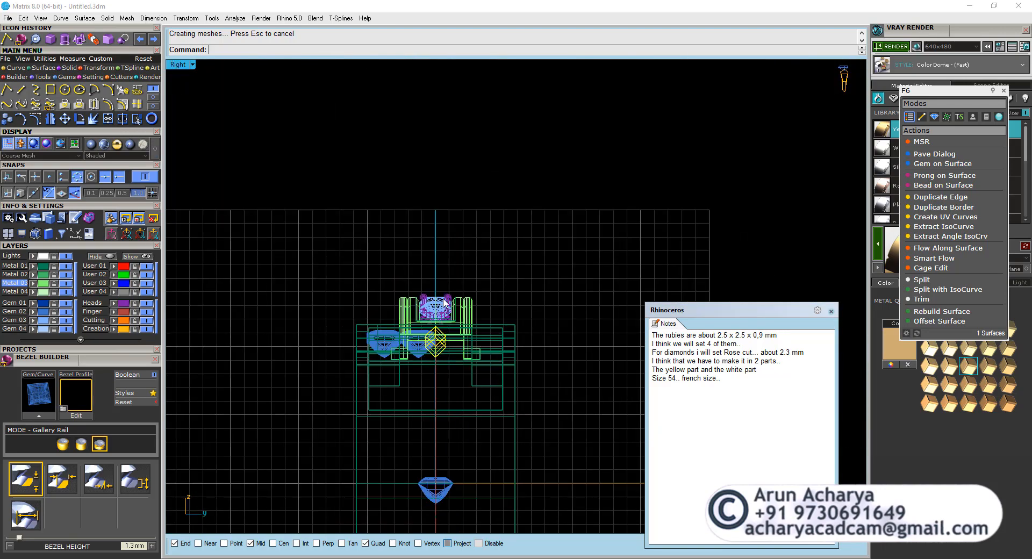
pyautogui.doubleClick(193, 67)
pyautogui.doubleClick(522, 67)
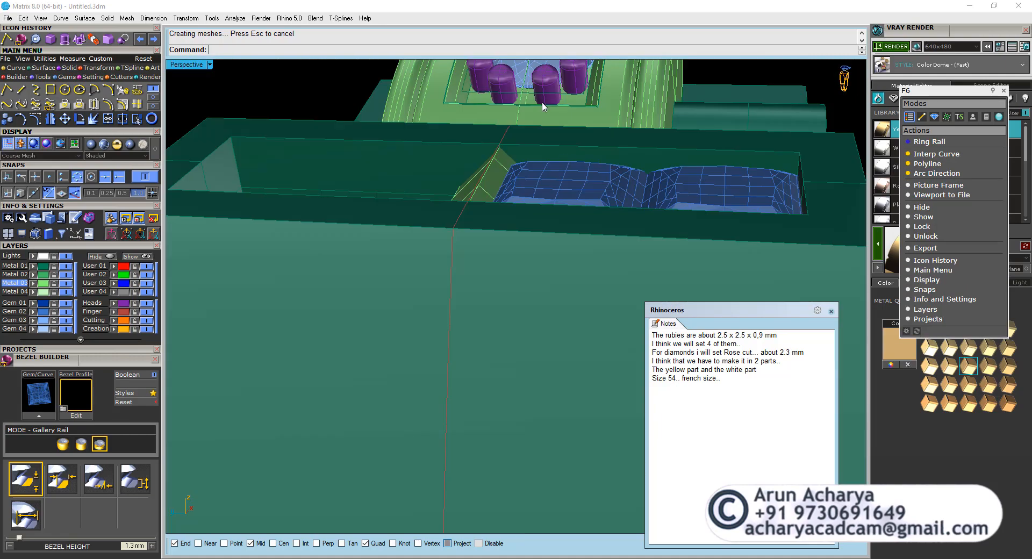
# Rotate the four-sided bar about its lengthwise axis with MSR so its faces sit square to the shoulder opening.
pyautogui.scroll(5, 508, 211)
pyautogui.click(508, 212)
pyautogui.moveTo(504, 211); pyautogui.dragTo(472, 201, button='right')
pyautogui.scroll(-4, 504, 278)
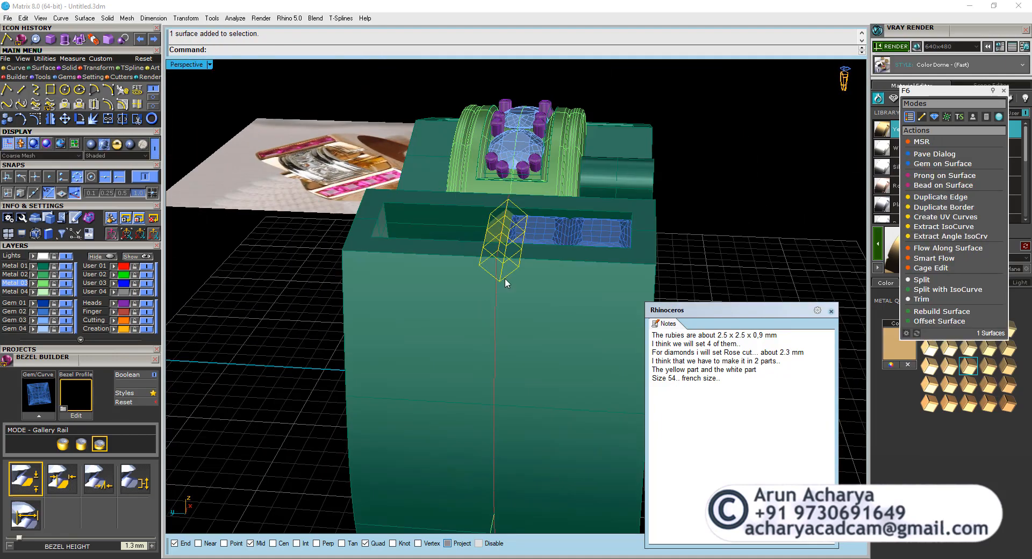
pyautogui.click(919, 143)
pyautogui.scroll(6, 526, 279)
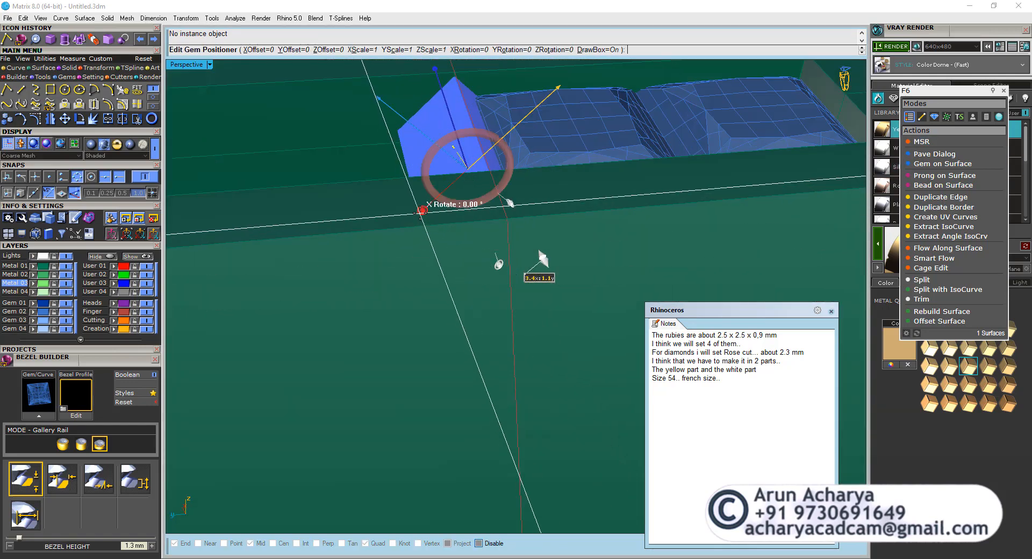
pyautogui.moveTo(444, 224); pyautogui.dragTo(465, 241)
pyautogui.rightClick(470, 234)
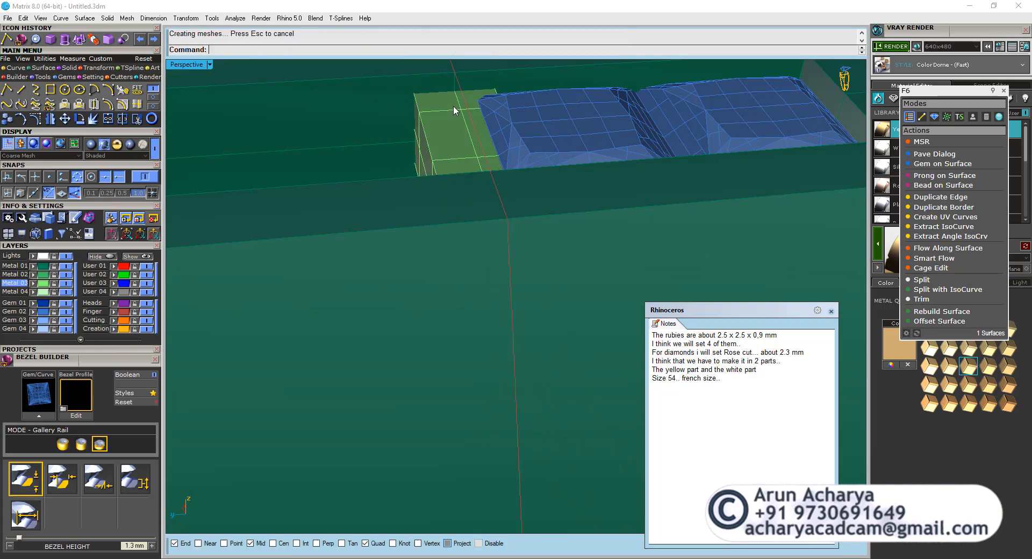
# Move the four-sided bar straight down in the front view so it sits lower against the ruby.
pyautogui.click(453, 106)
pyautogui.doubleClick(195, 64)
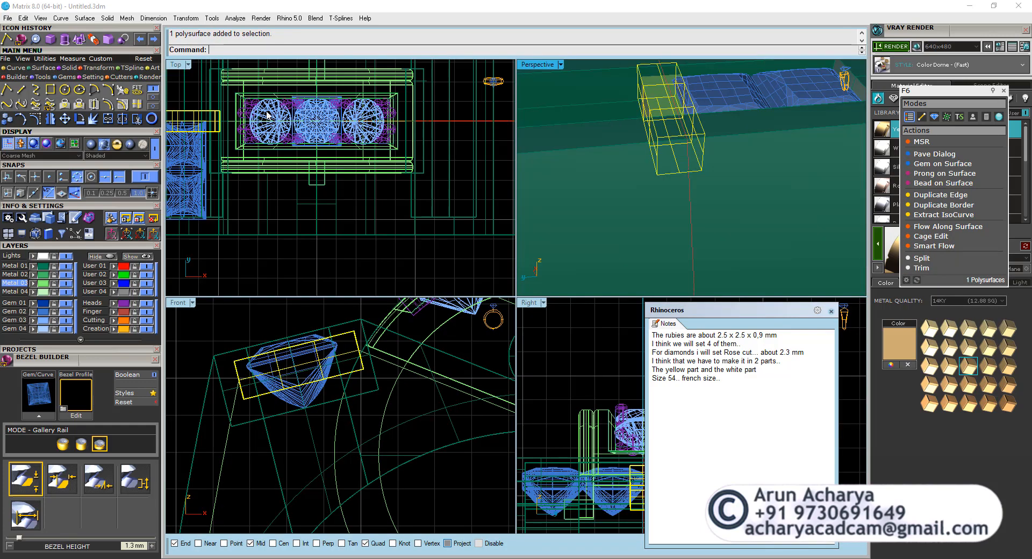
pyautogui.doubleClick(178, 303)
pyautogui.click(65, 119)
pyautogui.click(201, 168)
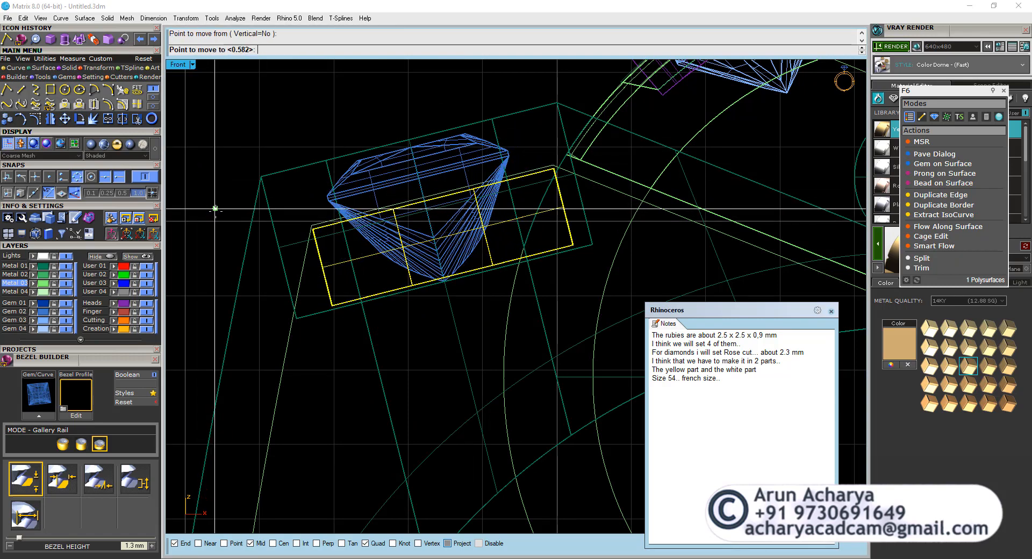
pyautogui.click(215, 213)
# Examine the position of the lowered bar beneath the rubies in the shoulder opening.
pyautogui.doubleClick(178, 66)
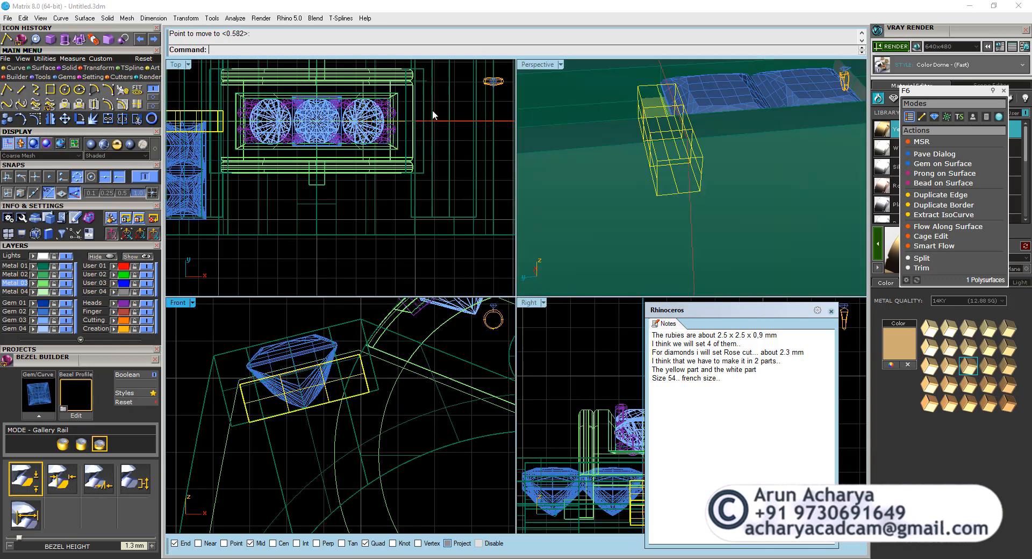
pyautogui.doubleClick(529, 66)
pyautogui.scroll(10, 567, 179)
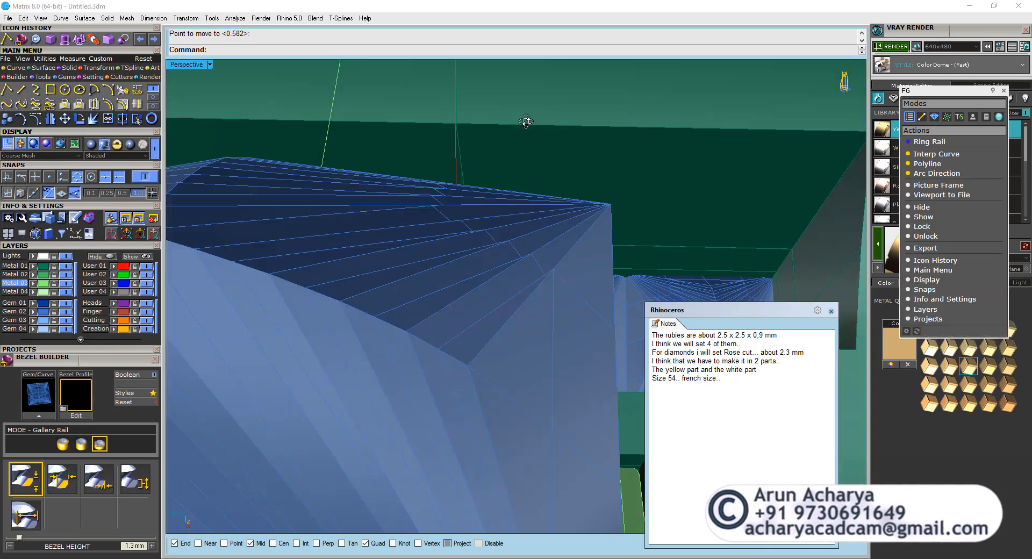
pyautogui.moveTo(525, 122); pyautogui.dragTo(528, 172, button='right')
pyautogui.click(483, 301)
pyautogui.scroll(-3, 473, 289)
pyautogui.moveTo(473, 289); pyautogui.dragTo(183, 91, button='right')
pyautogui.doubleClick(191, 65)
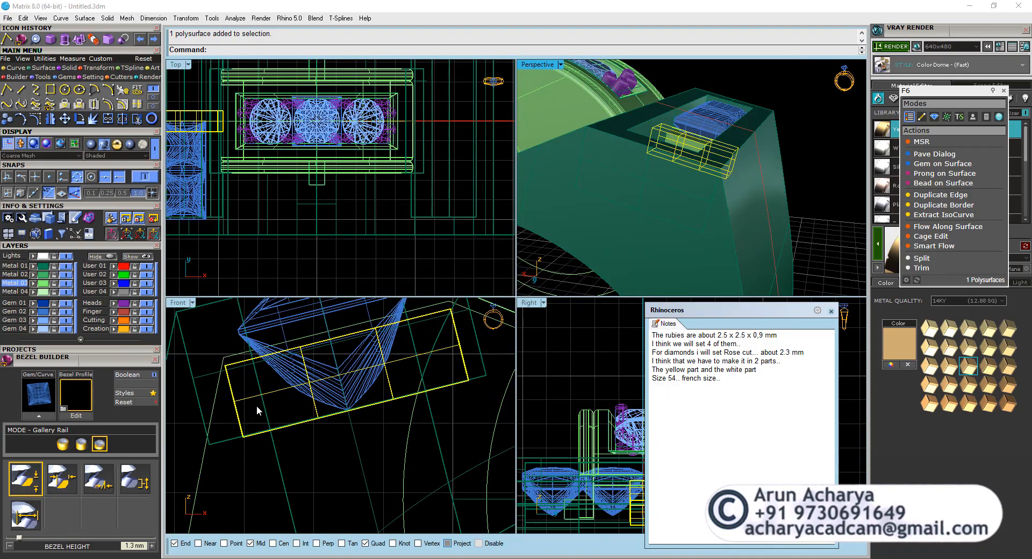
# Scale the bar from its upper outer corner, using its short end edge as reference, so that edge becomes 0.8 mm.
pyautogui.doubleClick(183, 303)
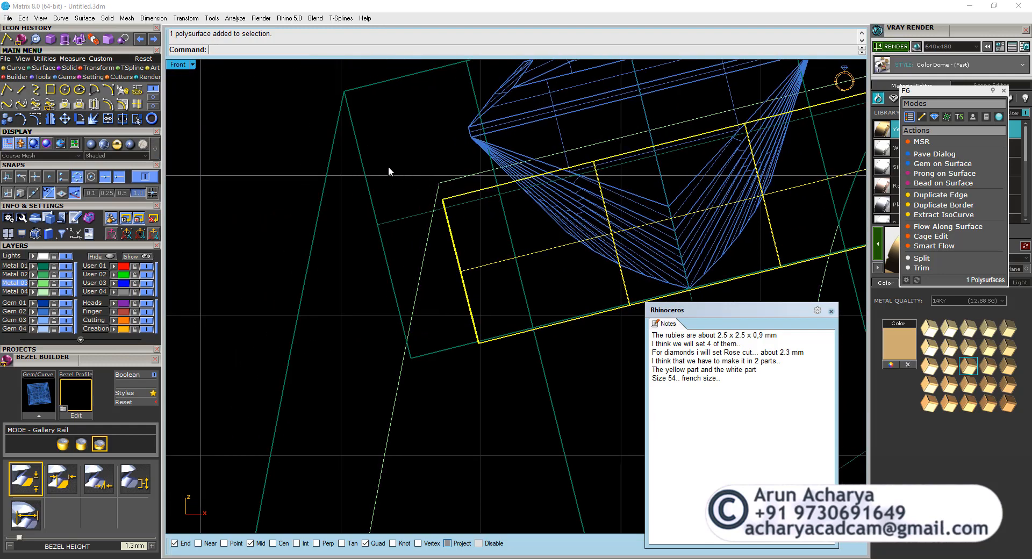
pyautogui.click(97, 68)
pyautogui.click(7, 90)
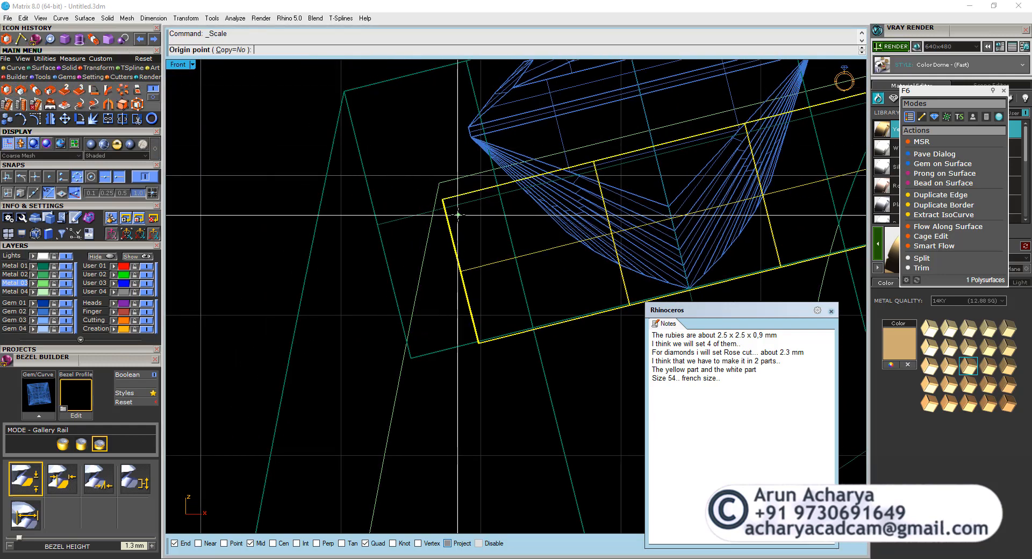
pyautogui.click(442, 200)
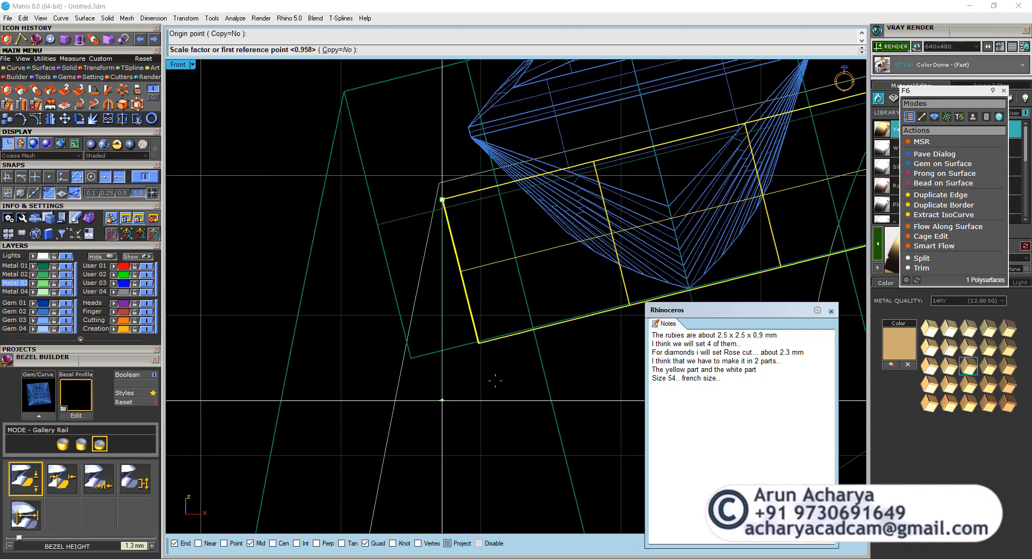
pyautogui.click(478, 343)
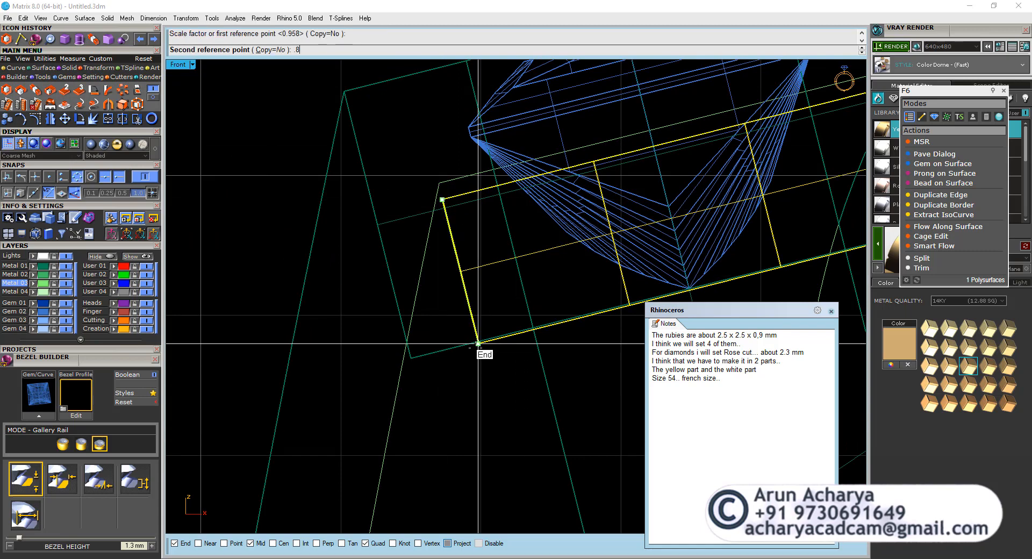
pyautogui.press('Return')
pyautogui.moveTo(492, 310); pyautogui.dragTo(470, 274)
pyautogui.scroll(-4, 470, 274)
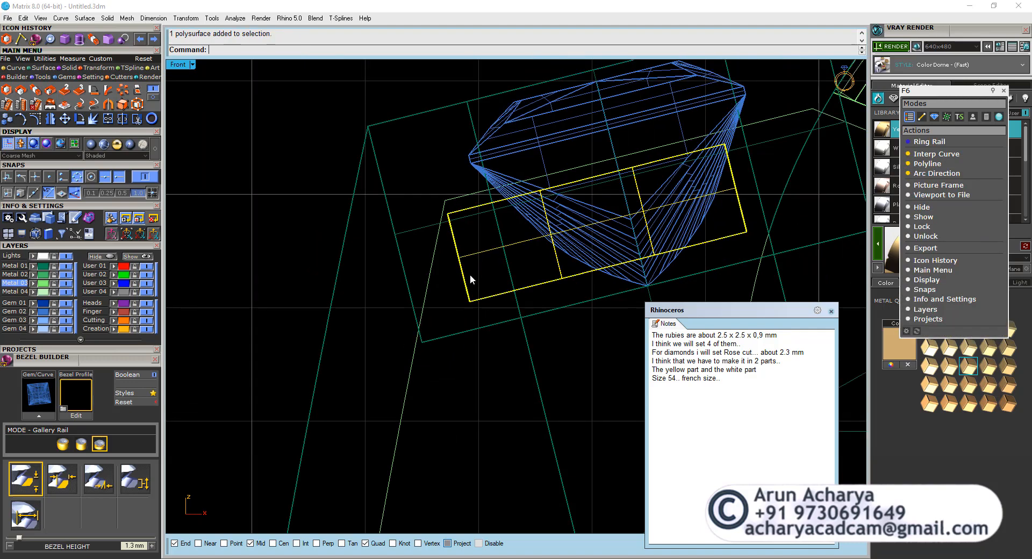
# Move the bar 0.3 mm along its lengthwise direction, inward from its lower outer corner.
pyautogui.moveTo(469, 274); pyautogui.dragTo(301, 283, button='right')
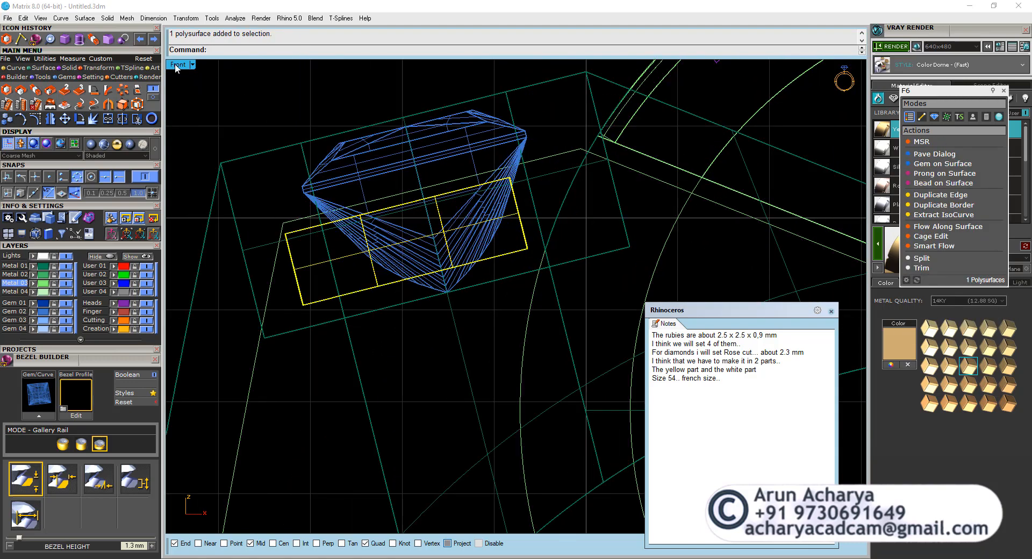
pyautogui.click(64, 119)
pyautogui.click(303, 305)
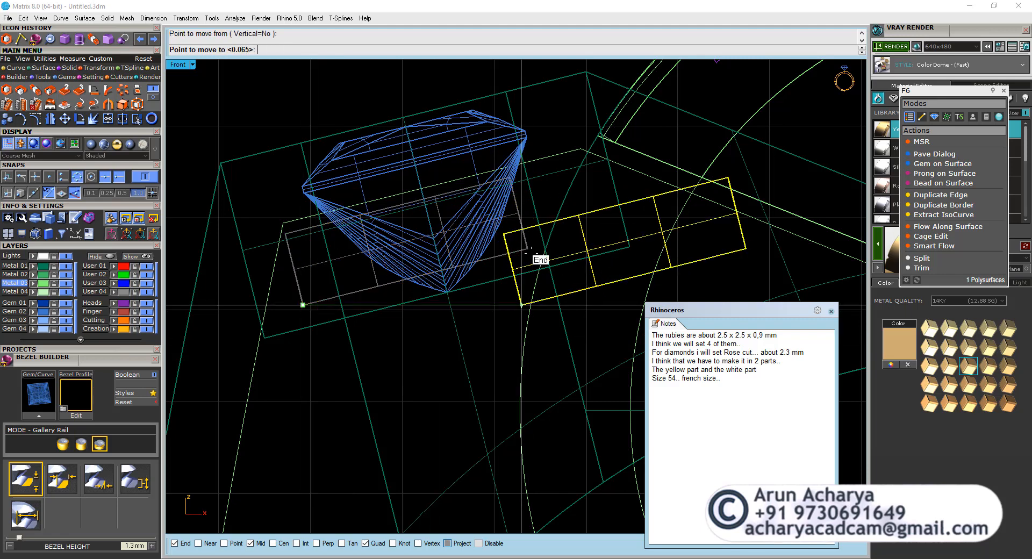
pyautogui.press('Return')
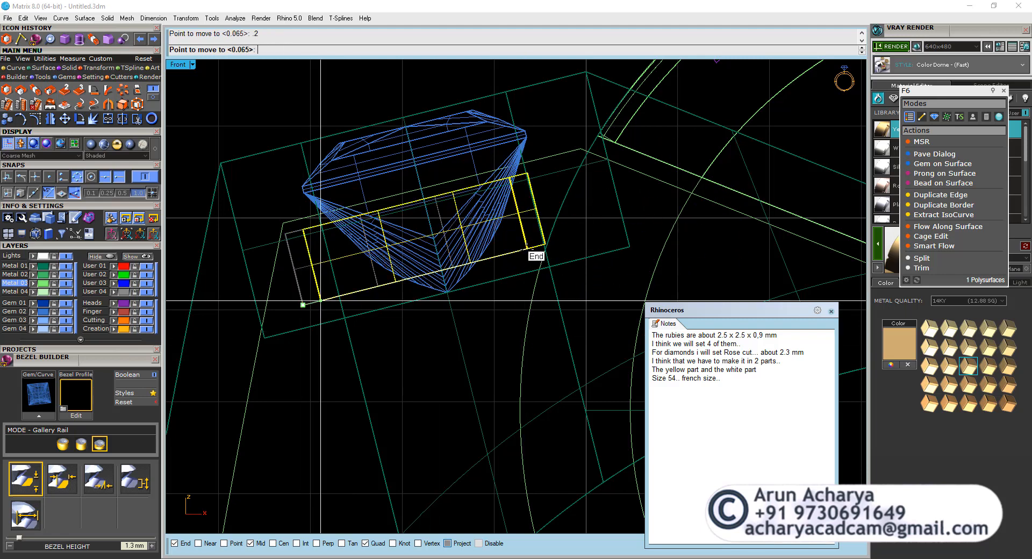
pyautogui.write('.3')
pyautogui.press('Return')
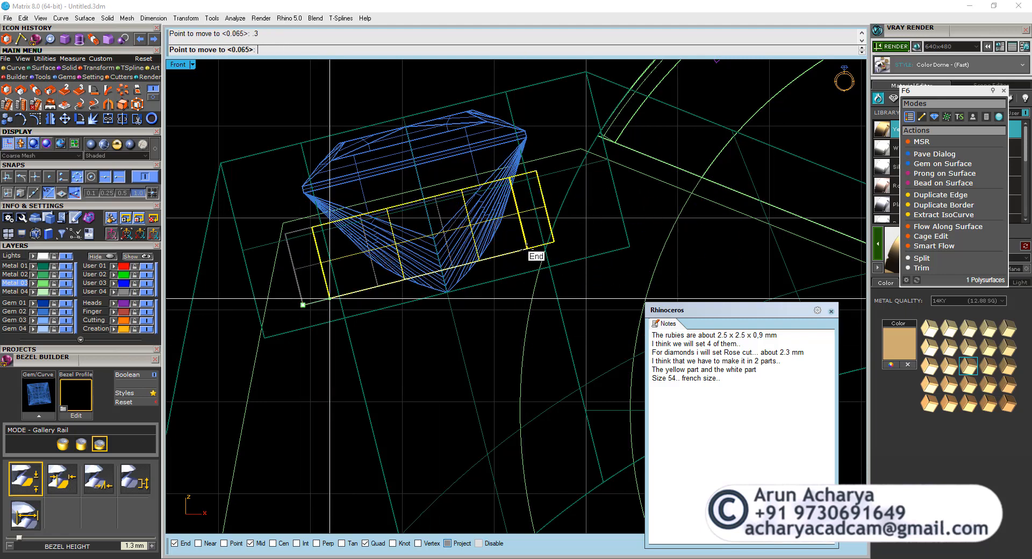
pyautogui.click(527, 252)
# Copy the bar 2.5 mm straight along the ruby row in the top view so the copy sits at the joint between the rubies.
pyautogui.doubleClick(172, 65)
pyautogui.doubleClick(172, 65)
pyautogui.scroll(-6, 426, 210)
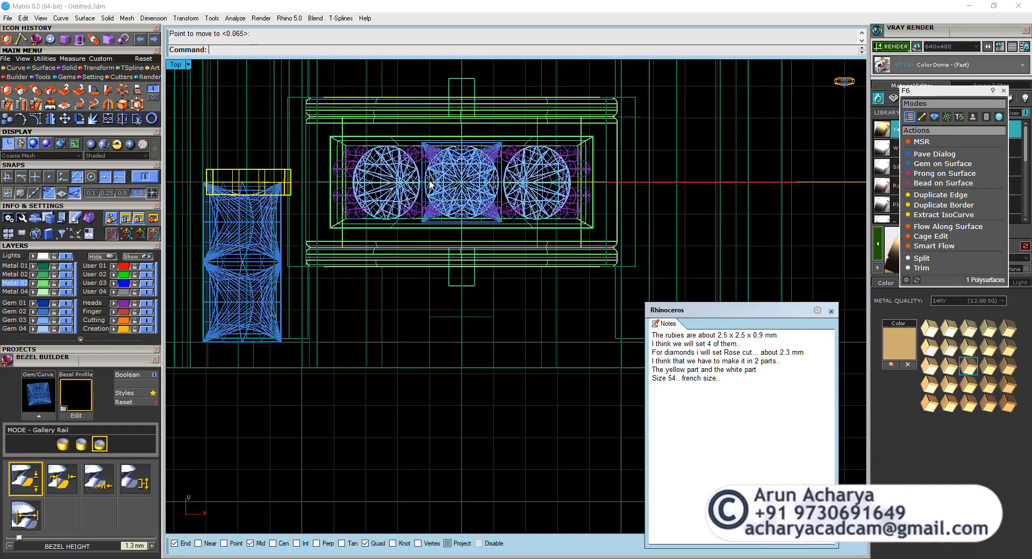
pyautogui.scroll(8, 373, 184)
pyautogui.doubleClick(178, 65)
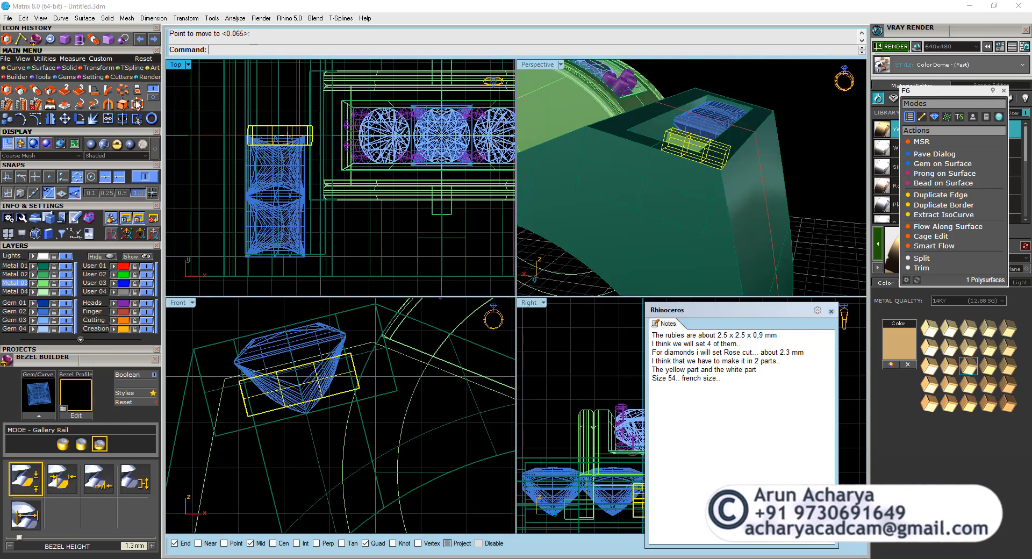
pyautogui.click(7, 119)
pyautogui.click(343, 138)
pyautogui.scroll(2, 304, 151)
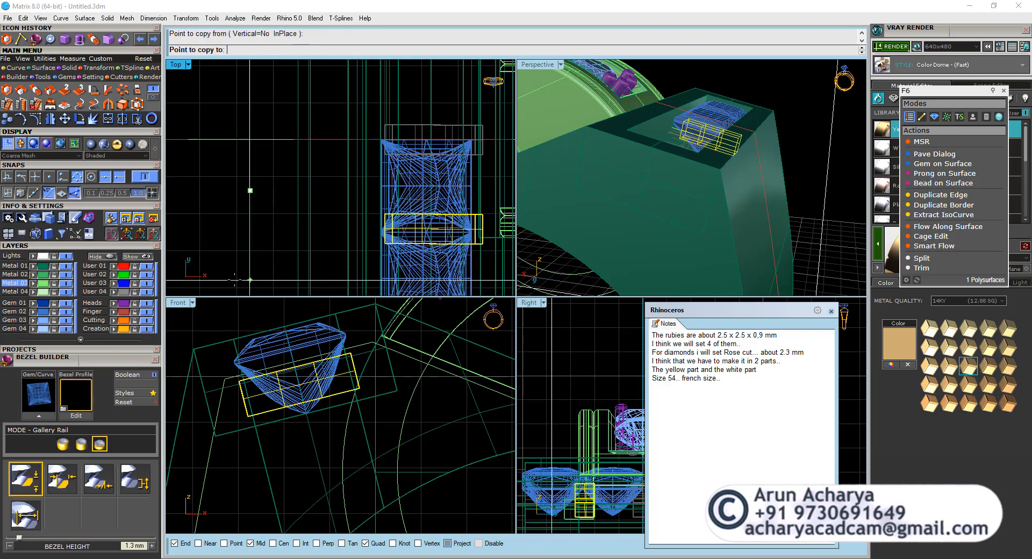
pyautogui.moveTo(237, 278); pyautogui.dragTo(237, 208, button='right')
pyautogui.press('Return')
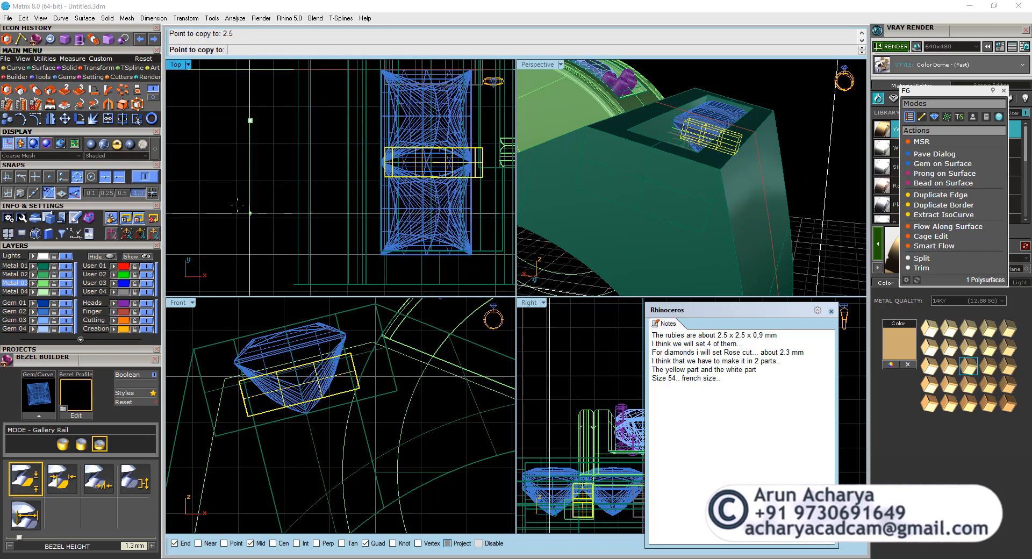
pyautogui.click(236, 207)
pyautogui.rightClick(469, 170)
# Mirror the bar between the rubies across the ring's horizontal centre line through the origin, keeping the original.
pyautogui.scroll(7, 473, 171)
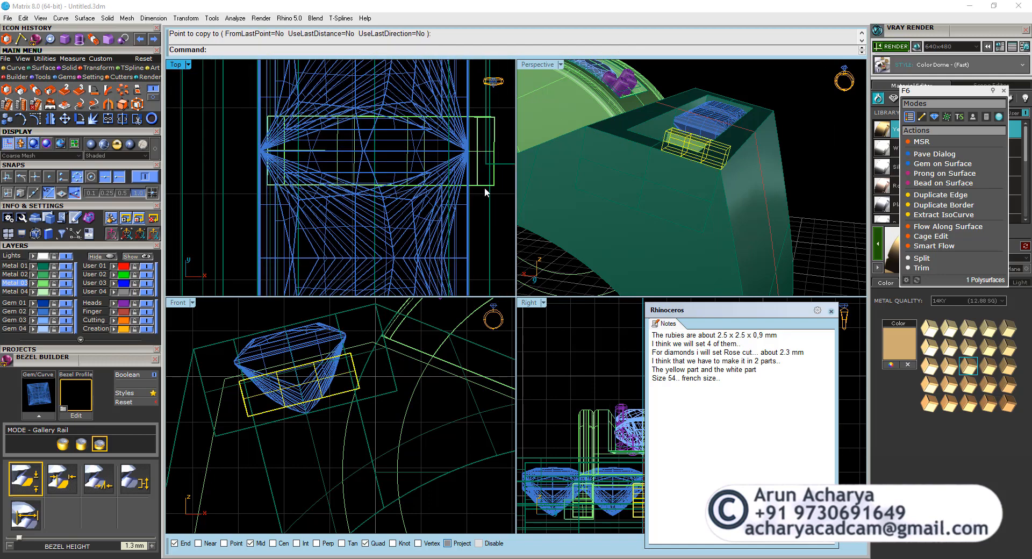
pyautogui.click(484, 186)
pyautogui.scroll(10, 482, 184)
pyautogui.scroll(-12, 480, 184)
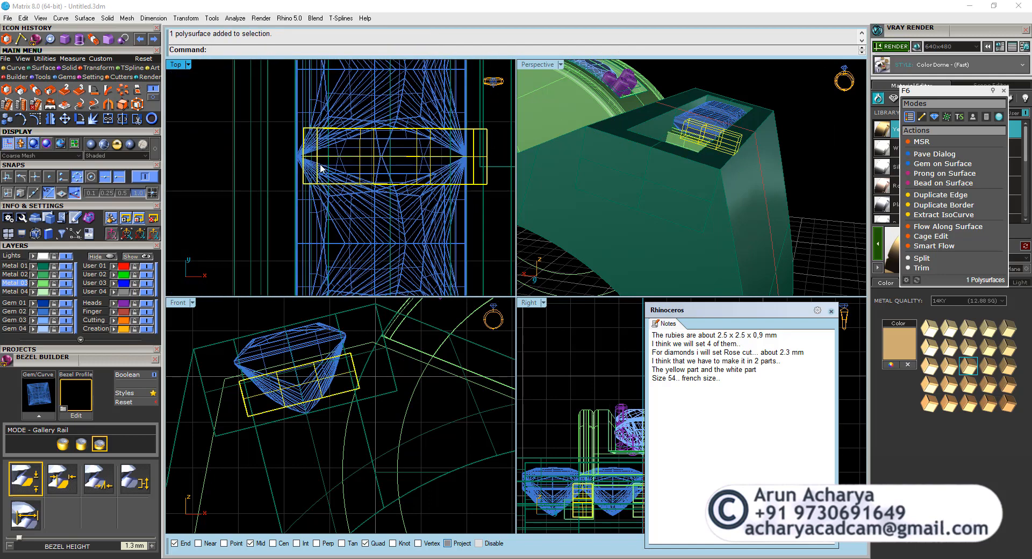
pyautogui.scroll(-5, 317, 166)
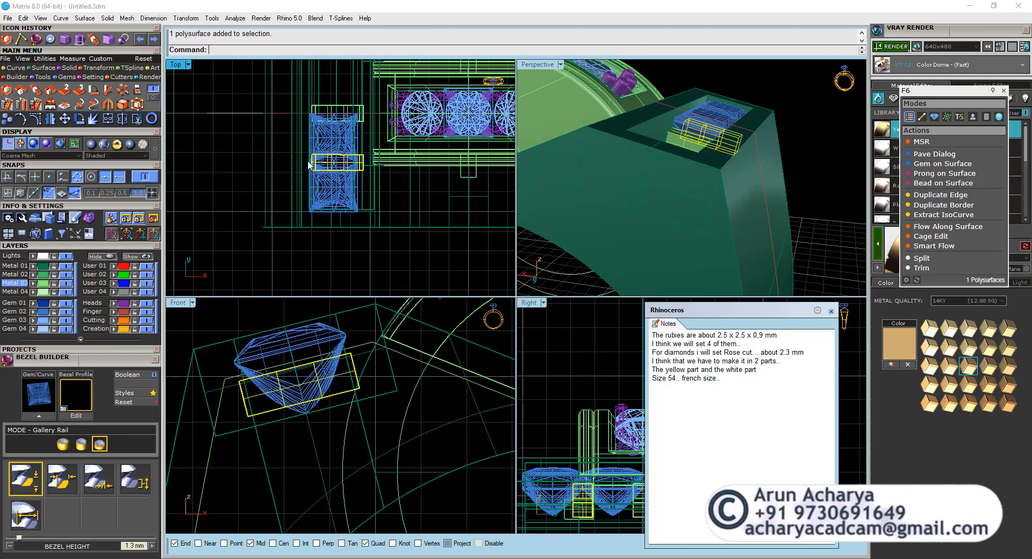
pyautogui.click(50, 120)
pyautogui.moveTo(215, 148); pyautogui.dragTo(308, 188, button='right')
pyautogui.write('0')
pyautogui.press('Return')
pyautogui.click(258, 174)
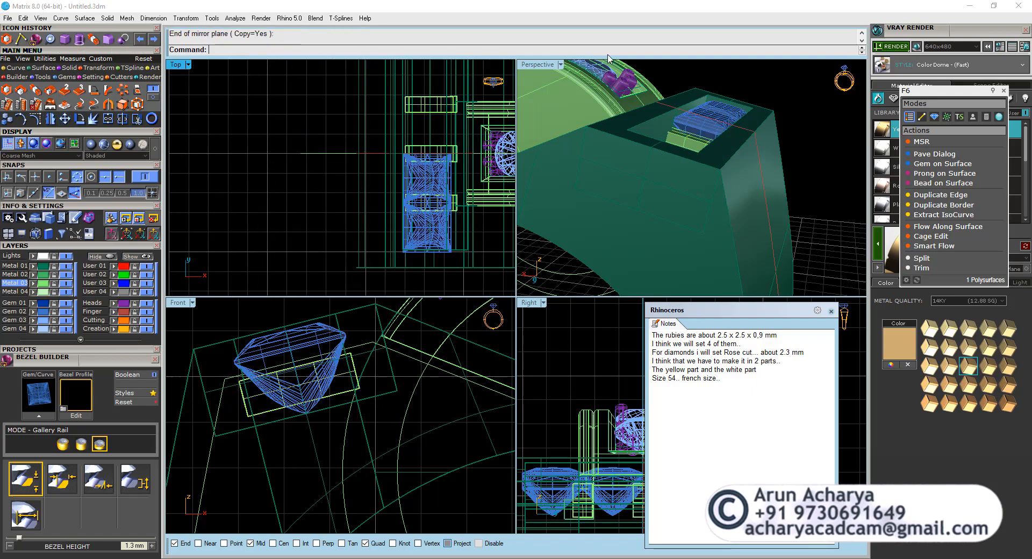
# Bring the hidden inner block back into view with Show Selected and select it inside the ring.
pyautogui.doubleClick(545, 65)
pyautogui.moveTo(540, 102); pyautogui.dragTo(384, 256, button='right')
pyautogui.scroll(5, 364, 218)
pyautogui.click(364, 218)
pyautogui.press('Escape')
pyautogui.hotkey('ctrl', 'shift', 'h')
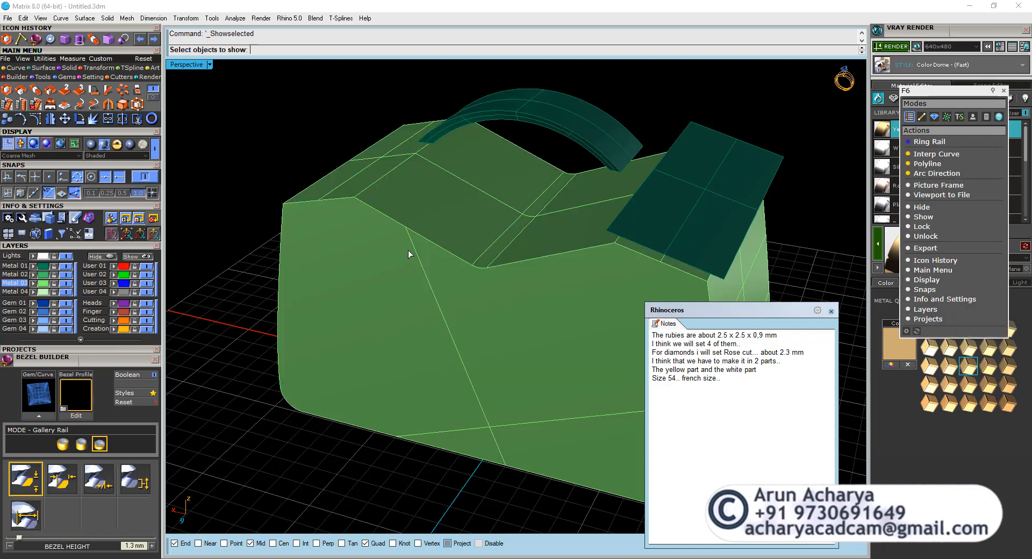
pyautogui.click(433, 270)
pyautogui.rightClick(436, 266)
pyautogui.click(436, 270)
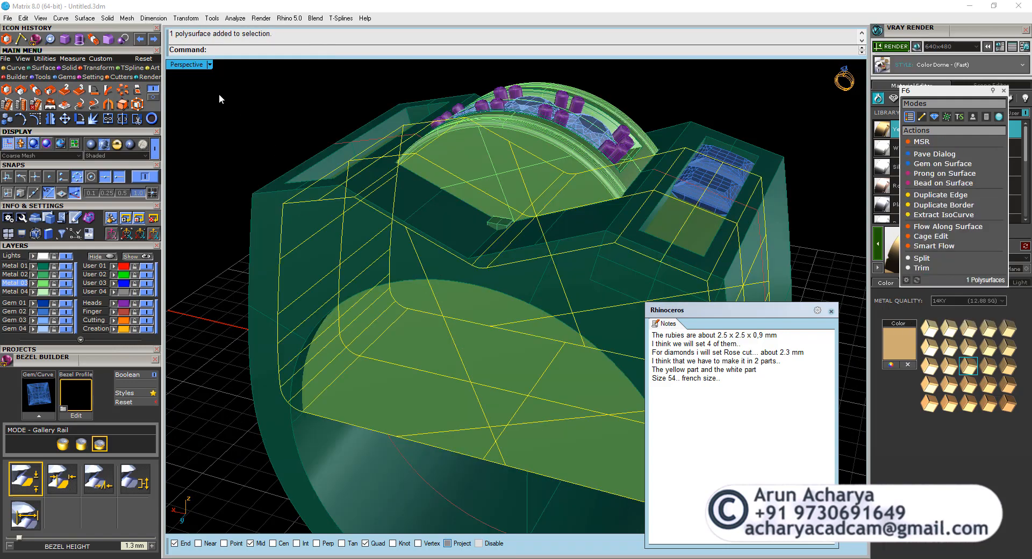
# Hide the loose gem and its curve at the base of the inner block in the right view.
pyautogui.doubleClick(195, 63)
pyautogui.doubleClick(528, 303)
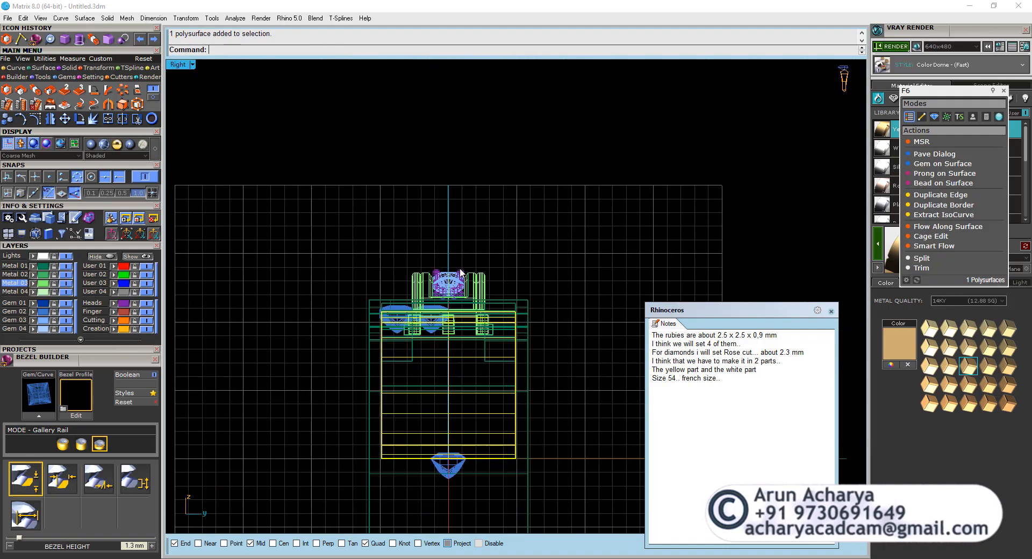
pyautogui.moveTo(534, 327); pyautogui.dragTo(527, 242, button='right')
pyautogui.scroll(4, 537, 315)
pyautogui.moveTo(224, 368); pyautogui.dragTo(431, 472)
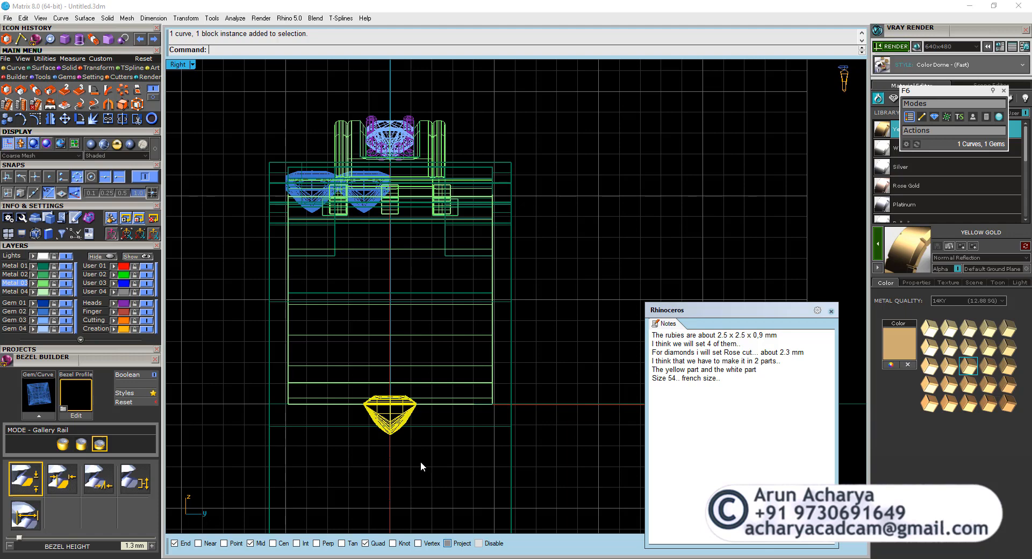
pyautogui.press('Delete')
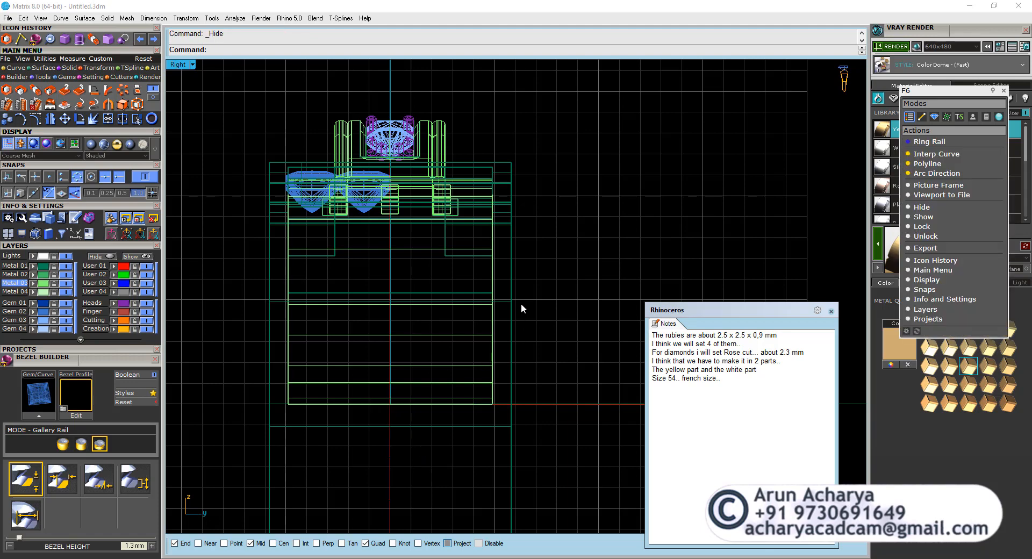
# Examine how the inner block fits within the ring body in the right and perspective views.
pyautogui.click(506, 318)
pyautogui.moveTo(502, 304); pyautogui.dragTo(489, 323)
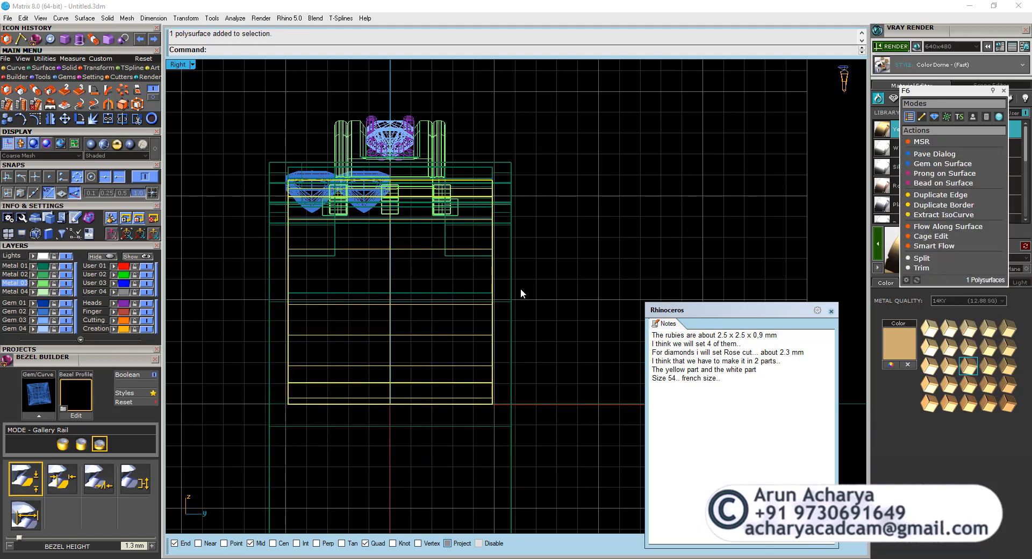
pyautogui.moveTo(520, 288); pyautogui.dragTo(493, 310)
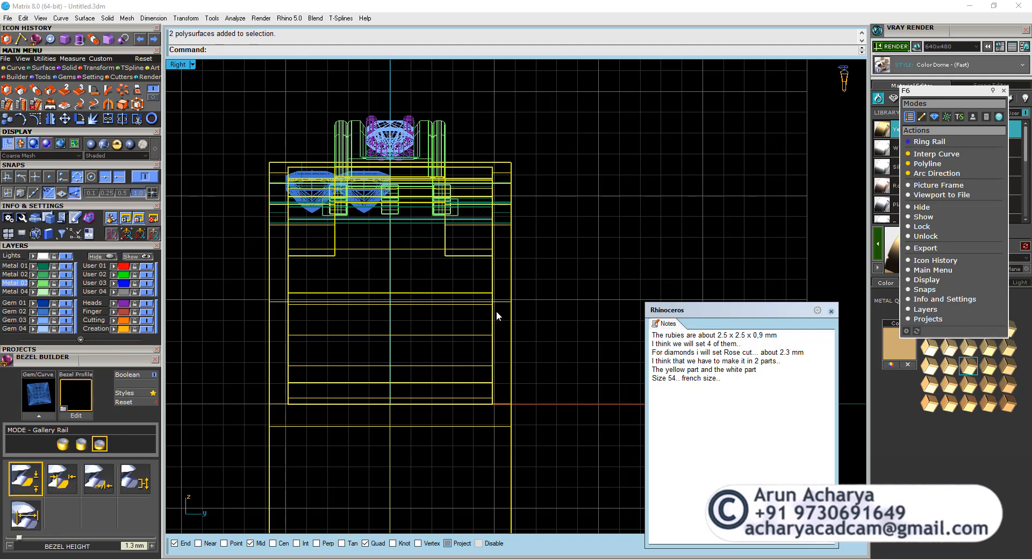
pyautogui.click(258, 141)
pyautogui.doubleClick(179, 65)
pyautogui.doubleClick(536, 65)
pyautogui.moveTo(532, 183); pyautogui.dragTo(684, 200, button='right')
pyautogui.click(684, 207)
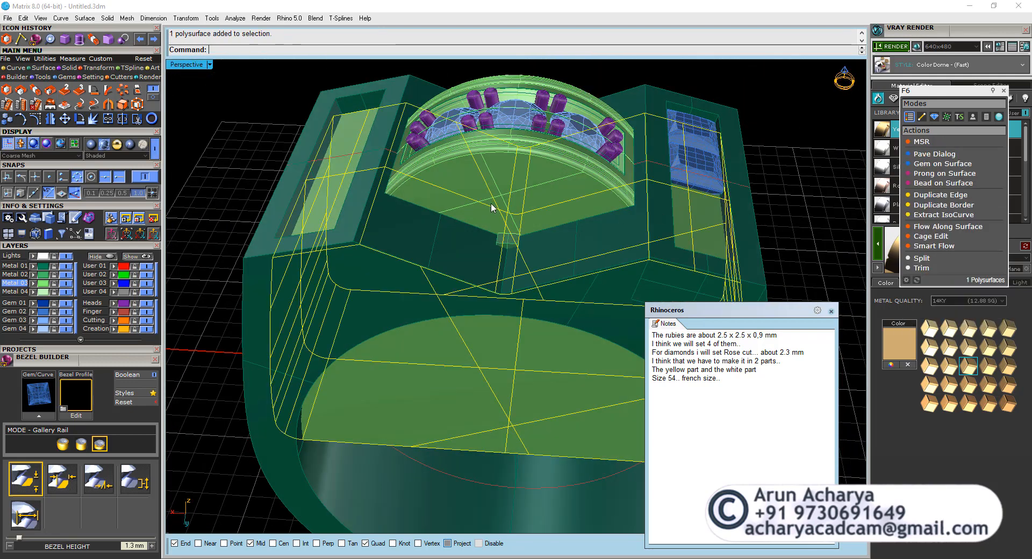
pyautogui.moveTo(399, 186)
pyautogui.mouseDown(button='right')
pyautogui.moveTo(389, 260)
pyautogui.moveTo(404, 185)
pyautogui.mouseUp(button='right')
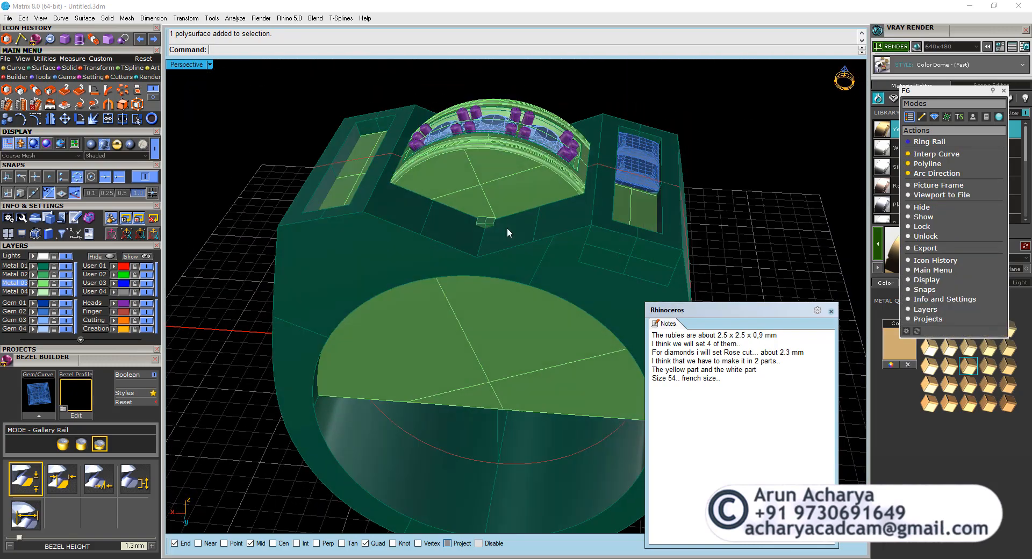
# Polar array the cylindrical peg beside the diamond head as 2 items over 360 degrees to place one on the opposite side.
pyautogui.scroll(8, 507, 228)
pyautogui.click(445, 216)
pyautogui.scroll(-10, 445, 217)
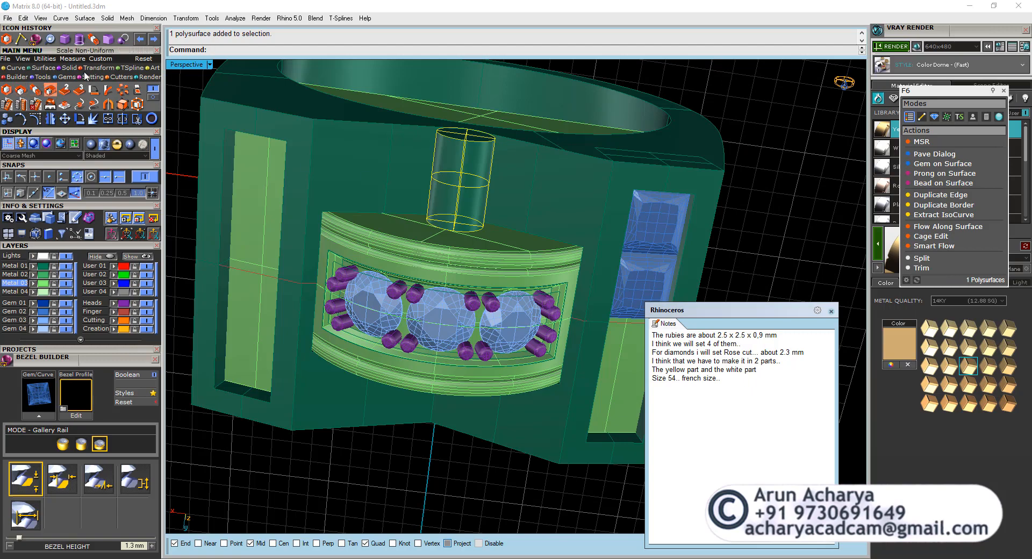
pyautogui.click(123, 89)
pyautogui.rightClick(299, 154)
pyautogui.rightClick(299, 154)
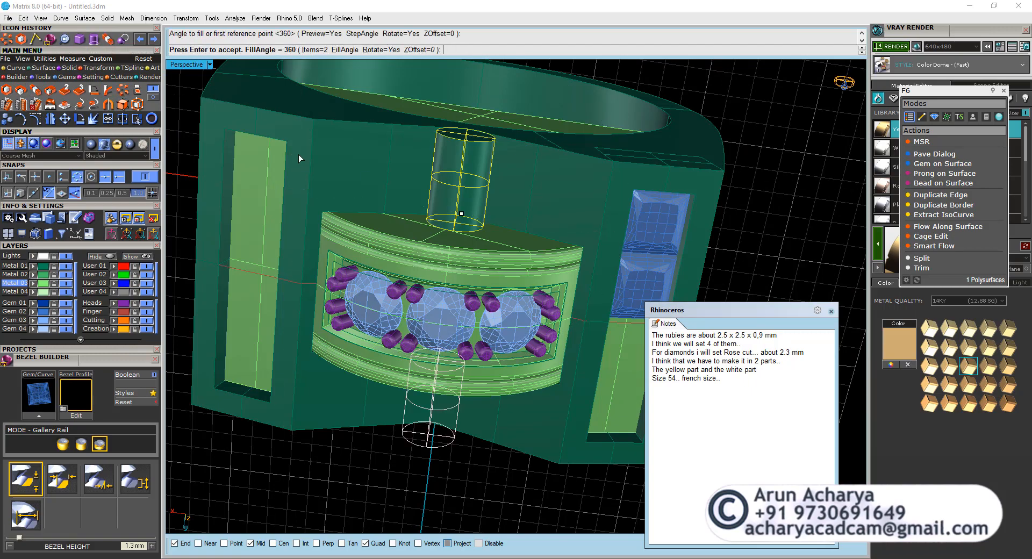
pyautogui.rightClick(298, 154)
pyautogui.moveTo(430, 354); pyautogui.dragTo(467, 306, button='right')
pyautogui.scroll(-5, 467, 310)
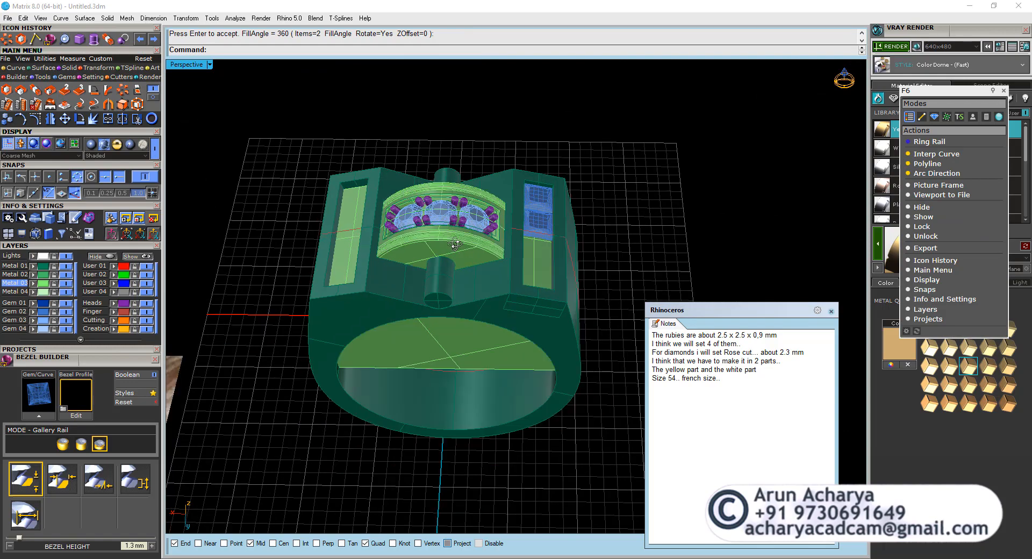
pyautogui.moveTo(398, 202); pyautogui.dragTo(501, 254, button='right')
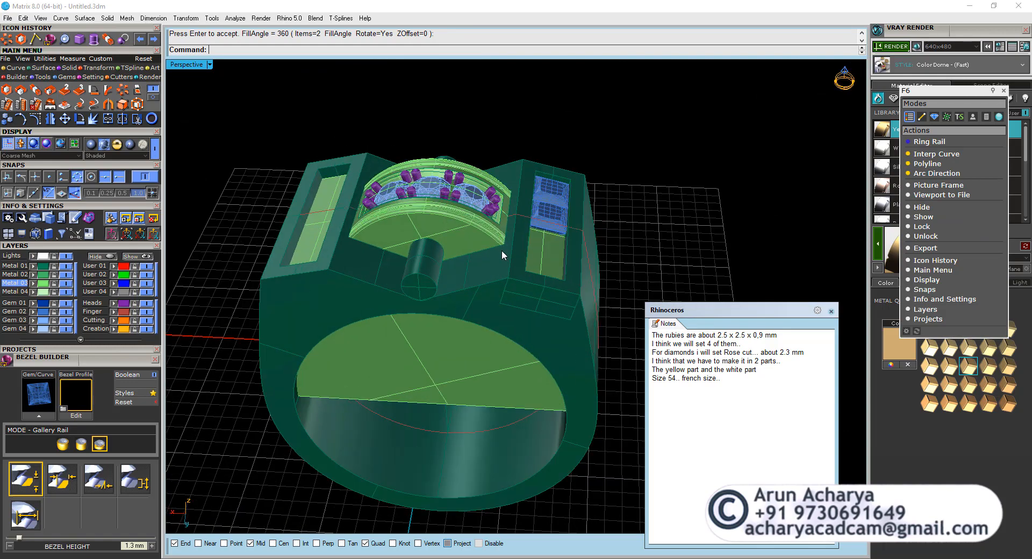
# Select the ring body and the inner block parts together in the right view.
pyautogui.doubleClick(197, 66)
pyautogui.doubleClick(521, 304)
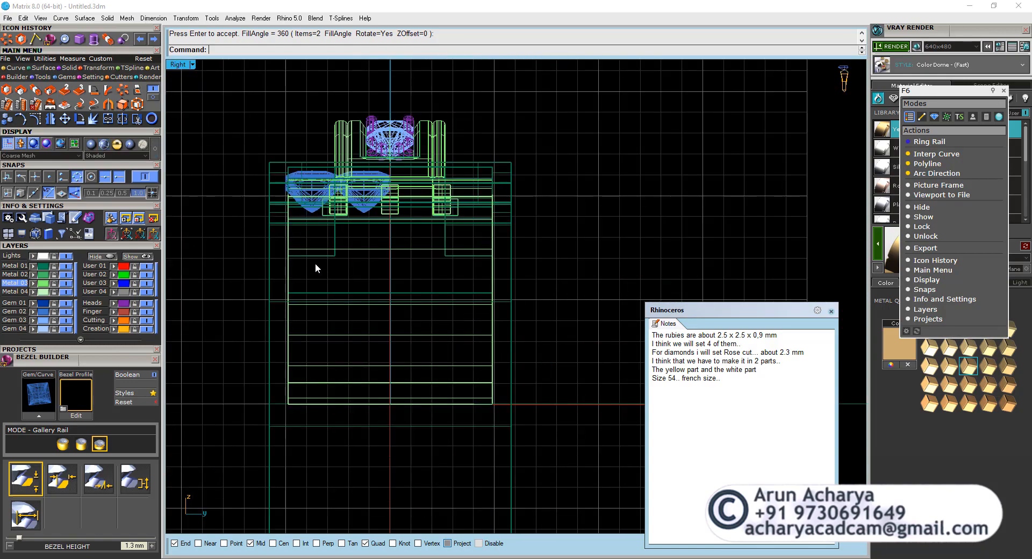
pyautogui.moveTo(266, 275); pyautogui.dragTo(266, 275)
pyautogui.scroll(3, 284, 228)
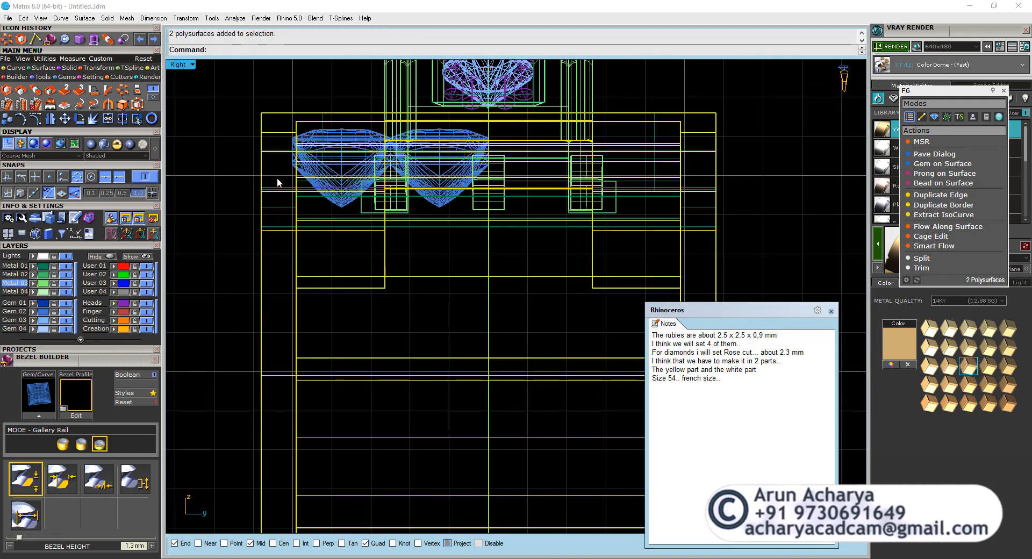
pyautogui.keyDown('shift'); pyautogui.click(264, 201); pyautogui.keyUp('shift')
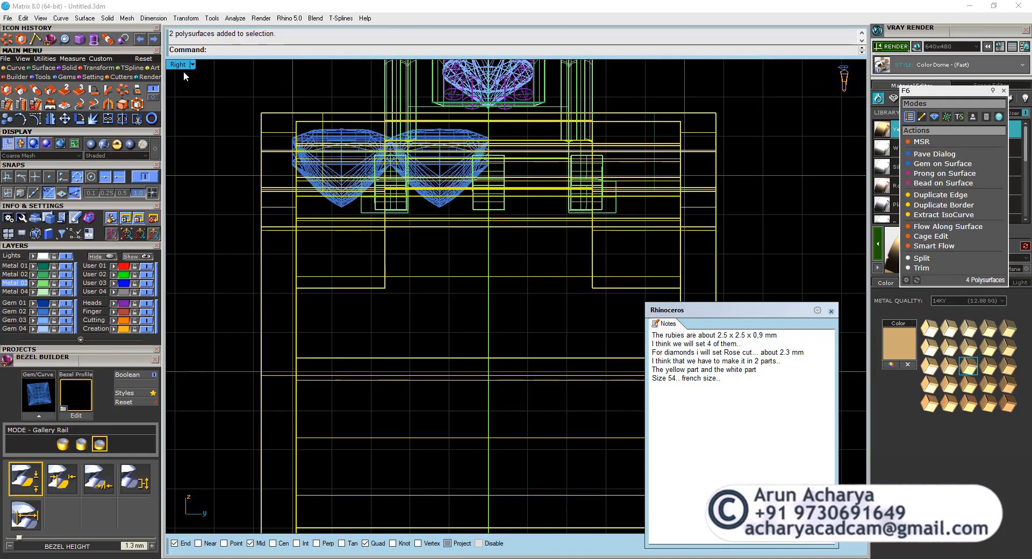
pyautogui.doubleClick(179, 65)
pyautogui.scroll(3, 617, 142)
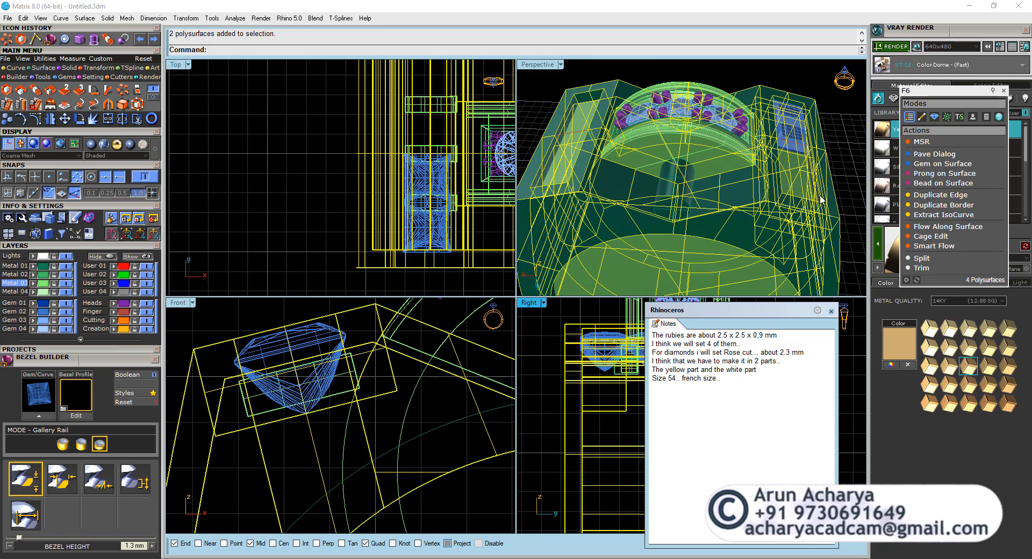
pyautogui.doubleClick(529, 306)
pyautogui.scroll(-3, 360, 209)
pyautogui.scroll(3, 350, 280)
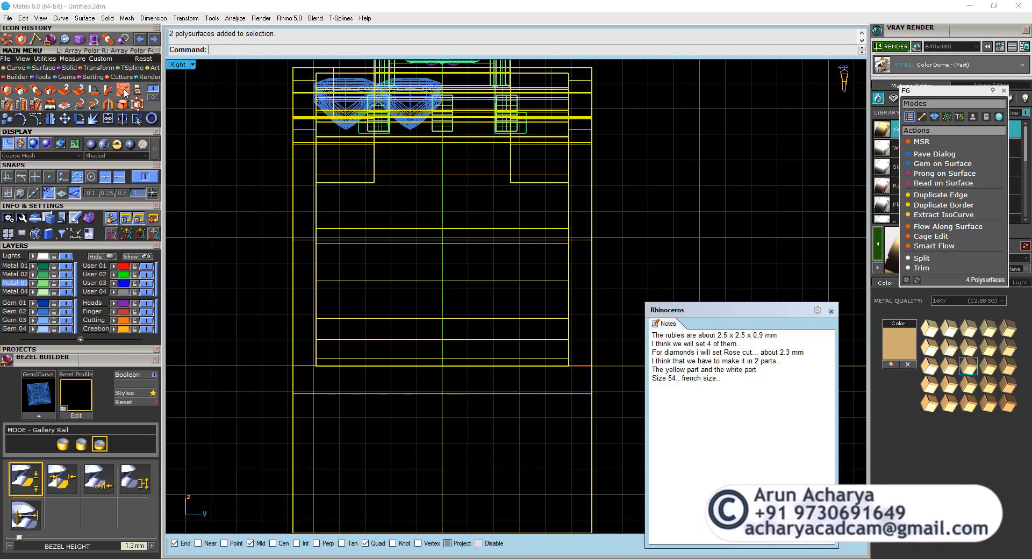
# Start a Taper on the selected parts with a vertical axis from the ring's upper centre to just below the shank in the right view.
pyautogui.click(154, 98)
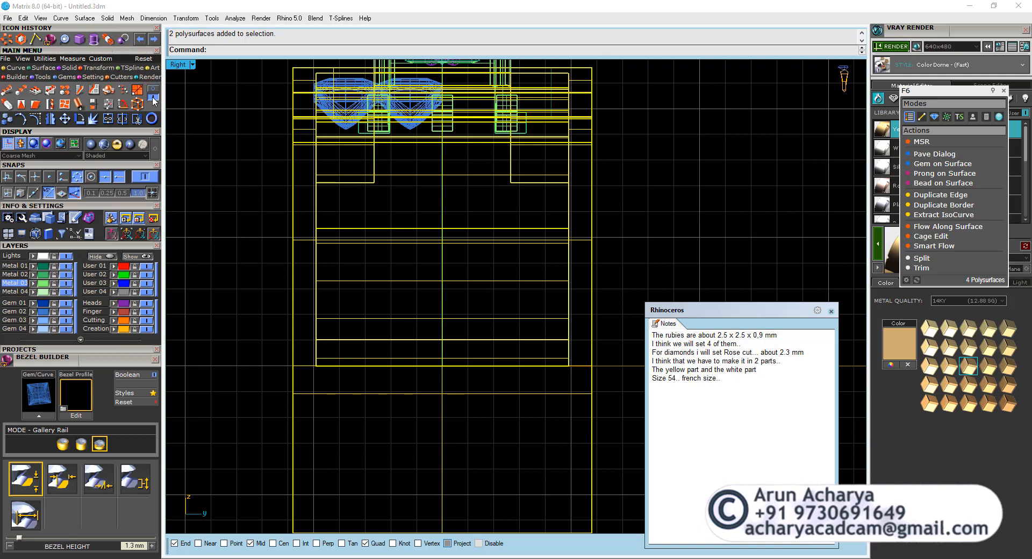
pyautogui.click(22, 105)
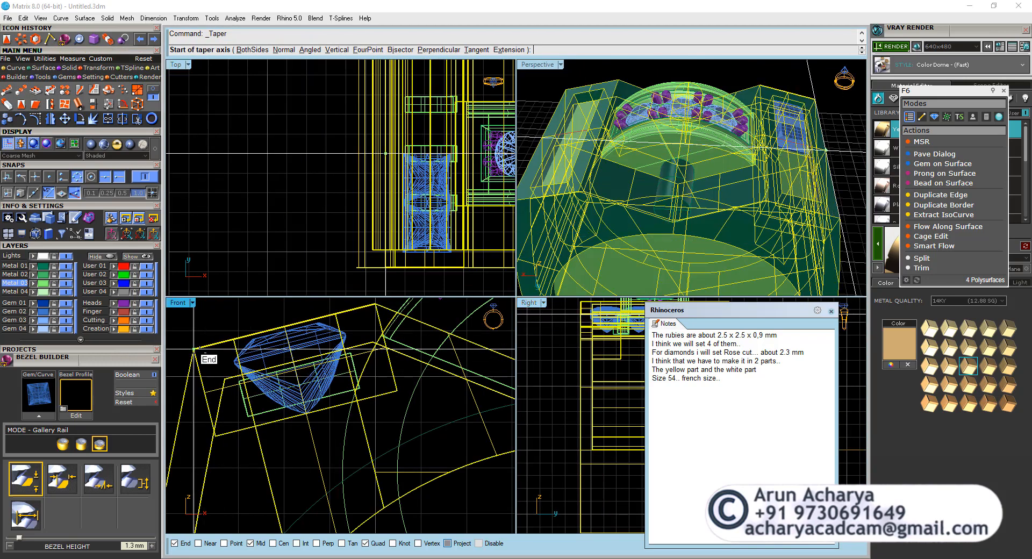
pyautogui.scroll(-5, 194, 350)
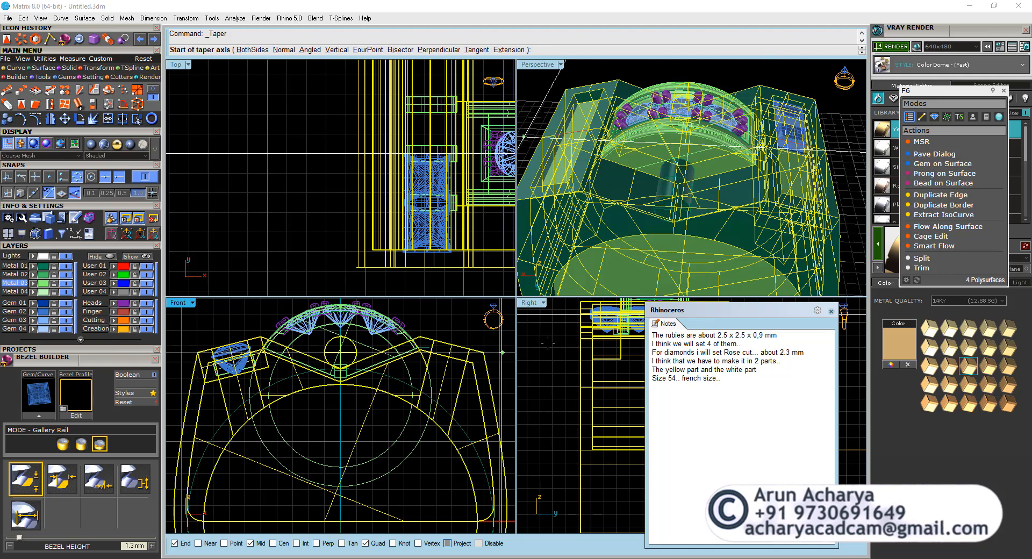
pyautogui.scroll(4, 572, 351)
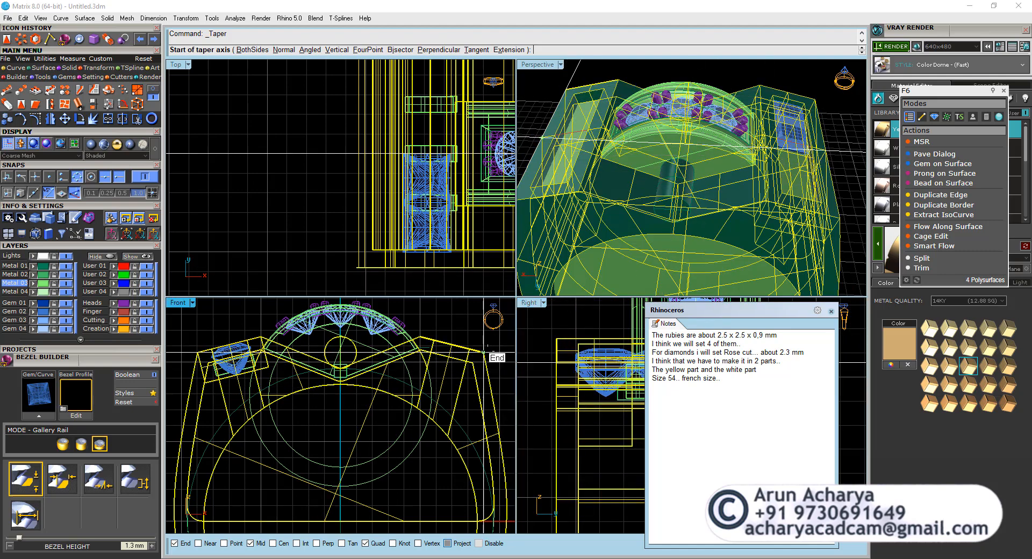
pyautogui.scroll(7, 559, 369)
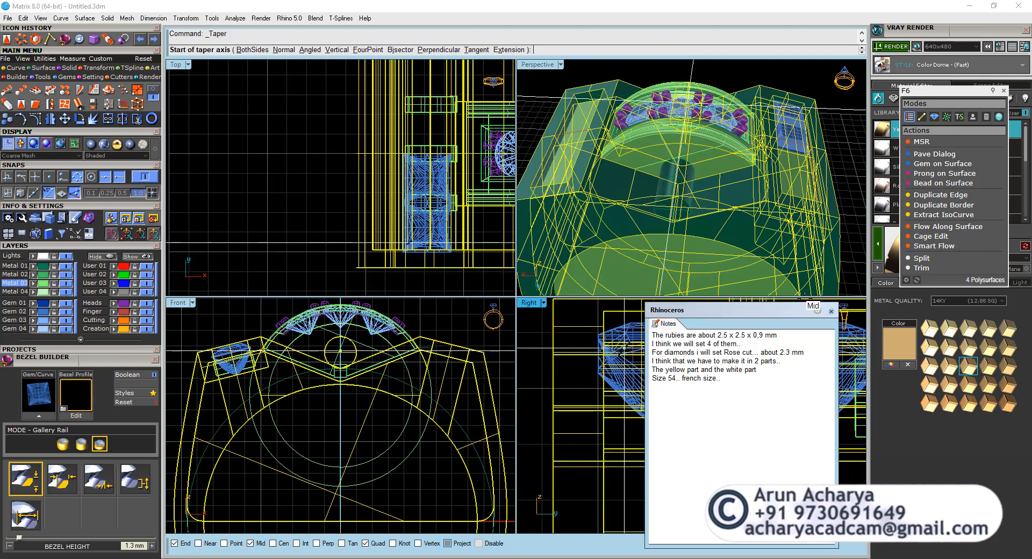
pyautogui.moveTo(809, 310); pyautogui.dragTo(810, 485)
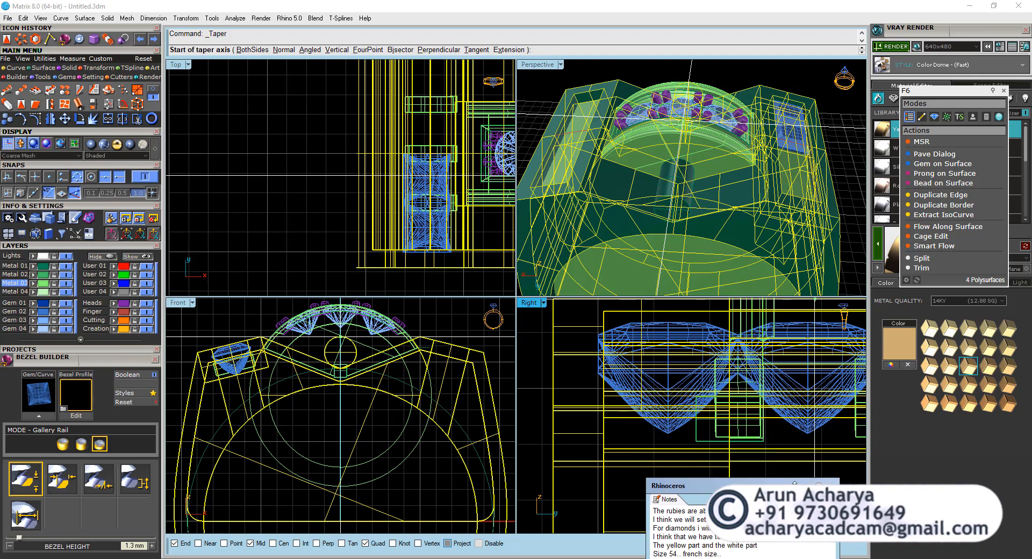
pyautogui.scroll(-4, 675, 370)
pyautogui.scroll(4, 674, 370)
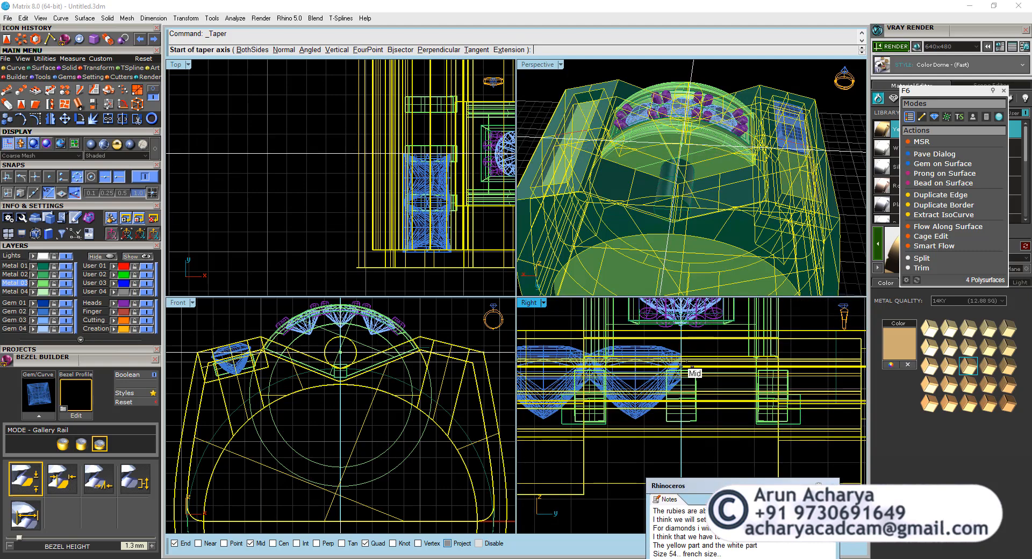
pyautogui.scroll(3, 666, 365)
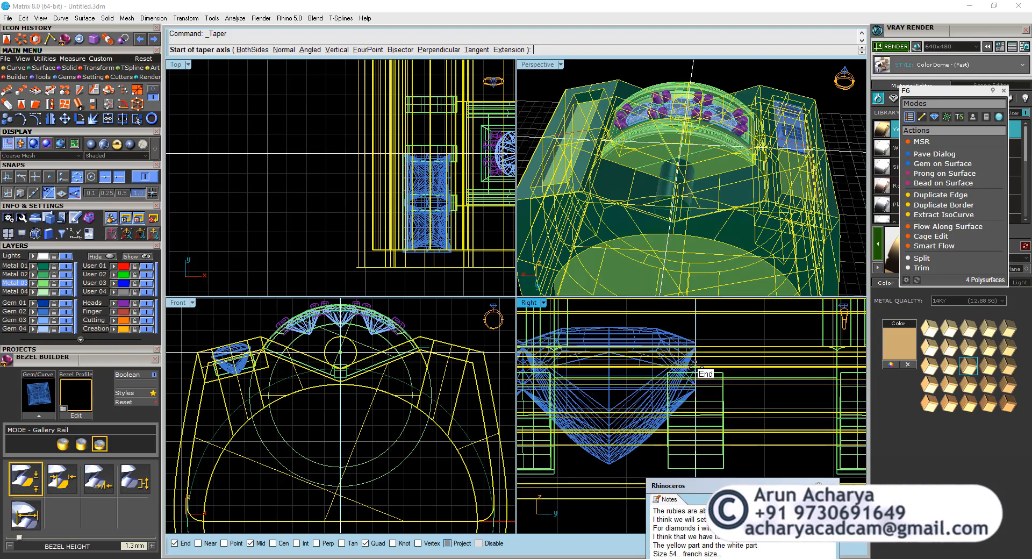
pyautogui.scroll(8, 451, 354)
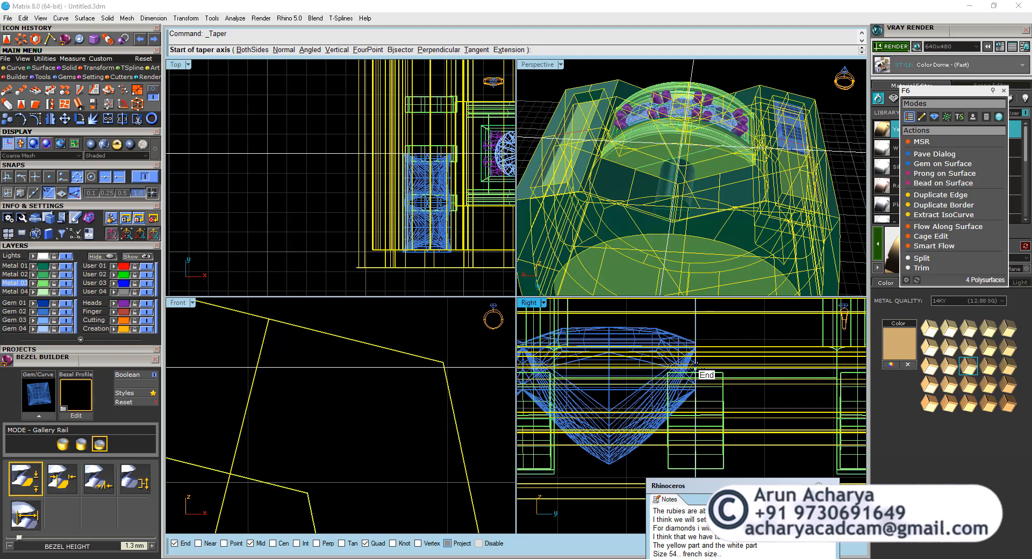
pyautogui.scroll(3, 696, 363)
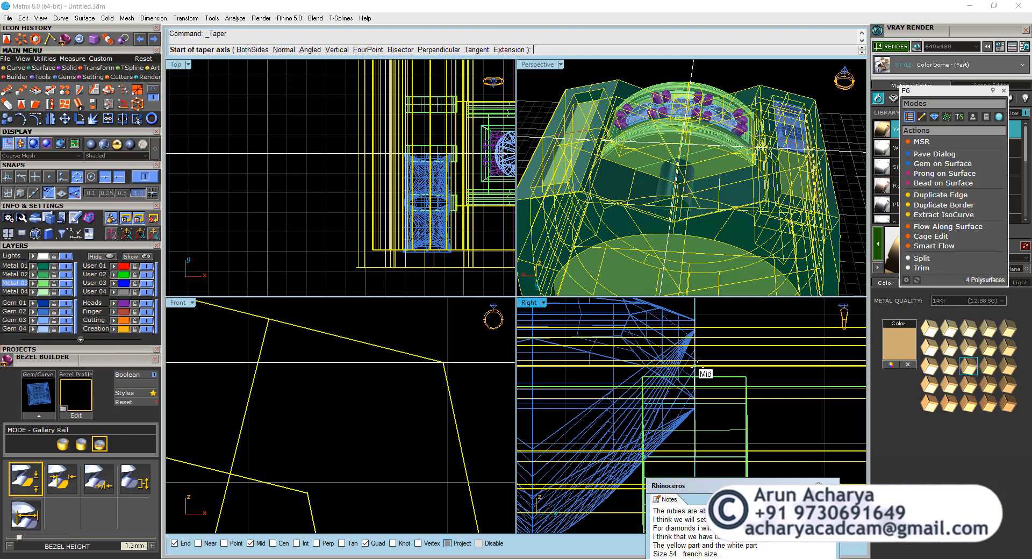
pyautogui.click(696, 364)
pyautogui.scroll(-5, 697, 403)
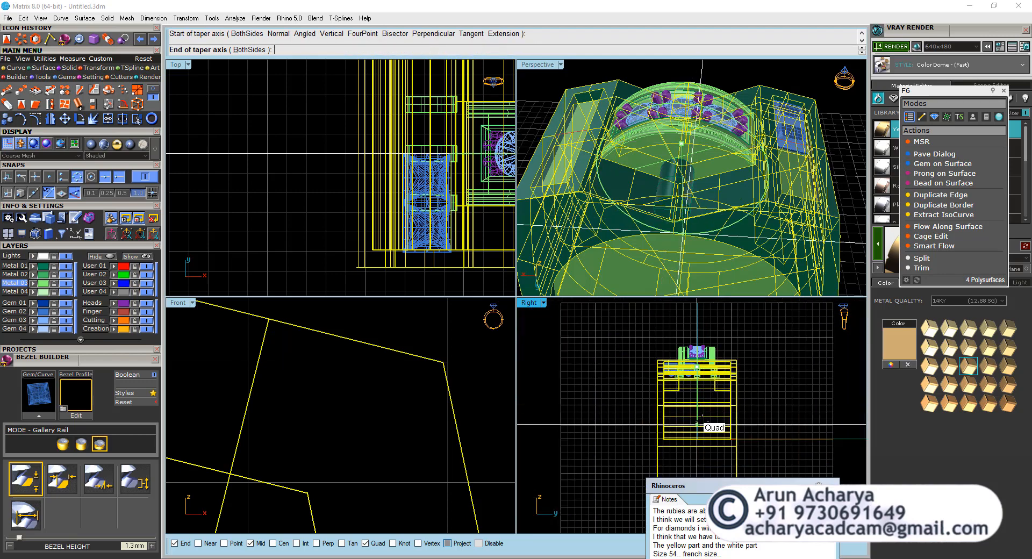
pyautogui.scroll(-3, 701, 418)
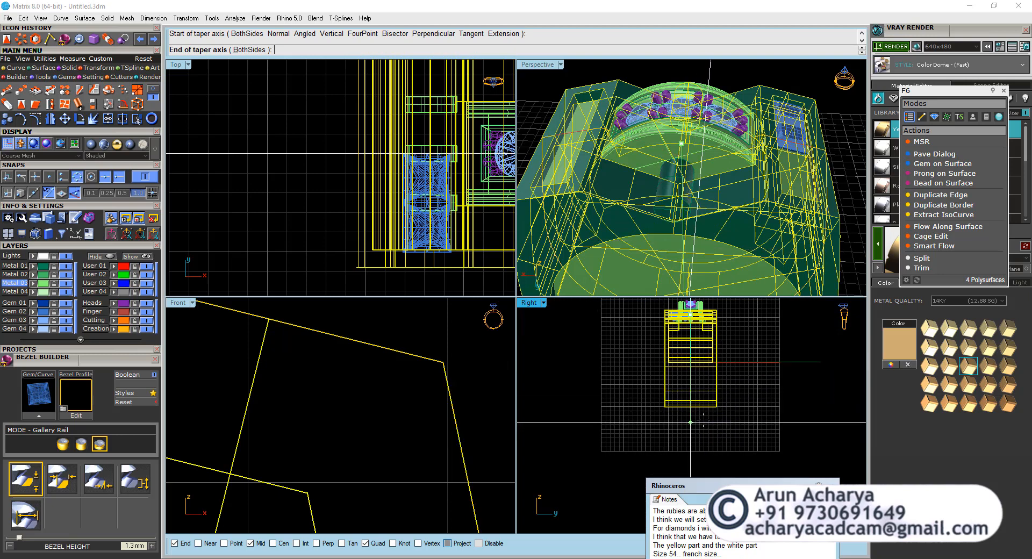
pyautogui.scroll(4, 702, 413)
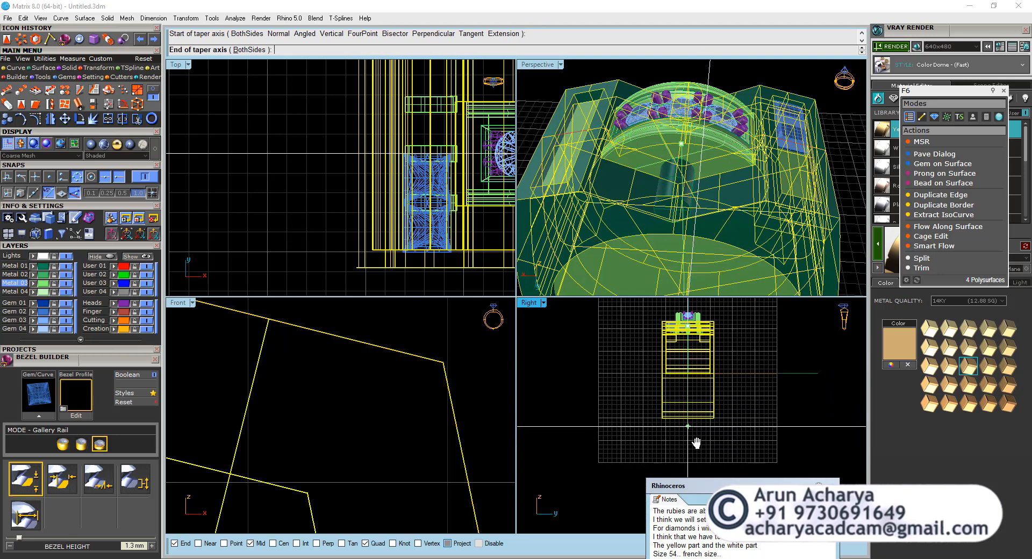
pyautogui.click(694, 451)
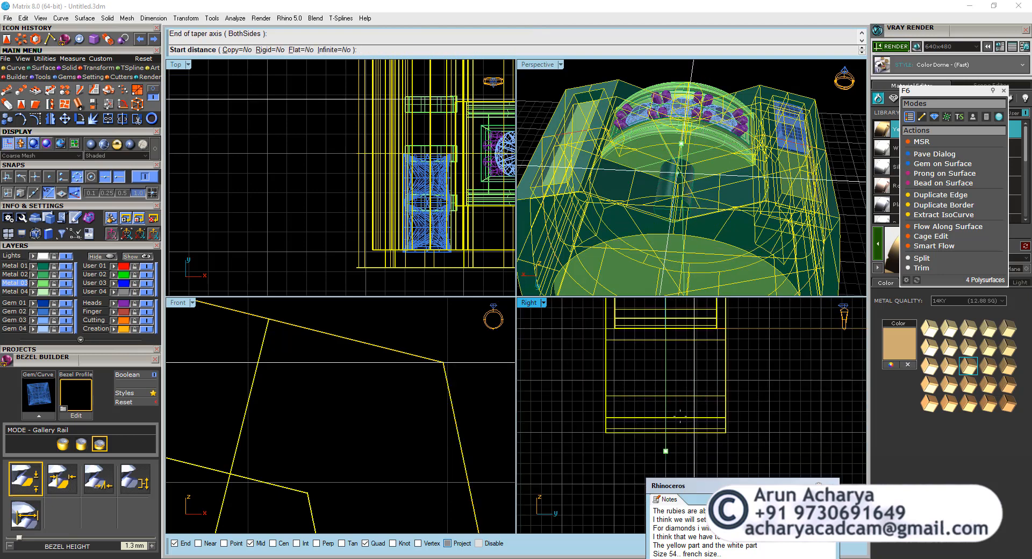
# Taper the selected parts with Flat=Yes, picking a shorter end distance than start distance so the ring narrows toward its base.
pyautogui.click(298, 50)
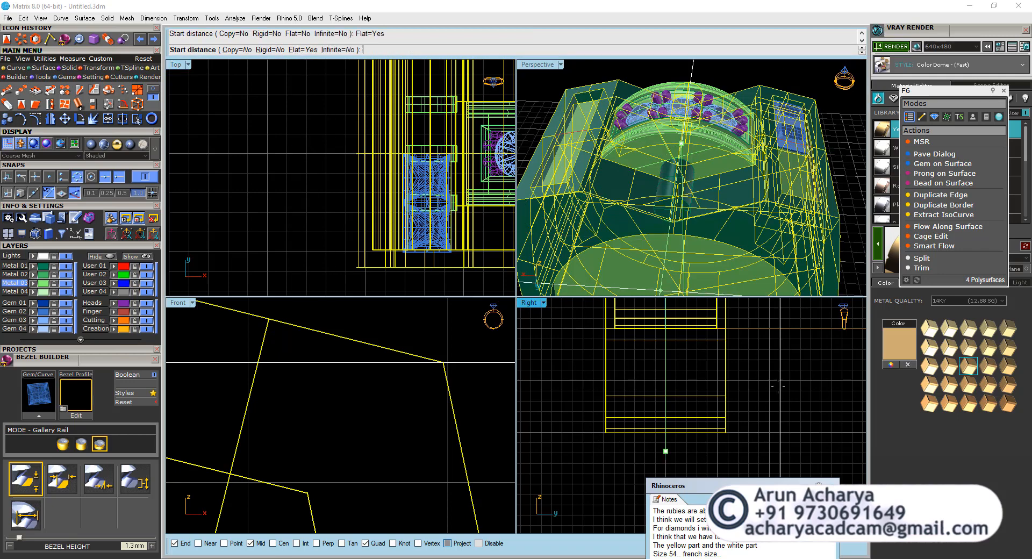
pyautogui.doubleClick(526, 303)
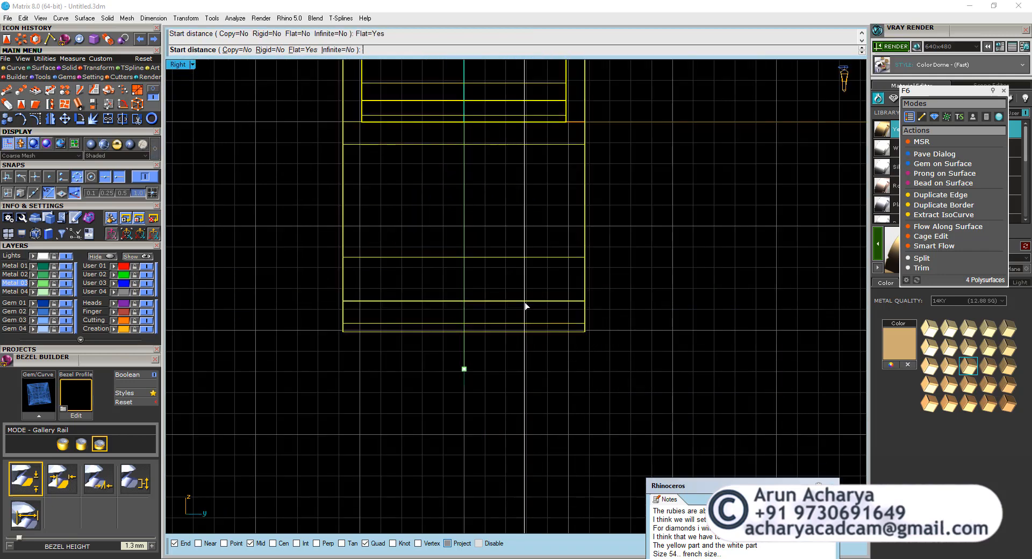
pyautogui.scroll(-3, 525, 304)
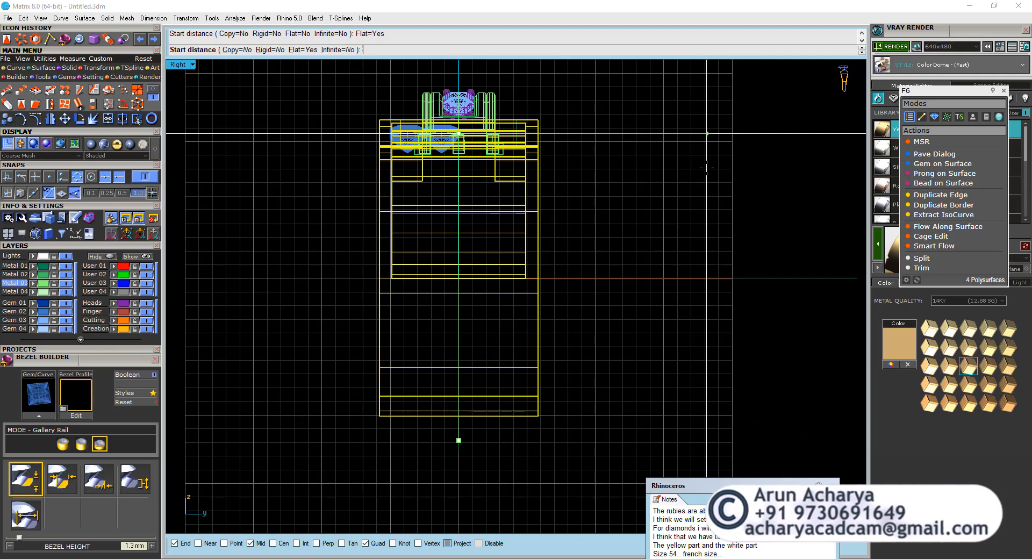
pyautogui.click(704, 168)
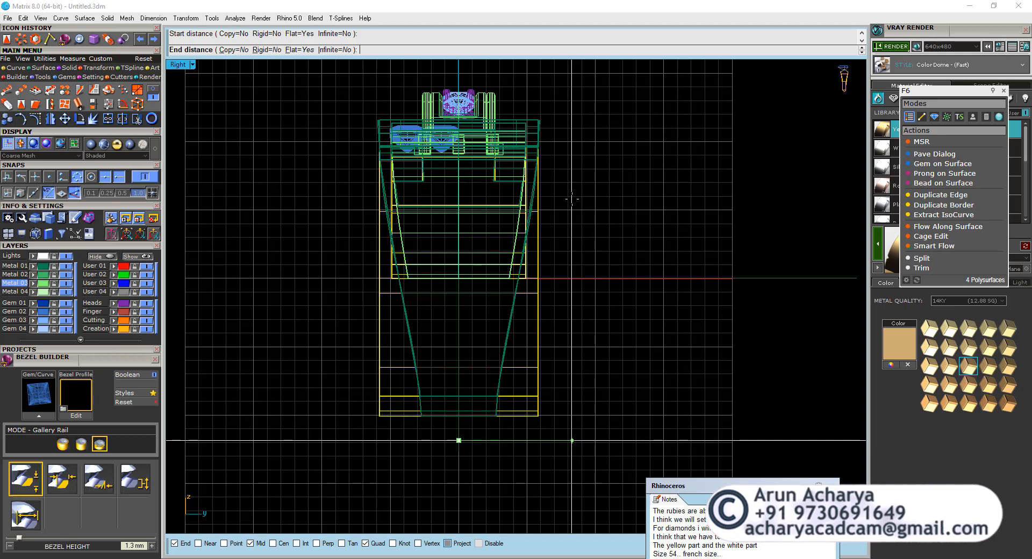
pyautogui.click(572, 199)
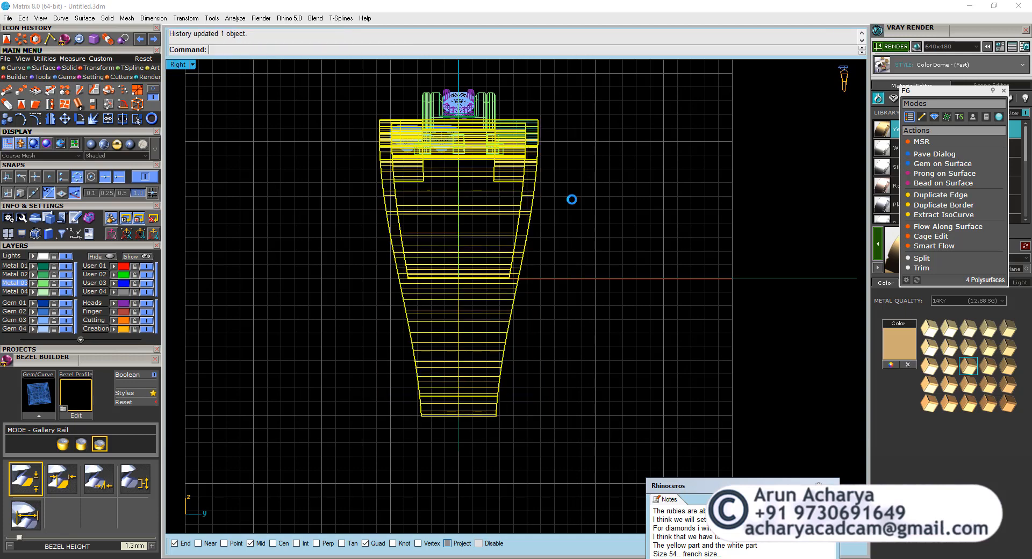
# Examine the tapered ring in perspective and compare the inner block's sides with the ring body's sides in the right view.
pyautogui.doubleClick(183, 65)
pyautogui.doubleClick(541, 66)
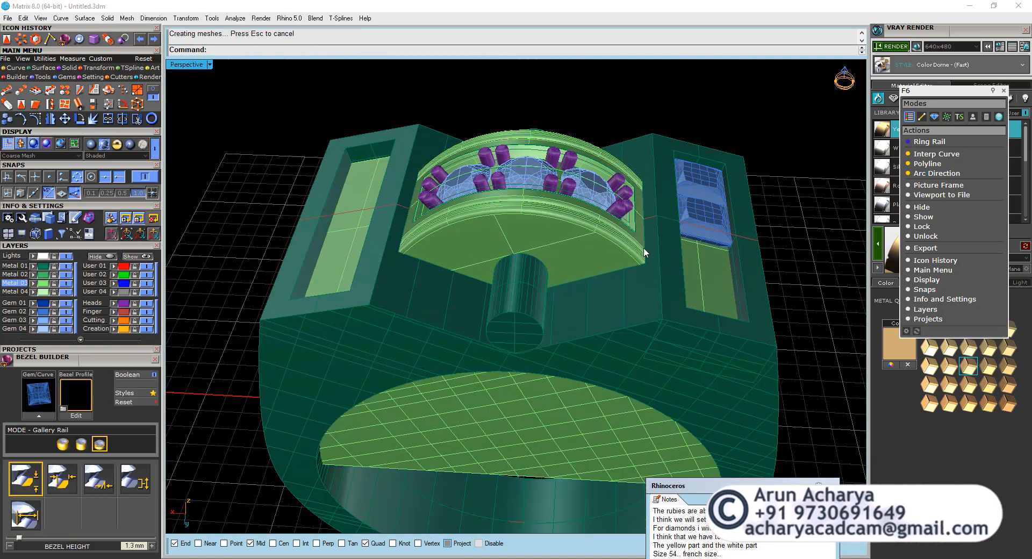
pyautogui.moveTo(643, 247); pyautogui.dragTo(572, 218, button='right')
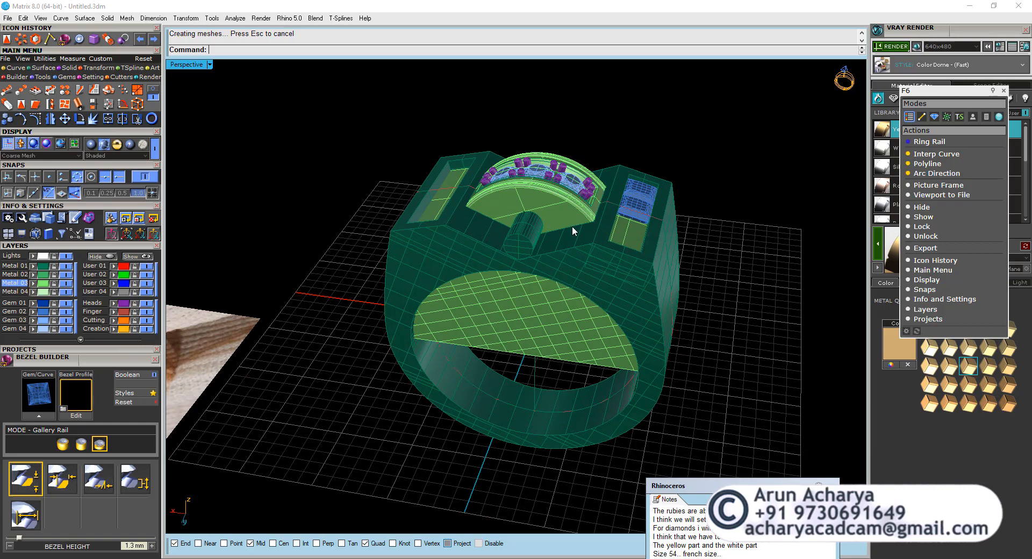
pyautogui.click(530, 315)
pyautogui.click(356, 201)
pyautogui.doubleClick(189, 66)
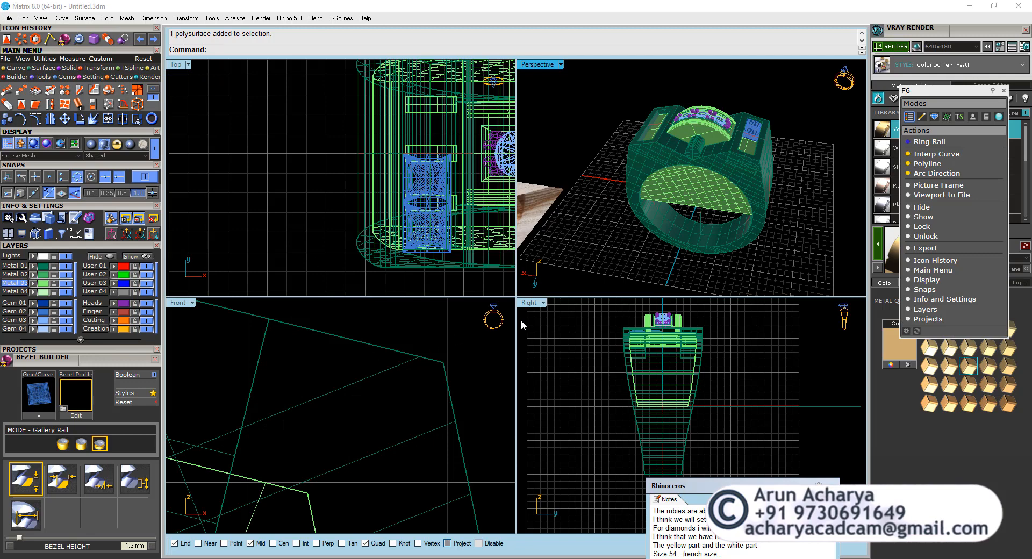
pyautogui.doubleClick(529, 305)
pyautogui.scroll(4, 409, 290)
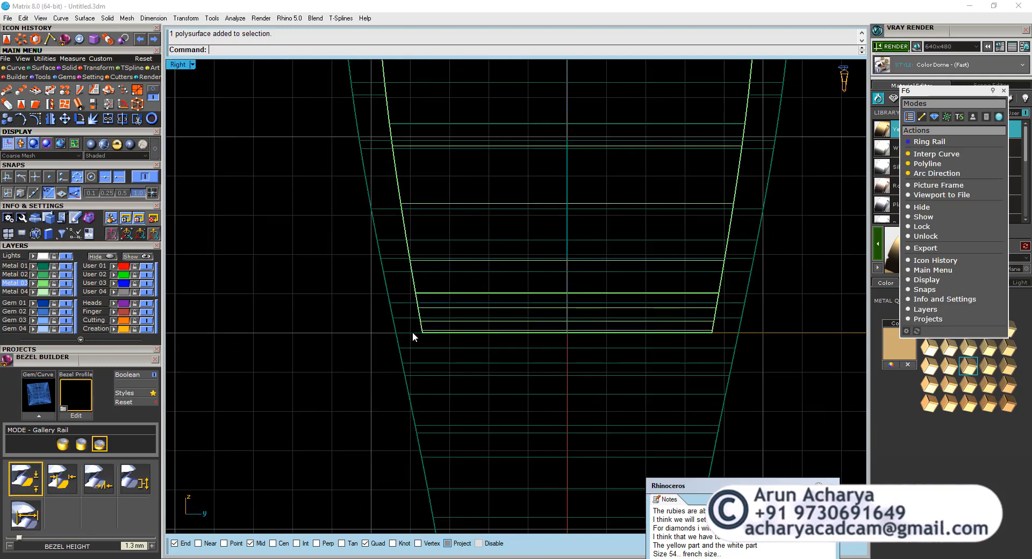
pyautogui.moveTo(408, 333); pyautogui.dragTo(429, 469, button='right')
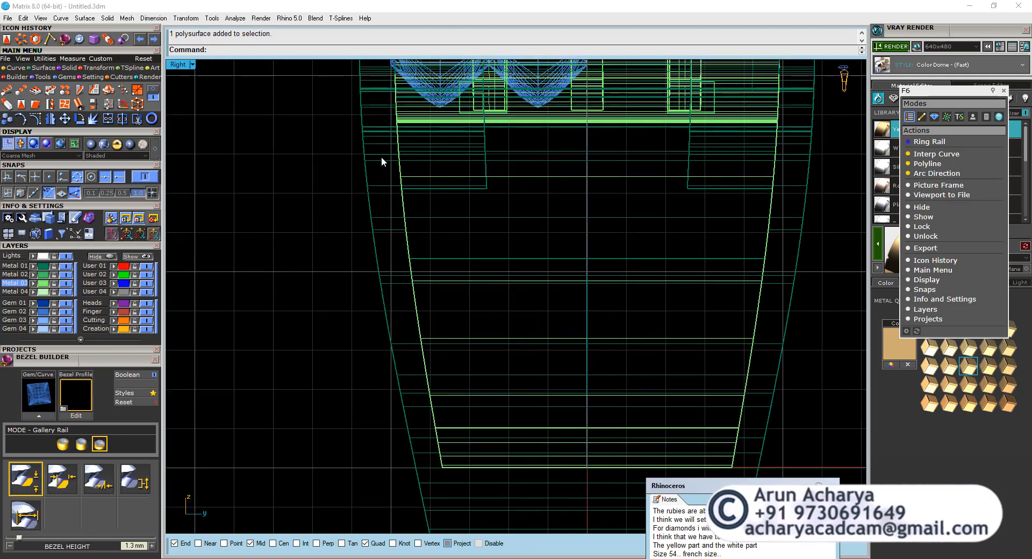
pyautogui.moveTo(375, 102); pyautogui.dragTo(375, 158, button='right')
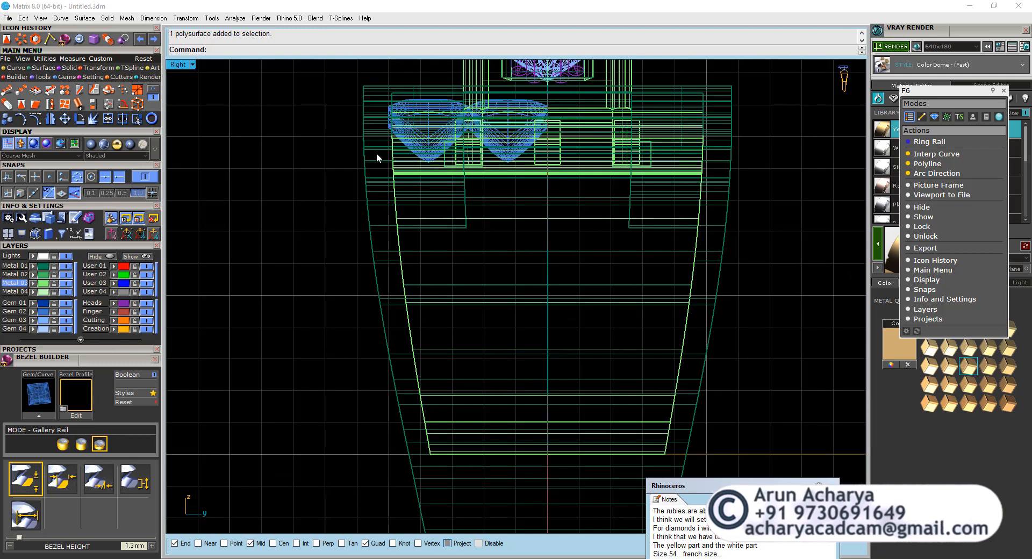
pyautogui.doubleClick(179, 64)
pyautogui.doubleClick(530, 67)
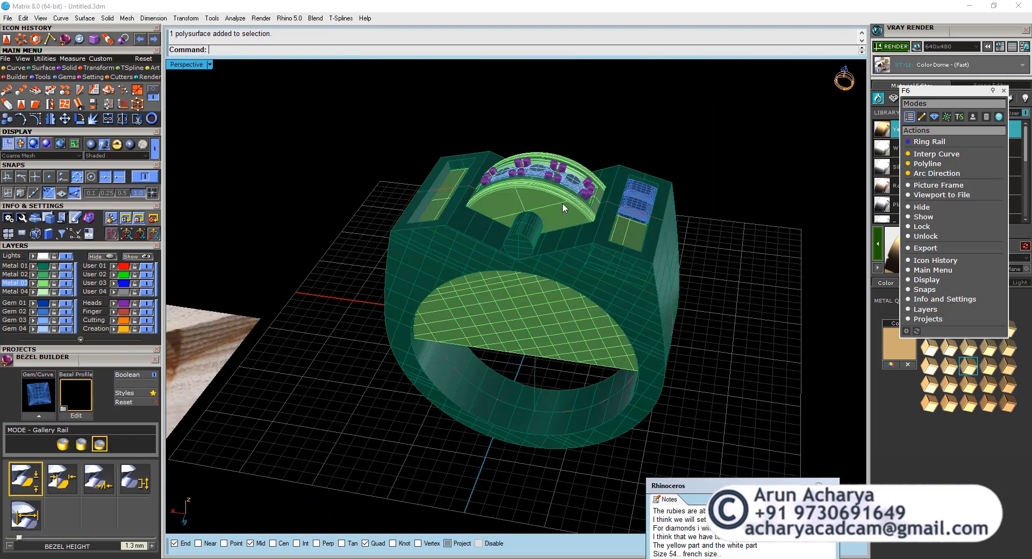
pyautogui.moveTo(562, 202); pyautogui.dragTo(482, 281, button='right')
pyautogui.click(487, 290)
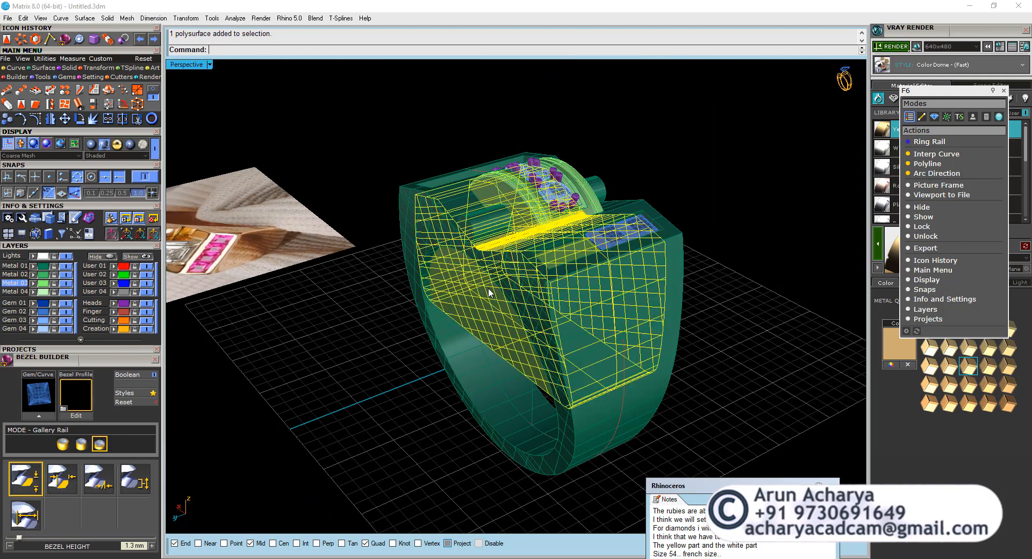
pyautogui.click(348, 251)
# Extract a copy of the ring body's flat side face with Copy=Yes and OutputLayer=Input.
pyautogui.click(129, 92)
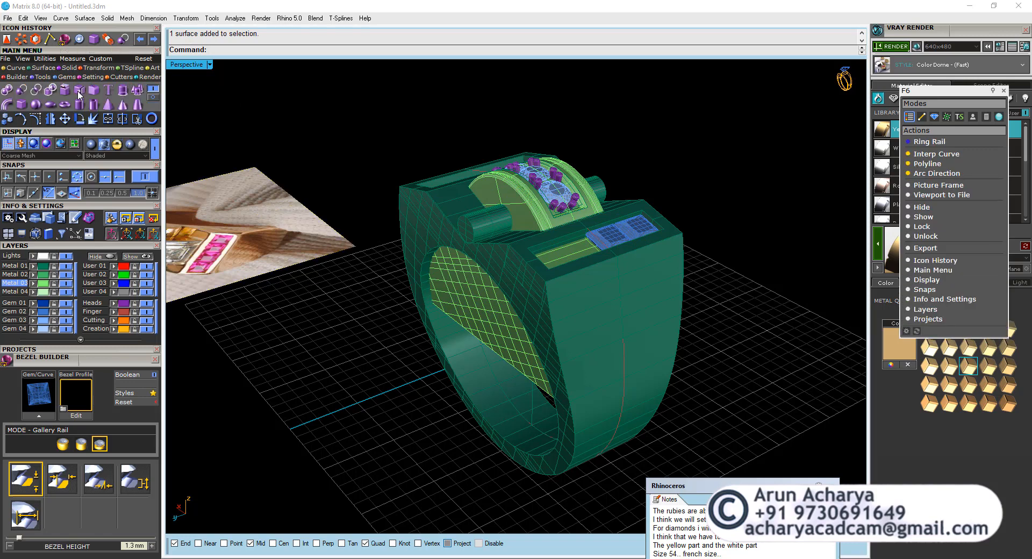
pyautogui.click(546, 339)
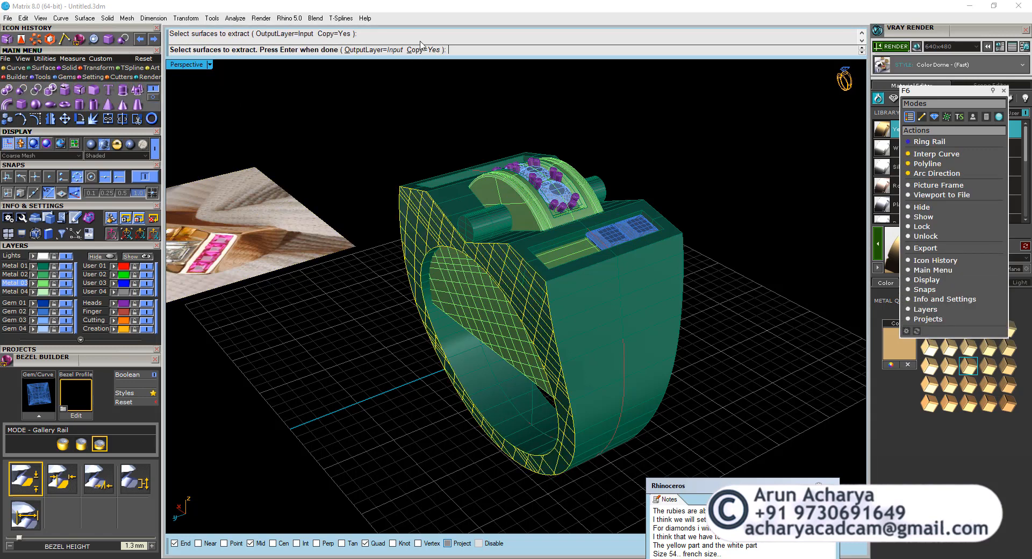
pyautogui.press('Return')
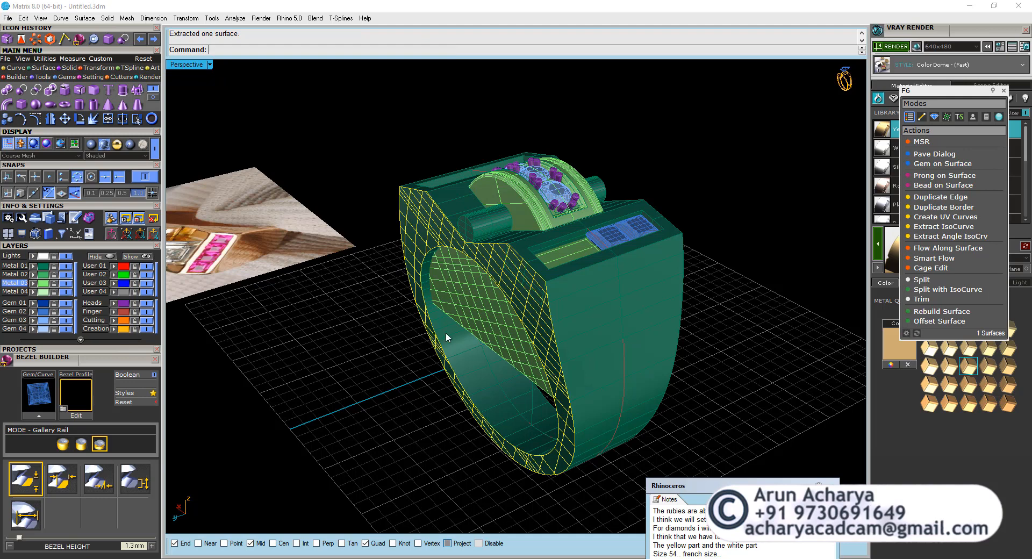
# Untrim the extracted side face at its finger-hole edge and outer edge, using KeepTrimObjects=No.
pyautogui.keyDown('shift'); pyautogui.click(453, 343); pyautogui.keyUp('shift')
pyautogui.press('Escape')
pyautogui.click(47, 68)
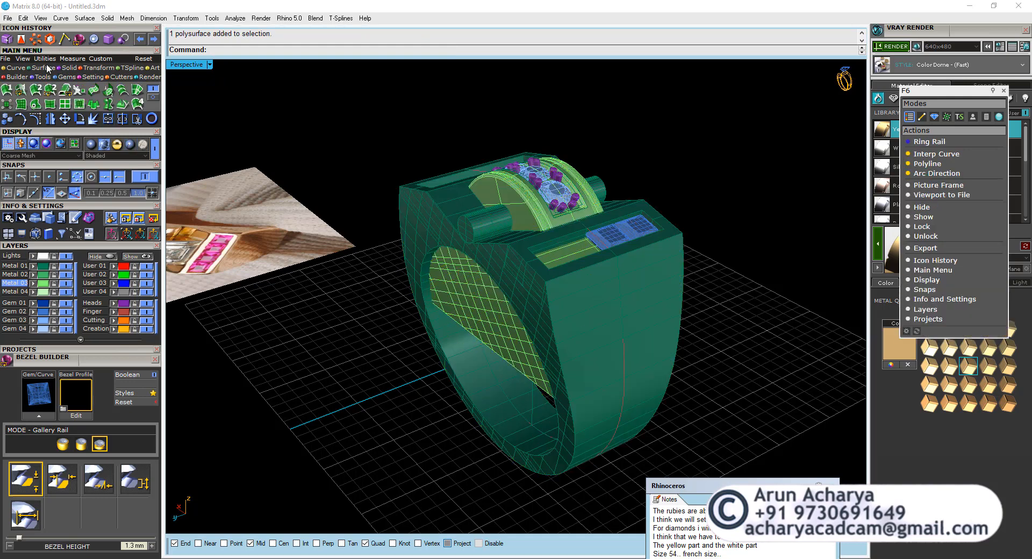
pyautogui.click(92, 105)
pyautogui.click(475, 404)
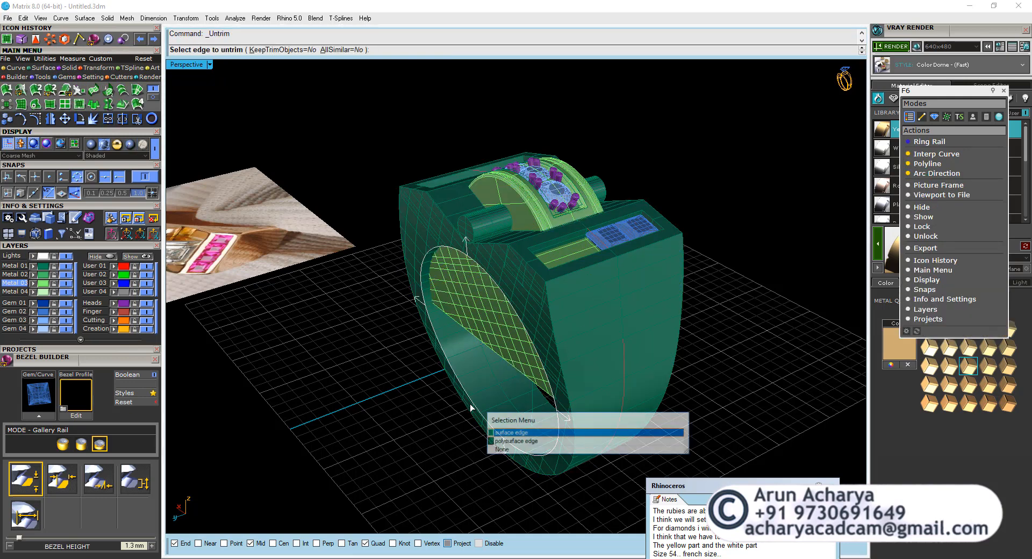
pyautogui.click(508, 433)
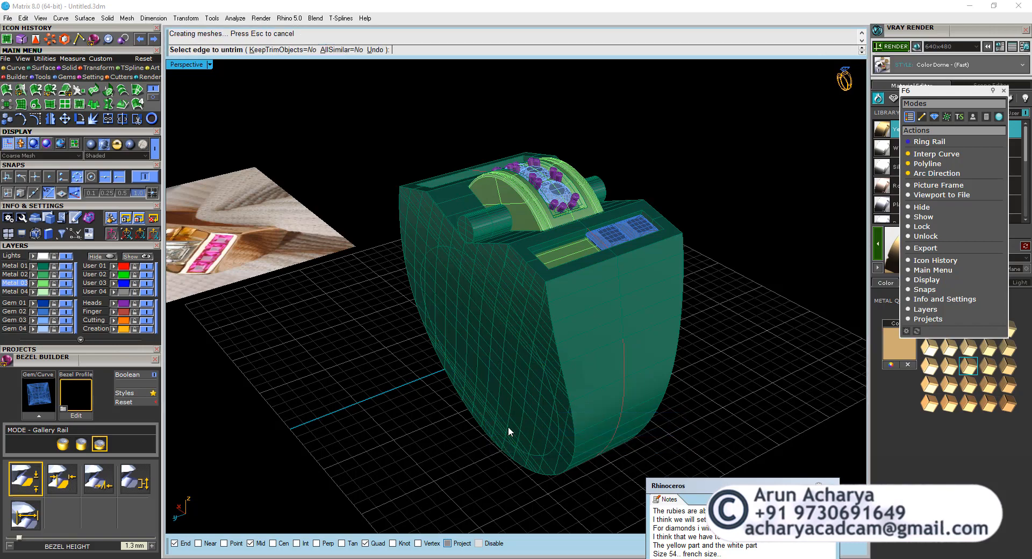
pyautogui.moveTo(573, 443); pyautogui.dragTo(569, 427, button='right')
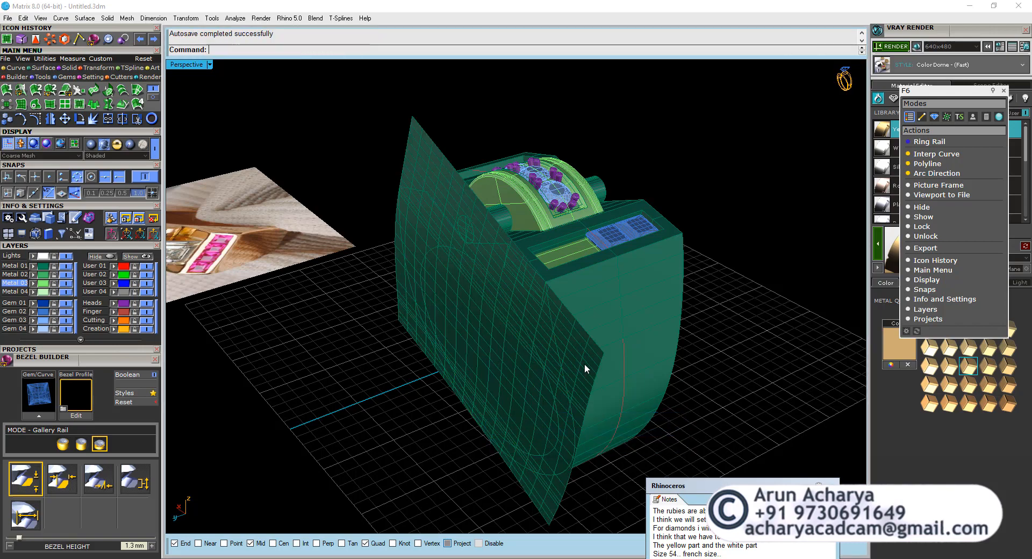
# Rebuild the untrimmed side surface with 12 points and degree 3 in both U and V, with Delete input on.
pyautogui.click(536, 360)
pyautogui.moveTo(536, 359)
pyautogui.mouseDown(button='right')
pyautogui.moveTo(525, 359)
pyautogui.moveTo(544, 356)
pyautogui.mouseUp(button='right')
pyautogui.write('rebuild')
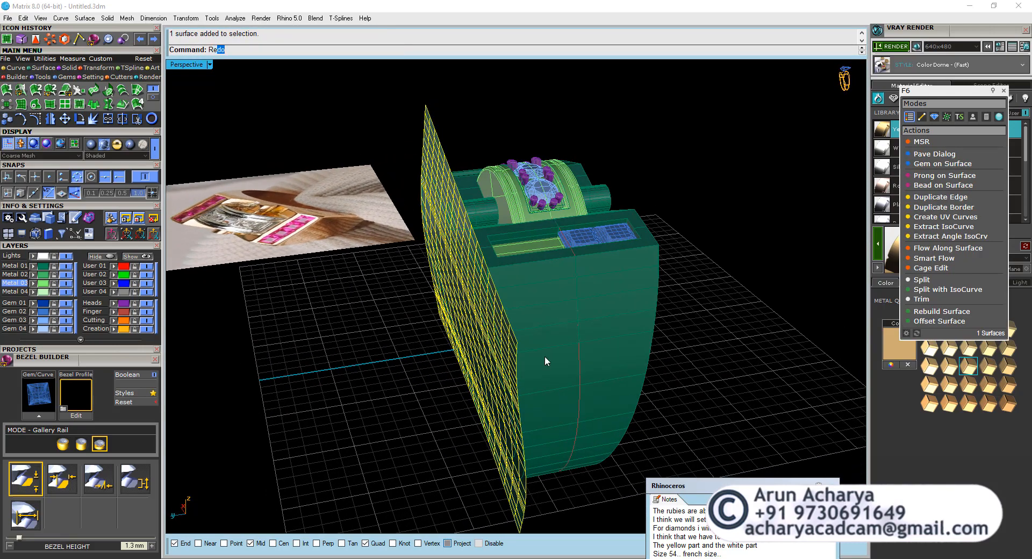
pyautogui.press('Return')
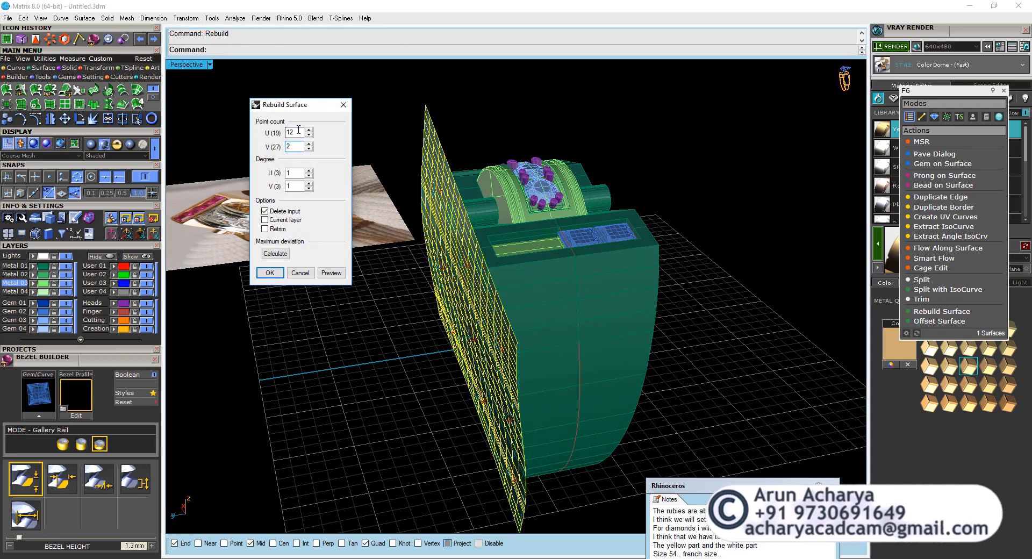
pyautogui.press('Return')
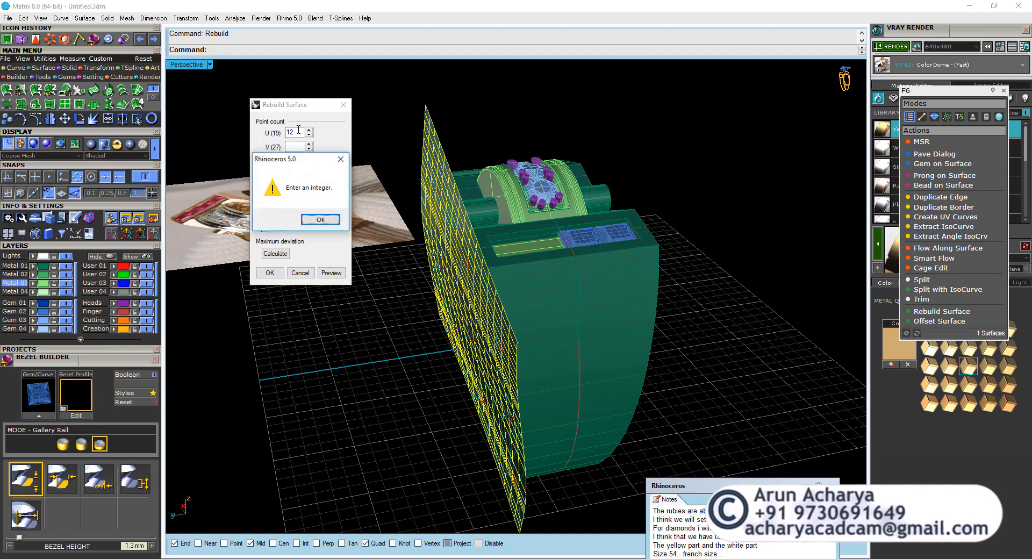
pyautogui.click(327, 222)
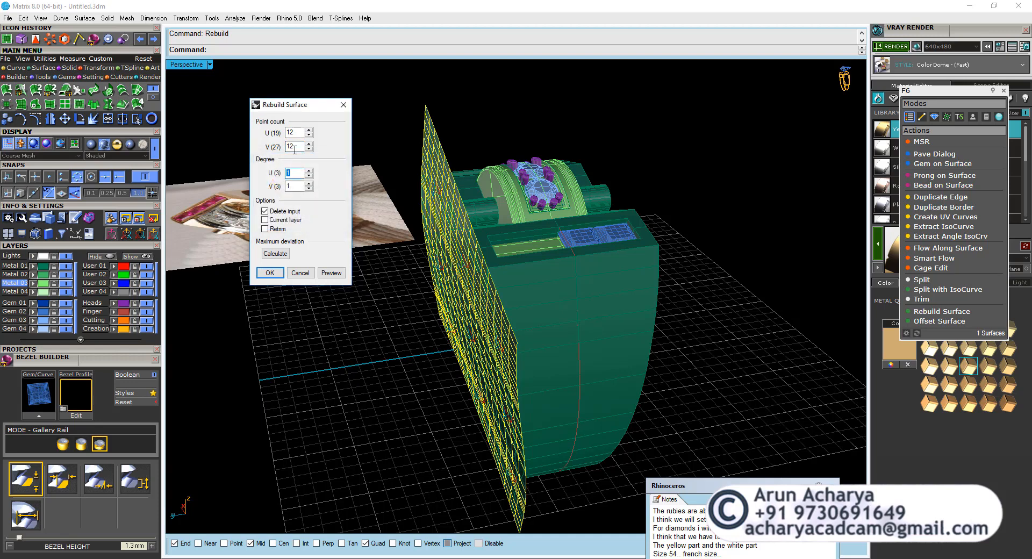
pyautogui.click(269, 273)
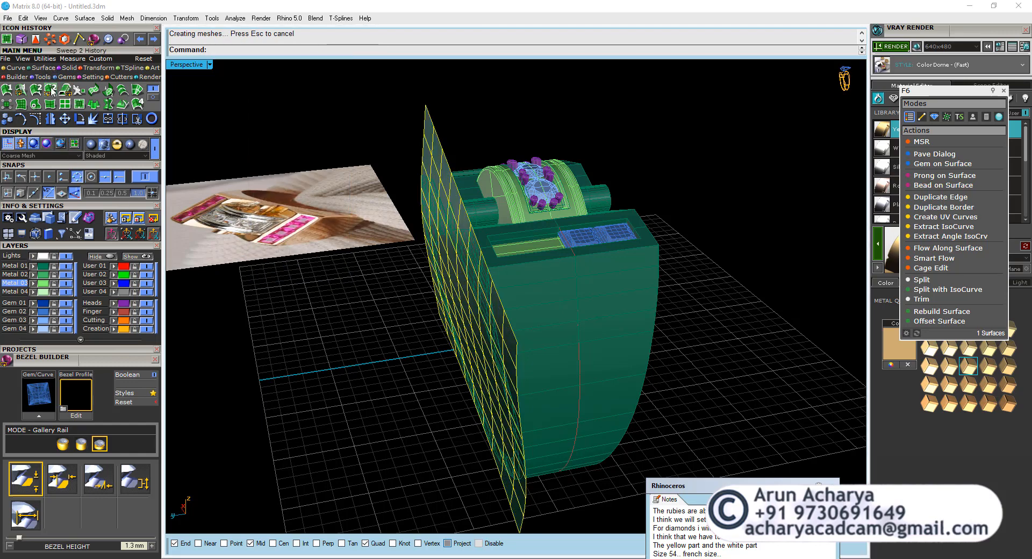
# Offset the rebuilt surface toward the ring body with Solid=Yes to make a thin side slab.
pyautogui.moveTo(395, 222); pyautogui.dragTo(424, 215, button='right')
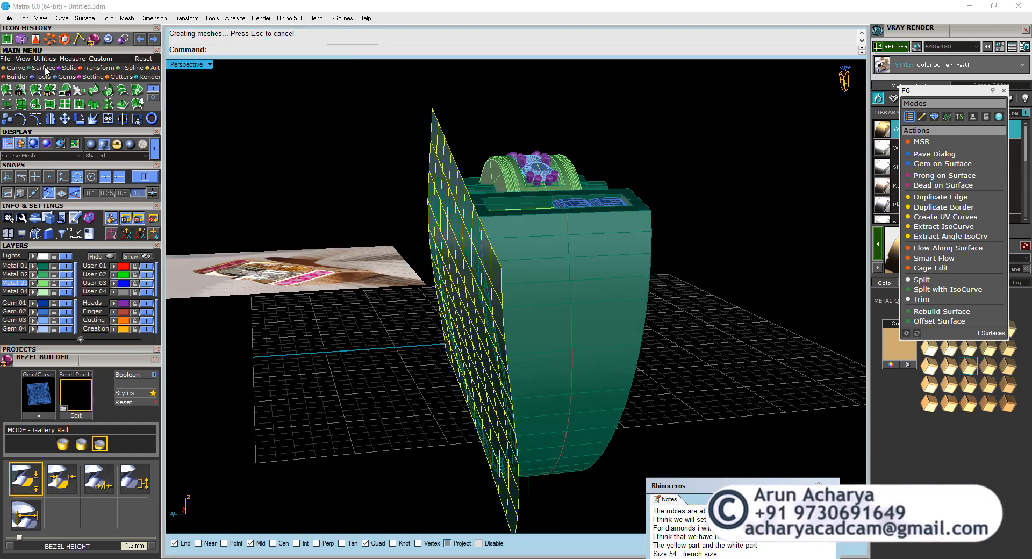
pyautogui.click(153, 97)
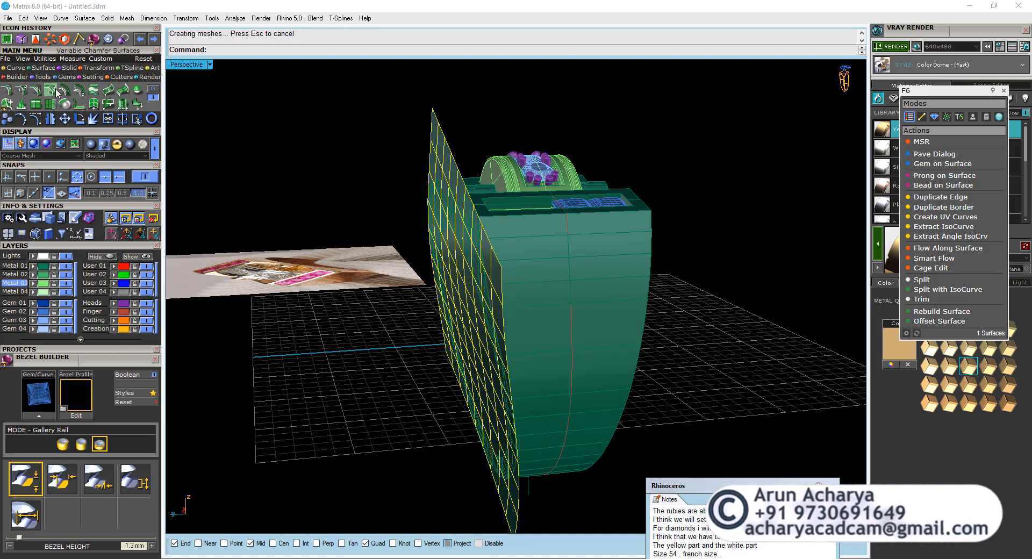
pyautogui.click(72, 92)
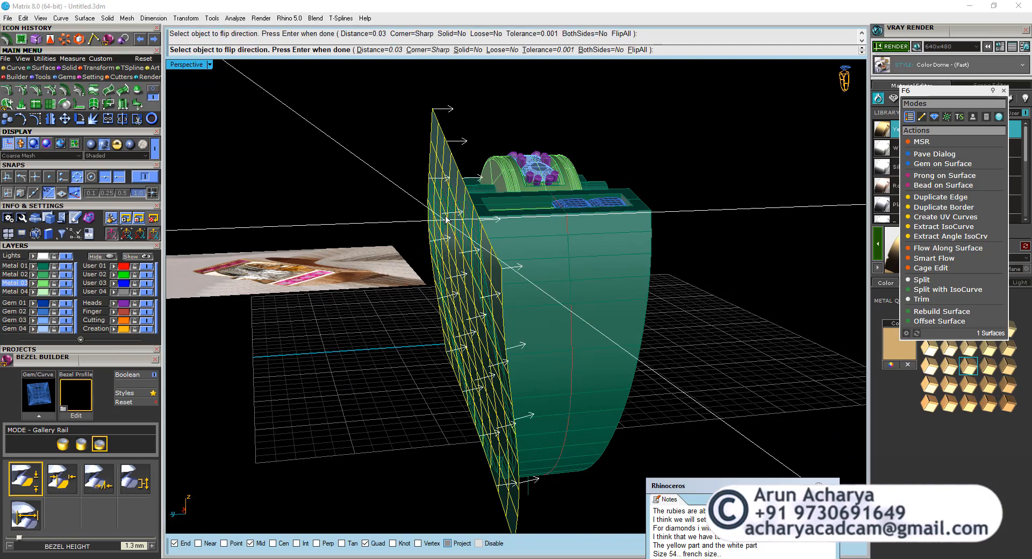
pyautogui.click(466, 50)
pyautogui.moveTo(461, 73); pyautogui.dragTo(460, 104, button='right')
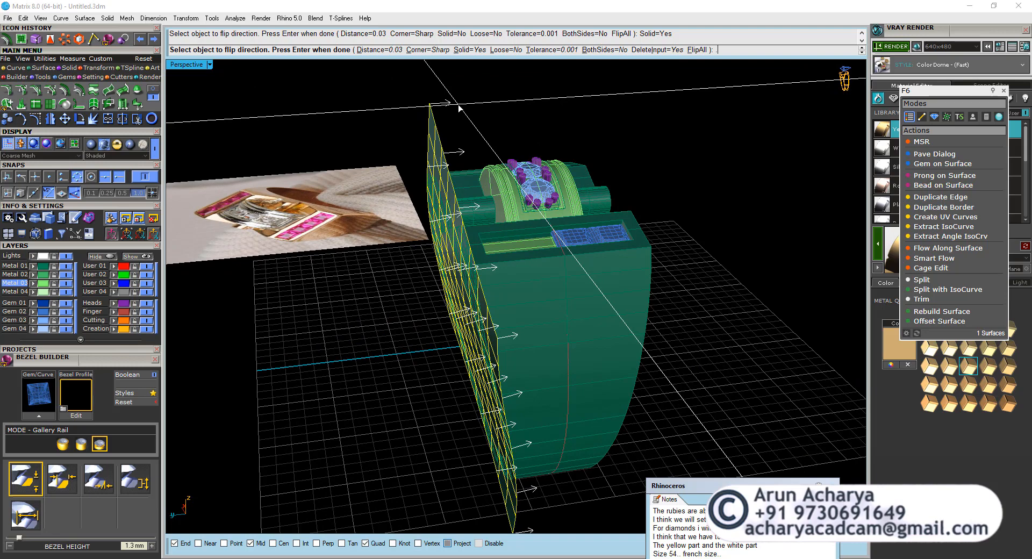
pyautogui.press('Return')
pyautogui.scroll(3, 508, 242)
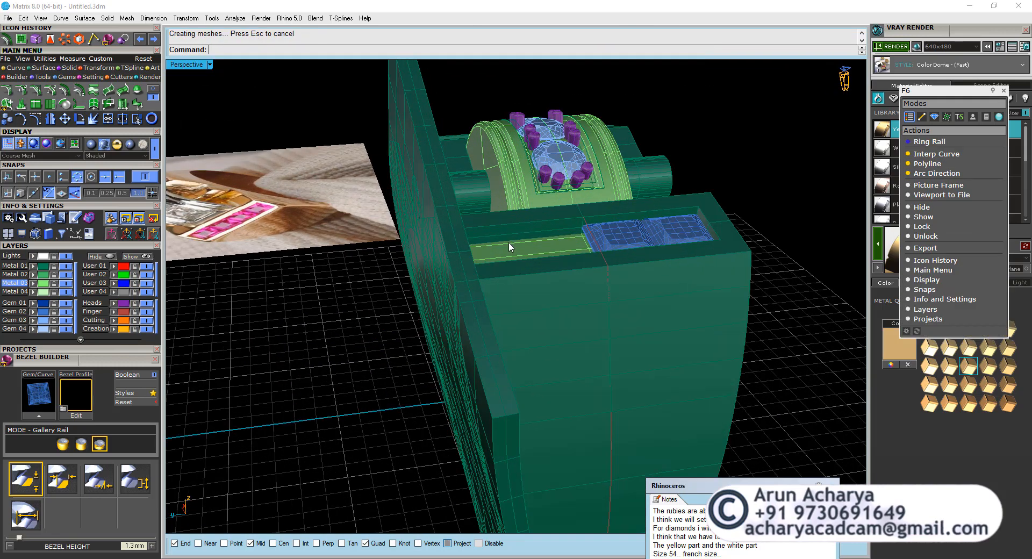
# Mirror a copy of the side slab to the ring's opposite side, across a plane starting at 0,0,0.
pyautogui.click(447, 251)
pyautogui.click(465, 293)
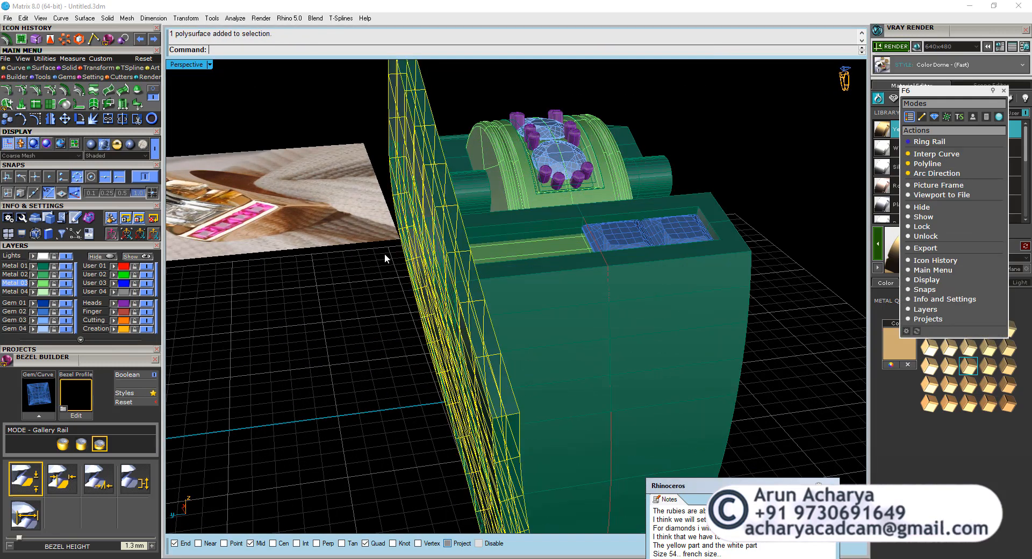
pyautogui.click(48, 117)
pyautogui.scroll(-5, 333, 150)
pyautogui.moveTo(365, 129); pyautogui.dragTo(398, 201, button='right')
pyautogui.write('0')
pyautogui.press('Return')
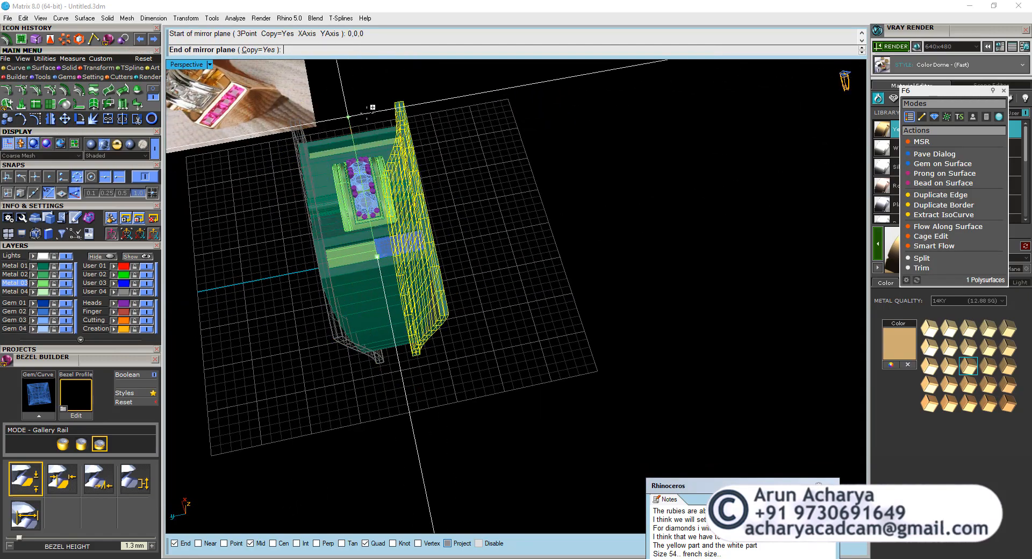
pyautogui.click(371, 106)
# Select the inner block and examine how its sides sit against the two side slabs in the right view.
pyautogui.scroll(5, 356, 254)
pyautogui.click(353, 239)
pyautogui.scroll(-4, 430, 384)
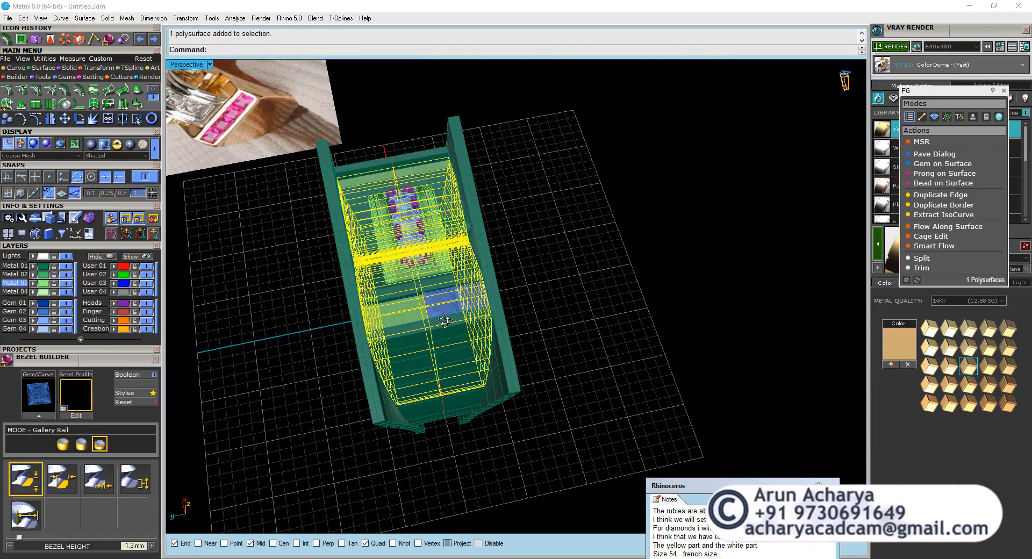
pyautogui.moveTo(421, 384); pyautogui.dragTo(393, 287, button='right')
pyautogui.scroll(5, 392, 286)
pyautogui.doubleClick(179, 65)
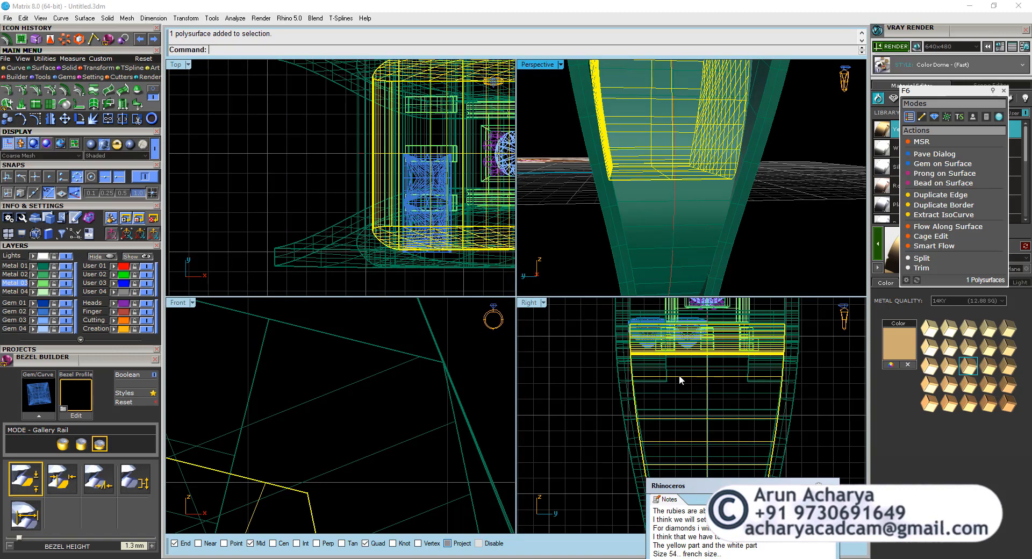
pyautogui.scroll(4, 635, 460)
pyautogui.scroll(-6, 625, 410)
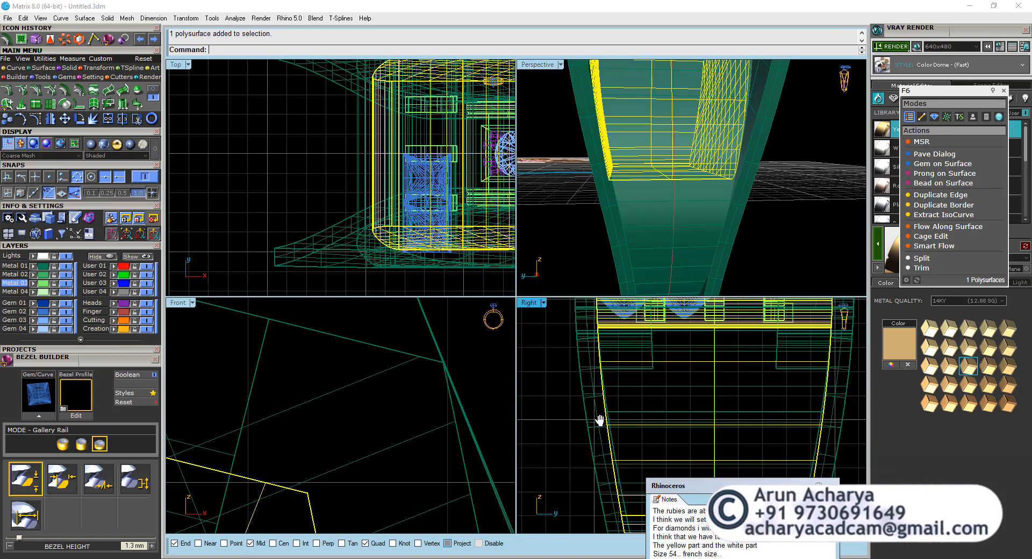
pyautogui.scroll(3, 588, 333)
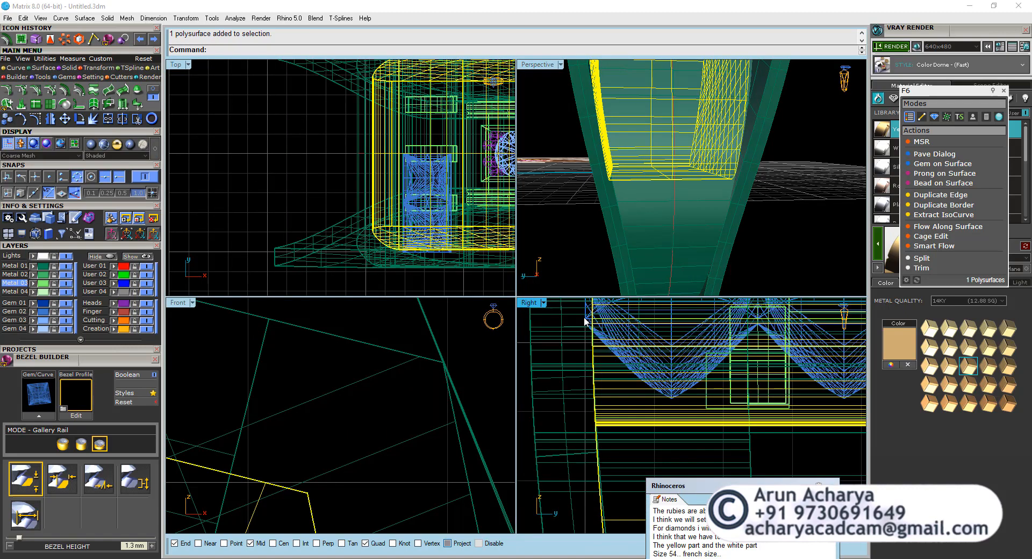
pyautogui.doubleClick(542, 65)
pyautogui.scroll(-5, 486, 237)
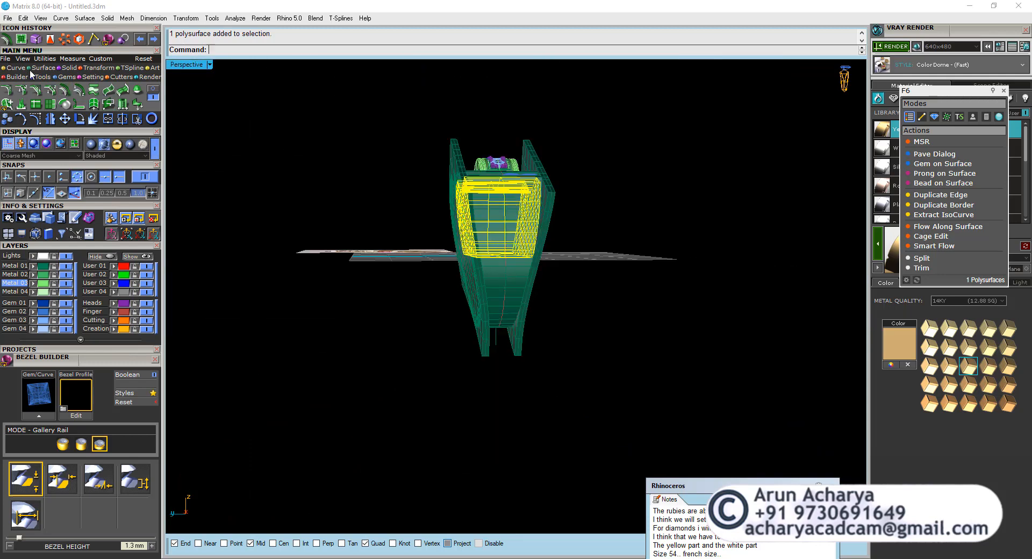
# Subtract both side slabs from the inner block with DeleteInput=No, and delete the slabs.
pyautogui.click(72, 70)
pyautogui.click(22, 91)
pyautogui.moveTo(424, 268); pyautogui.dragTo(500, 346, button='right')
pyautogui.scroll(8, 502, 352)
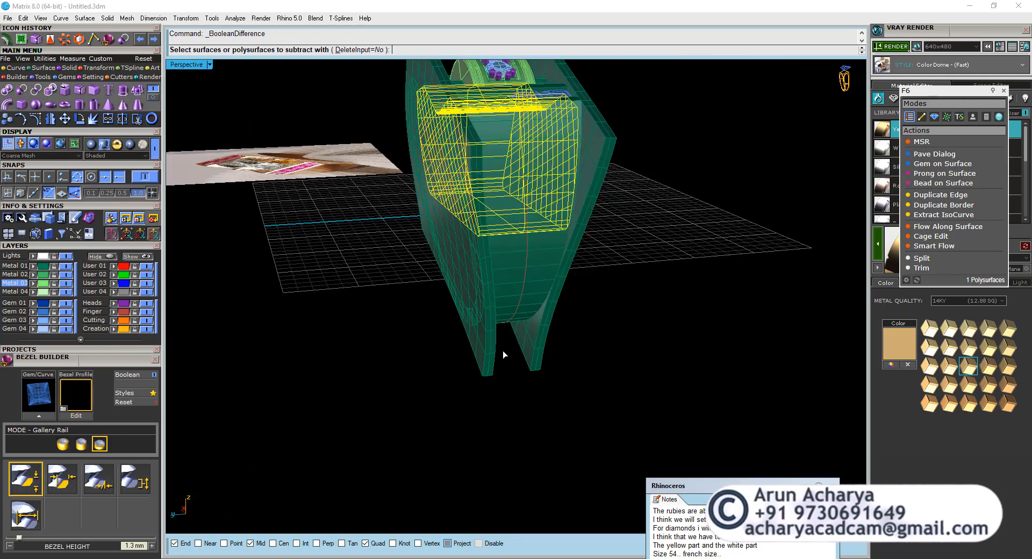
pyautogui.click(482, 361)
pyautogui.click(552, 360)
pyautogui.press('Return')
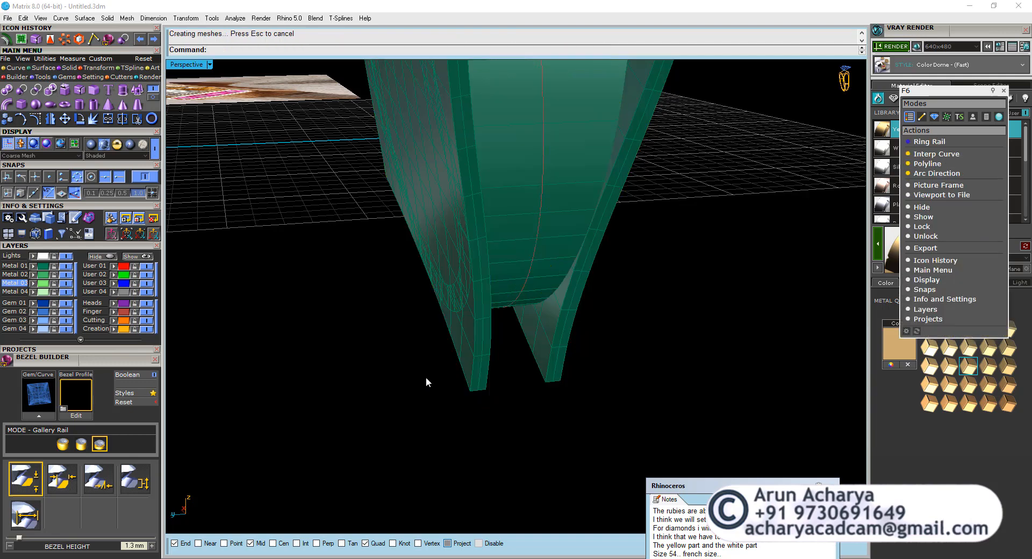
pyautogui.click(498, 370)
pyautogui.click(563, 360)
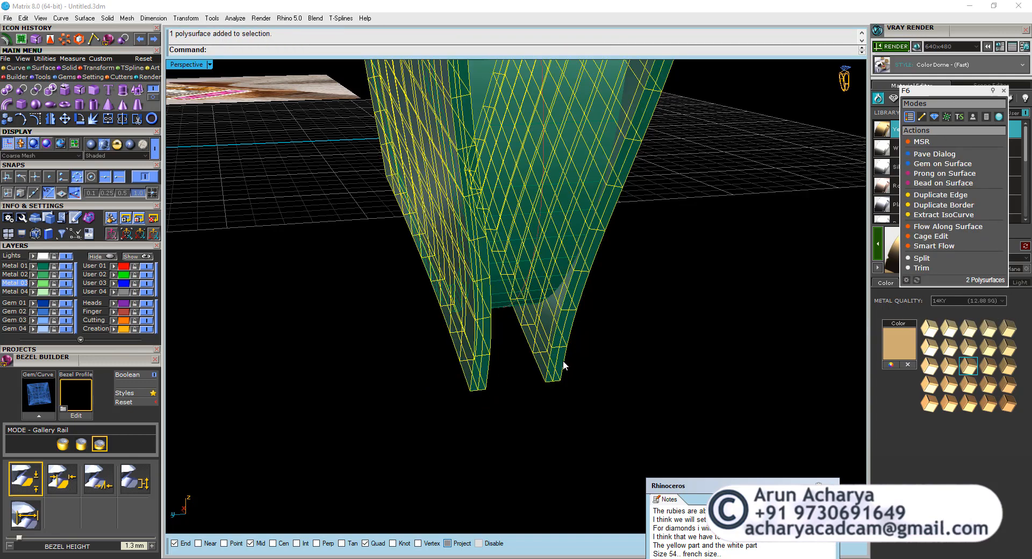
pyautogui.press('Delete')
# Select the cut inner block and compare its sides with the ring body's outer sides in the right view.
pyautogui.scroll(5, 407, 119)
pyautogui.click(410, 139)
pyautogui.scroll(-6, 410, 139)
pyautogui.keyDown('shift'); pyautogui.moveTo(410, 138); pyautogui.dragTo(412, 256, button='right'); pyautogui.keyUp('shift')
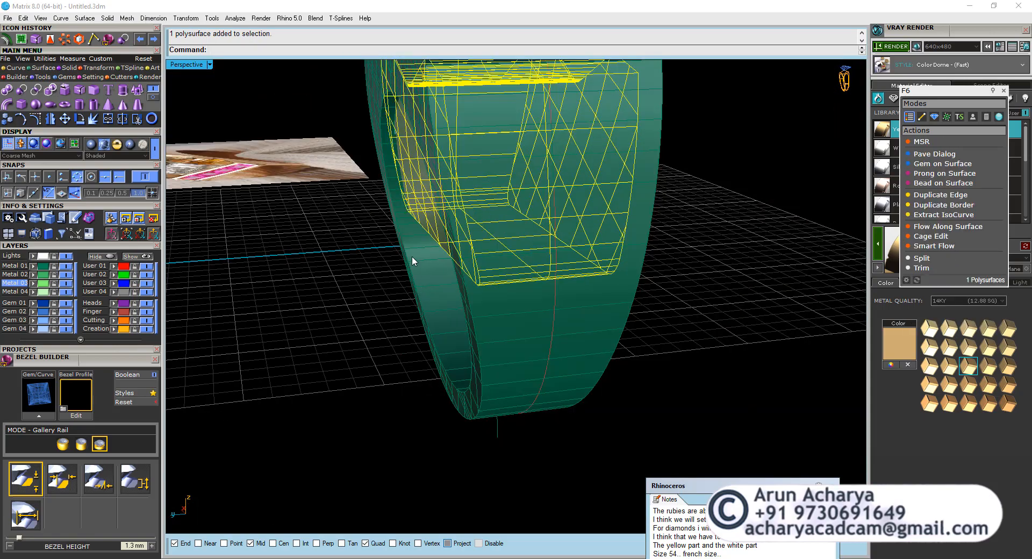
pyautogui.scroll(-4, 409, 276)
pyautogui.scroll(5, 389, 168)
pyautogui.doubleClick(186, 66)
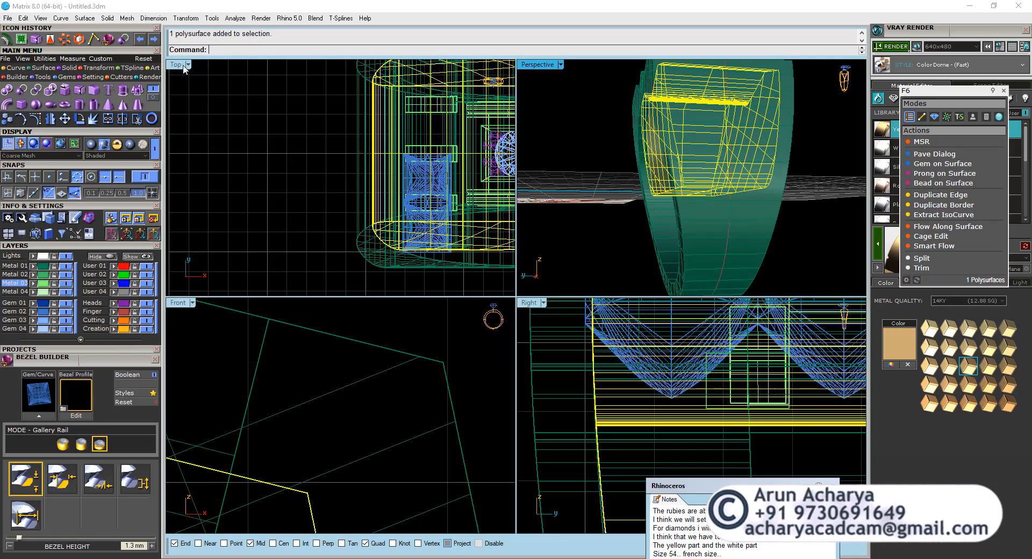
pyautogui.scroll(-4, 571, 398)
pyautogui.scroll(5, 590, 460)
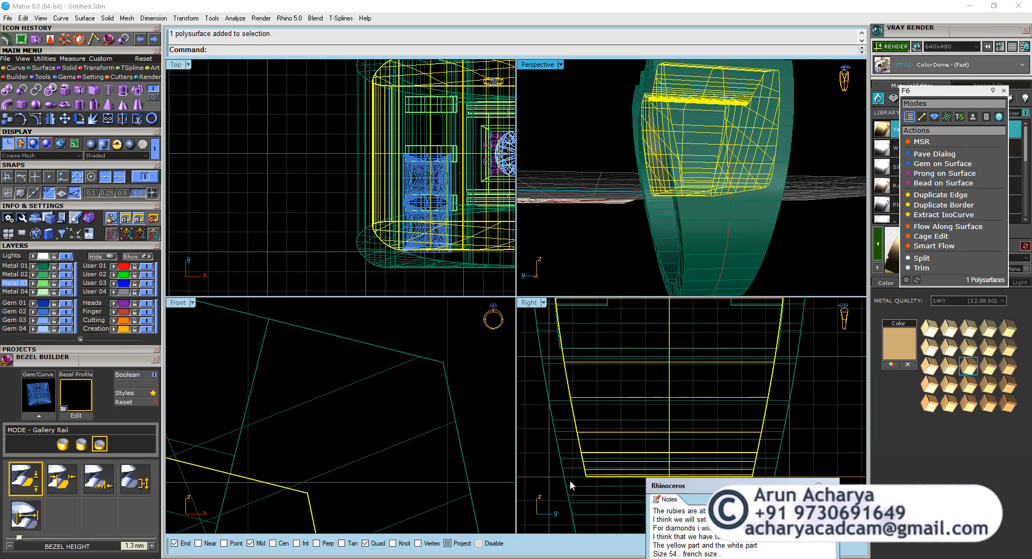
pyautogui.doubleClick(529, 304)
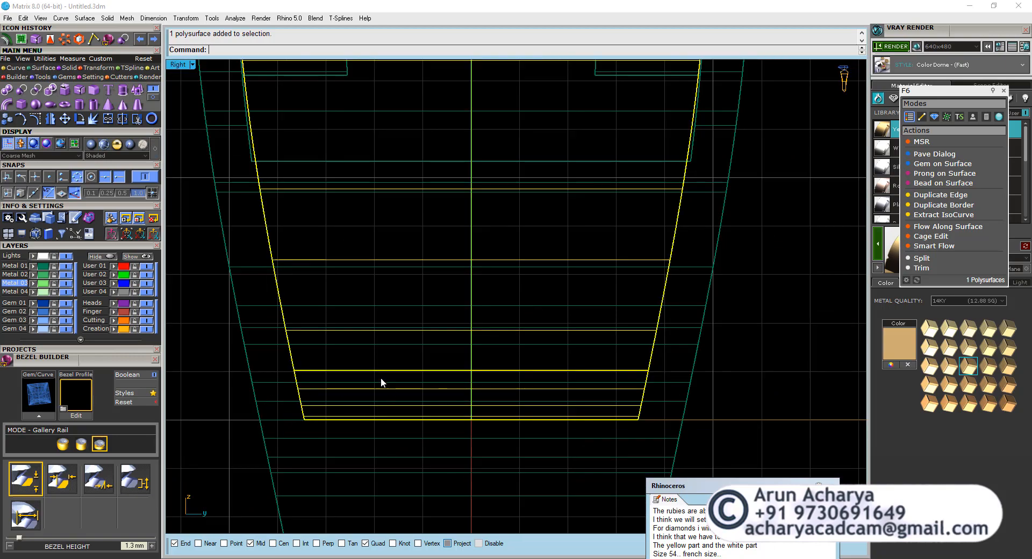
pyautogui.scroll(-4, 381, 378)
pyautogui.doubleClick(183, 64)
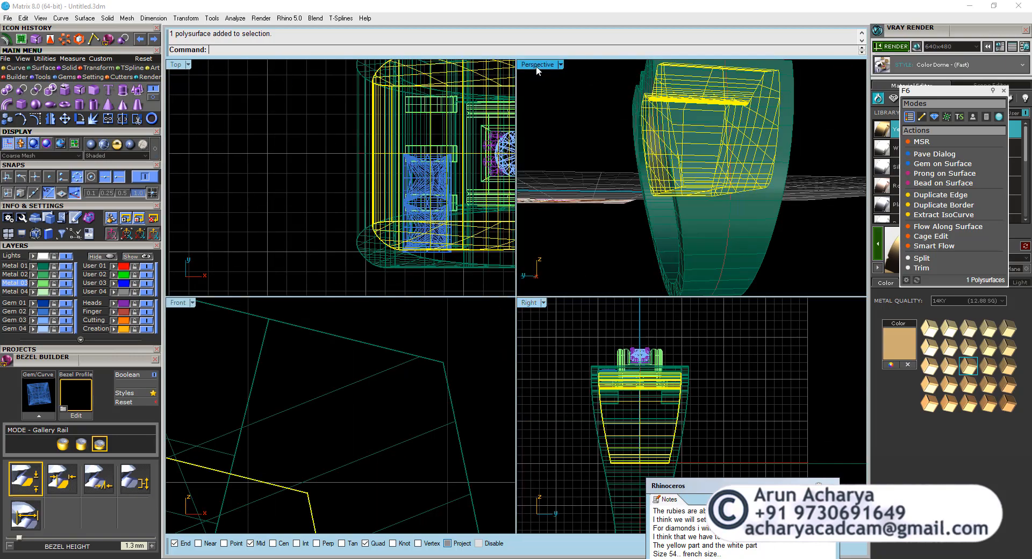
pyautogui.doubleClick(536, 65)
# Subtract the inner block from the ring body with DeleteInput=No, and hide the block.
pyautogui.moveTo(469, 171); pyautogui.dragTo(583, 236, button='right')
pyautogui.click(641, 250)
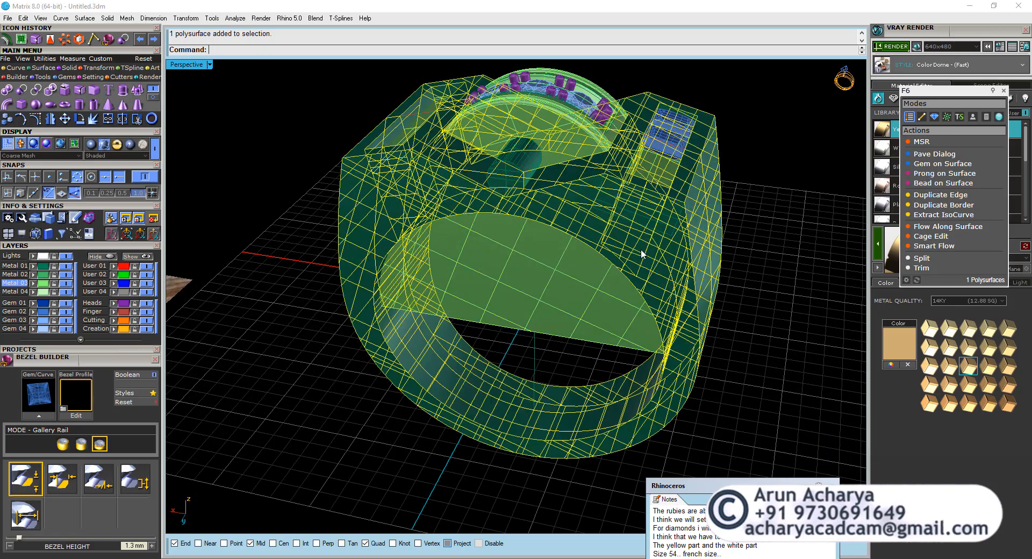
pyautogui.click(23, 90)
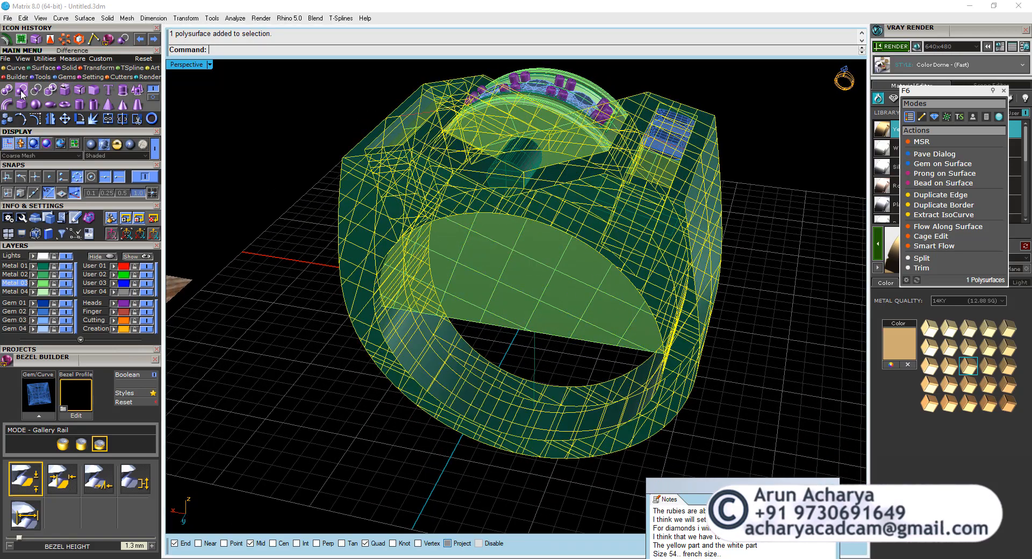
pyautogui.click(516, 318)
pyautogui.press('Return')
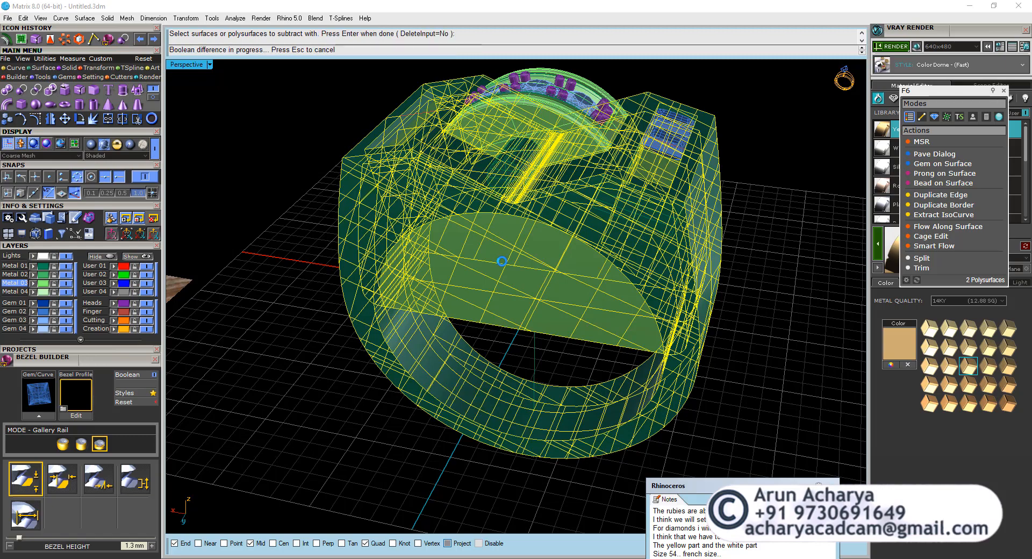
pyautogui.click(501, 261)
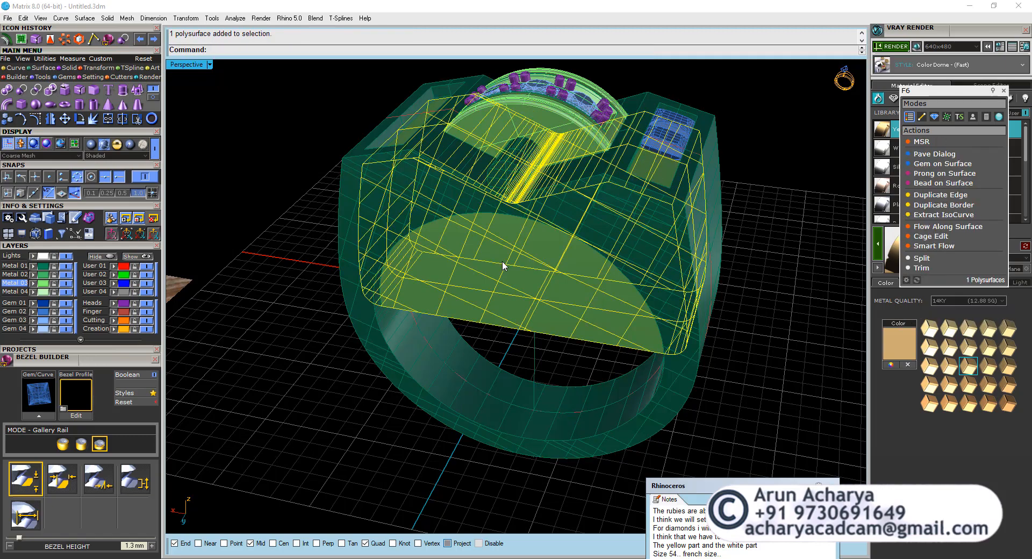
pyautogui.hotkey('ctrl', 'h')
# Examine the hollowed ring body and its ruby slot from inside and above in perspective.
pyautogui.moveTo(494, 212); pyautogui.dragTo(499, 231, button='right')
pyautogui.scroll(6, 483, 181)
pyautogui.scroll(-5, 596, 307)
pyautogui.scroll(4, 493, 266)
pyautogui.scroll(-6, 526, 201)
pyautogui.moveTo(422, 219); pyautogui.dragTo(666, 443, button='right')
# Mirror the two rubies across a plane through 0,0,0 to fill the other half of the slot.
pyautogui.scroll(6, 620, 349)
pyautogui.click(618, 338)
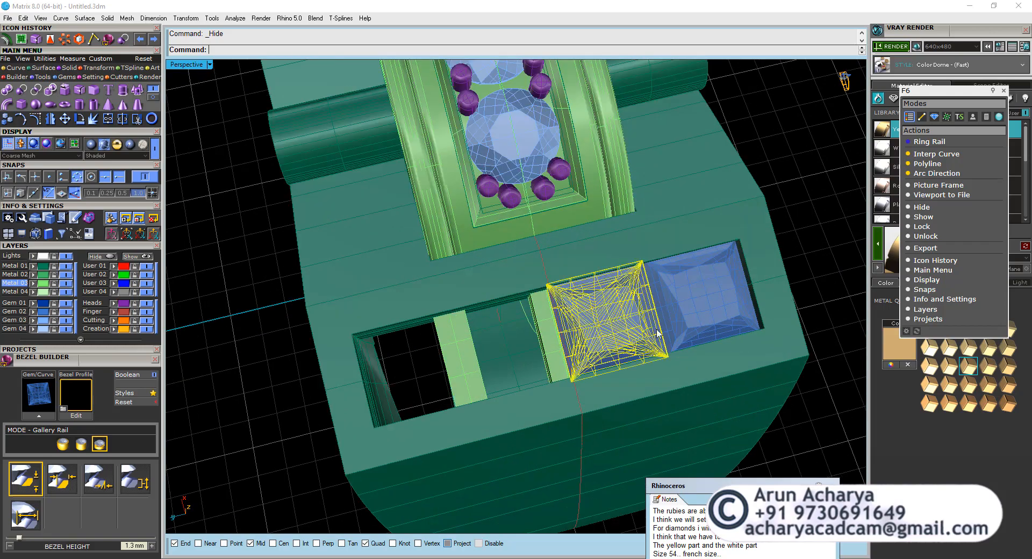
pyautogui.keyDown('shift'); pyautogui.click(690, 317); pyautogui.keyUp('shift')
pyautogui.click(56, 124)
pyautogui.scroll(-8, 196, 138)
pyautogui.write('0')
pyautogui.press('Return')
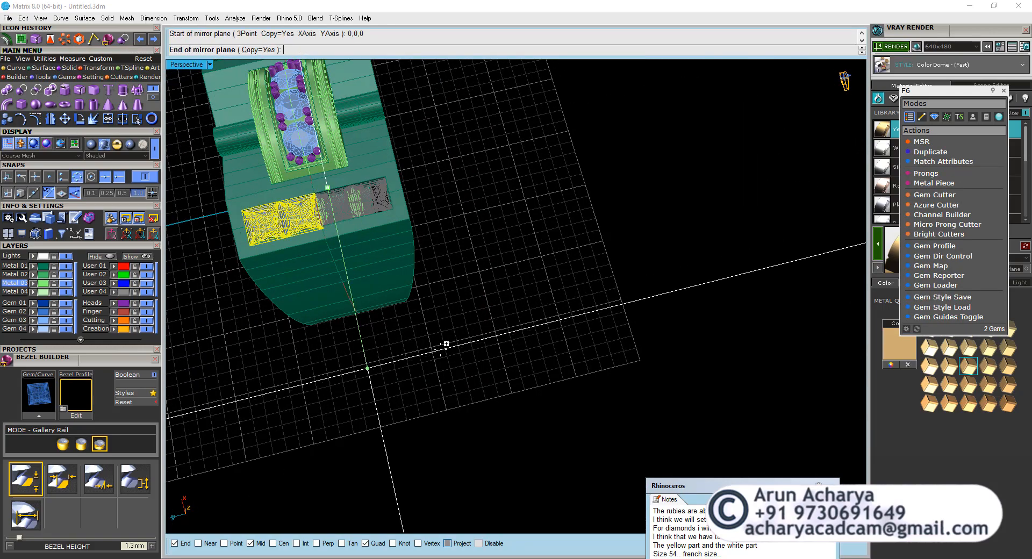
pyautogui.click(444, 345)
# Mirror the completed row of four rubies and its supports across the origin to the slot on the opposite shoulder.
pyautogui.moveTo(408, 343); pyautogui.dragTo(490, 226, button='right')
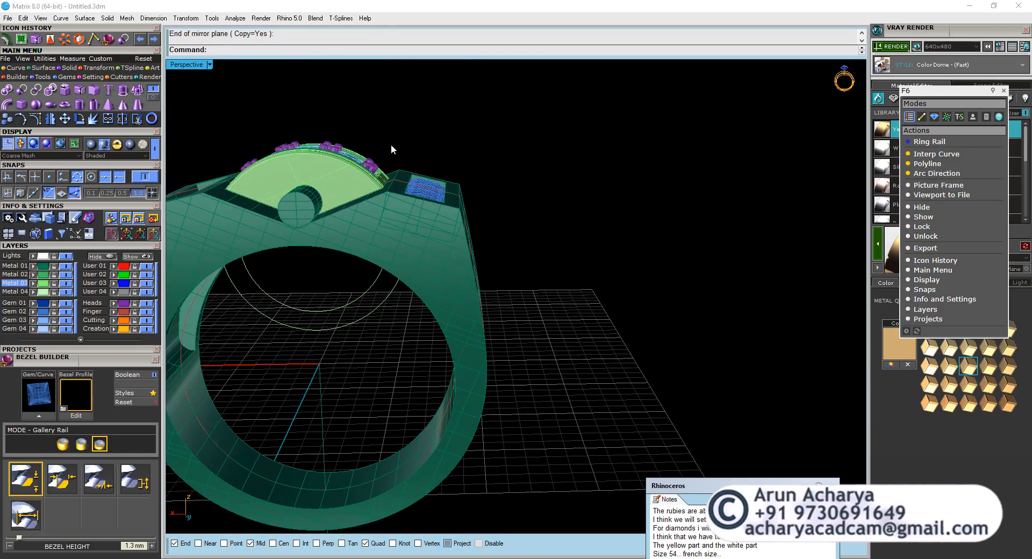
pyautogui.moveTo(392, 144); pyautogui.dragTo(521, 239)
pyautogui.moveTo(533, 276); pyautogui.dragTo(471, 366, button='right')
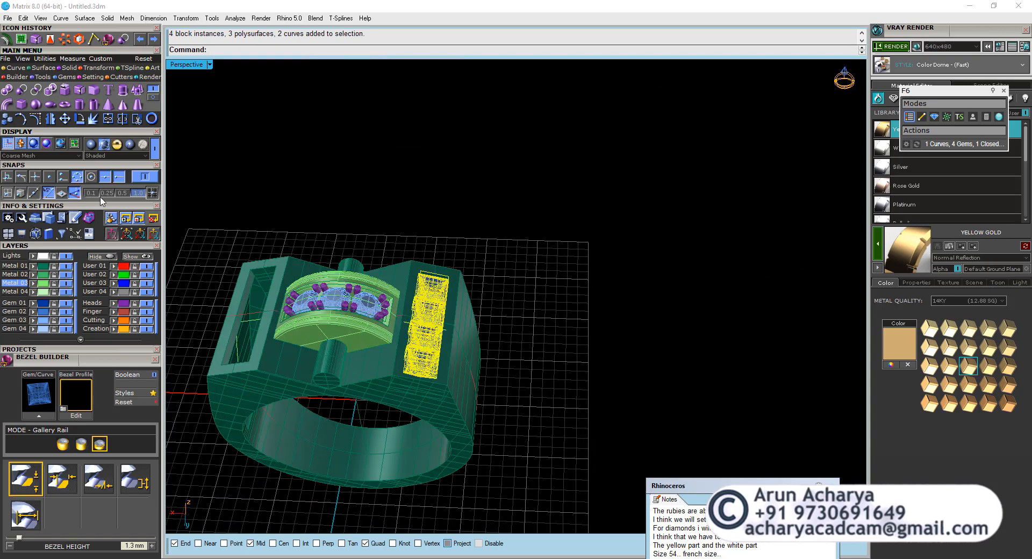
pyautogui.click(52, 122)
pyautogui.write('0')
pyautogui.press('Return')
pyautogui.keyDown('shift'); pyautogui.moveTo(375, 166); pyautogui.dragTo(442, 295, button='right'); pyautogui.keyUp('shift')
pyautogui.scroll(-4, 460, 154)
pyautogui.scroll(8, 440, 292)
# Create gem cutters for the three round centre diamonds with the default cutter profile, and inspect them from below and above.
pyautogui.click(427, 444)
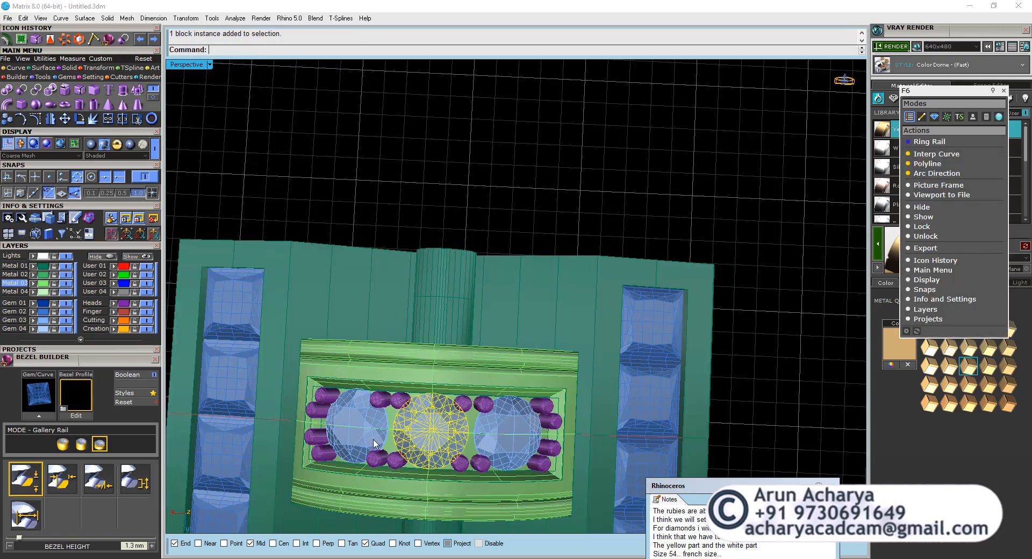
pyautogui.keyDown('shift'); pyautogui.click(376, 444); pyautogui.keyUp('shift')
pyautogui.keyDown('shift'); pyautogui.click(497, 447); pyautogui.keyUp('shift')
pyautogui.click(119, 78)
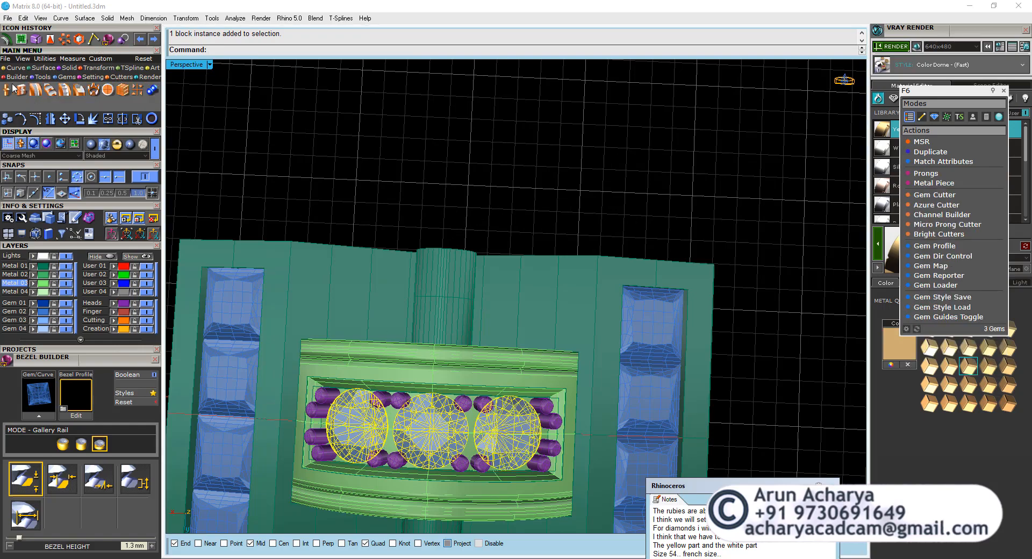
pyautogui.click(7, 90)
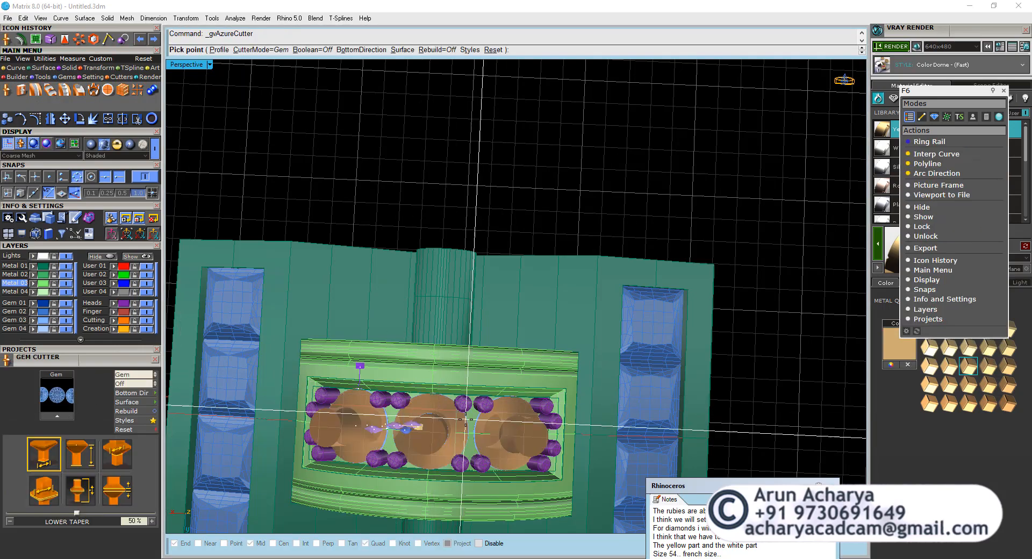
pyautogui.scroll(6, 446, 186)
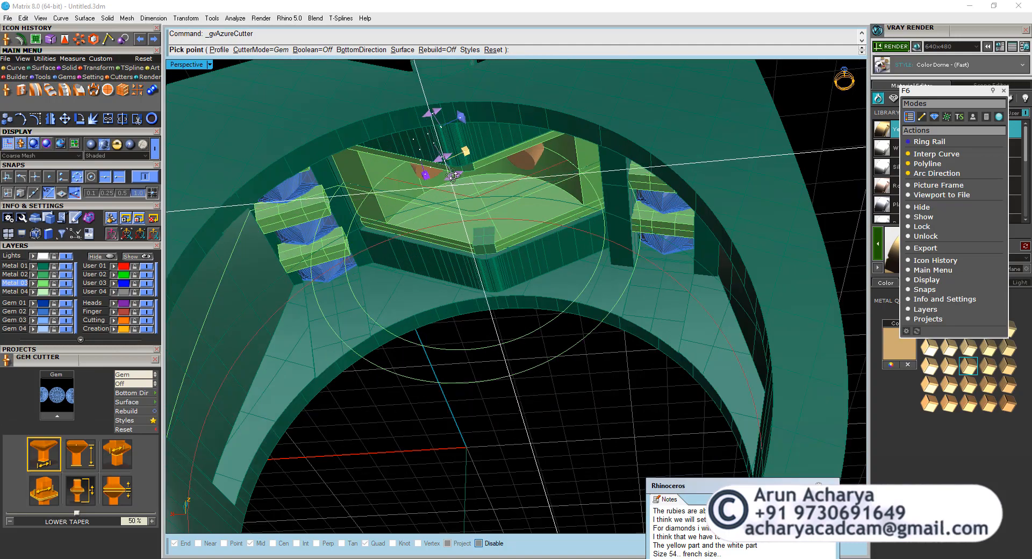
pyautogui.rightClick(456, 145)
pyautogui.moveTo(456, 145); pyautogui.dragTo(417, 427, button='right')
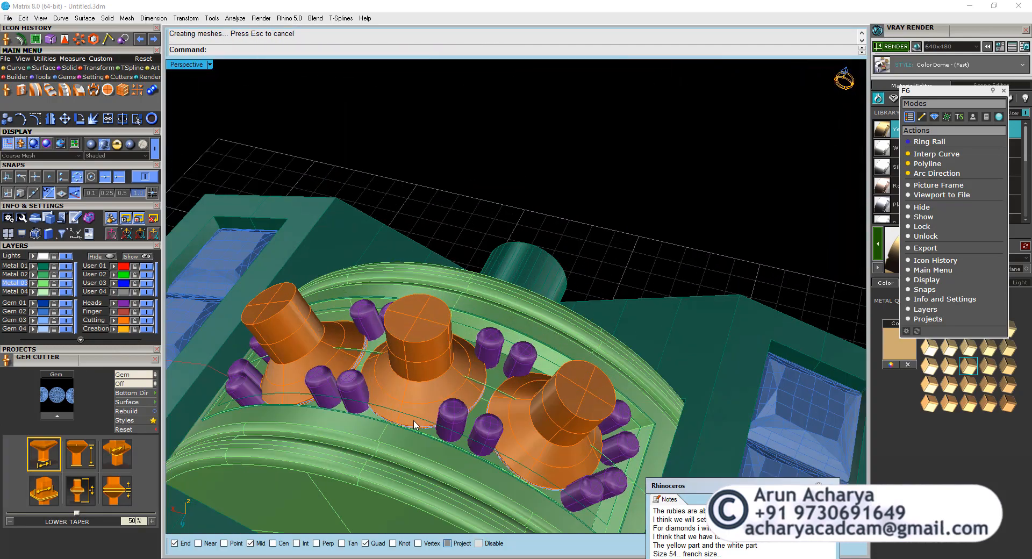
# Subtract the three gem cutters from the green centre setting with DeleteInput=No.
pyautogui.click(411, 452)
pyautogui.click(70, 68)
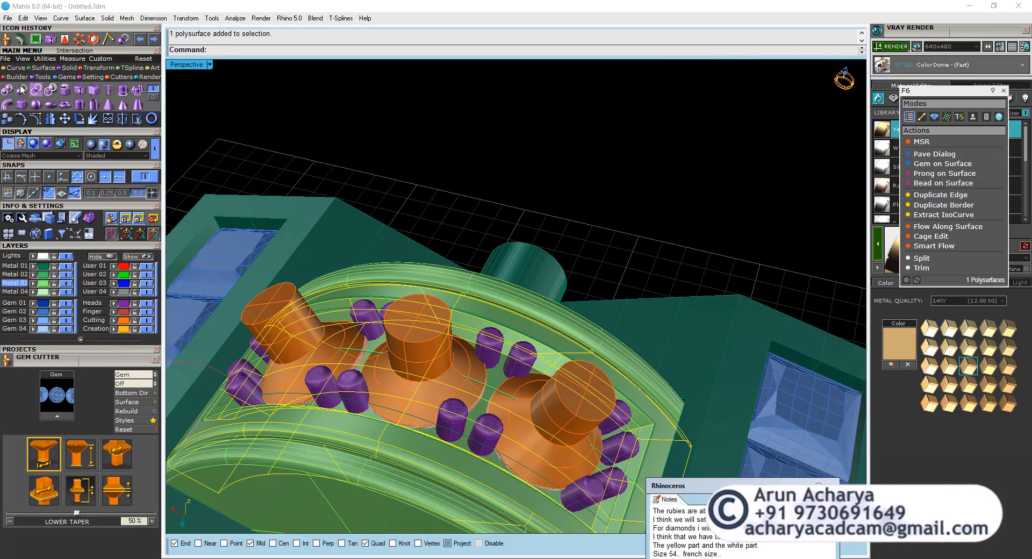
pyautogui.click(21, 90)
pyautogui.click(327, 333)
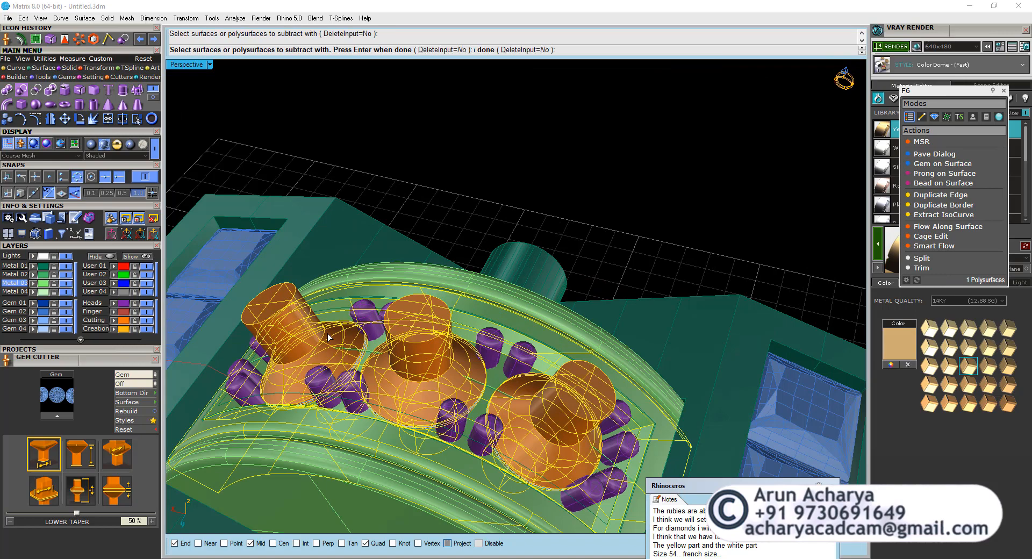
pyautogui.keyDown('ctrl'); pyautogui.click(280, 327); pyautogui.keyUp('ctrl')
pyautogui.keyDown('ctrl'); pyautogui.click(291, 325); pyautogui.keyUp('ctrl')
pyautogui.click(292, 286)
pyautogui.press('Return')
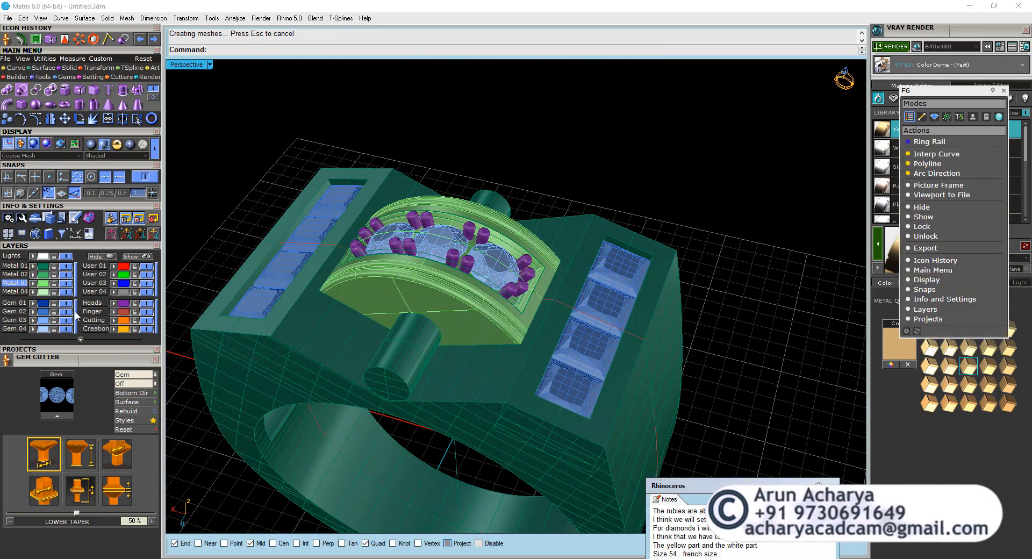
# Turn off the gem layer display and hide all construction curves.
pyautogui.click(75, 316)
pyautogui.scroll(-5, 426, 264)
pyautogui.moveTo(426, 264); pyautogui.dragTo(602, 275, button='right')
pyautogui.scroll(6, 562, 373)
pyautogui.scroll(-4, 549, 266)
pyautogui.hotkey('ctrl', 'shift', 'c')
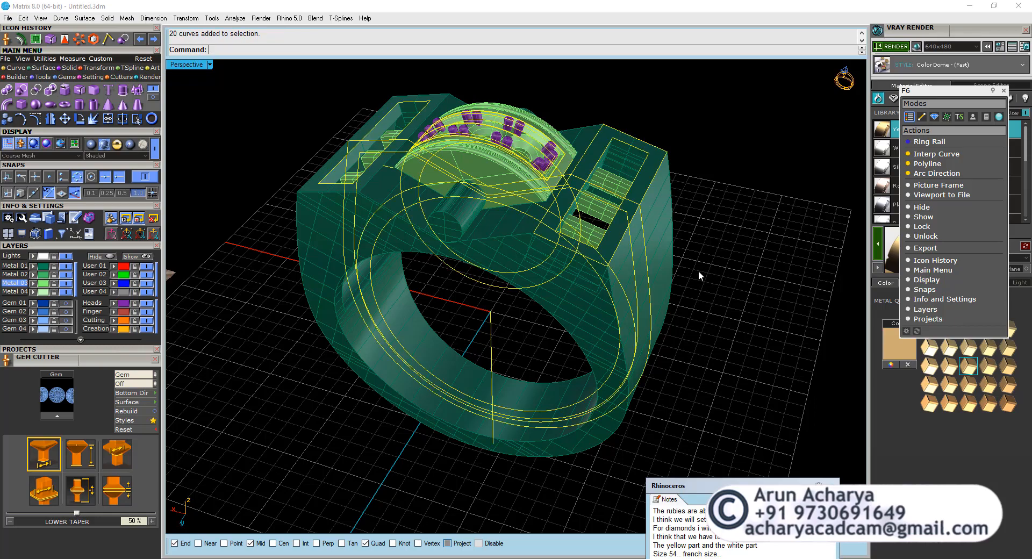
pyautogui.scroll(-8, 411, 392)
pyautogui.hotkey('ctrl', 'h')
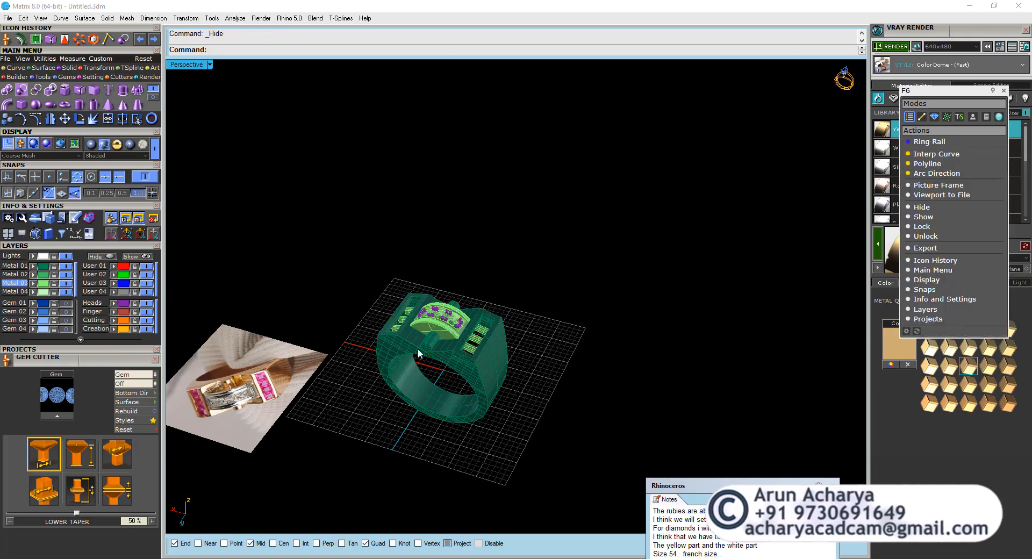
# Inspect the empty gem seats and supports from several angles and turn the gem layer display back on.
pyautogui.scroll(7, 417, 351)
pyautogui.moveTo(418, 350); pyautogui.dragTo(483, 408, button='right')
pyautogui.moveTo(400, 314); pyautogui.dragTo(461, 252, button='right')
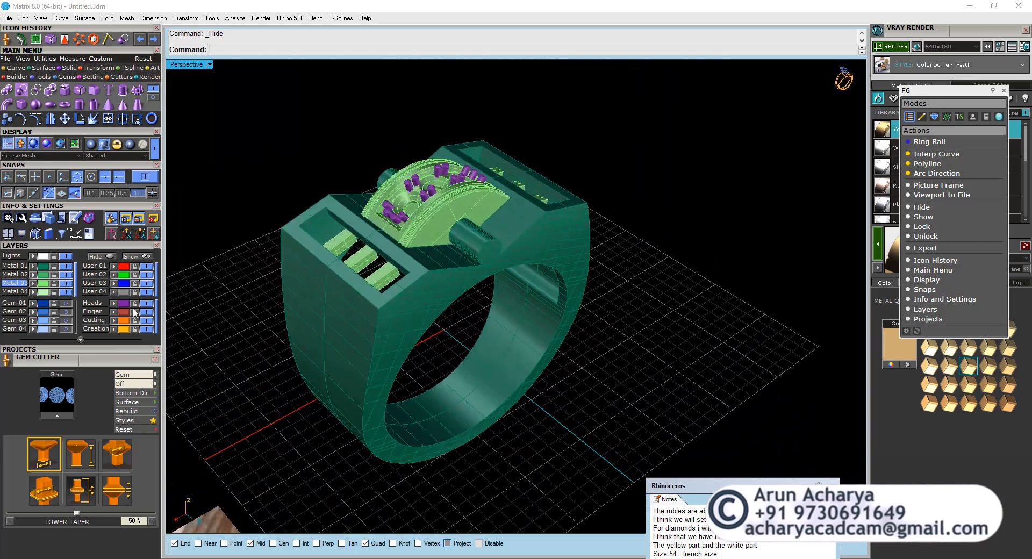
pyautogui.click(76, 317)
pyautogui.scroll(-4, 544, 272)
pyautogui.moveTo(543, 273); pyautogui.dragTo(437, 228, button='right')
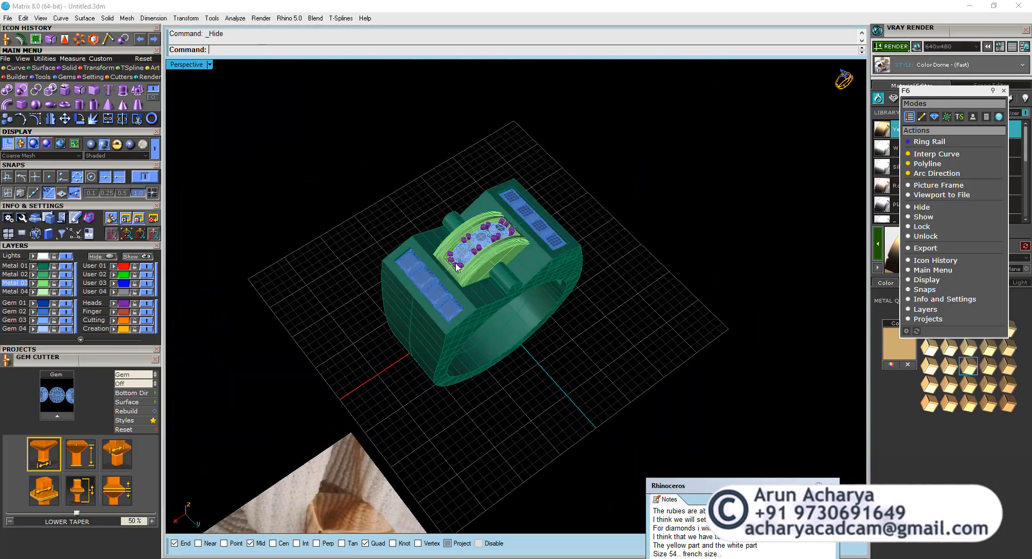
# Group the three green polysurfaces that make up the centre diamond setting.
pyautogui.scroll(6, 436, 228)
pyautogui.scroll(2, 525, 221)
pyautogui.click(525, 225)
pyautogui.keyDown('shift'); pyautogui.click(520, 218); pyautogui.keyUp('shift')
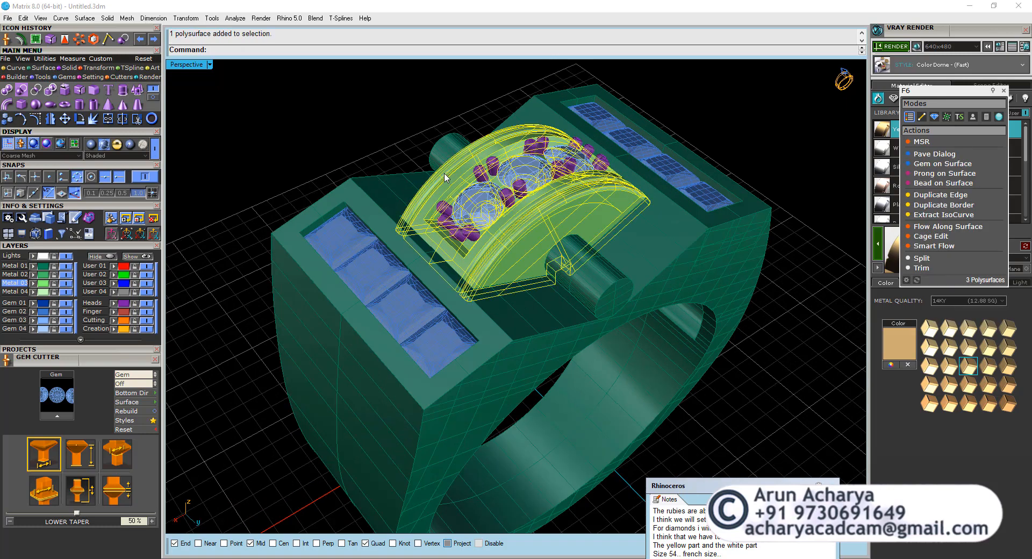
pyautogui.click(334, 133)
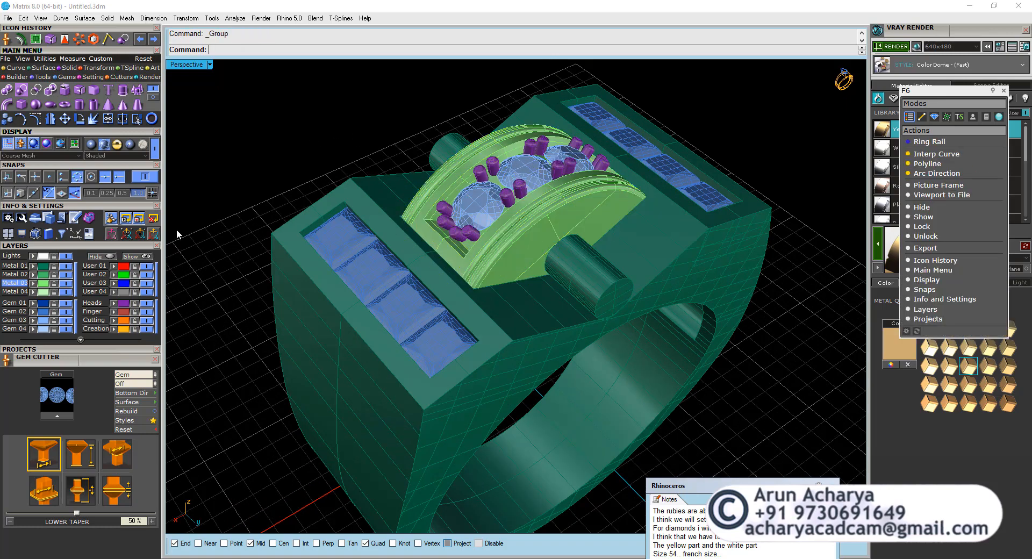
# Select all objects on the Metal 01 layer, check which parts it includes, and clear the selection.
pyautogui.click(45, 265)
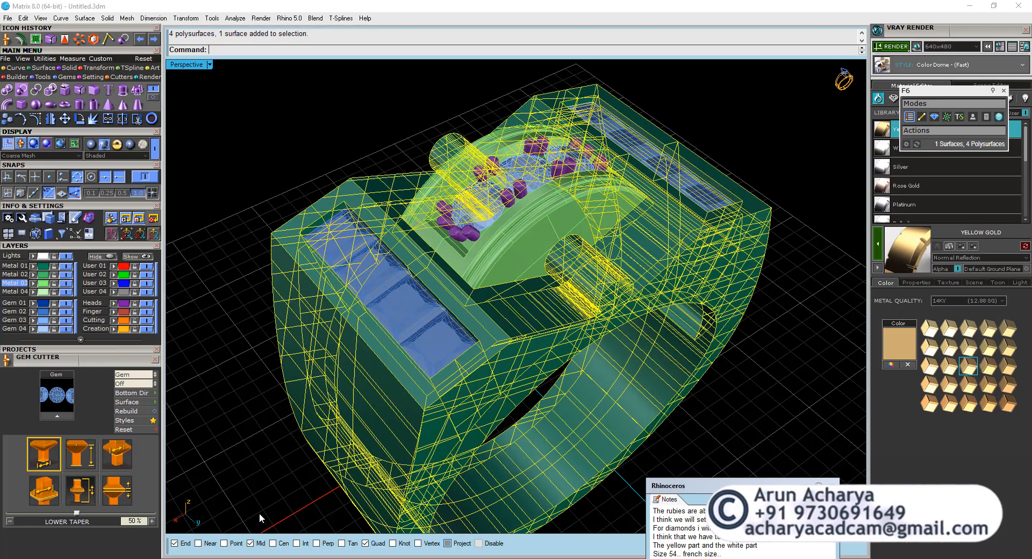
pyautogui.scroll(-10, 400, 279)
pyautogui.moveTo(495, 329); pyautogui.dragTo(489, 350, button='right')
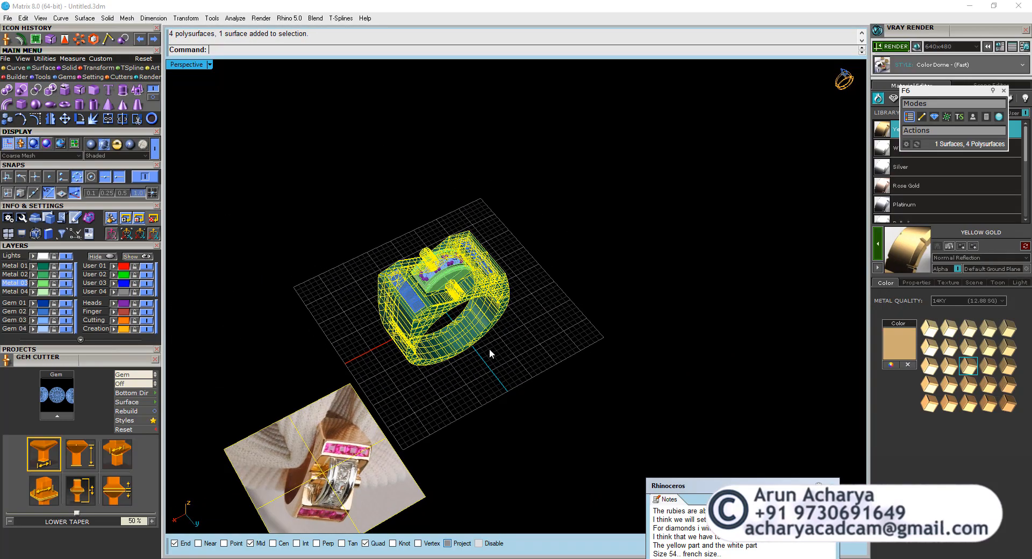
pyautogui.scroll(10, 444, 289)
pyautogui.click(739, 254)
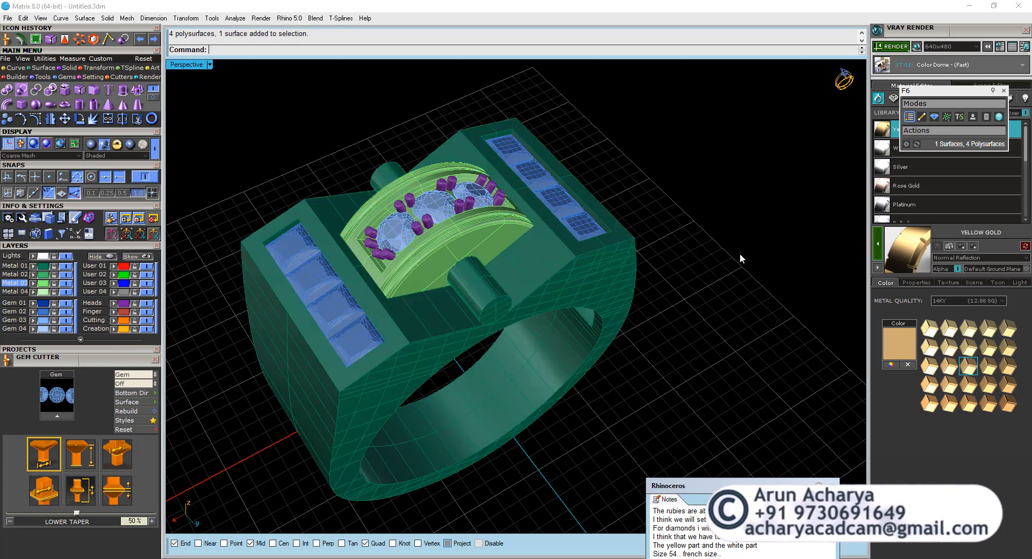
# Apply the White Gold material to the grouped centre setting and all prongs on the Heads layer.
pyautogui.click(386, 230)
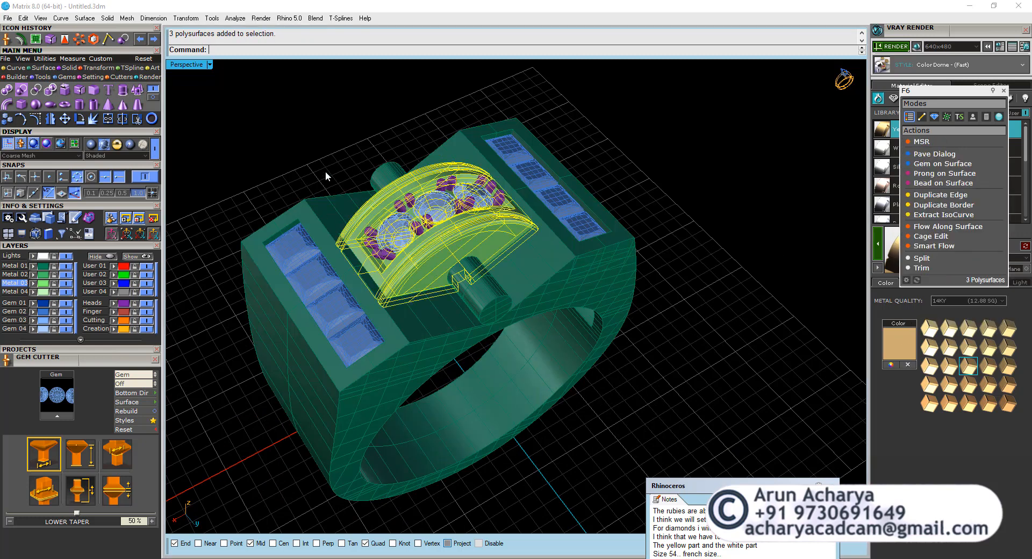
pyautogui.click(123, 307)
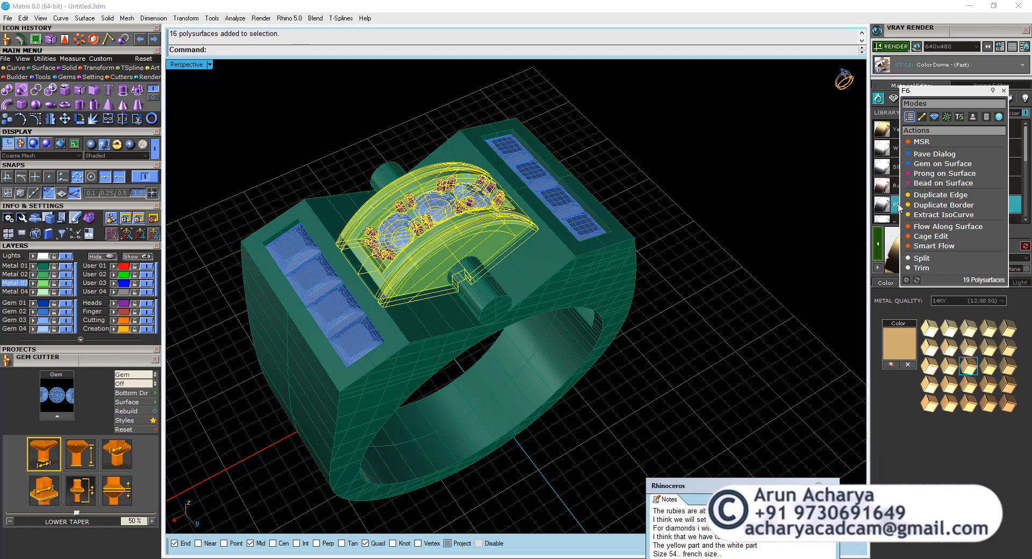
pyautogui.click(1005, 96)
pyautogui.click(908, 148)
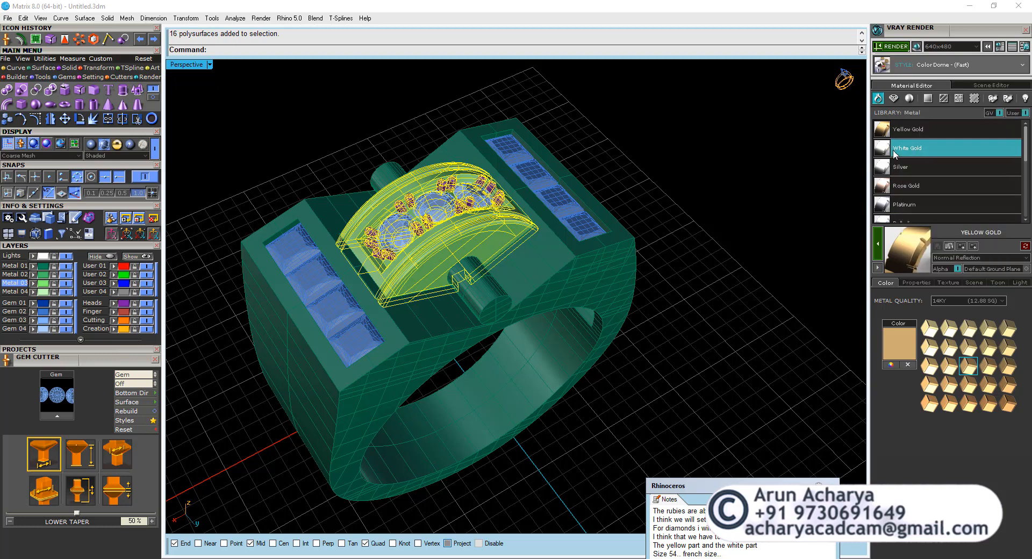
pyautogui.click(823, 222)
# Set up the ring's render scene with a size of 1280x1024 and an angled perspective view from above.
pyautogui.click(916, 47)
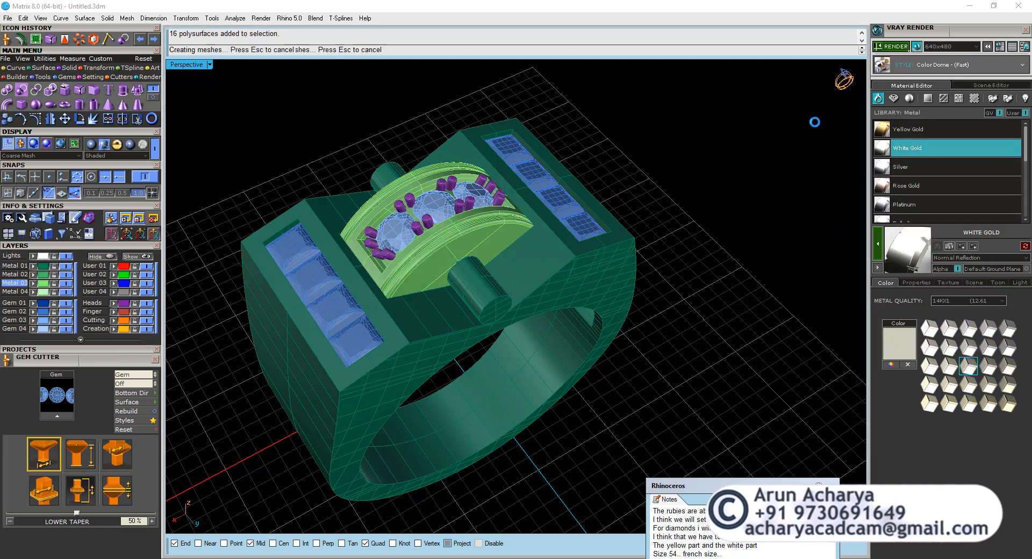
pyautogui.moveTo(449, 292); pyautogui.dragTo(480, 299, button='right')
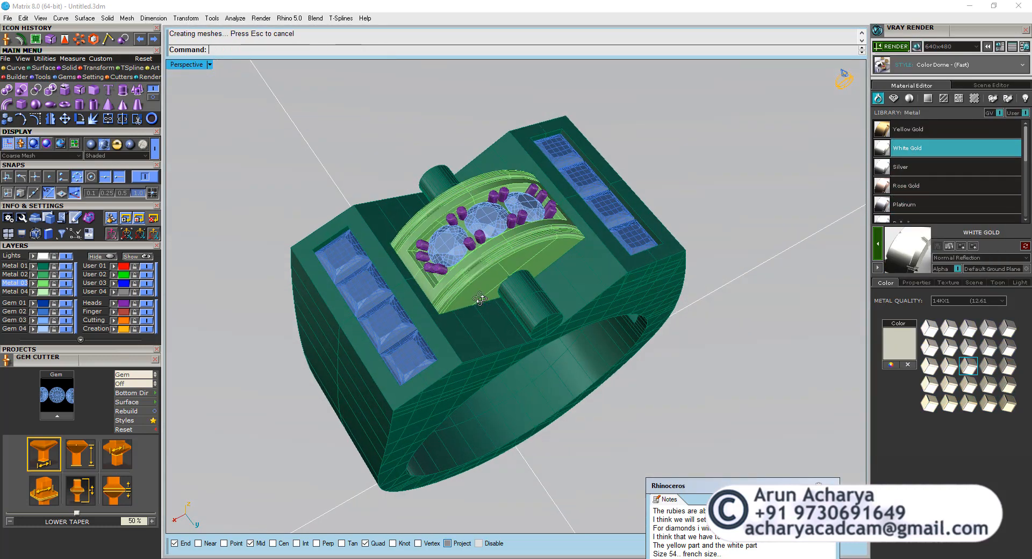
pyautogui.click(962, 65)
pyautogui.click(959, 64)
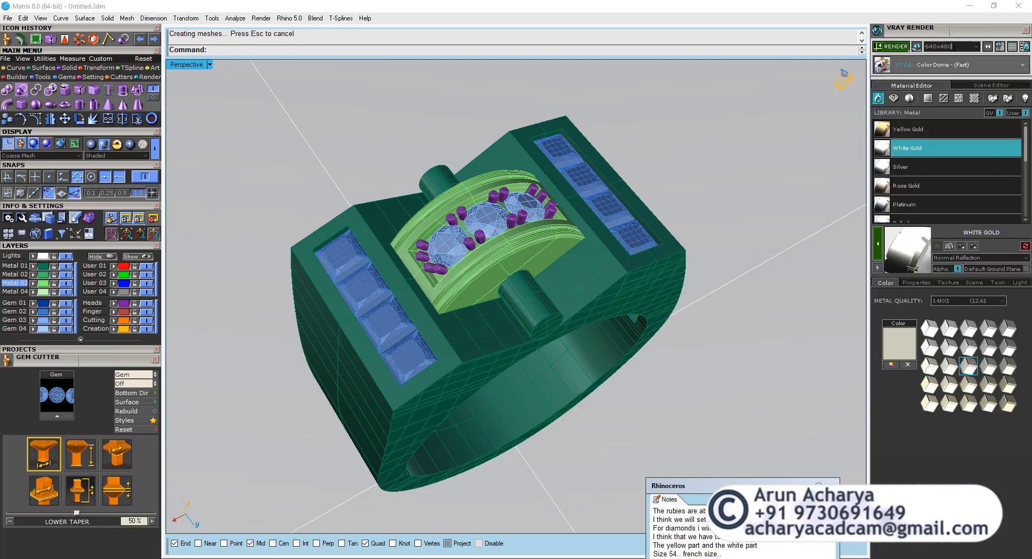
pyautogui.click(977, 47)
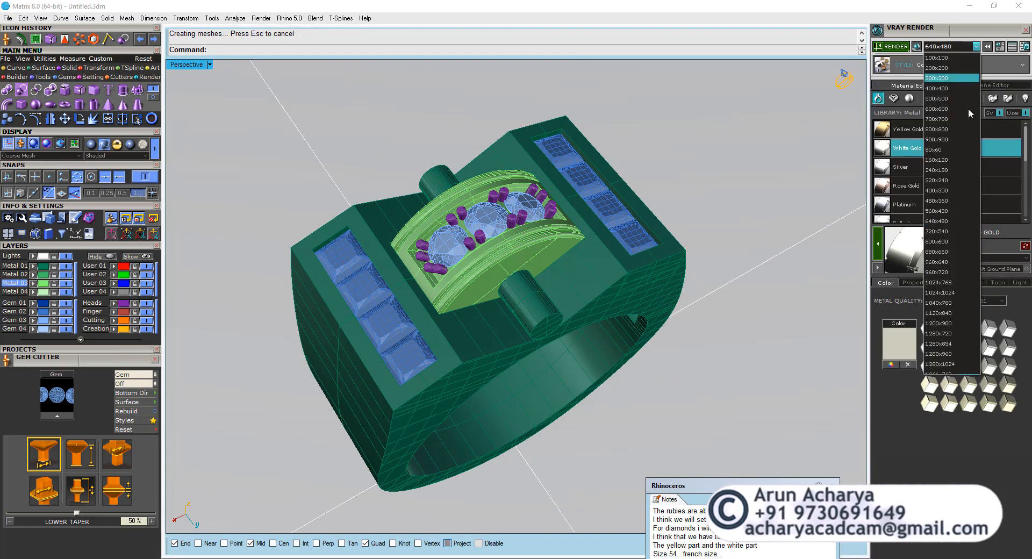
pyautogui.click(955, 365)
pyautogui.moveTo(488, 286); pyautogui.dragTo(467, 285, button='right')
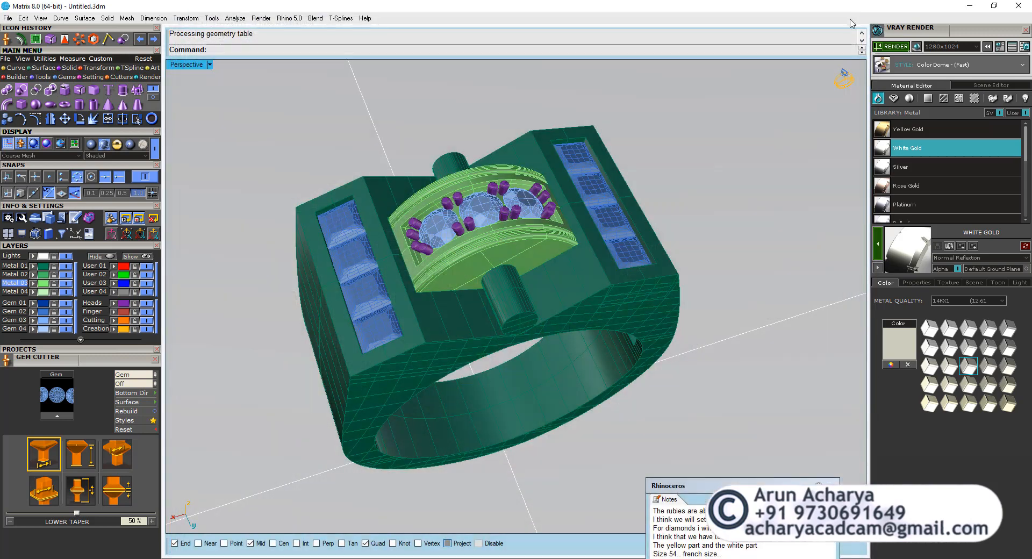
# Apply the Ruby gem material to all eight square gems on the Gem 02 layer.
pyautogui.click(45, 313)
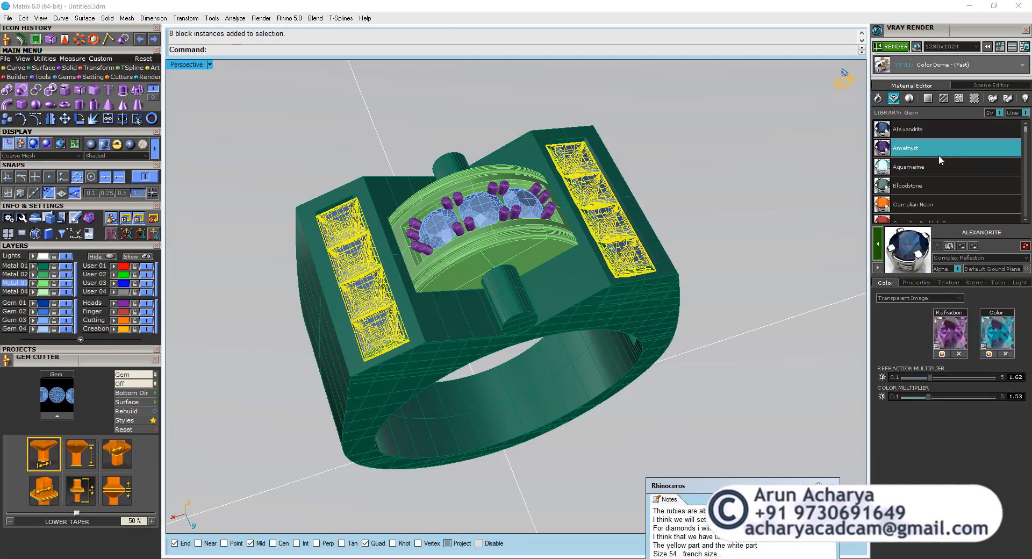
pyautogui.moveTo(1025, 131); pyautogui.dragTo(1023, 183)
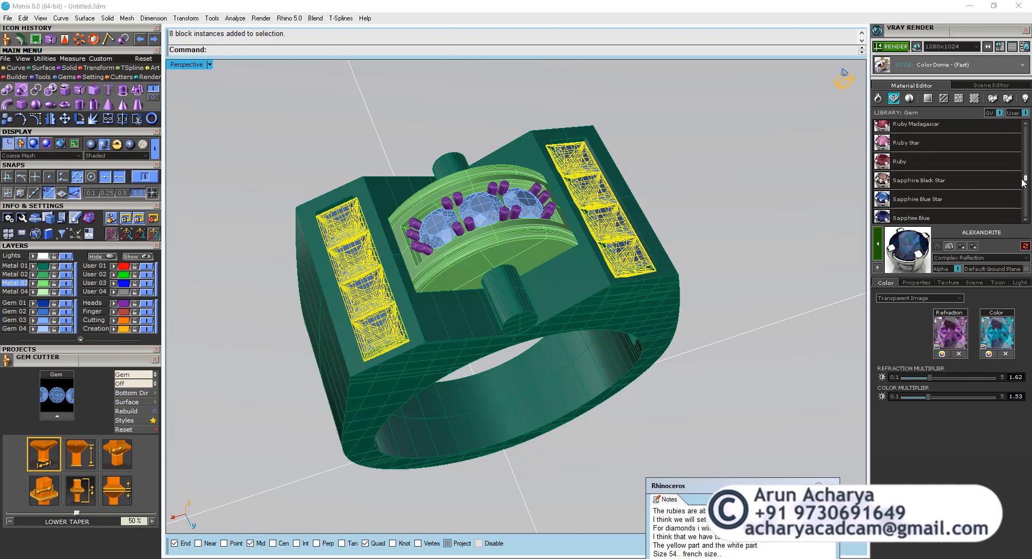
pyautogui.click(1000, 161)
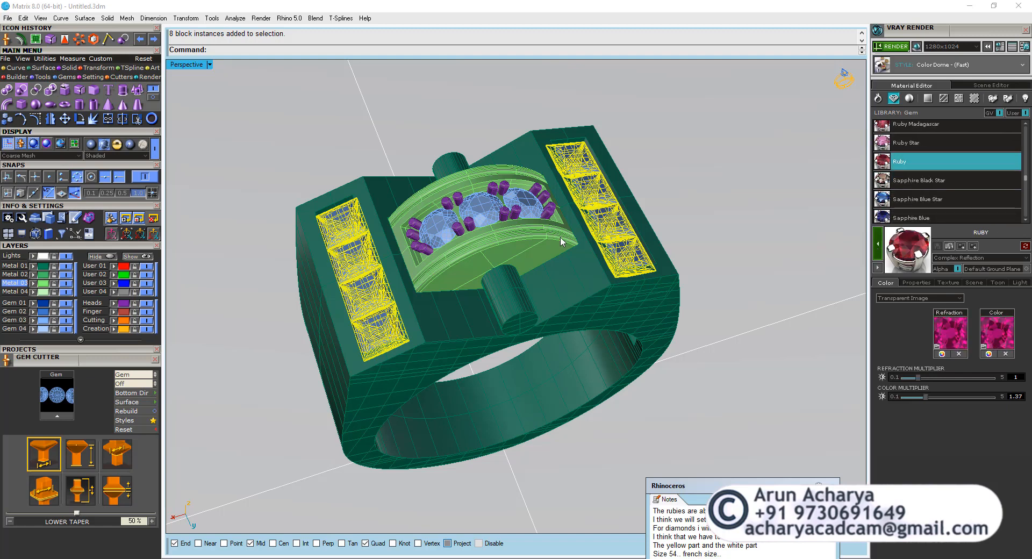
# Apply the Diamond-render material to the three round gems in the centre setting.
pyautogui.click(481, 217)
pyautogui.keyDown('shift'); pyautogui.click(438, 228); pyautogui.keyUp('shift')
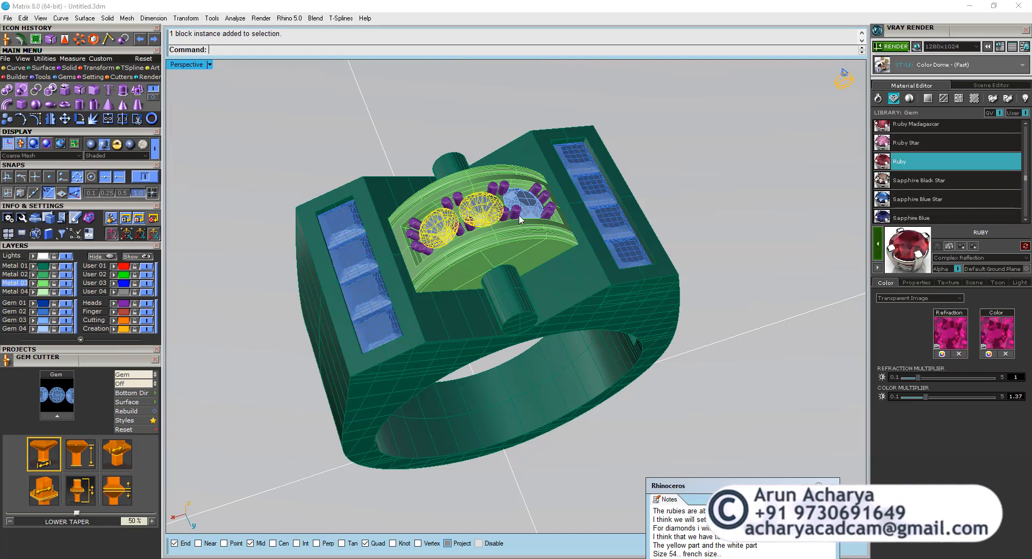
pyautogui.keyDown('shift'); pyautogui.click(526, 209); pyautogui.keyUp('shift')
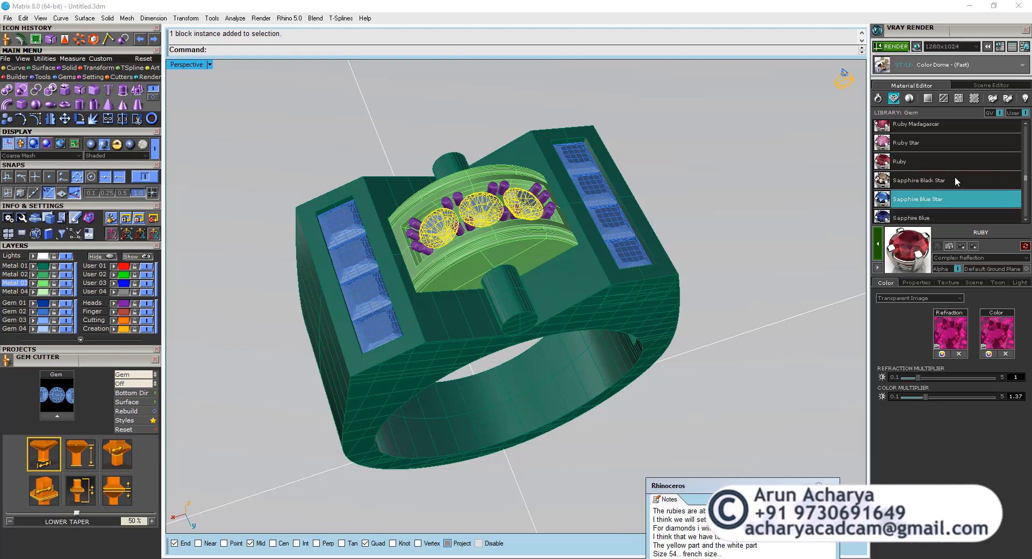
pyautogui.click(999, 113)
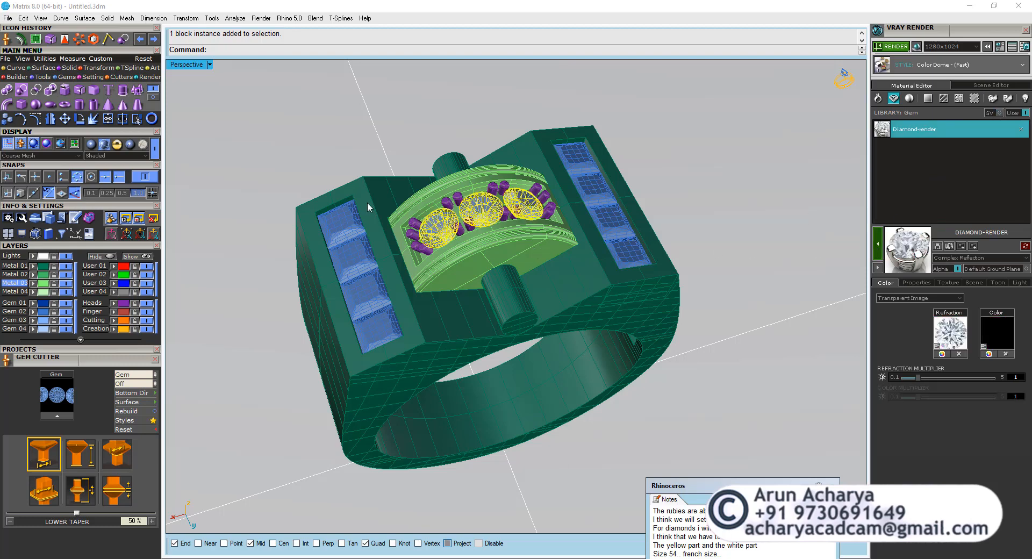
# Render the ring at 1280x1024 with the Satin Blur (Fast) style and close the finished image.
pyautogui.click(154, 149)
pyautogui.moveTo(327, 156)
pyautogui.mouseDown(button='right')
pyautogui.moveTo(449, 145)
pyautogui.moveTo(456, 134)
pyautogui.mouseUp(button='right')
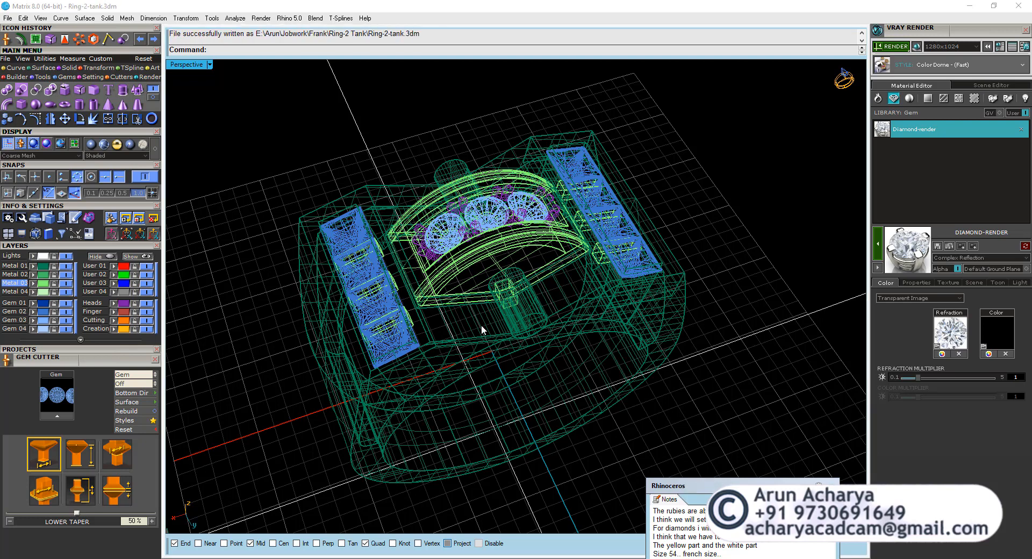
pyautogui.click(891, 48)
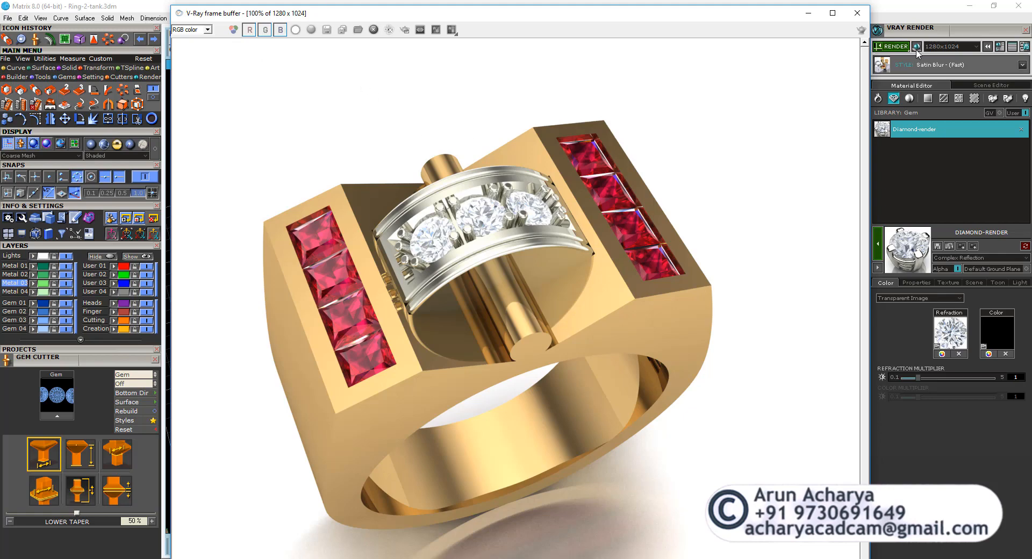
pyautogui.click(857, 13)
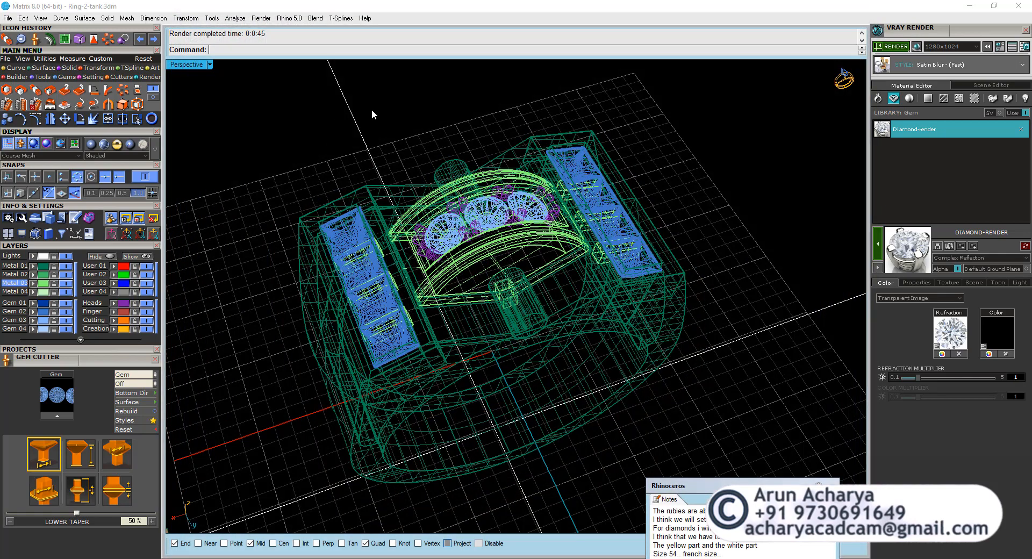
# Switch the Perspective view to Plastic shading and delete the ground surface beneath the ring.
pyautogui.moveTo(372, 109); pyautogui.dragTo(326, 132)
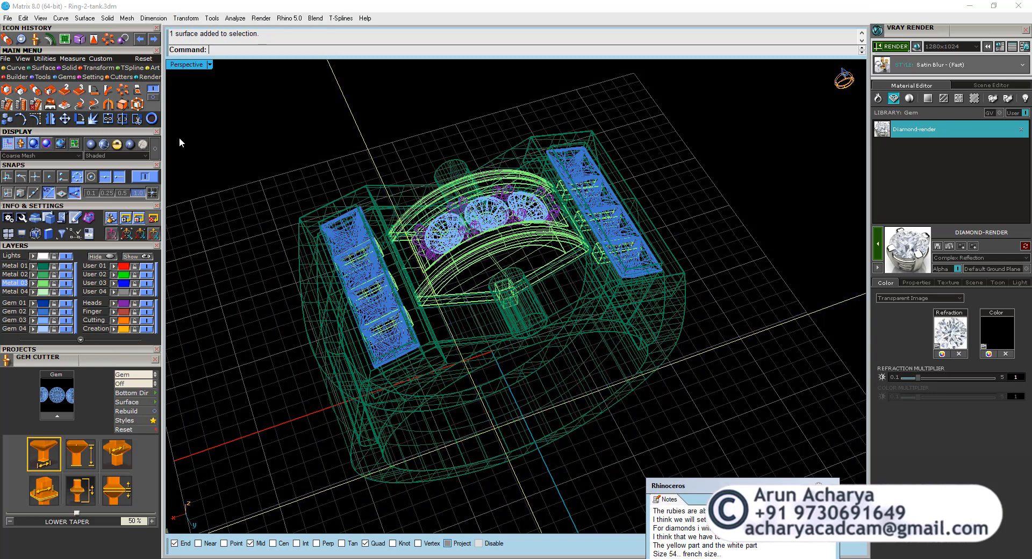
pyautogui.click(129, 144)
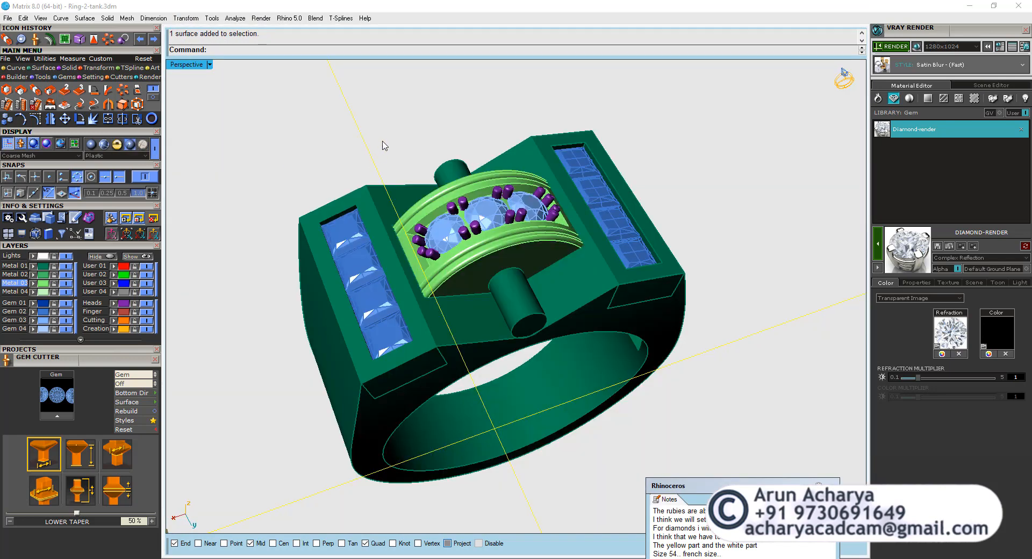
pyautogui.press('Delete')
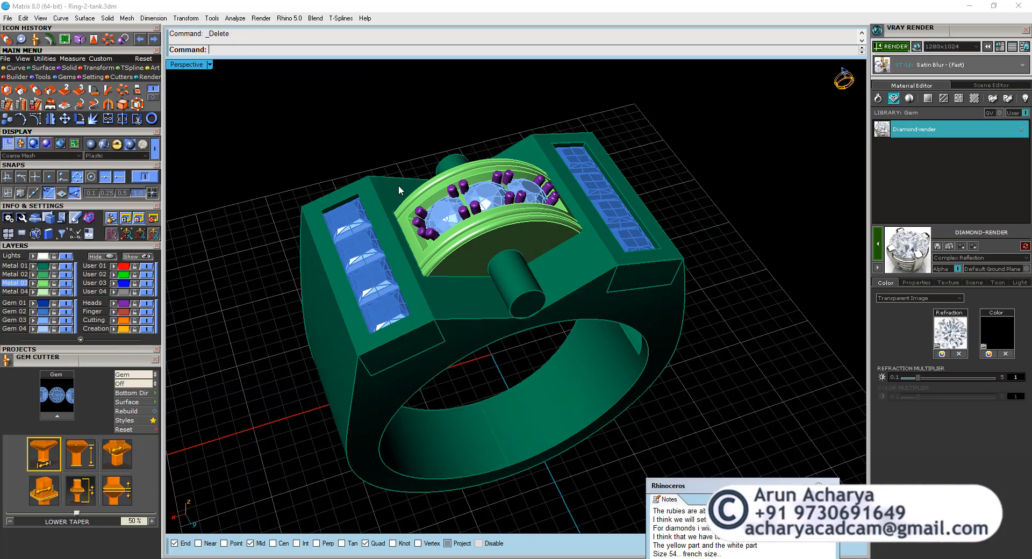
# Examine the grouped centre setting and its prongs up close, and clear the selection.
pyautogui.moveTo(398, 185); pyautogui.dragTo(461, 252, button='right')
pyautogui.click(470, 207)
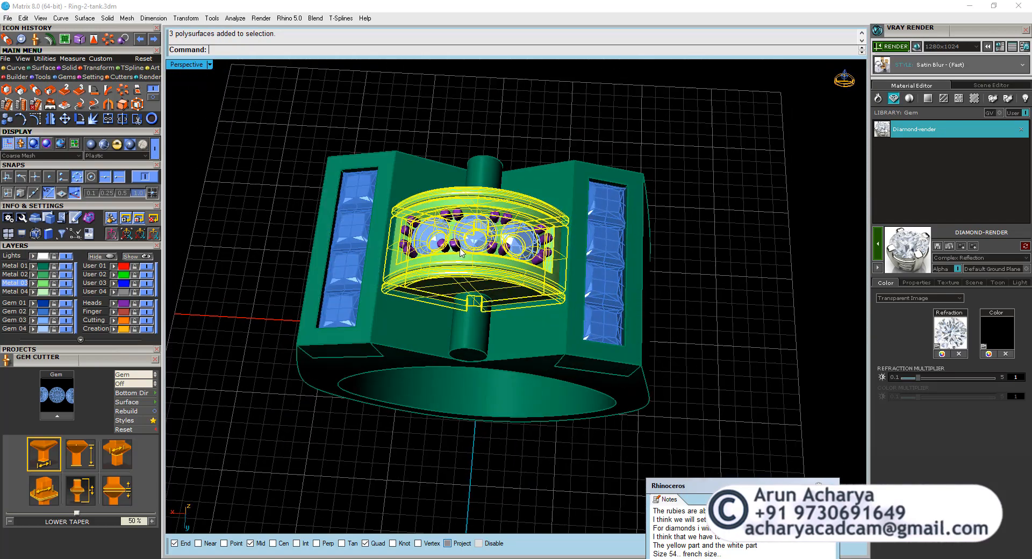
pyautogui.scroll(3, 460, 250)
pyautogui.click(450, 246)
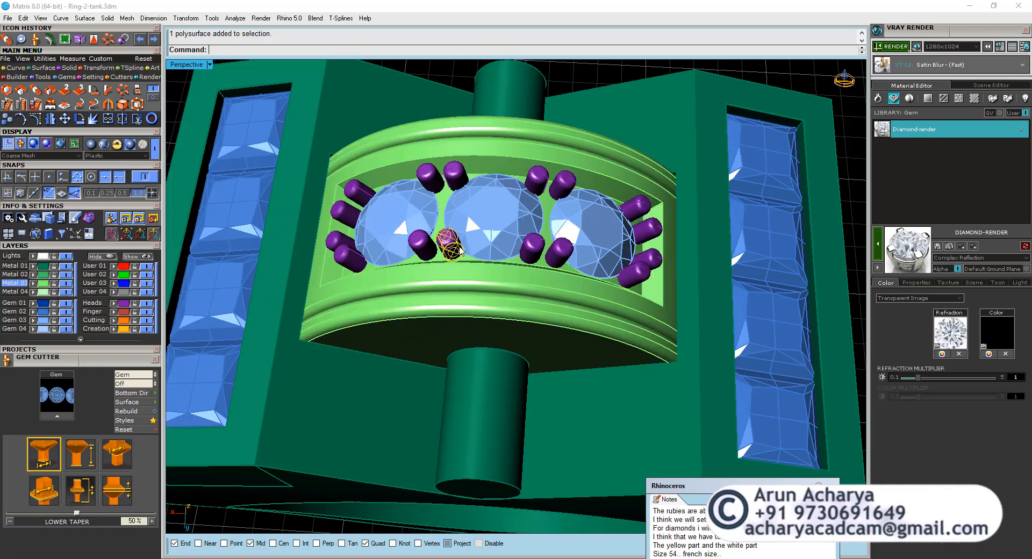
pyautogui.scroll(-2, 466, 211)
pyautogui.click(587, 348)
pyautogui.press('Escape')
# Bring the project notes fully into view and compare the ring with the stone sizes, two-part construction and ring size requested.
pyautogui.moveTo(555, 332); pyautogui.dragTo(546, 363, button='right')
pyautogui.moveTo(769, 483); pyautogui.dragTo(821, 108)
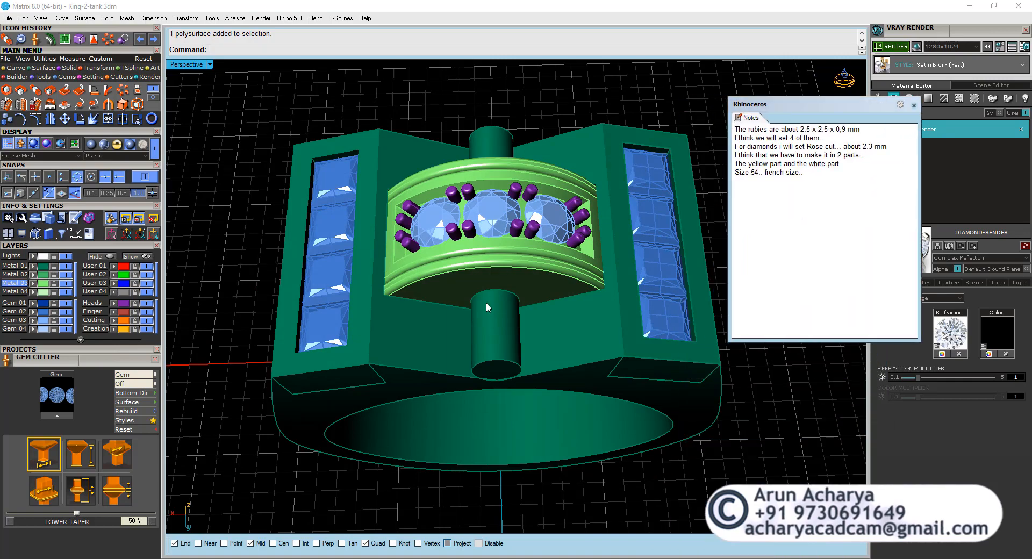
pyautogui.moveTo(488, 306); pyautogui.dragTo(506, 255, button='right')
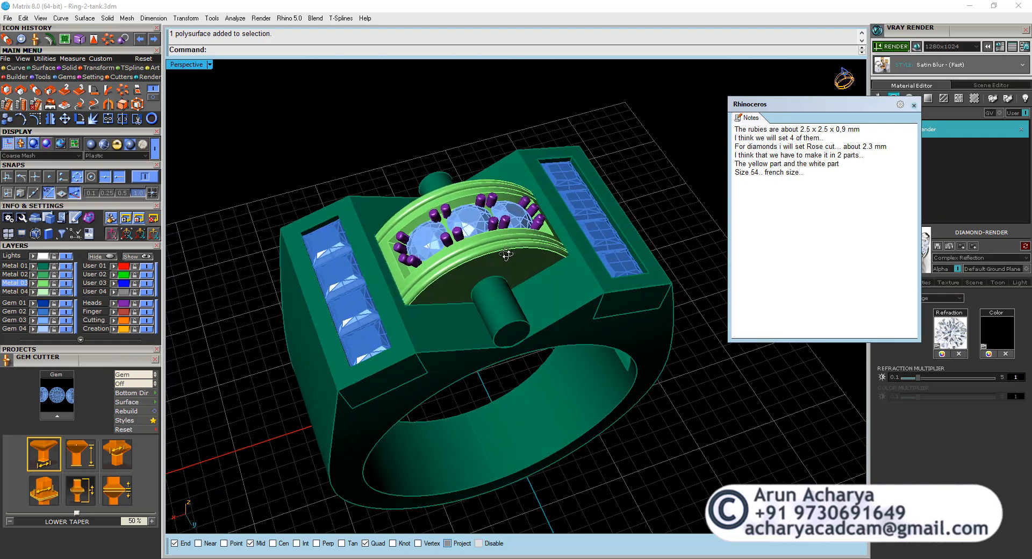